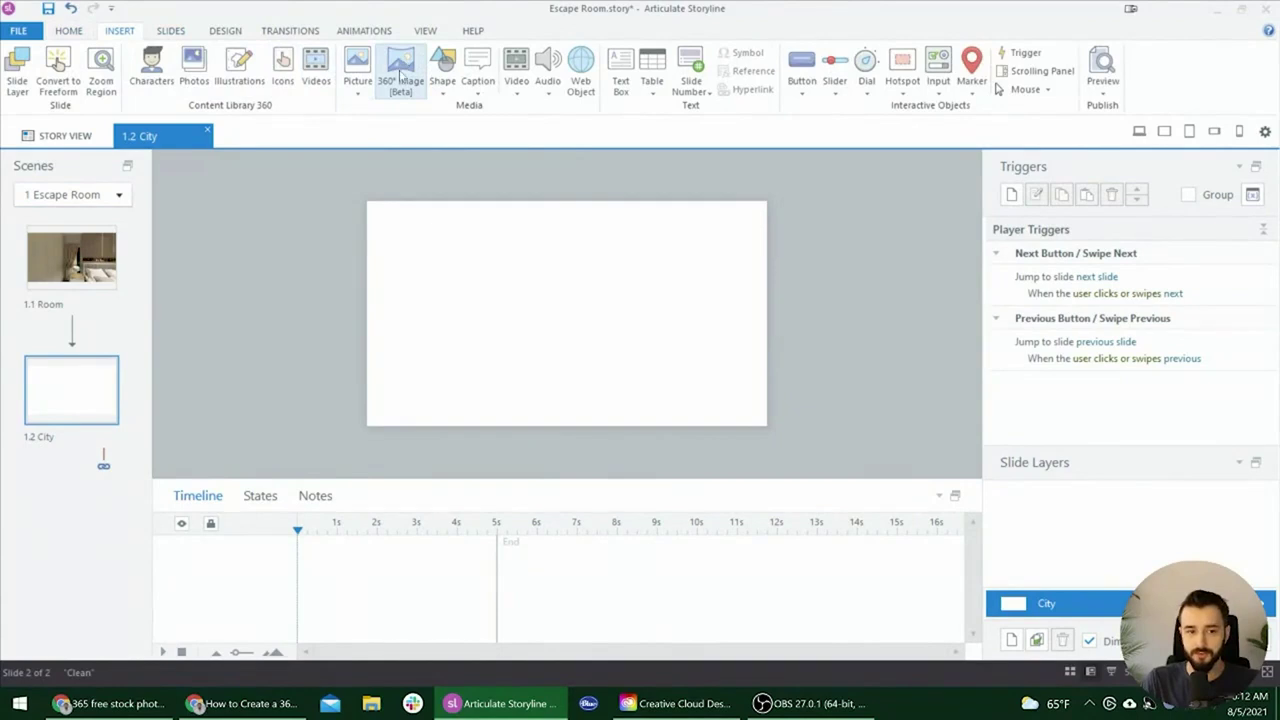
- Insert times square.jpeg as a 360° image on the City slide and preview the slide
{"action": "left_click", "coordinate": [400, 76]}
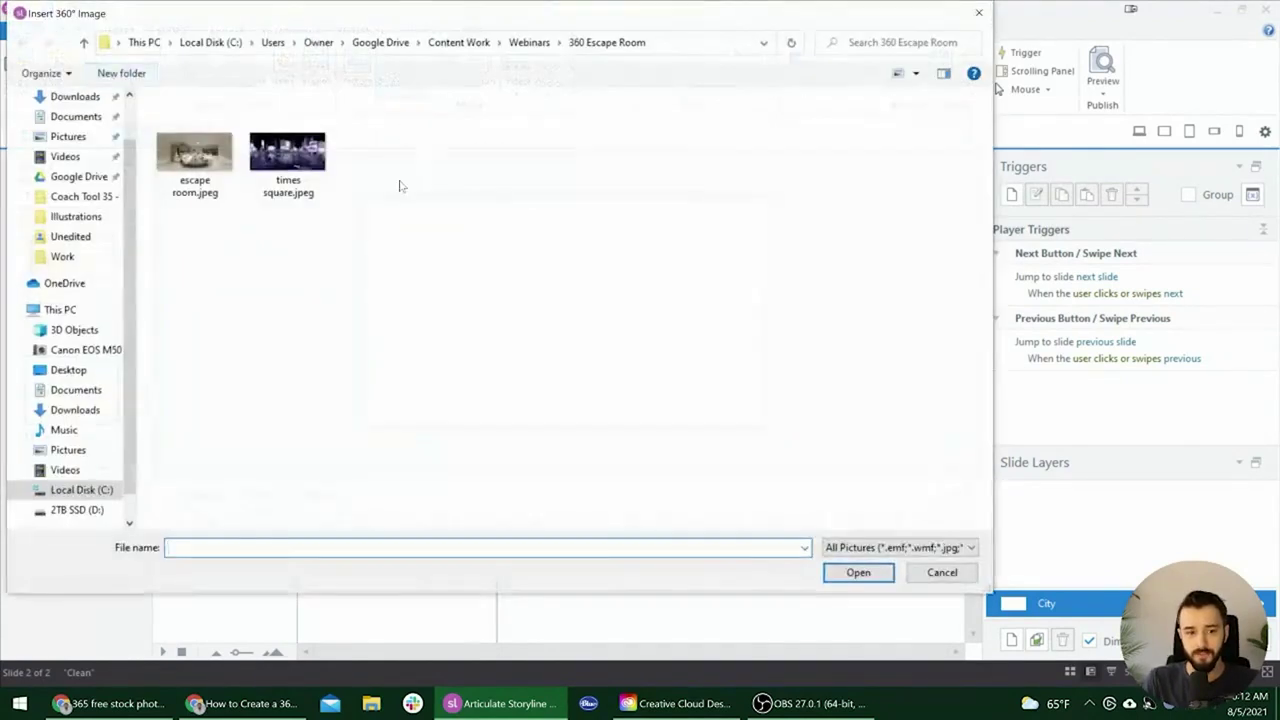
{"action": "double_click", "coordinate": [290, 165]}
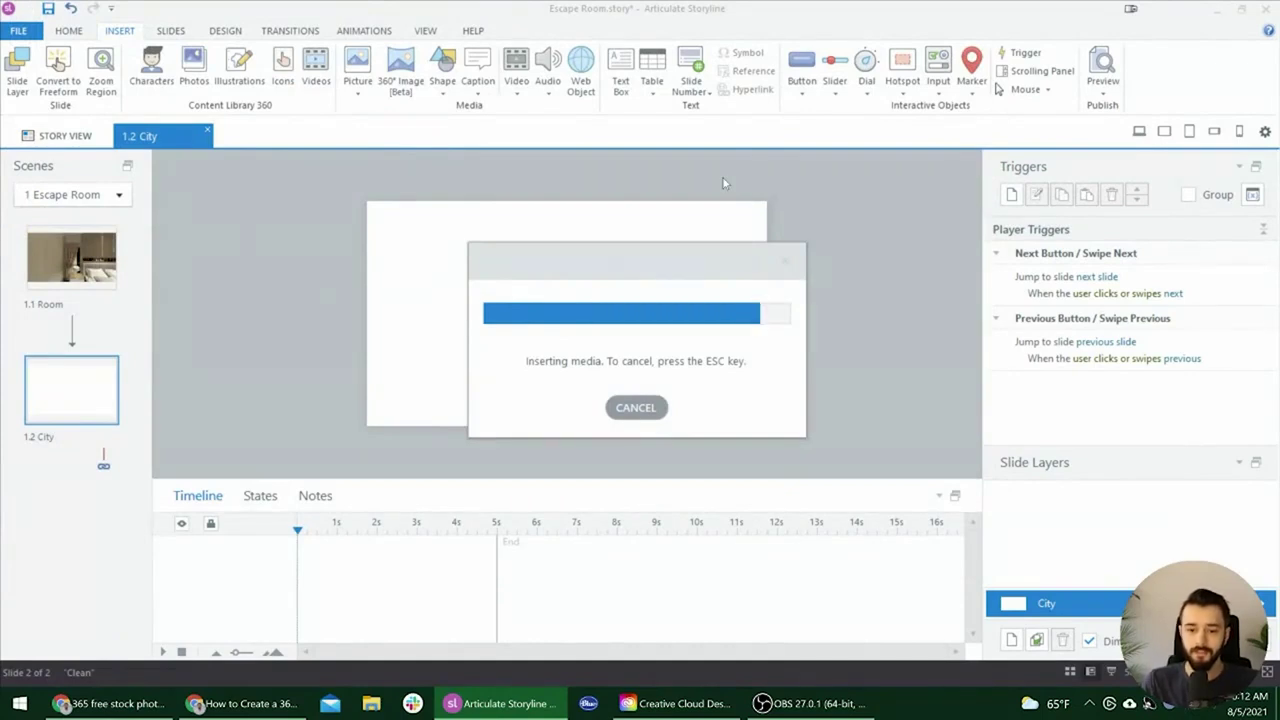
{"action": "left_click", "coordinate": [1139, 131]}
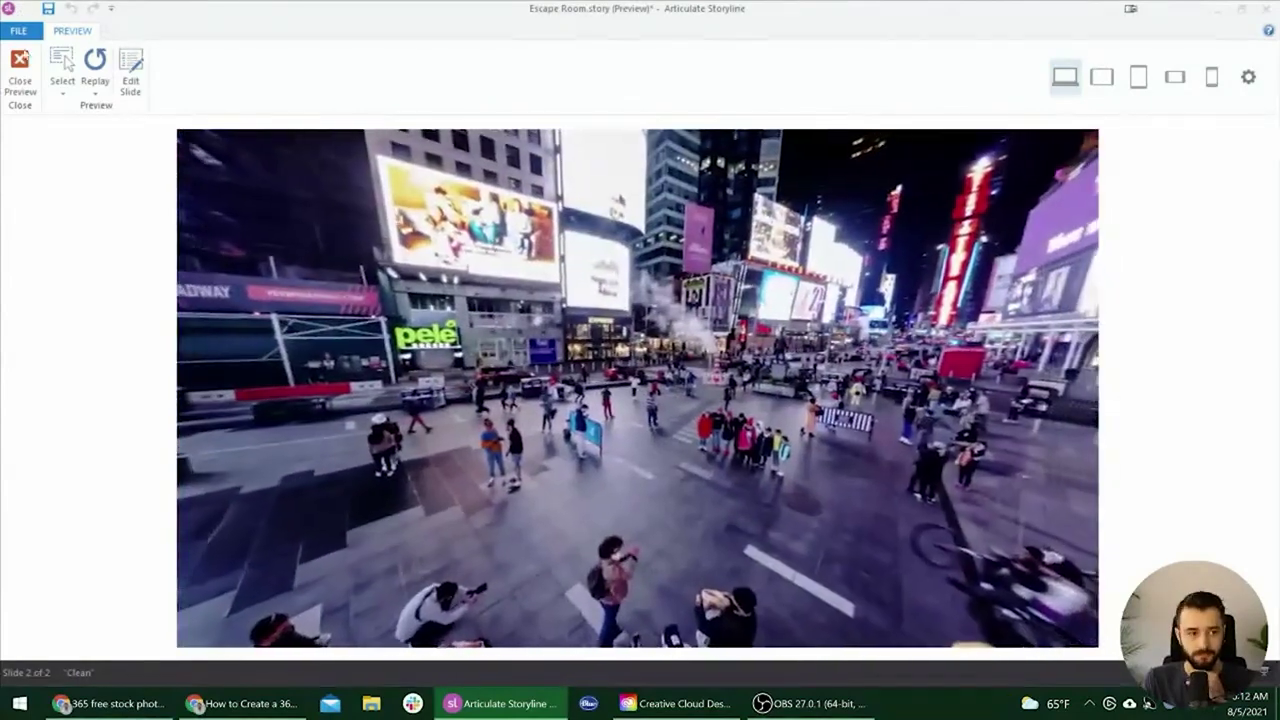
{"action": "left_click", "coordinate": [20, 72]}
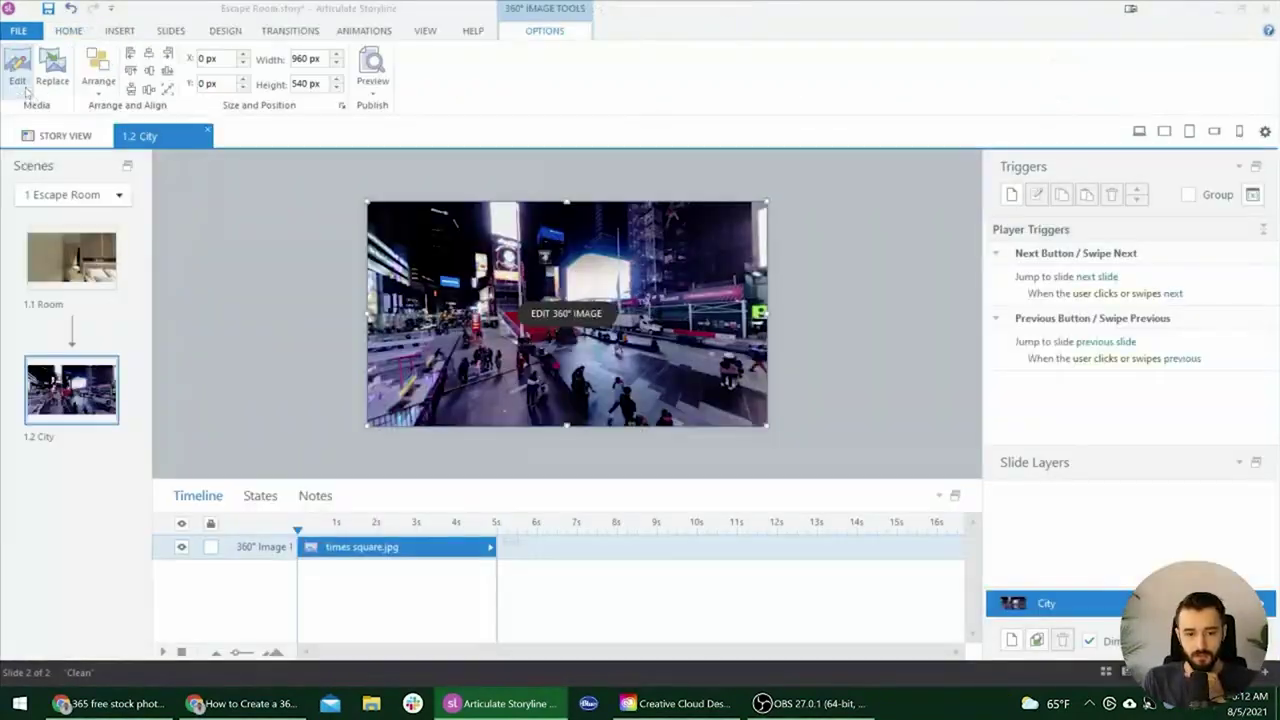
- Open the Room slide's 360° image for editing
{"action": "left_click", "coordinate": [103, 265]}
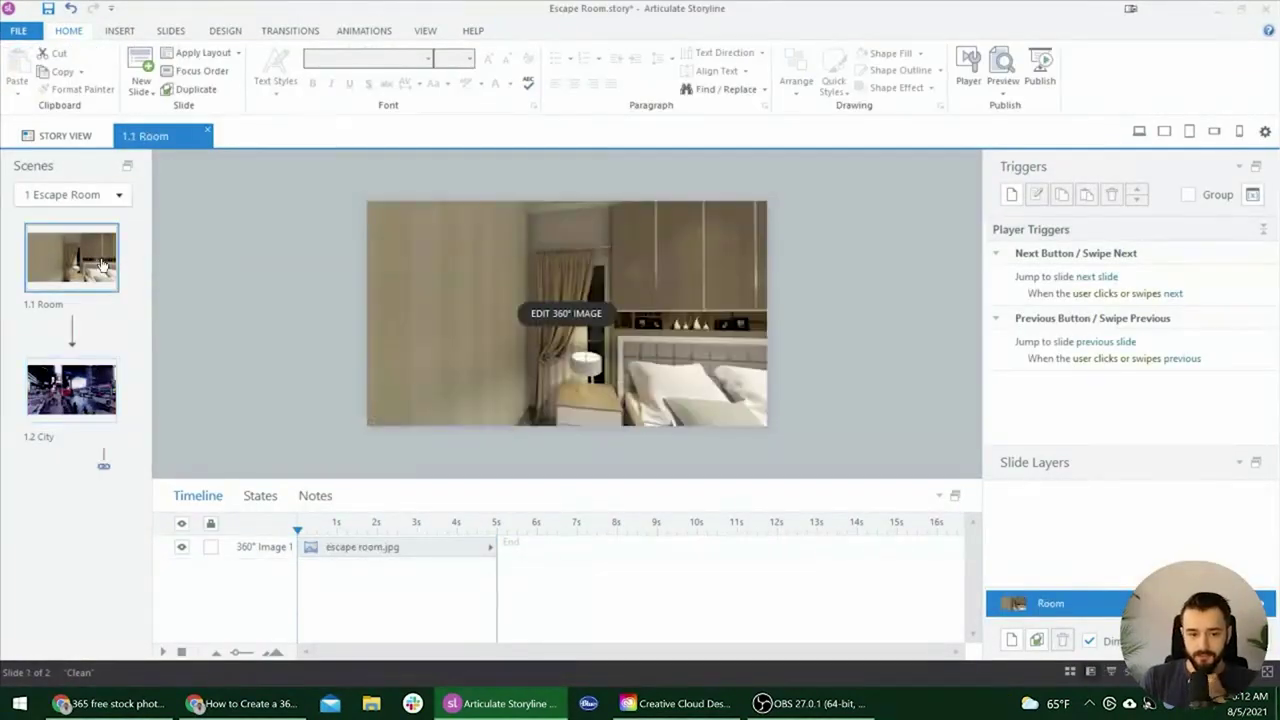
{"action": "left_click", "coordinate": [565, 313]}
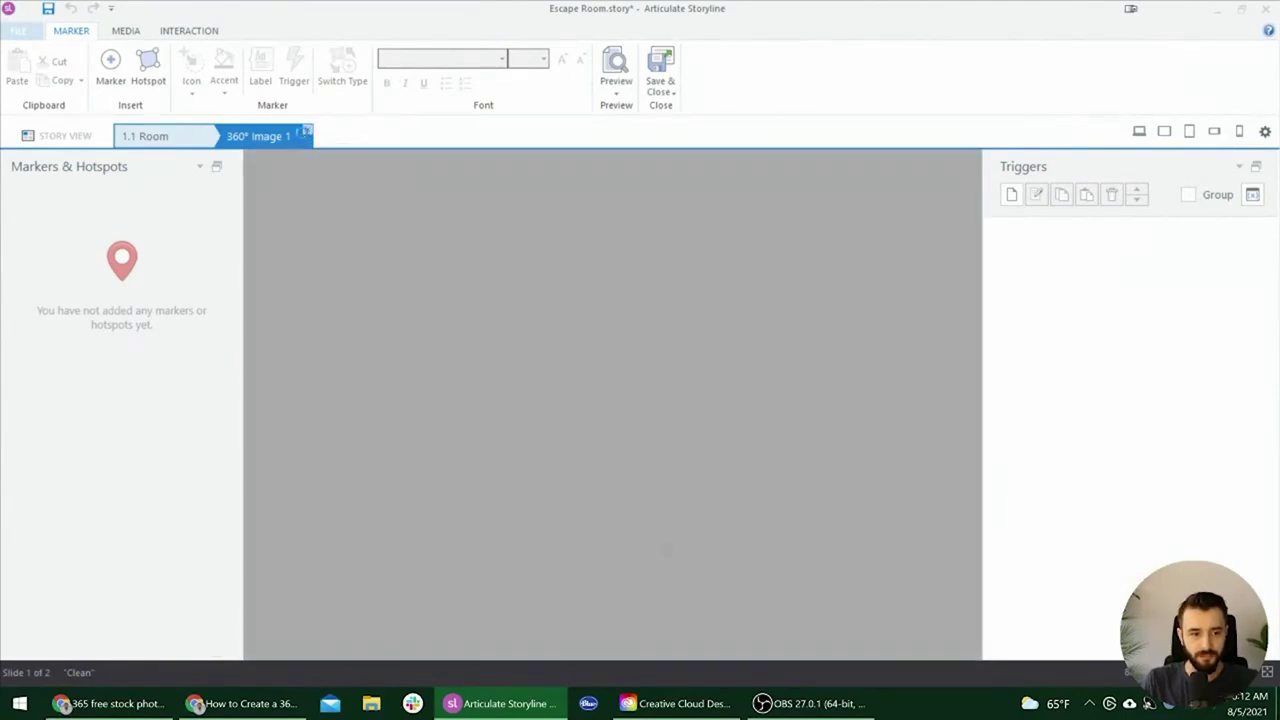
{"action": "left_click", "coordinate": [307, 131]}
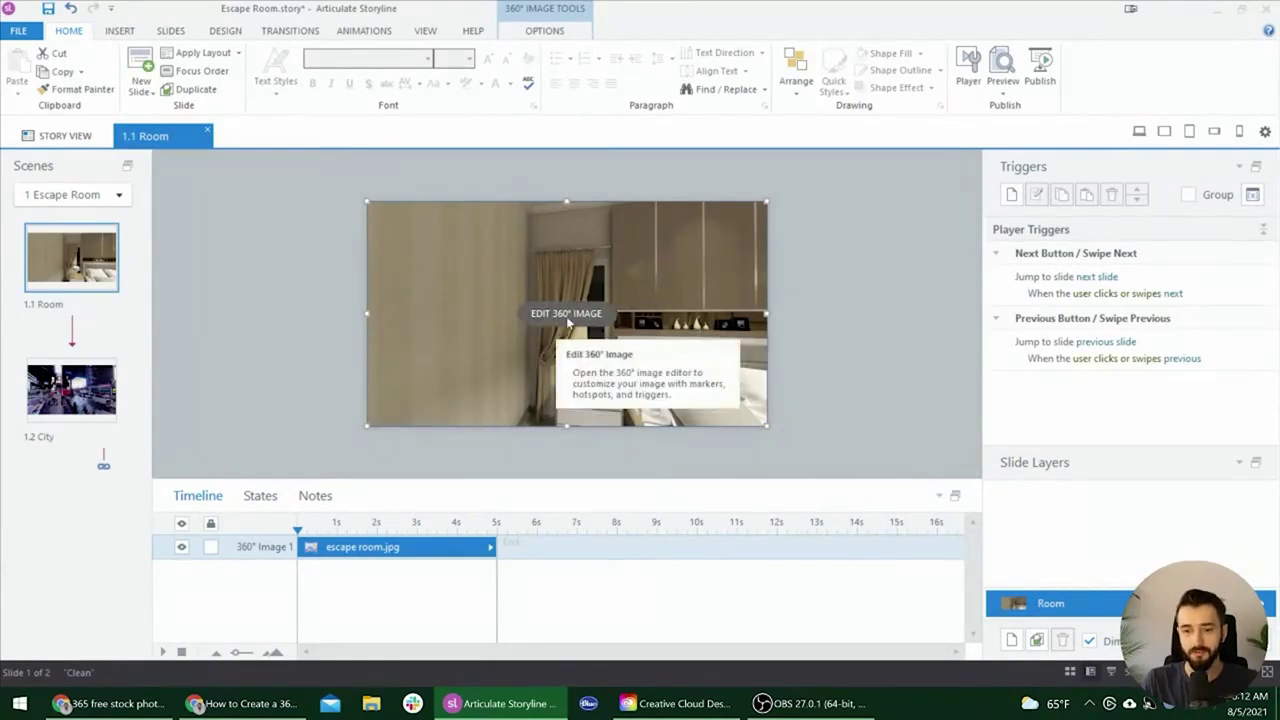
{"action": "left_click", "coordinate": [566, 314]}
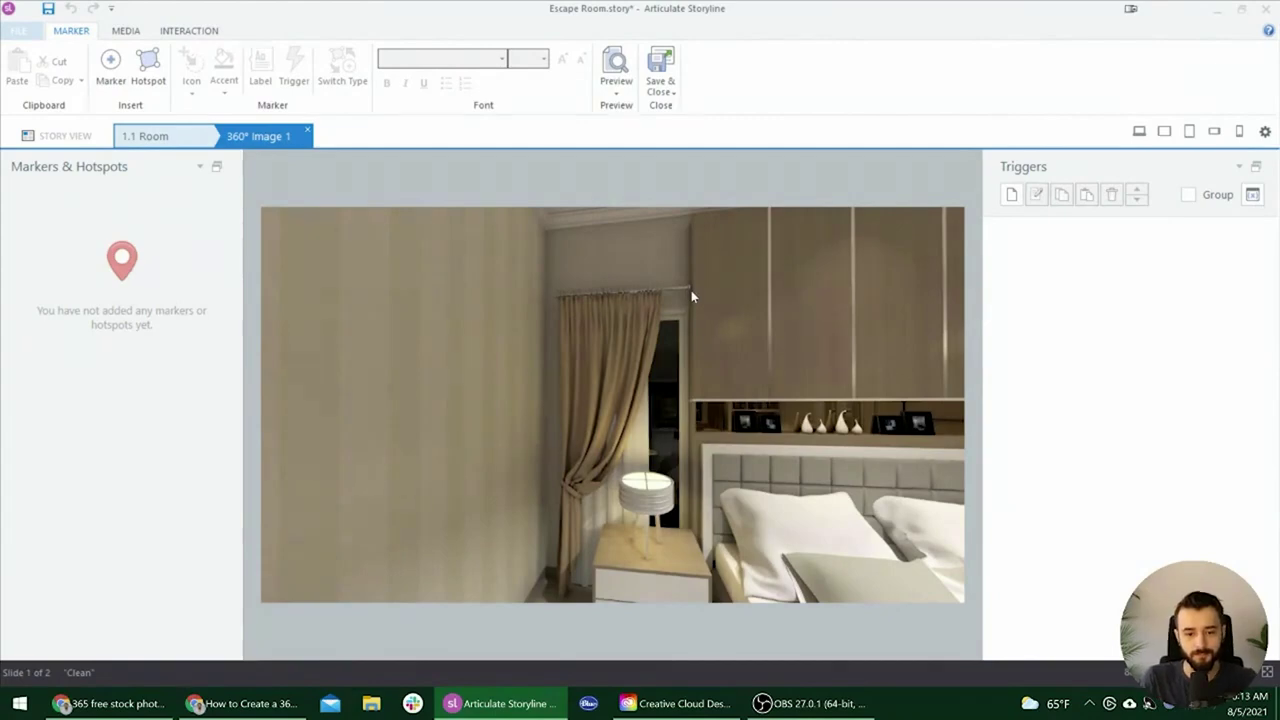
- Add a marker to the room's 360° image on the wall just above the open doorway
{"action": "left_click_drag", "start_coordinate": [691, 290], "coordinate": [453, 427]}
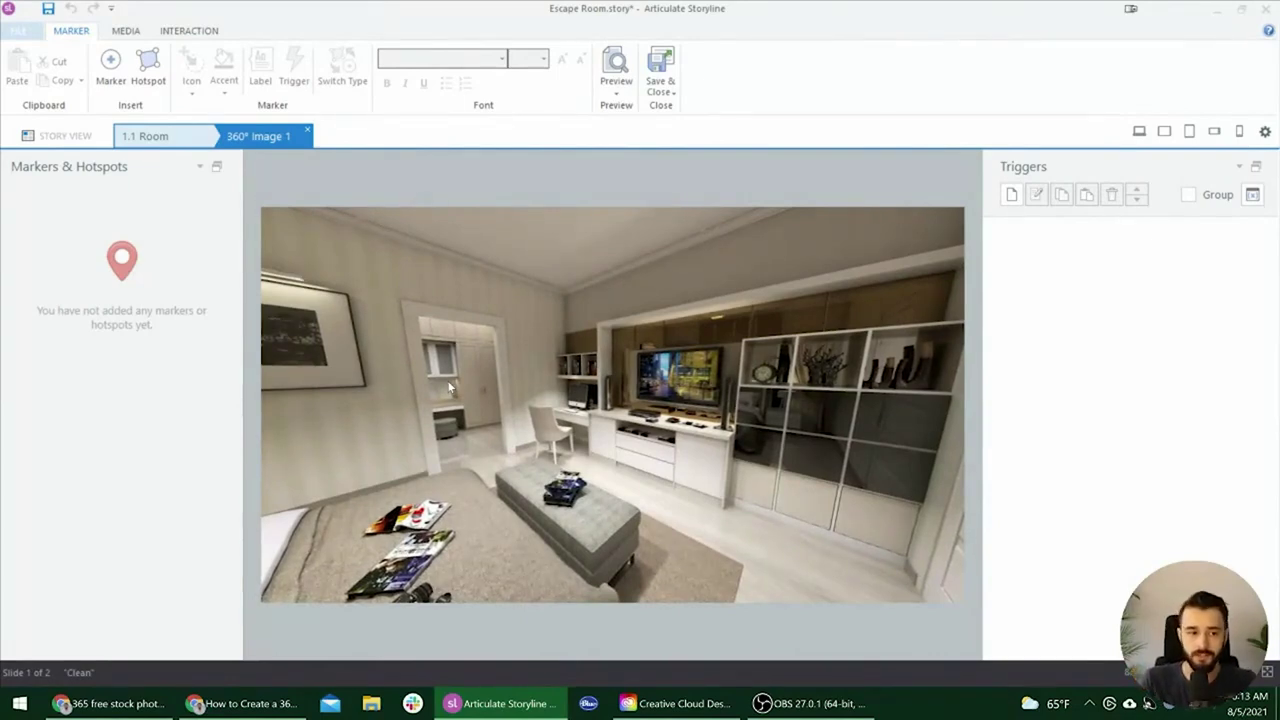
{"action": "left_click", "coordinate": [112, 72]}
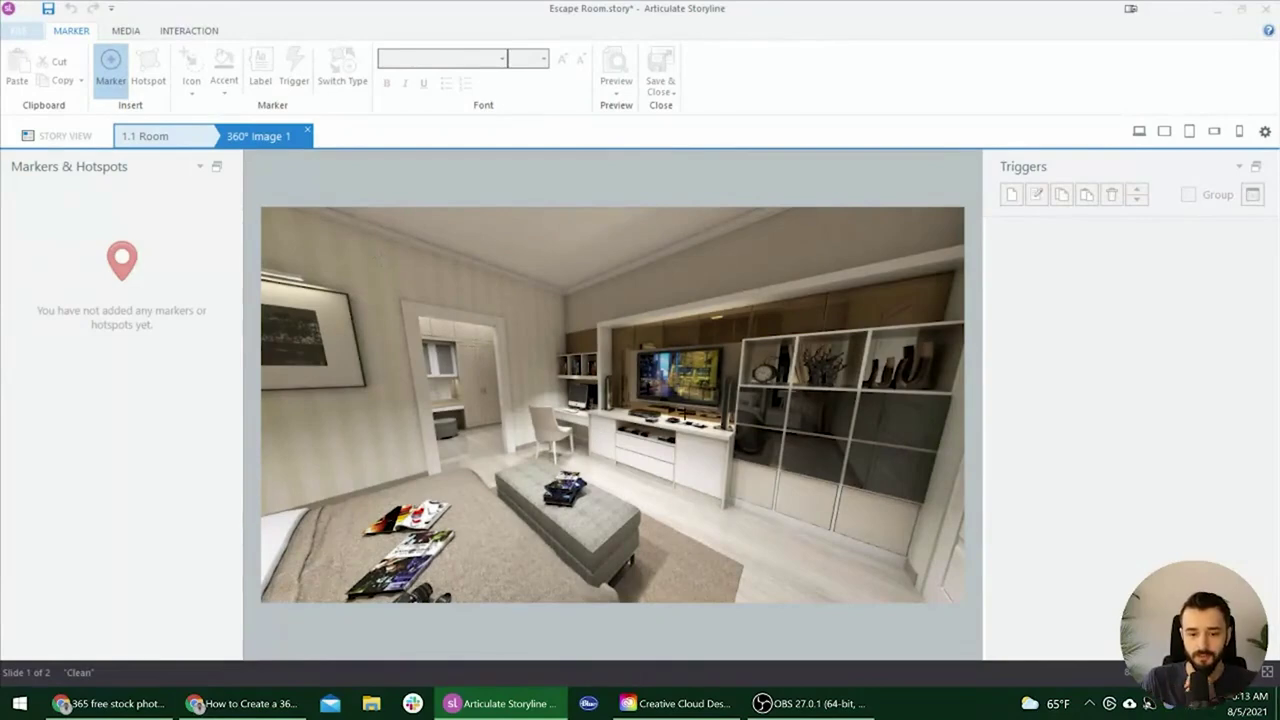
{"action": "left_click", "coordinate": [480, 289]}
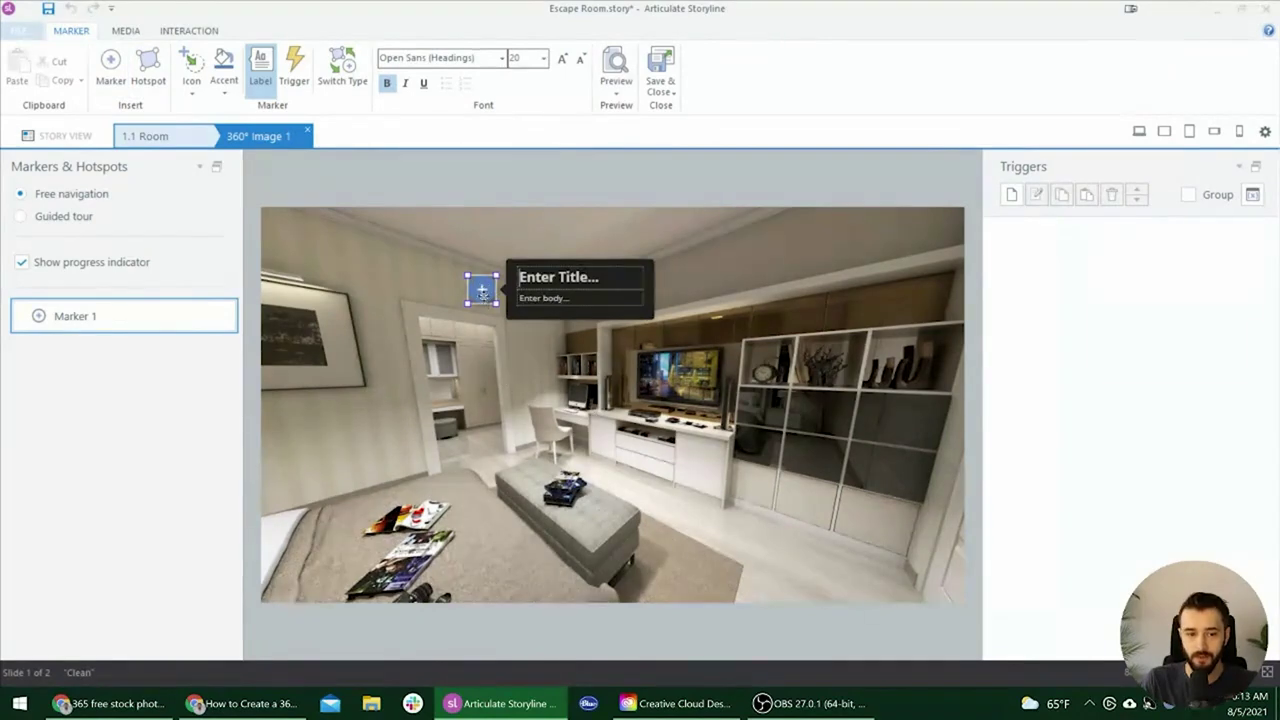
{"action": "left_click_drag", "start_coordinate": [483, 298], "coordinate": [496, 322]}
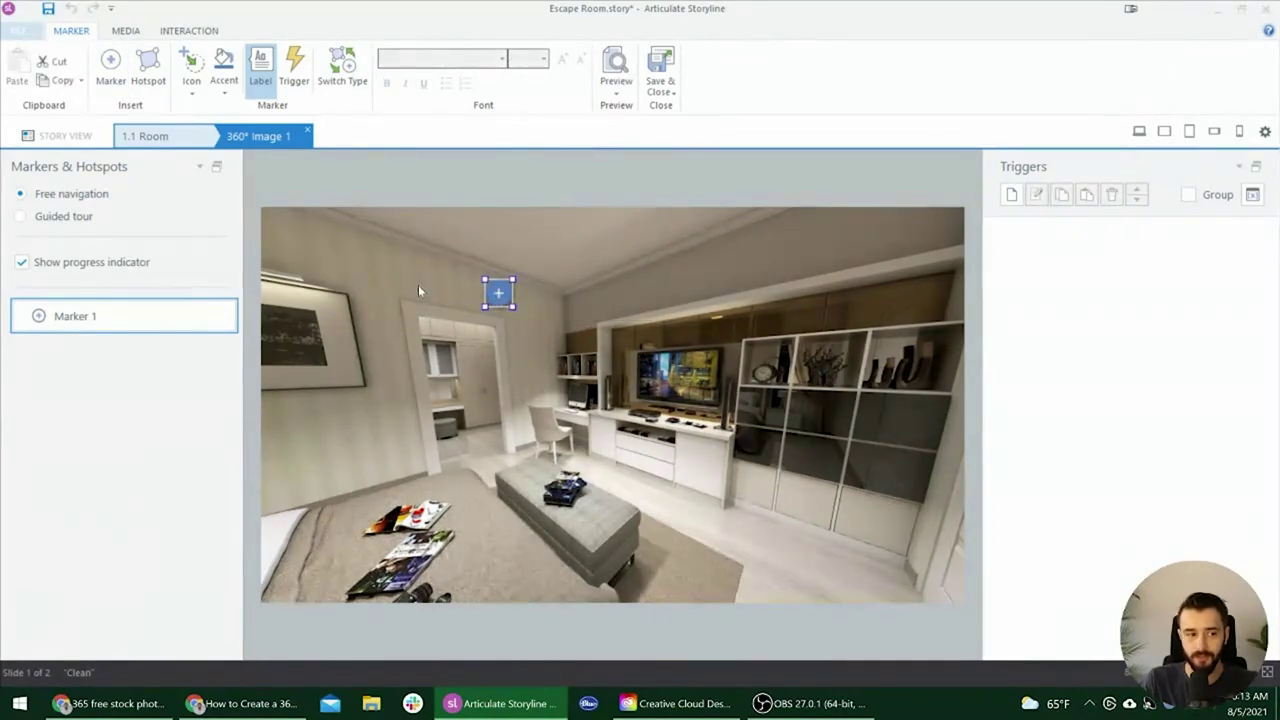
- Give the marker above the doorway a location-pin icon and a black accent color
{"action": "left_click", "coordinate": [191, 95]}
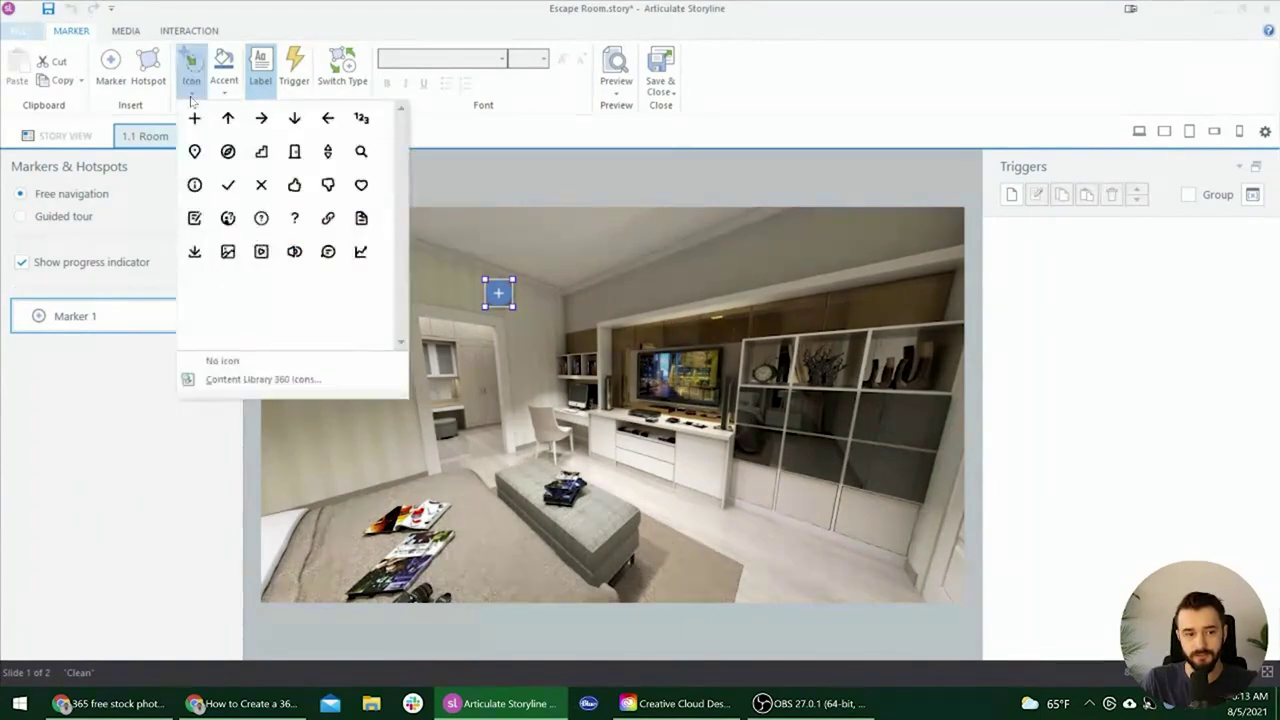
{"action": "left_click", "coordinate": [195, 151]}
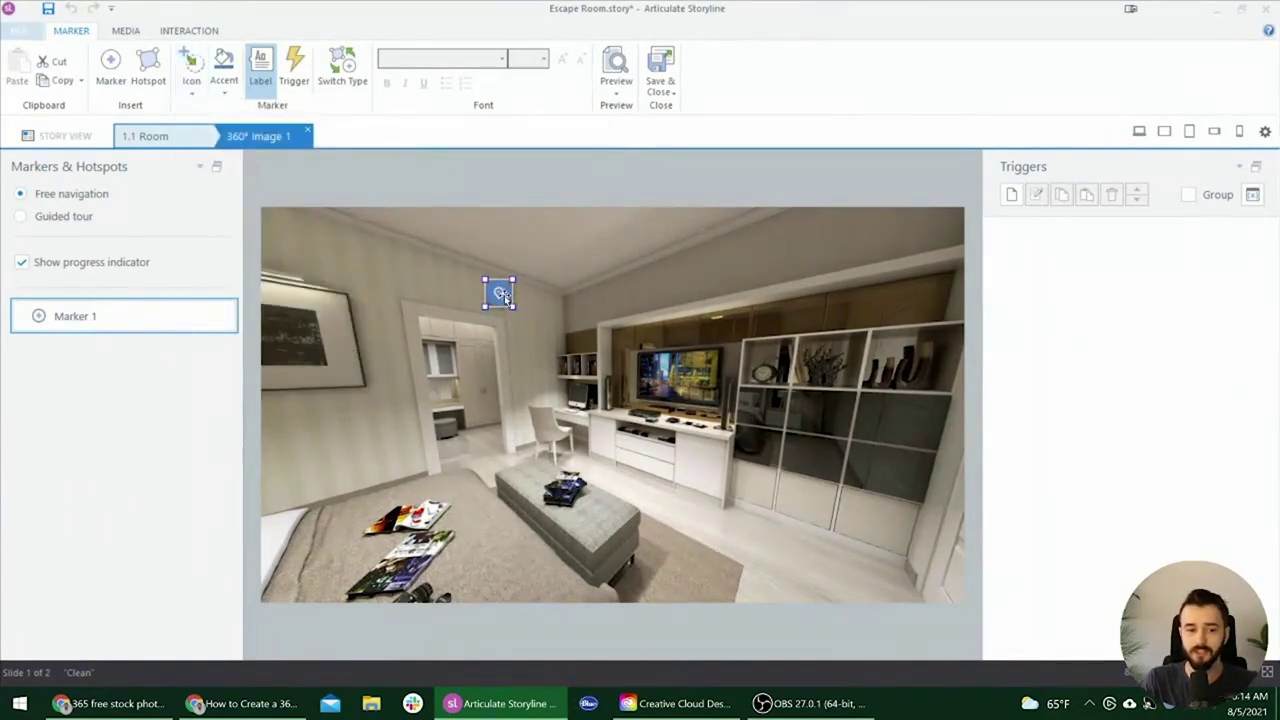
{"action": "left_click", "coordinate": [227, 93]}
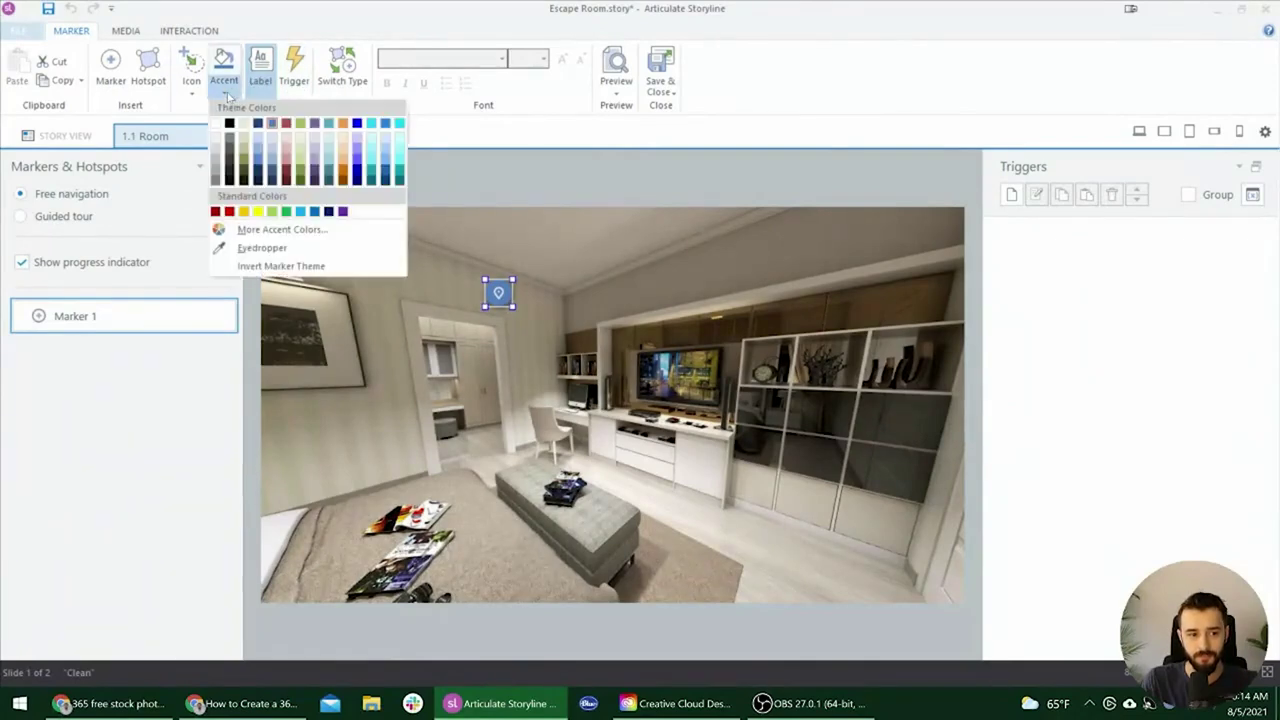
{"action": "left_click", "coordinate": [230, 123]}
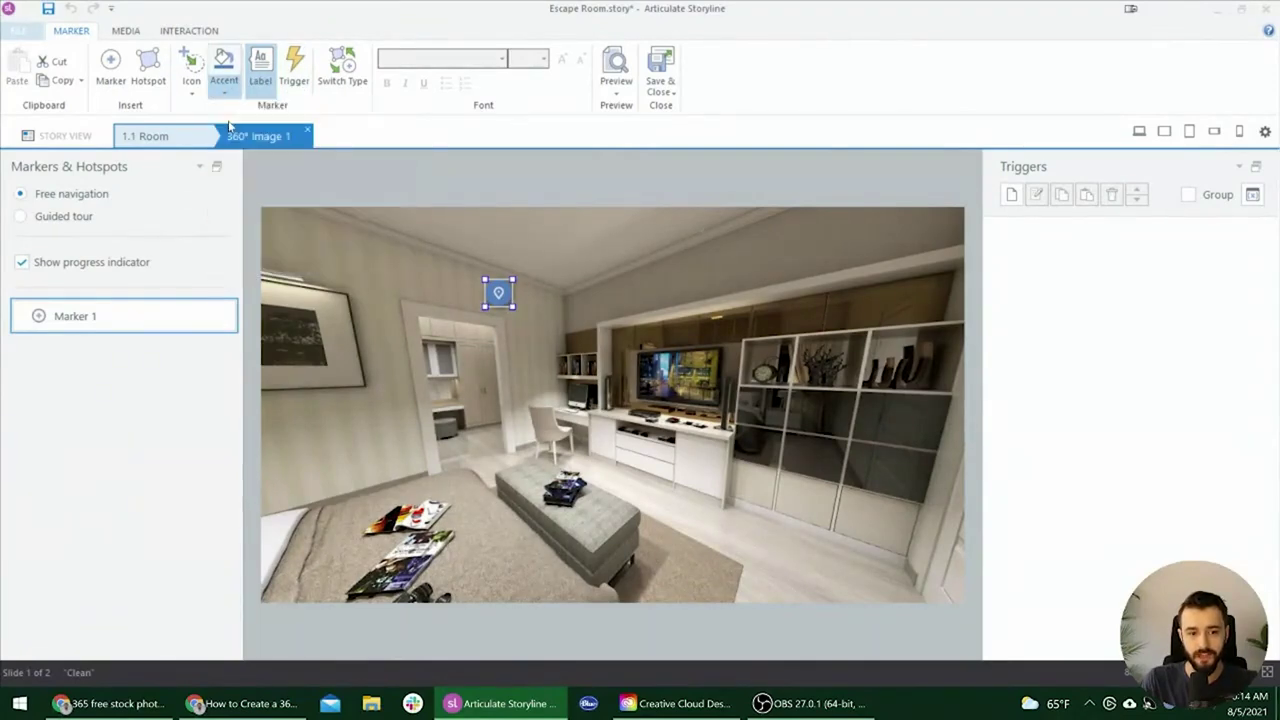
- Label the marker above the doorway with the title "I am a marker" and the body text "Select me."
{"action": "left_click", "coordinate": [497, 293]}
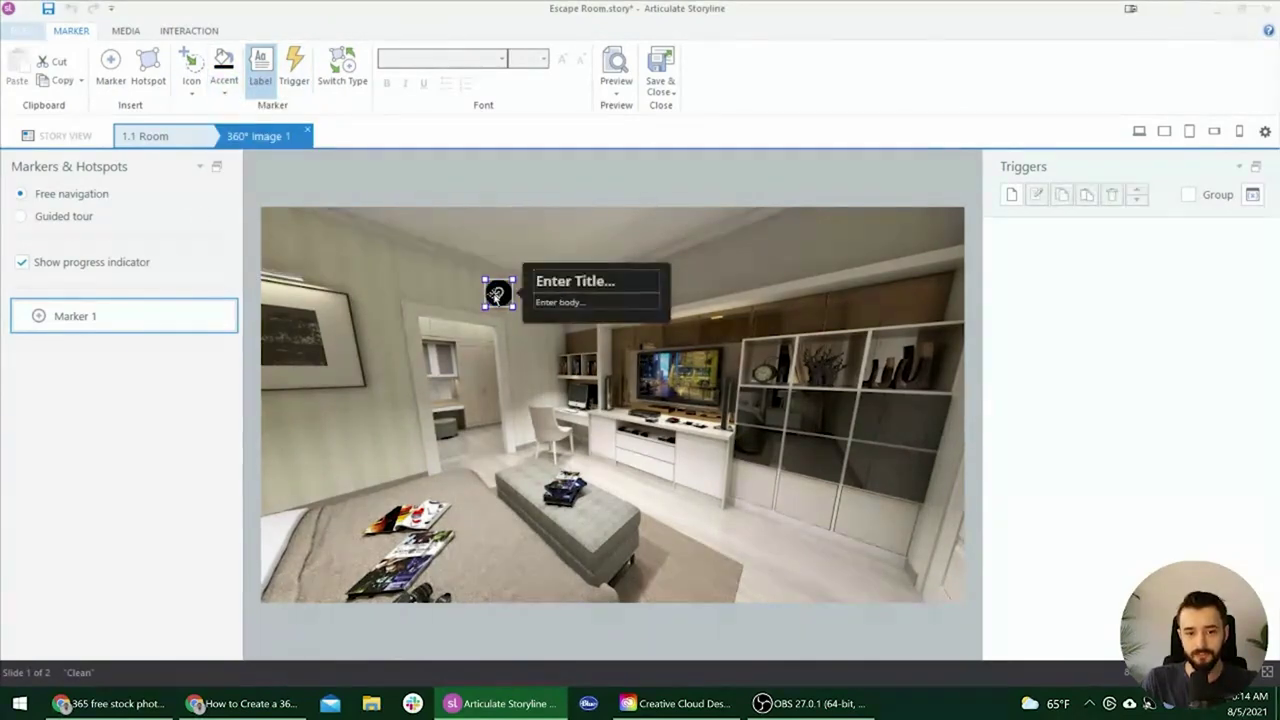
{"action": "left_click", "coordinate": [575, 290]}
{"action": "type", "text": "I am a marker"}
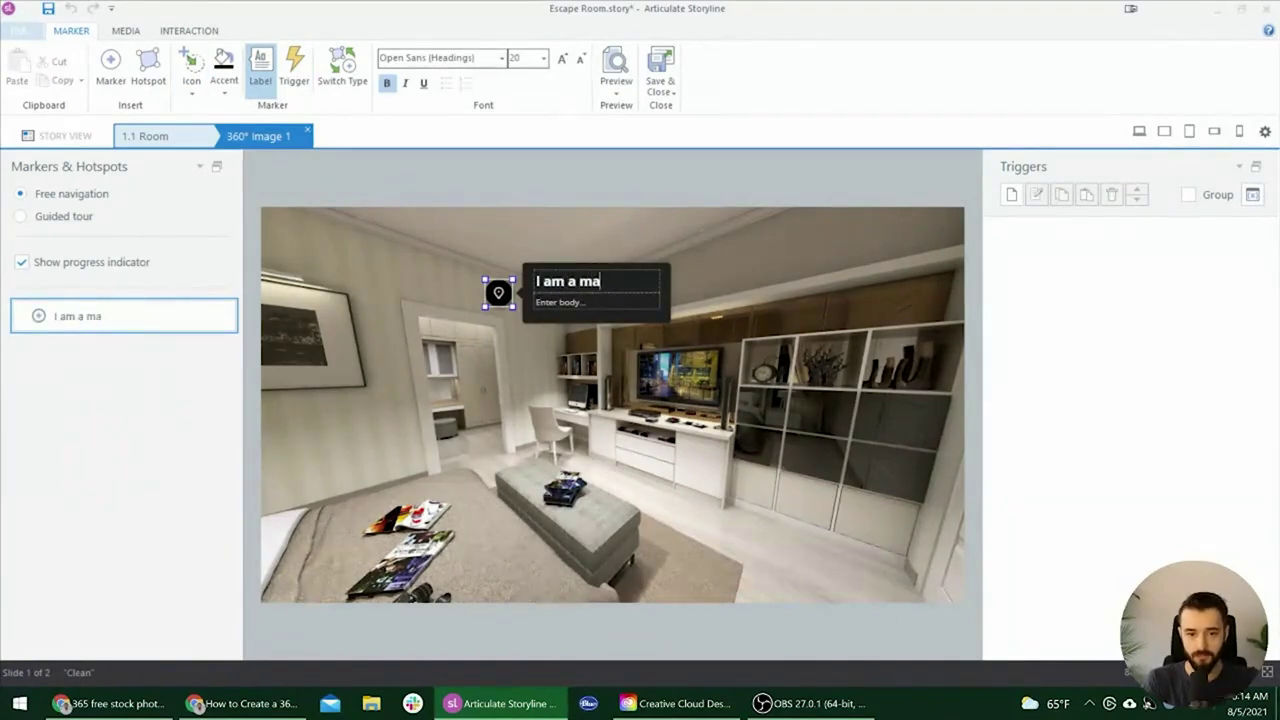
{"action": "left_click", "coordinate": [560, 302]}
{"action": "type", "text": "Select me."}
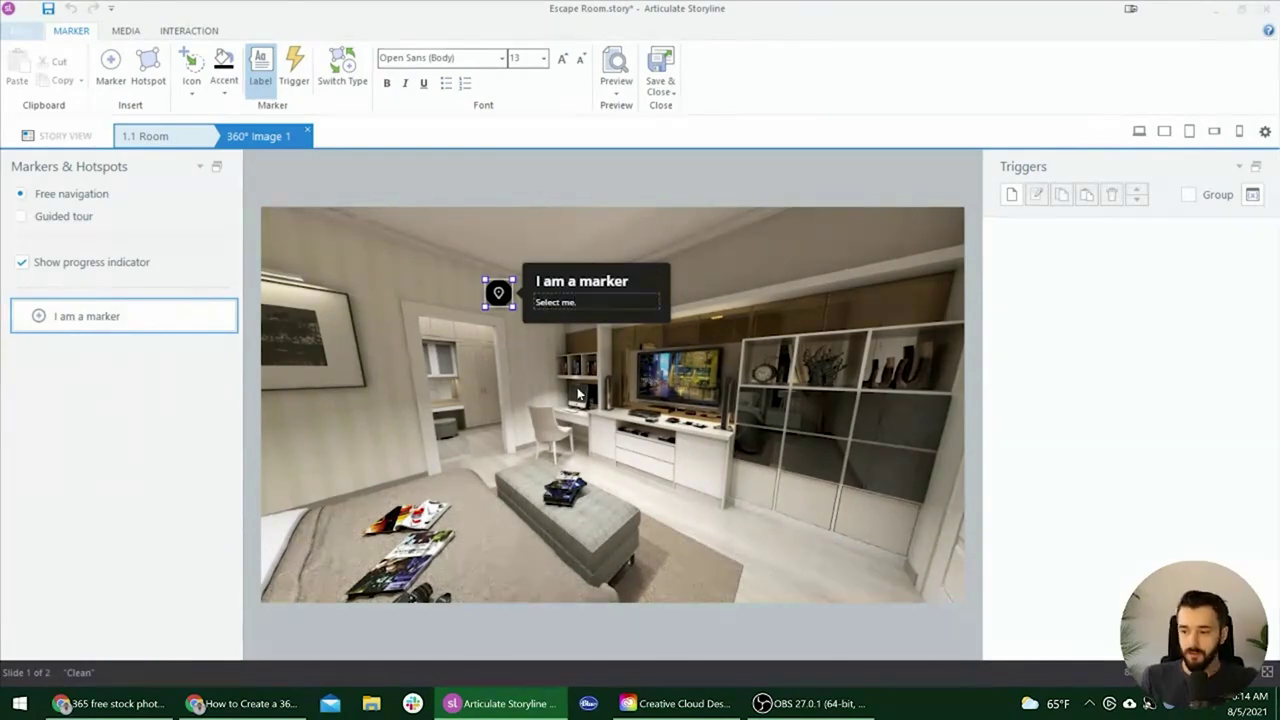
{"action": "left_click", "coordinate": [578, 393]}
{"action": "left_click", "coordinate": [499, 295]}
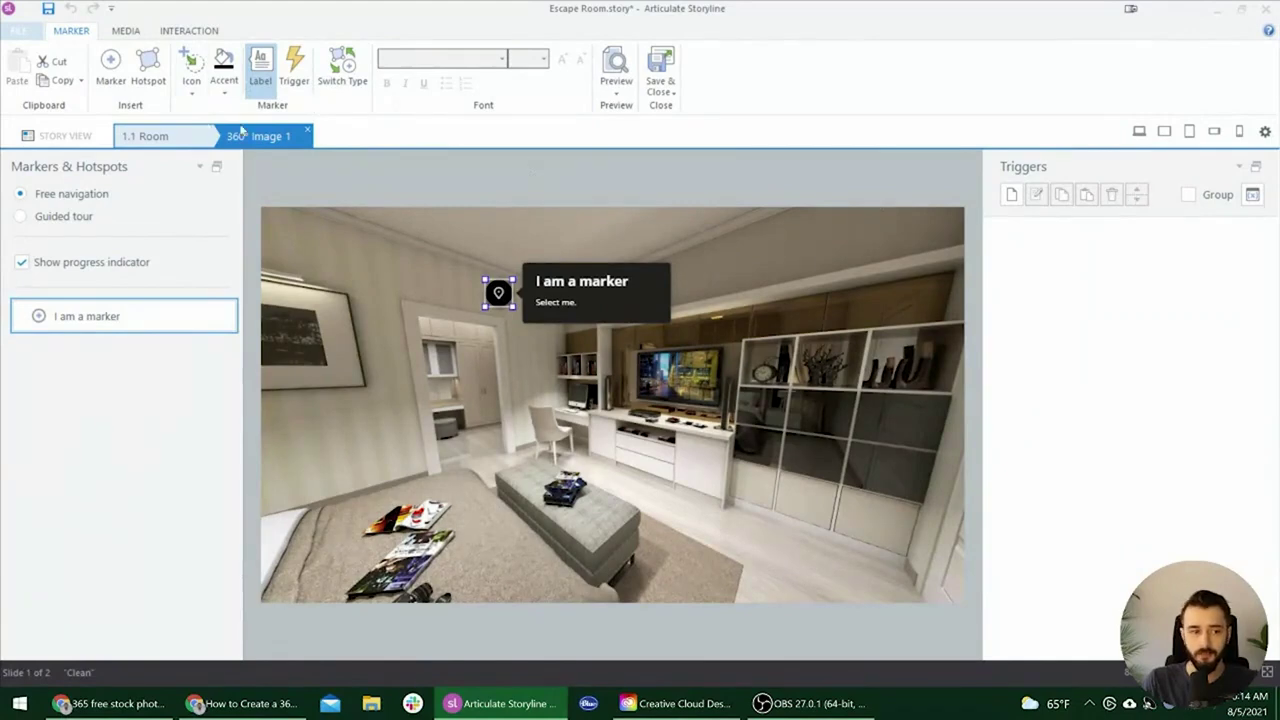
{"action": "left_click", "coordinate": [175, 29]}
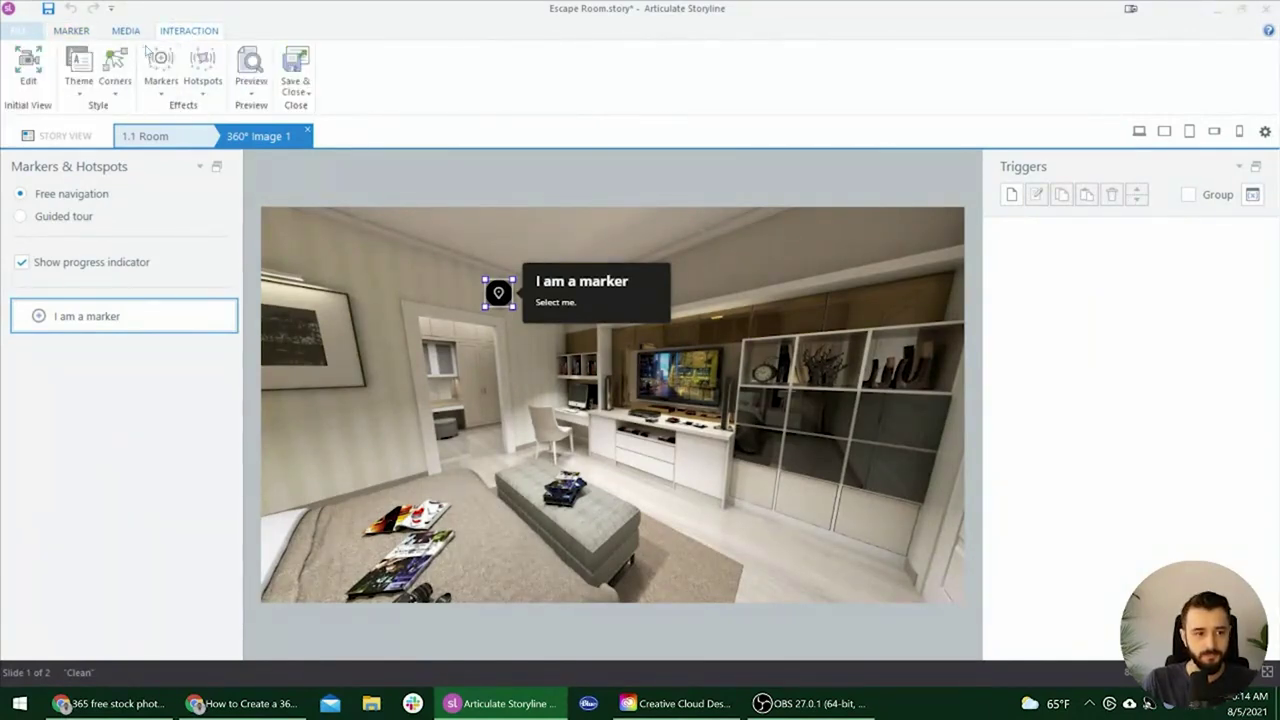
{"action": "left_click", "coordinate": [162, 84]}
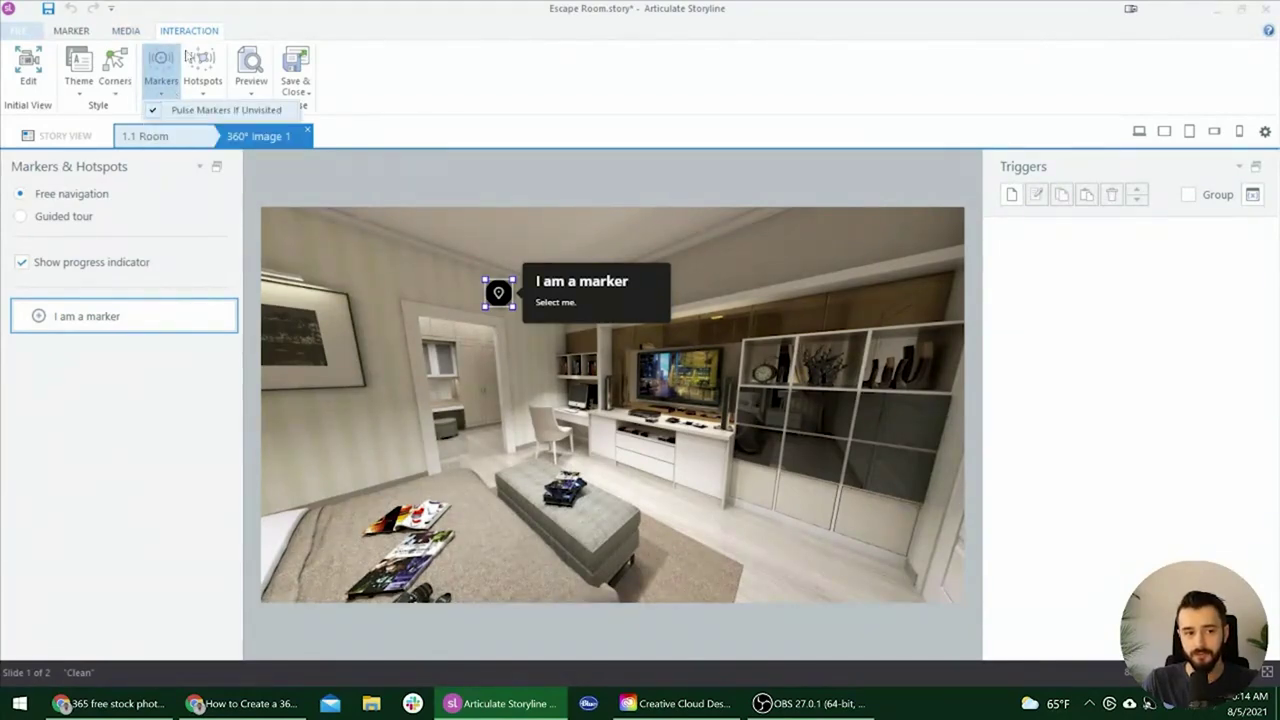
{"action": "left_click", "coordinate": [147, 31]}
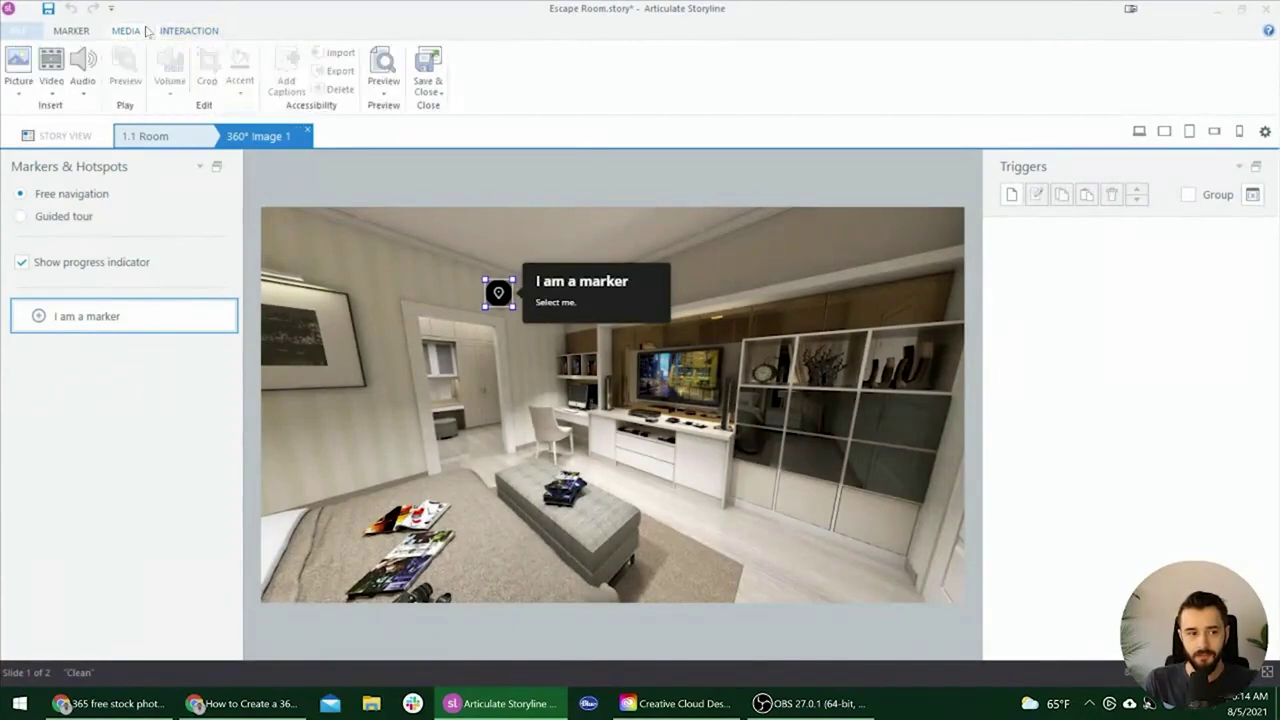
{"action": "left_click", "coordinate": [80, 32]}
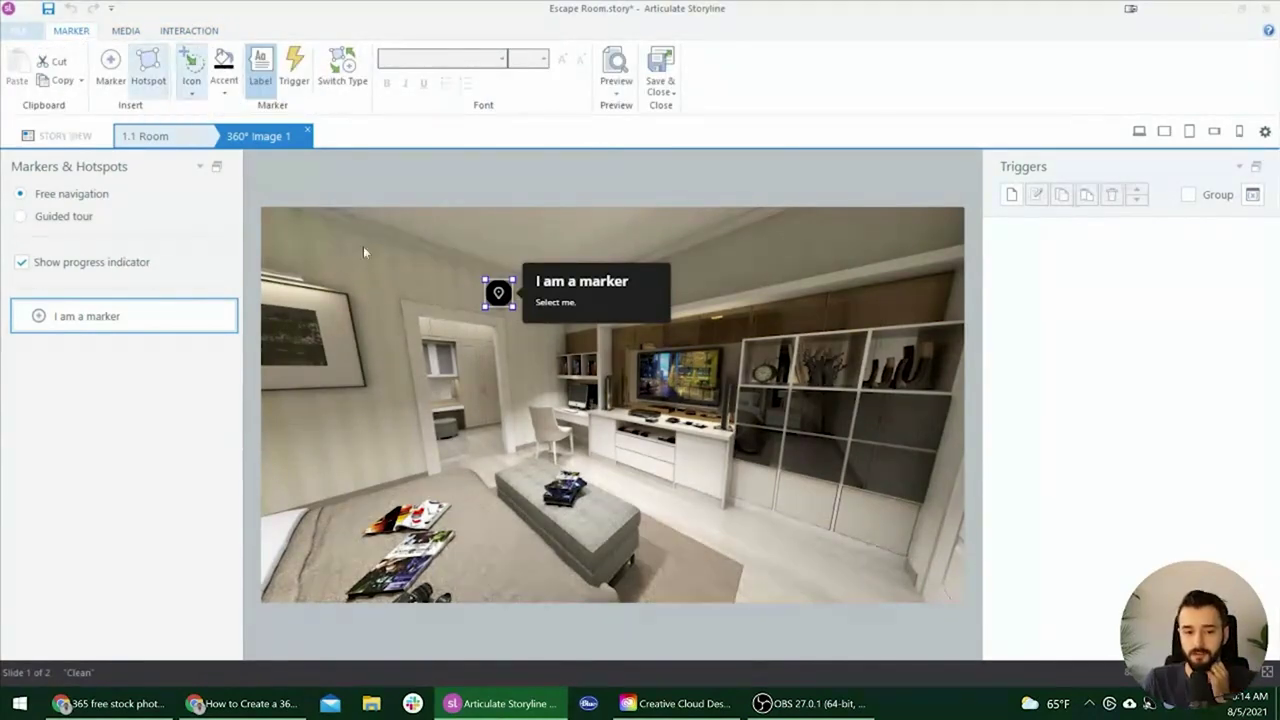
{"action": "left_click", "coordinate": [499, 292]}
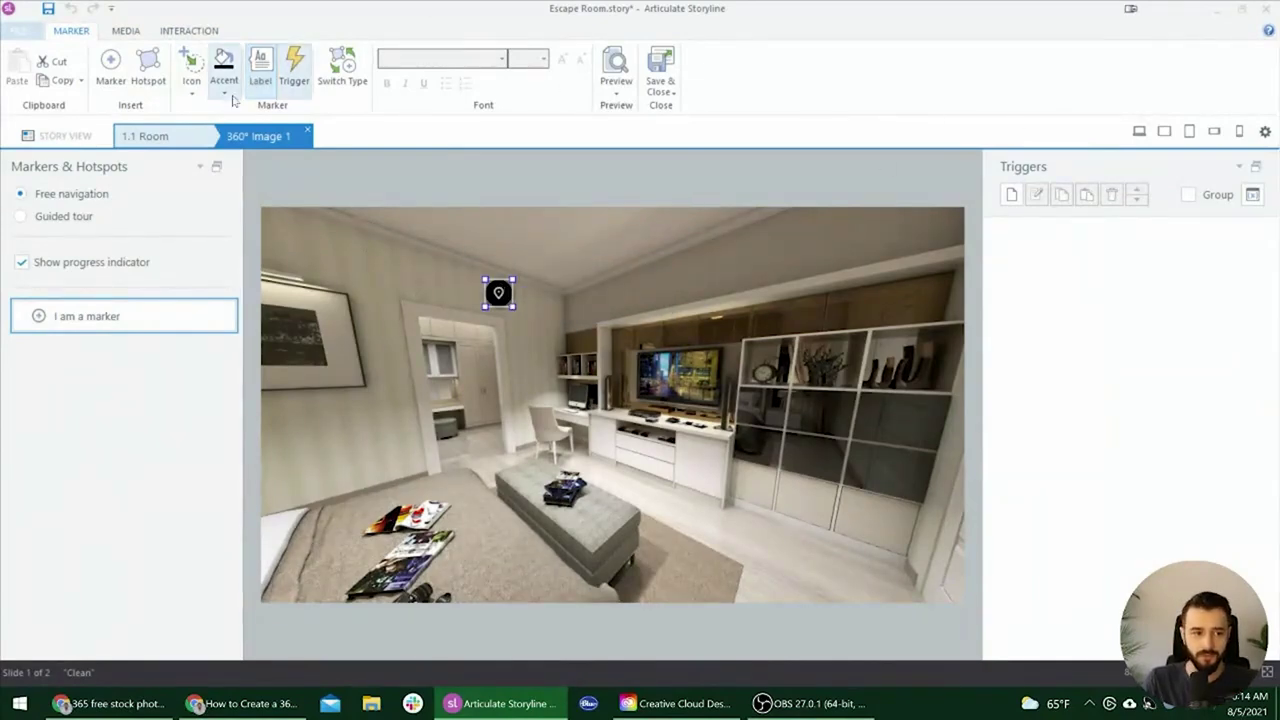
- Draw a rectangular hotspot covering the television screen in the room's 360° image
{"action": "left_click", "coordinate": [149, 82]}
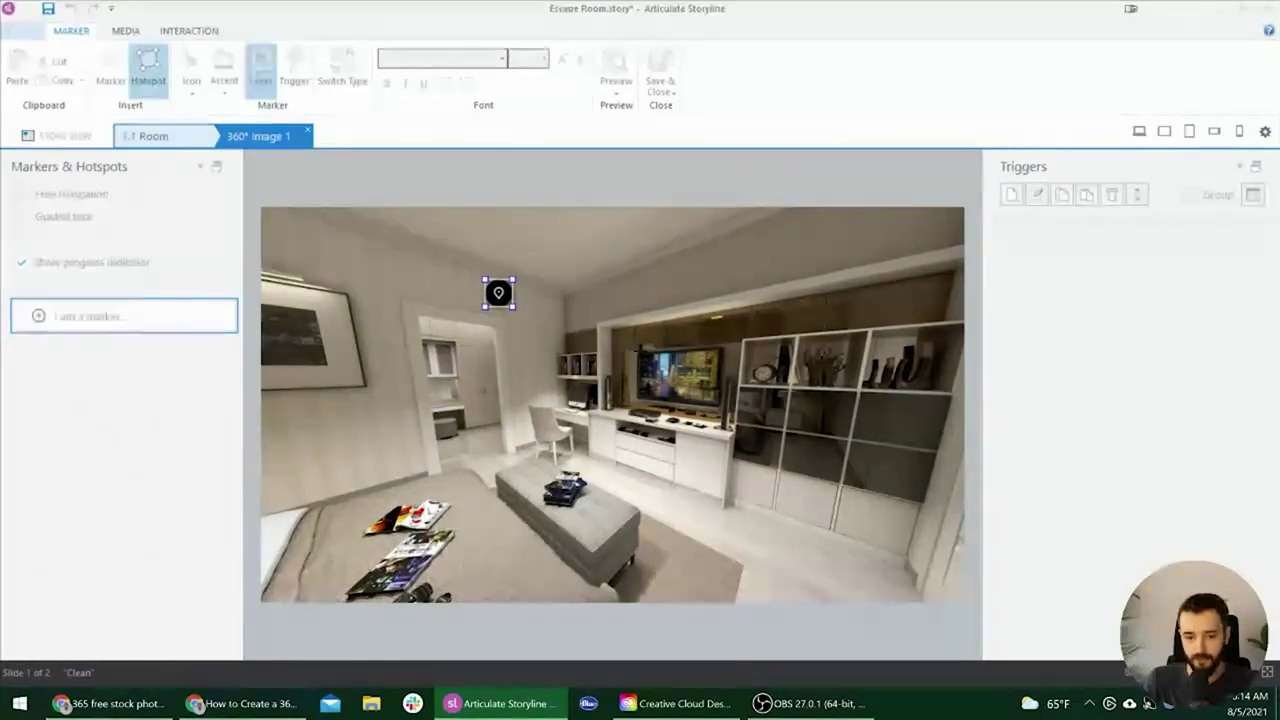
{"action": "left_click_drag", "start_coordinate": [638, 348], "coordinate": [718, 402]}
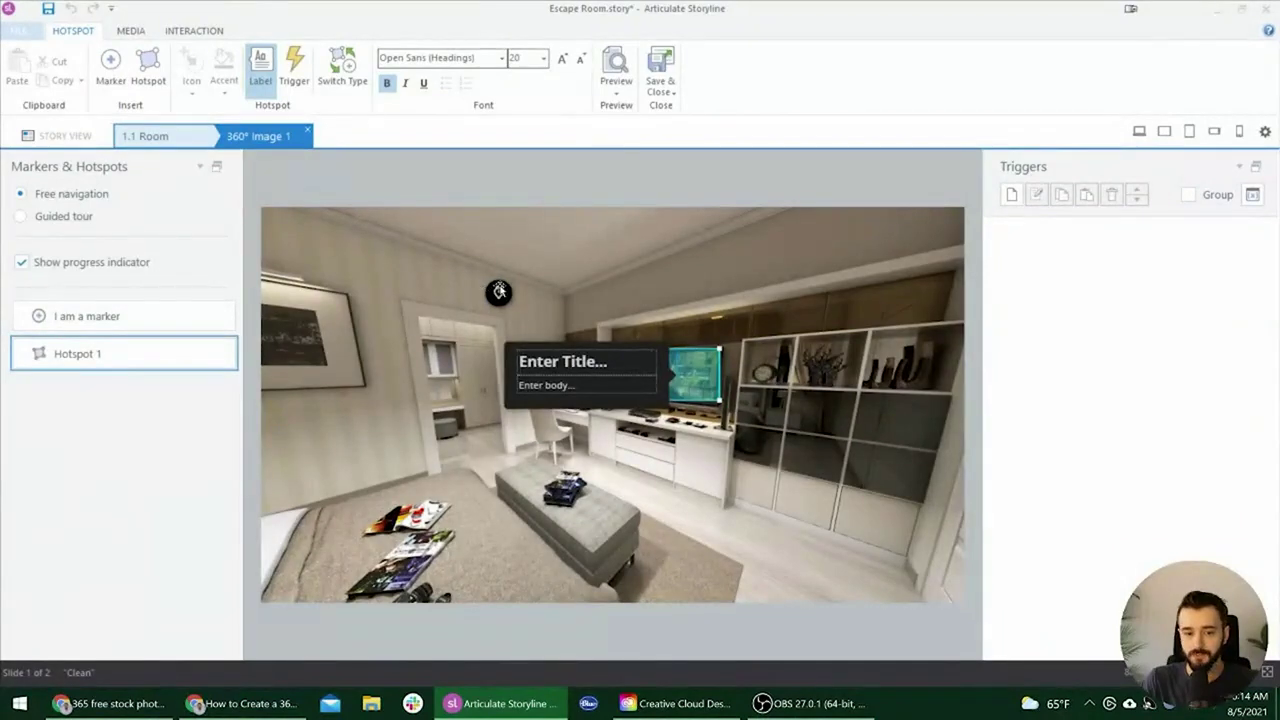
{"action": "left_click", "coordinate": [498, 293]}
{"action": "left_click", "coordinate": [684, 390]}
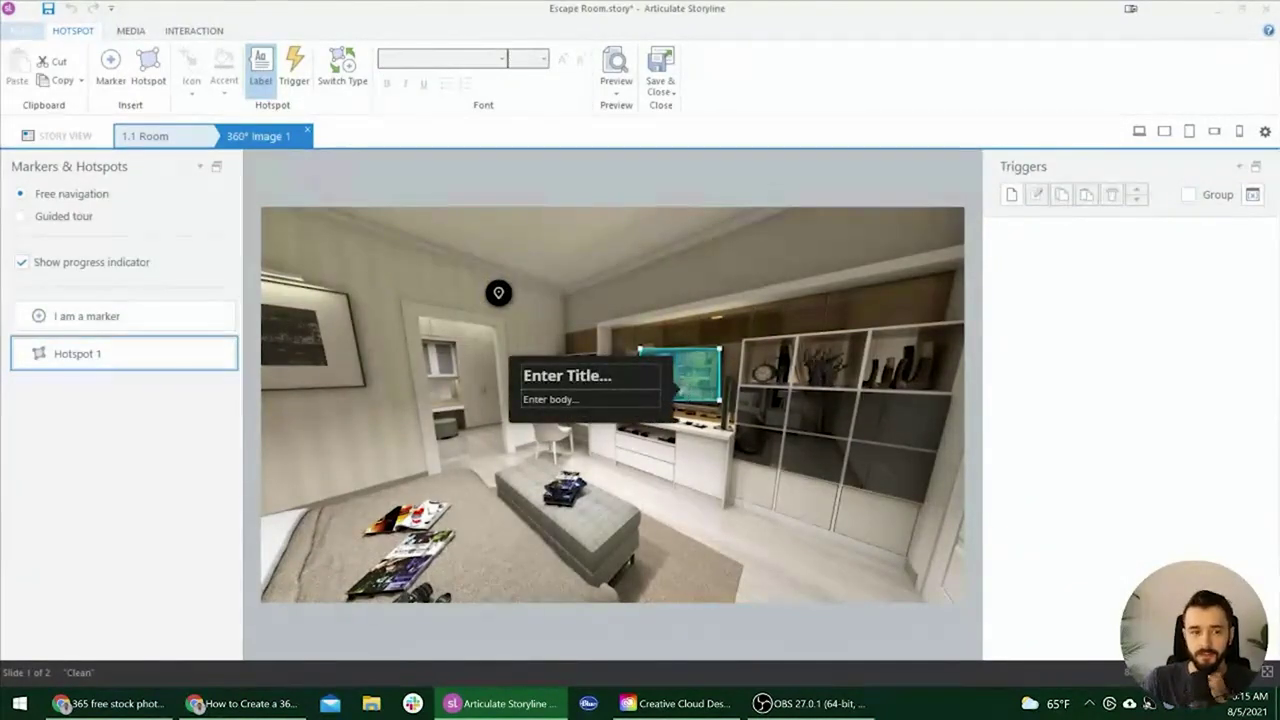
{"action": "left_click", "coordinate": [266, 86]}
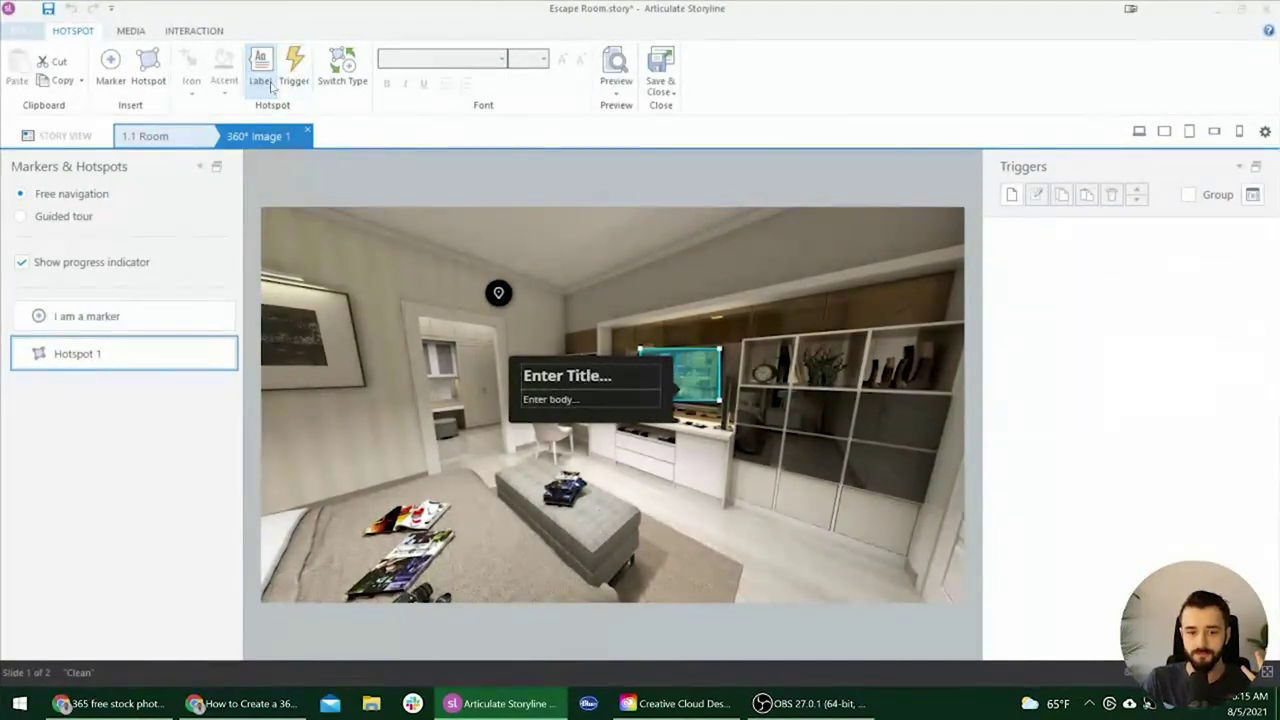
{"action": "left_click", "coordinate": [678, 376]}
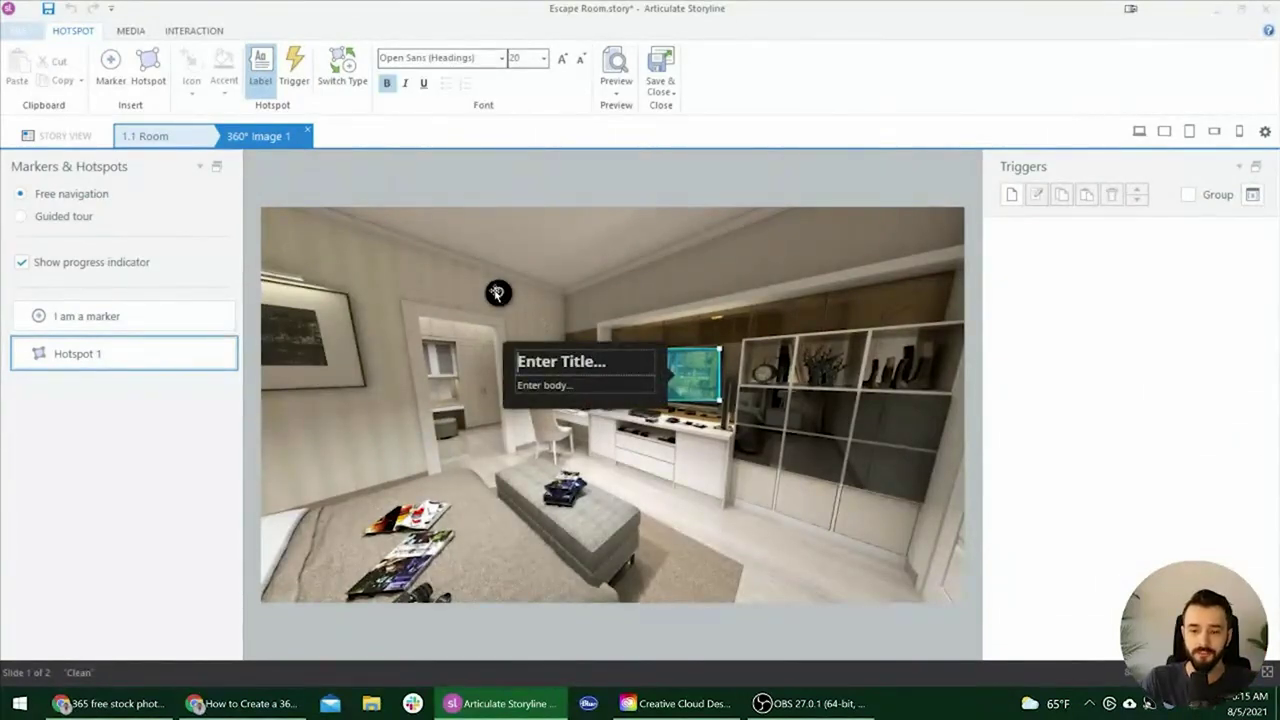
{"action": "left_click", "coordinate": [497, 292]}
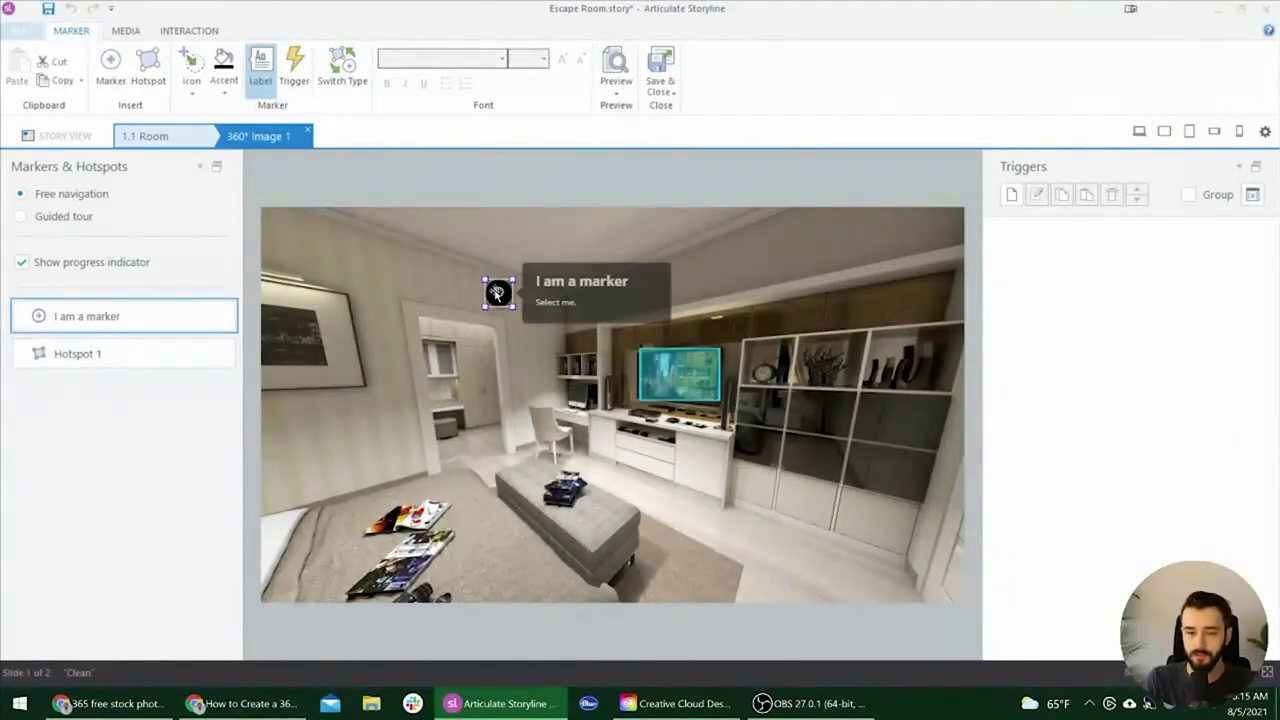
{"action": "left_click", "coordinate": [662, 367]}
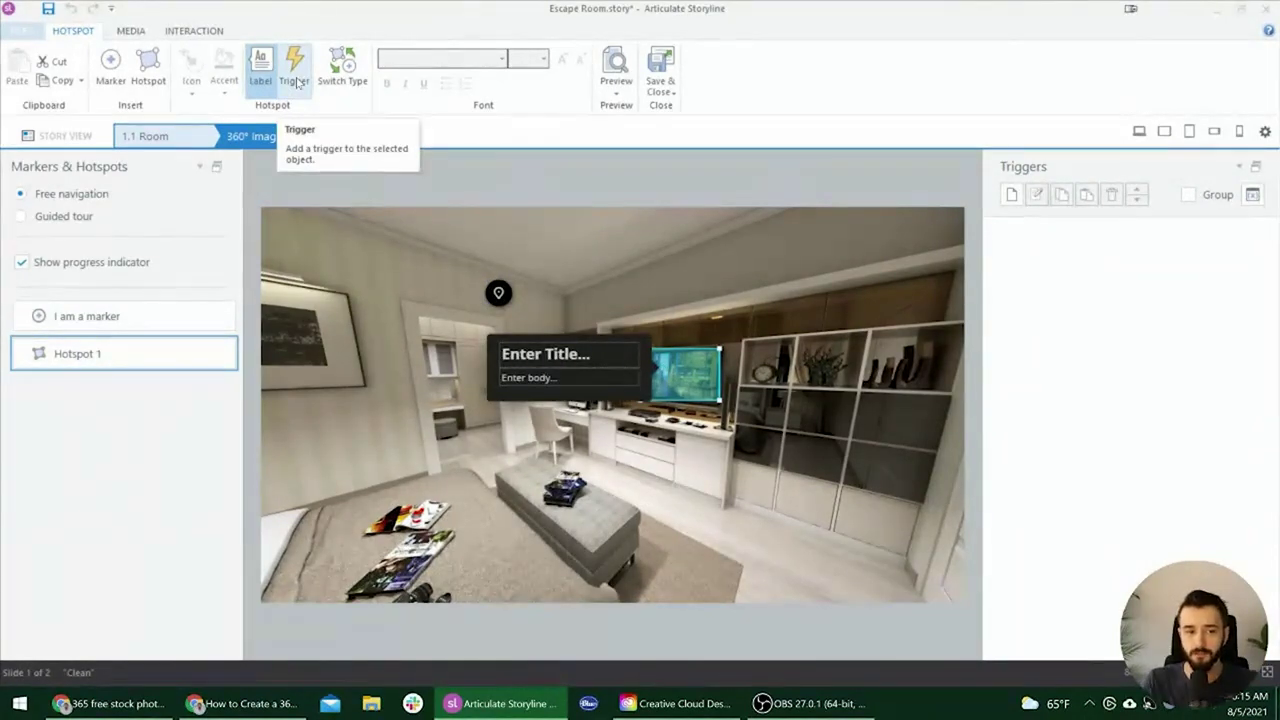
- Add a trigger to the television hotspot that jumps to the next slide when the user clicks it
{"action": "left_click", "coordinate": [696, 398]}
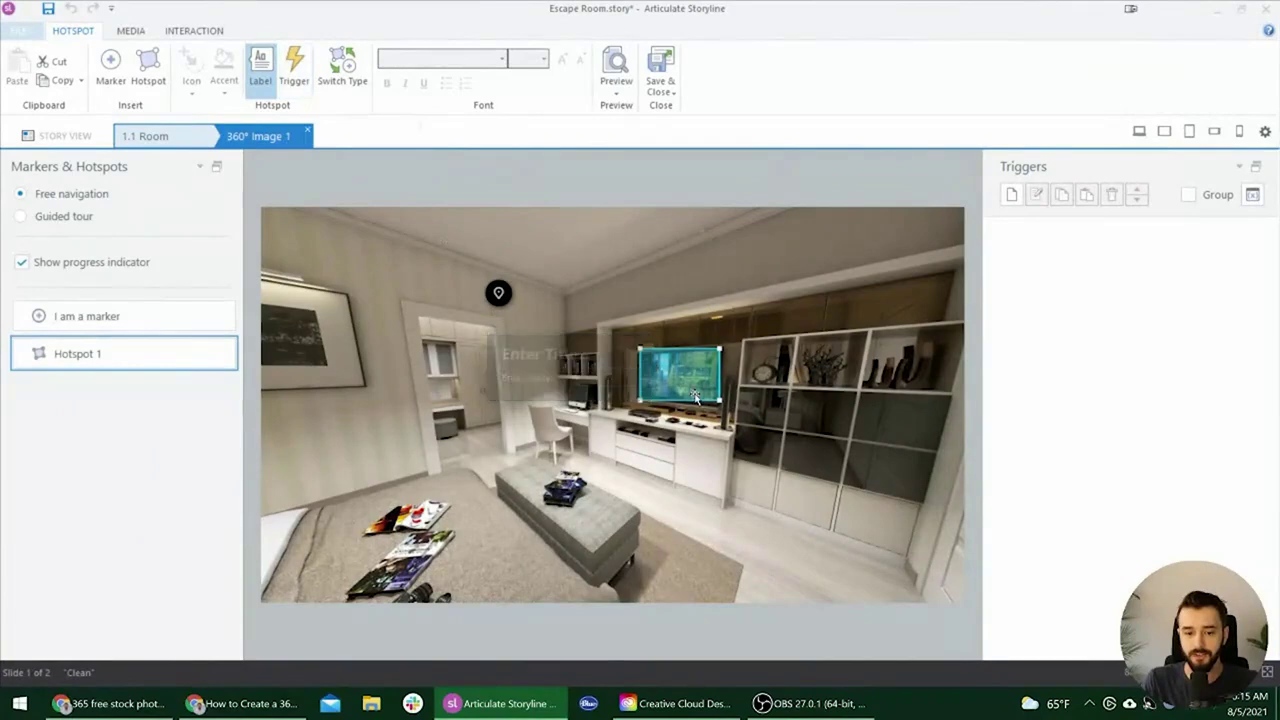
{"action": "left_click", "coordinate": [294, 72]}
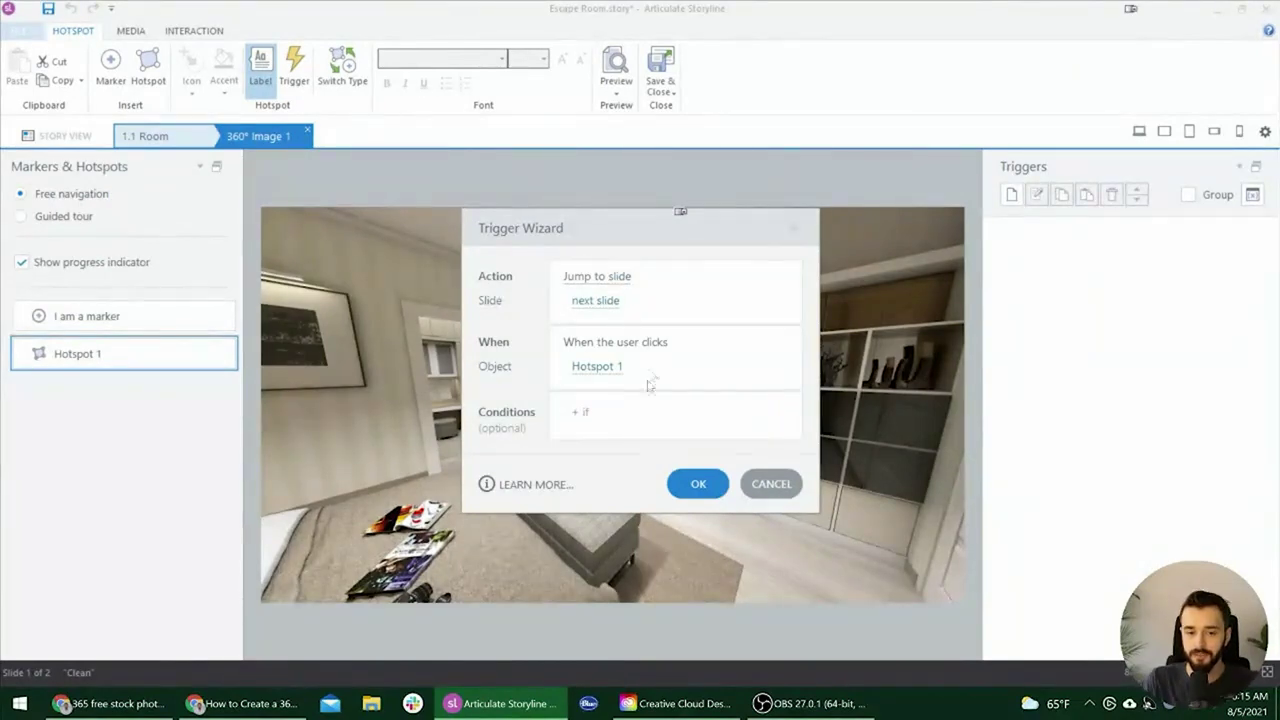
{"action": "left_click", "coordinate": [699, 486]}
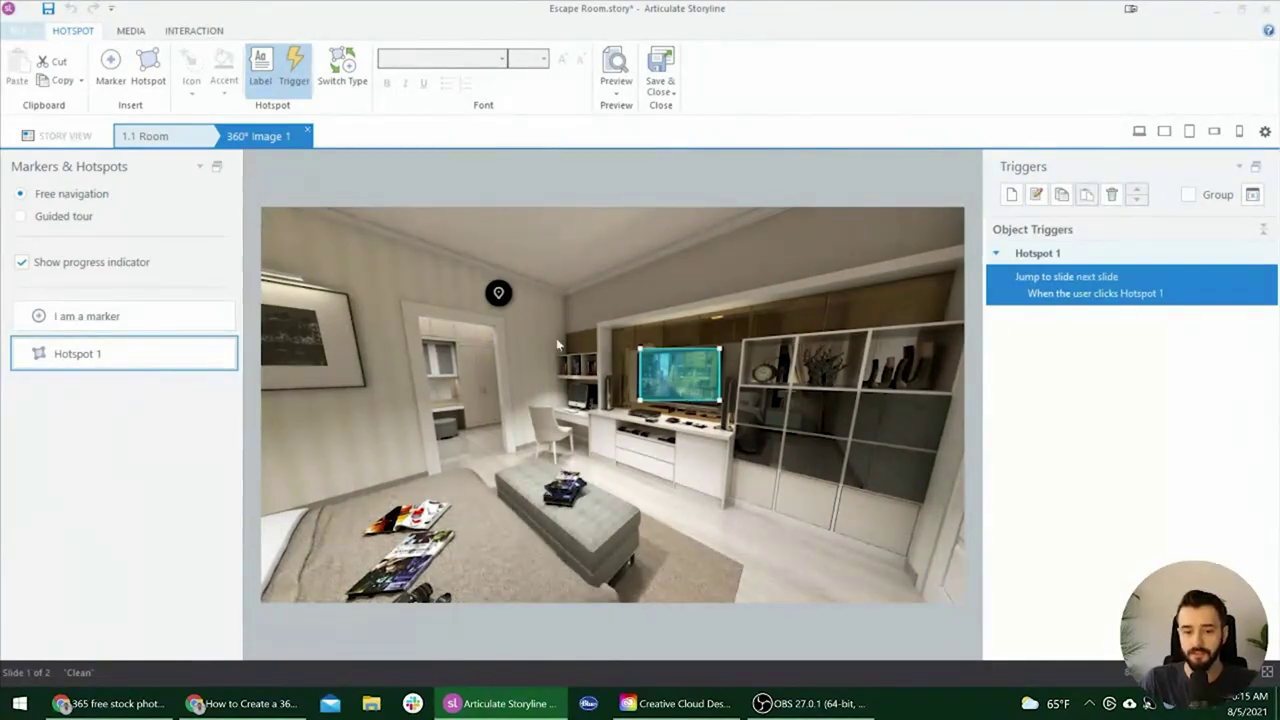
- Preview the room's 360° image and test the marker above the doorway and the television hotspot, then close the preview
{"action": "key", "text": "F12"}
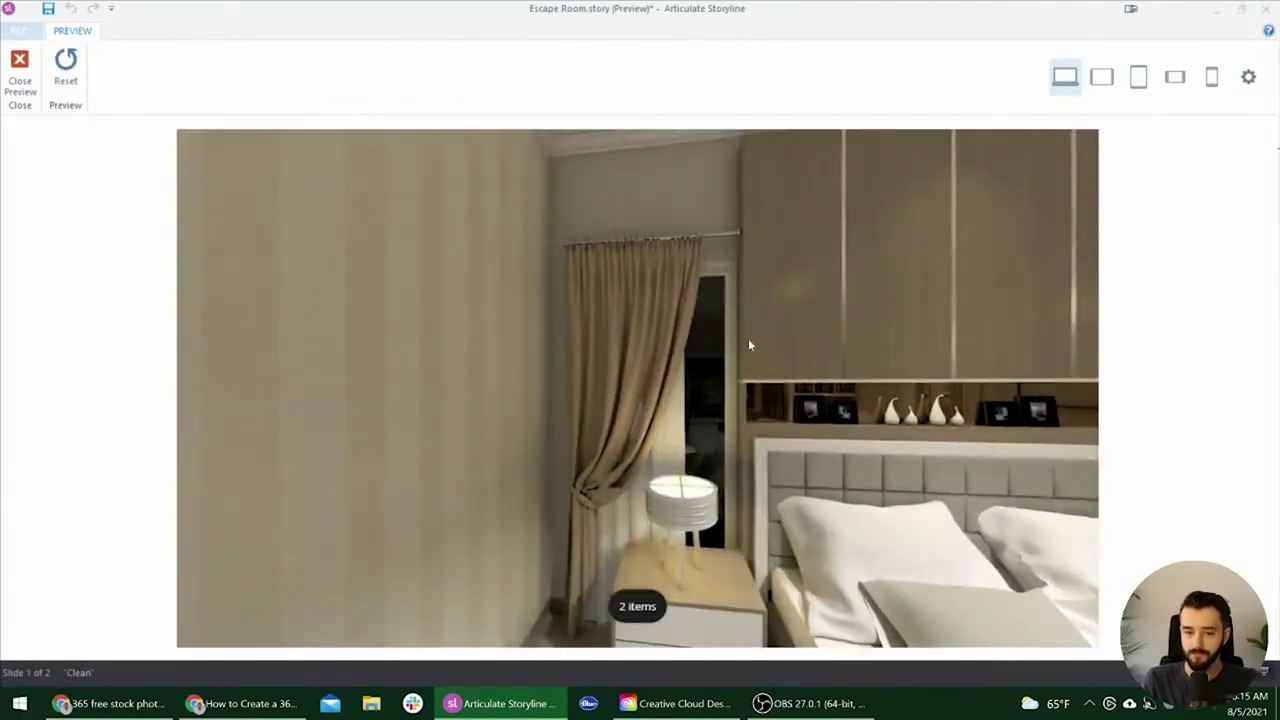
{"action": "left_click_drag", "start_coordinate": [813, 413], "coordinate": [521, 385]}
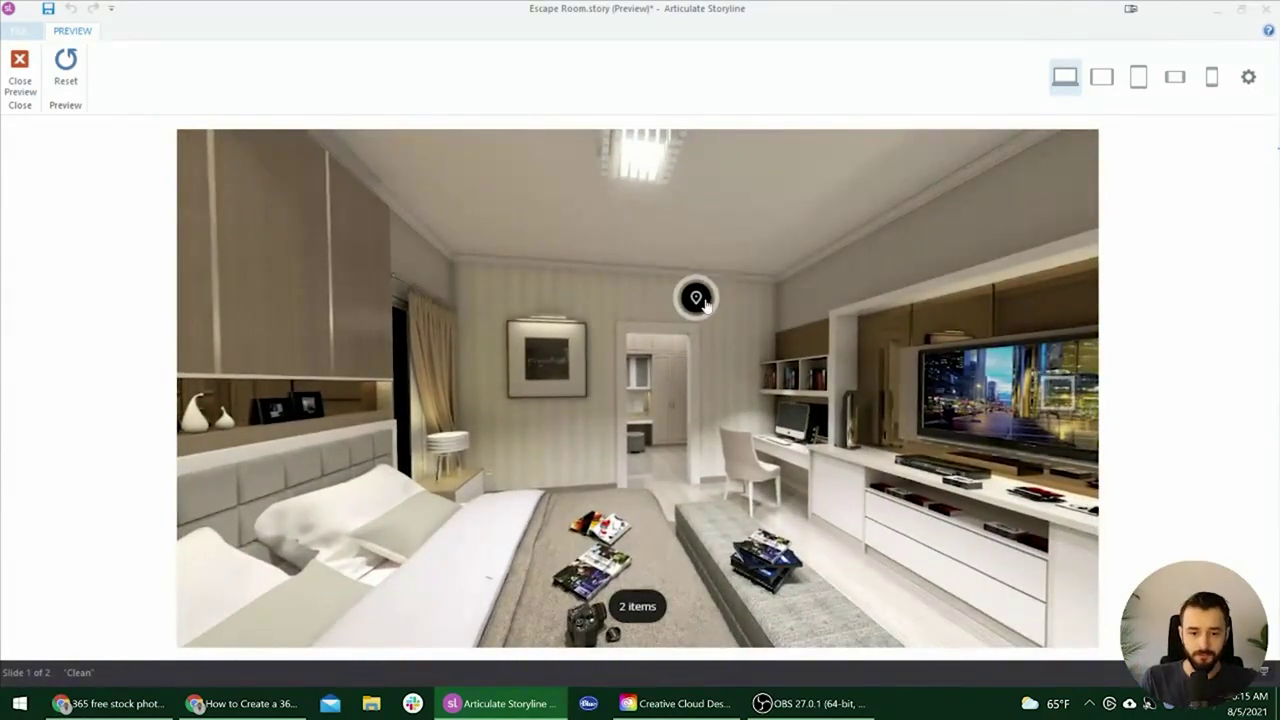
{"action": "left_click", "coordinate": [697, 299]}
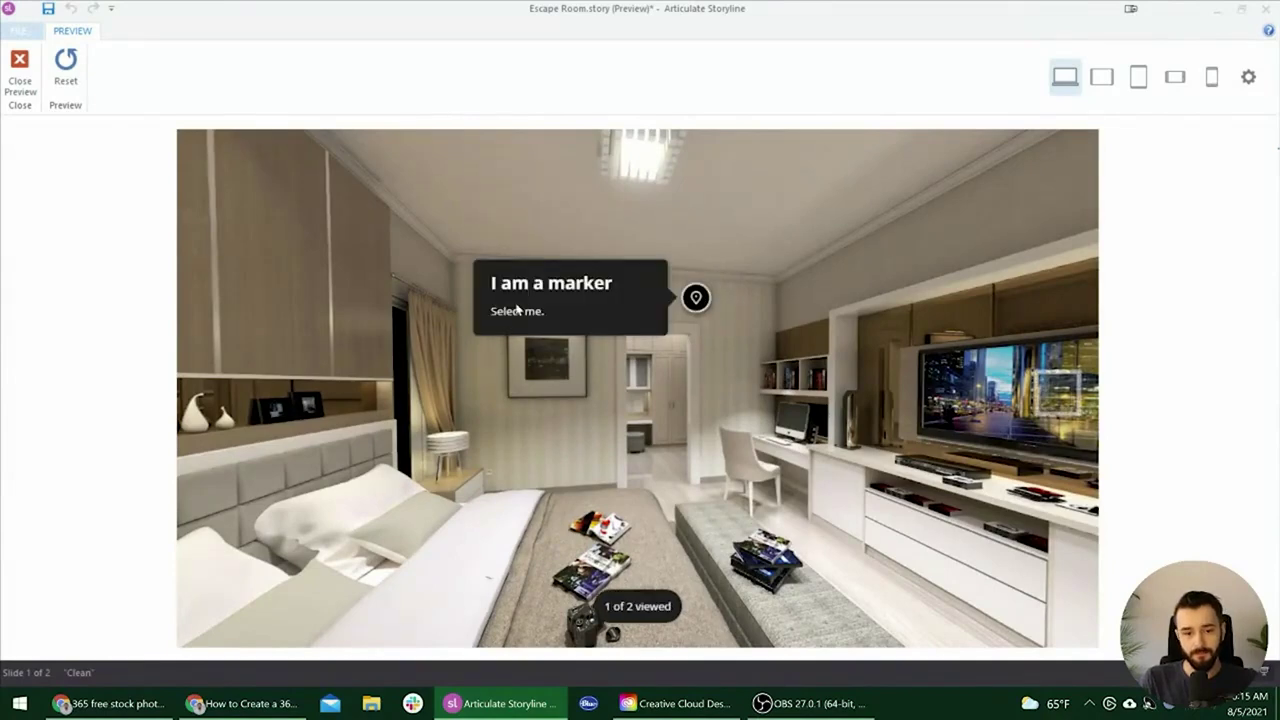
{"action": "left_click", "coordinate": [688, 372]}
{"action": "left_click_drag", "start_coordinate": [722, 351], "coordinate": [614, 397]}
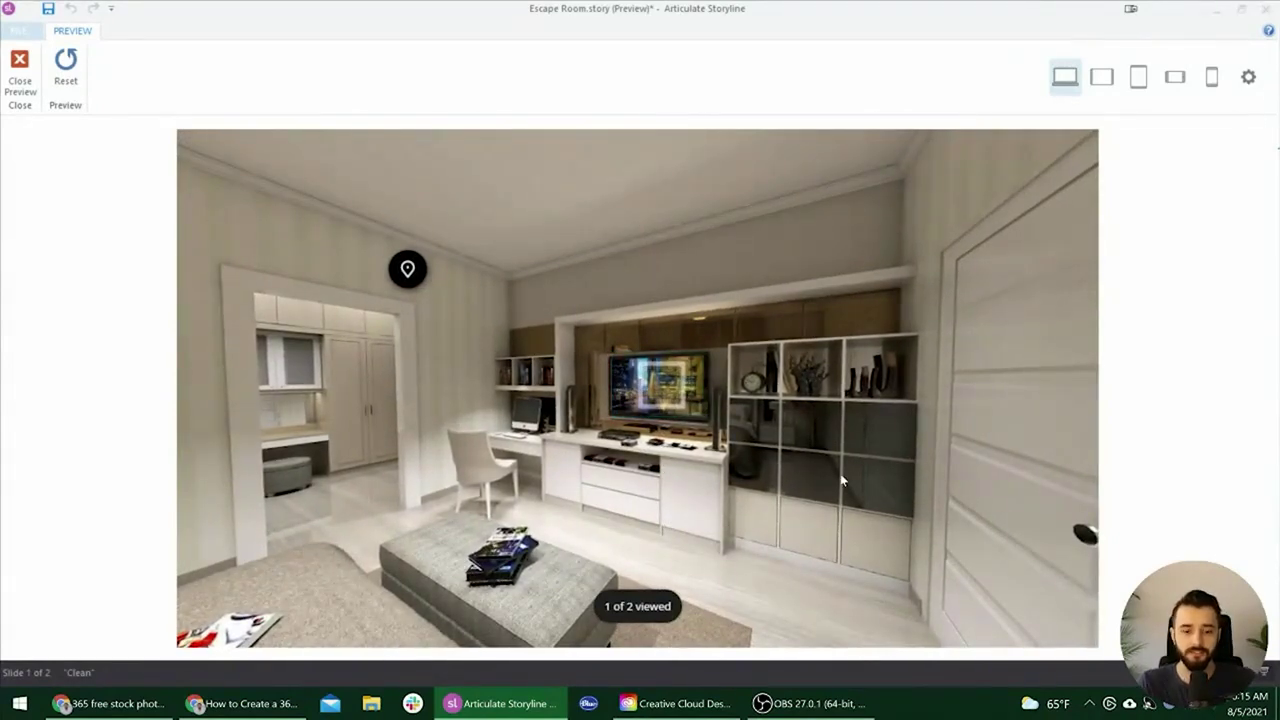
{"action": "left_click", "coordinate": [651, 388]}
{"action": "left_click", "coordinate": [636, 403]}
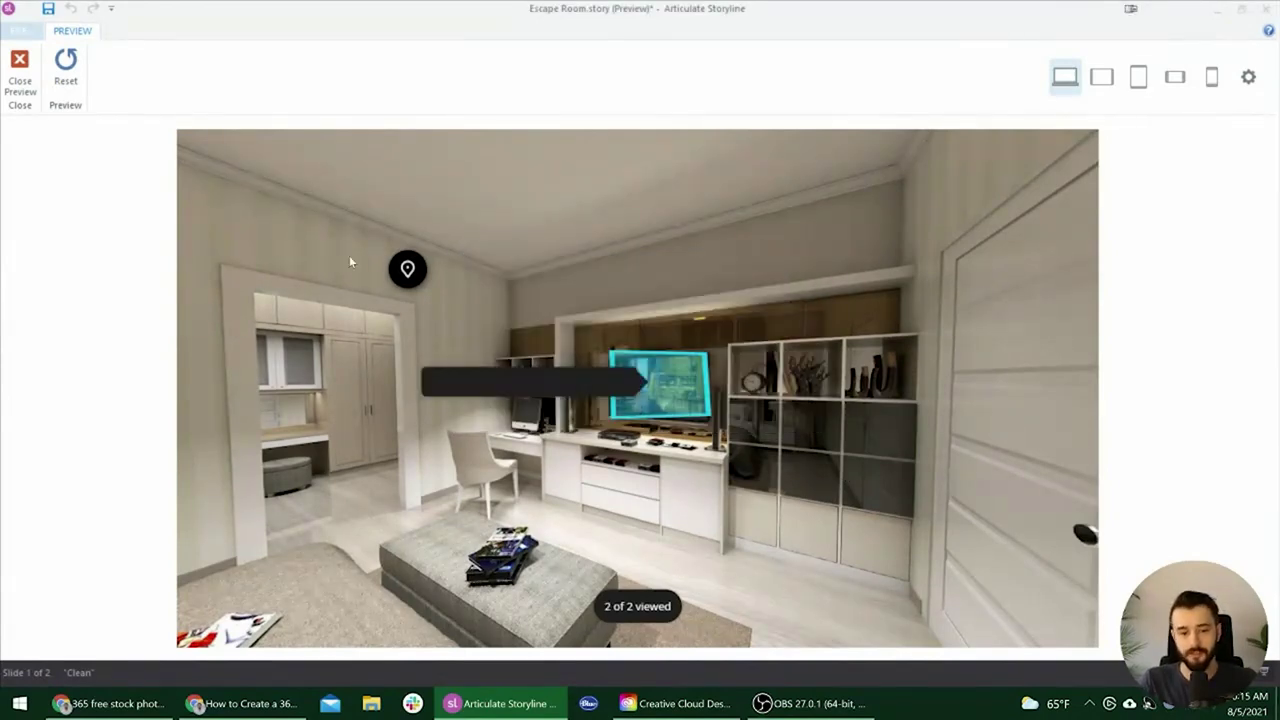
{"action": "left_click", "coordinate": [19, 68]}
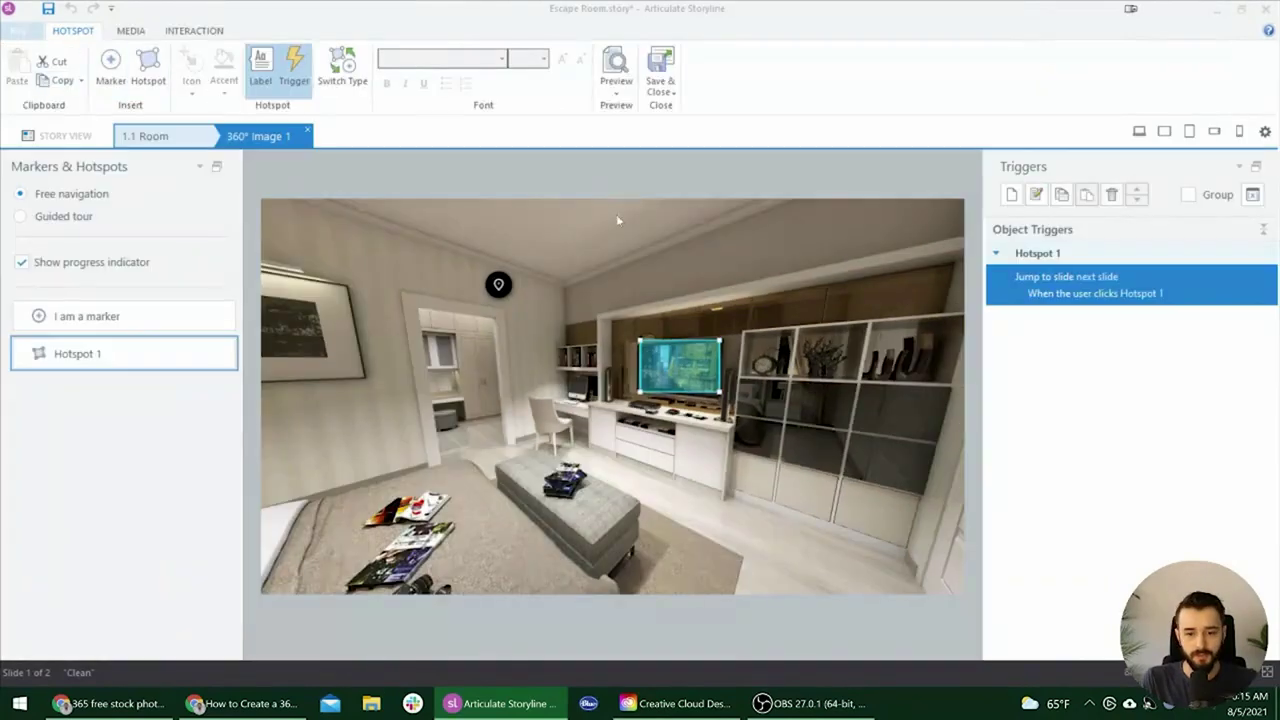
- Turn off the Reveal Hotspots effect for the room's 360° image
{"action": "left_click", "coordinate": [651, 372]}
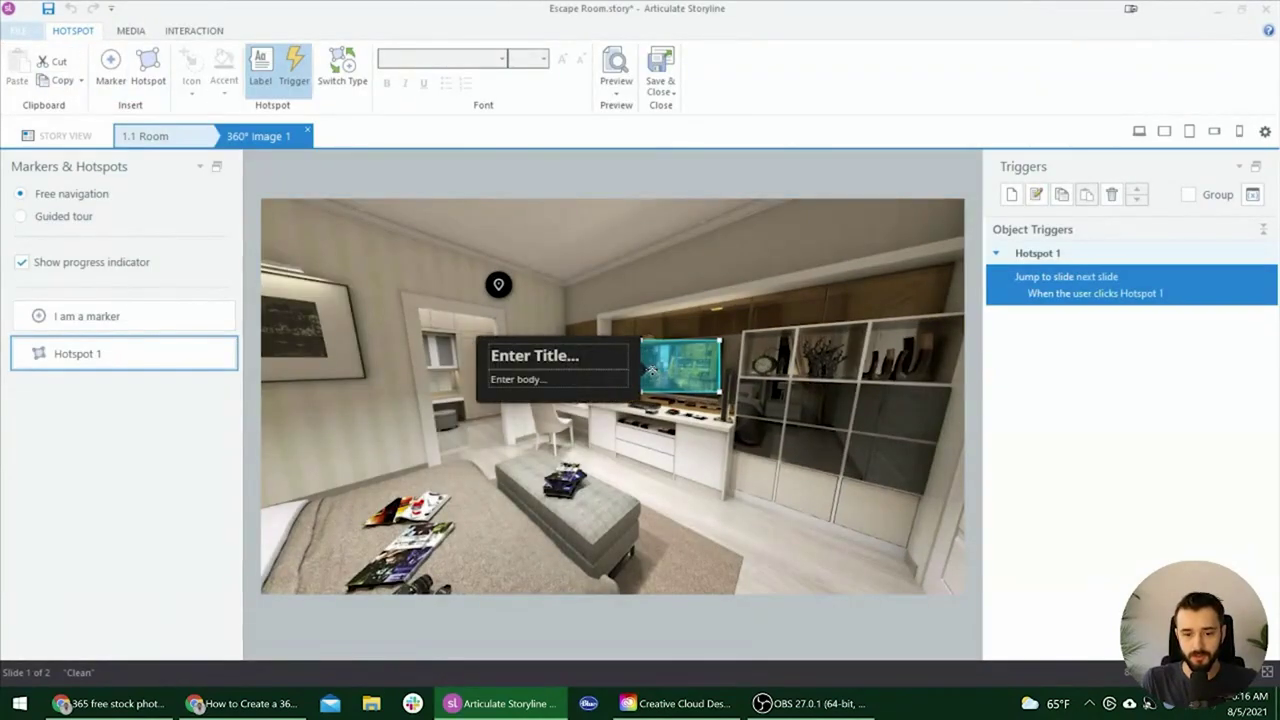
{"action": "left_click", "coordinate": [730, 437]}
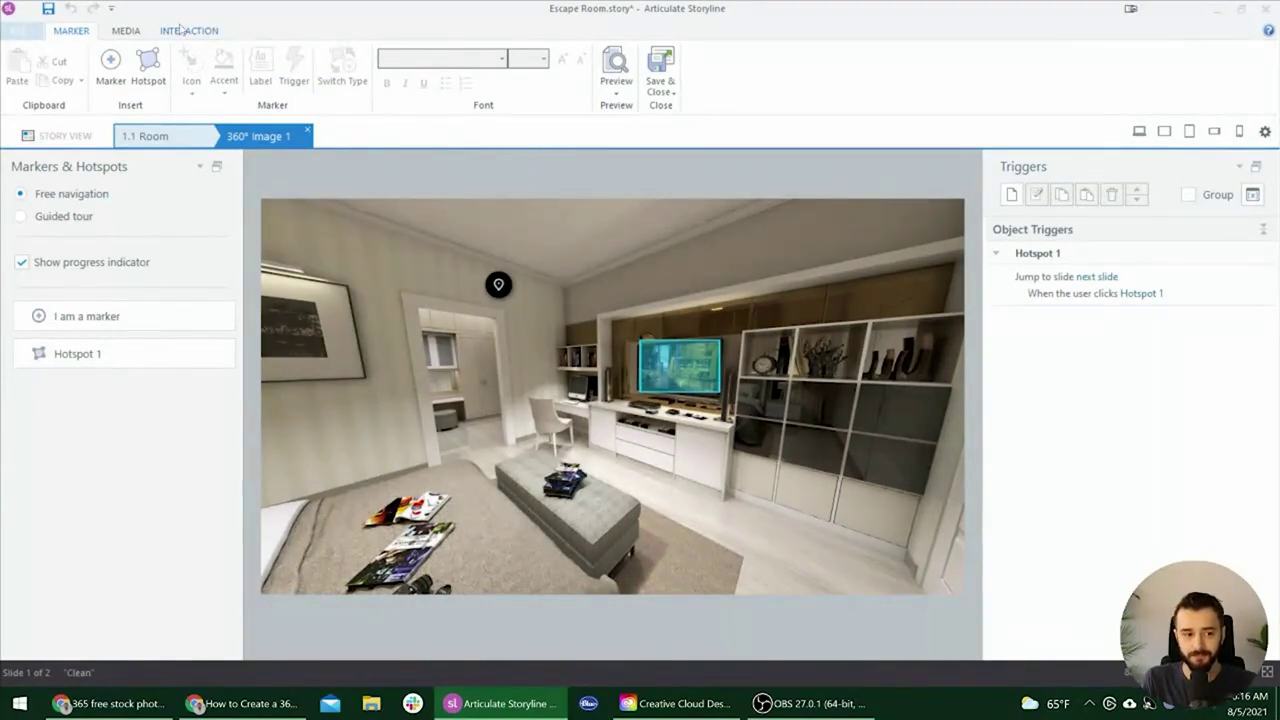
{"action": "left_click", "coordinate": [182, 30]}
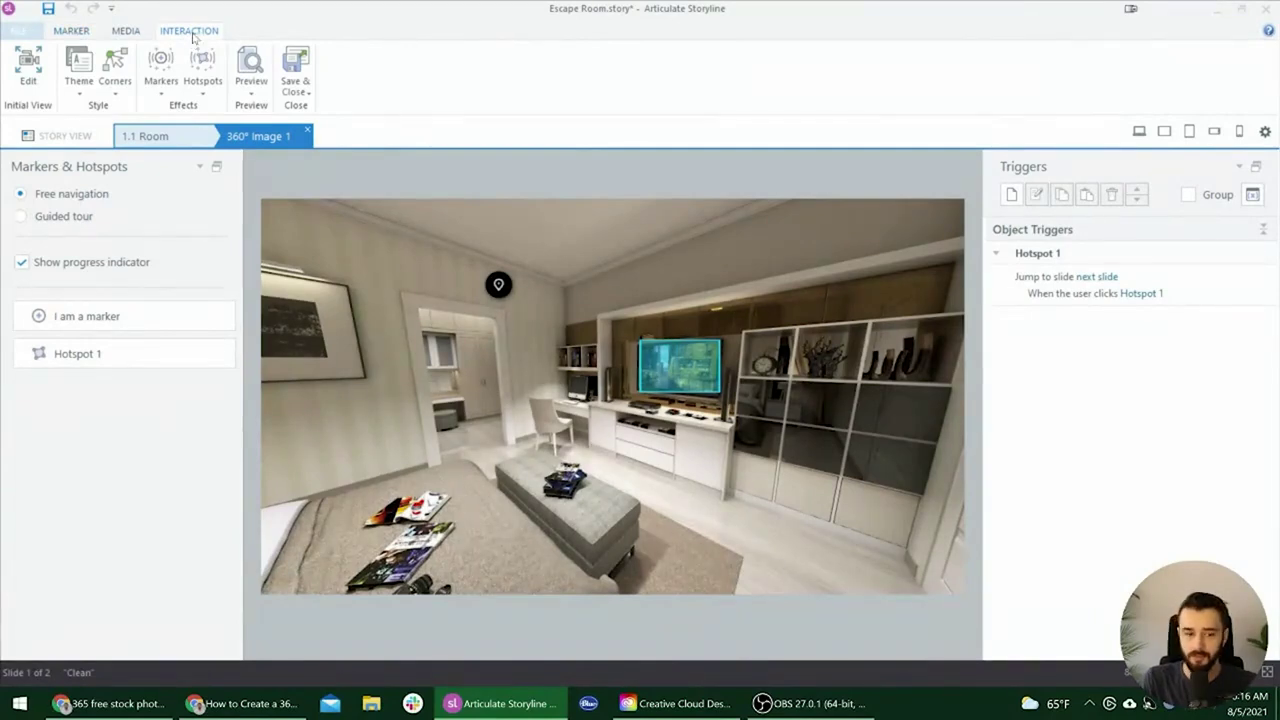
{"action": "left_click", "coordinate": [207, 92]}
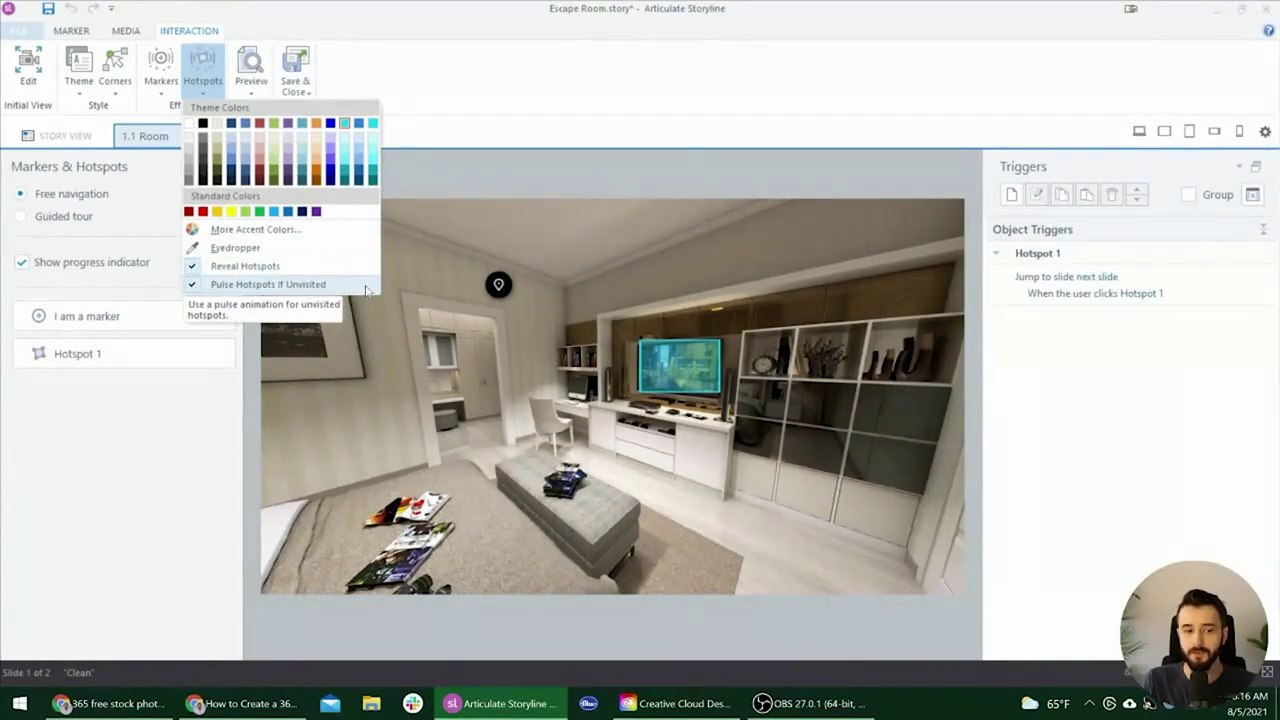
{"action": "left_click", "coordinate": [192, 267]}
{"action": "left_click", "coordinate": [205, 93]}
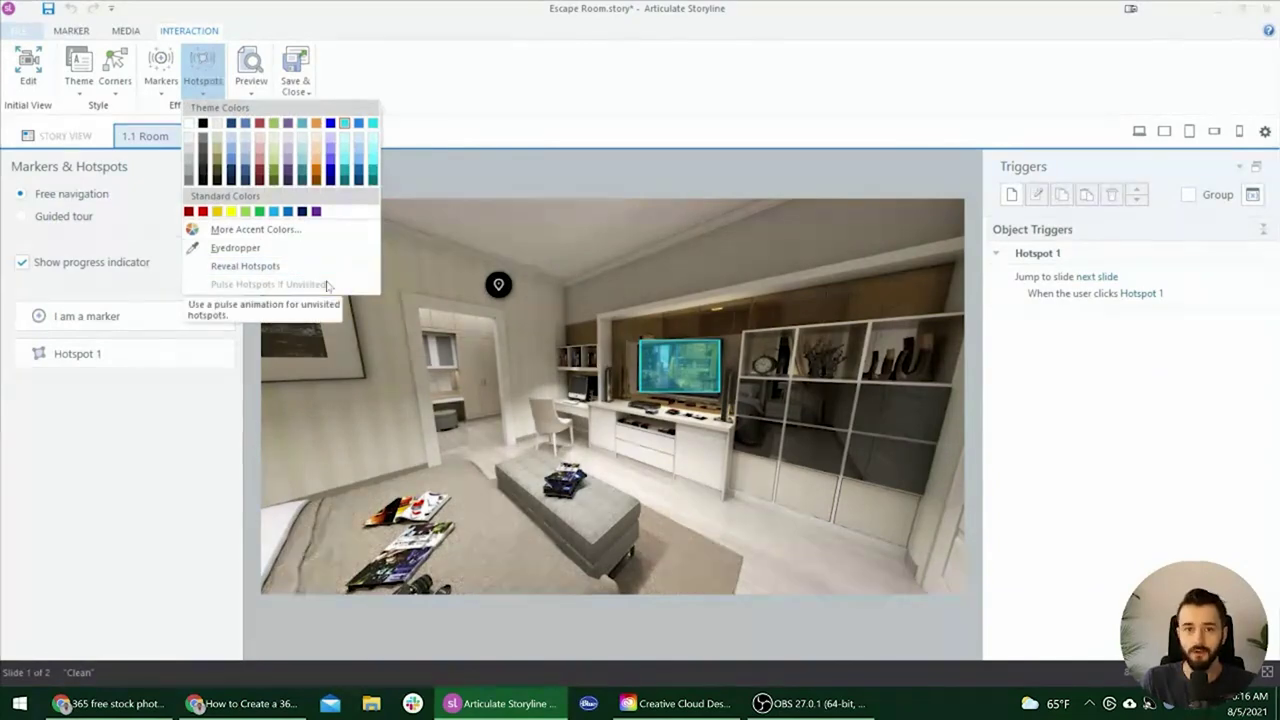
{"action": "left_click", "coordinate": [203, 93]}
- Delete the "I am a marker" marker above the doorway from the room's 360° image
{"action": "left_click", "coordinate": [496, 285]}
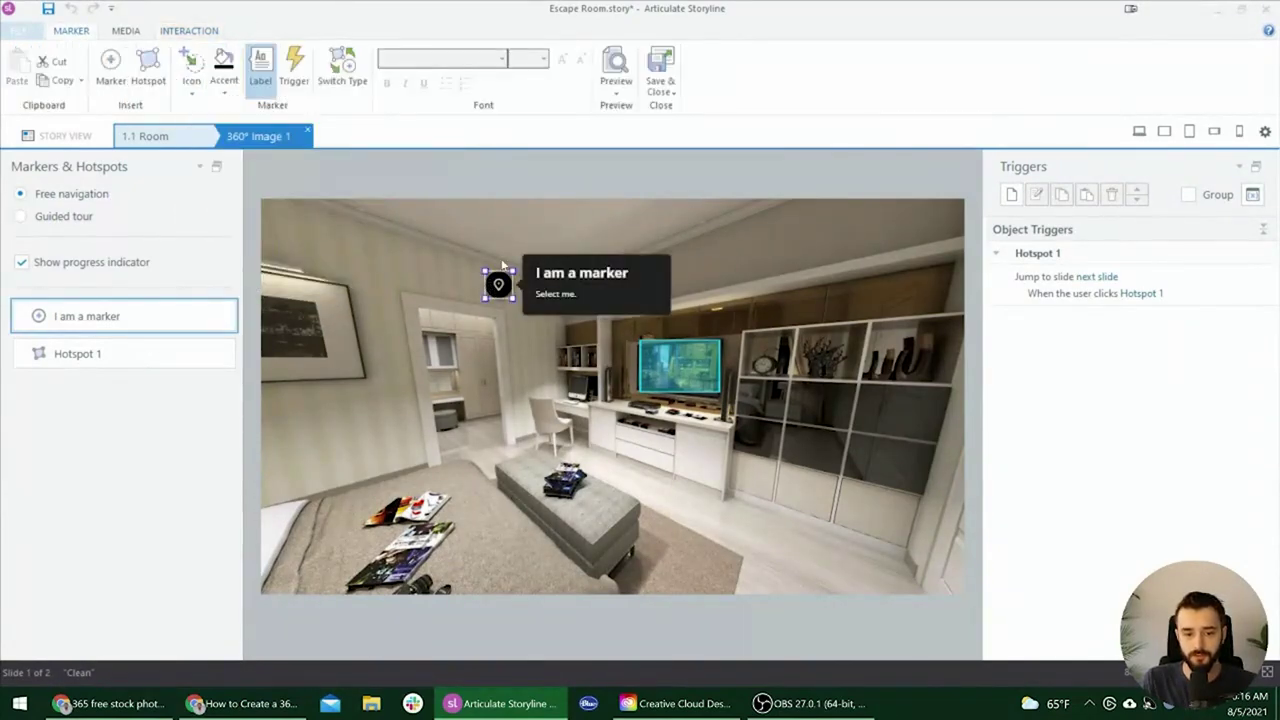
{"action": "key", "text": "Delete"}
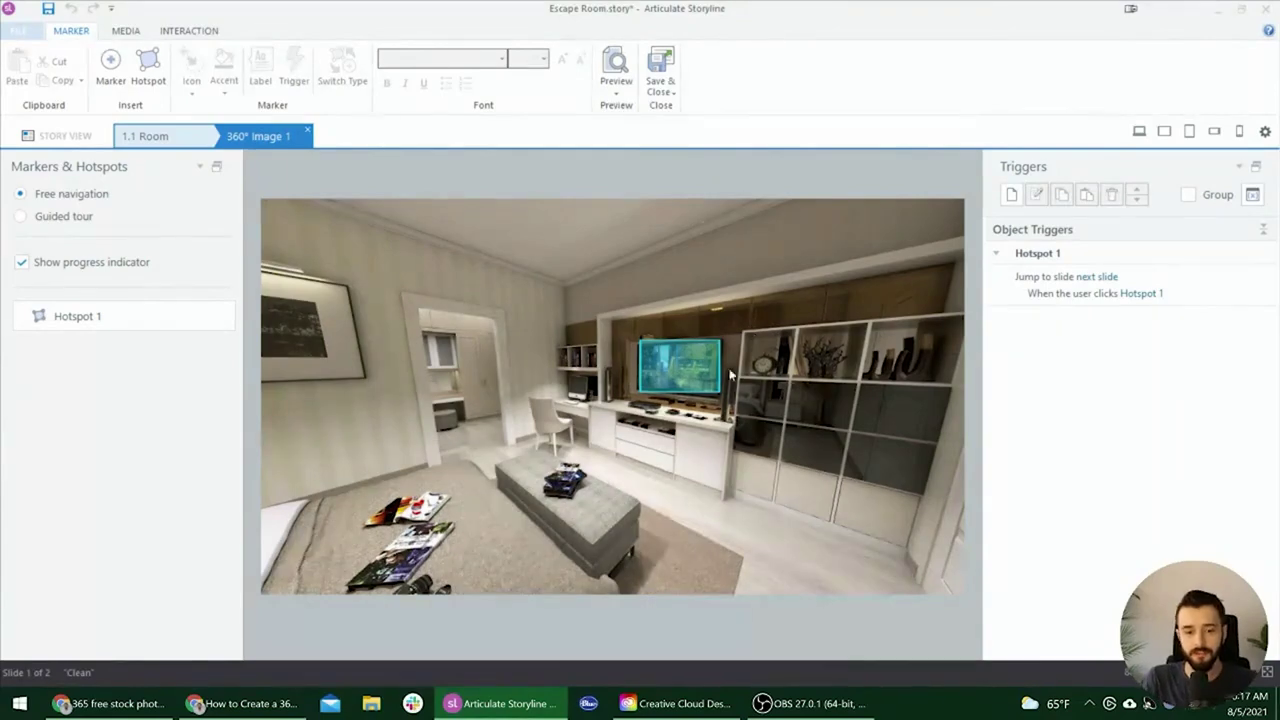
{"action": "left_click_drag", "start_coordinate": [692, 467], "coordinate": [736, 467]}
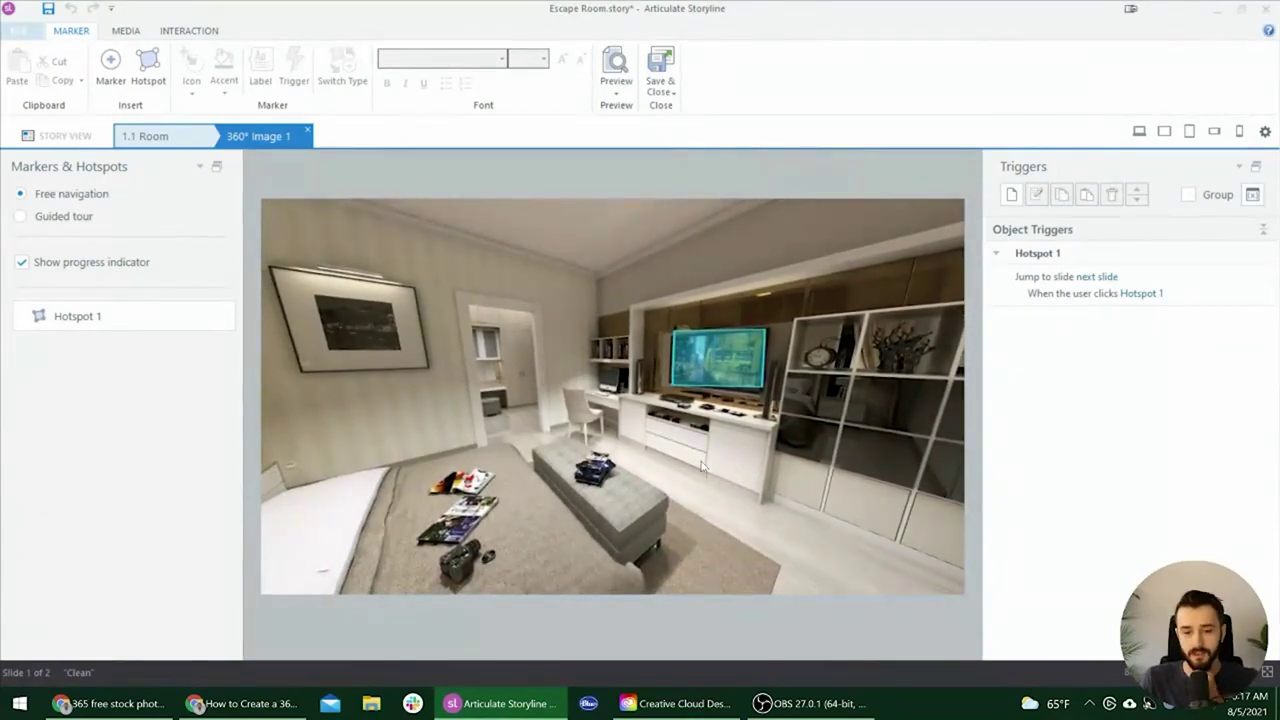
{"action": "left_click", "coordinate": [745, 357]}
{"action": "left_click_drag", "start_coordinate": [755, 357], "coordinate": [630, 352]}
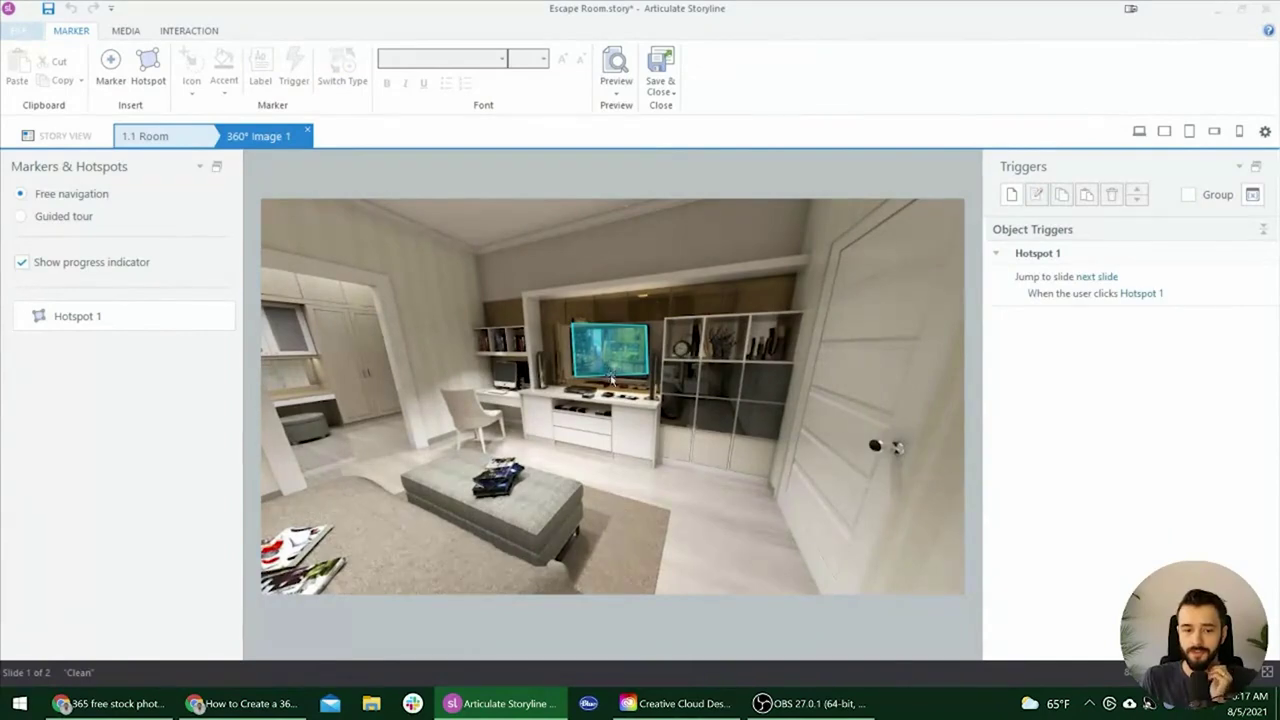
{"action": "left_click_drag", "start_coordinate": [633, 530], "coordinate": [643, 494]}
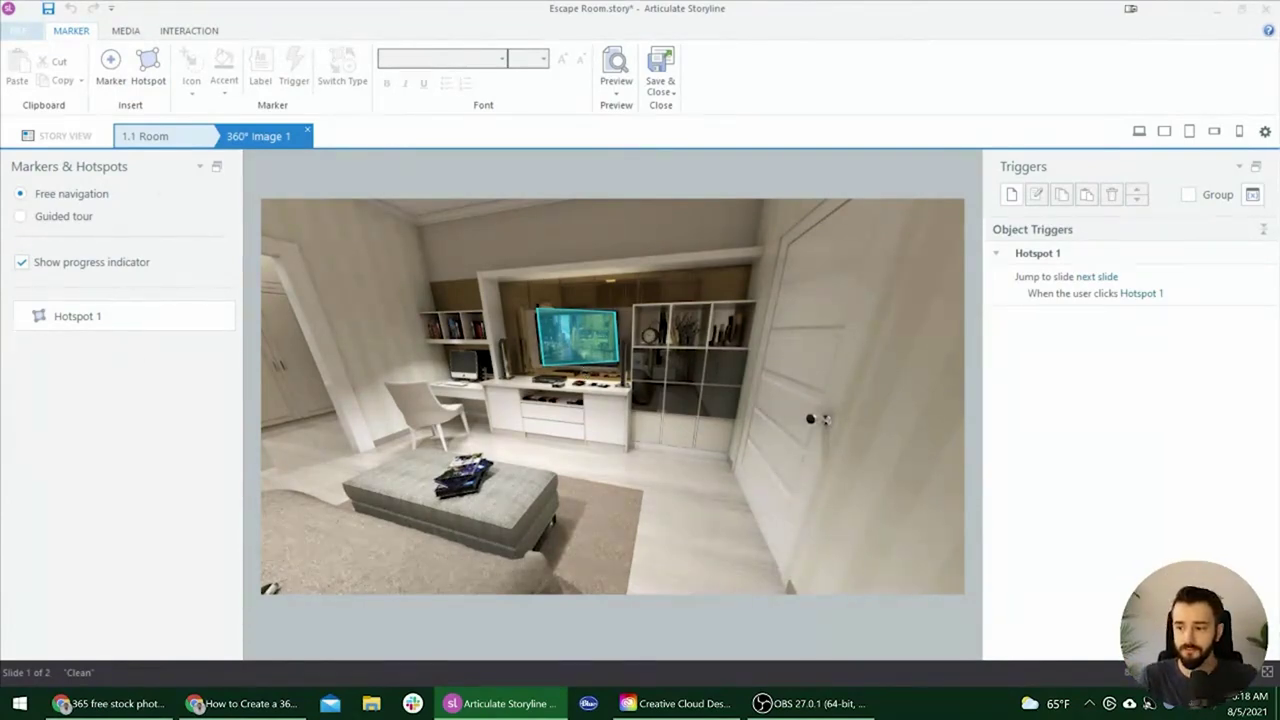
- Switch to Chrome and watch the 360° room example in the YouTube video "How to add text and images to a 360 degree image" in full screen
{"action": "left_click", "coordinate": [110, 703]}
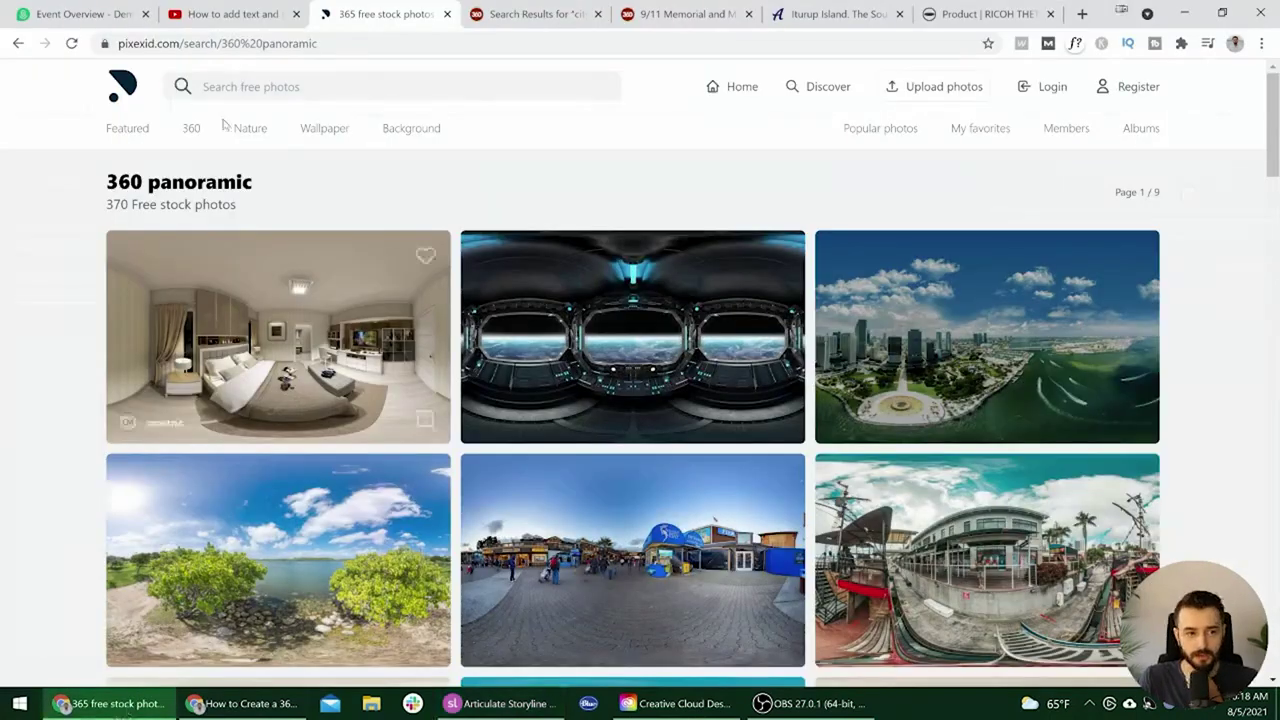
{"action": "left_click", "coordinate": [238, 12]}
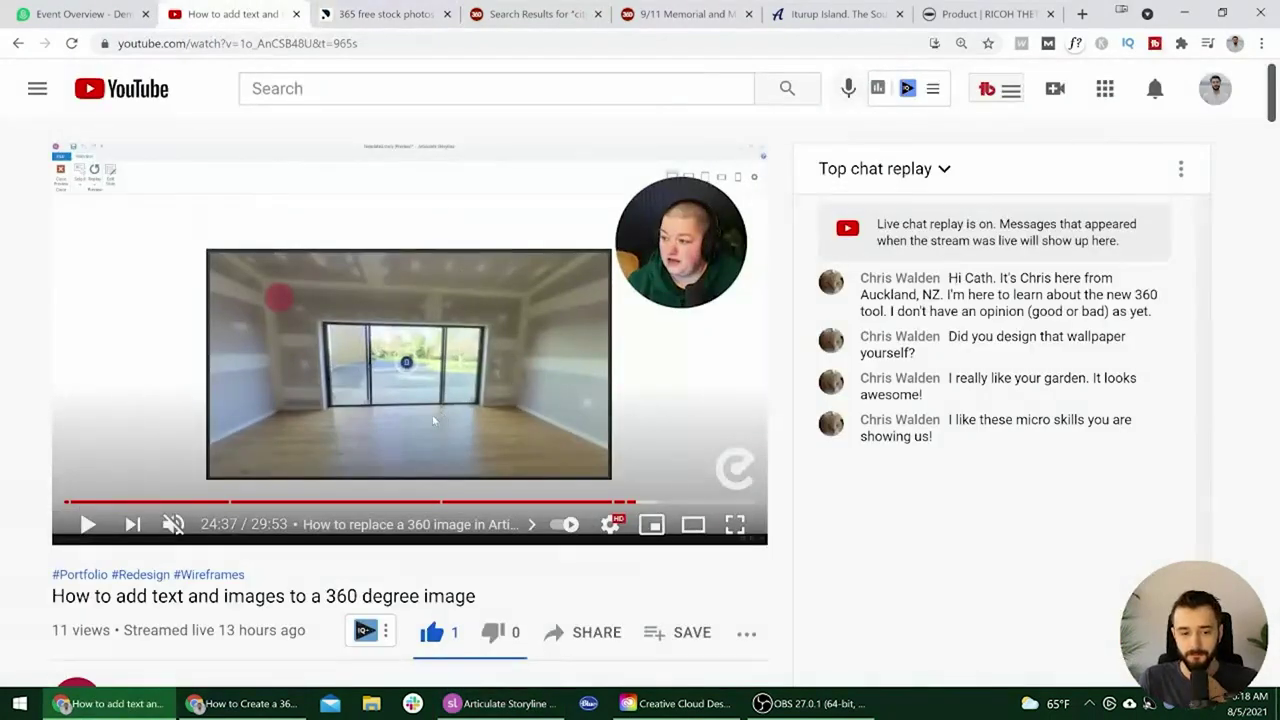
{"action": "double_click", "coordinate": [533, 400]}
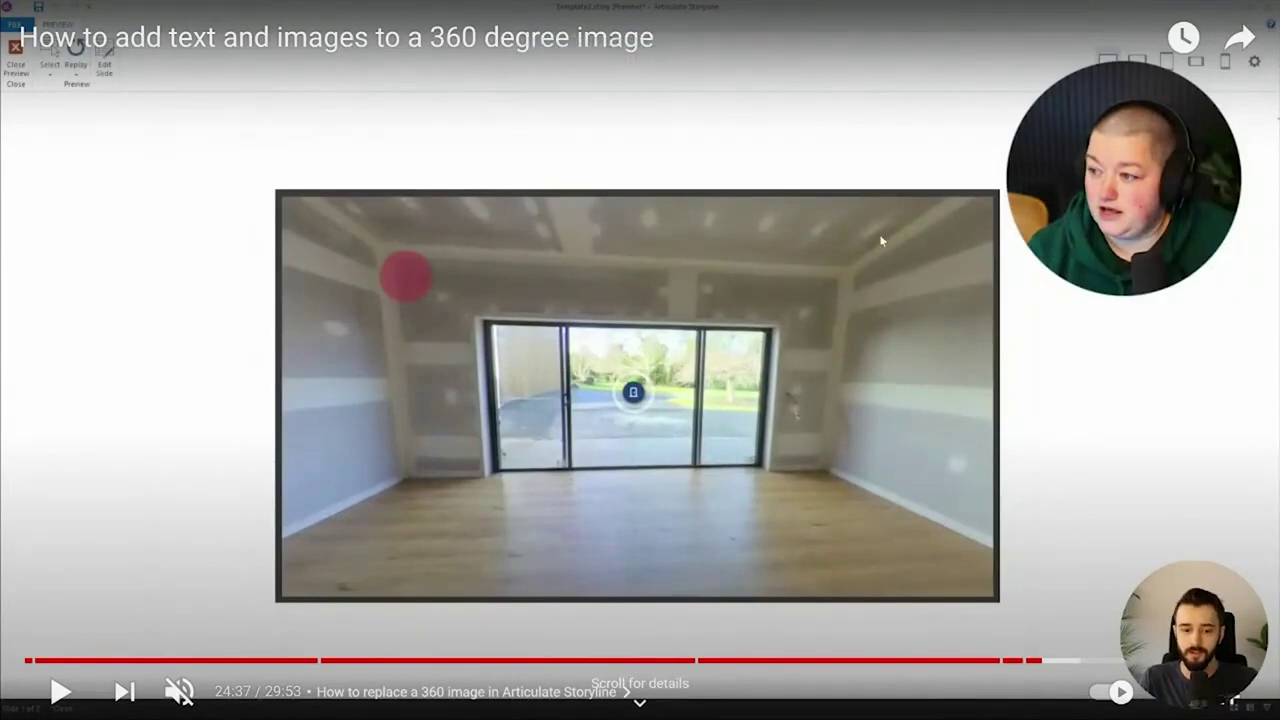
{"action": "left_click", "coordinate": [827, 393]}
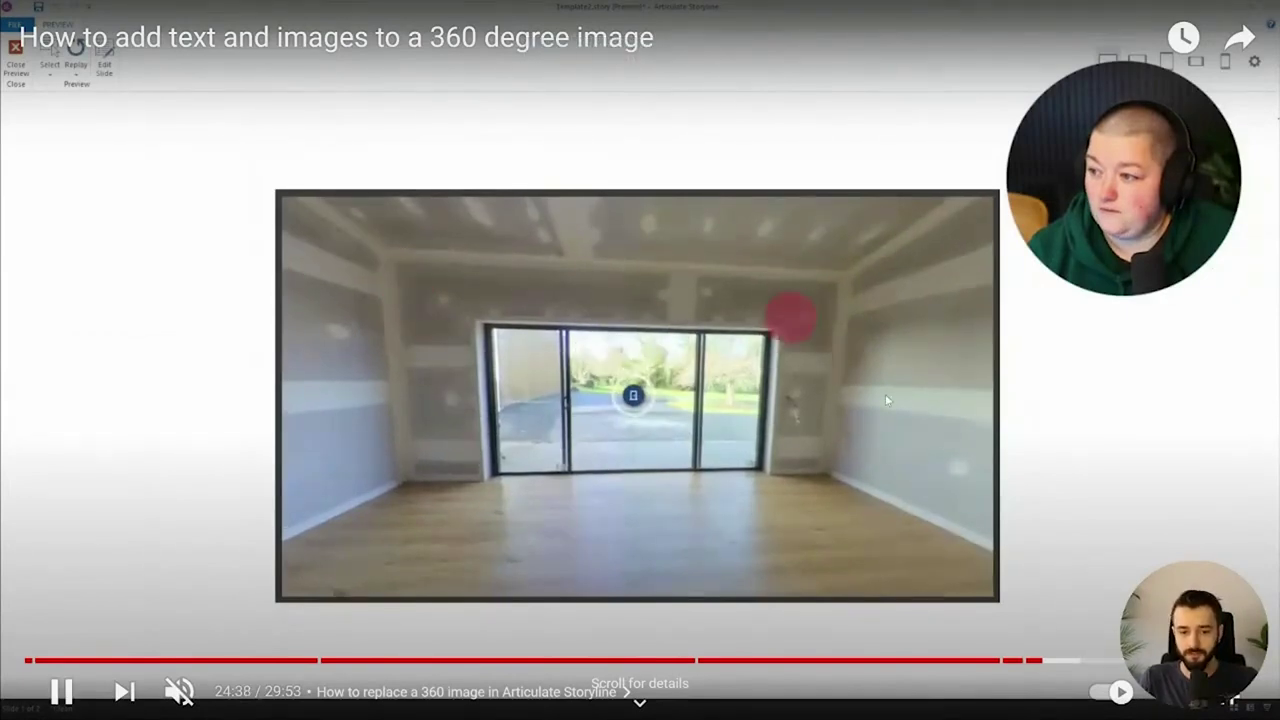
{"action": "key", "text": "k"}
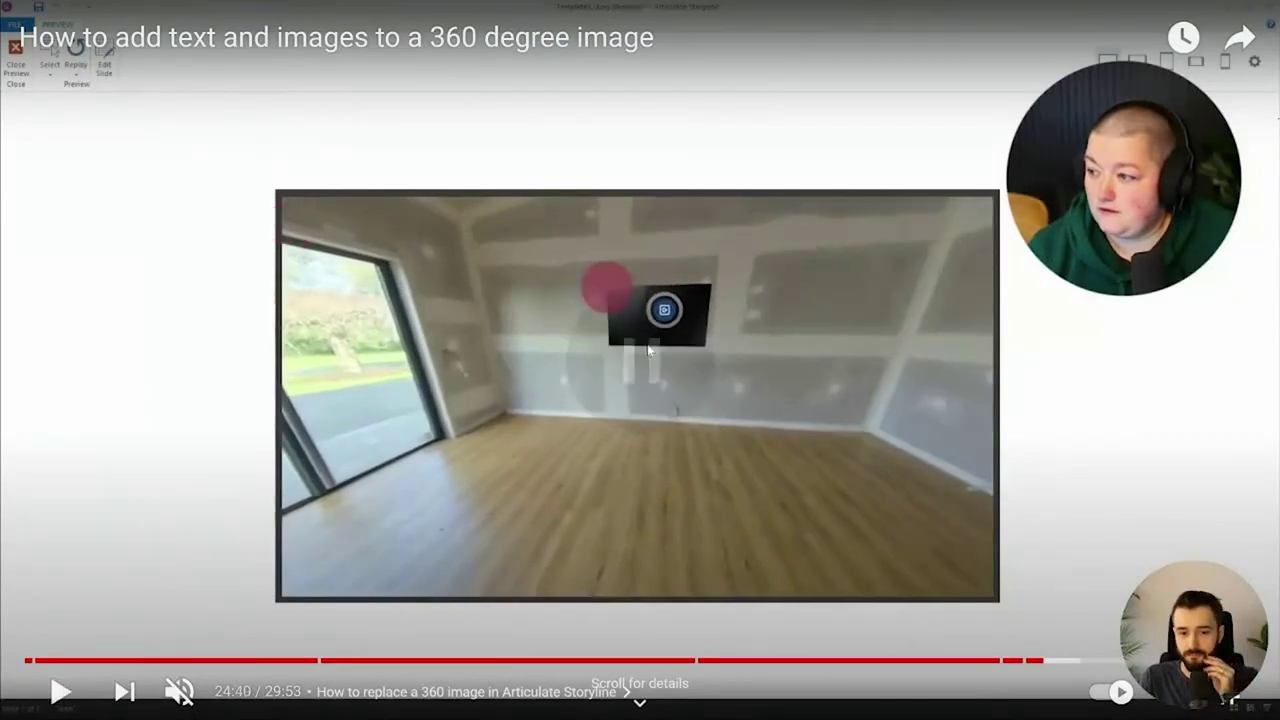
{"action": "key", "text": "k"}
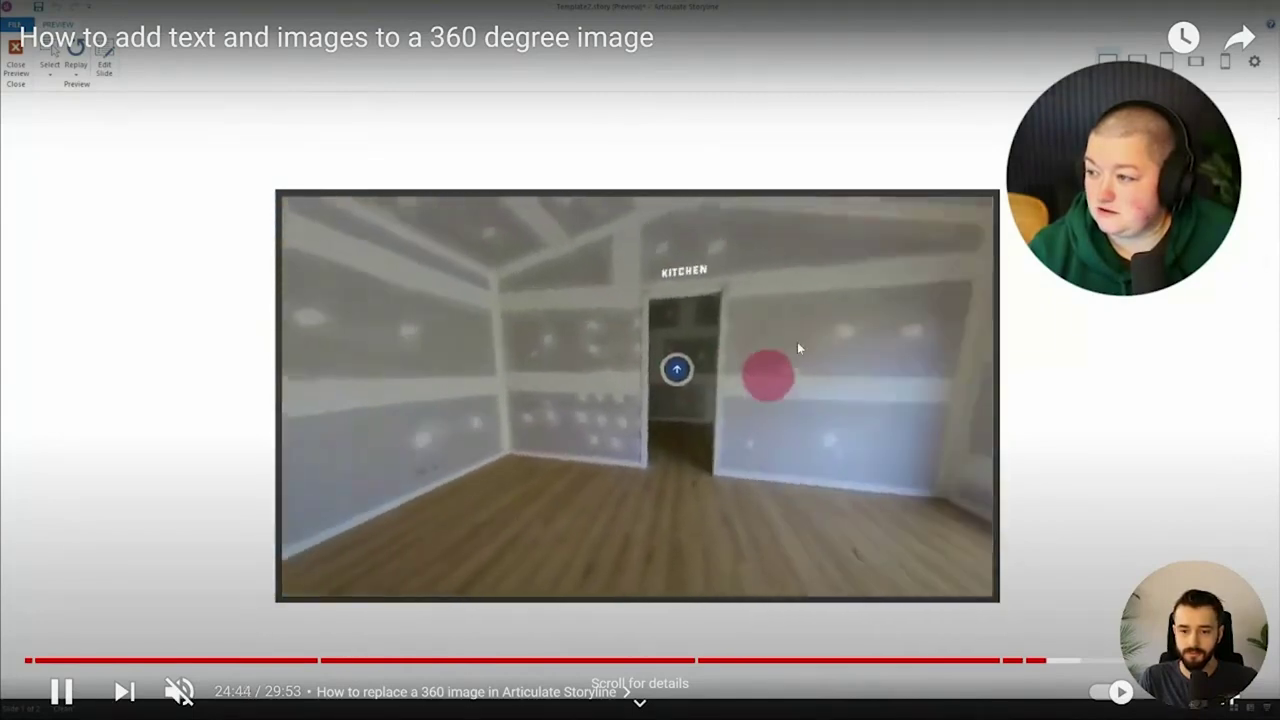
{"action": "key", "text": "k"}
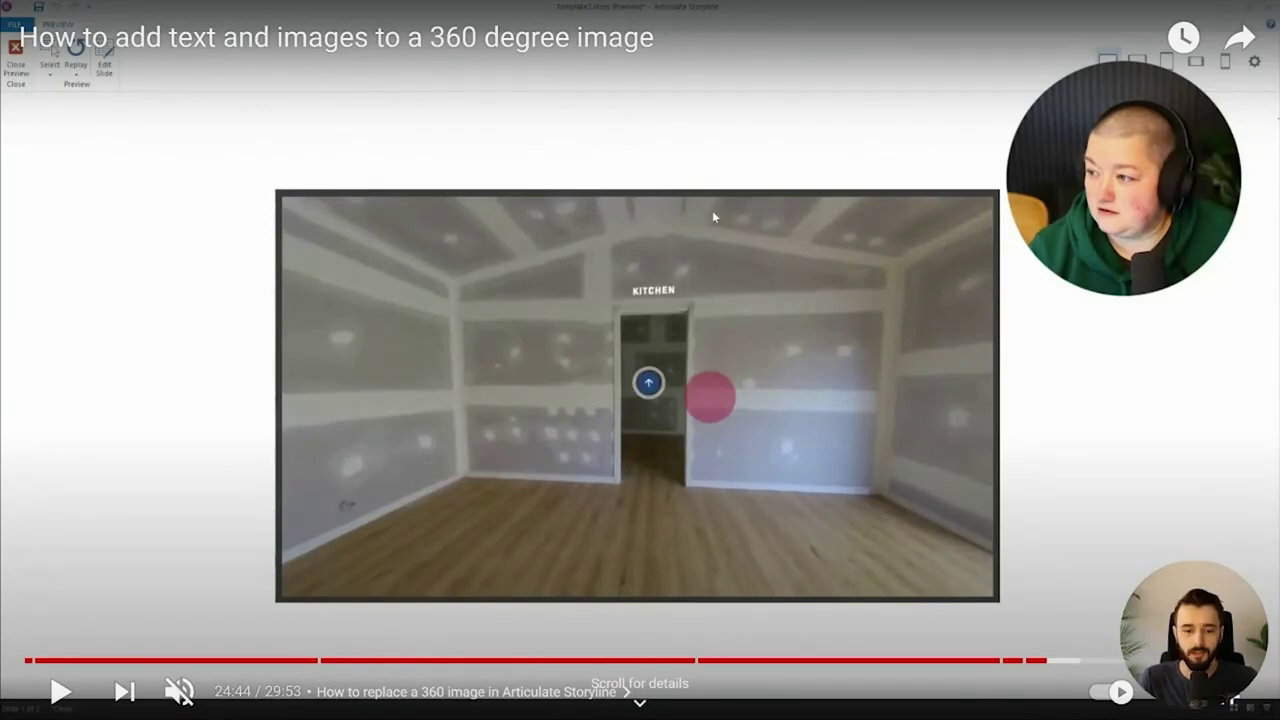
- Leave the video's full-screen view and examine its title below the player
{"action": "double_click", "coordinate": [734, 253]}
{"action": "scroll", "coordinate": [390, 428], "scroll_direction": "down", "scroll_amount": 1}
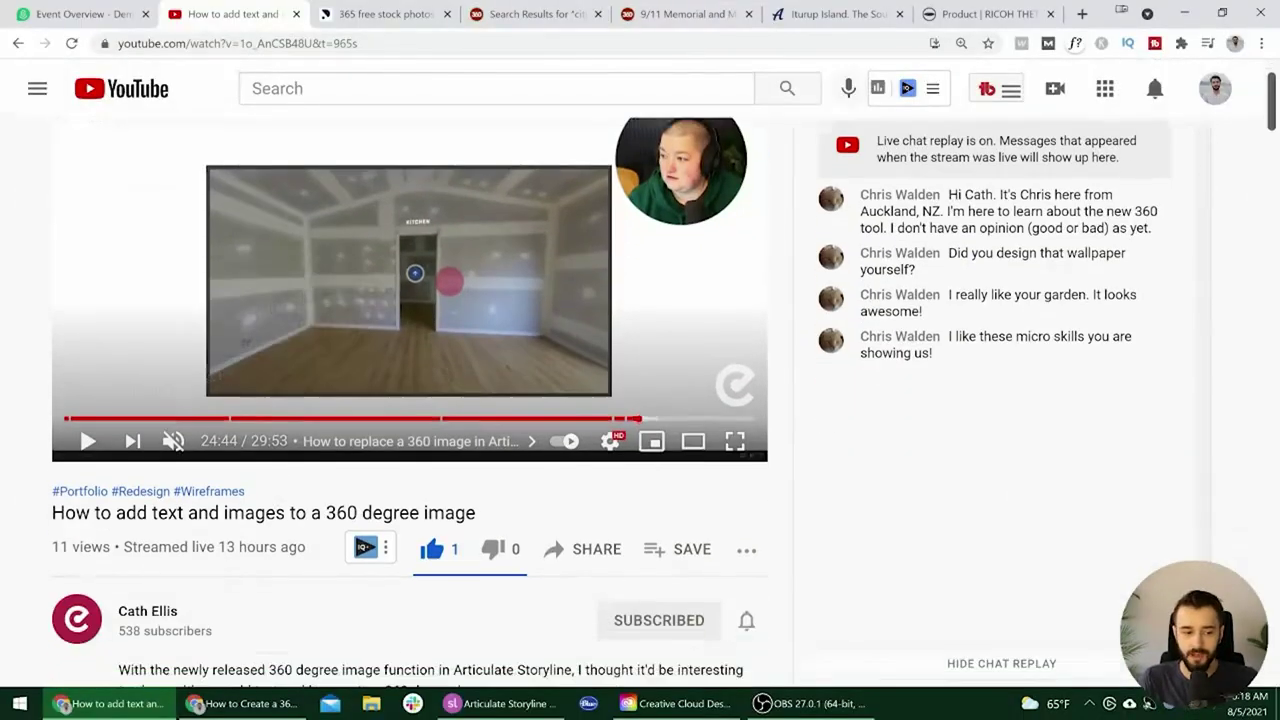
{"action": "left_click_drag", "start_coordinate": [64, 512], "coordinate": [425, 512]}
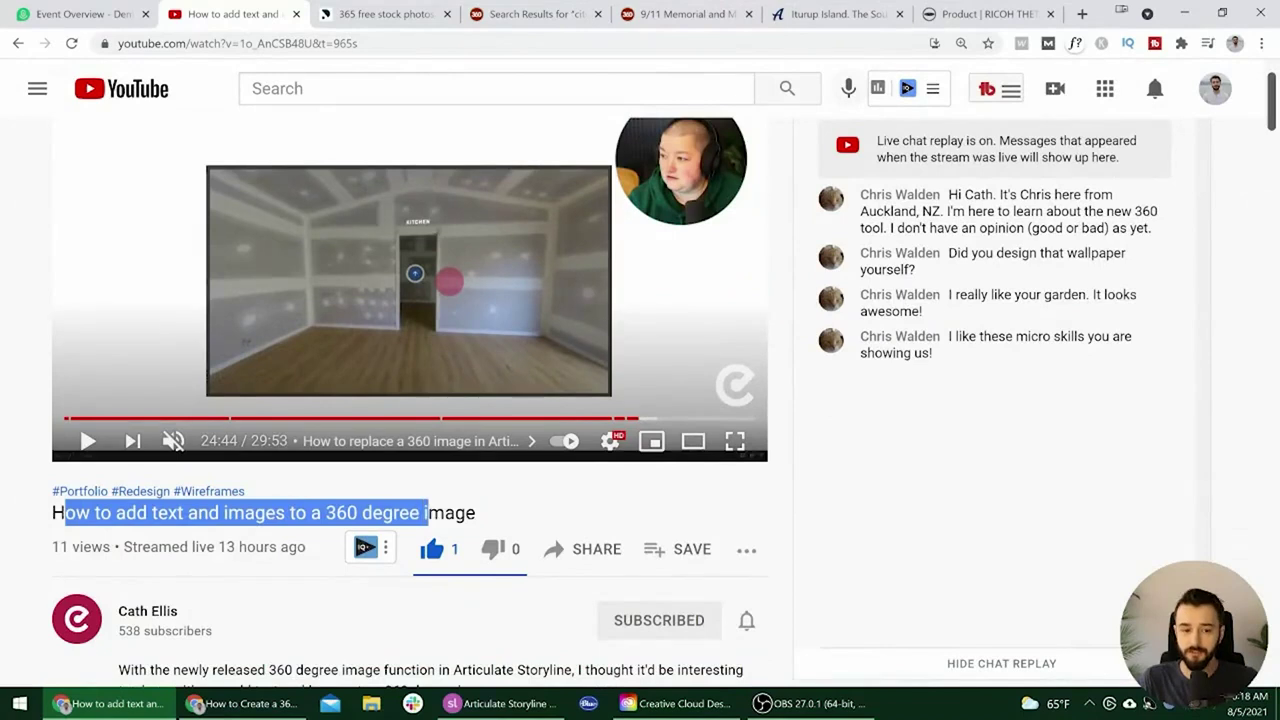
{"action": "left_click", "coordinate": [426, 512]}
{"action": "scroll", "coordinate": [410, 538], "scroll_direction": "up", "scroll_amount": 1}
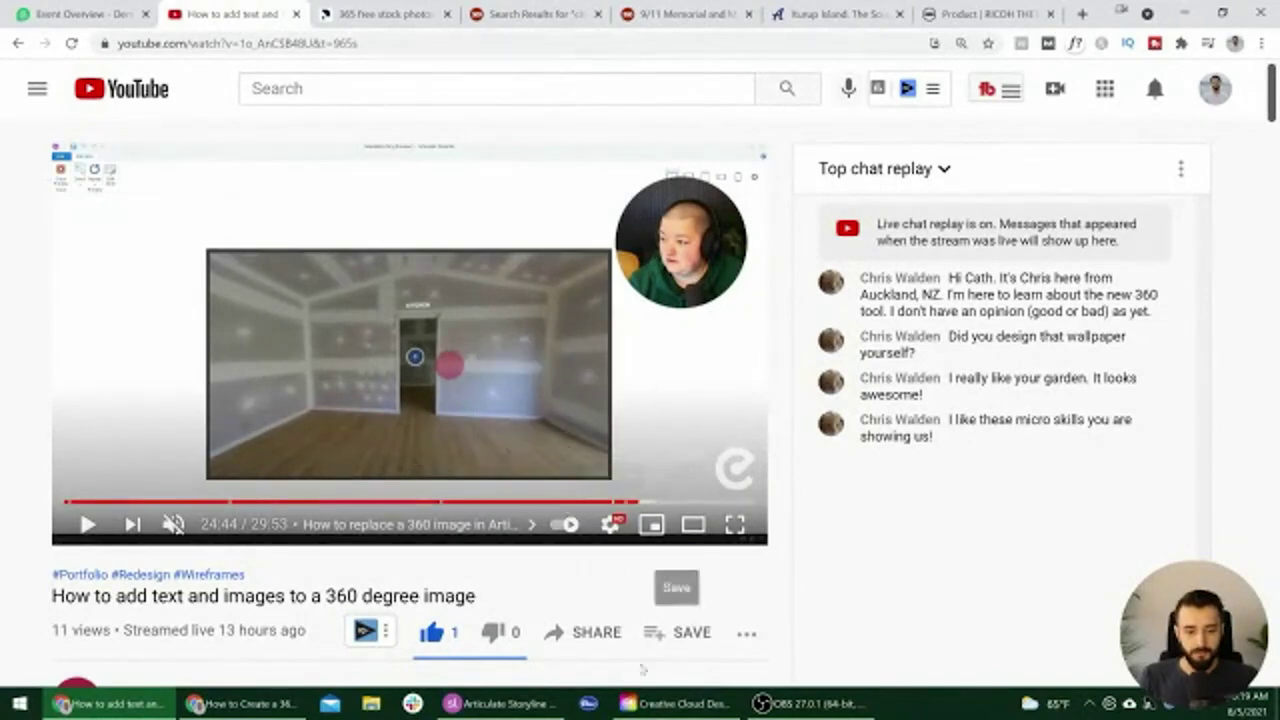
- Switch back to Articulate Storyline, save the 360° image changes and return to the Room slide
{"action": "left_click", "coordinate": [532, 705]}
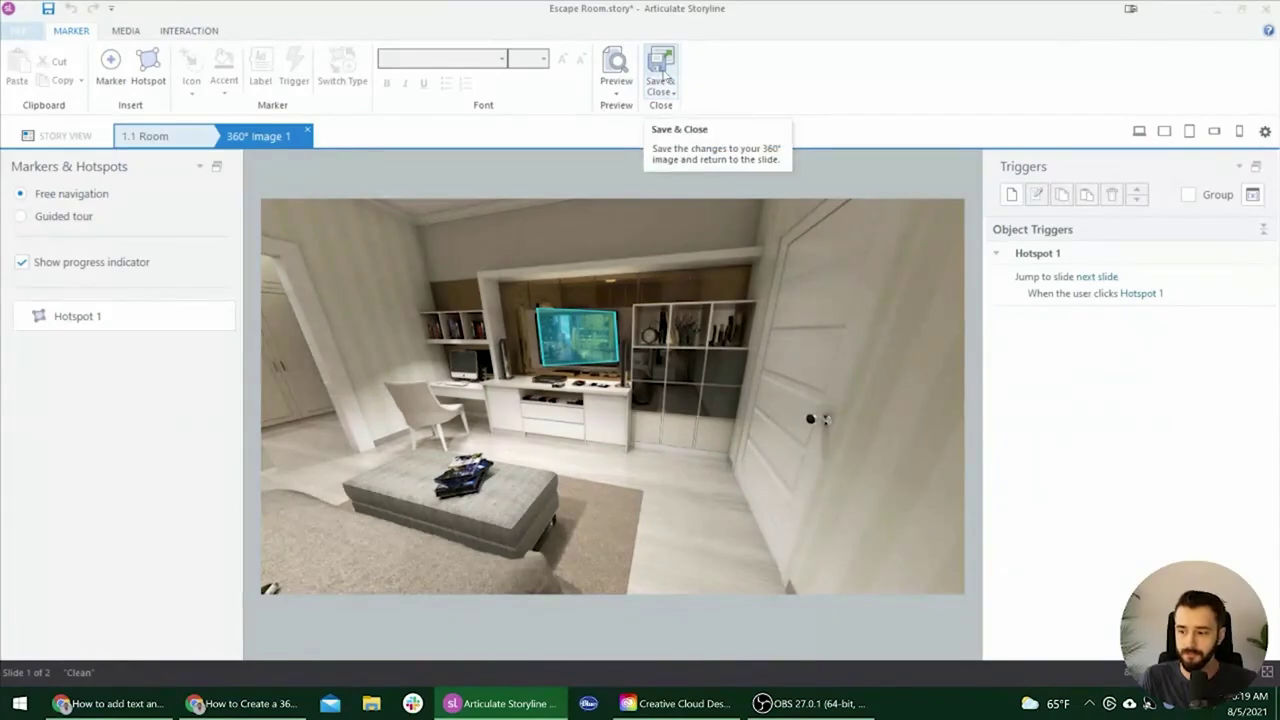
{"action": "left_click", "coordinate": [661, 72]}
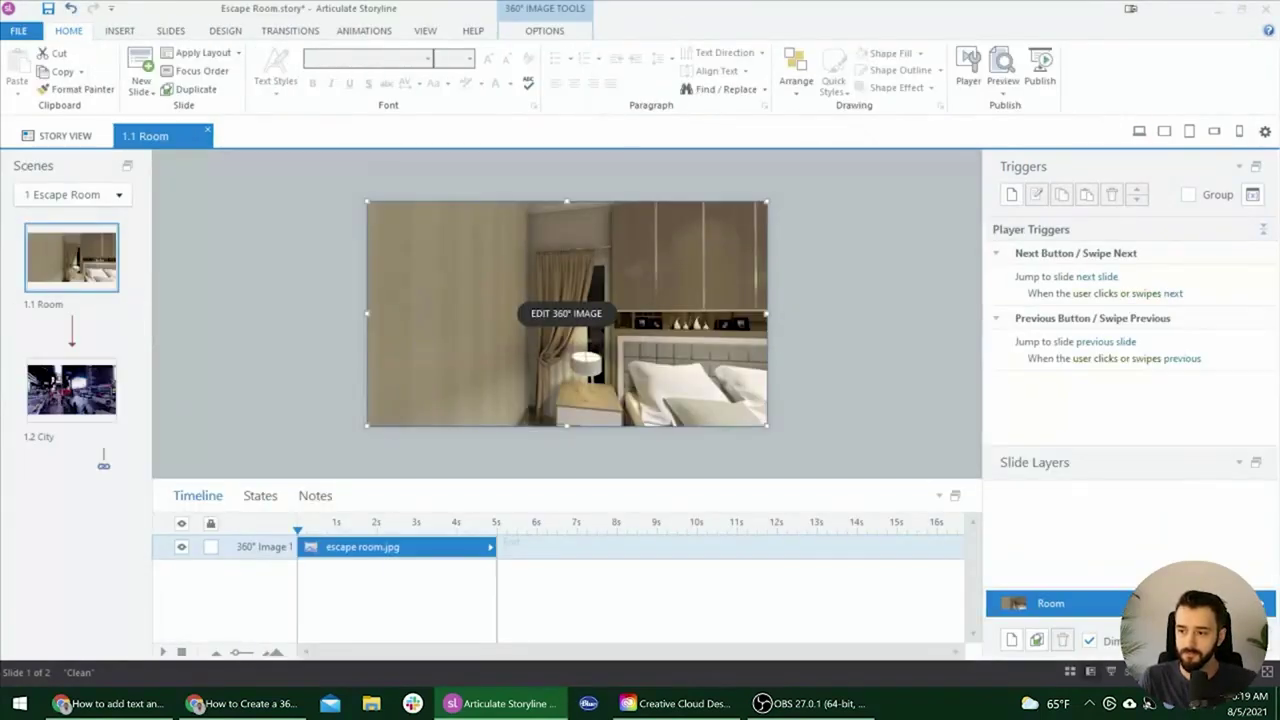
{"action": "left_click", "coordinate": [938, 333]}
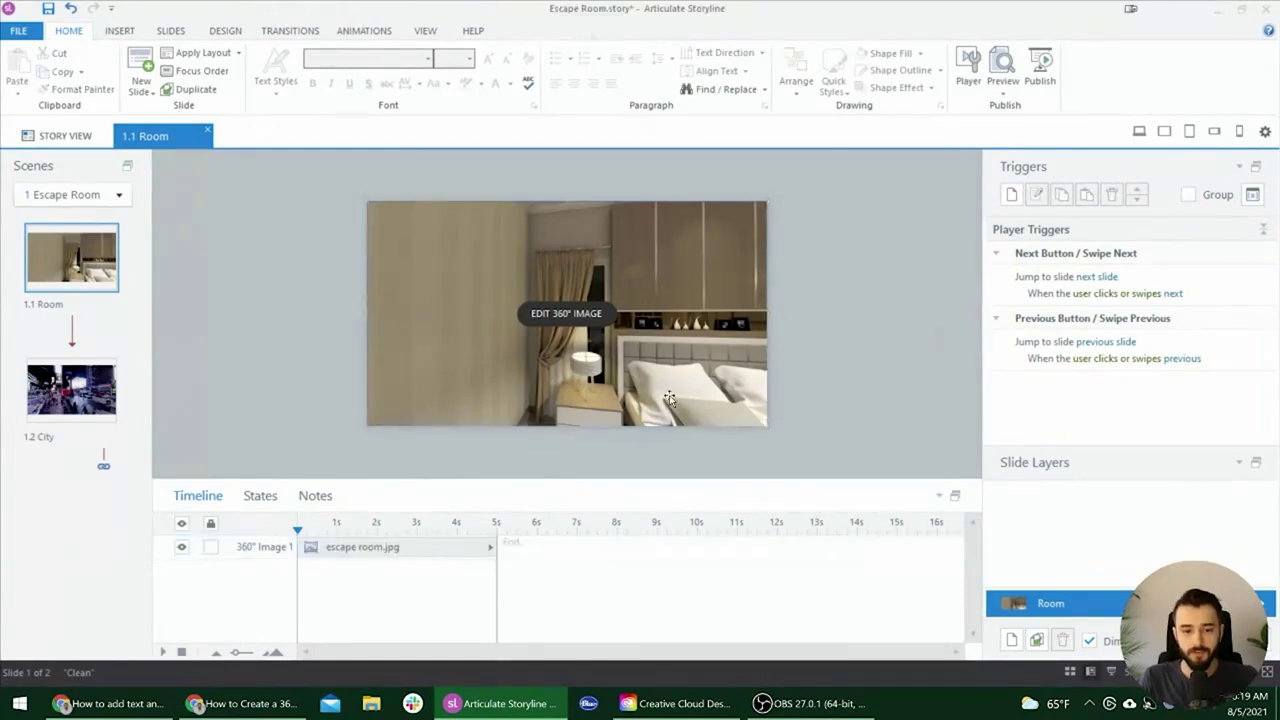
{"action": "left_click", "coordinate": [704, 262]}
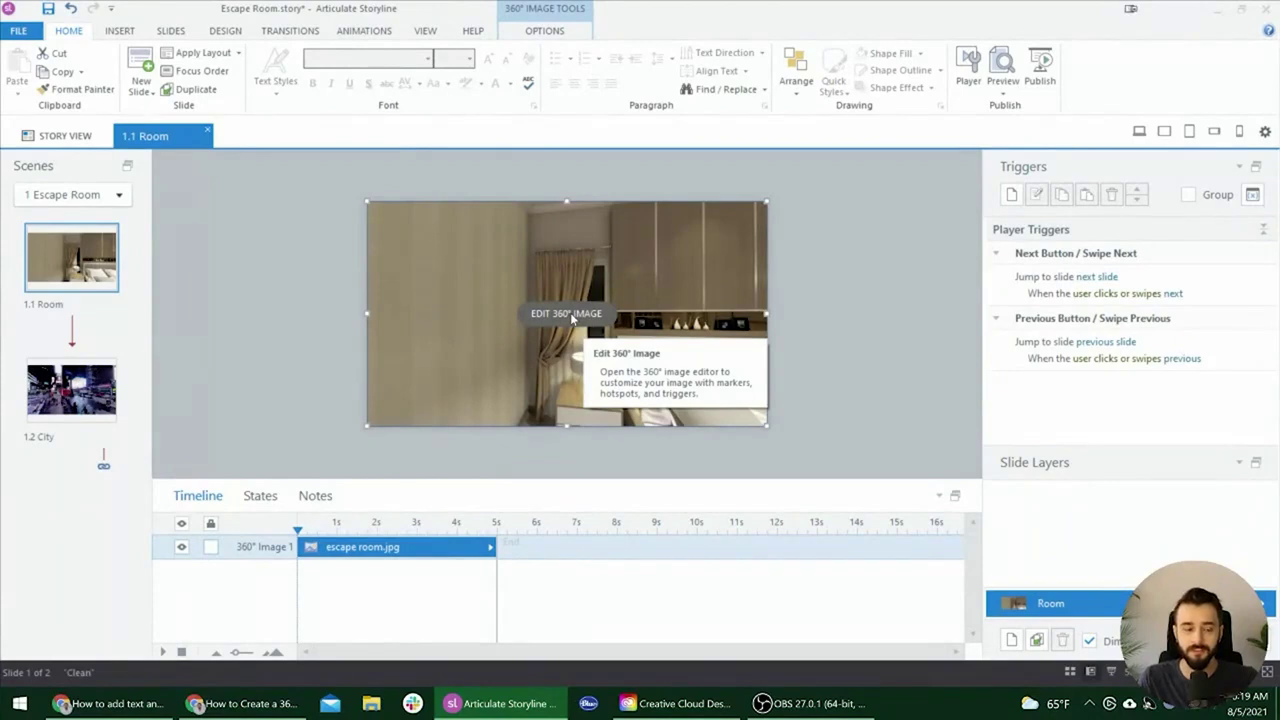
{"action": "left_click", "coordinate": [870, 328]}
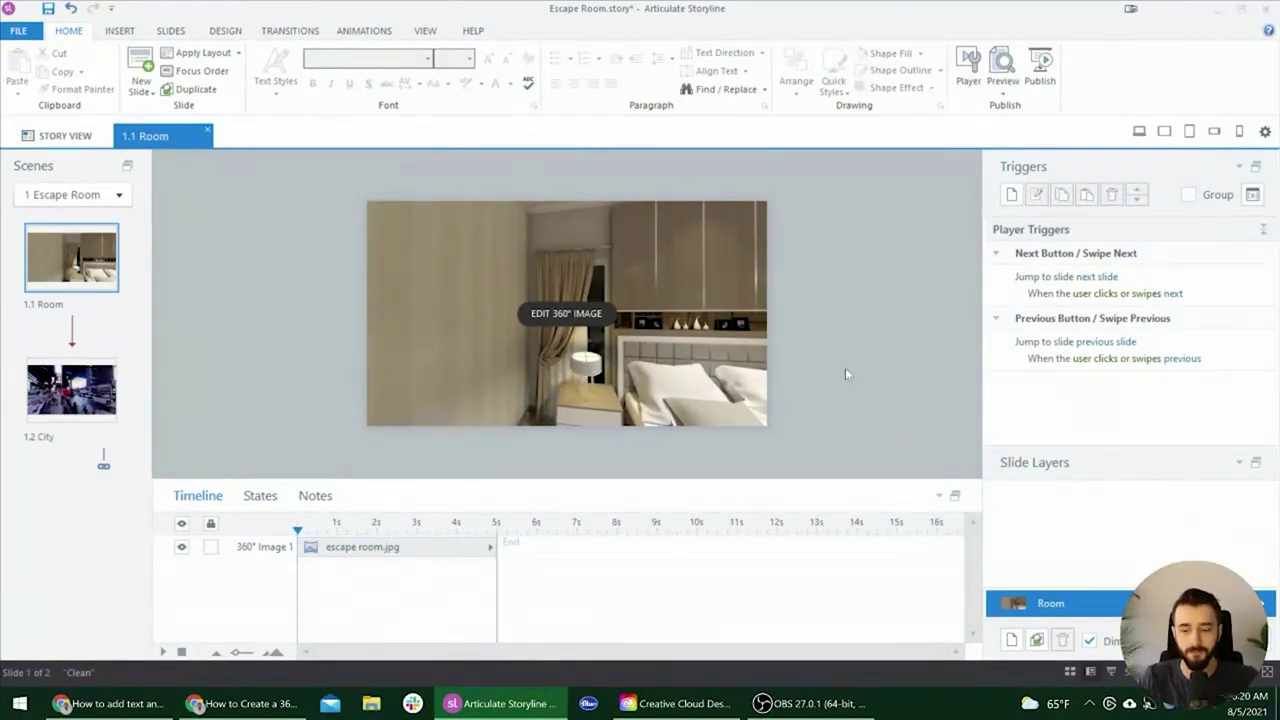
- Add a new slide layer to the Room slide and name it "Challenge"
{"action": "left_click", "coordinate": [1012, 640]}
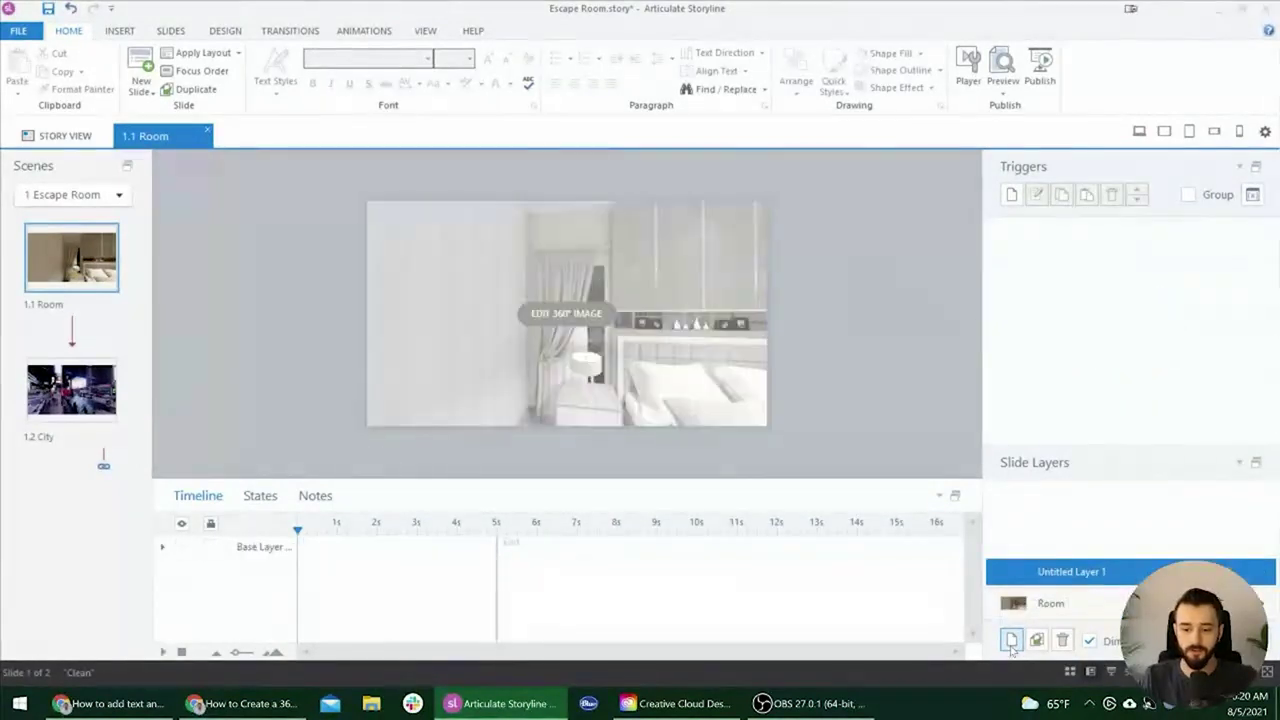
{"action": "double_click", "coordinate": [1103, 573]}
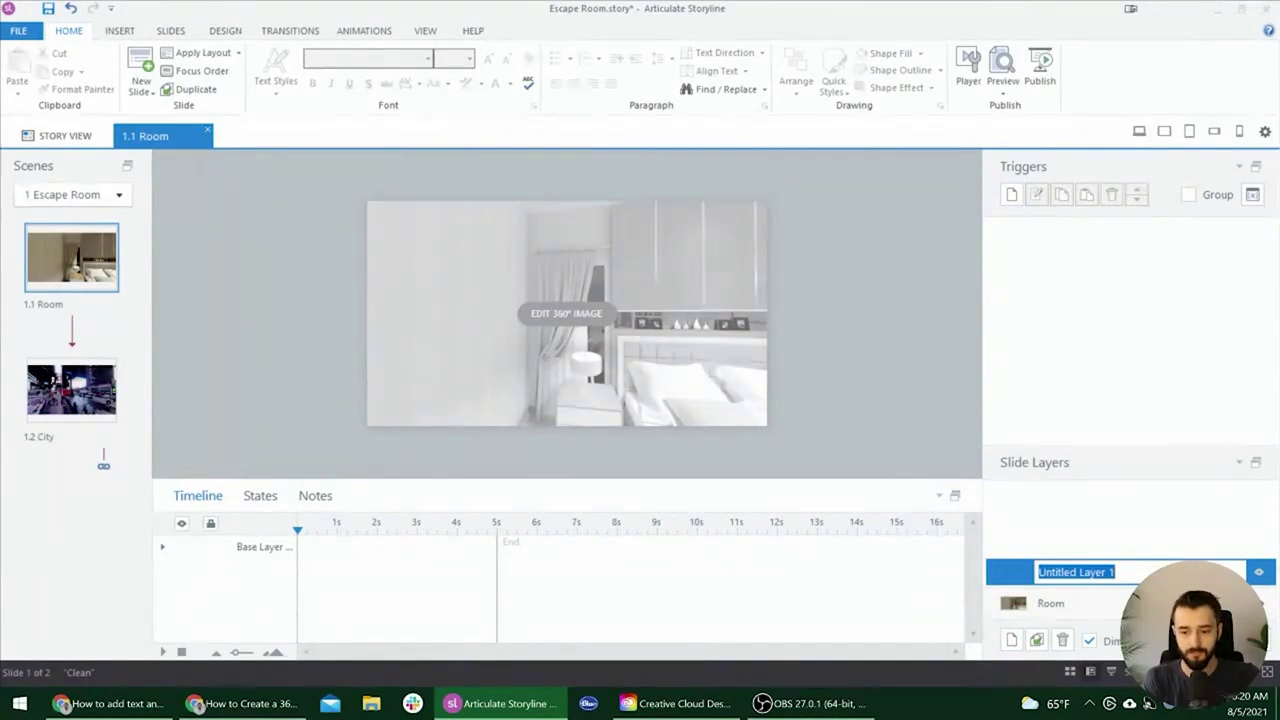
{"action": "type", "text": "Challenge"}
{"action": "key", "text": "Return"}
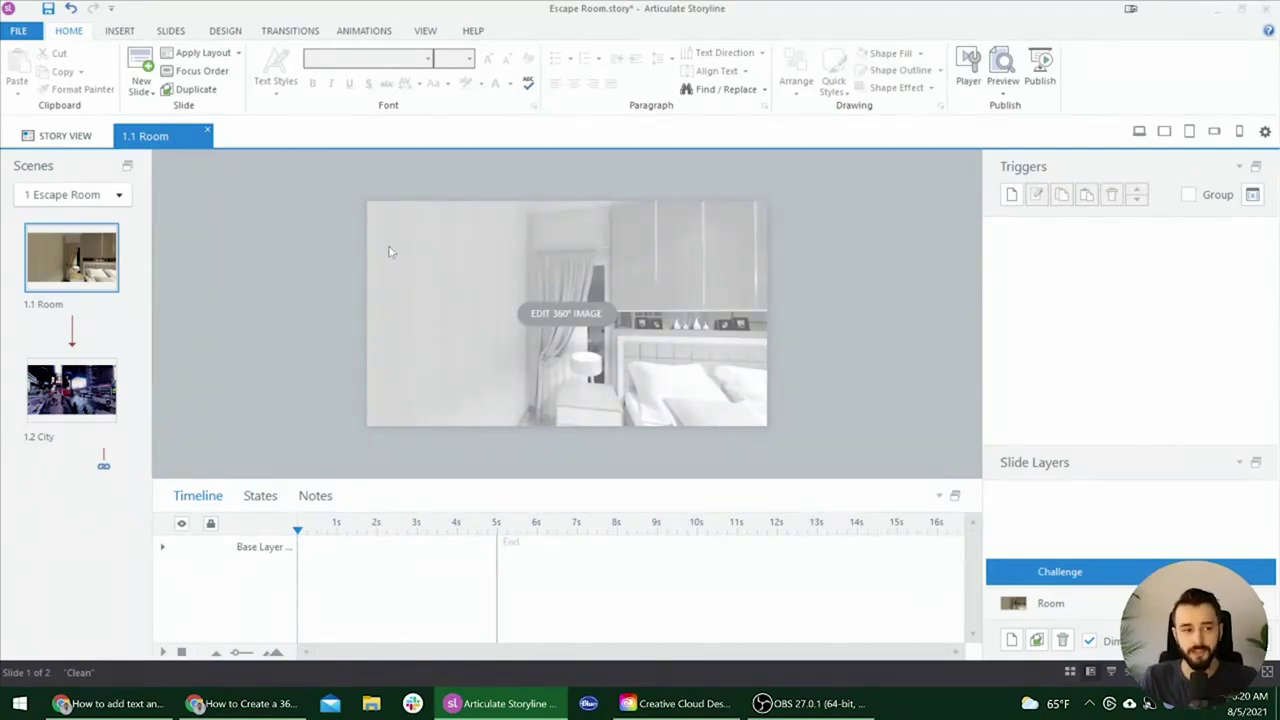
- Draw a rectangle about 798 by 406 px on the Challenge layer and centre it horizontally and vertically on the slide
{"action": "left_click", "coordinate": [126, 29]}
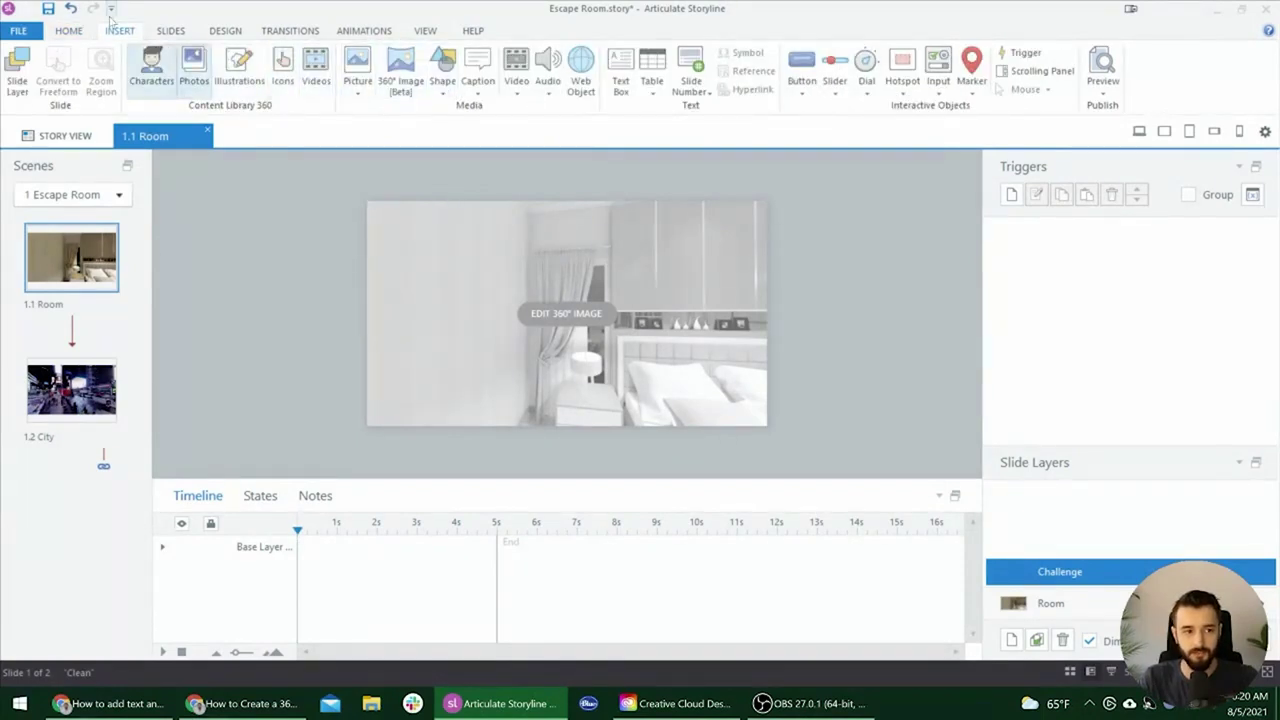
{"action": "left_click", "coordinate": [442, 82]}
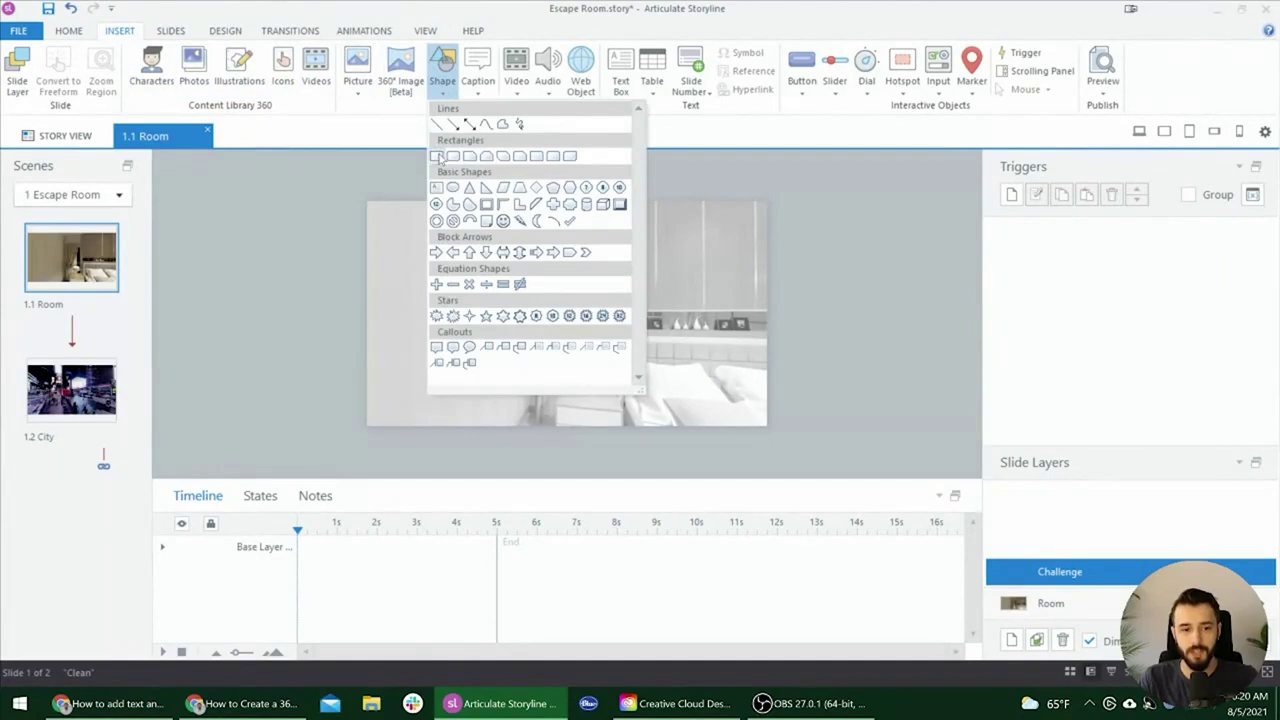
{"action": "left_click", "coordinate": [437, 157]}
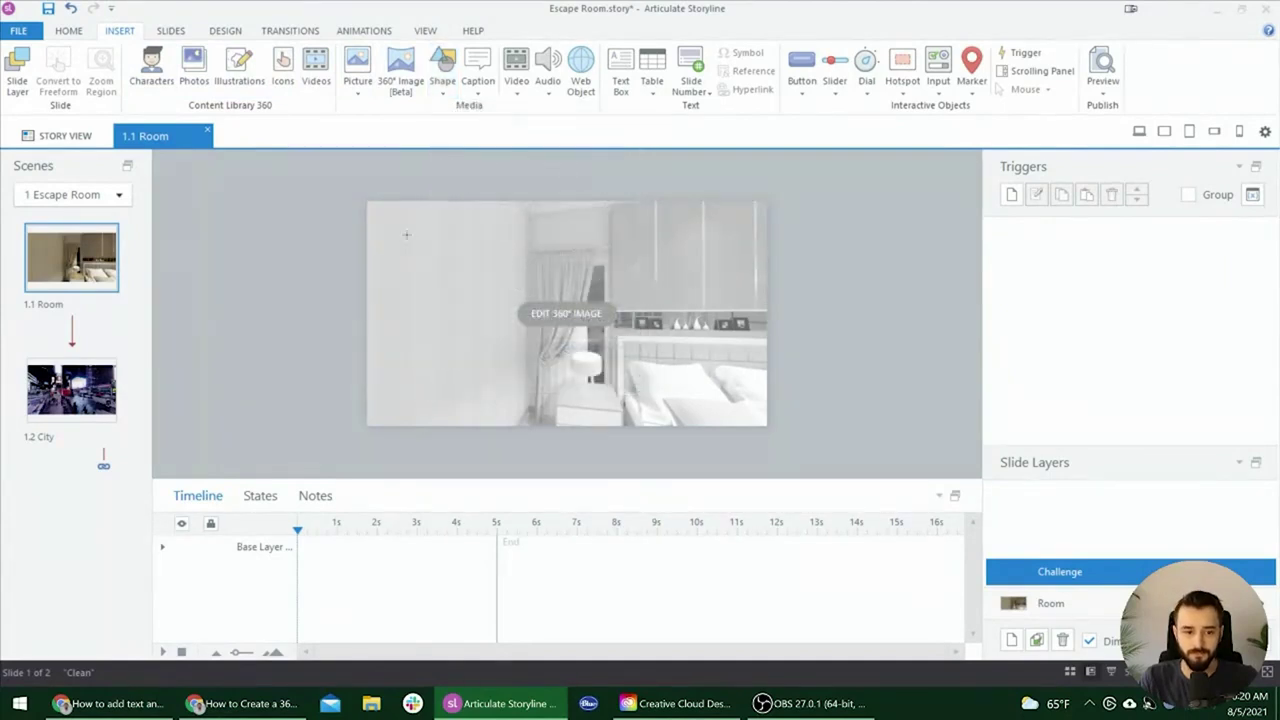
{"action": "mouse_move", "coordinate": [405, 229]}
{"action": "left_mouse_down"}
{"action": "mouse_move", "coordinate": [654, 334]}
{"action": "mouse_move", "coordinate": [736, 397]}
{"action": "left_mouse_up"}
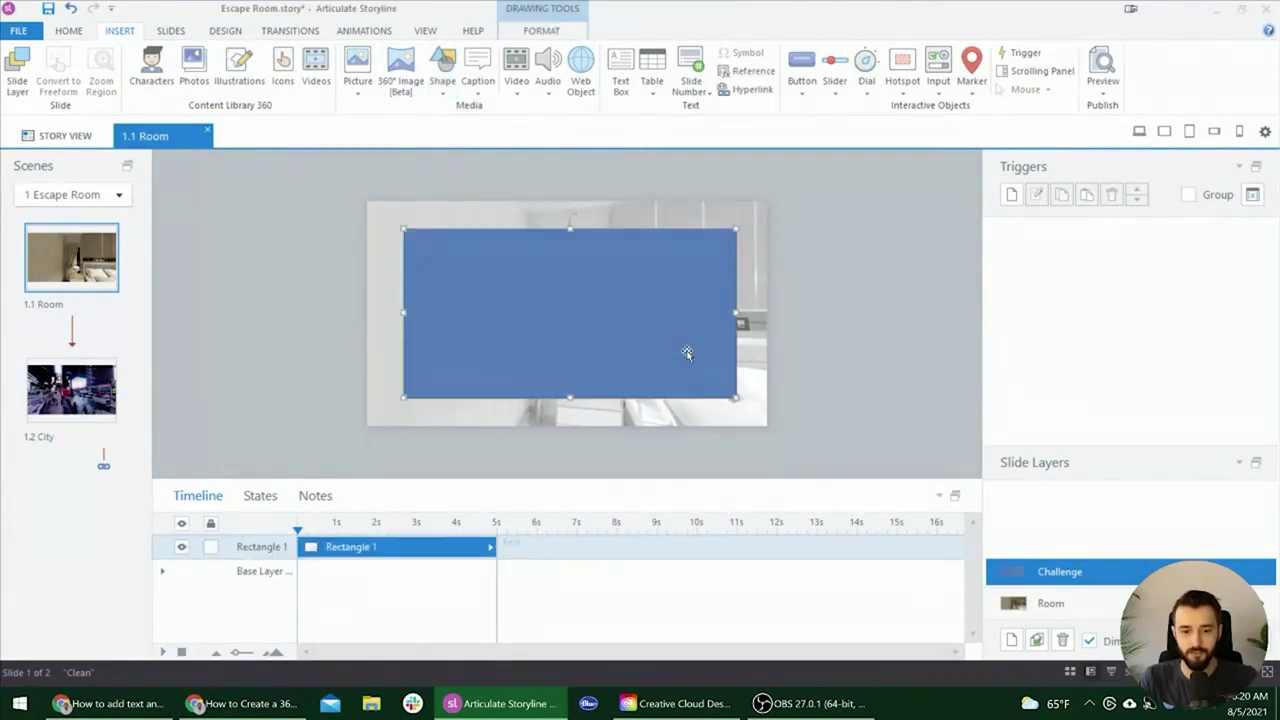
{"action": "left_click", "coordinate": [545, 32]}
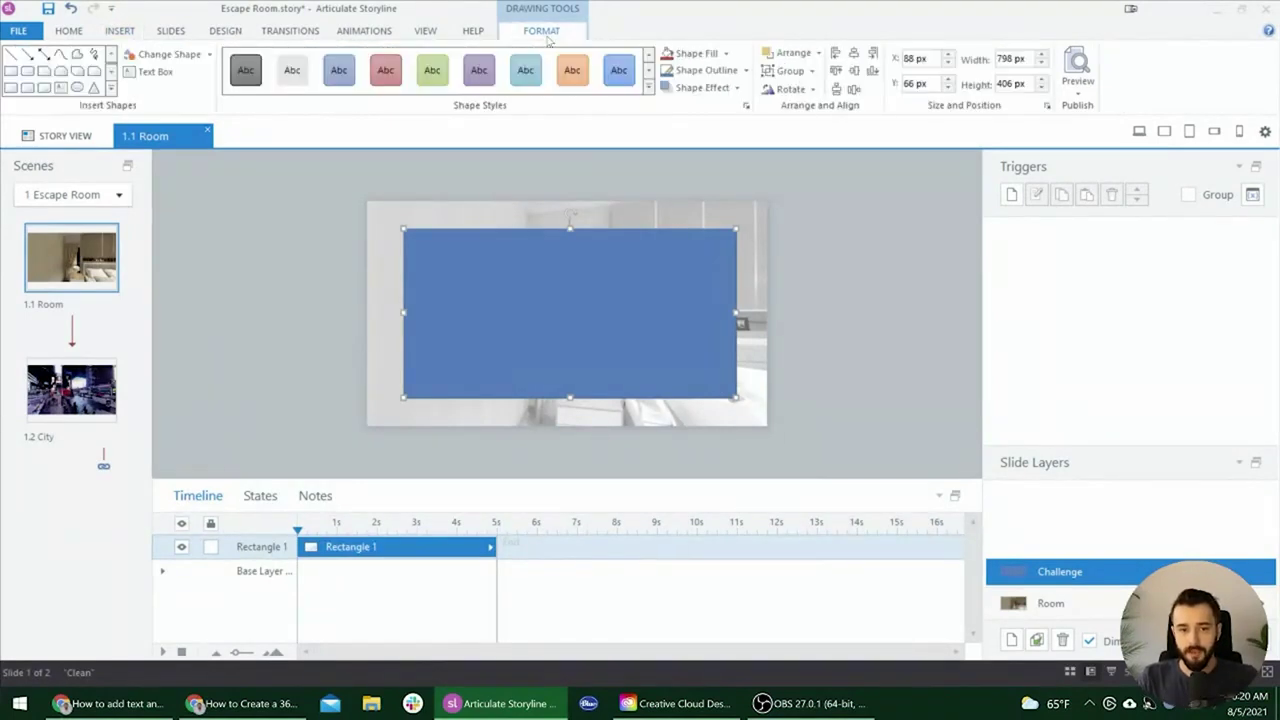
{"action": "left_click", "coordinate": [855, 55]}
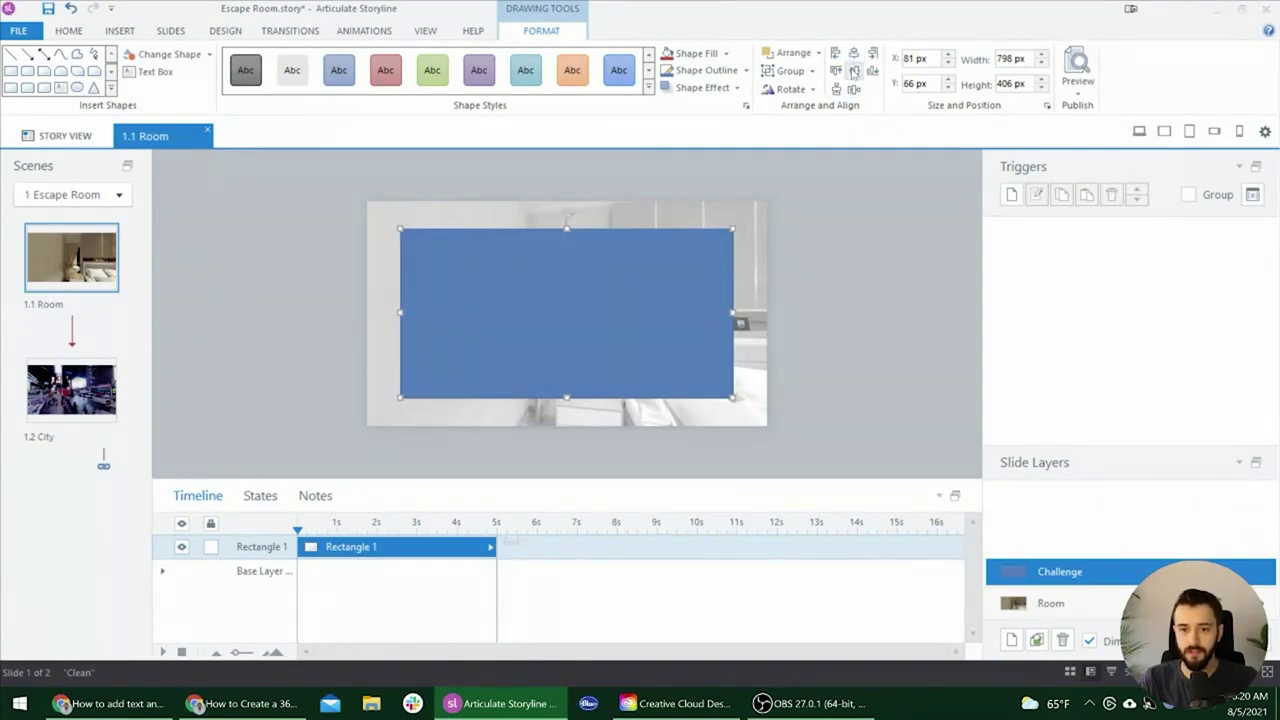
{"action": "left_click", "coordinate": [853, 71]}
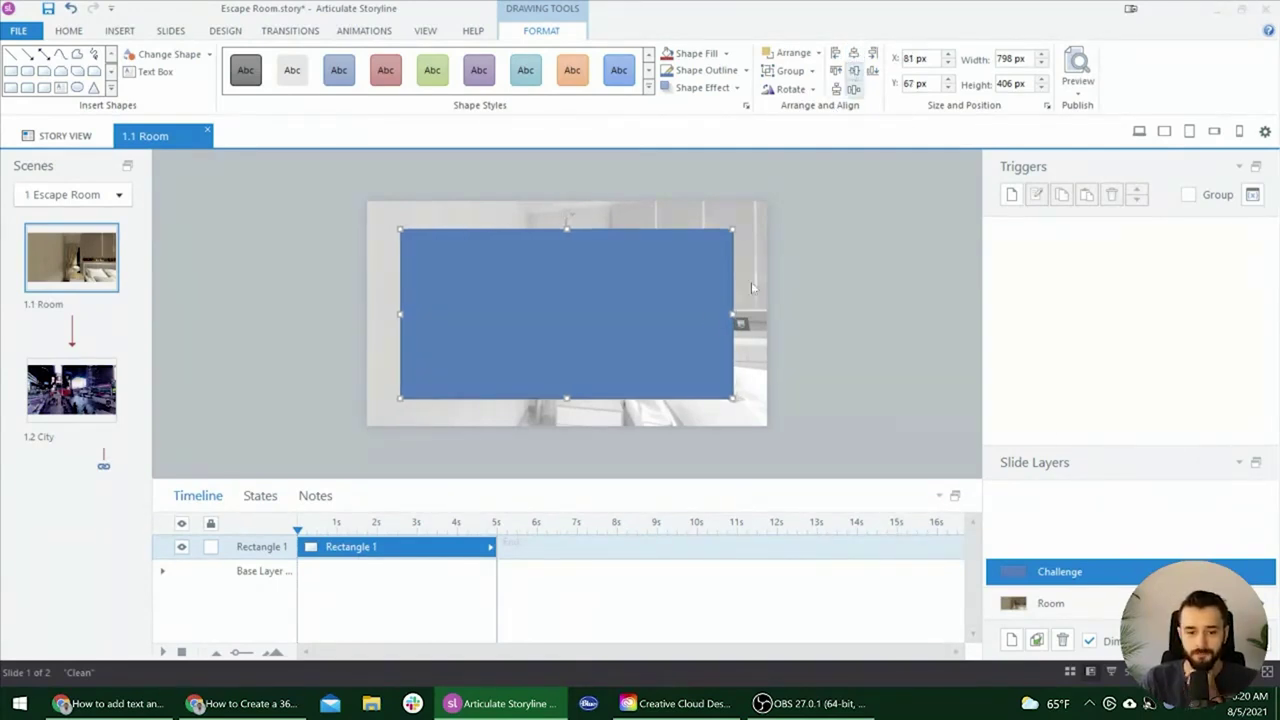
- Fill the rectangle on the Challenge layer with the custom colour 1F1F1F
{"action": "left_click", "coordinate": [727, 56]}
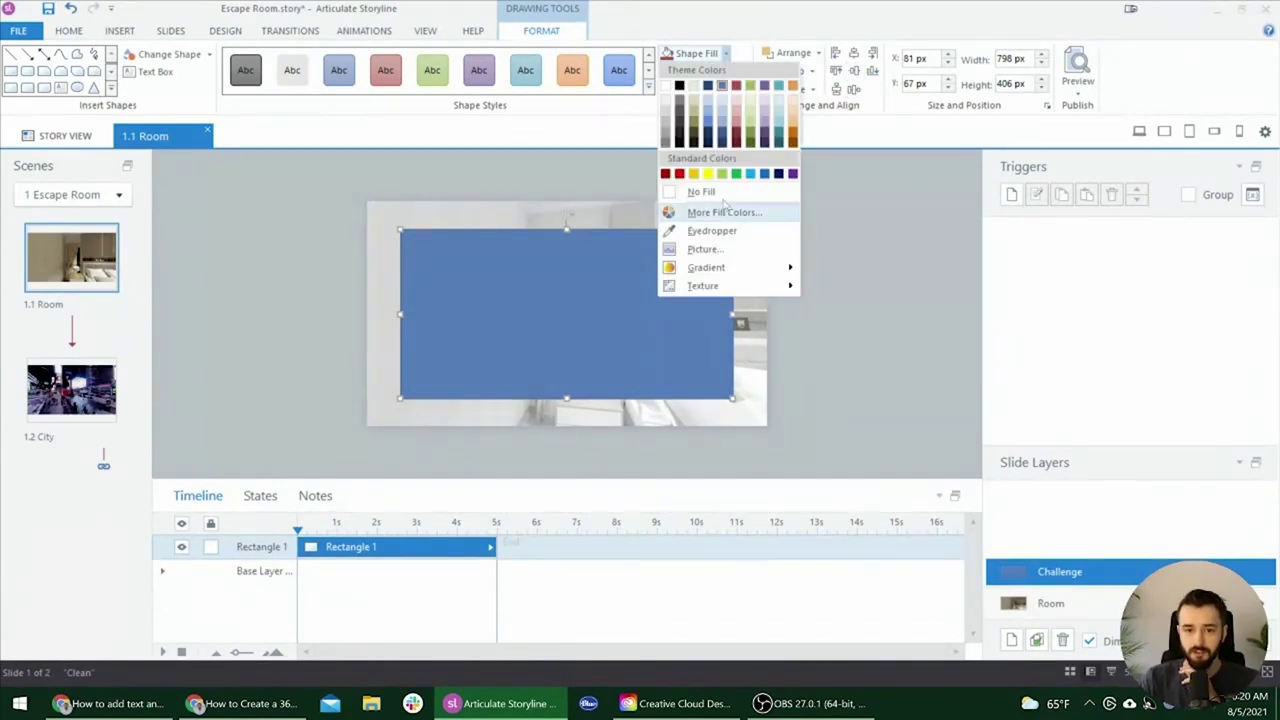
{"action": "left_click", "coordinate": [729, 52]}
{"action": "left_click", "coordinate": [727, 55]}
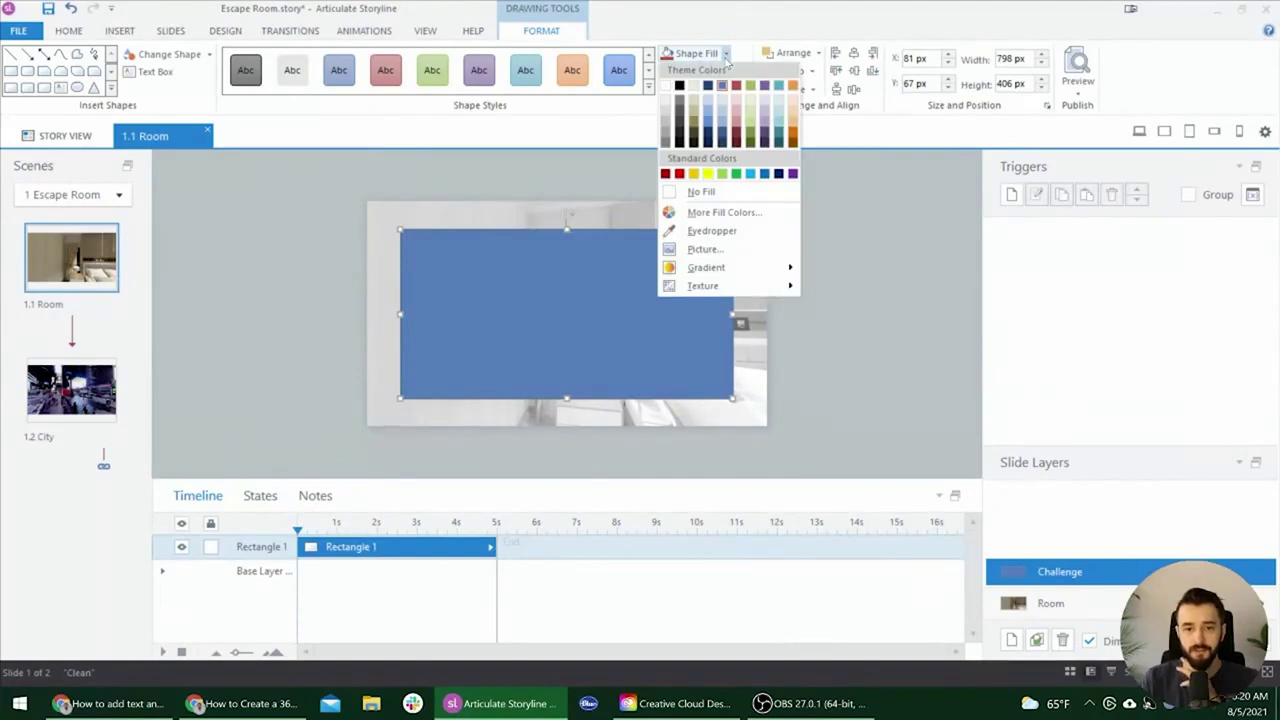
{"action": "left_click", "coordinate": [740, 214]}
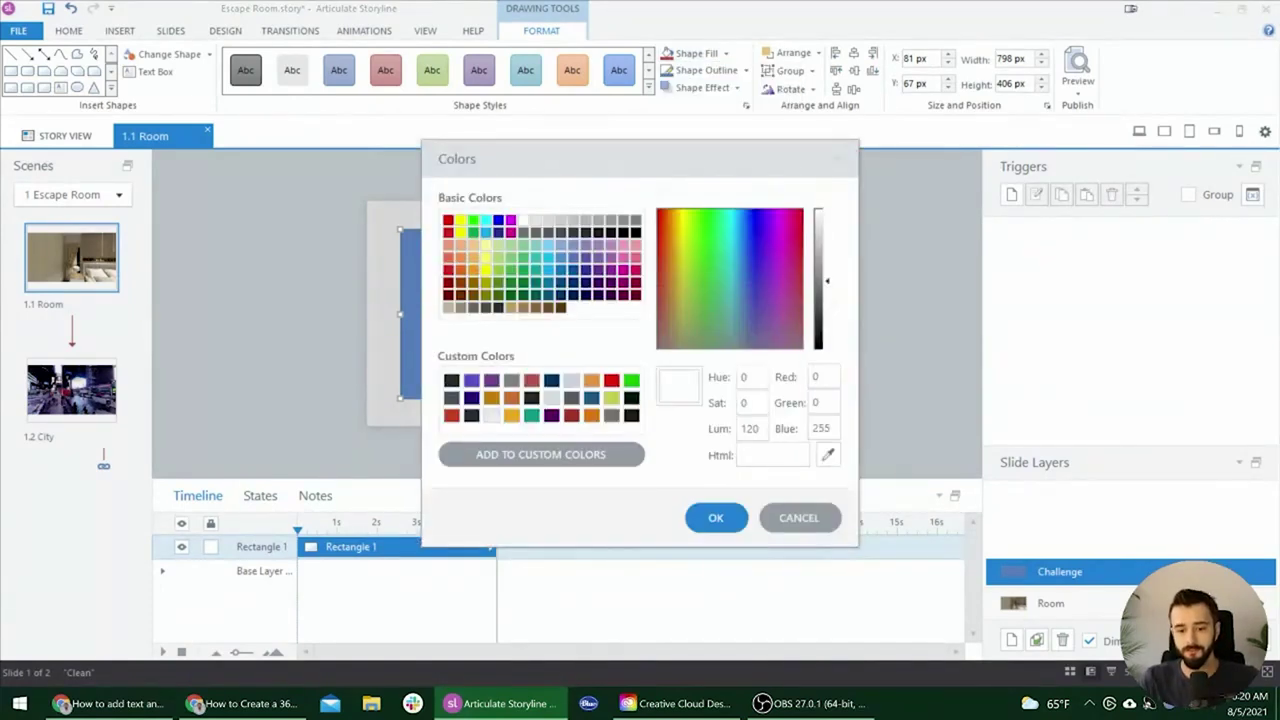
{"action": "type", "text": "1F1F1F"}
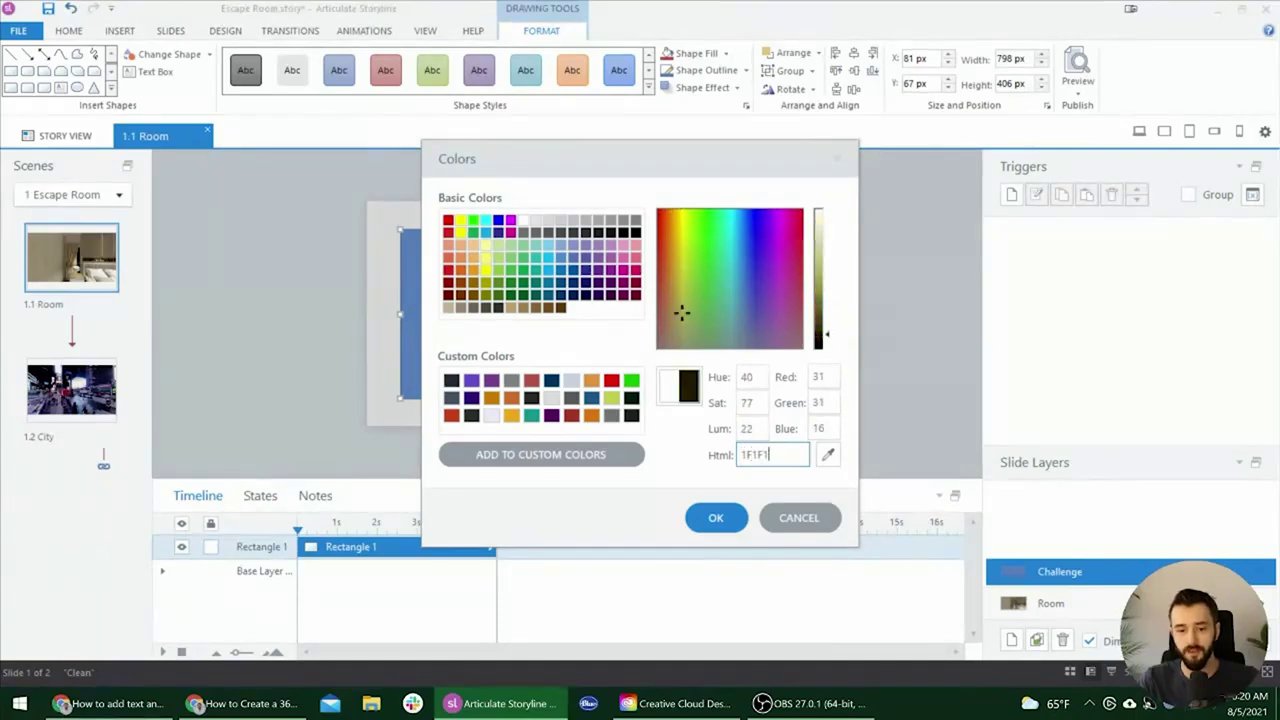
{"action": "left_click", "coordinate": [710, 519]}
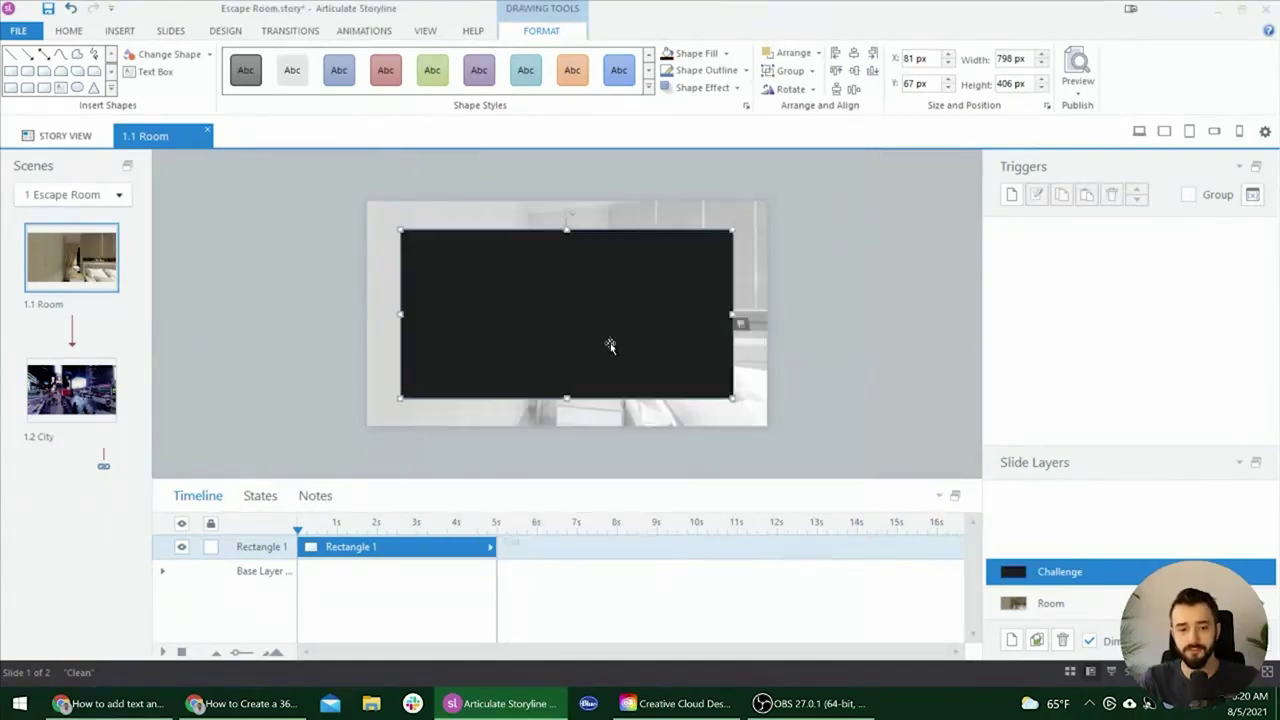
- Remove the dark rectangle's outline
{"action": "left_click", "coordinate": [745, 76]}
{"action": "left_click", "coordinate": [722, 209]}
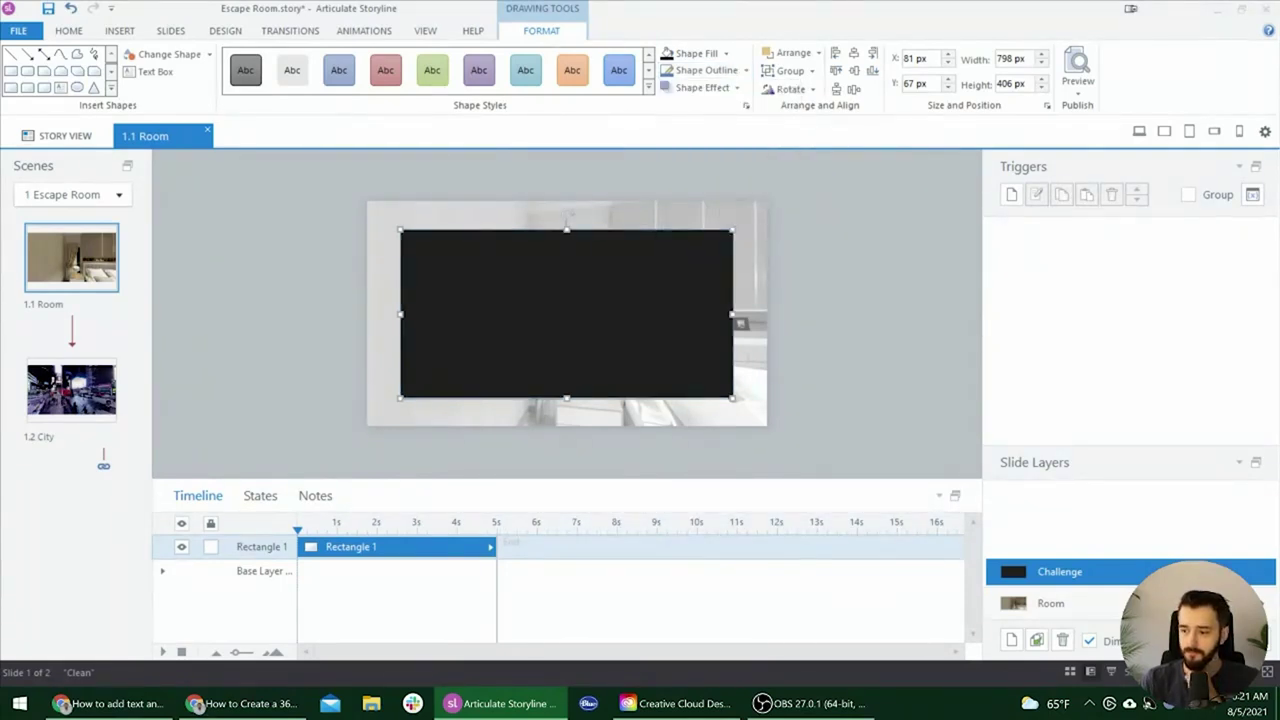
{"action": "left_click", "coordinate": [829, 229]}
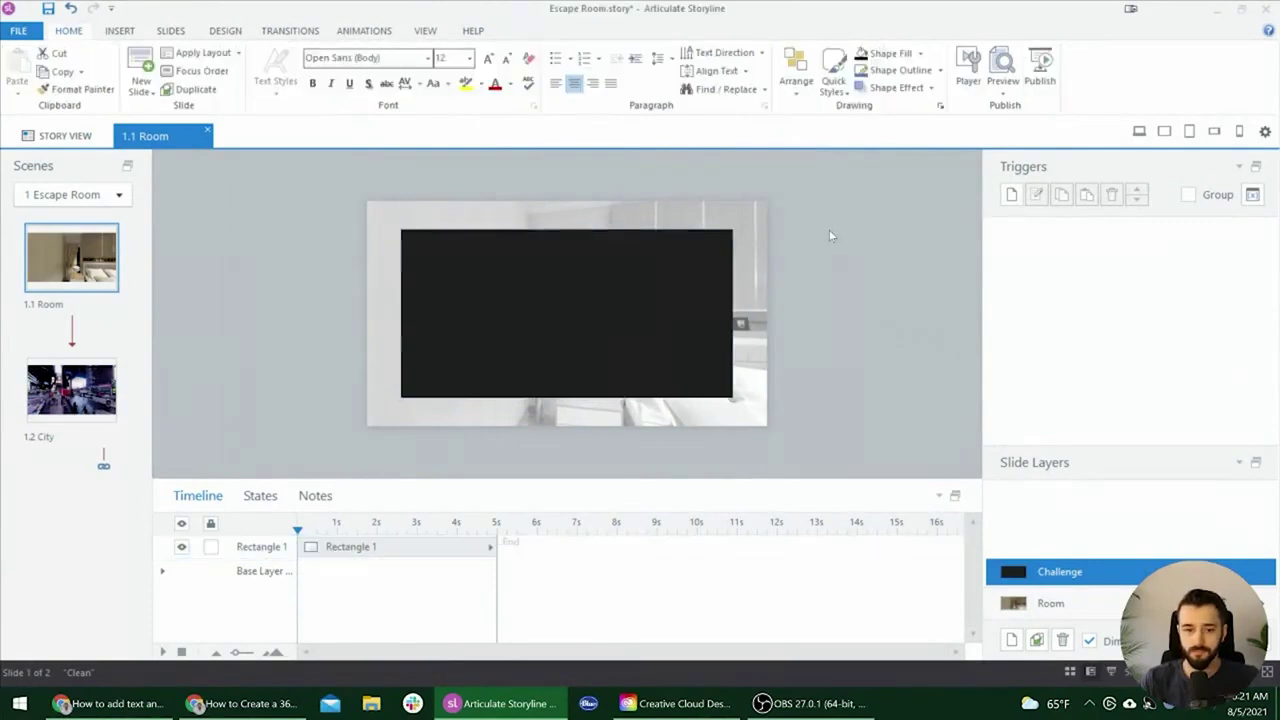
{"action": "left_click", "coordinate": [606, 333]}
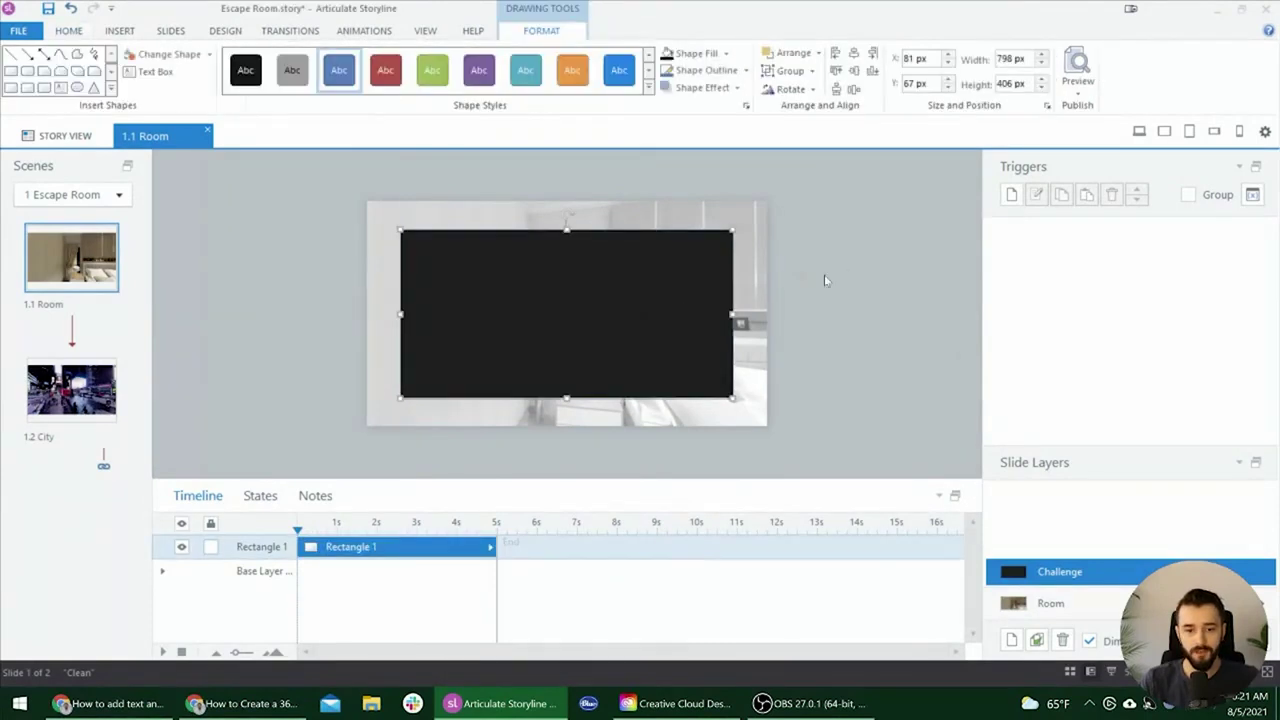
- Add a text box reading "What is the answer?" near the rectangle's upper-left corner and colour its text white
{"action": "left_click", "coordinate": [120, 30]}
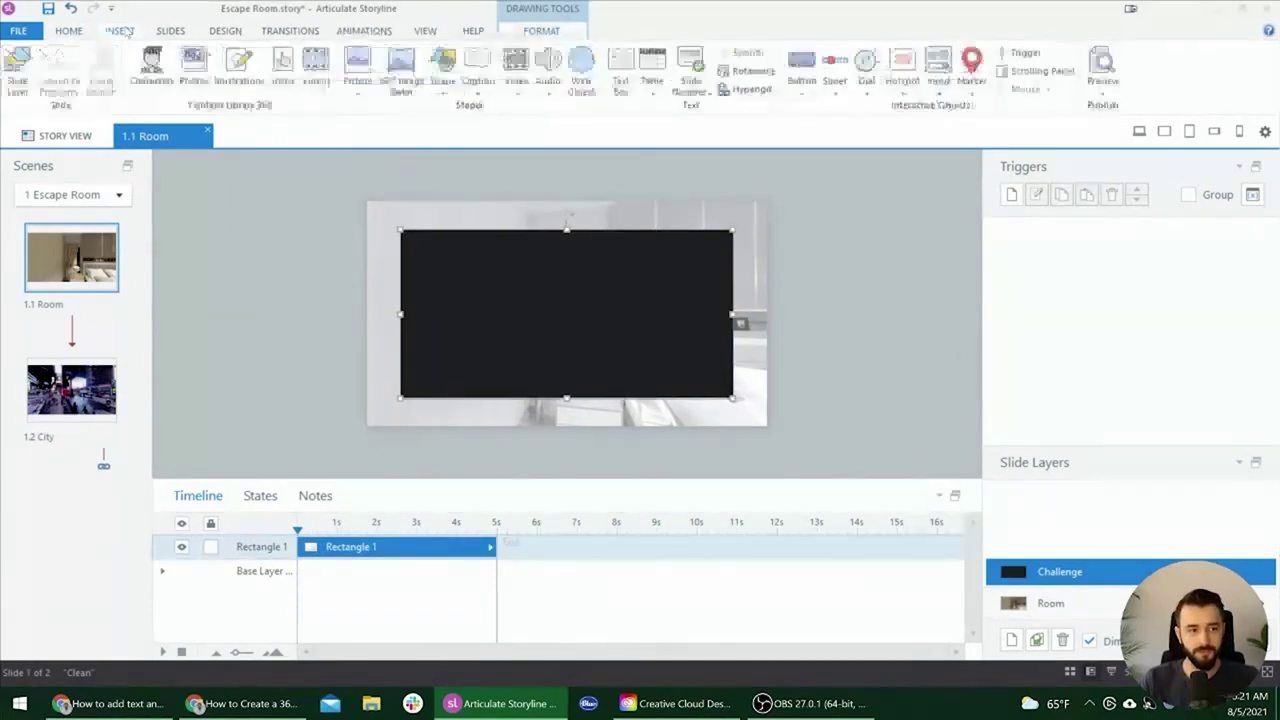
{"action": "left_click", "coordinate": [620, 80]}
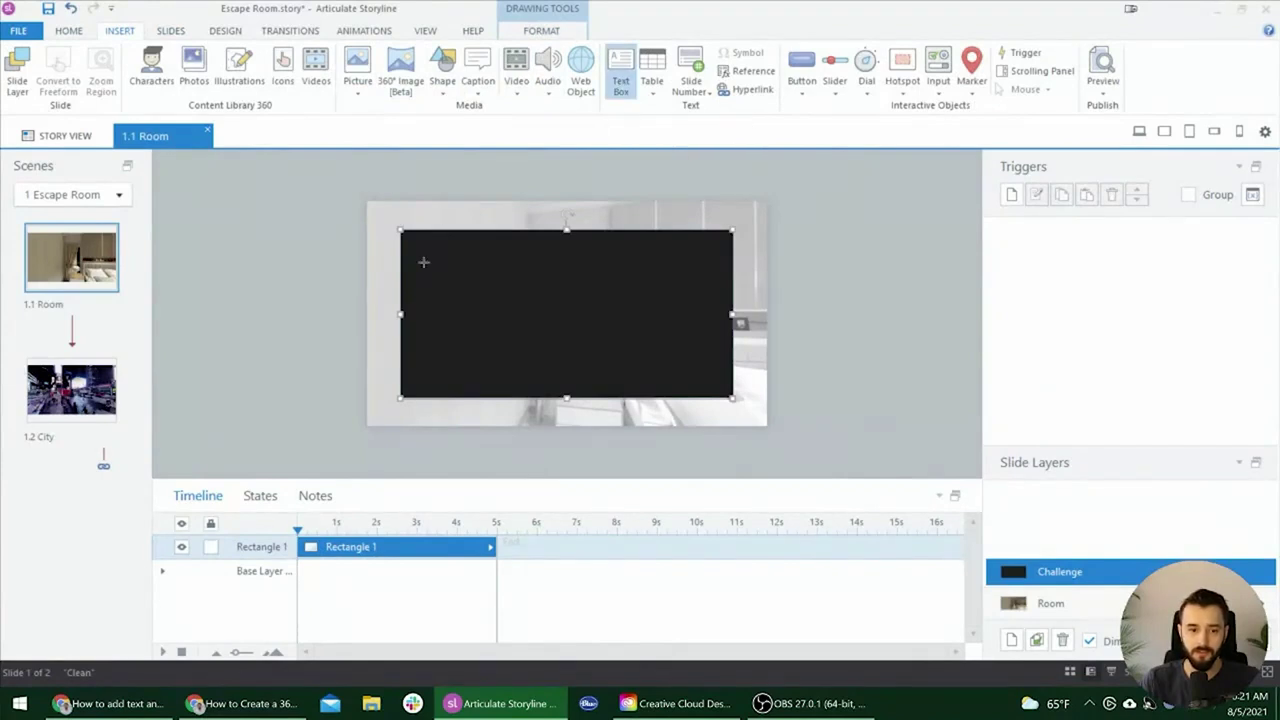
{"action": "left_click", "coordinate": [420, 255]}
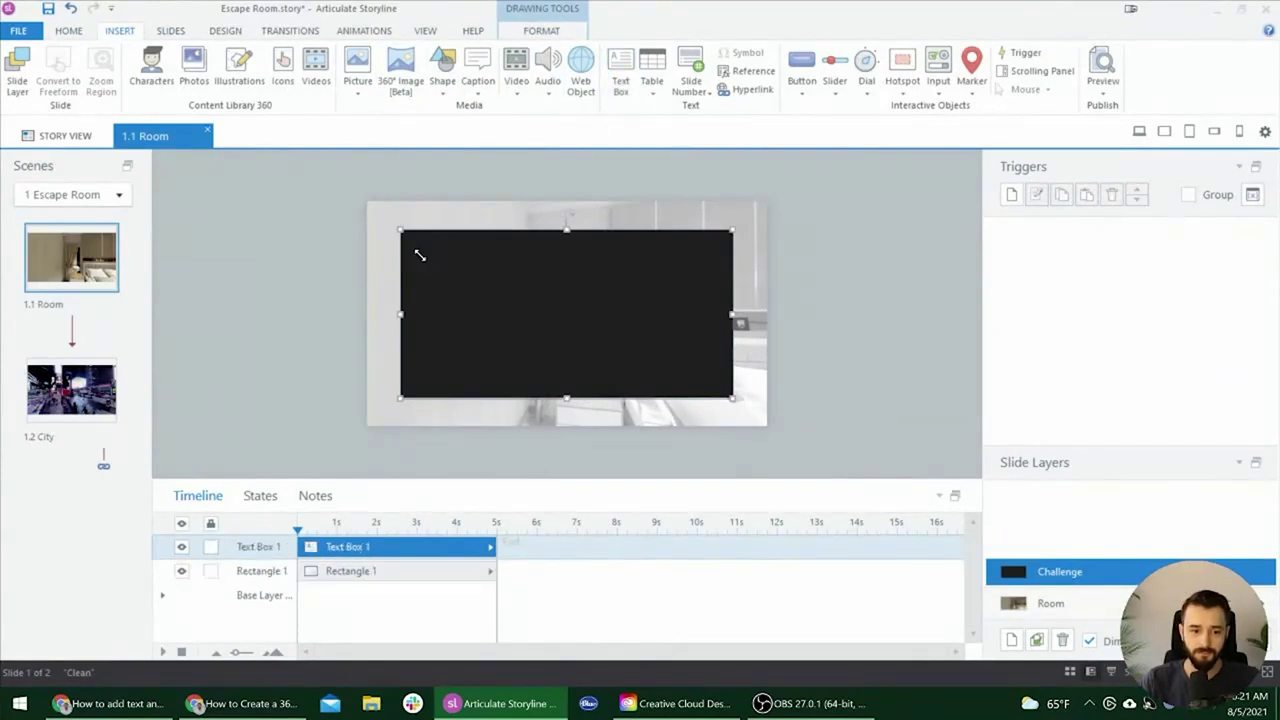
{"action": "type", "text": "Challenge"}
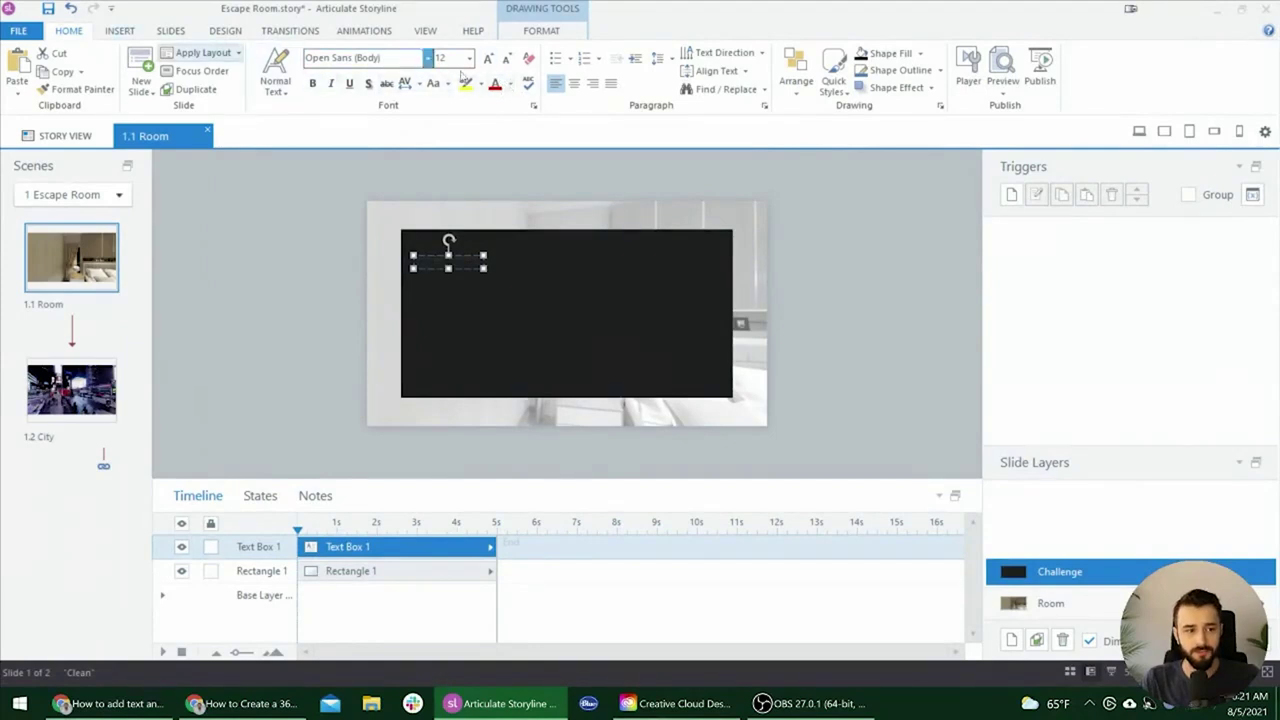
{"action": "left_click", "coordinate": [510, 86]}
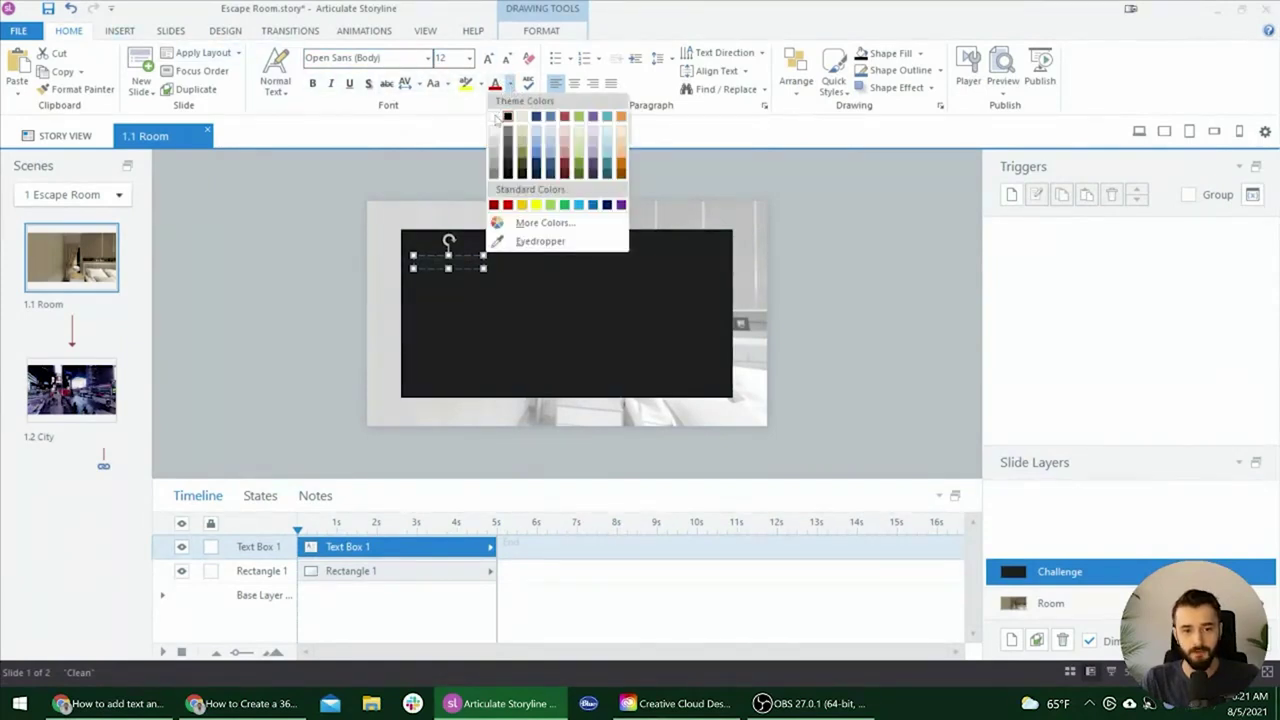
{"action": "left_click", "coordinate": [493, 117]}
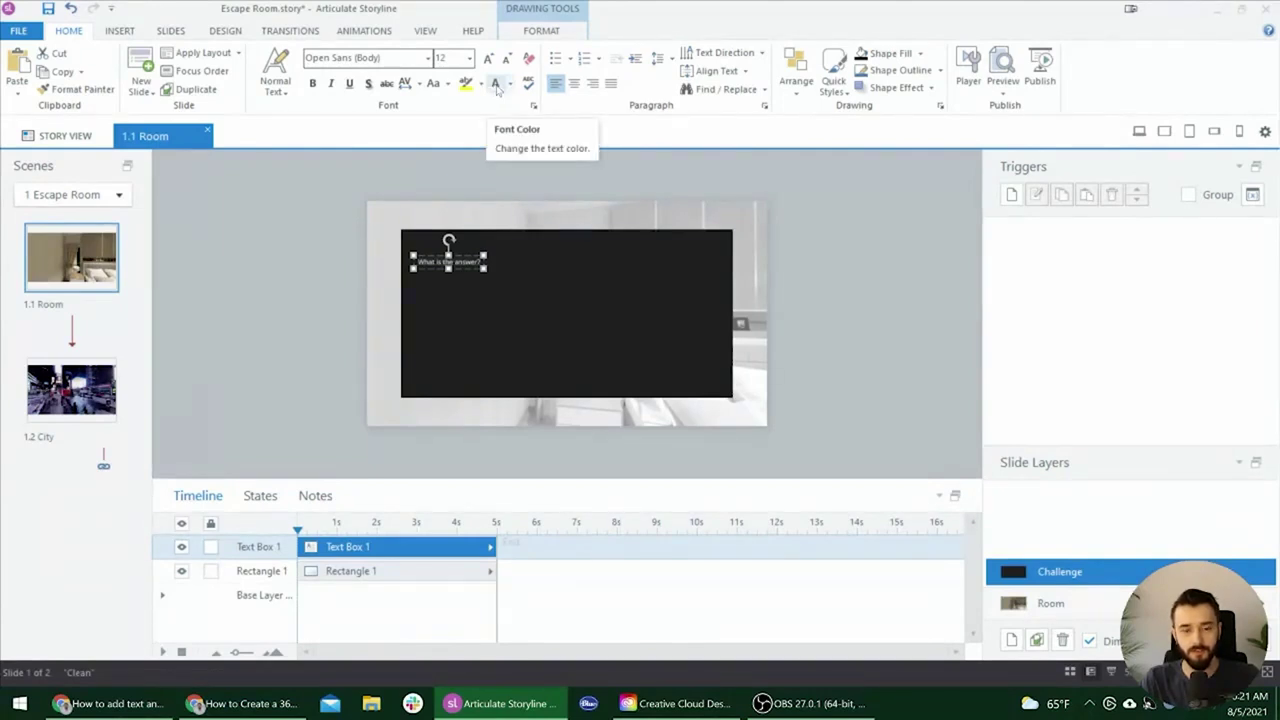
- Set the question text to size 40 in the Futura PT Bold font
{"action": "left_click", "coordinate": [445, 57]}
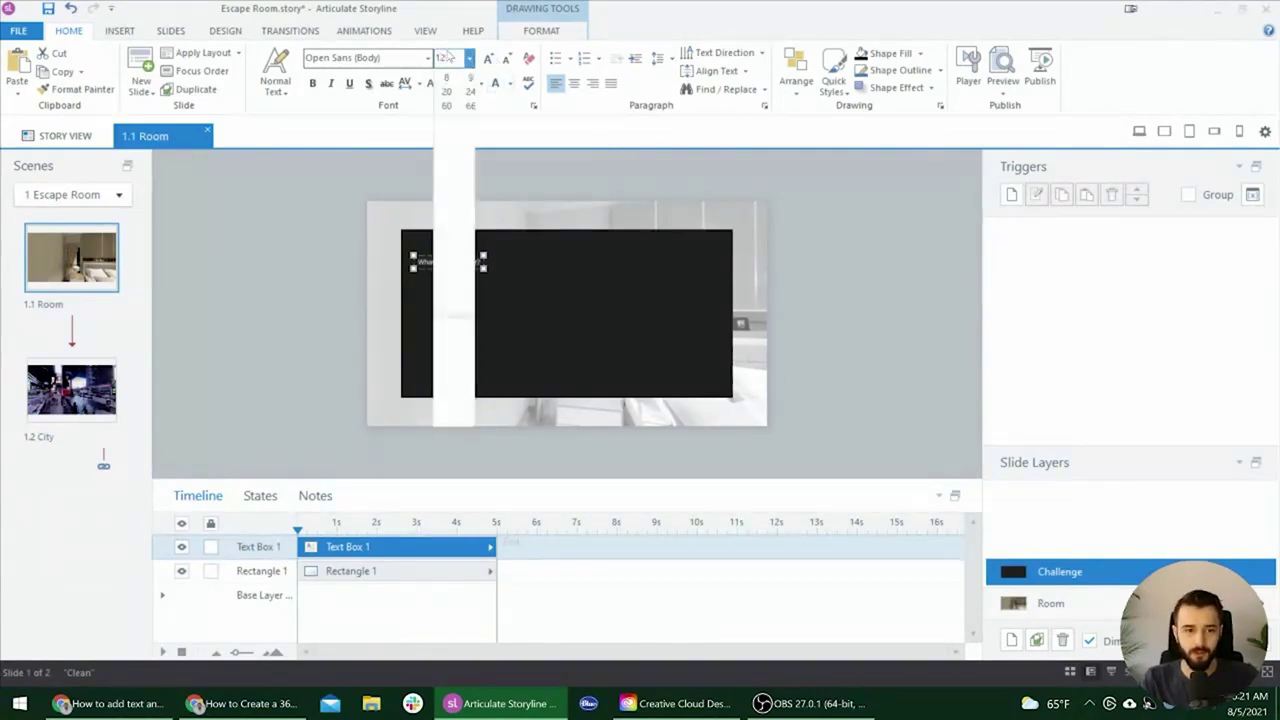
{"action": "type", "text": "40"}
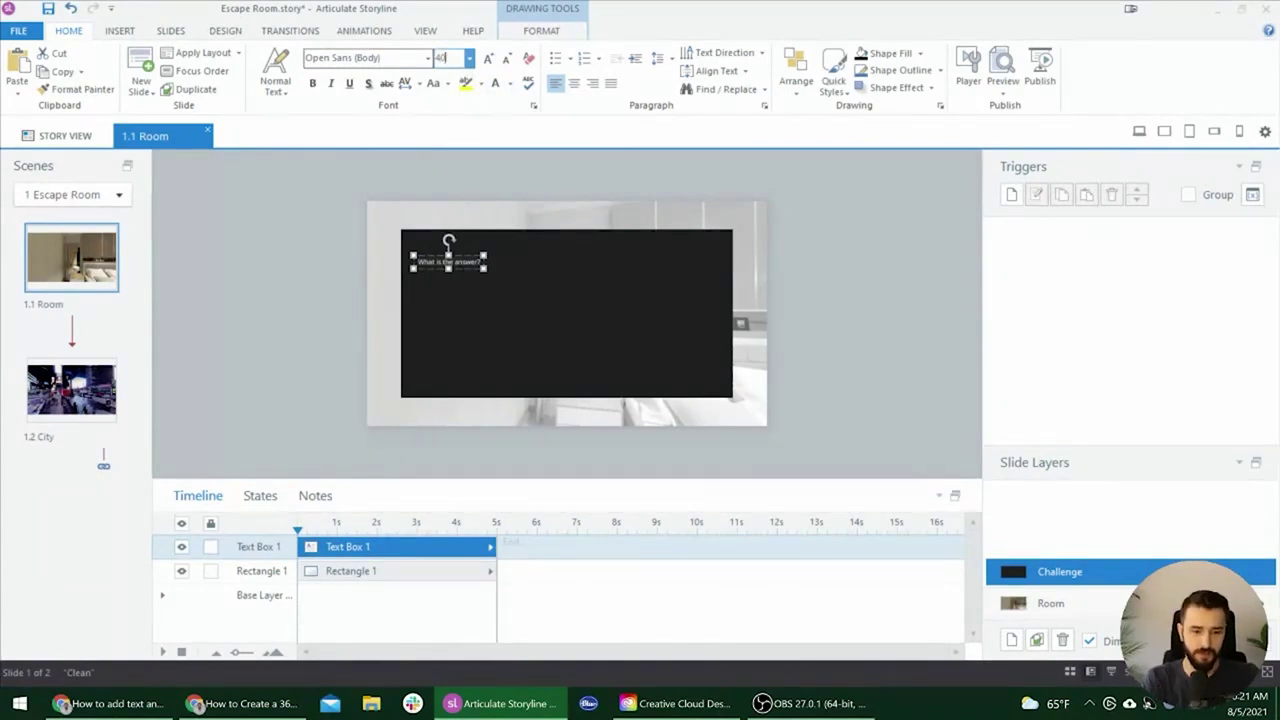
{"action": "key", "text": "Return"}
{"action": "left_click", "coordinate": [360, 57]}
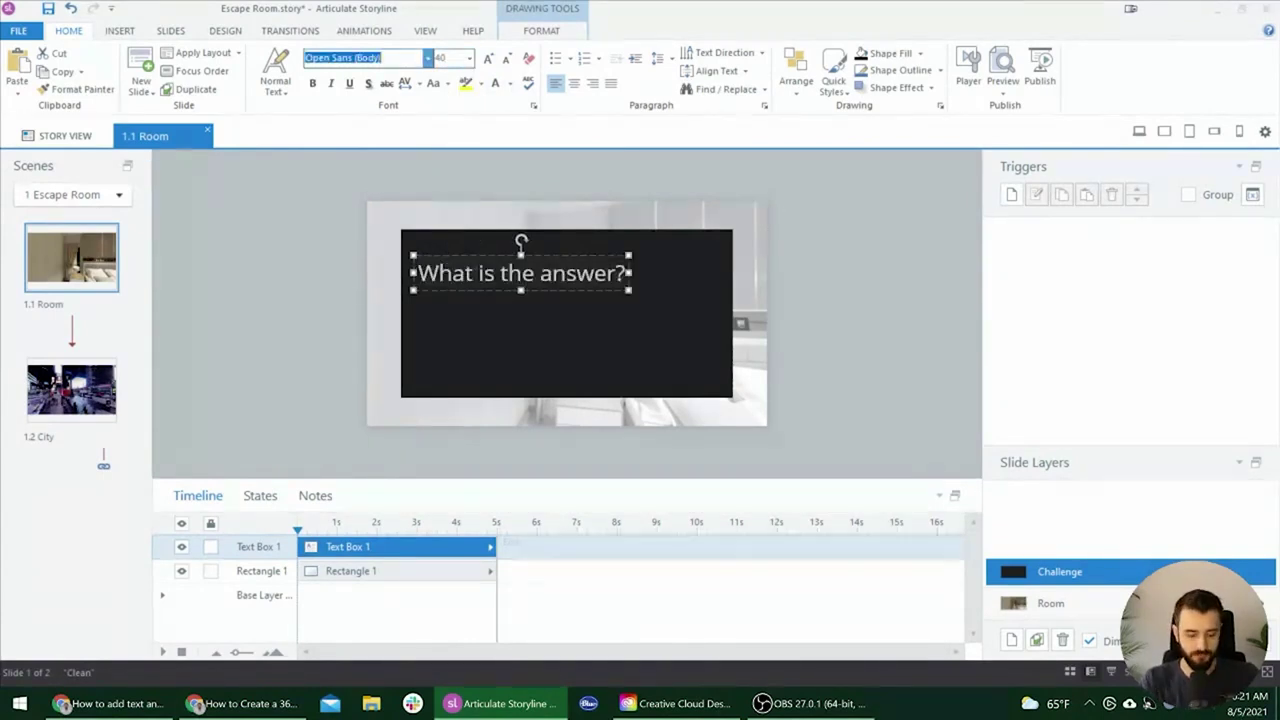
{"action": "type", "text": "Futura PT Bold"}
{"action": "key", "text": "Tab"}
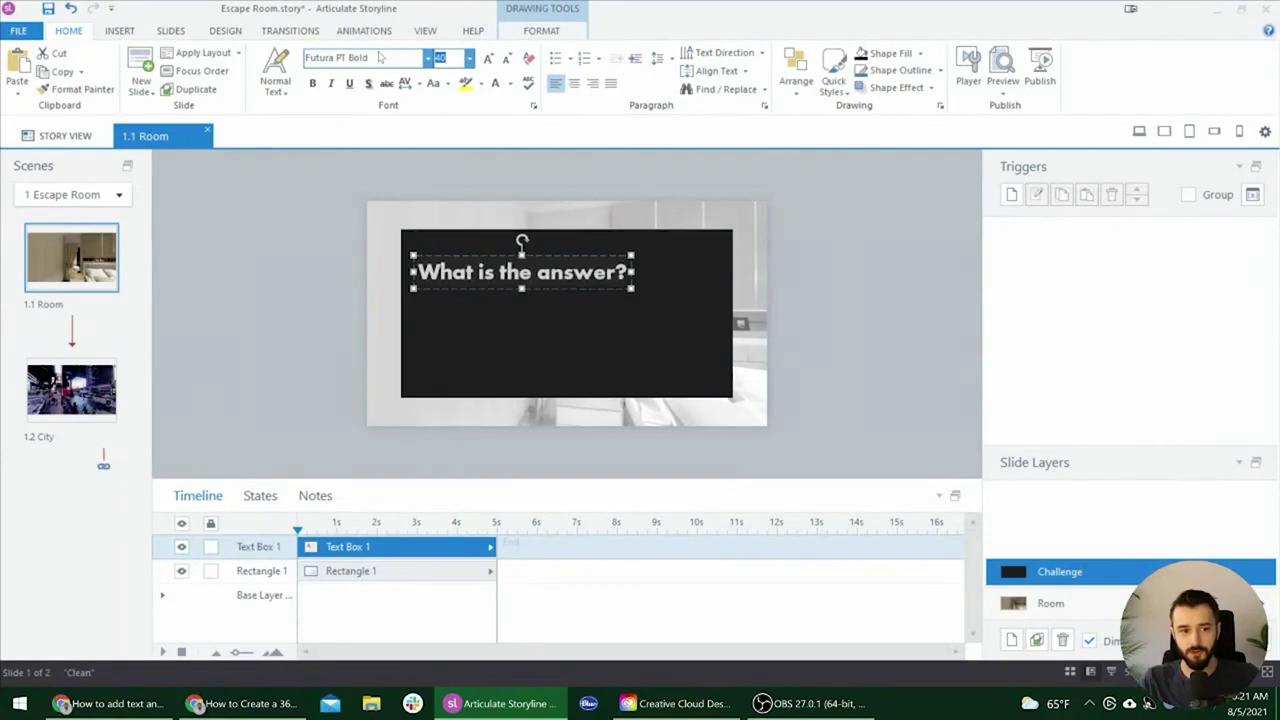
- Move the question text box slightly higher inside the dark rectangle
{"action": "left_click", "coordinate": [582, 260]}
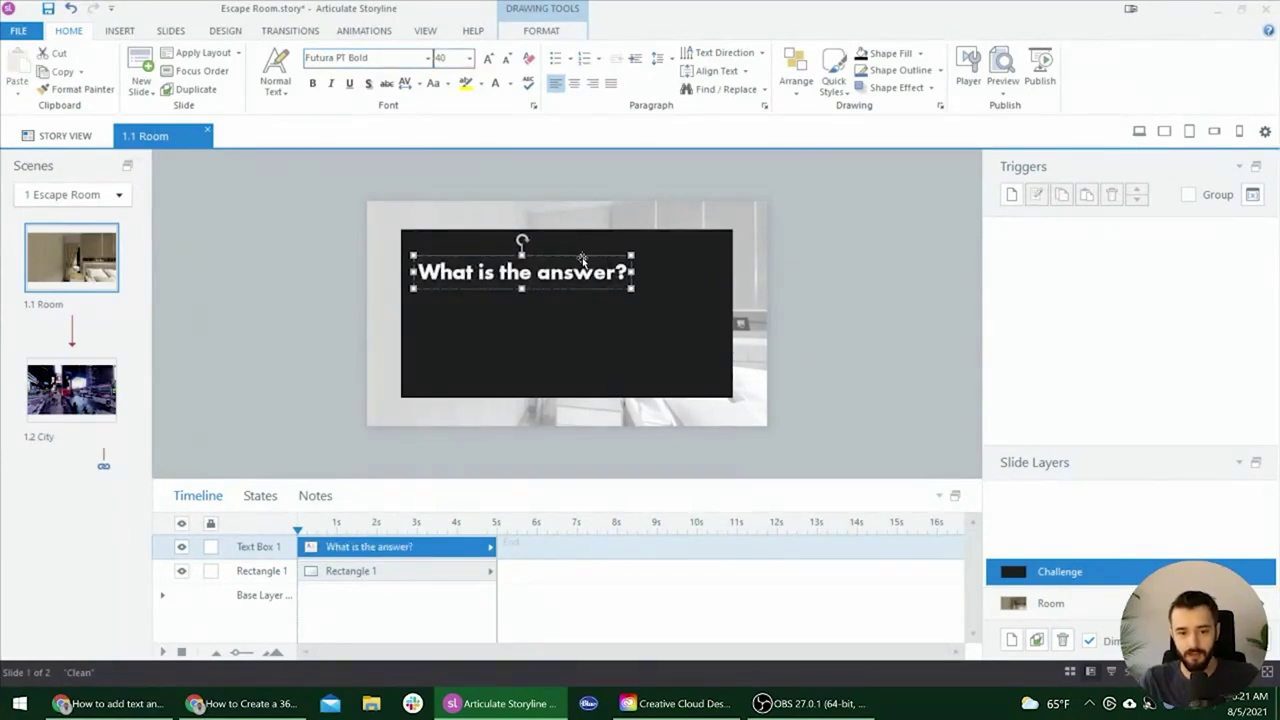
{"action": "left_click_drag", "start_coordinate": [582, 260], "coordinate": [583, 251]}
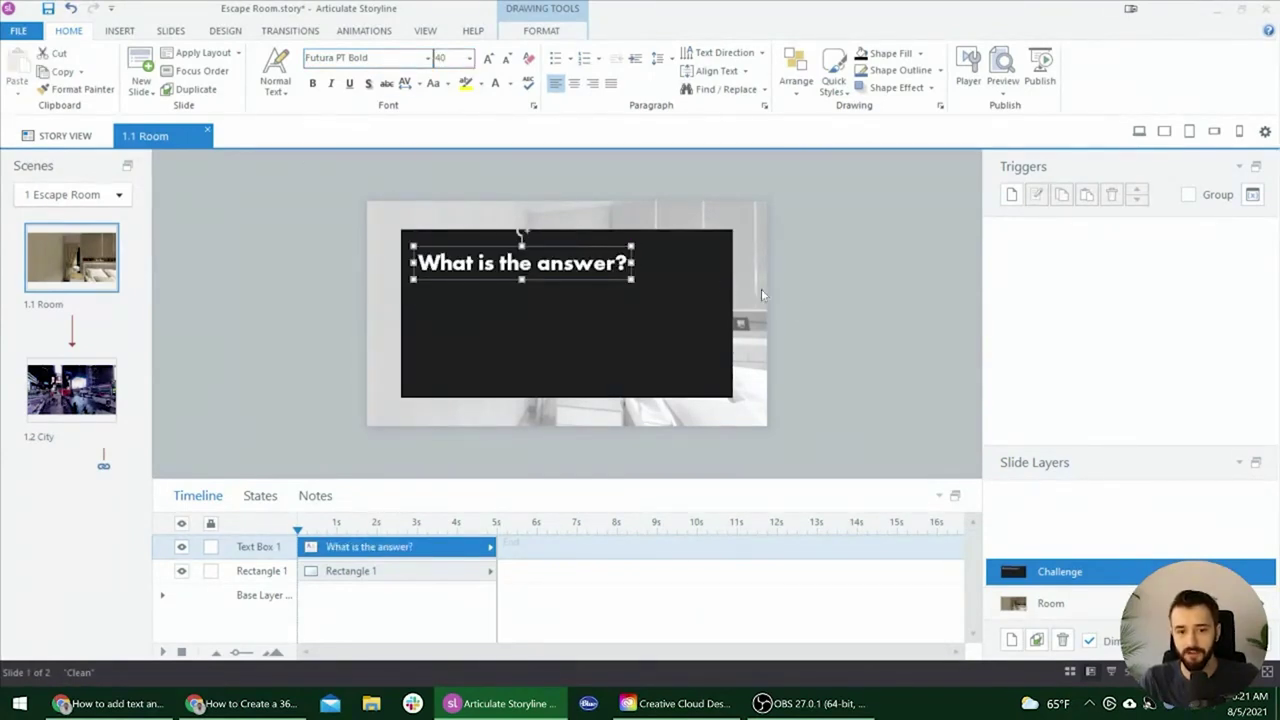
{"action": "left_click", "coordinate": [796, 302]}
{"action": "left_click", "coordinate": [600, 275]}
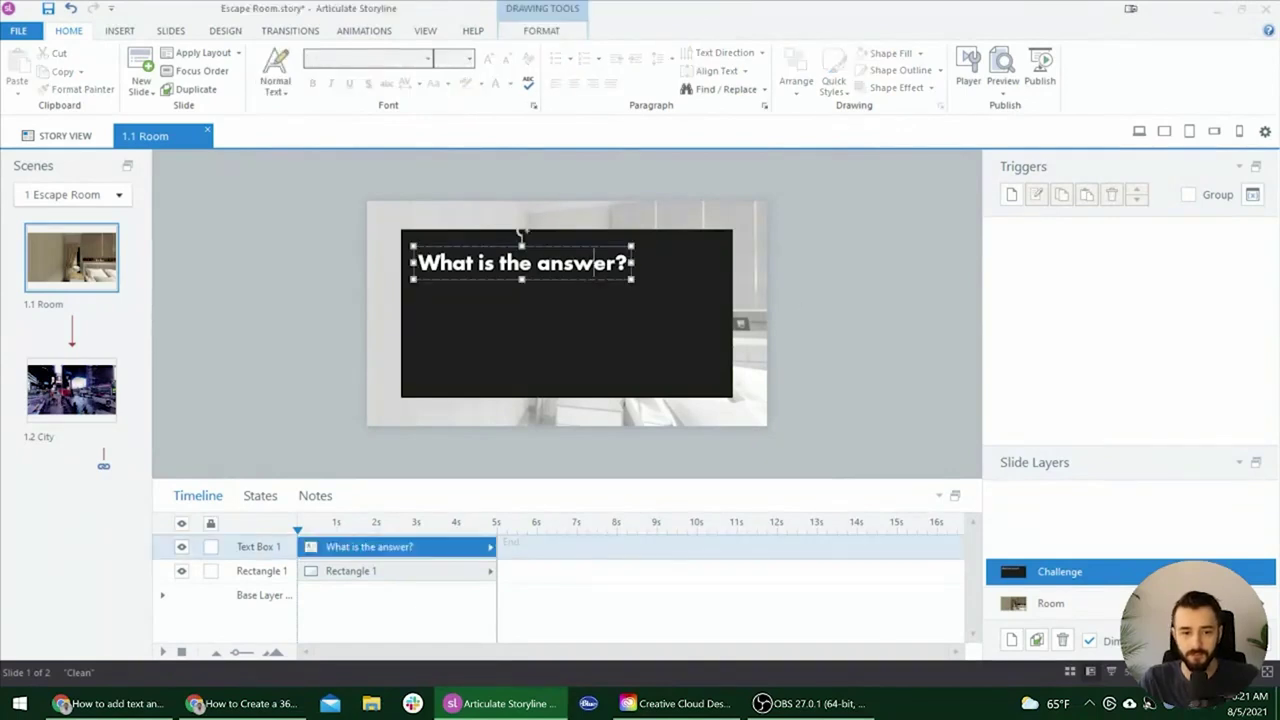
{"action": "triple_click", "coordinate": [585, 278]}
{"action": "left_click", "coordinate": [585, 278]}
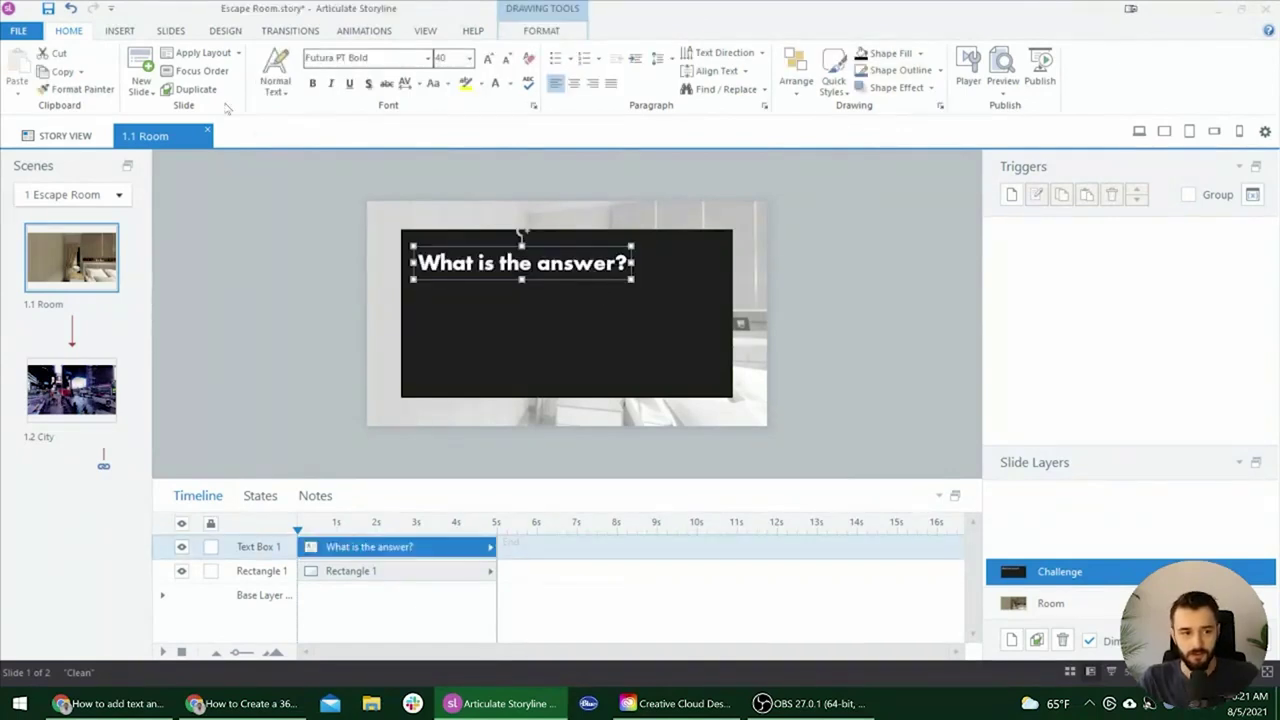
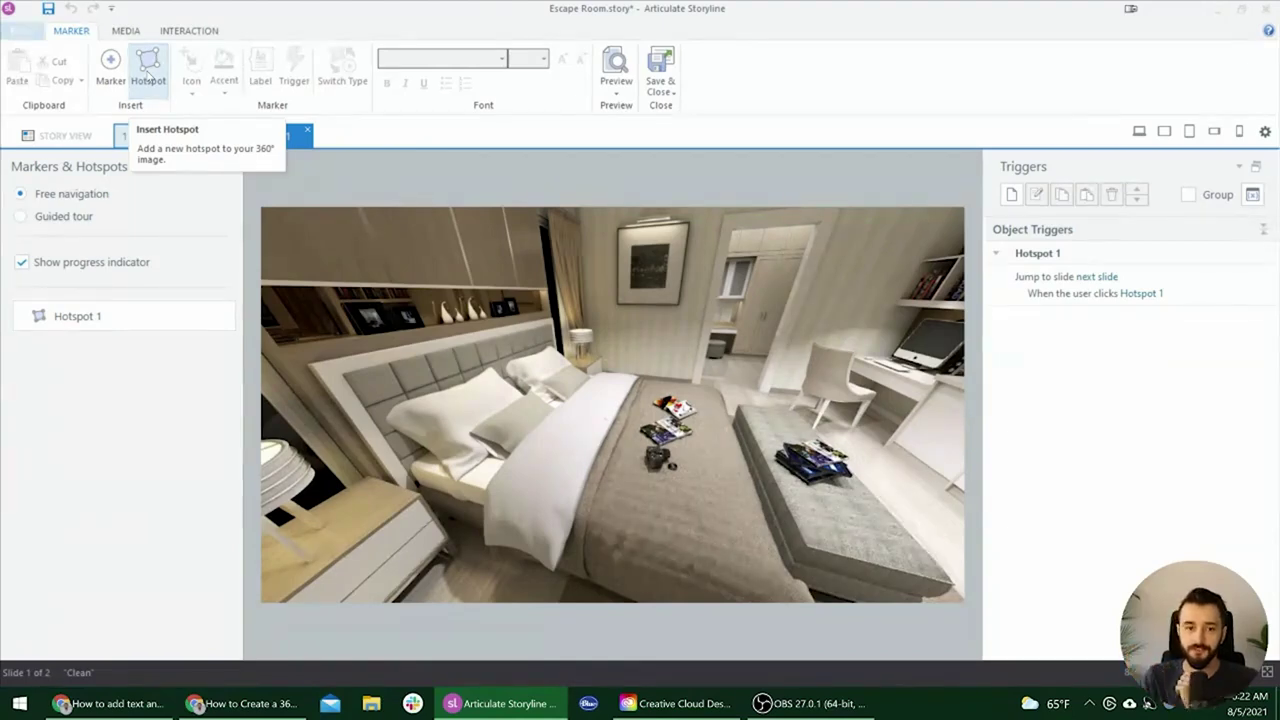
- Draw a hotspot over the camera on the bed in the 360° image and turn off its label
{"action": "left_click", "coordinate": [147, 76]}
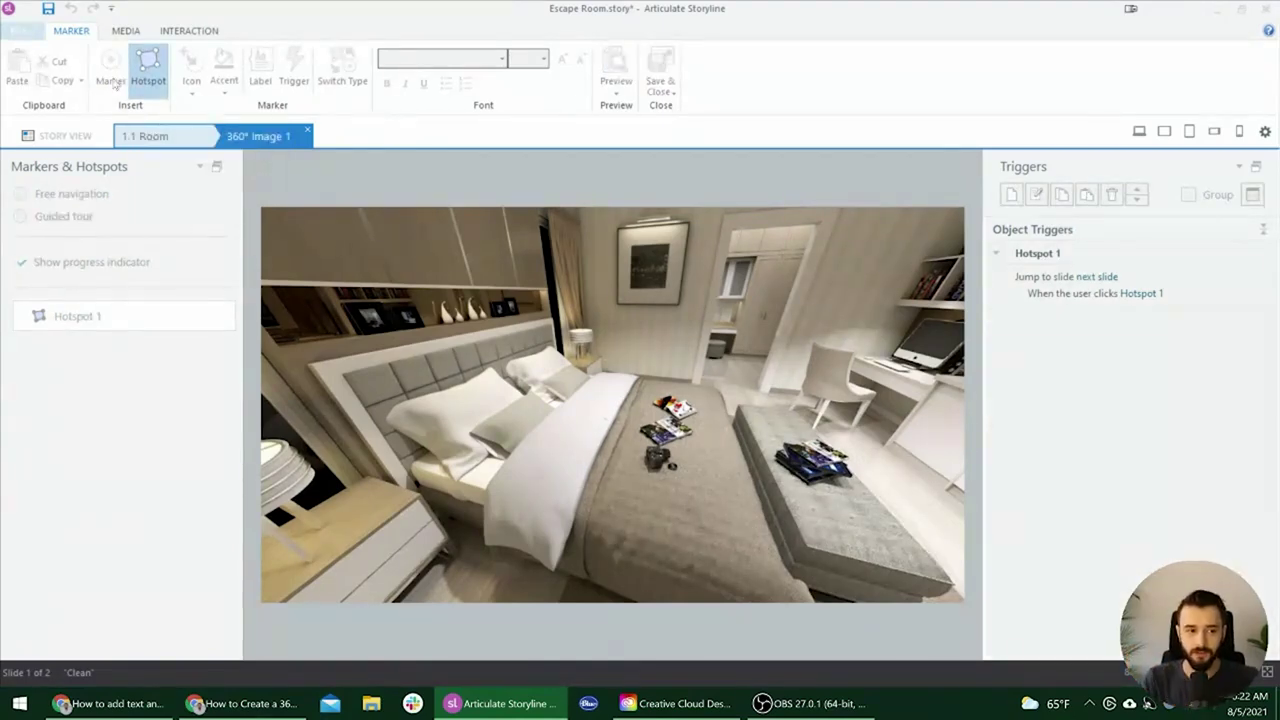
{"action": "left_click_drag", "start_coordinate": [636, 432], "coordinate": [680, 473]}
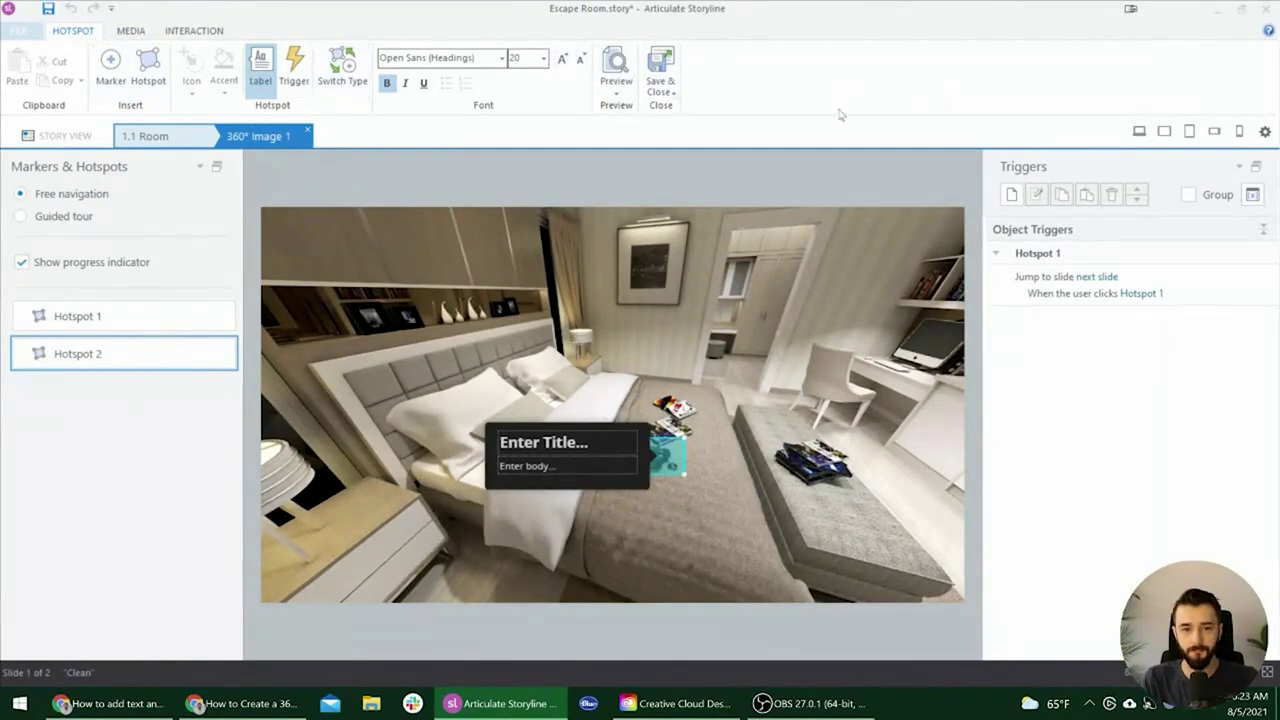
{"action": "left_click", "coordinate": [261, 72]}
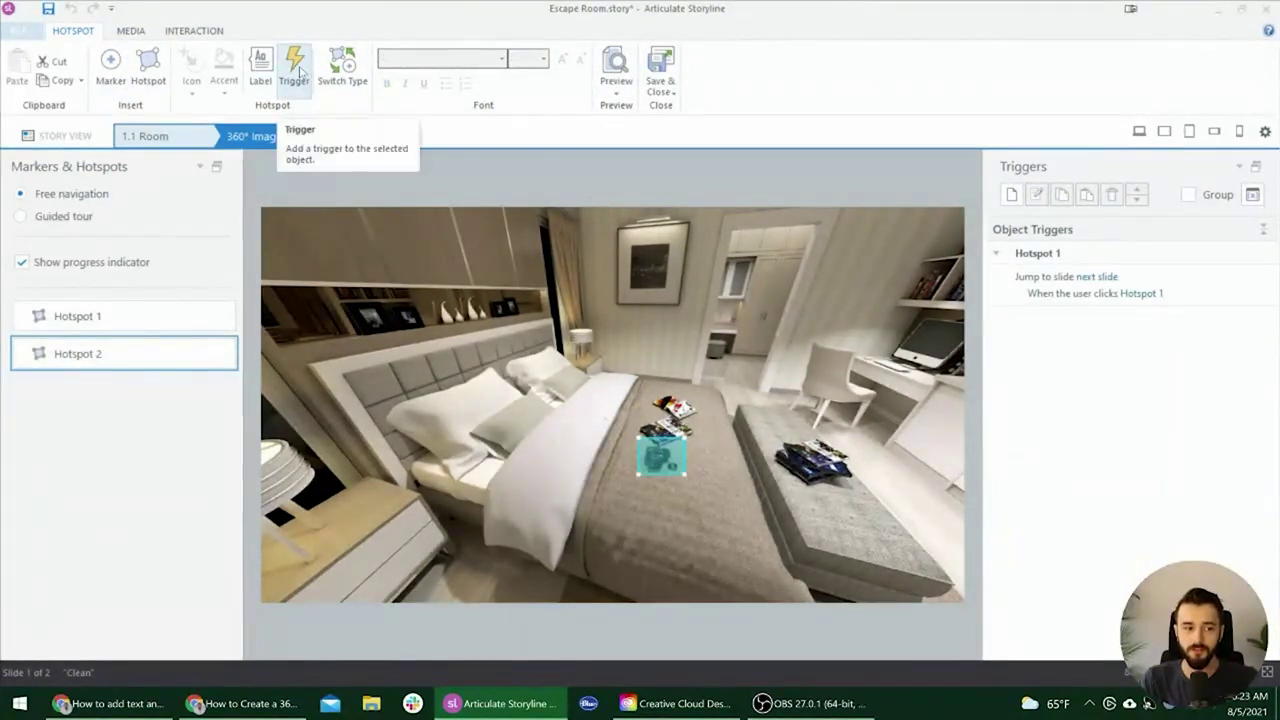
- Add a trigger to the camera hotspot that shows the Challenge layer when clicked, and save and close the 360° image editor
{"action": "left_click", "coordinate": [299, 71]}
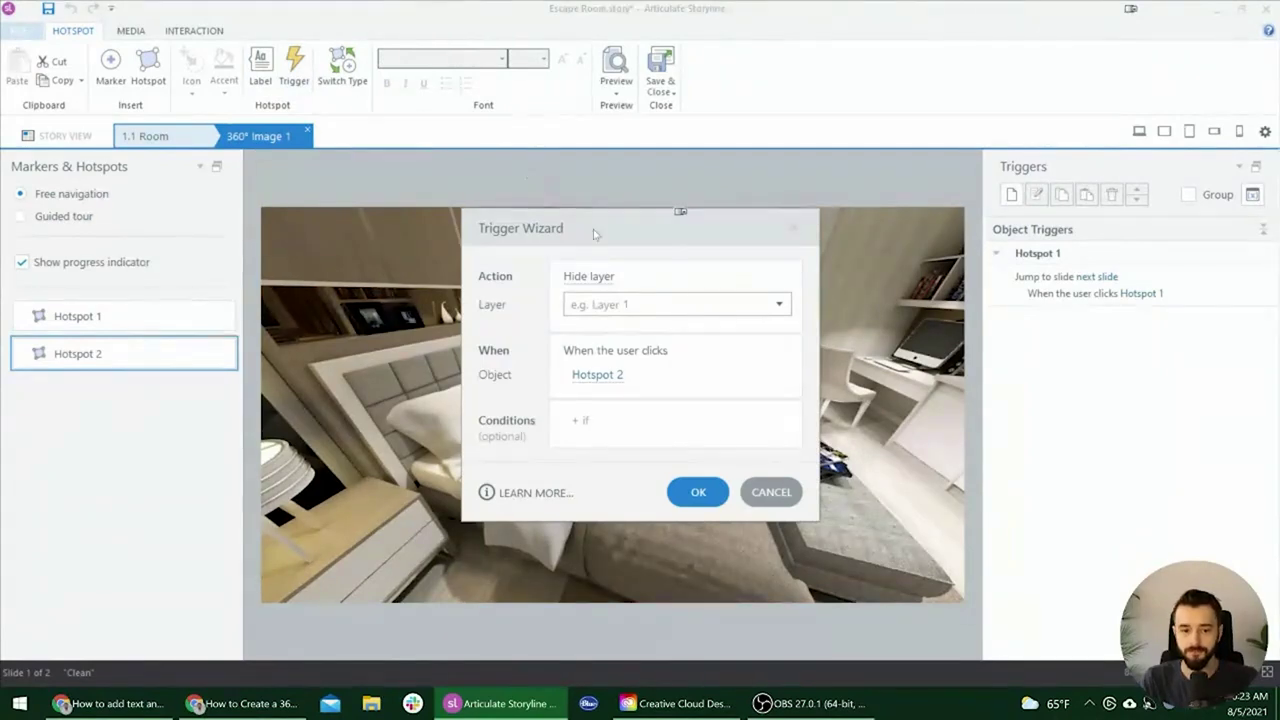
{"action": "left_click", "coordinate": [590, 283]}
{"action": "left_click", "coordinate": [600, 346]}
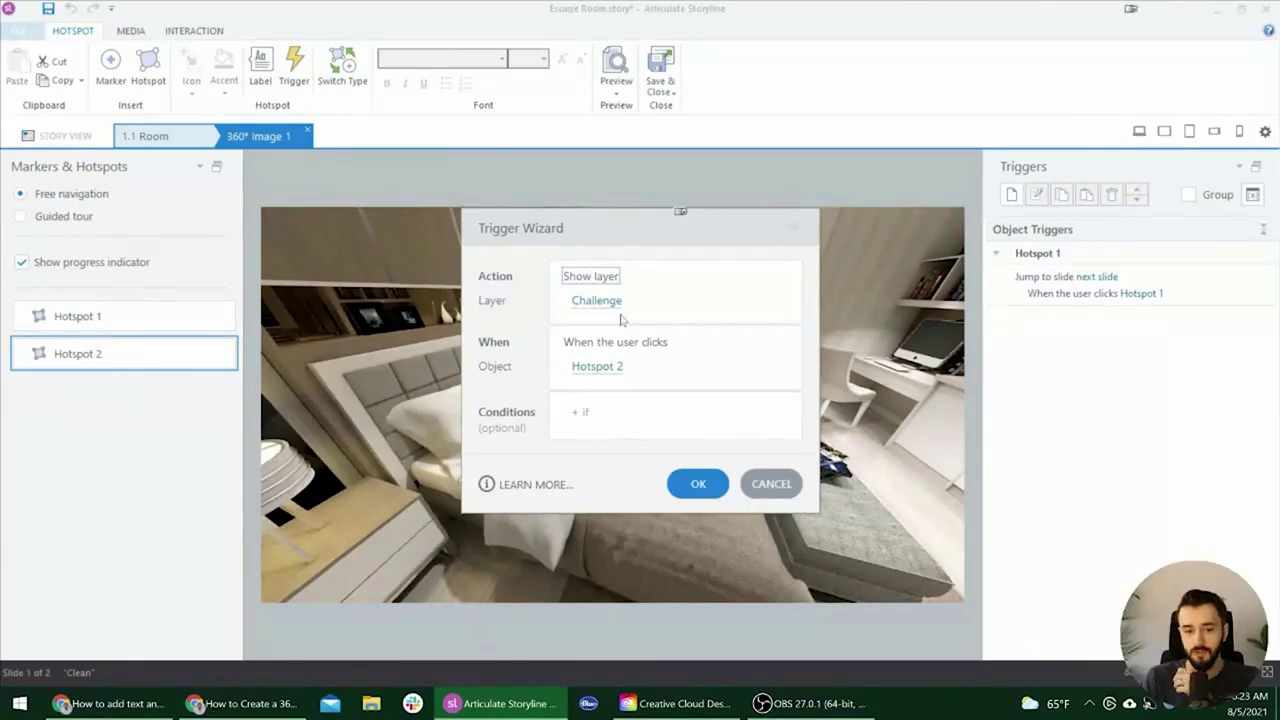
{"action": "left_click", "coordinate": [690, 485]}
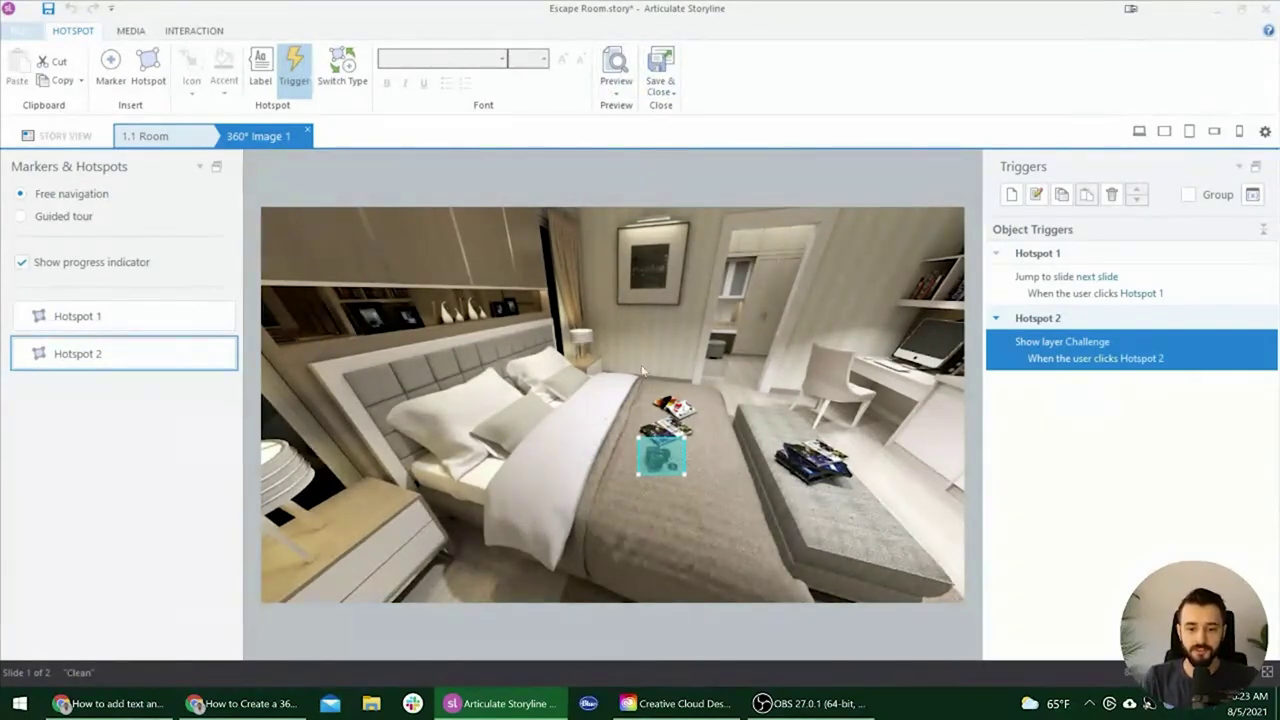
{"action": "left_click", "coordinate": [661, 70]}
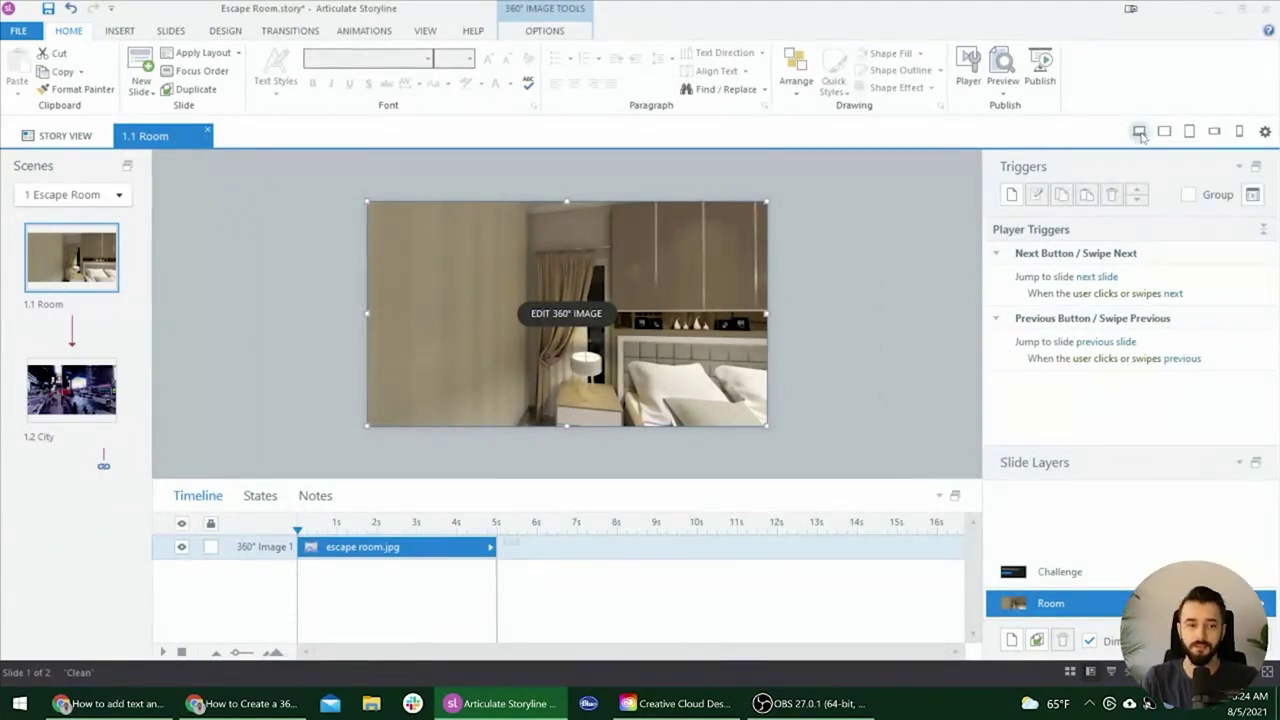
- Preview the Room slide and test the camera hotspot by opening the challenge and returning to the room
{"action": "left_click", "coordinate": [1140, 133]}
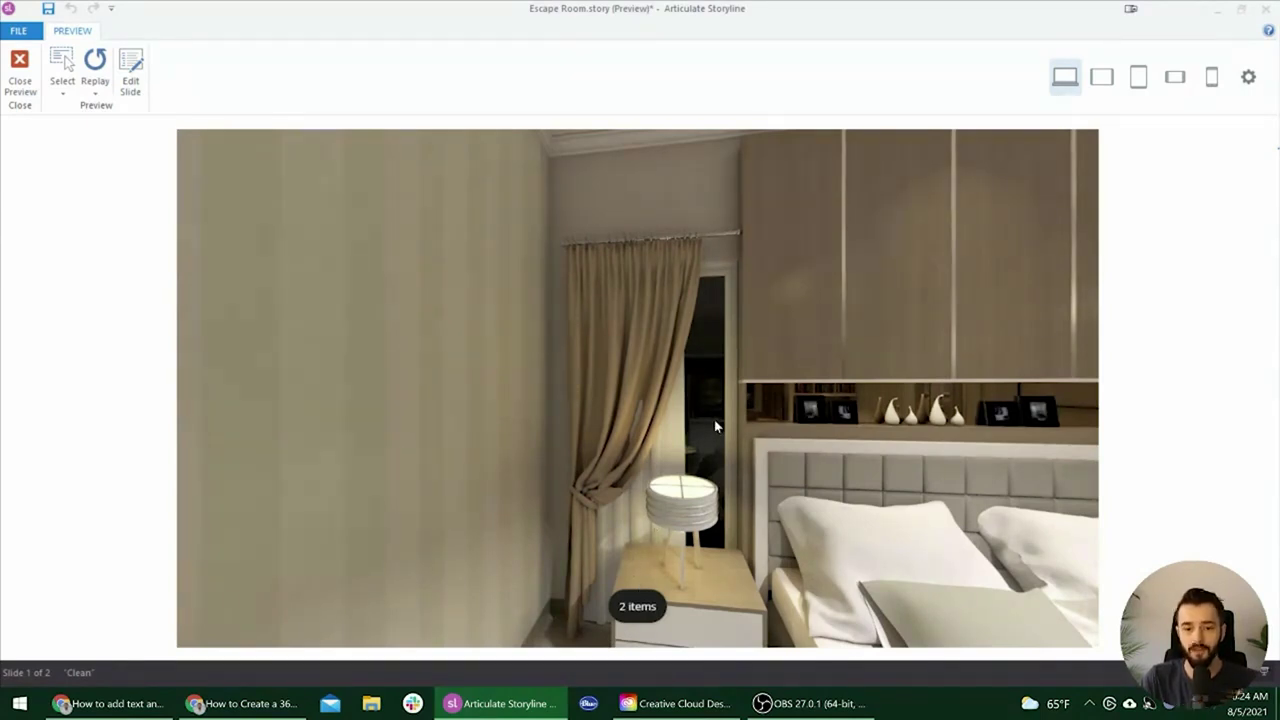
{"action": "left_click_drag", "start_coordinate": [744, 443], "coordinate": [604, 477]}
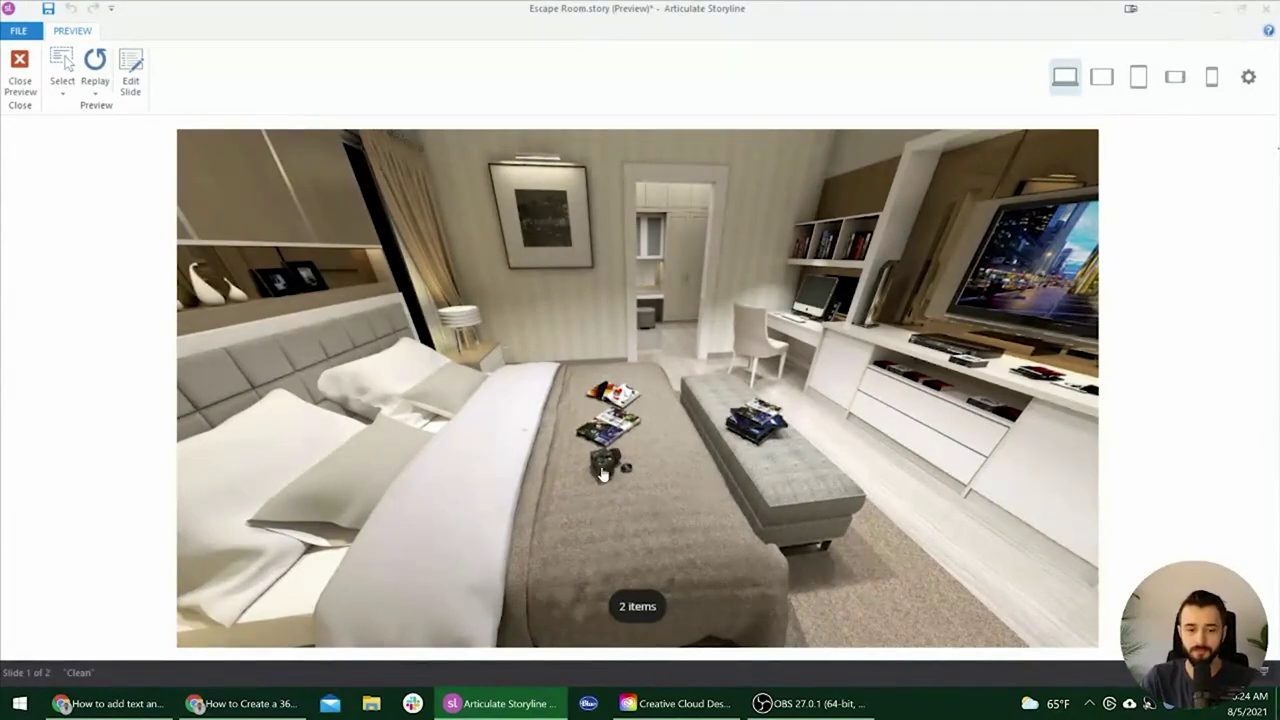
{"action": "left_click", "coordinate": [603, 470]}
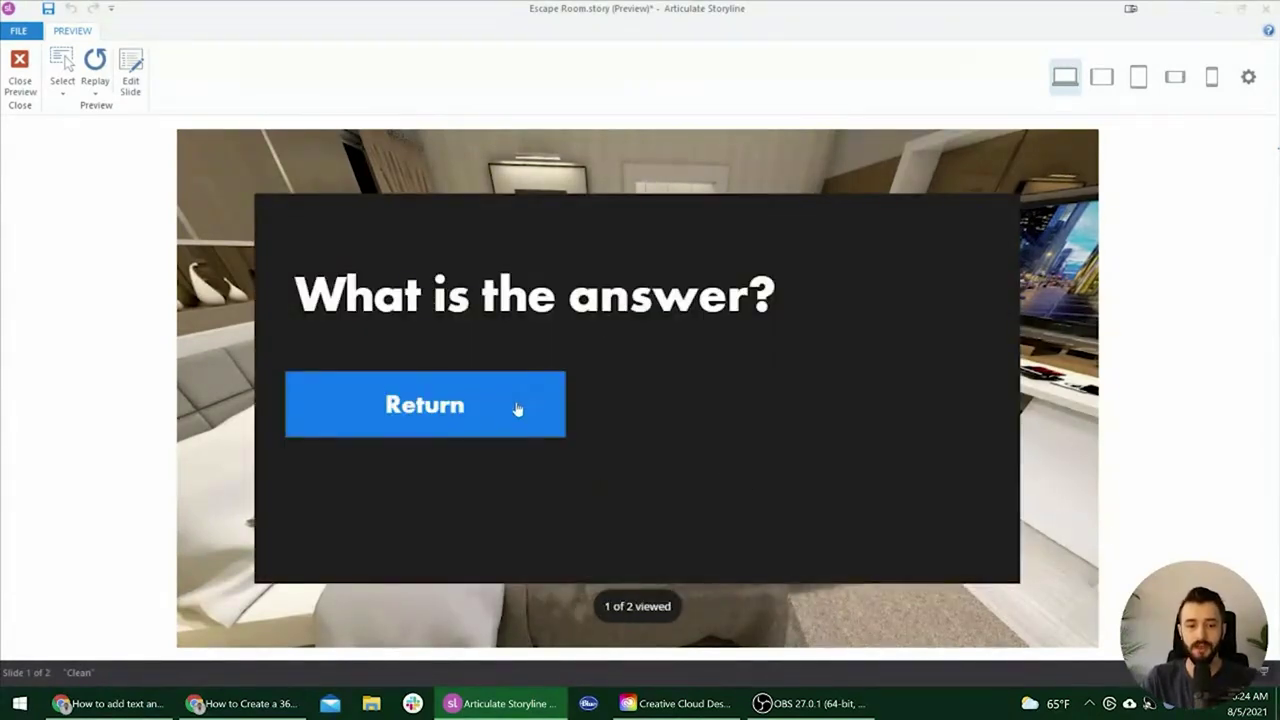
{"action": "left_click_drag", "start_coordinate": [1070, 470], "coordinate": [1187, 318]}
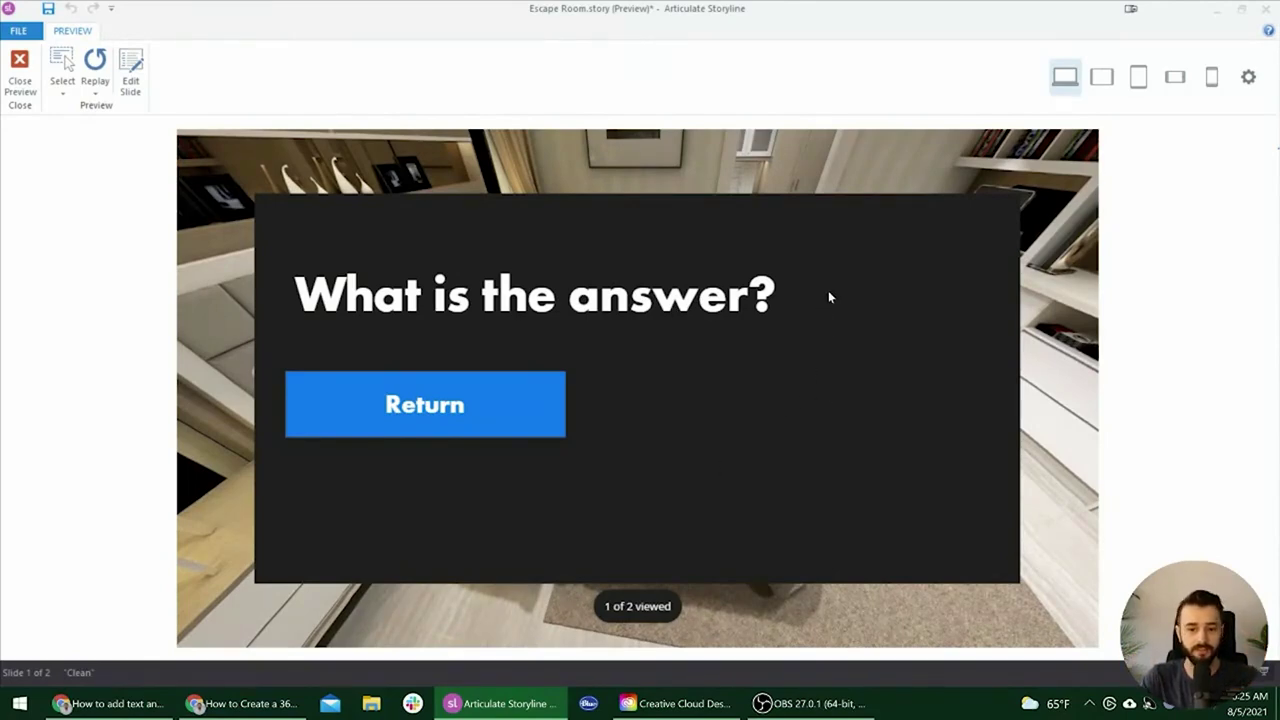
{"action": "left_click", "coordinate": [514, 417]}
{"action": "left_click_drag", "start_coordinate": [626, 422], "coordinate": [473, 521]}
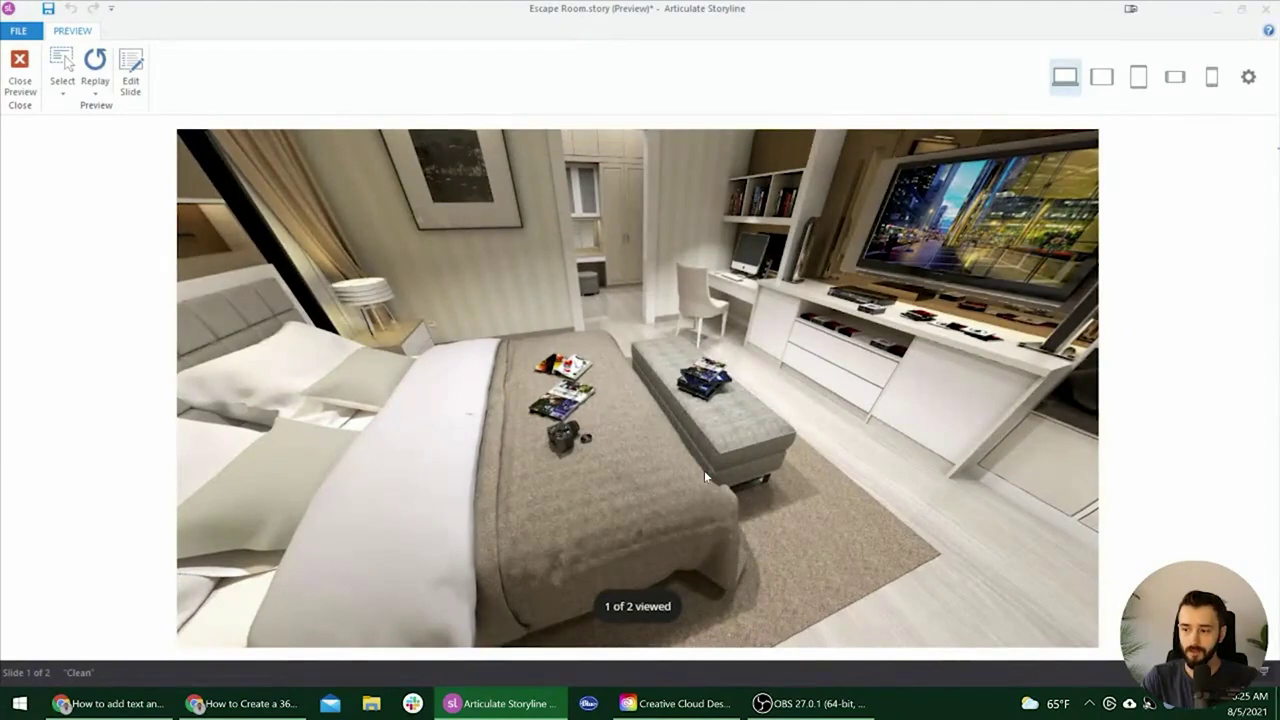
- Look around the previewed room from the bed to the television wall and close the preview
{"action": "key", "text": "alt+Tab"}
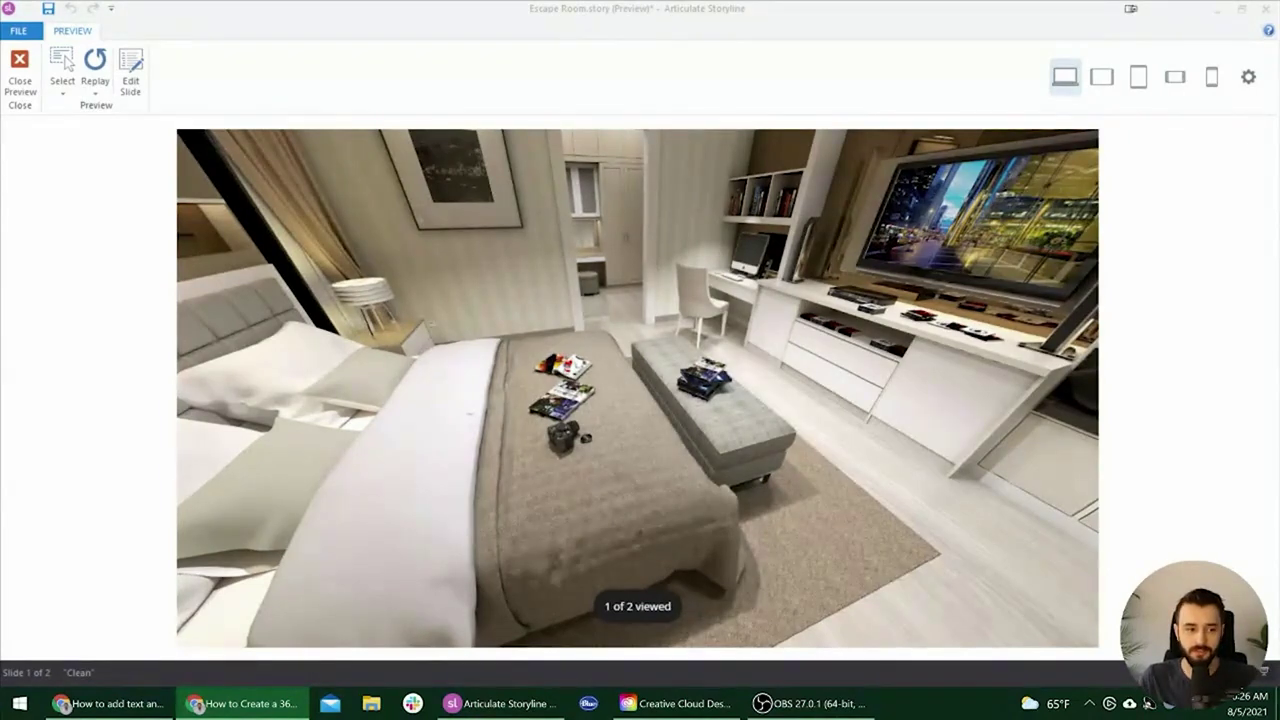
{"action": "left_click", "coordinate": [811, 252]}
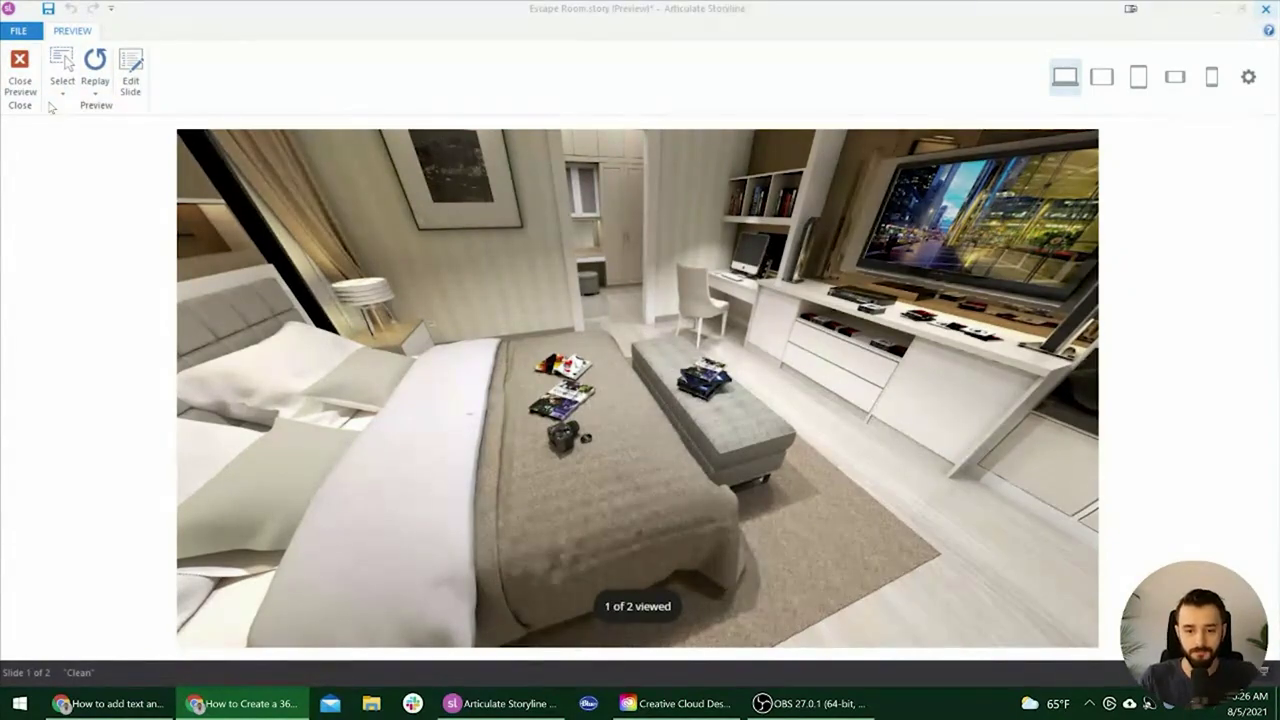
{"action": "left_click_drag", "start_coordinate": [764, 436], "coordinate": [662, 443]}
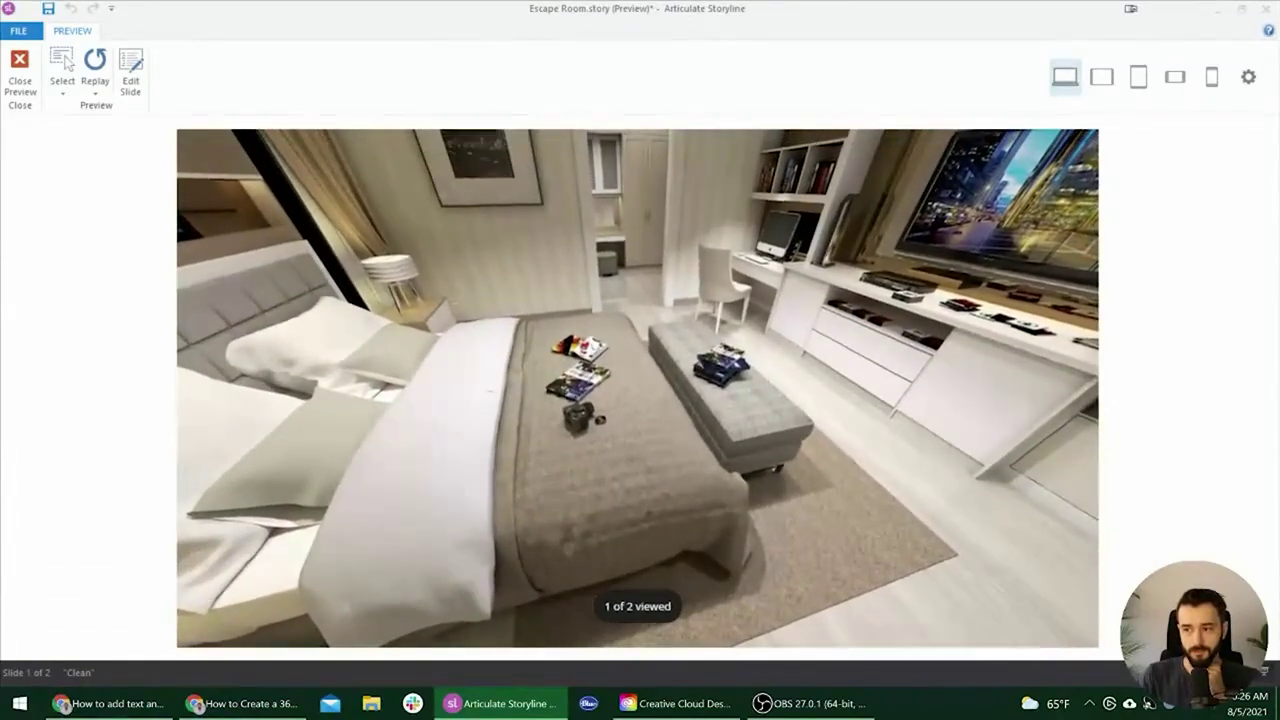
{"action": "key", "text": "alt+Tab"}
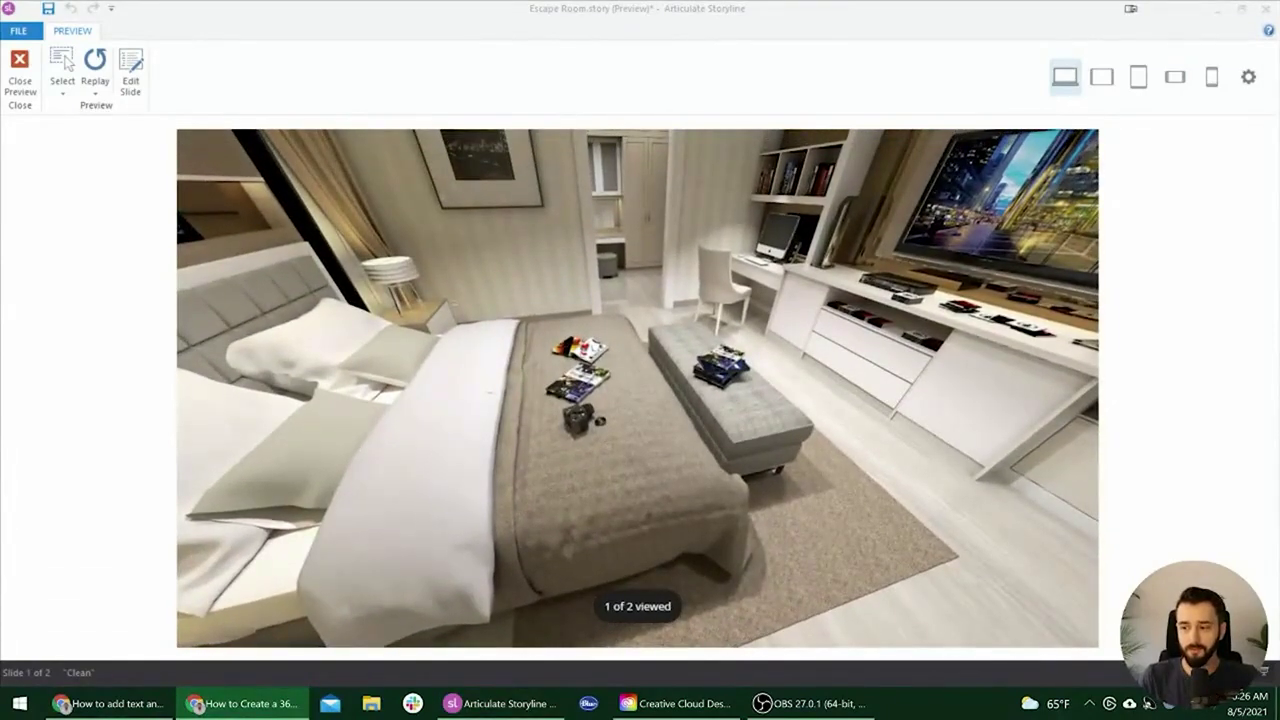
{"action": "left_click_drag", "start_coordinate": [578, 292], "coordinate": [701, 317]}
{"action": "left_click_drag", "start_coordinate": [680, 365], "coordinate": [521, 436]}
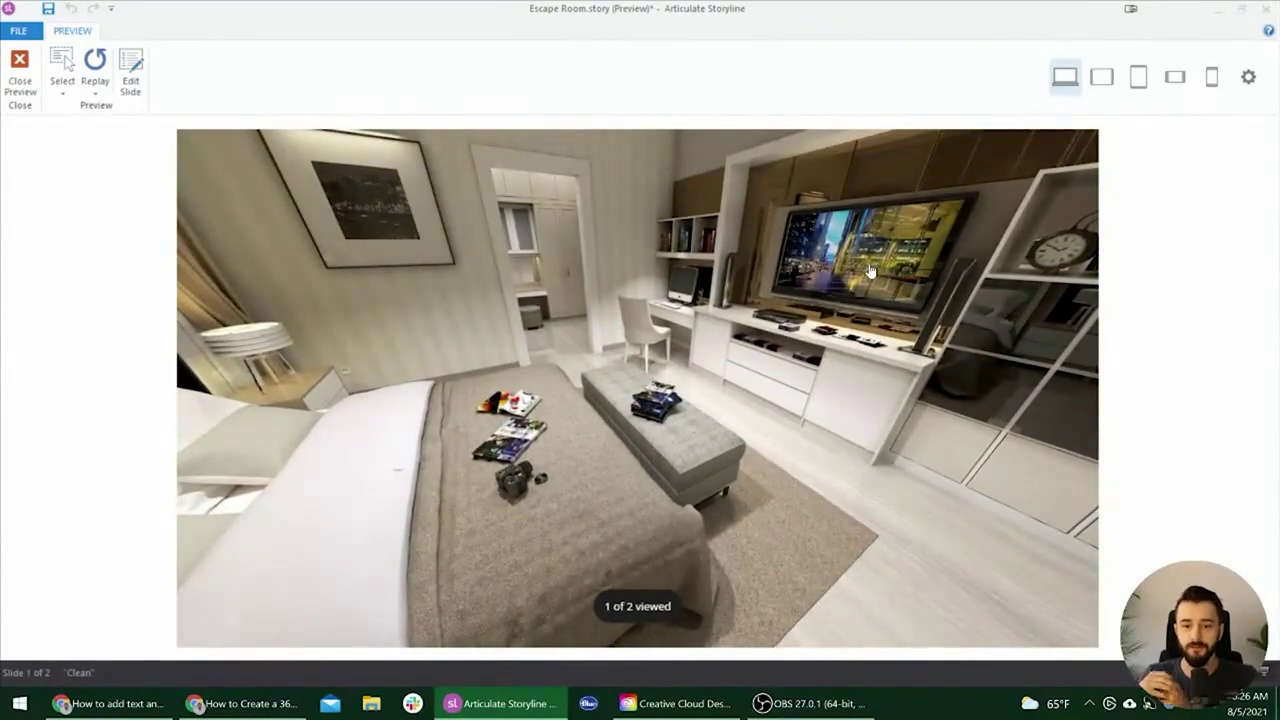
{"action": "left_click", "coordinate": [21, 78]}
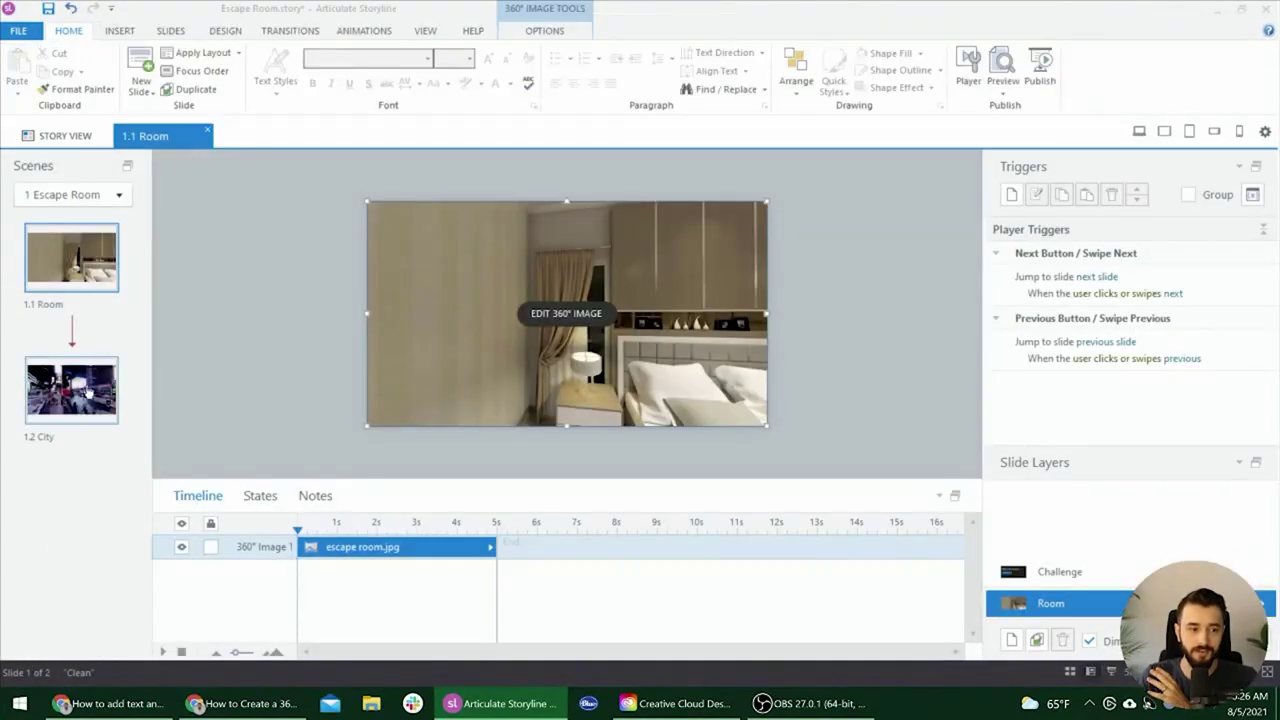
- Preview the escape room from its first scene, follow the television hotspot to the city scene, and close the preview
{"action": "left_click", "coordinate": [88, 390]}
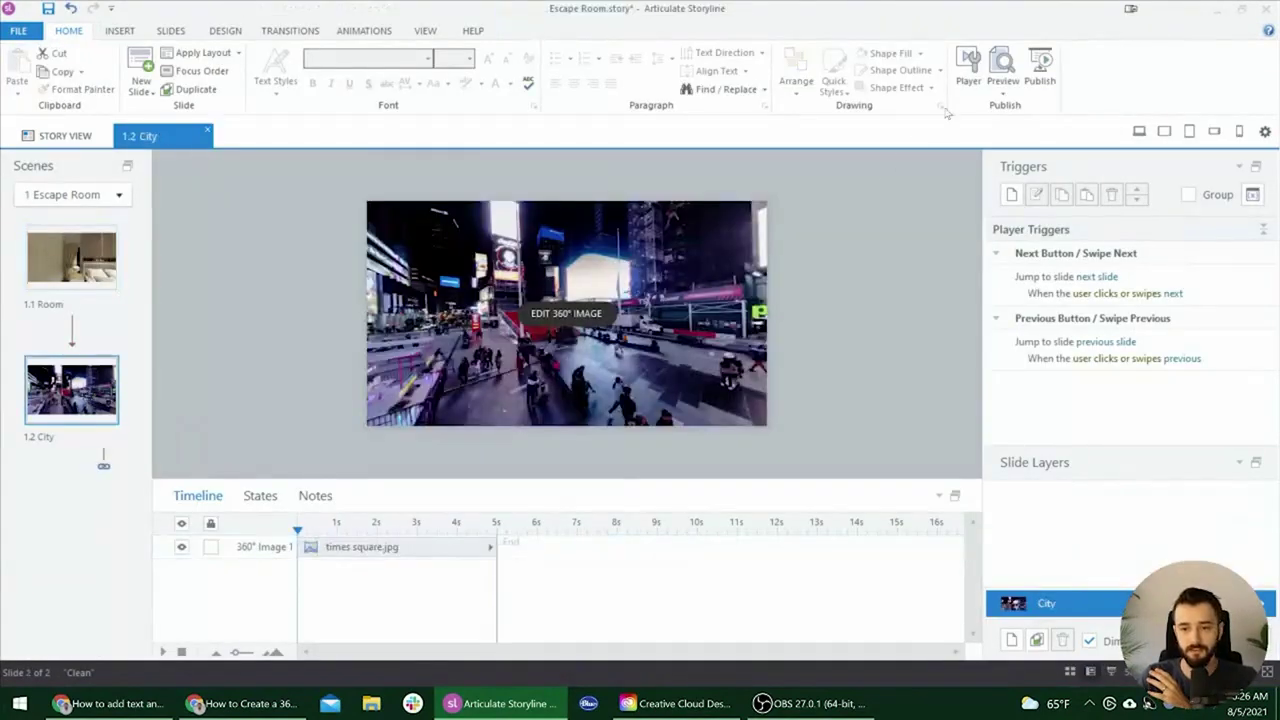
{"action": "left_click", "coordinate": [1001, 92]}
{"action": "left_click", "coordinate": [1051, 163]}
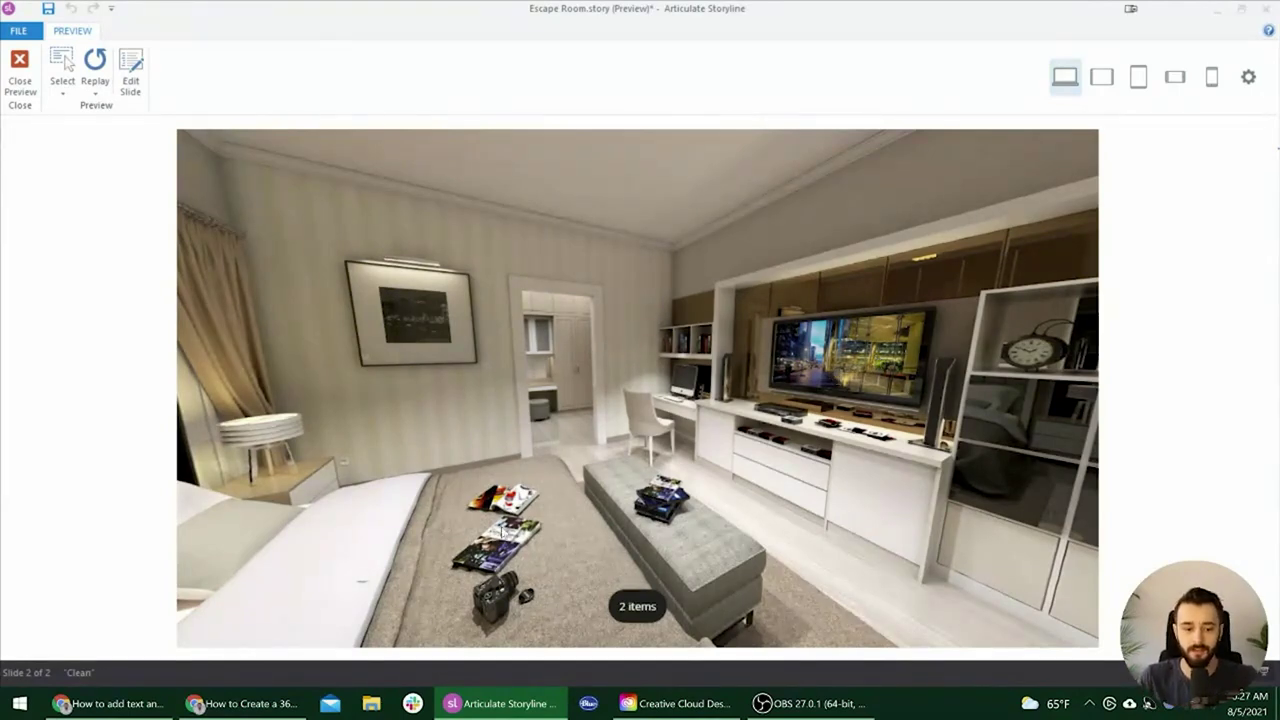
{"action": "left_click_drag", "start_coordinate": [447, 506], "coordinate": [477, 419]}
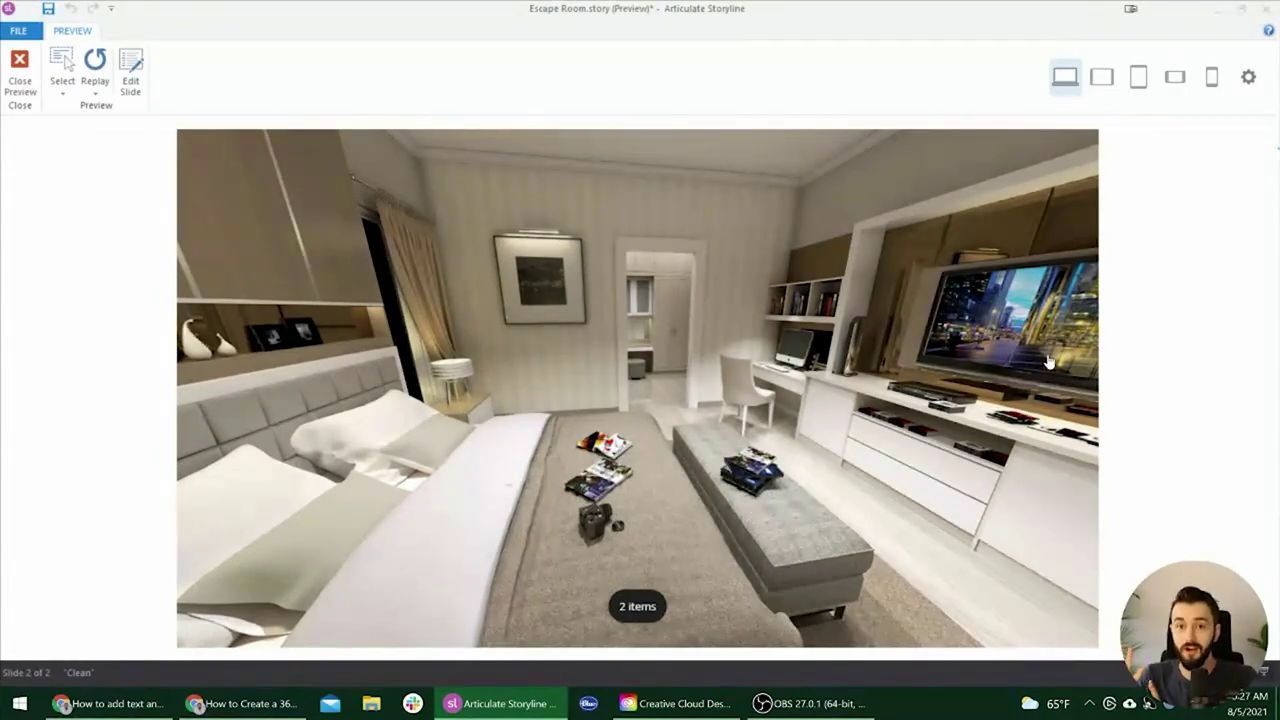
{"action": "left_click", "coordinate": [952, 297]}
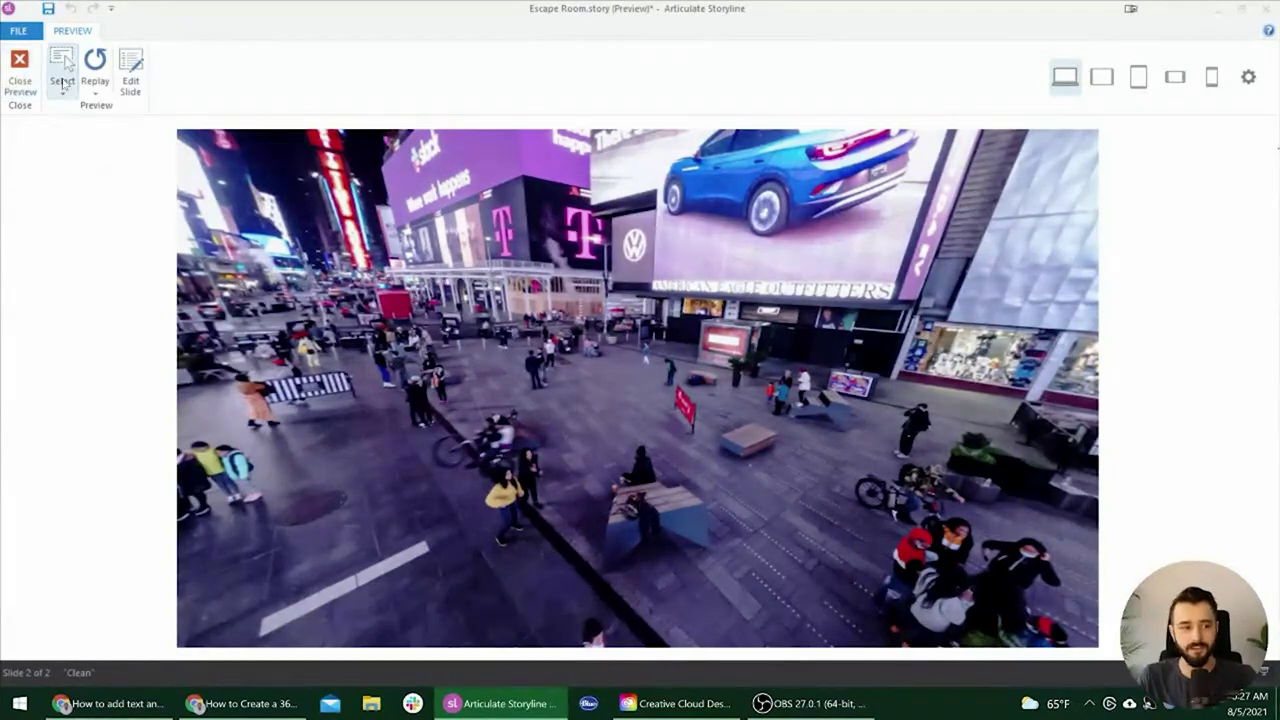
{"action": "left_click", "coordinate": [20, 75]}
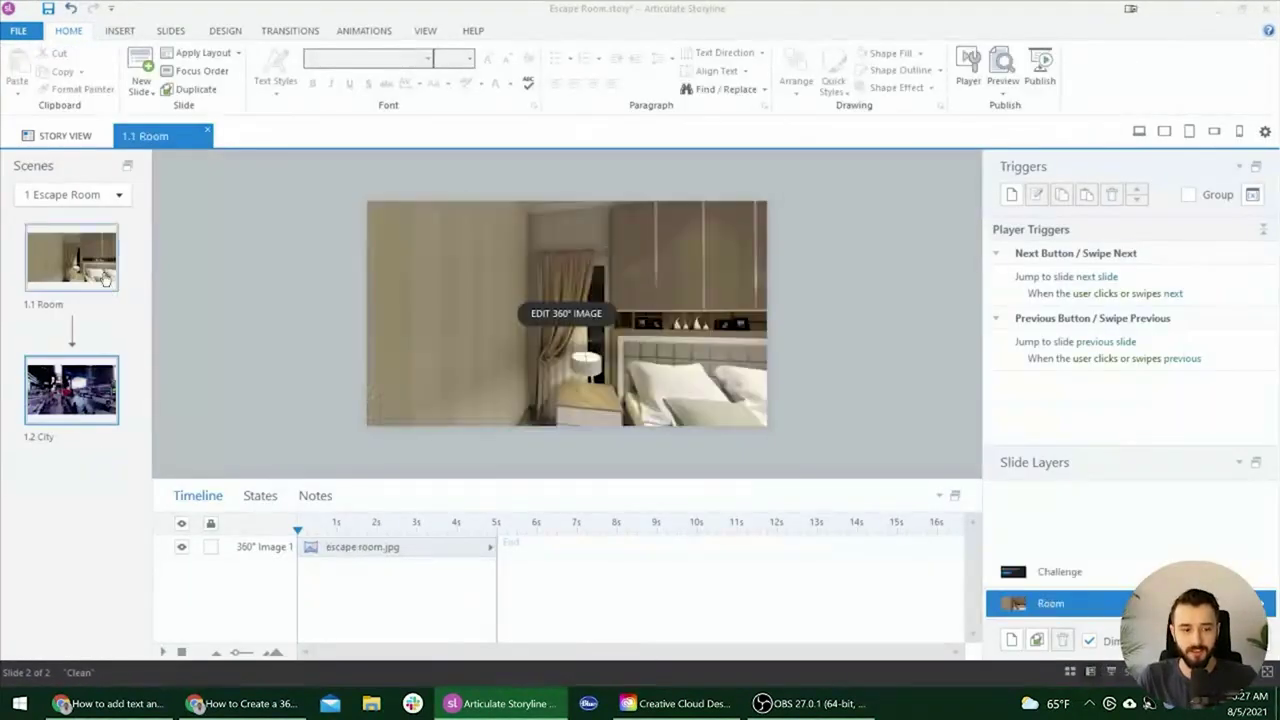
- Preview the Room slide, examine the bed, television wall, shelves and door in the 360° image, and close the preview
{"action": "left_click", "coordinate": [1139, 131]}
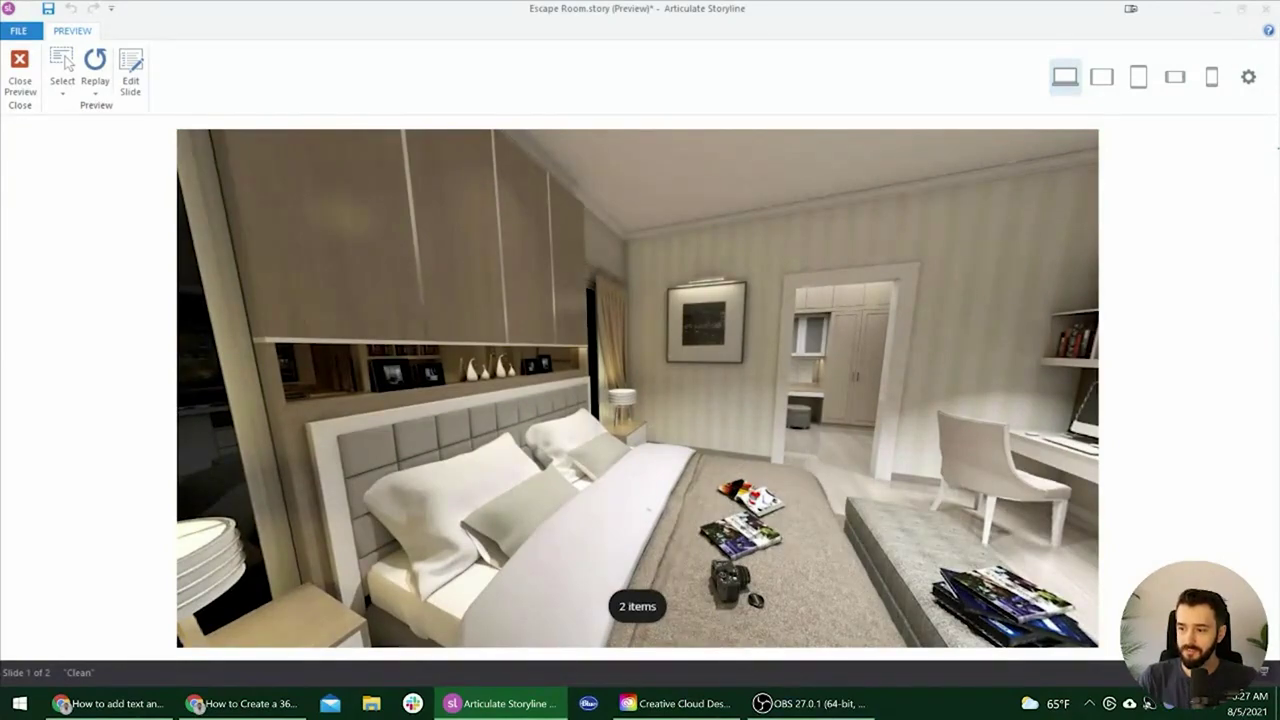
{"action": "left_click_drag", "start_coordinate": [838, 403], "coordinate": [677, 355]}
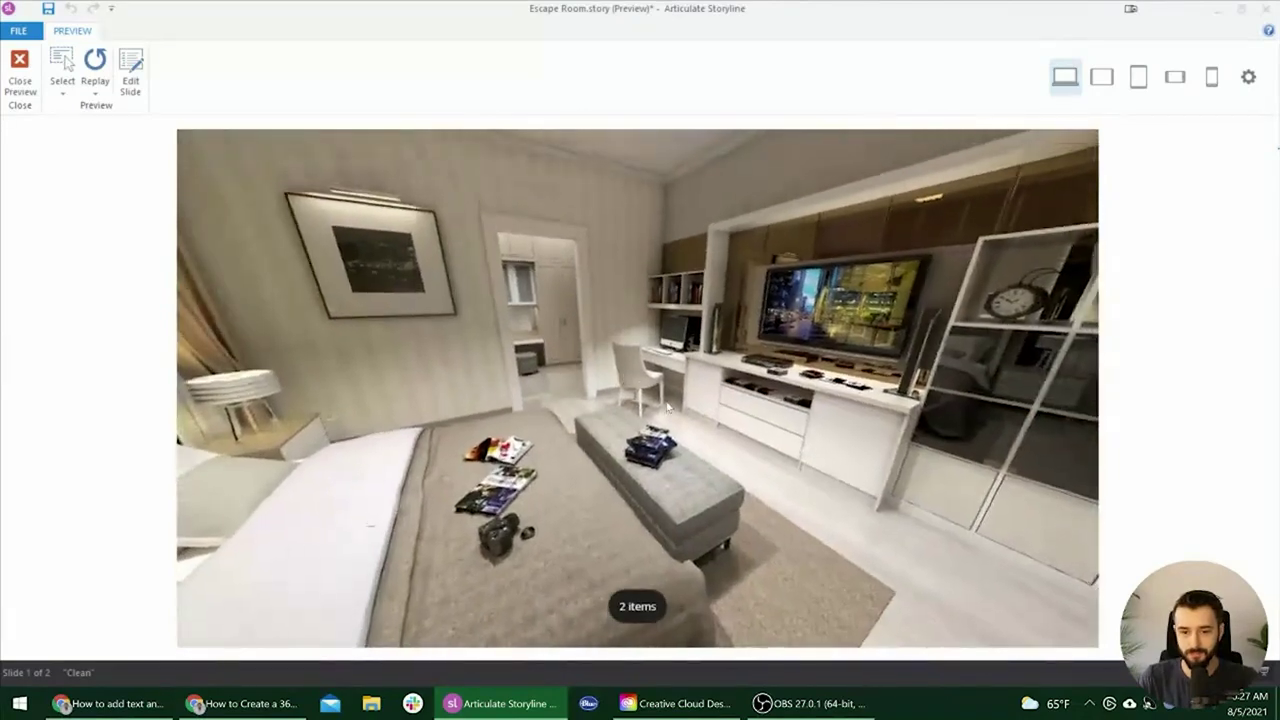
{"action": "left_click_drag", "start_coordinate": [833, 335], "coordinate": [703, 323]}
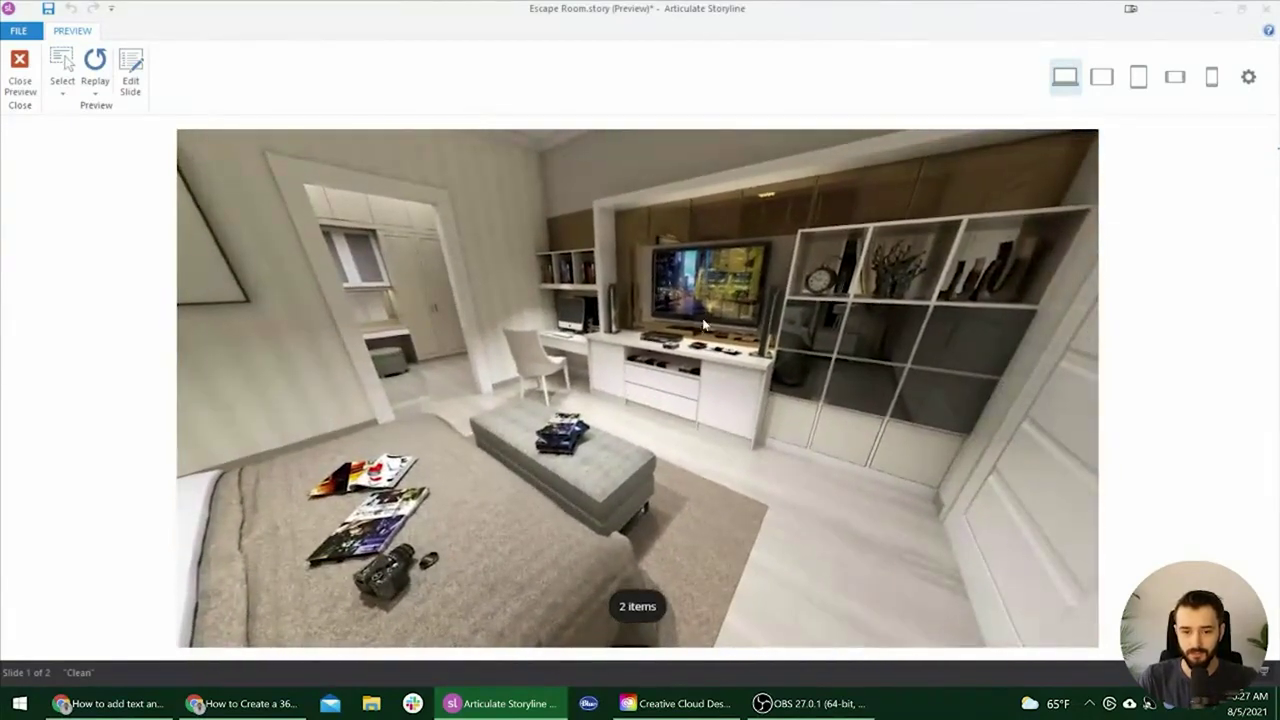
{"action": "left_click_drag", "start_coordinate": [470, 445], "coordinate": [608, 449]}
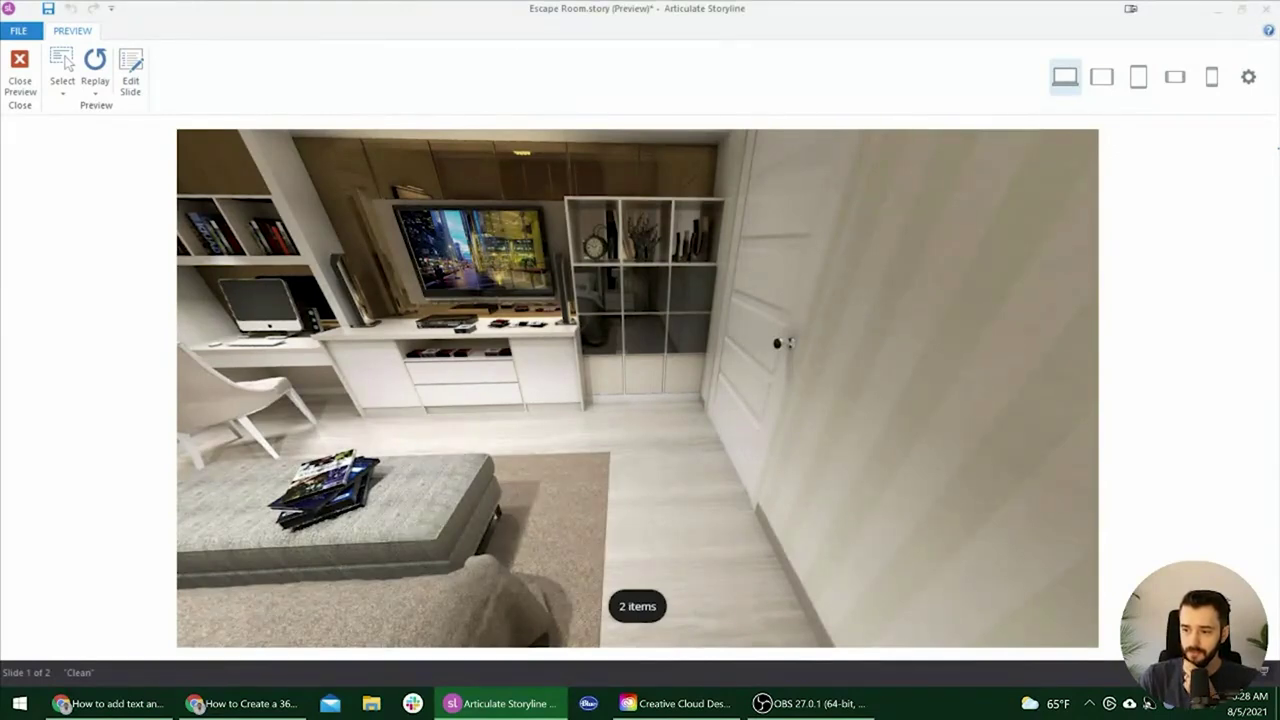
{"action": "left_click_drag", "start_coordinate": [581, 385], "coordinate": [524, 287]}
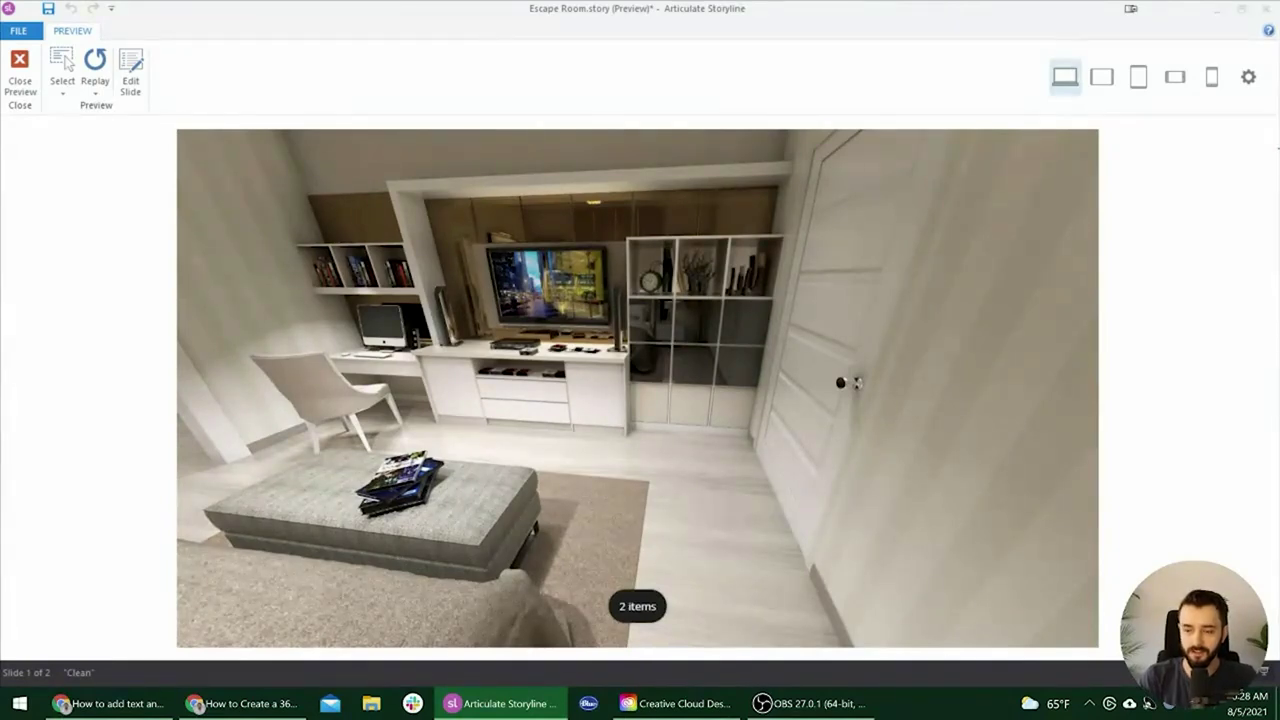
{"action": "left_click_drag", "start_coordinate": [698, 386], "coordinate": [520, 341]}
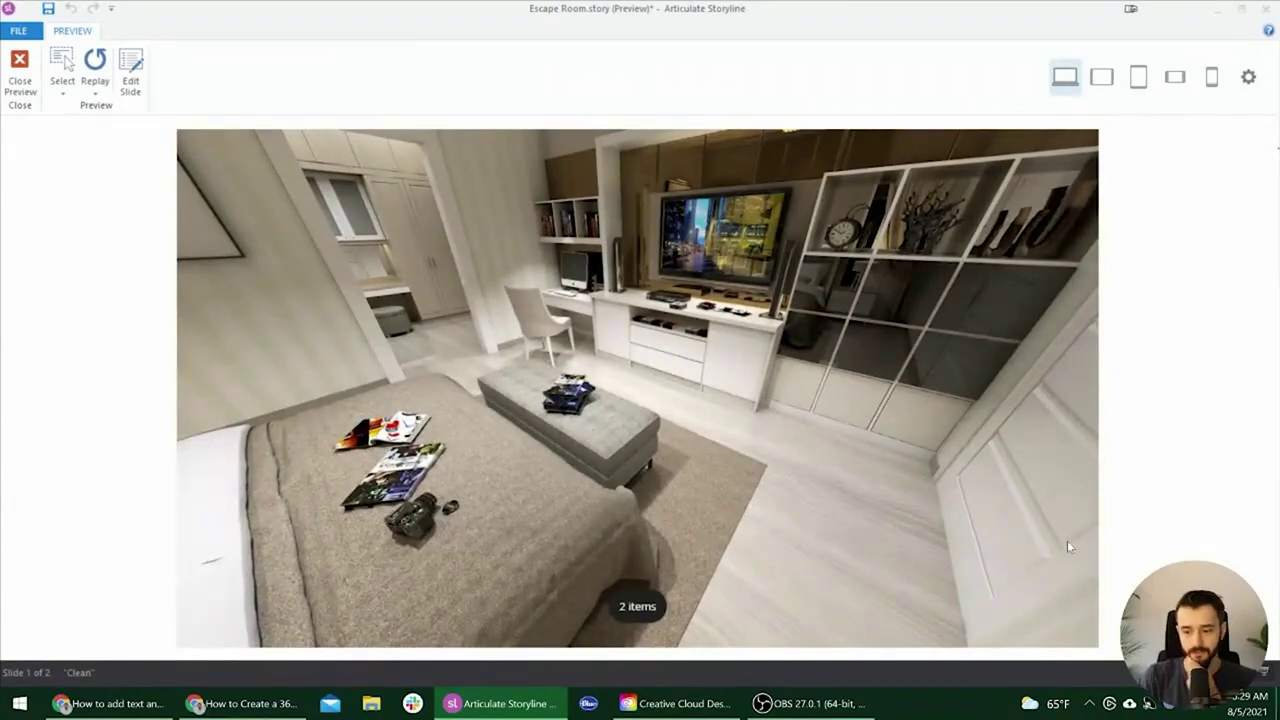
{"action": "left_click_drag", "start_coordinate": [903, 491], "coordinate": [714, 449]}
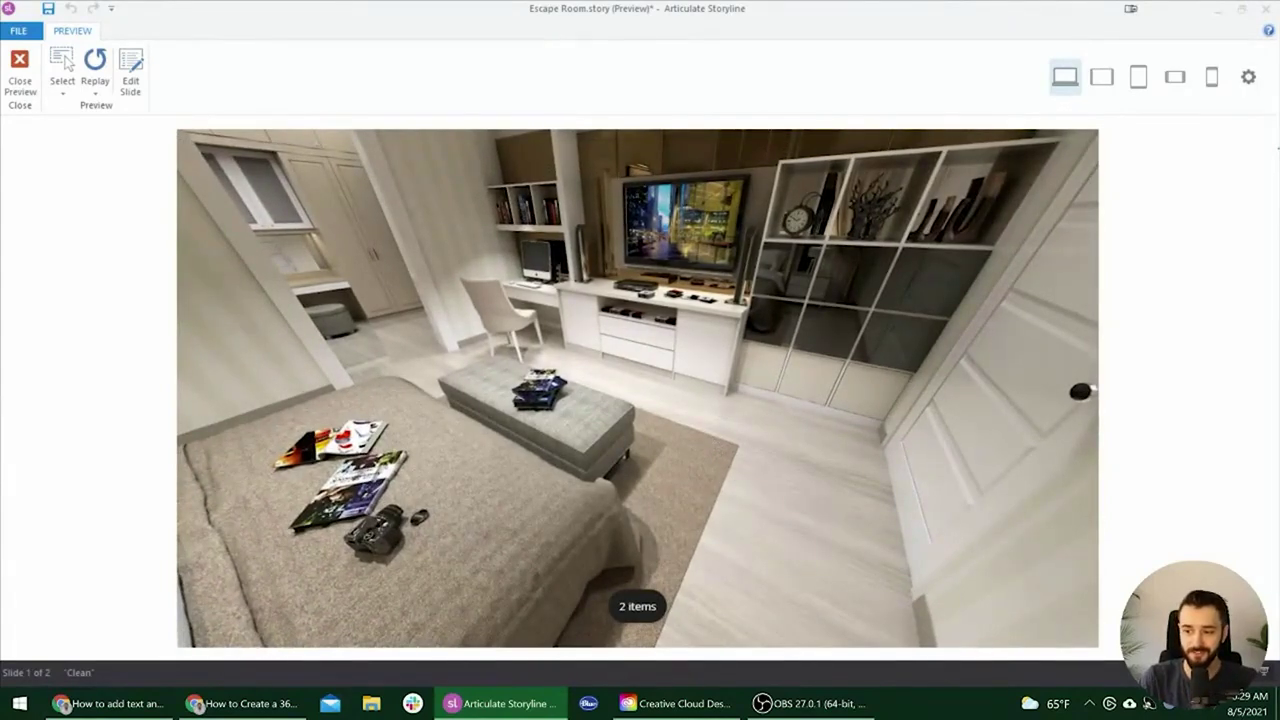
{"action": "left_click_drag", "start_coordinate": [711, 420], "coordinate": [500, 241]}
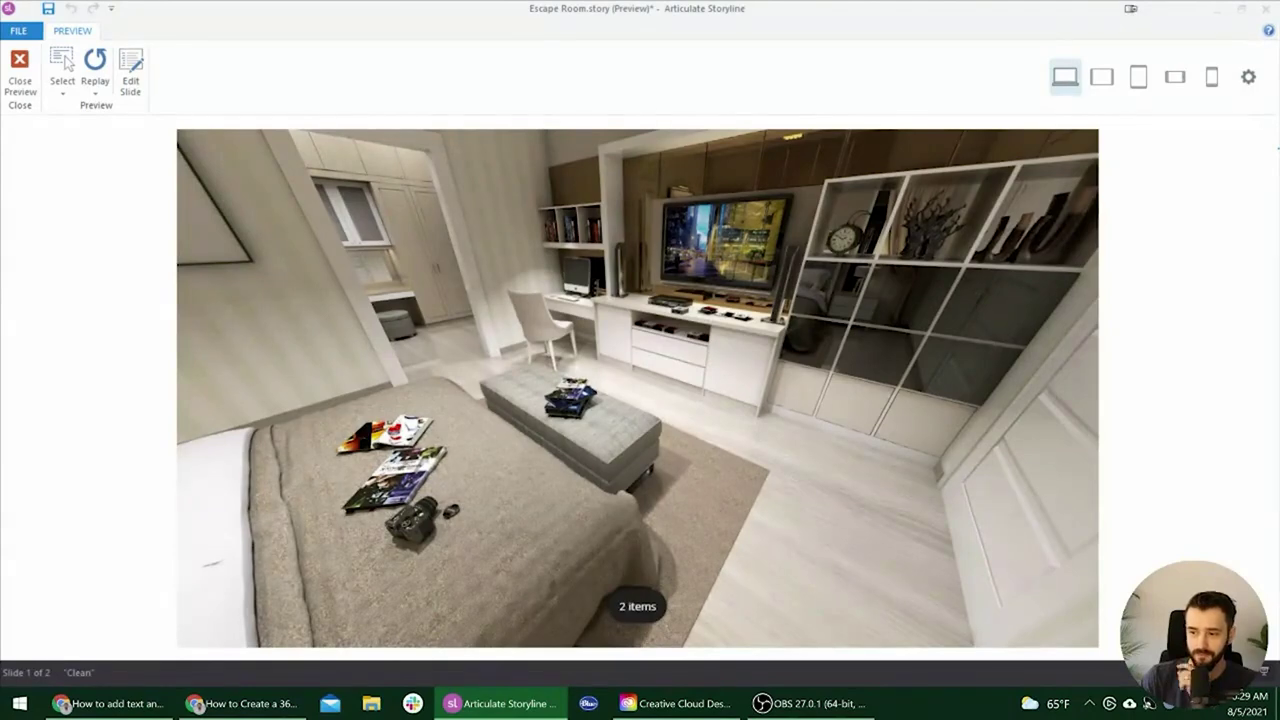
{"action": "key", "text": "alt+Tab"}
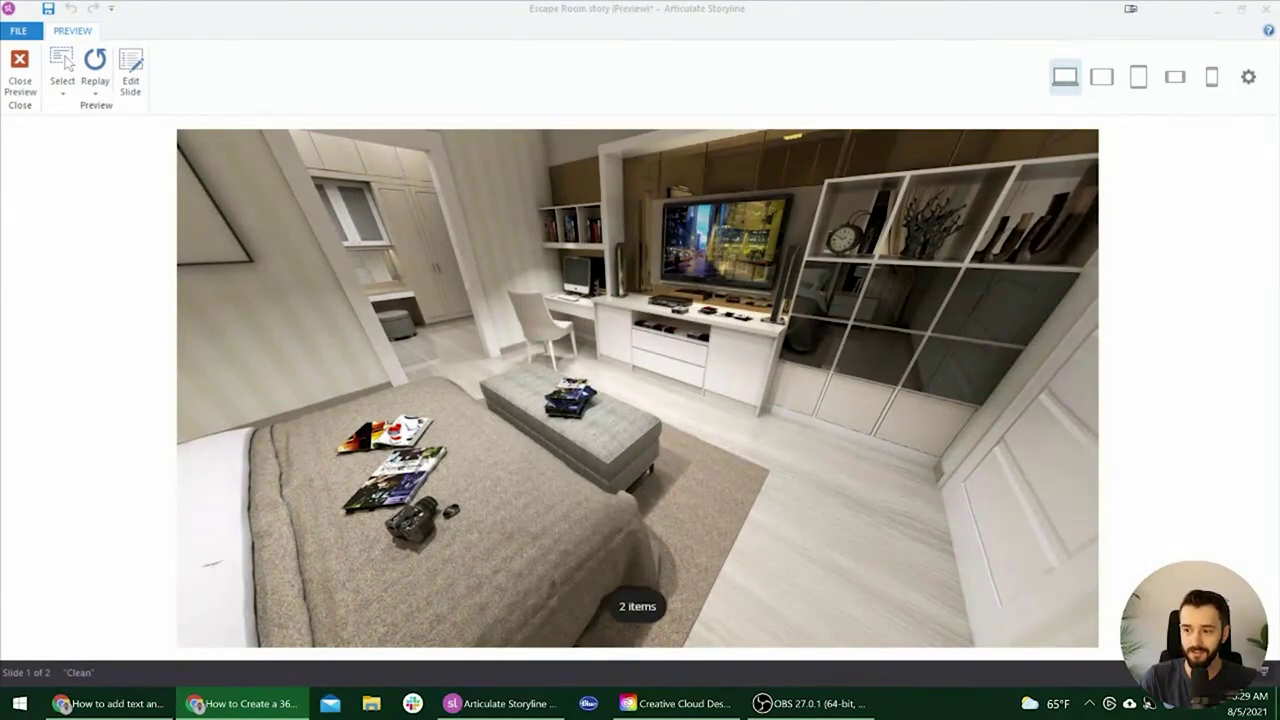
{"action": "left_click_drag", "start_coordinate": [609, 359], "coordinate": [770, 330]}
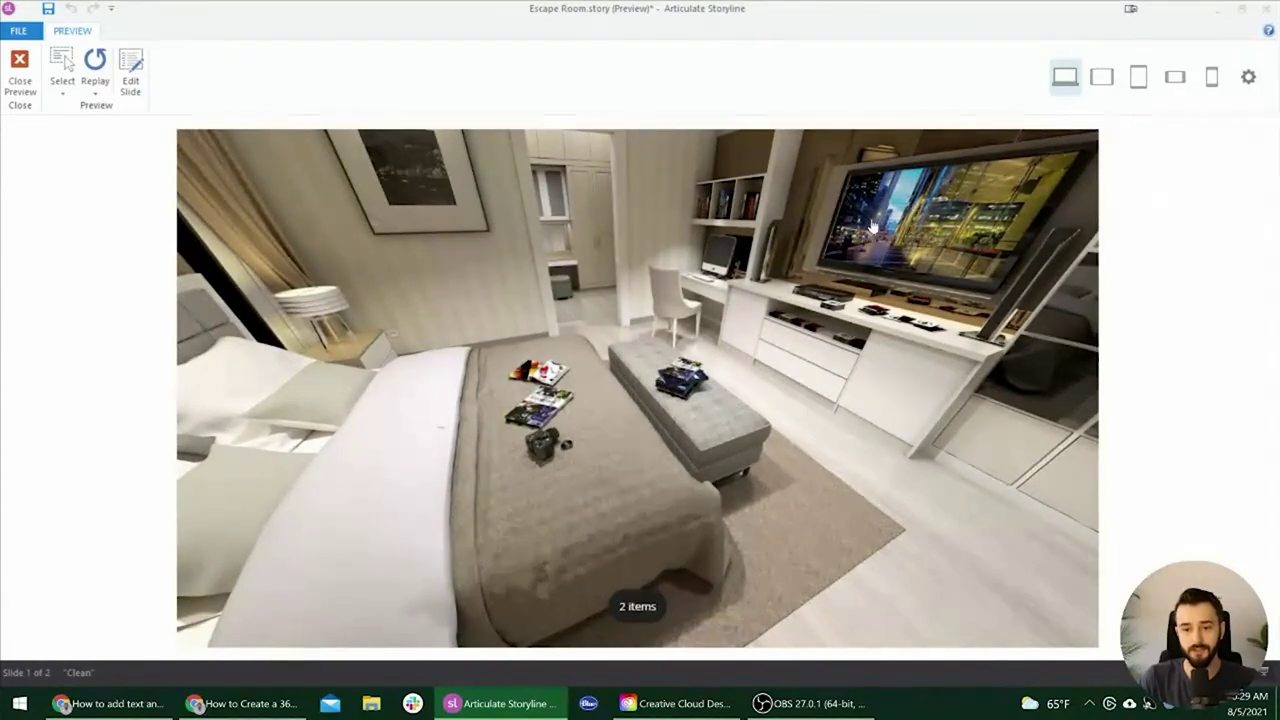
{"action": "left_click_drag", "start_coordinate": [890, 228], "coordinate": [631, 443]}
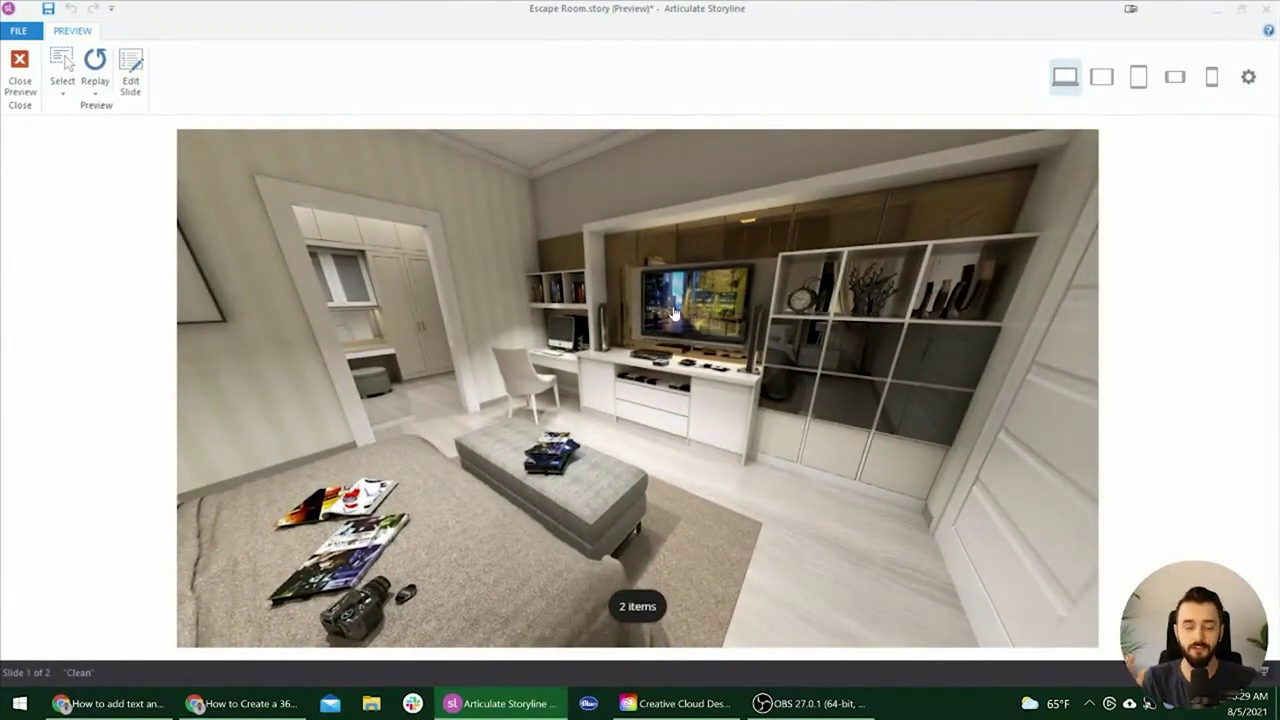
{"action": "left_click_drag", "start_coordinate": [420, 387], "coordinate": [400, 415]}
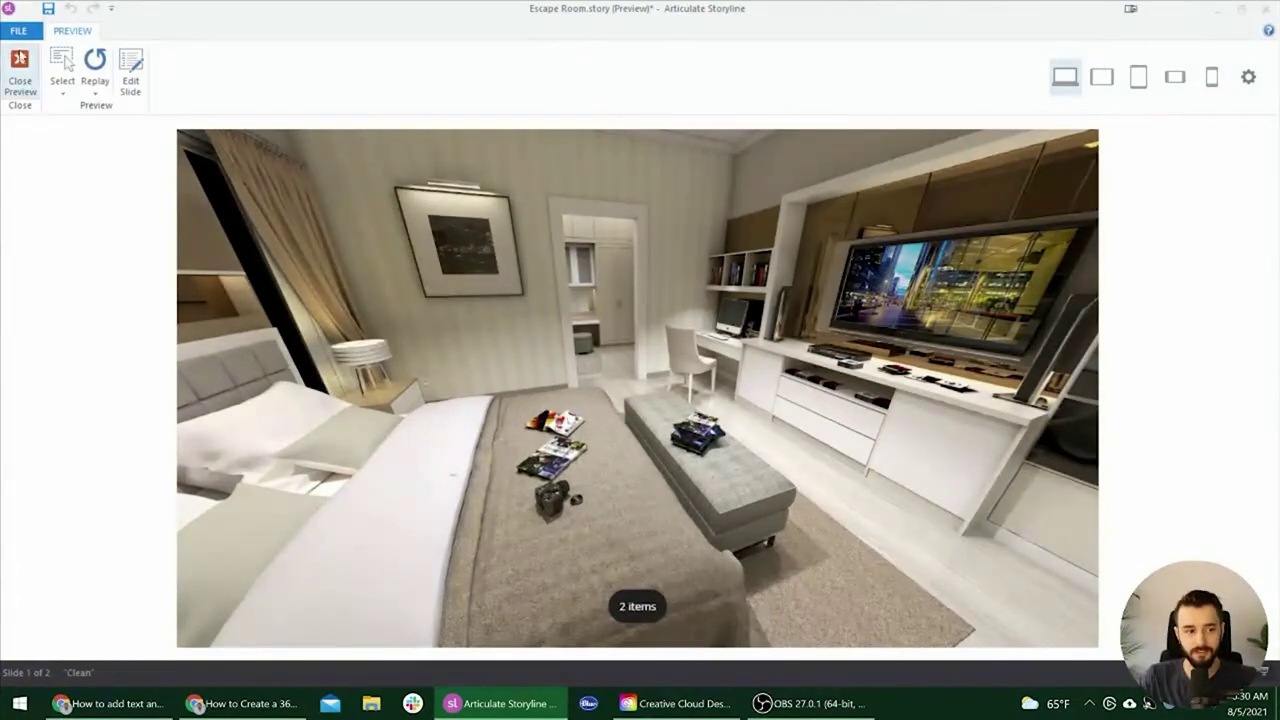
{"action": "left_click", "coordinate": [20, 66]}
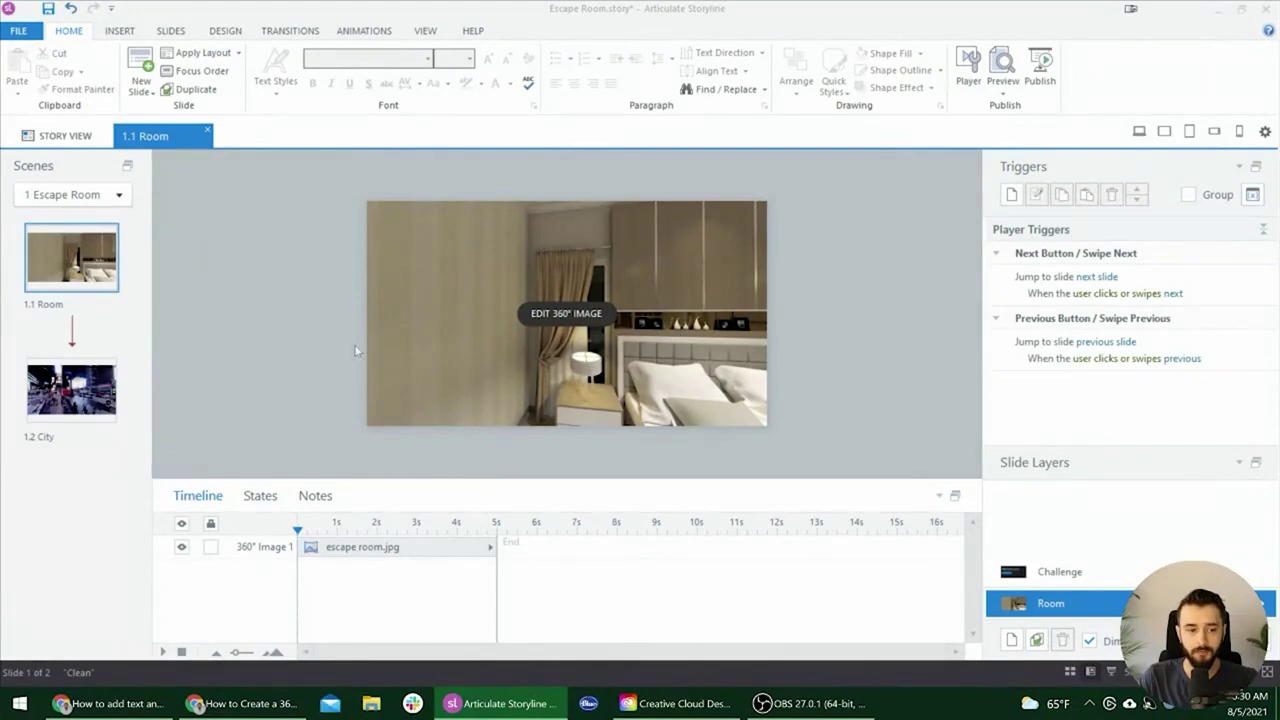
- Review the project variables for the 360° images, examine the 360Image1 total and visited items entries, and close the list without changes
{"action": "left_click", "coordinate": [389, 331]}
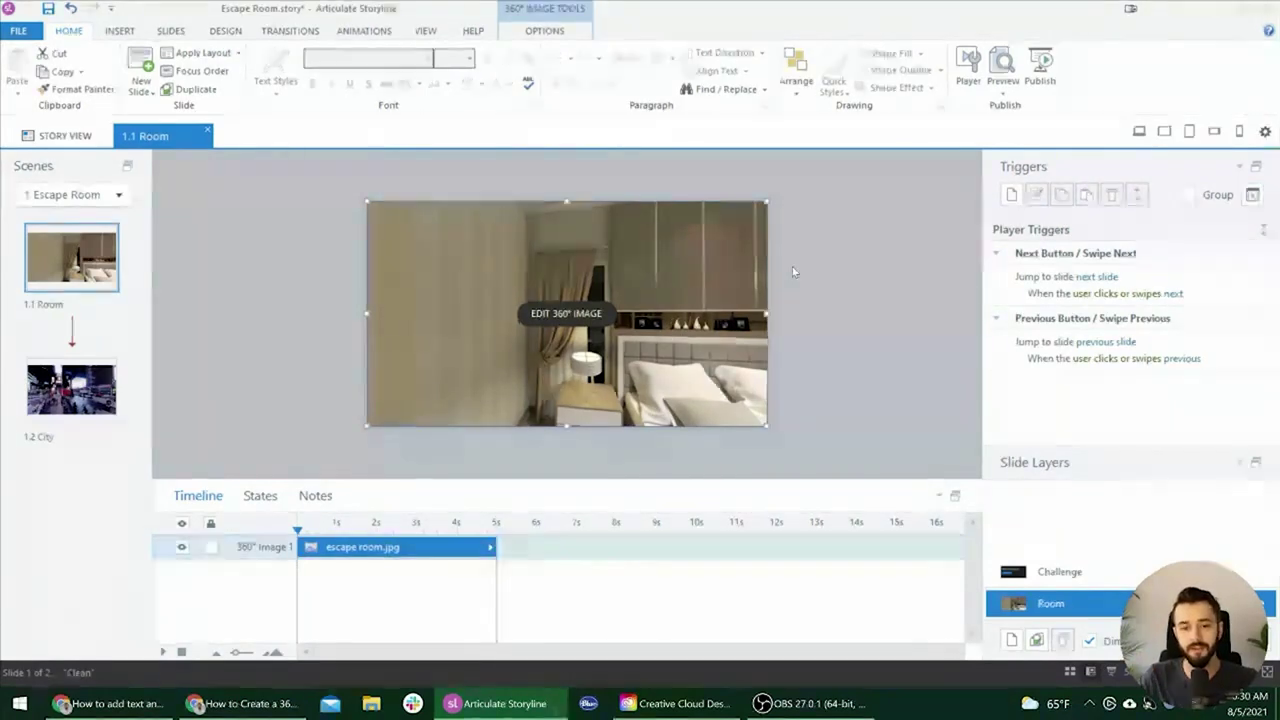
{"action": "left_click", "coordinate": [1252, 194]}
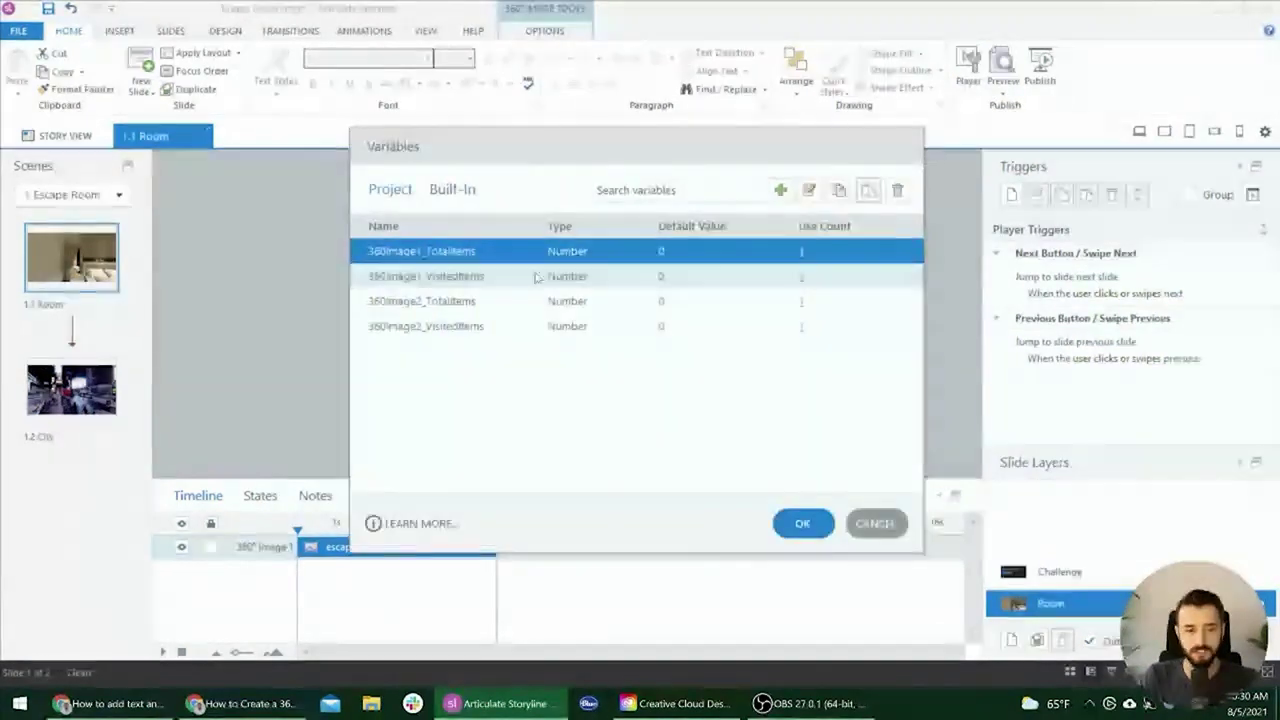
{"action": "left_click", "coordinate": [430, 276]}
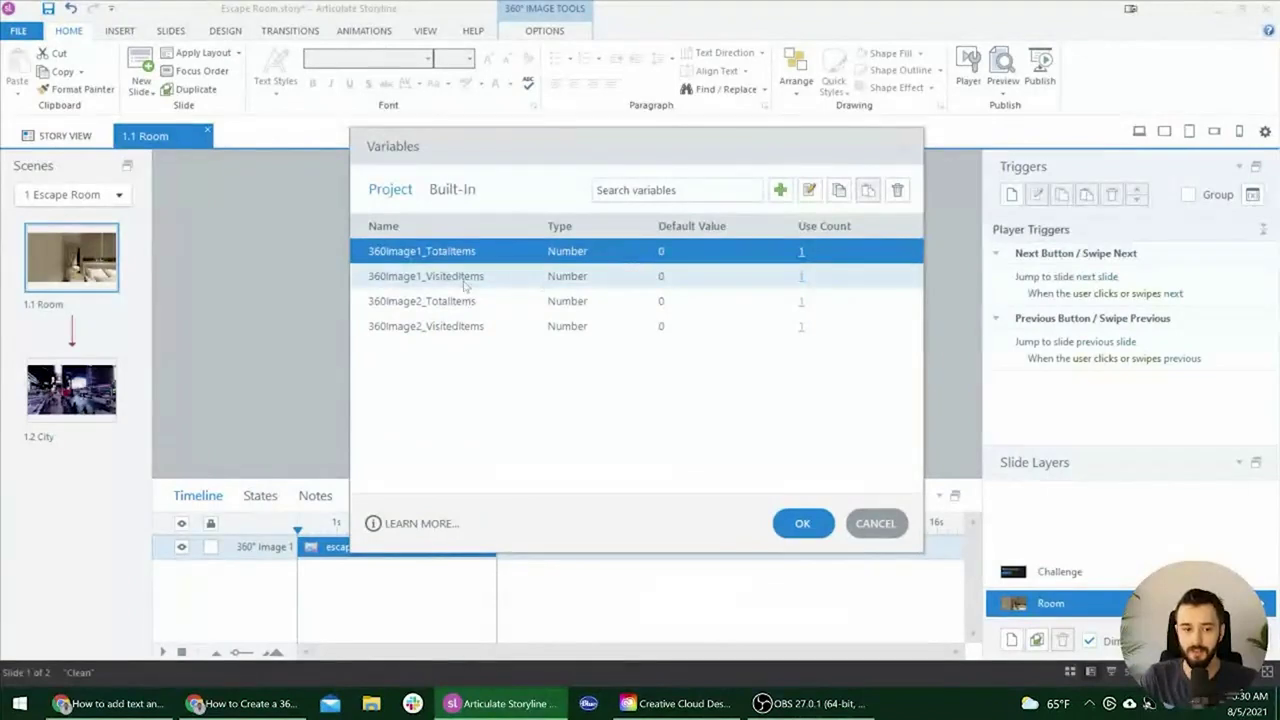
{"action": "left_click", "coordinate": [430, 276]}
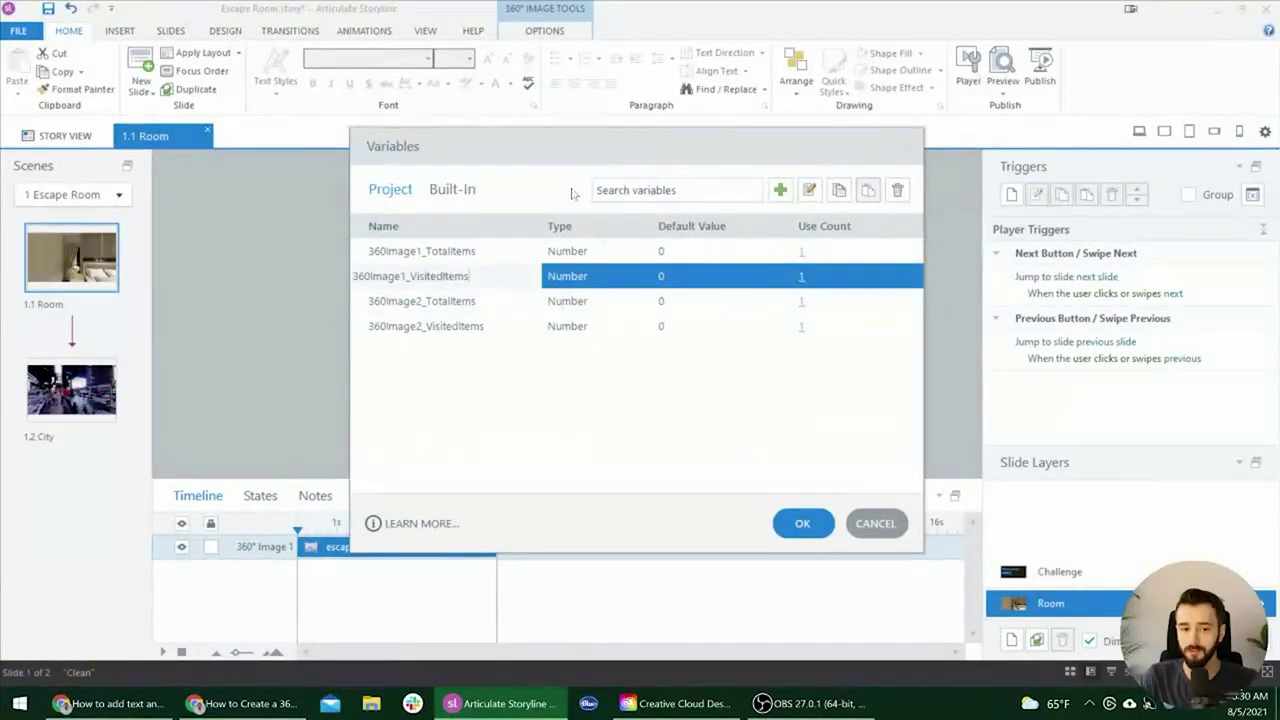
{"action": "left_click", "coordinate": [632, 252]}
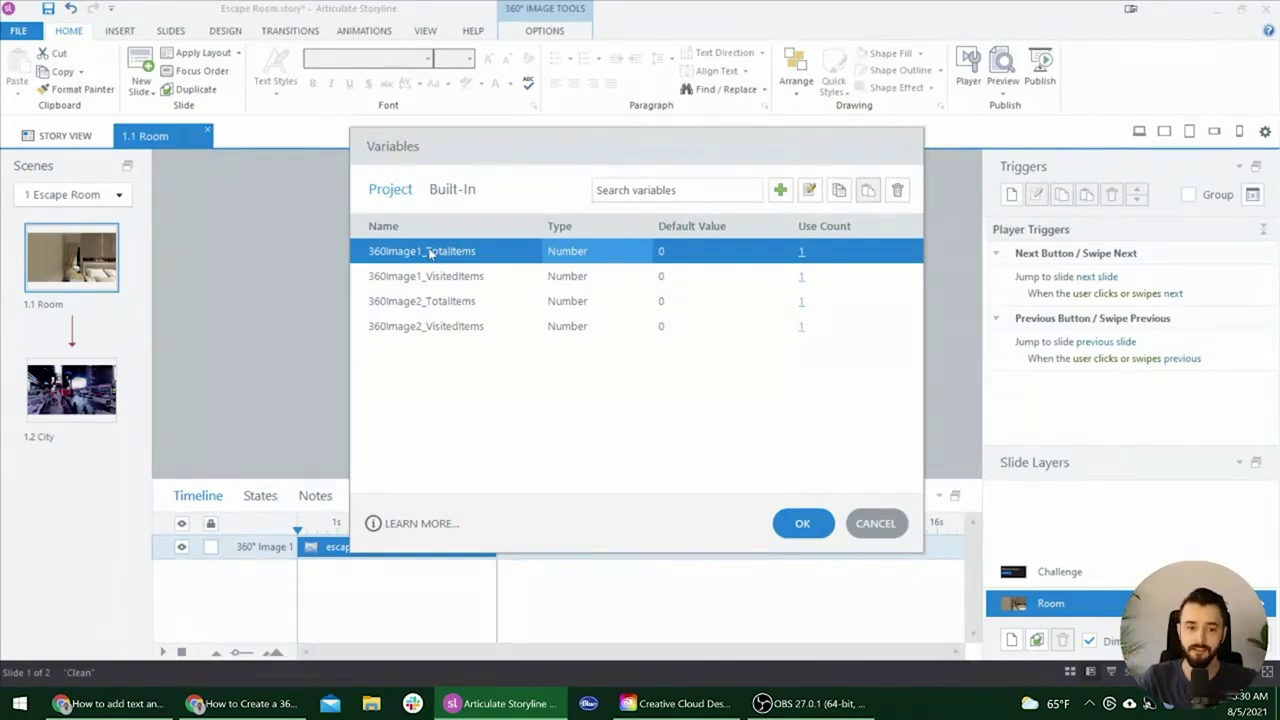
{"action": "left_click", "coordinate": [875, 523]}
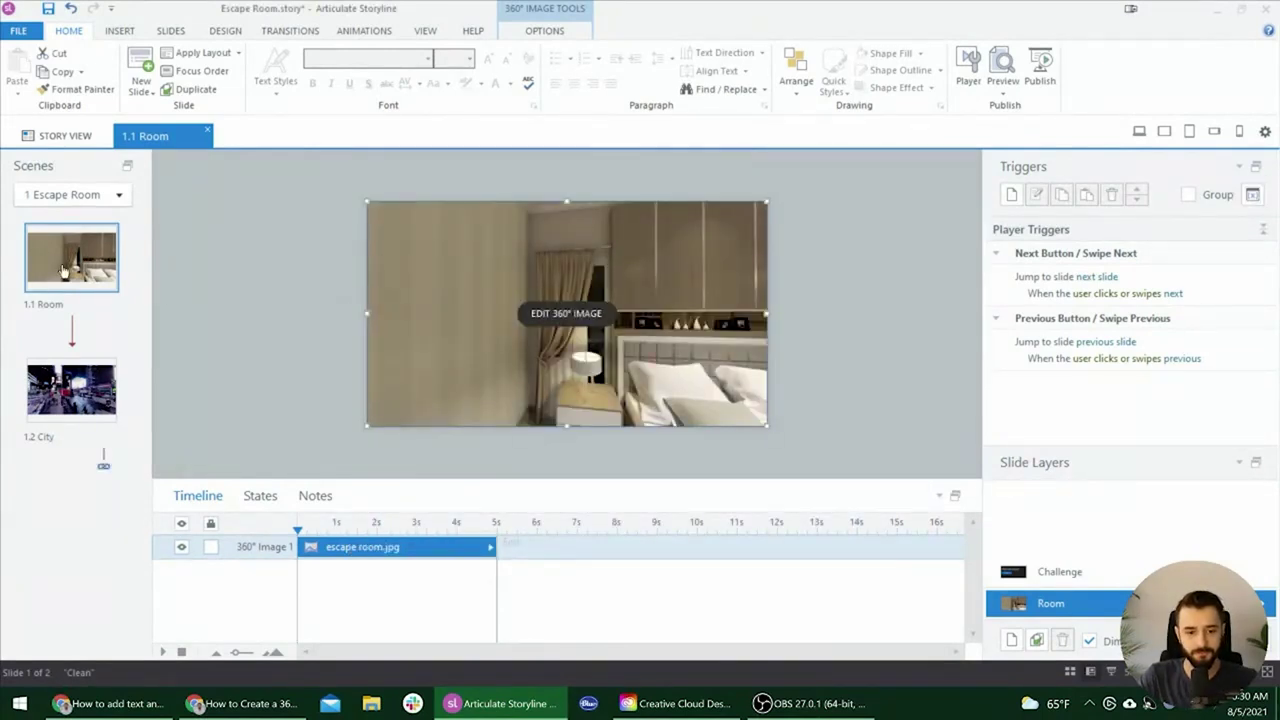
- Open the Room slide's 360° image for editing, look across the bed, and check the project variables without changing them
{"action": "left_click", "coordinate": [566, 313]}
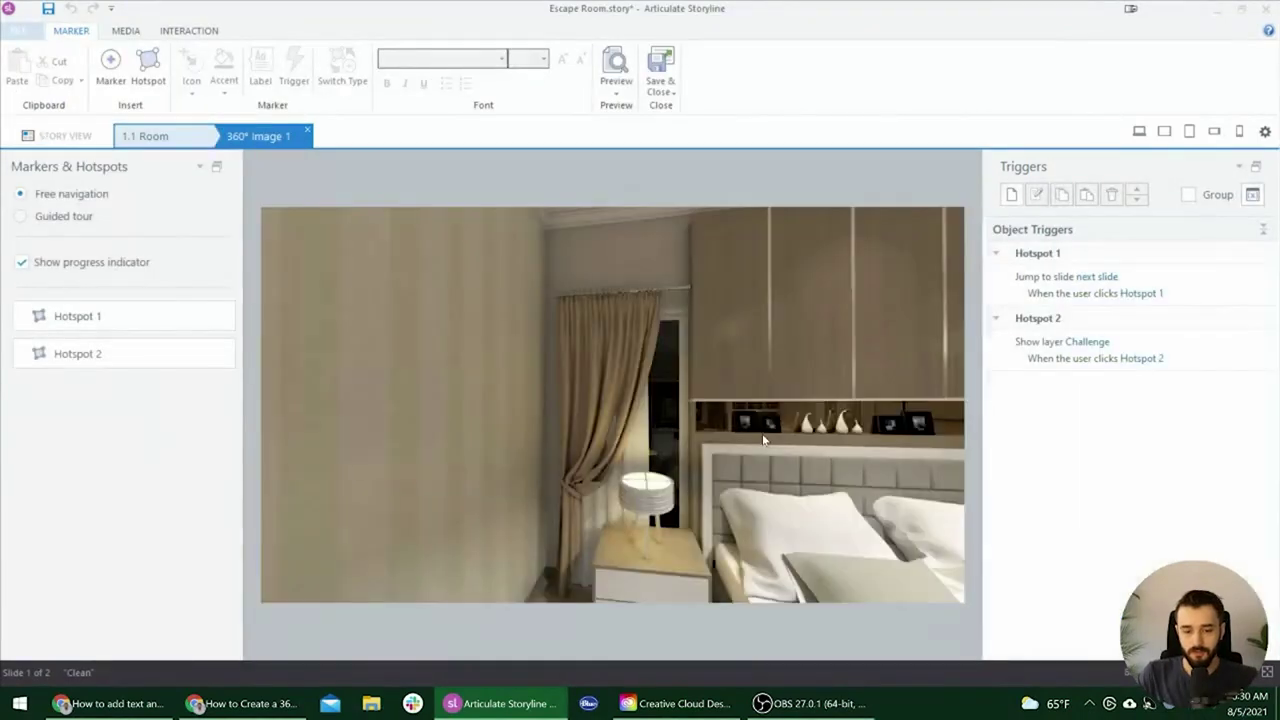
{"action": "left_click_drag", "start_coordinate": [773, 447], "coordinate": [580, 362]}
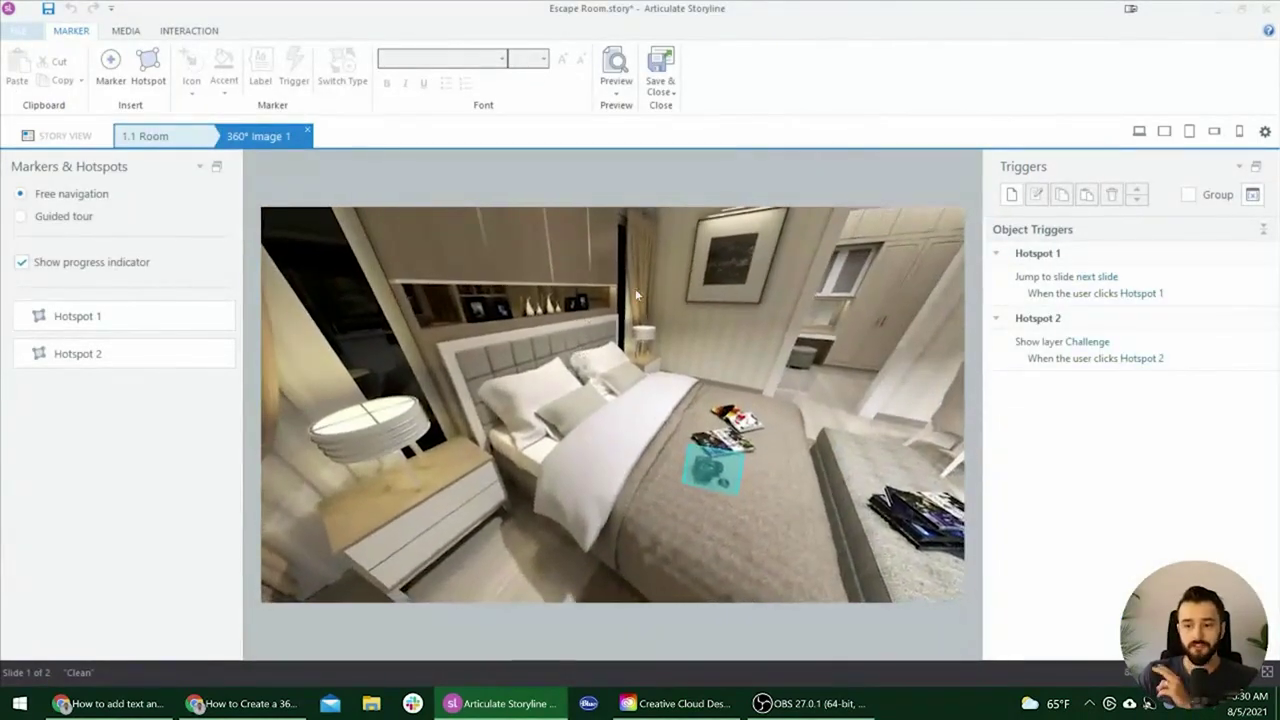
{"action": "left_click_drag", "start_coordinate": [694, 260], "coordinate": [532, 320]}
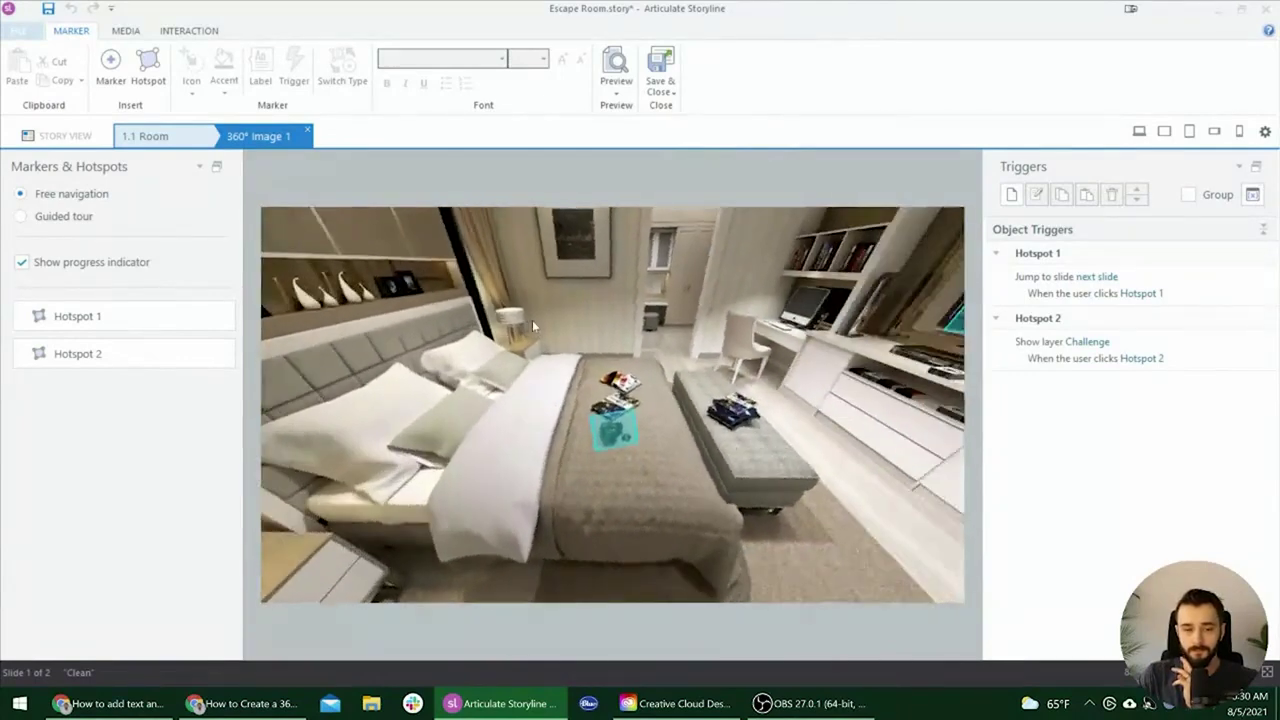
{"action": "left_click", "coordinate": [1252, 194]}
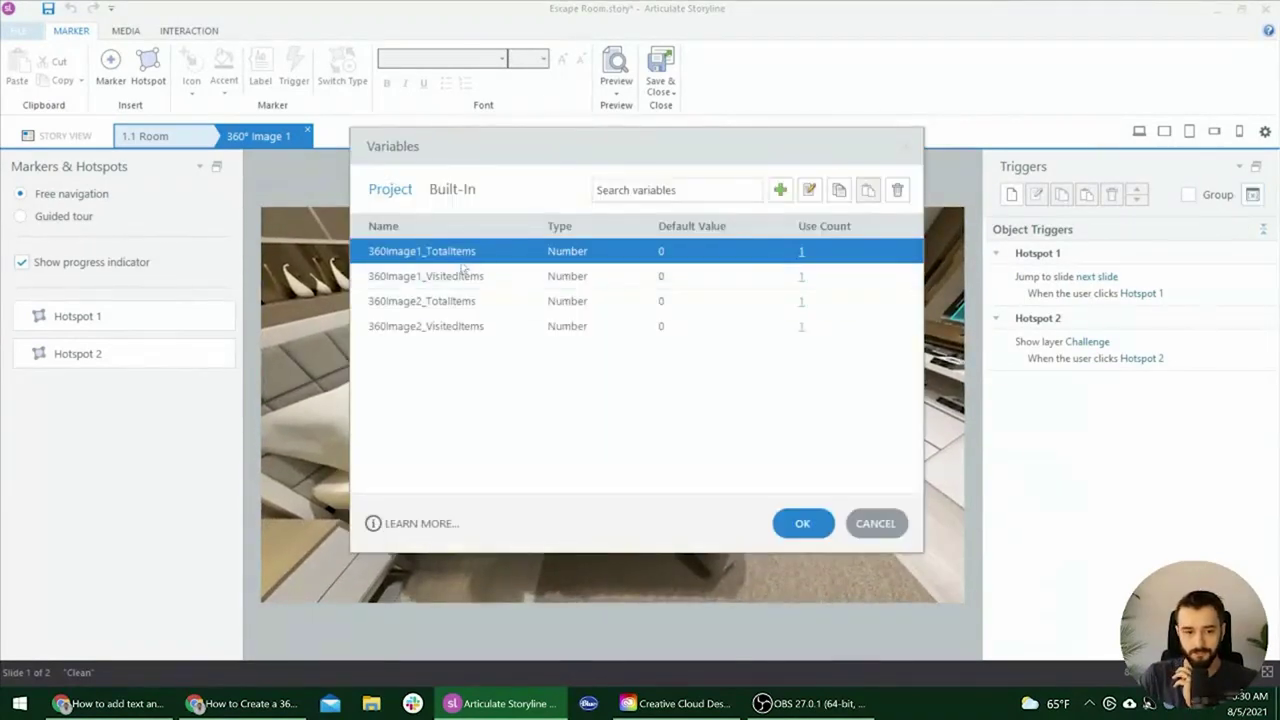
{"action": "left_click", "coordinate": [878, 525]}
- Inspect the television and camera hotspots in the 360° image and compare them with the 360Image1_VisitedItems variable
{"action": "left_click_drag", "start_coordinate": [650, 337], "coordinate": [459, 349]}
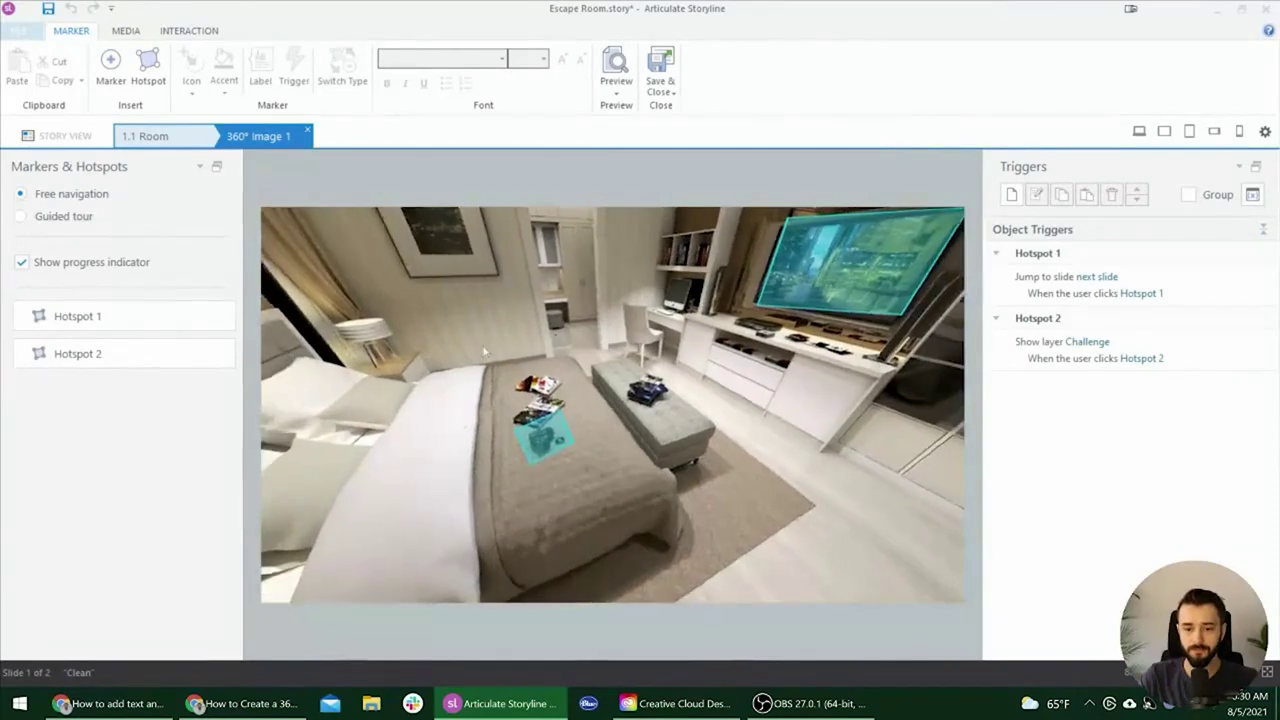
{"action": "left_click", "coordinate": [841, 276]}
{"action": "left_click", "coordinate": [523, 442]}
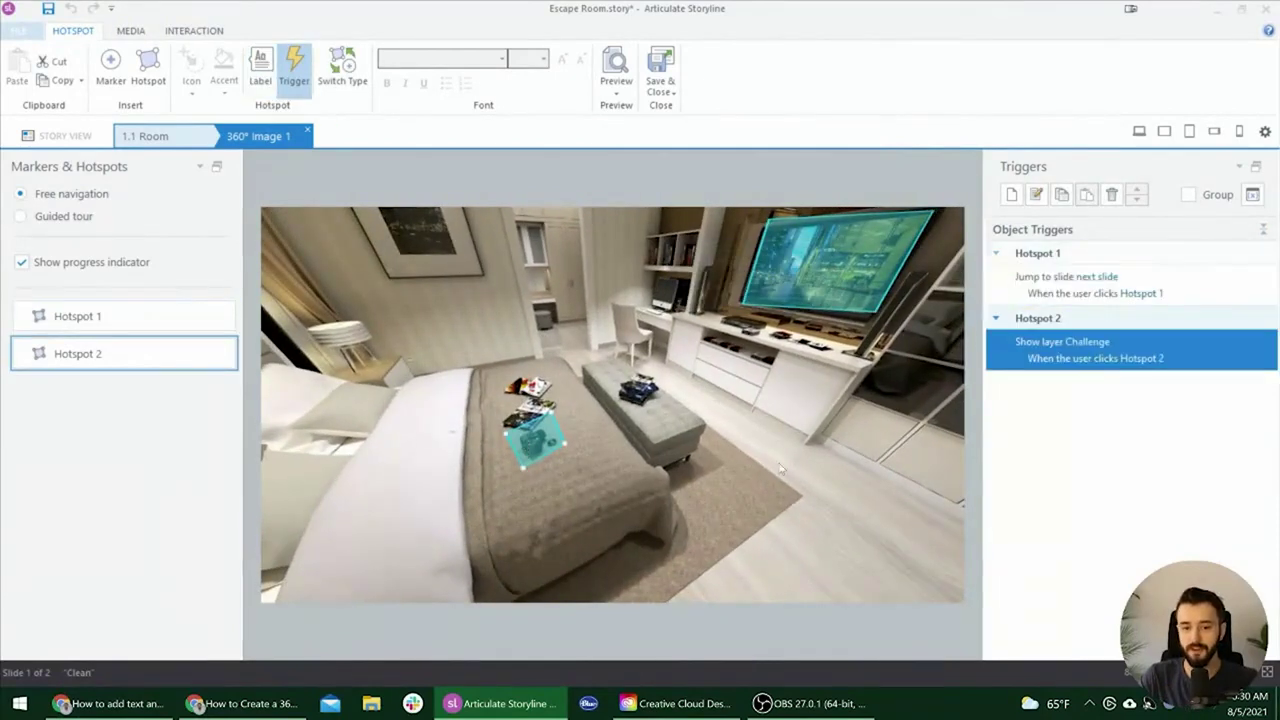
{"action": "left_click", "coordinate": [1252, 195]}
{"action": "left_click", "coordinate": [505, 278]}
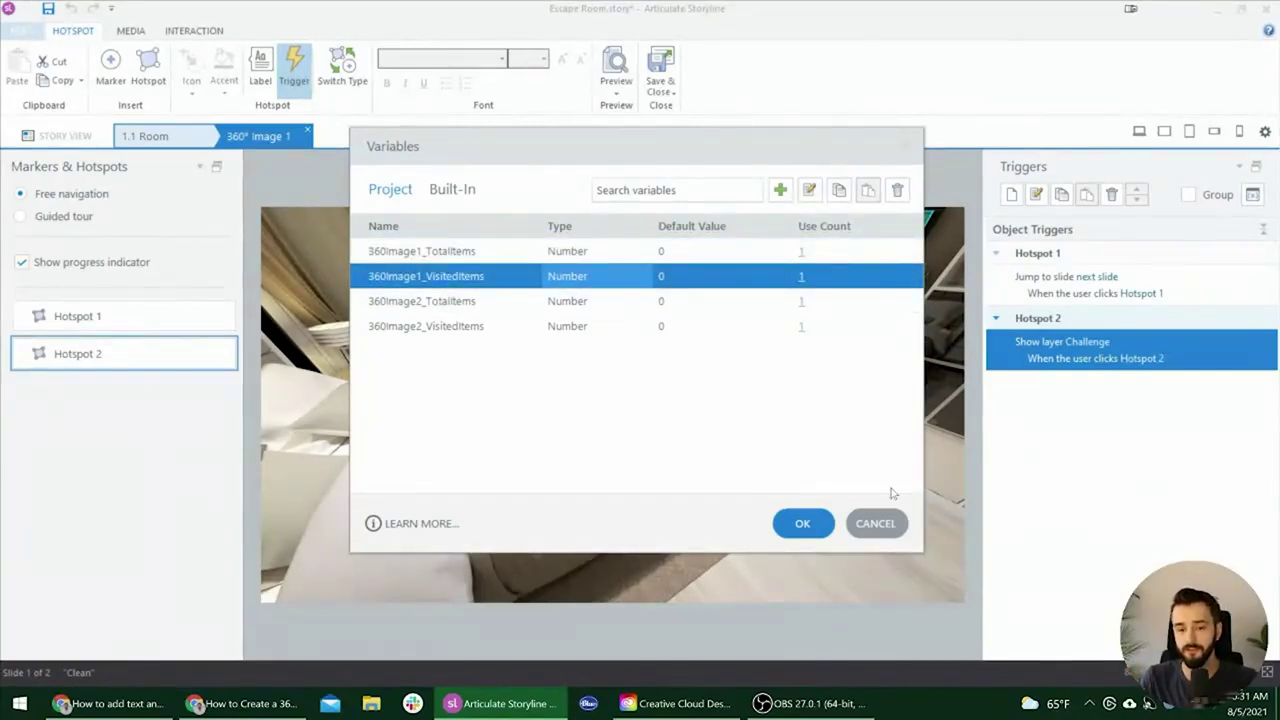
{"action": "left_click", "coordinate": [876, 524]}
{"action": "left_click", "coordinate": [846, 506]}
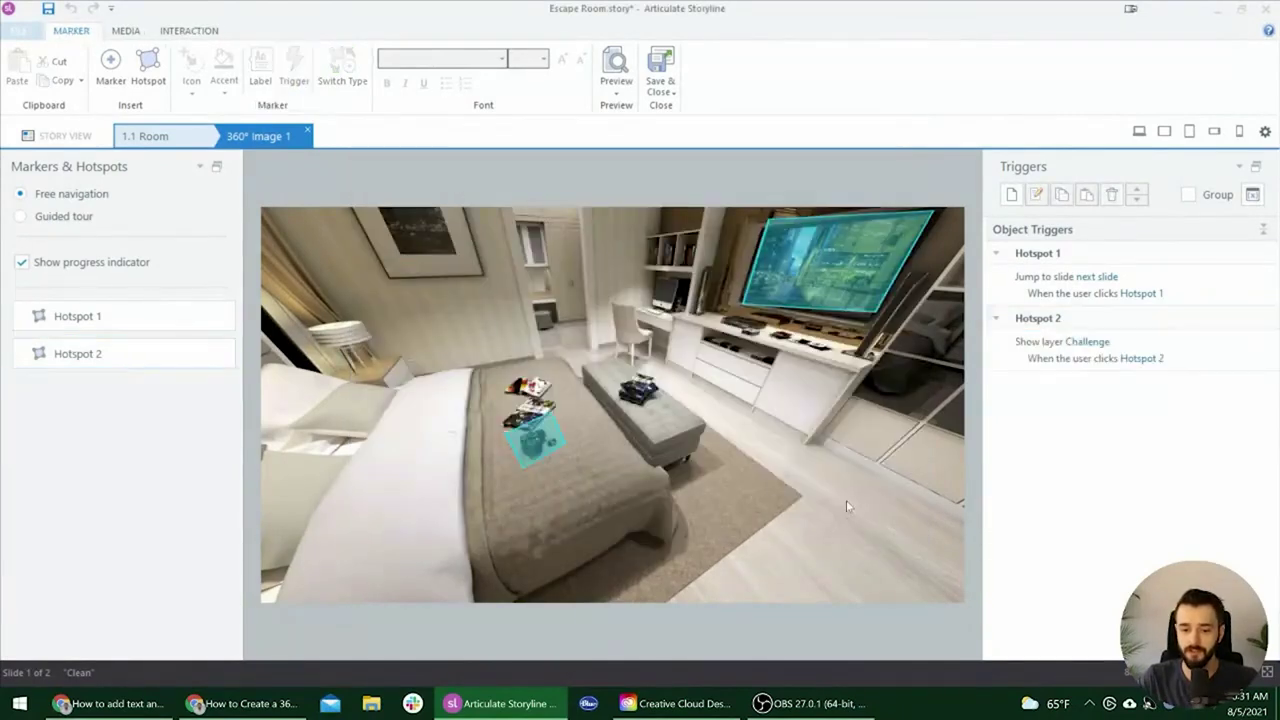
- Examine the camera hotspot, the bed and the television wall in the 360° image, and save and close the image editor
{"action": "left_click", "coordinate": [560, 446]}
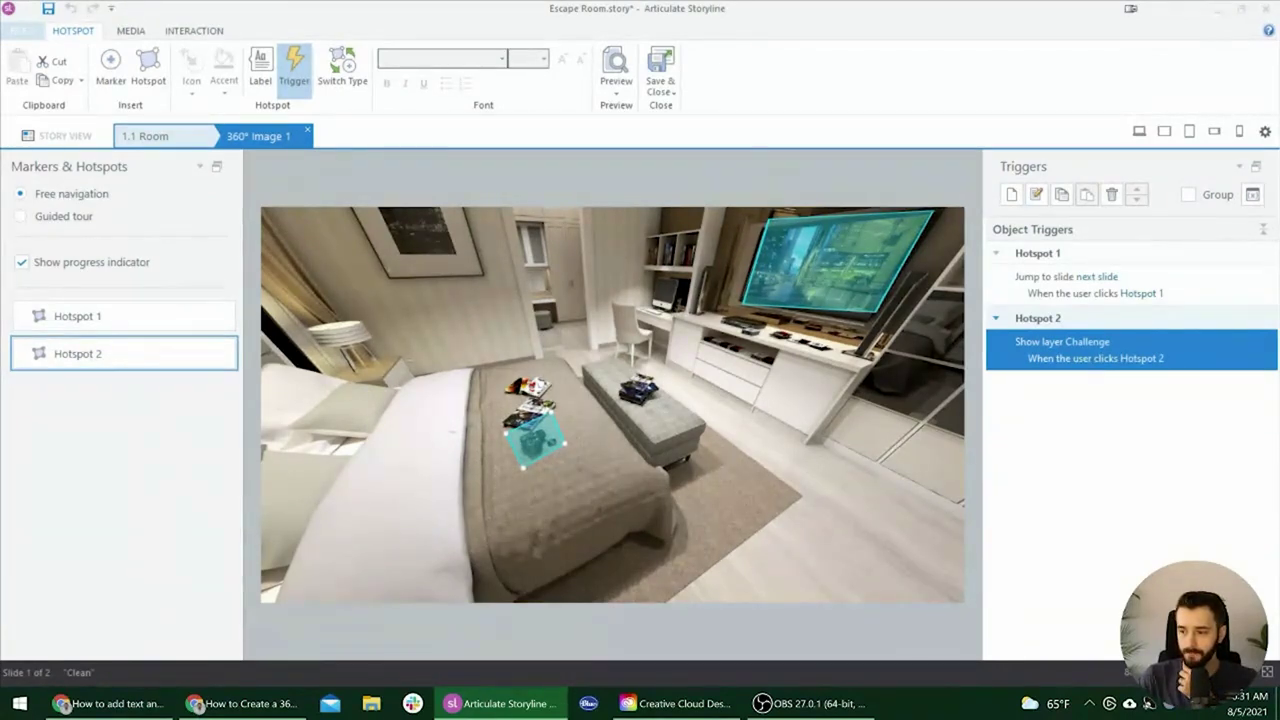
{"action": "mouse_move", "coordinate": [597, 443]}
{"action": "left_mouse_down"}
{"action": "mouse_move", "coordinate": [588, 422]}
{"action": "mouse_move", "coordinate": [606, 413]}
{"action": "mouse_move", "coordinate": [427, 340]}
{"action": "left_mouse_up"}
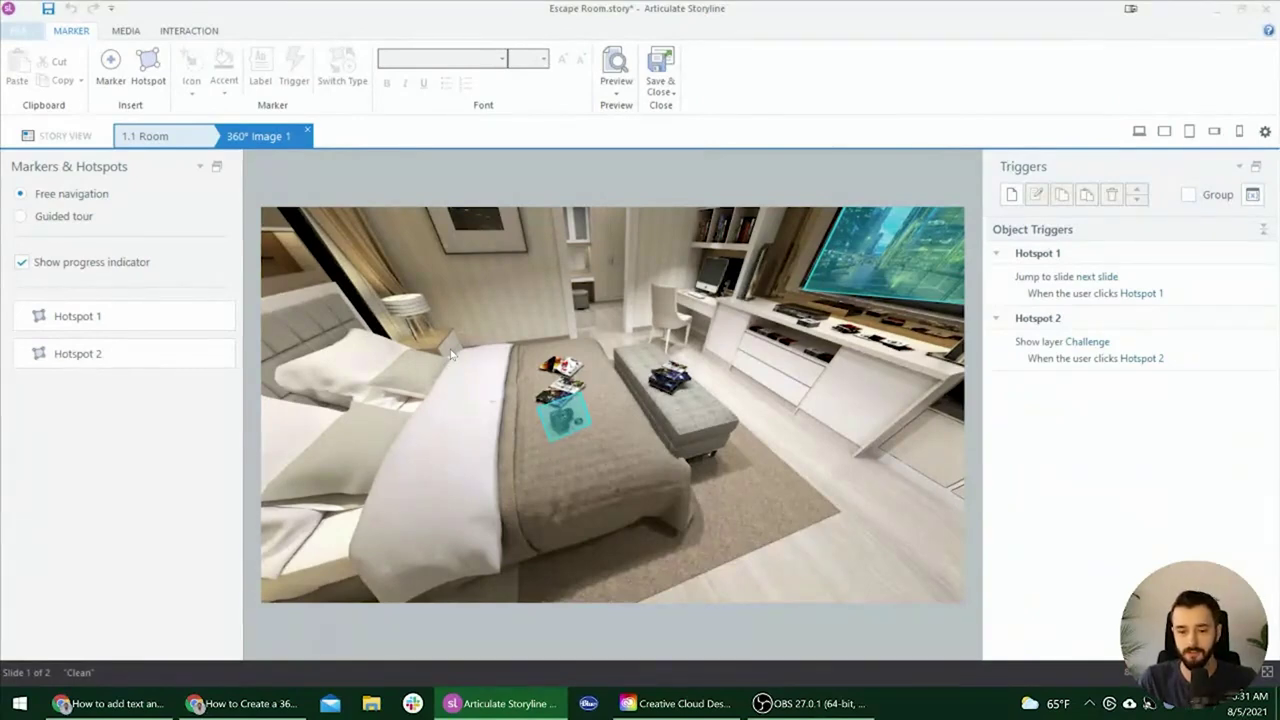
{"action": "left_click_drag", "start_coordinate": [651, 343], "coordinate": [548, 418]}
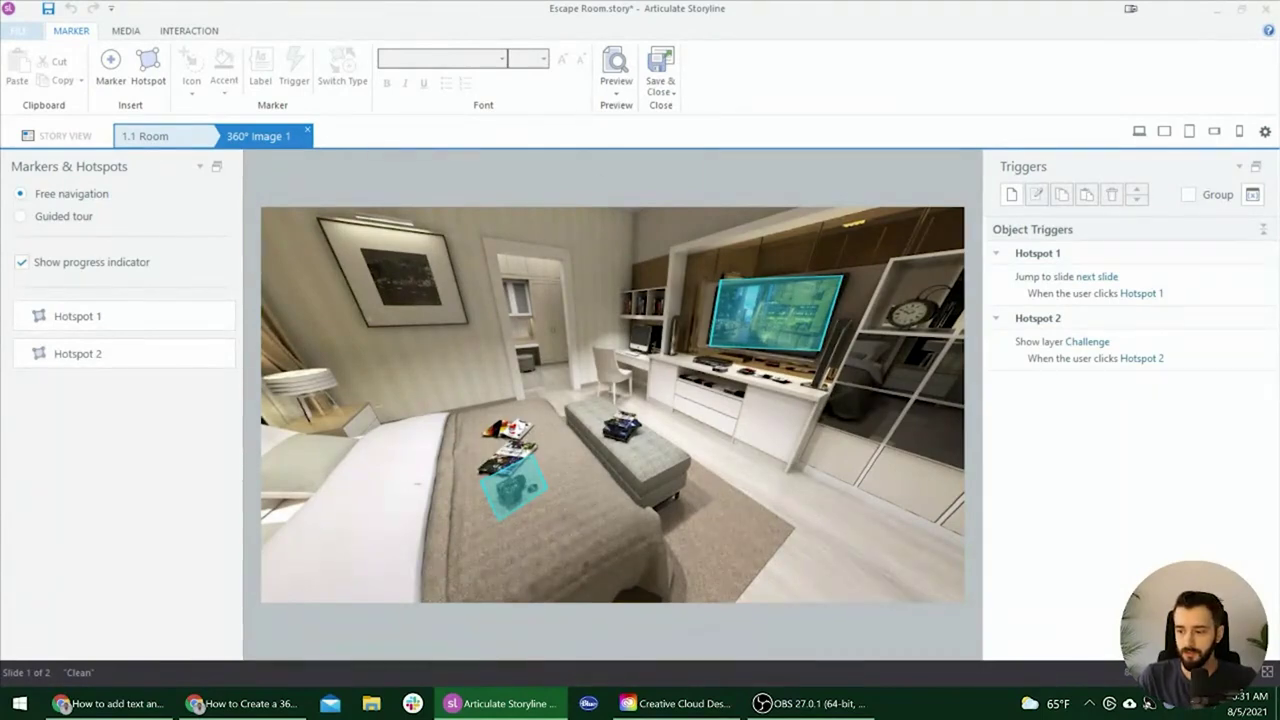
{"action": "key", "text": "alt+Tab"}
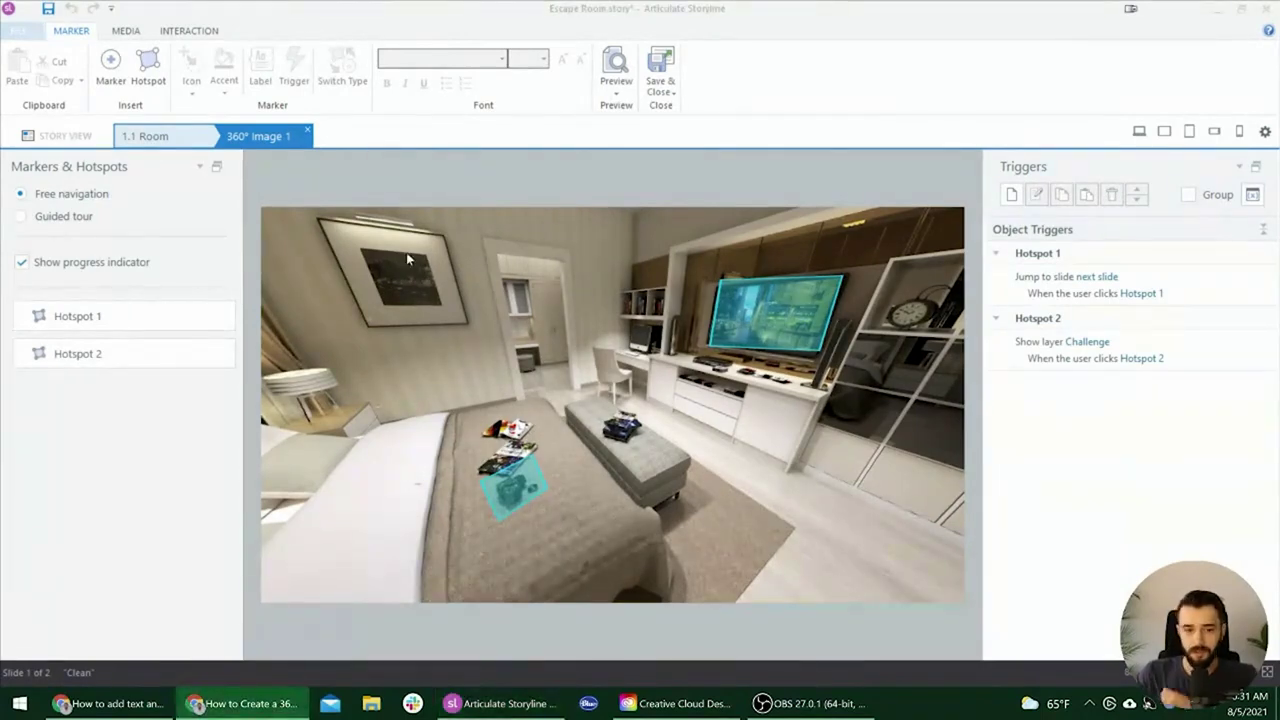
{"action": "left_click", "coordinate": [660, 72]}
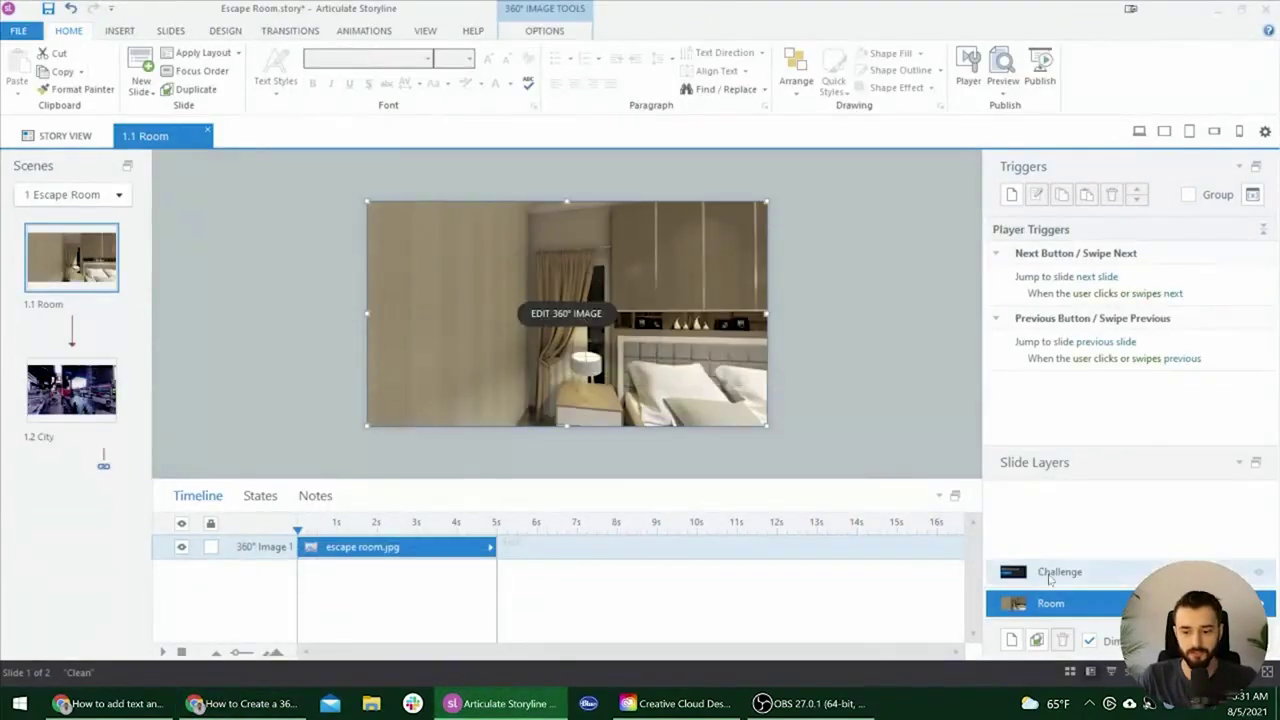
- Rename the Challenge layer as The Code
{"action": "left_click", "coordinate": [1041, 572]}
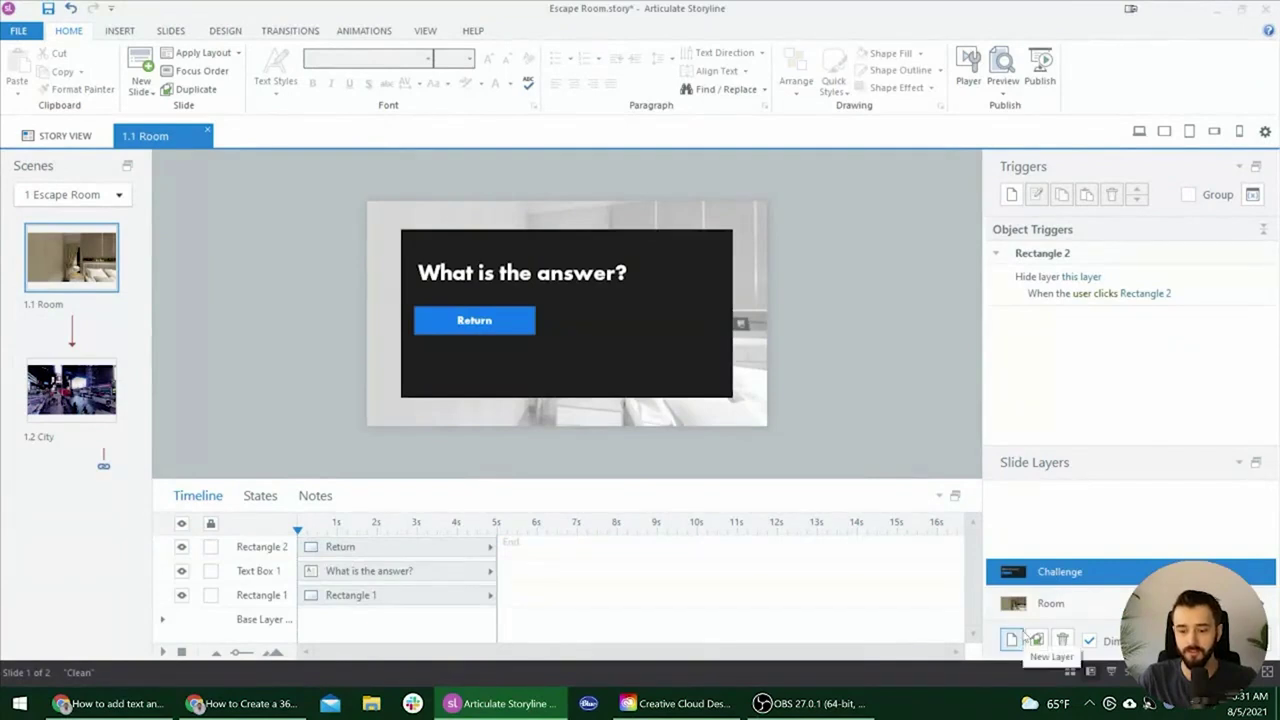
{"action": "double_click", "coordinate": [1067, 573]}
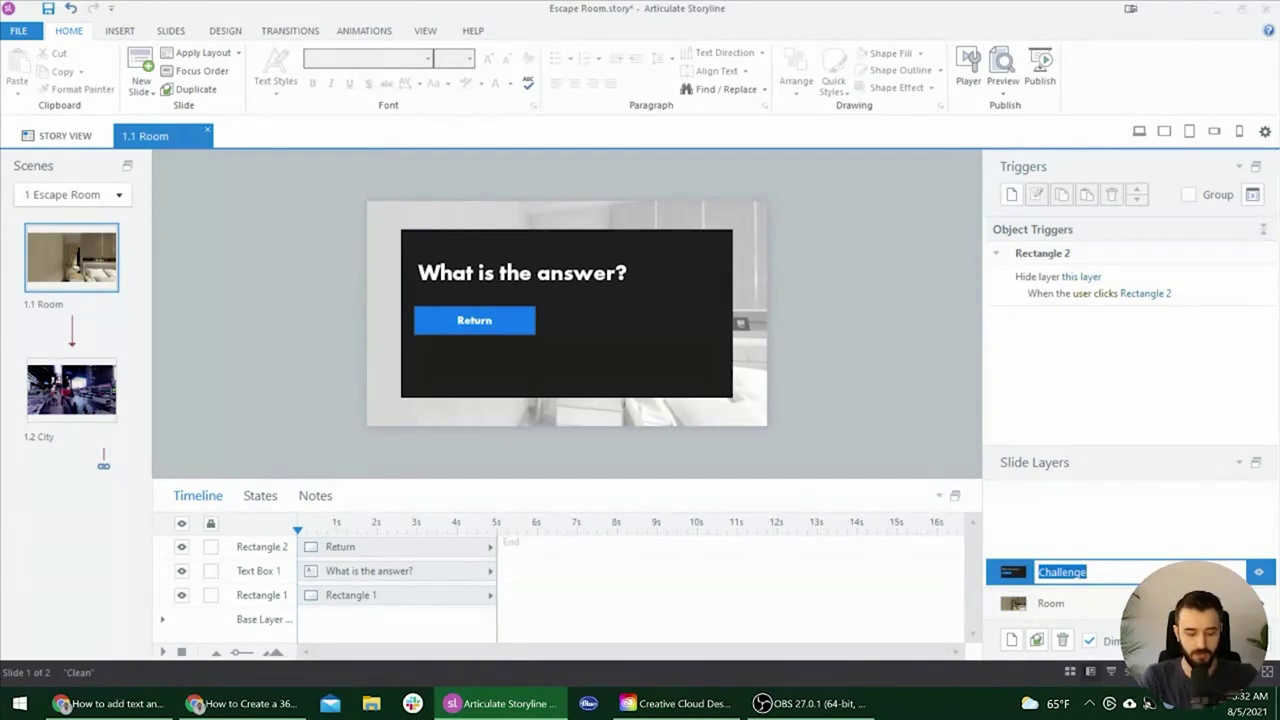
{"action": "type", "text": "The Code"}
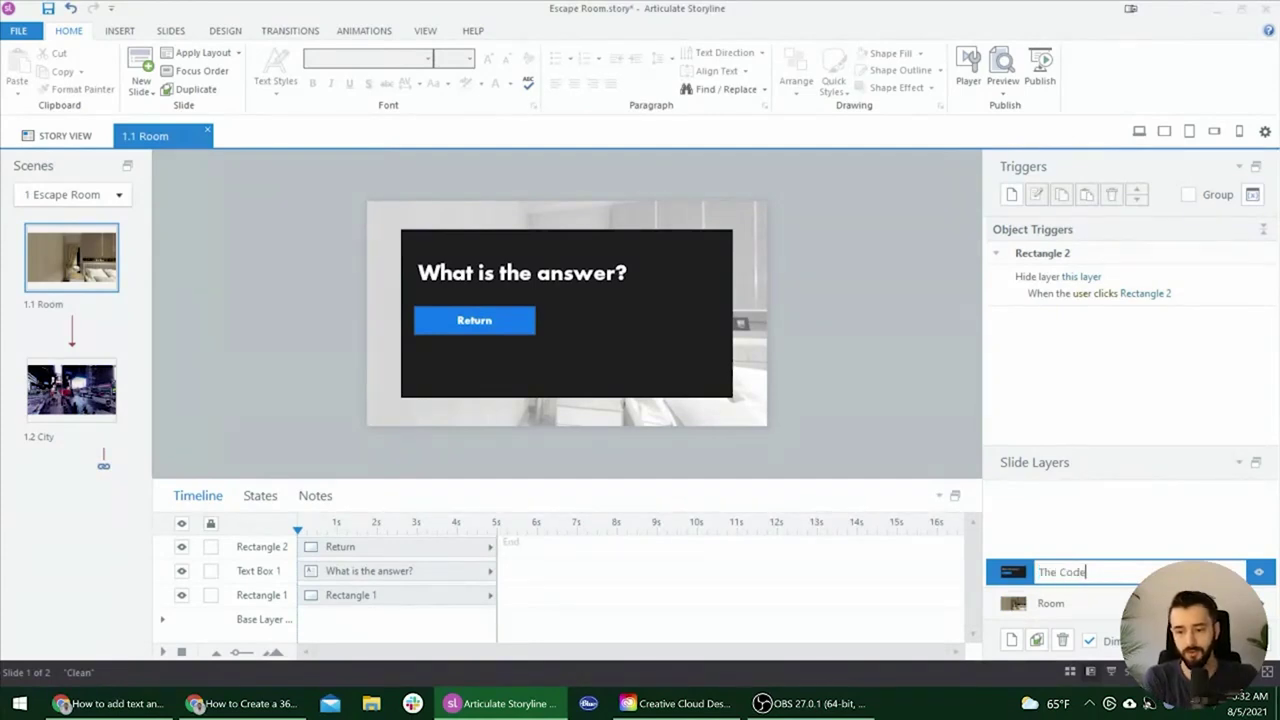
{"action": "key", "text": "Return"}
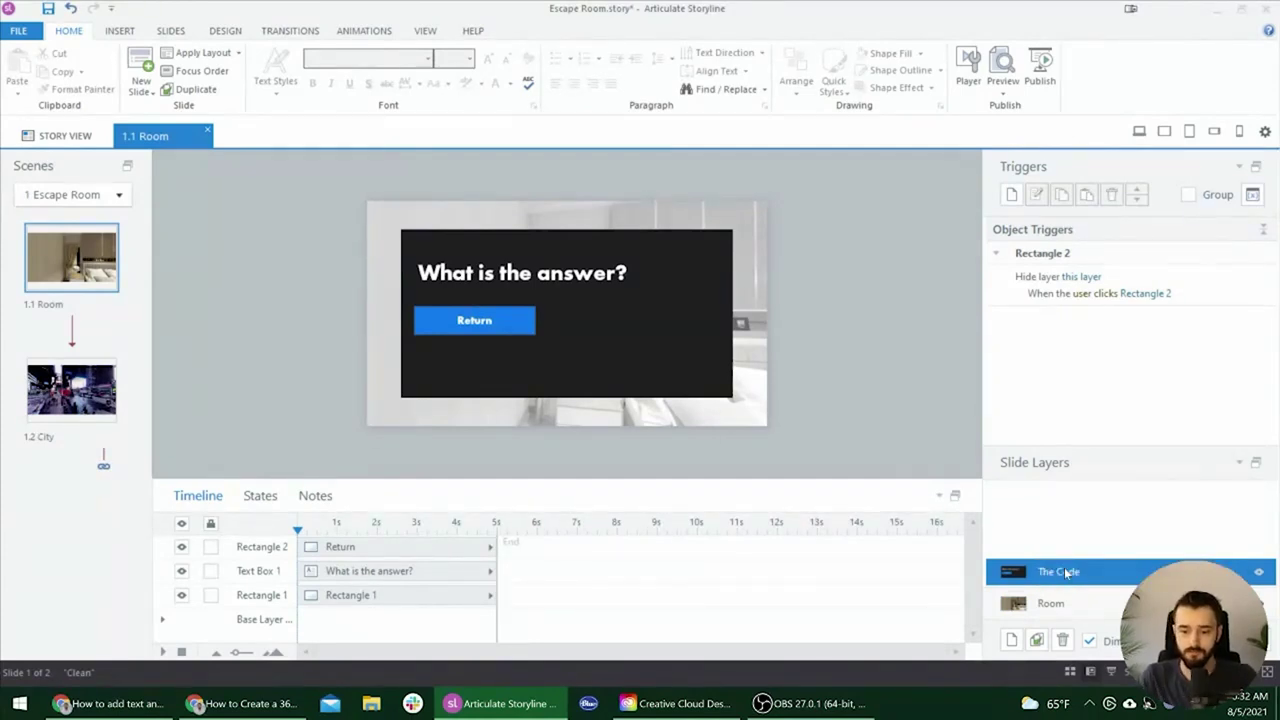
- Set the font size of the "What is the answer?" text on The Code layer to 22
{"action": "left_click", "coordinate": [522, 272]}
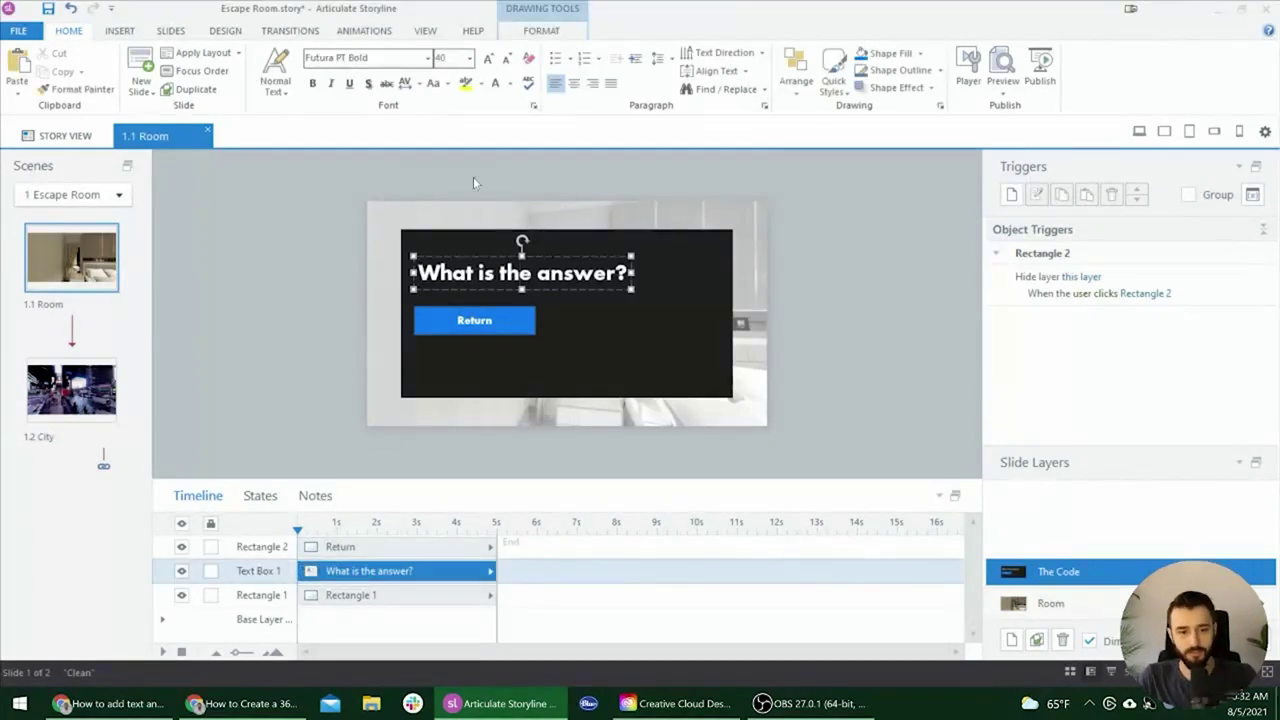
{"action": "left_click", "coordinate": [445, 57]}
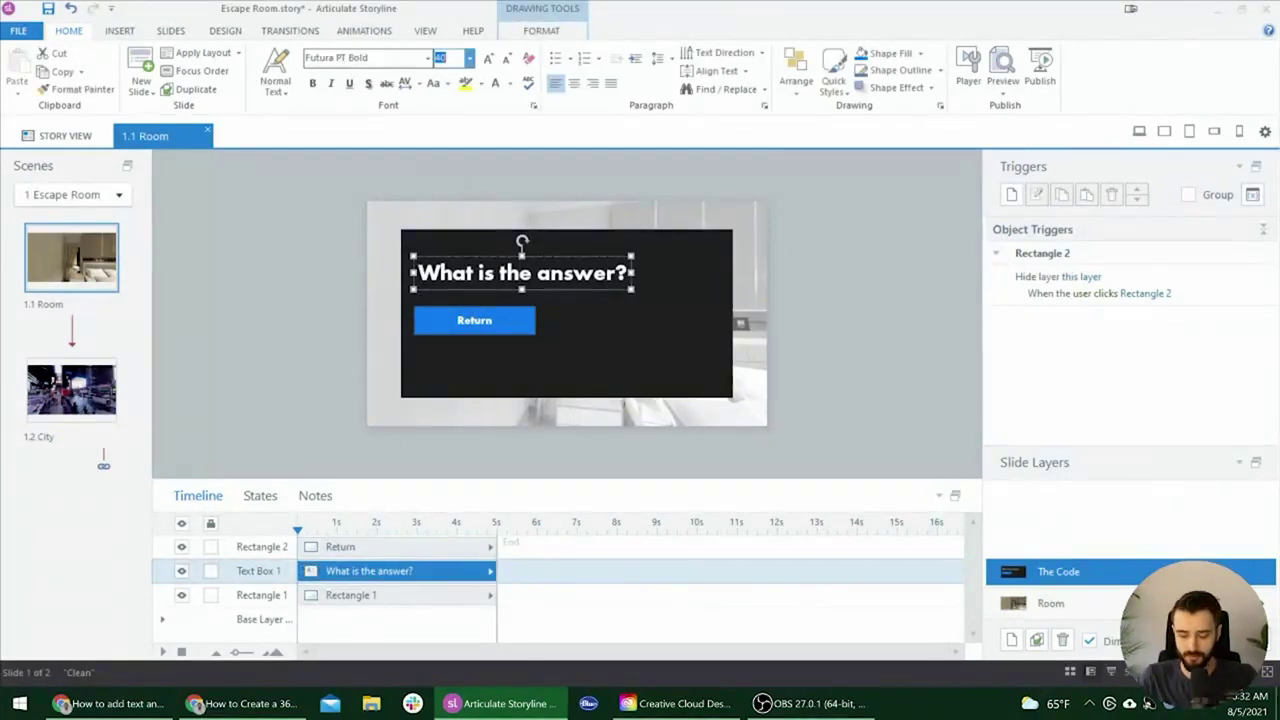
{"action": "type", "text": "22"}
{"action": "key", "text": "Return"}
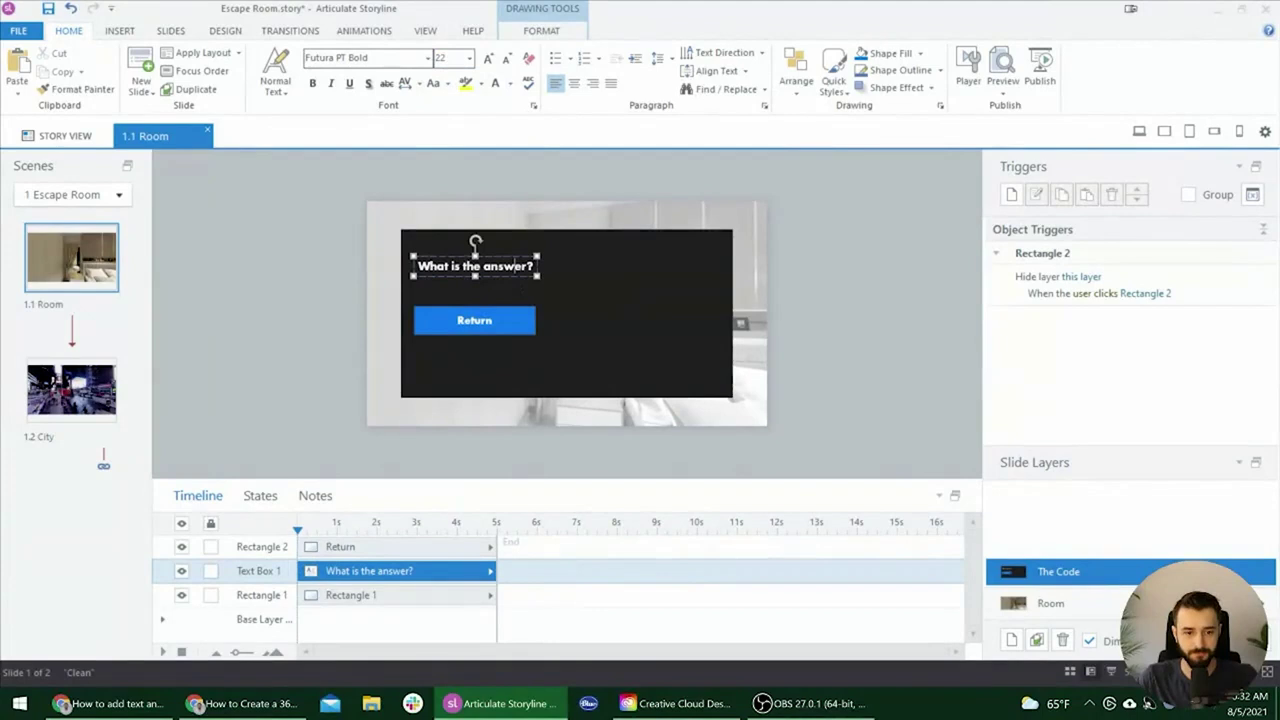
- Replace the question text with "After spending a few minutes going through the books on the bookshelf"
{"action": "key", "text": "BackSpace"}
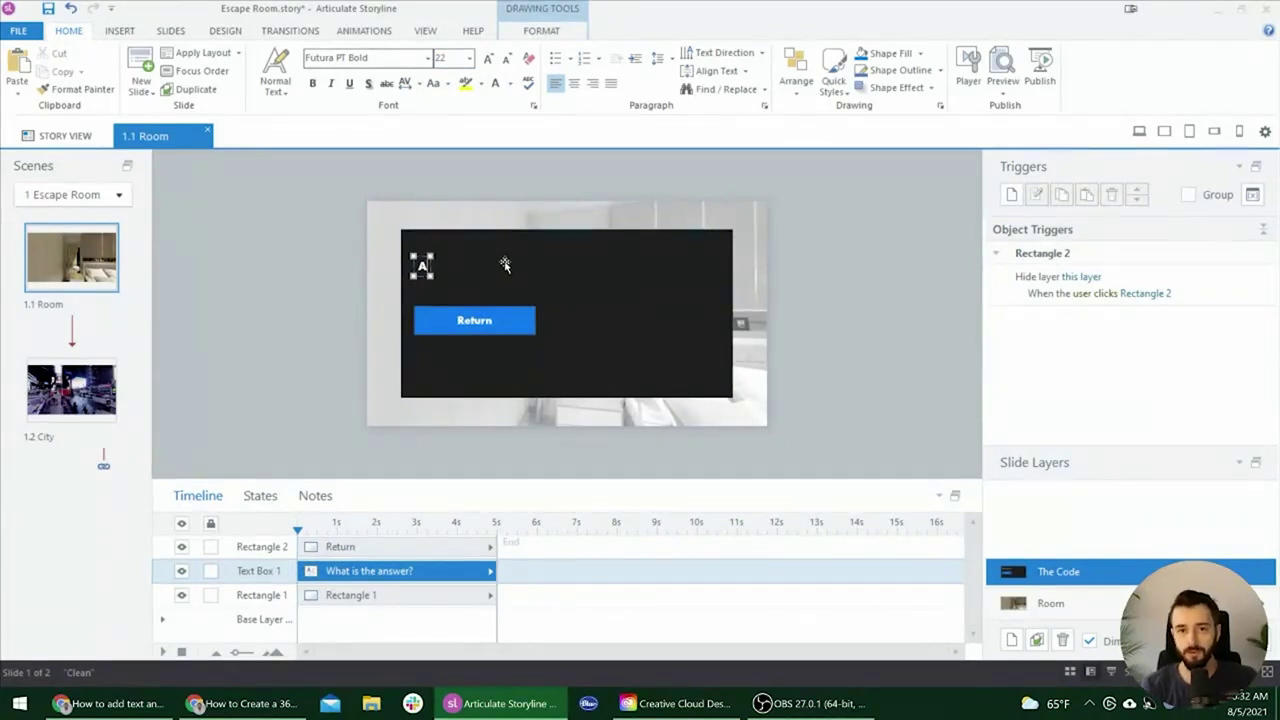
{"action": "type", "text": "After sp"}
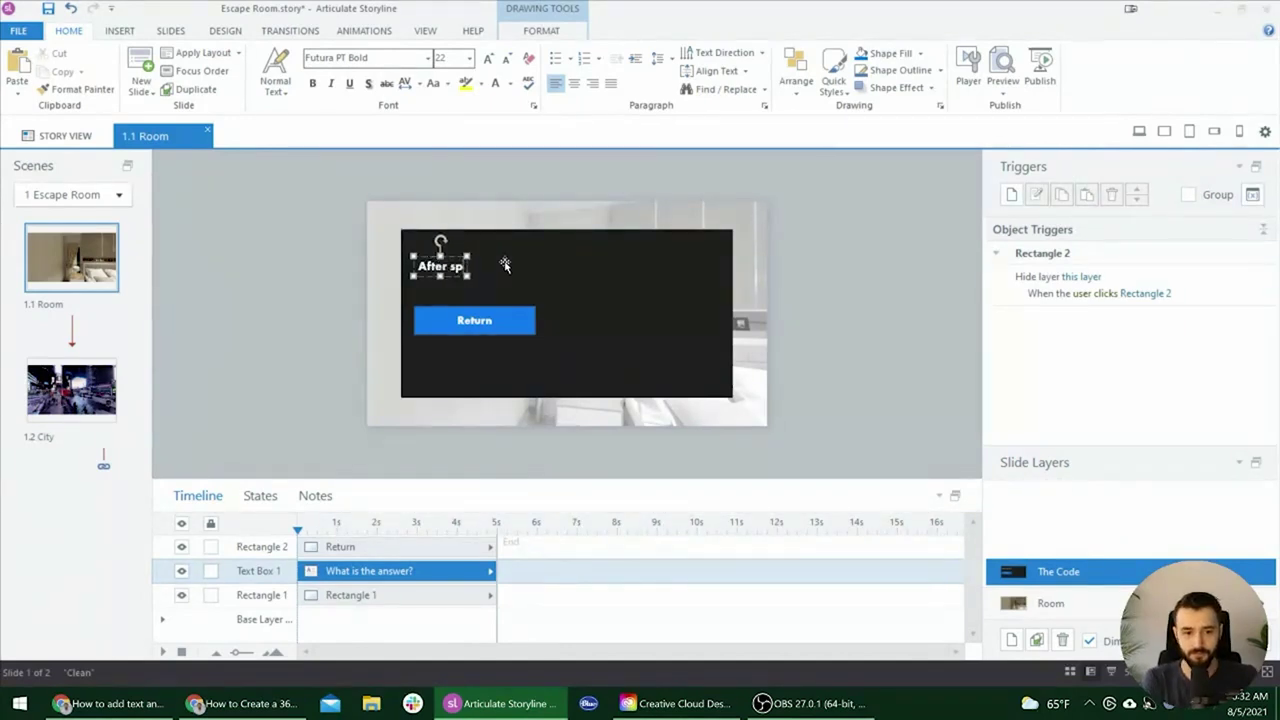
{"action": "type", "text": "ending a few minutes"}
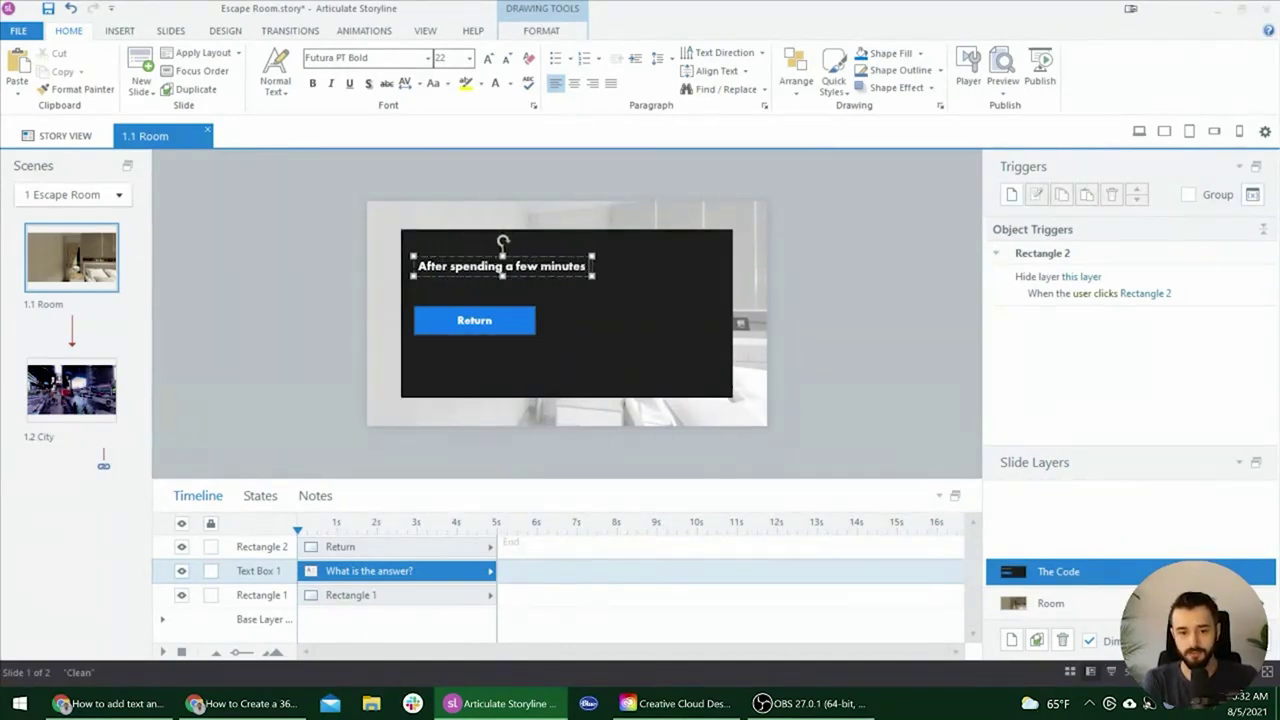
{"action": "type", "text": " going through"}
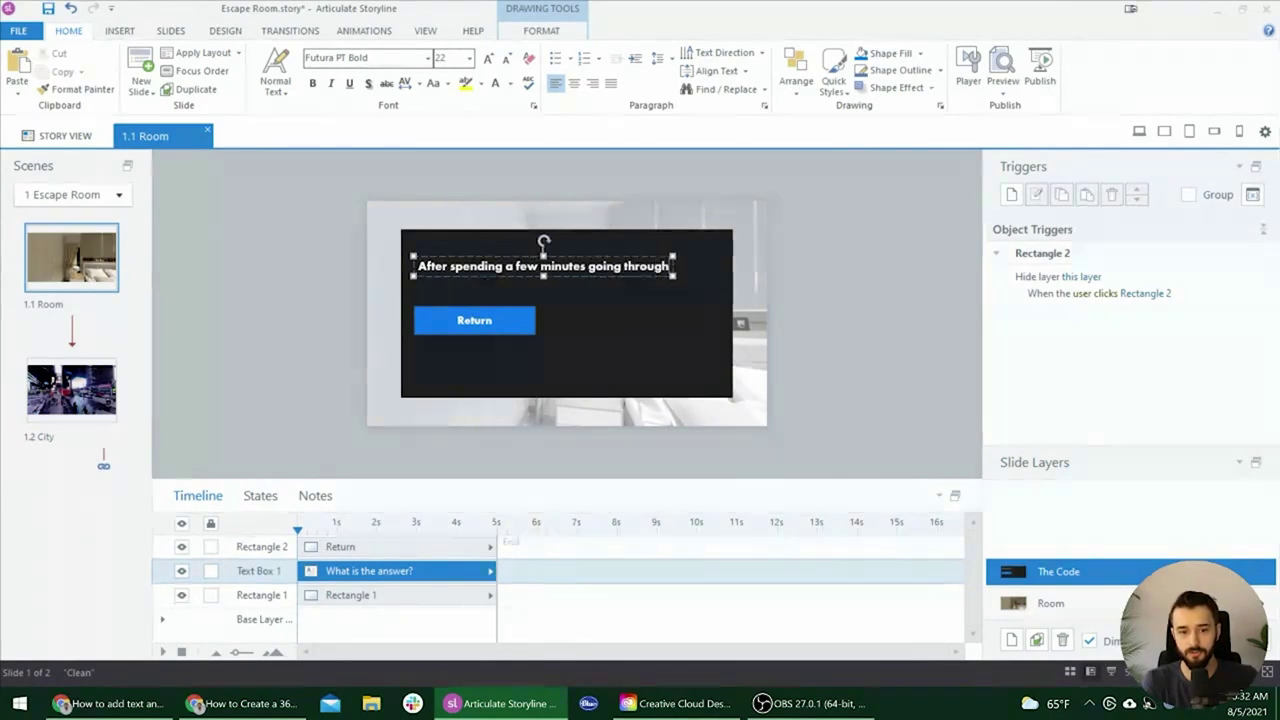
{"action": "type", "text": " the books on the bookshelf"}
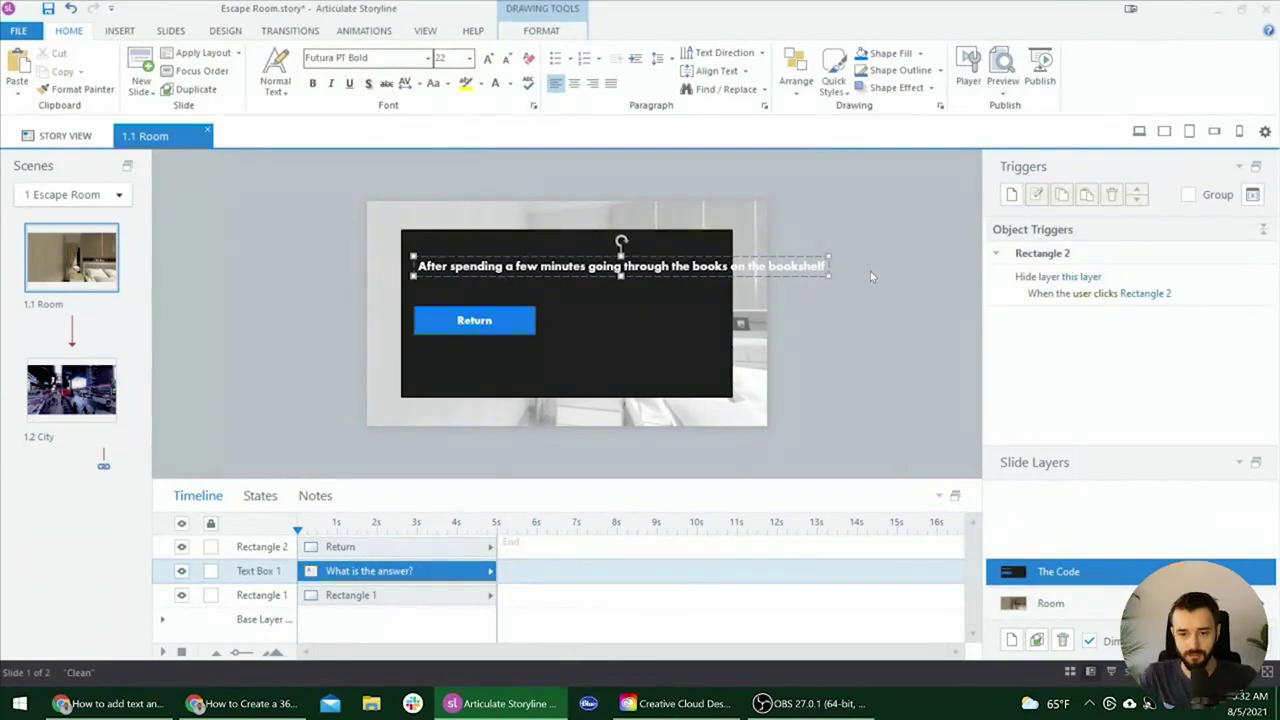
- Narrow the text box so it wraps inside the black panel, and move the Return button further down below the text
{"action": "left_click_drag", "start_coordinate": [829, 282], "coordinate": [712, 288]}
{"action": "left_click", "coordinate": [515, 330]}
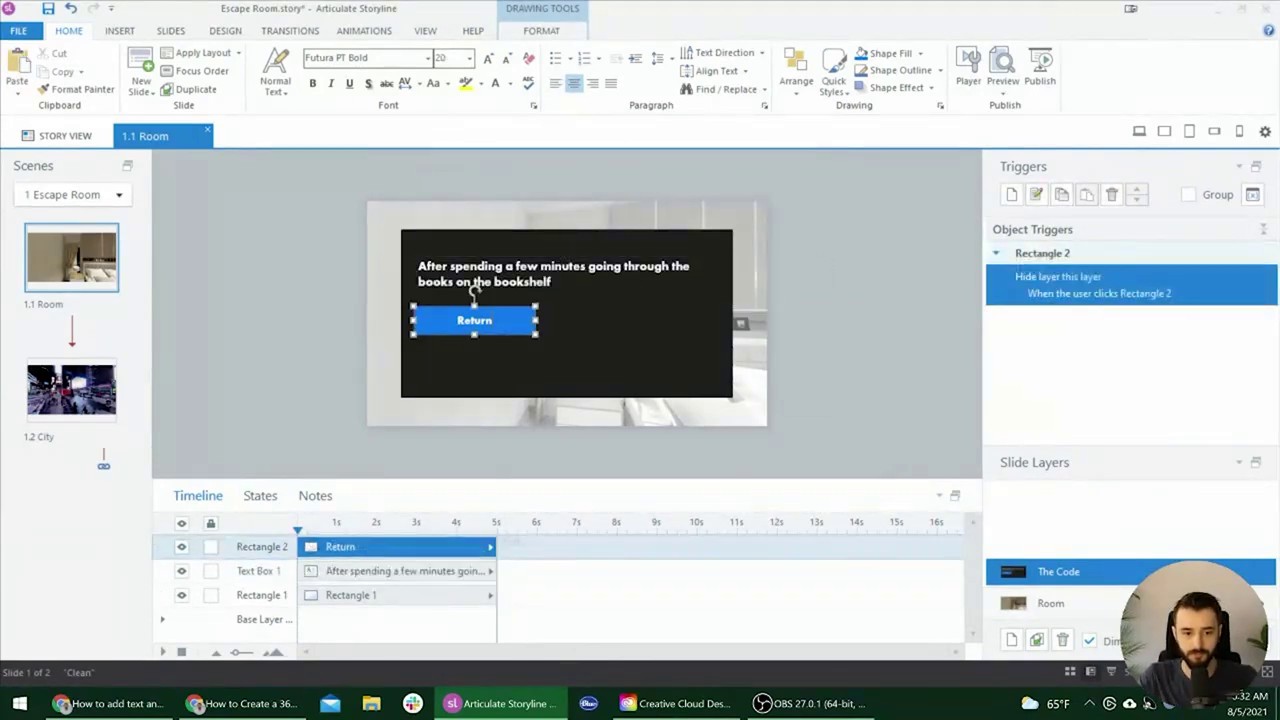
{"action": "left_click_drag", "start_coordinate": [507, 347], "coordinate": [507, 386]}
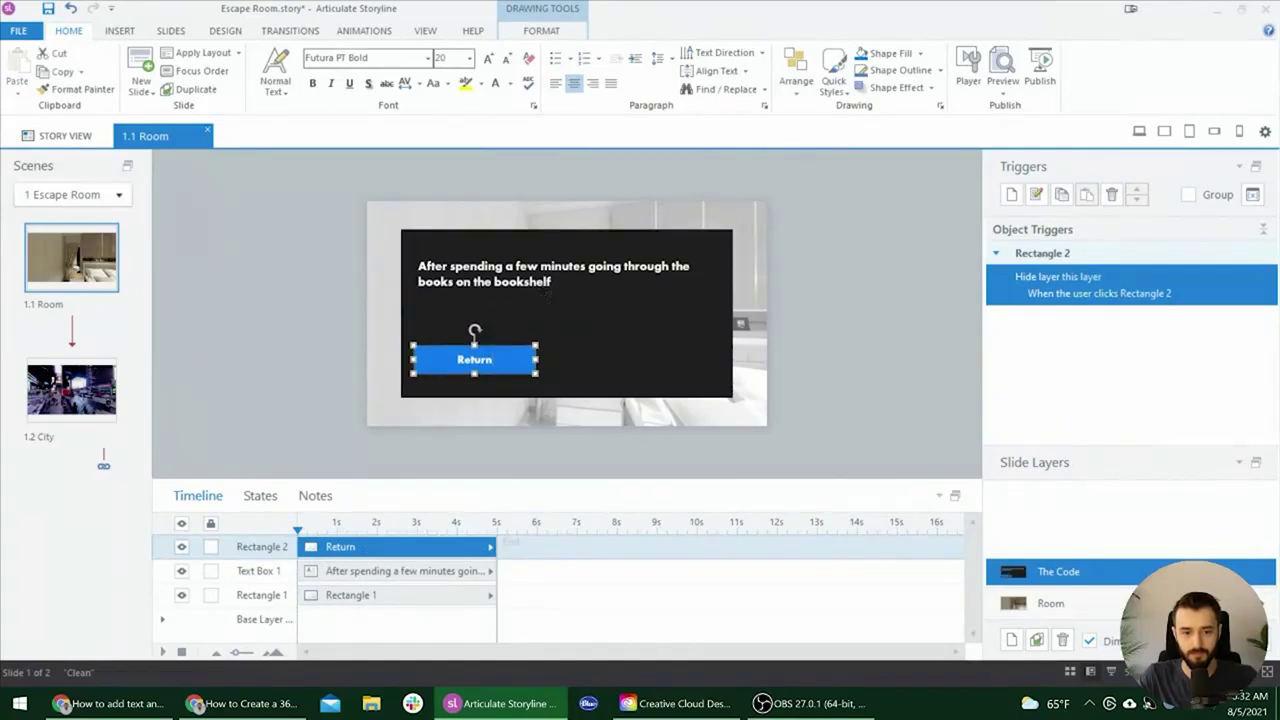
- Continue the clue text on The Code layer with ", an index card falls from one of the books."
{"action": "left_click", "coordinate": [550, 275]}
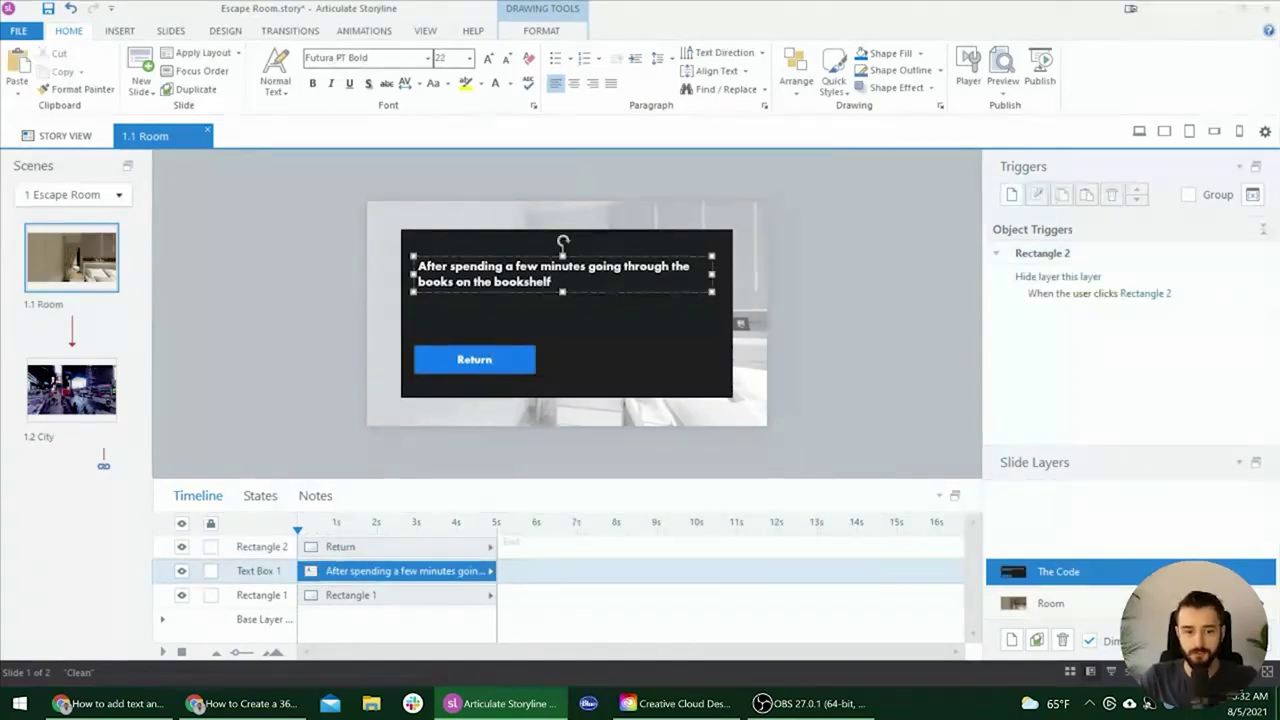
{"action": "type", "text": ", an index car"}
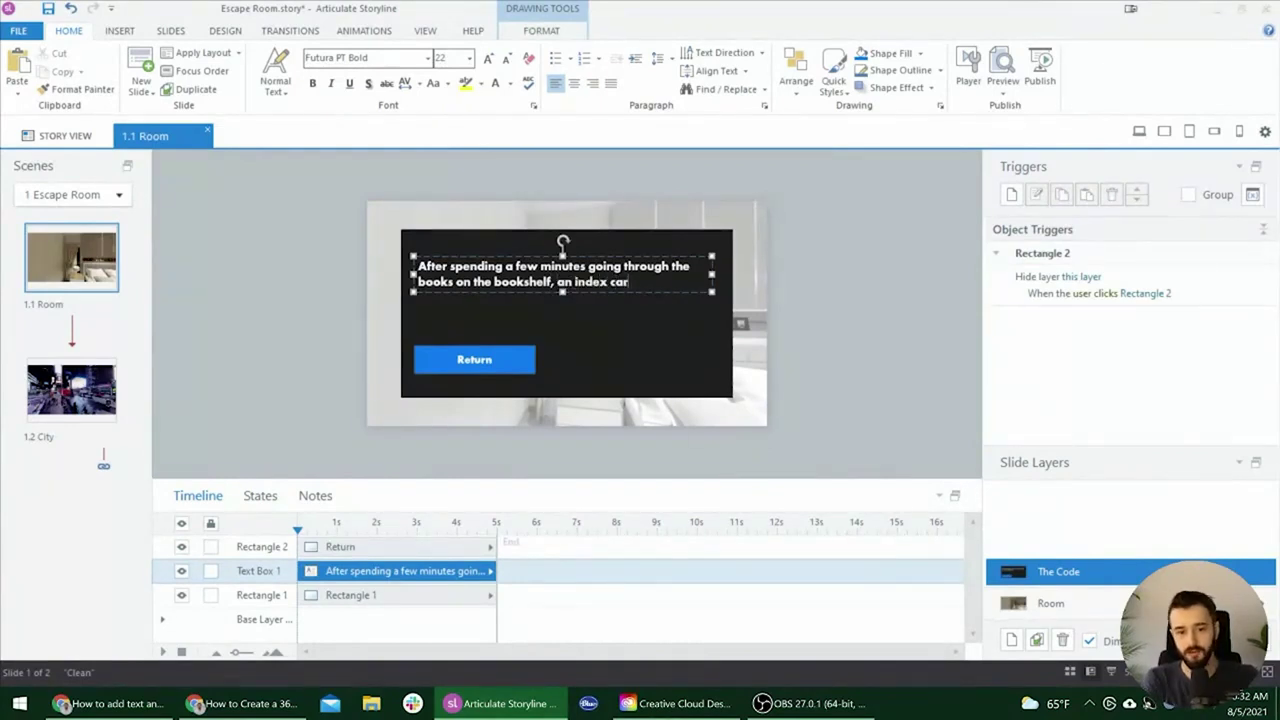
{"action": "type", "text": "d falls fro"}
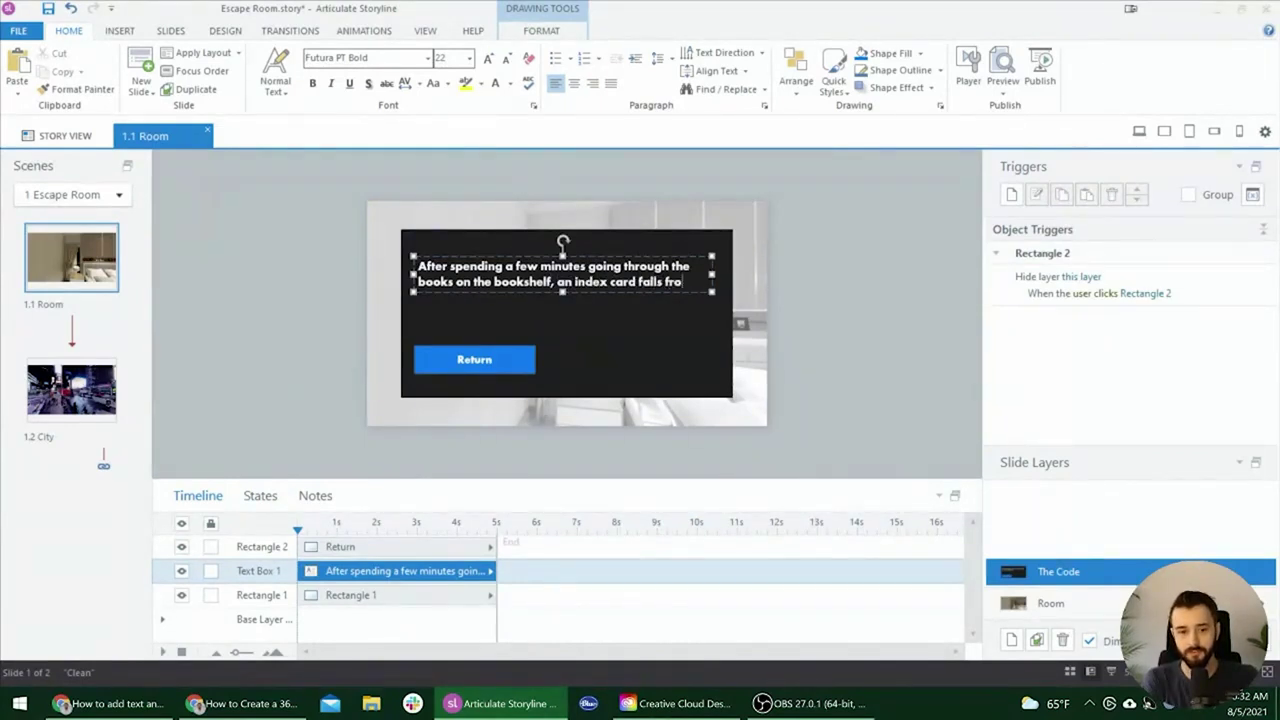
{"action": "type", "text": "m one of the books."}
- Add a paragraph below the clue text, separated by a blank line, reading "It has a 4-digit code on it: 6 0 8 2"
{"action": "key", "text": "Return"}
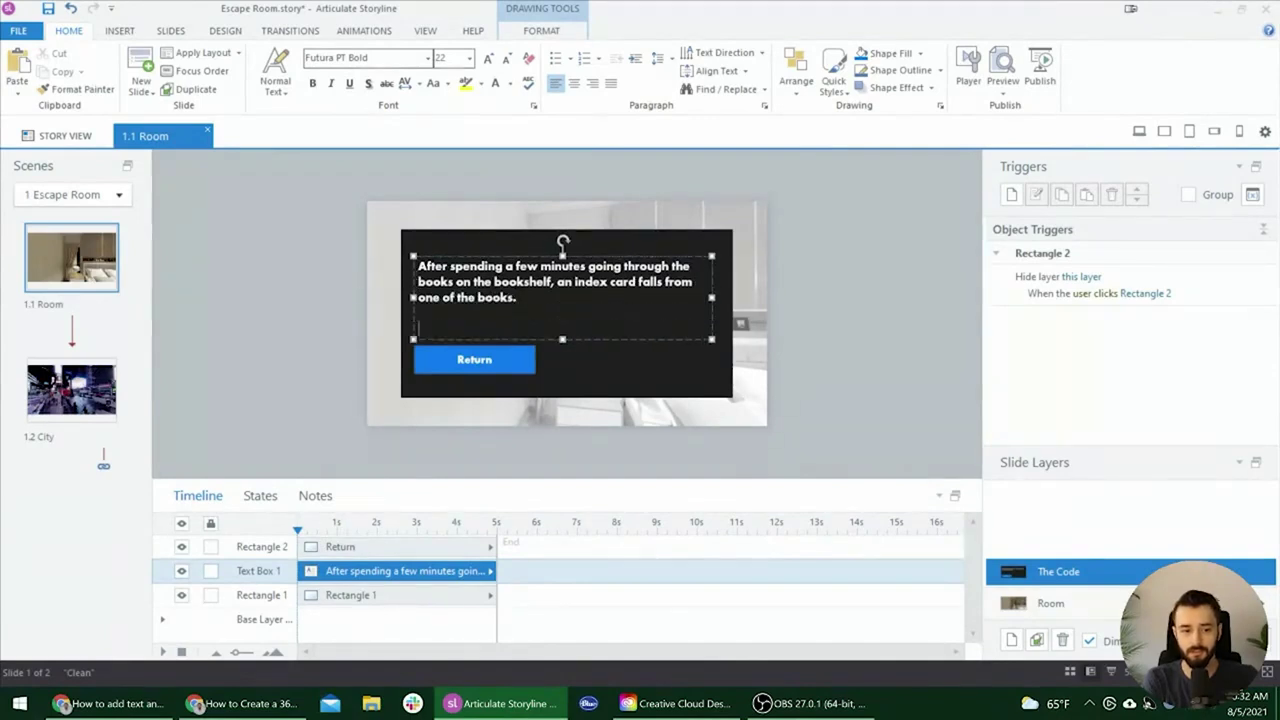
{"action": "type", "text": "It has a 4-digit c"}
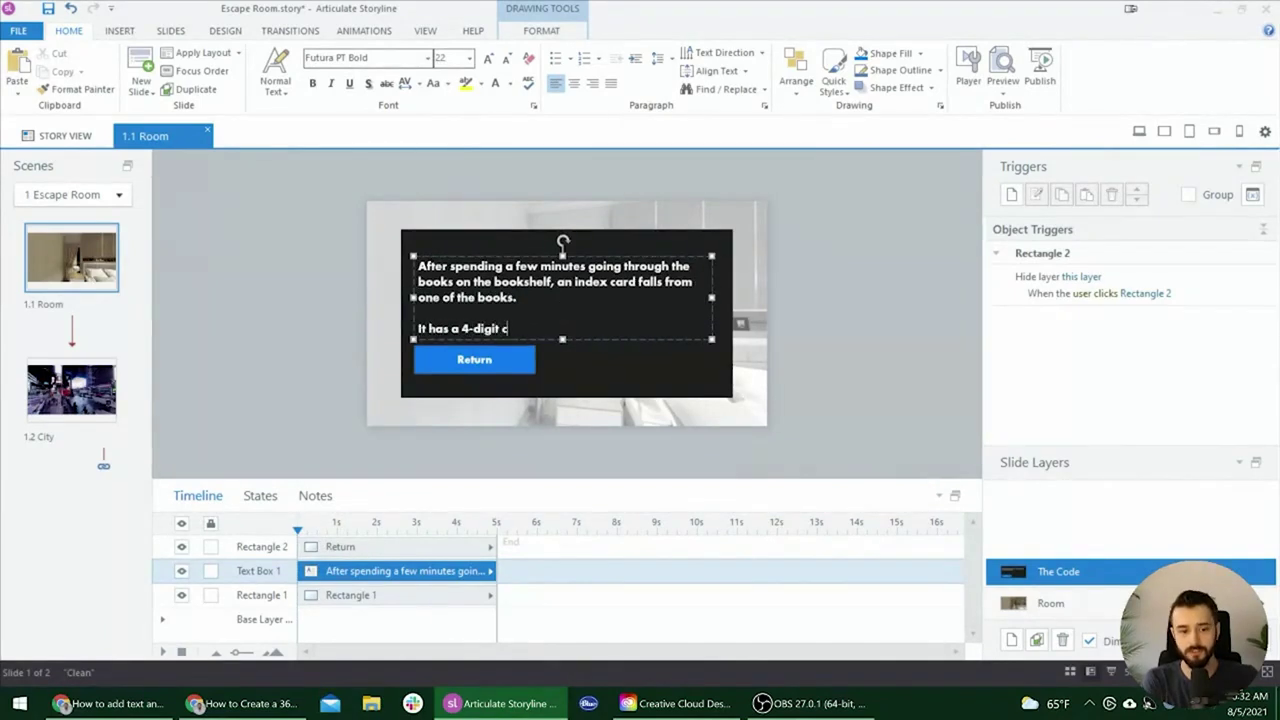
{"action": "type", "text": "ode on it: 6 0 8"}
{"action": "type", "text": "2"}
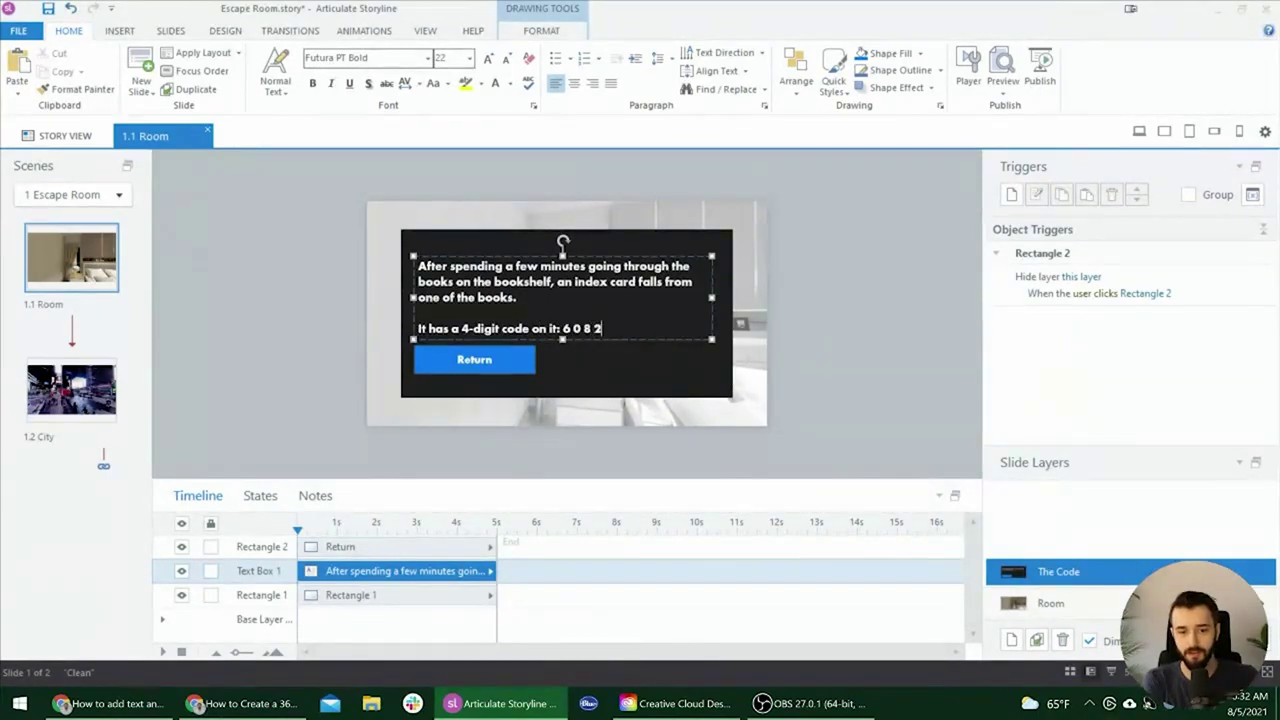
{"action": "left_click", "coordinate": [847, 352]}
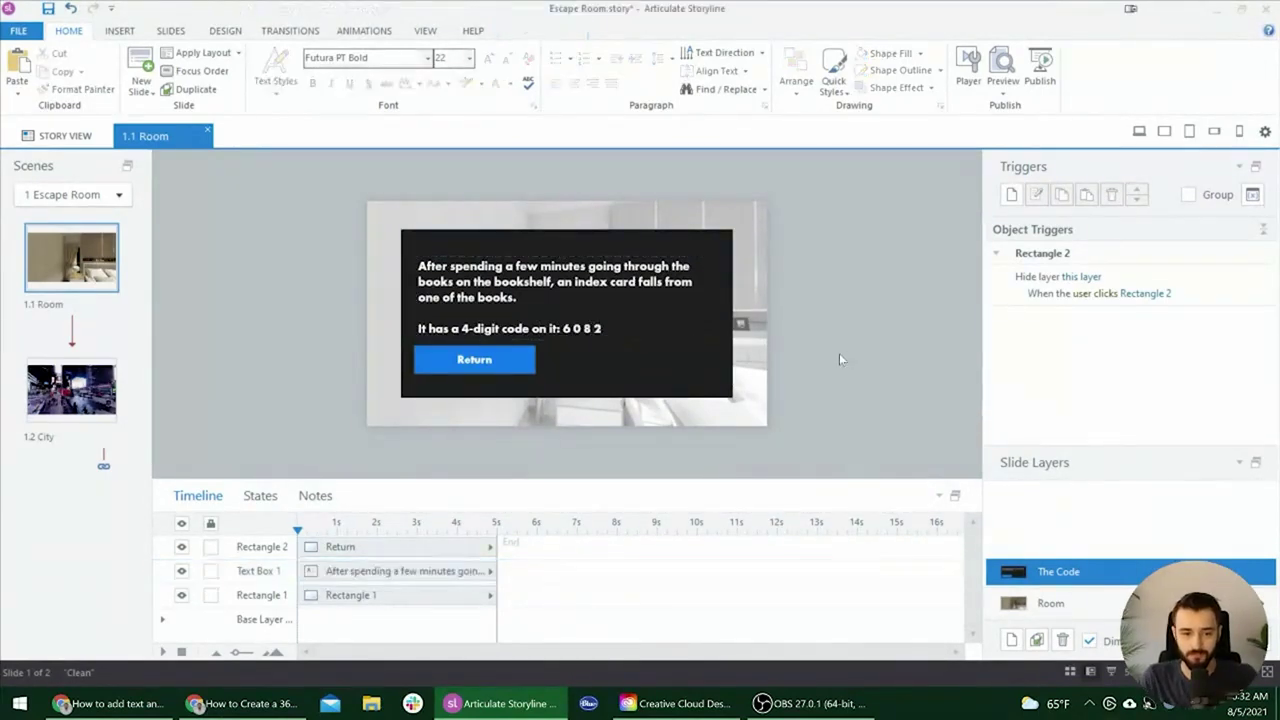
- Move the clue text box slightly up inside the black panel, leaving a gap above the Return button
{"action": "left_click", "coordinate": [540, 252]}
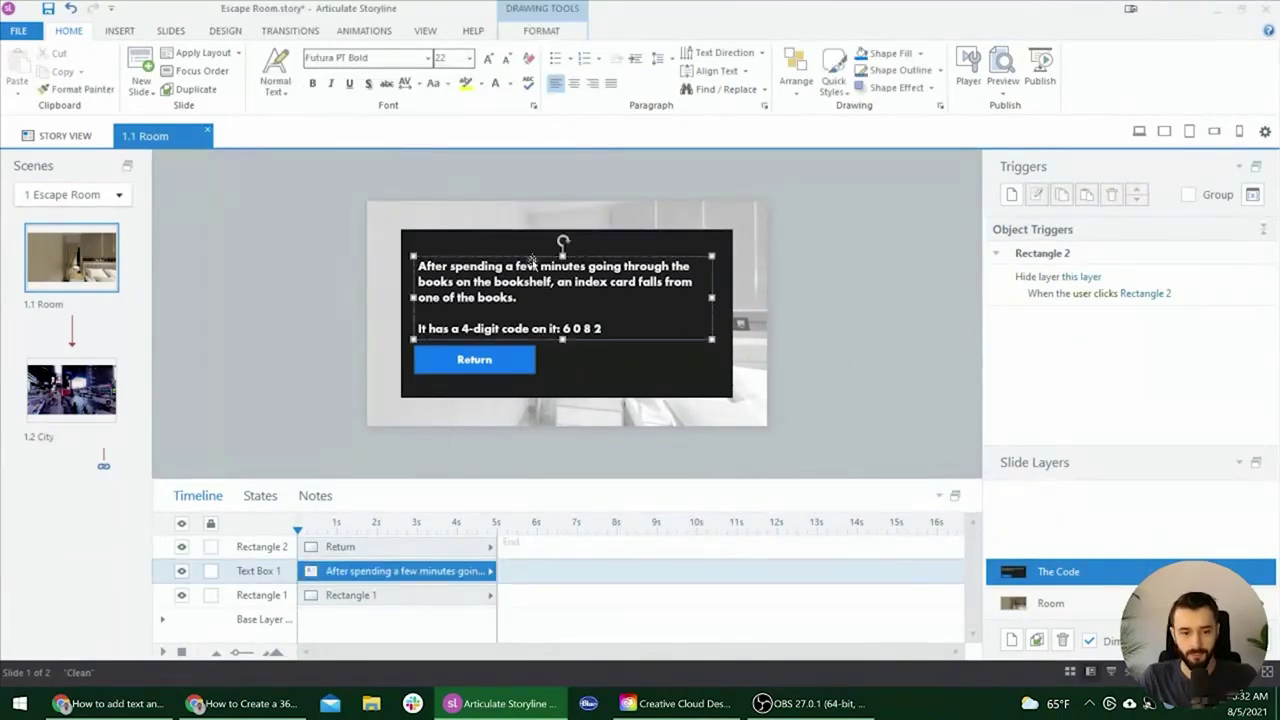
{"action": "key", "text": "ctrl+a"}
{"action": "key", "text": "ctrl+shift+less"}
{"action": "left_click", "coordinate": [460, 357]}
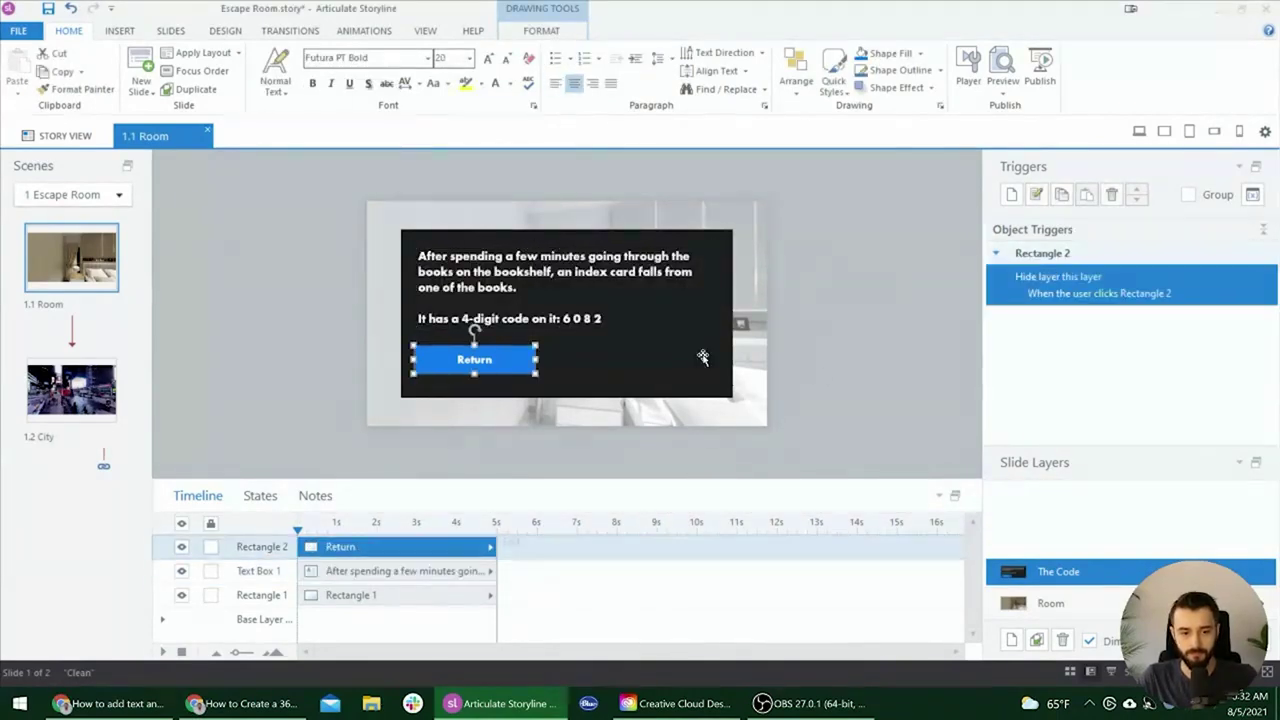
{"action": "left_click", "coordinate": [860, 360]}
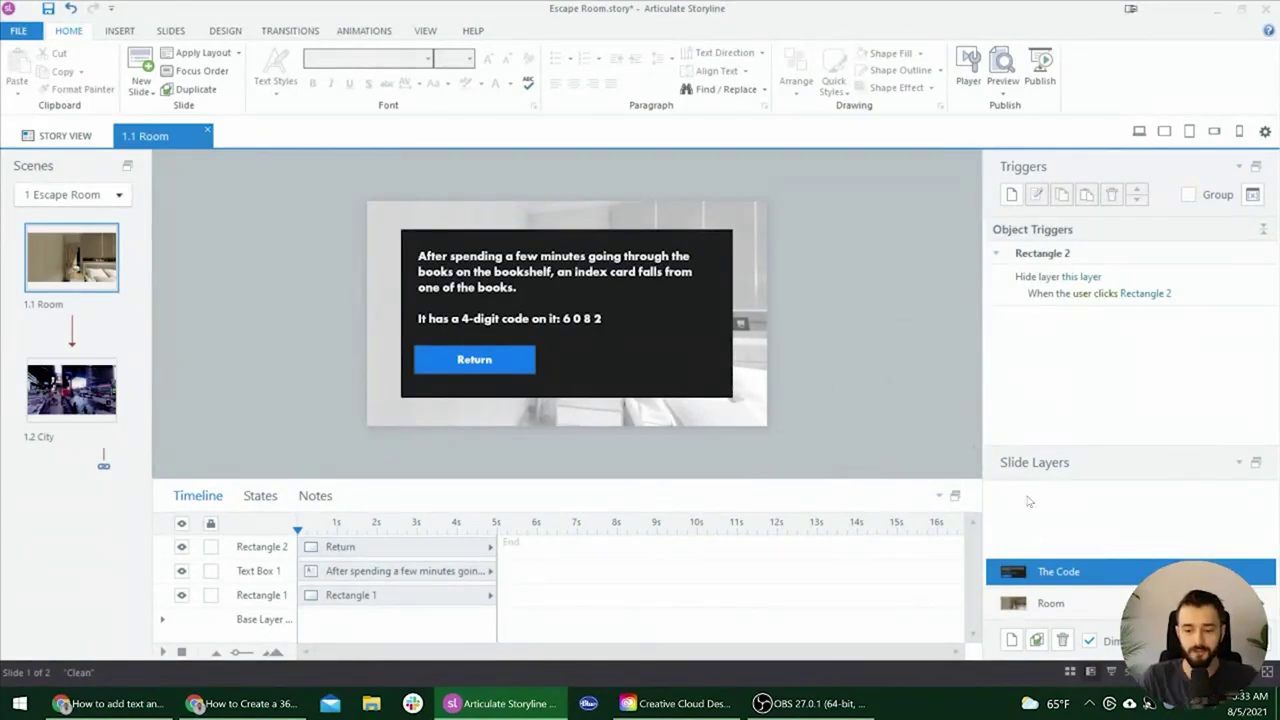
- Add a new layer to the Room slide above The Code and name it "Drawer Is Locked"
{"action": "left_click", "coordinate": [1028, 608]}
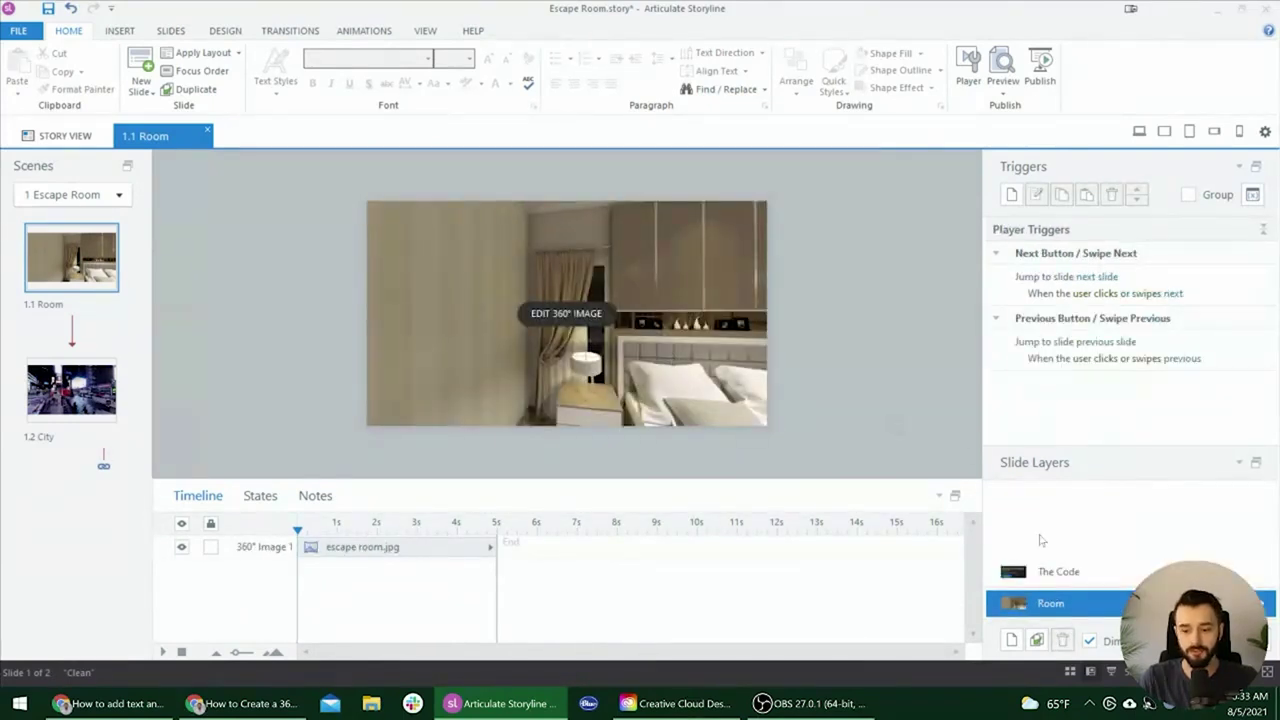
{"action": "left_click", "coordinate": [1058, 573]}
{"action": "left_click", "coordinate": [1011, 640]}
{"action": "double_click", "coordinate": [1068, 543]}
{"action": "type", "text": "You"}
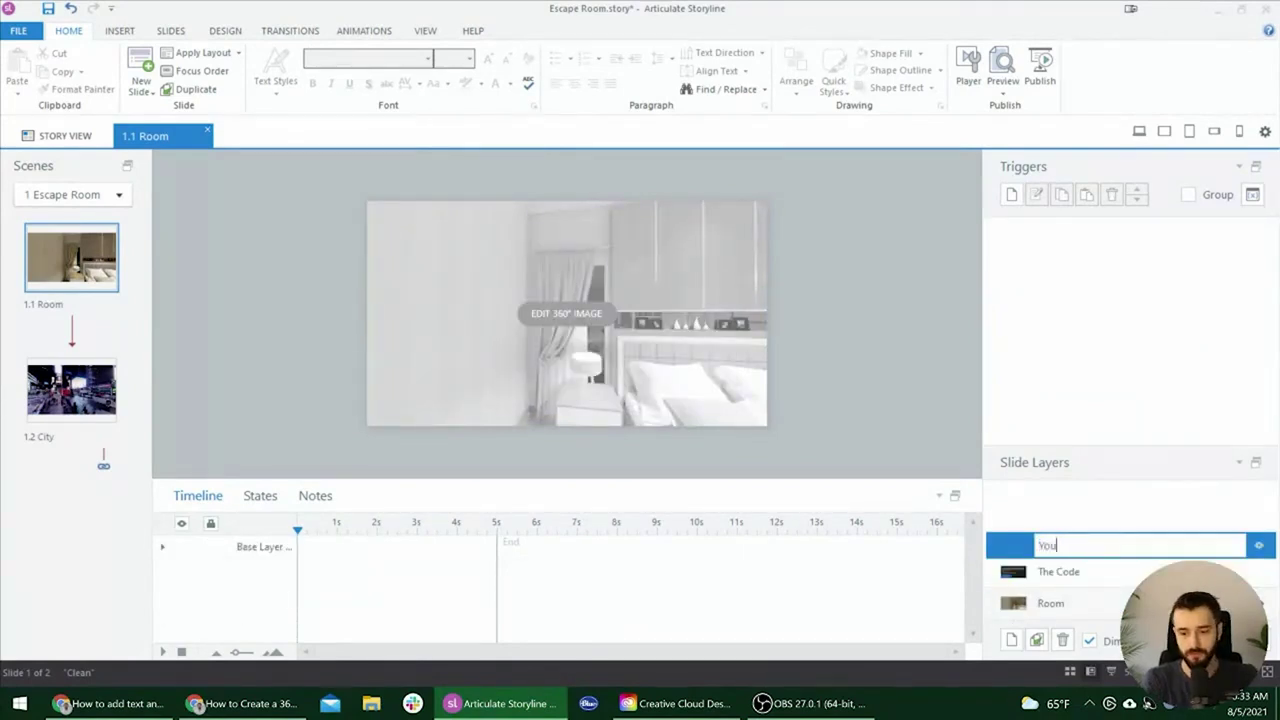
{"action": "type", "text": "Drawer Is Locked"}
{"action": "key", "text": "Return"}
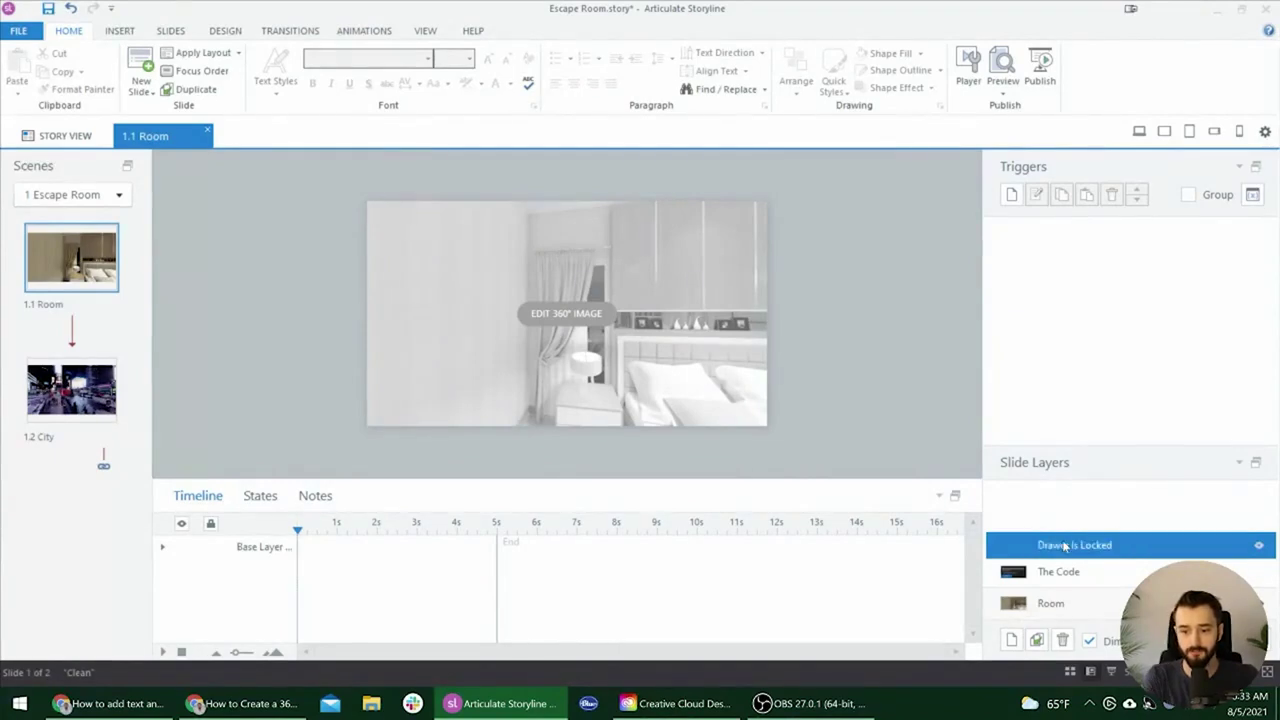
- Copy the black panel, clue text and Return button from The Code layer into the Drawer Is Locked layer
{"action": "left_click", "coordinate": [1058, 571]}
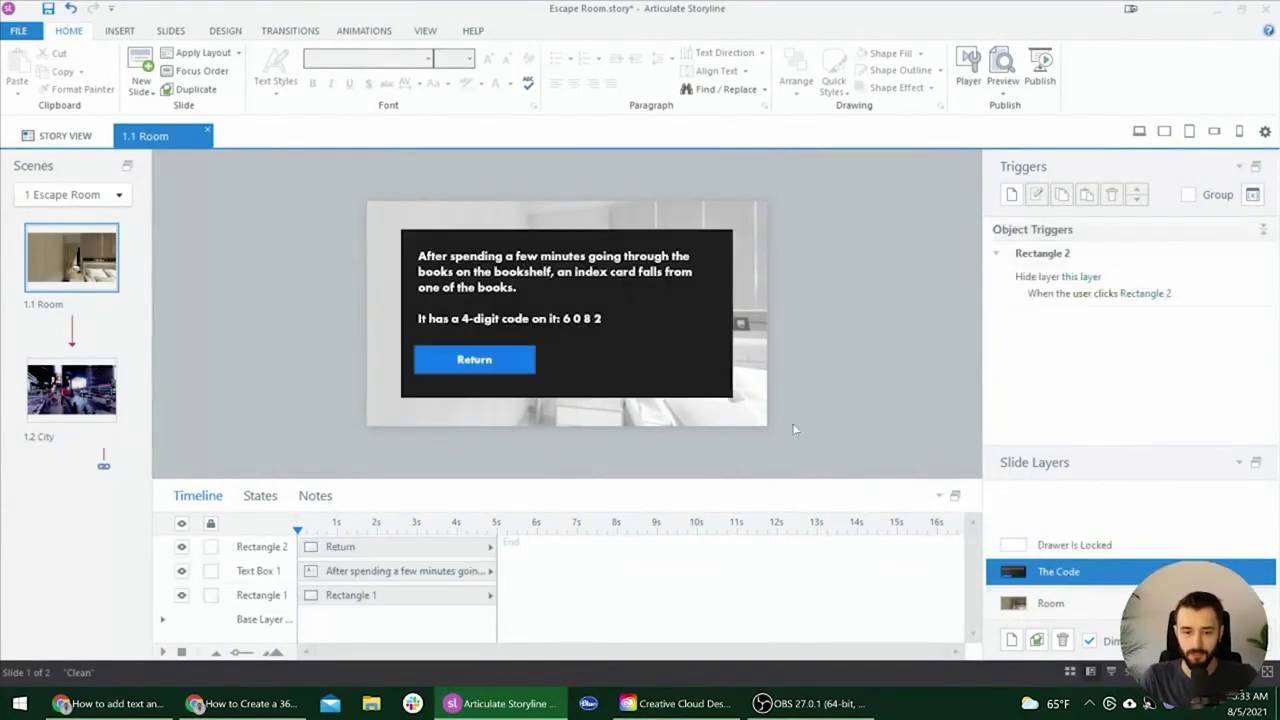
{"action": "left_click", "coordinate": [620, 335]}
{"action": "key", "text": "ctrl+a"}
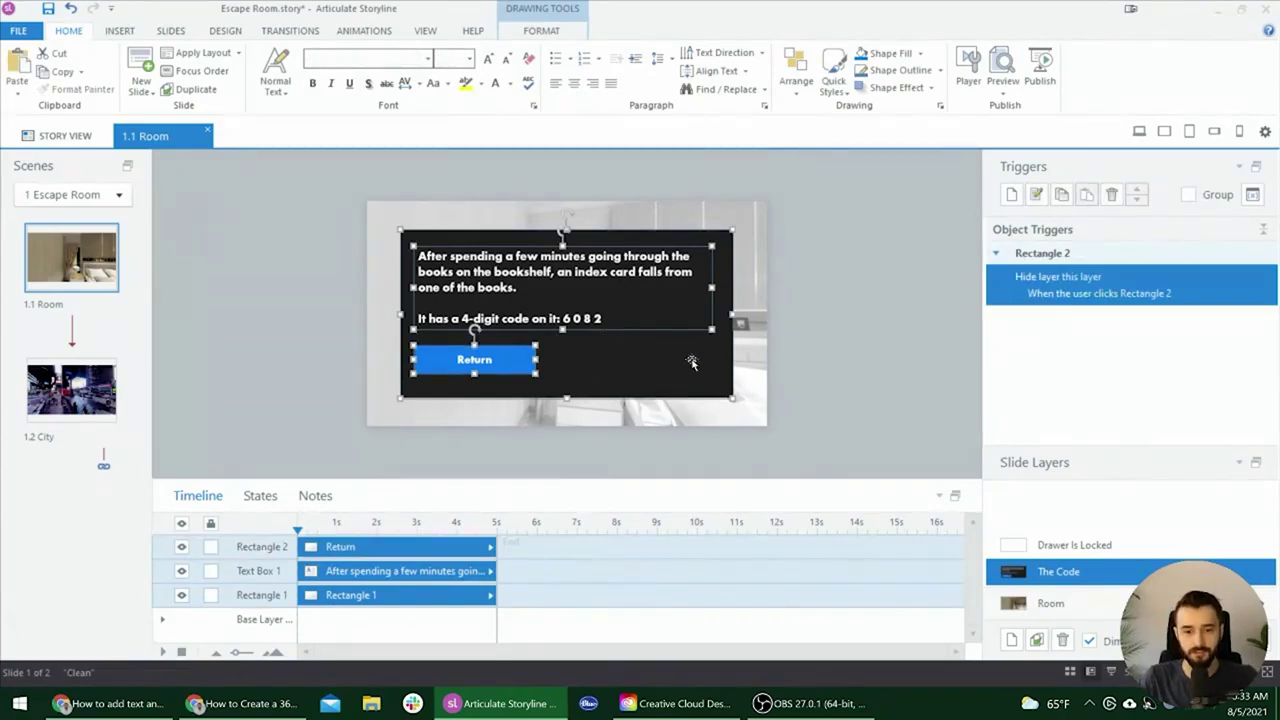
{"action": "left_click", "coordinate": [909, 366]}
{"action": "left_click", "coordinate": [678, 361]}
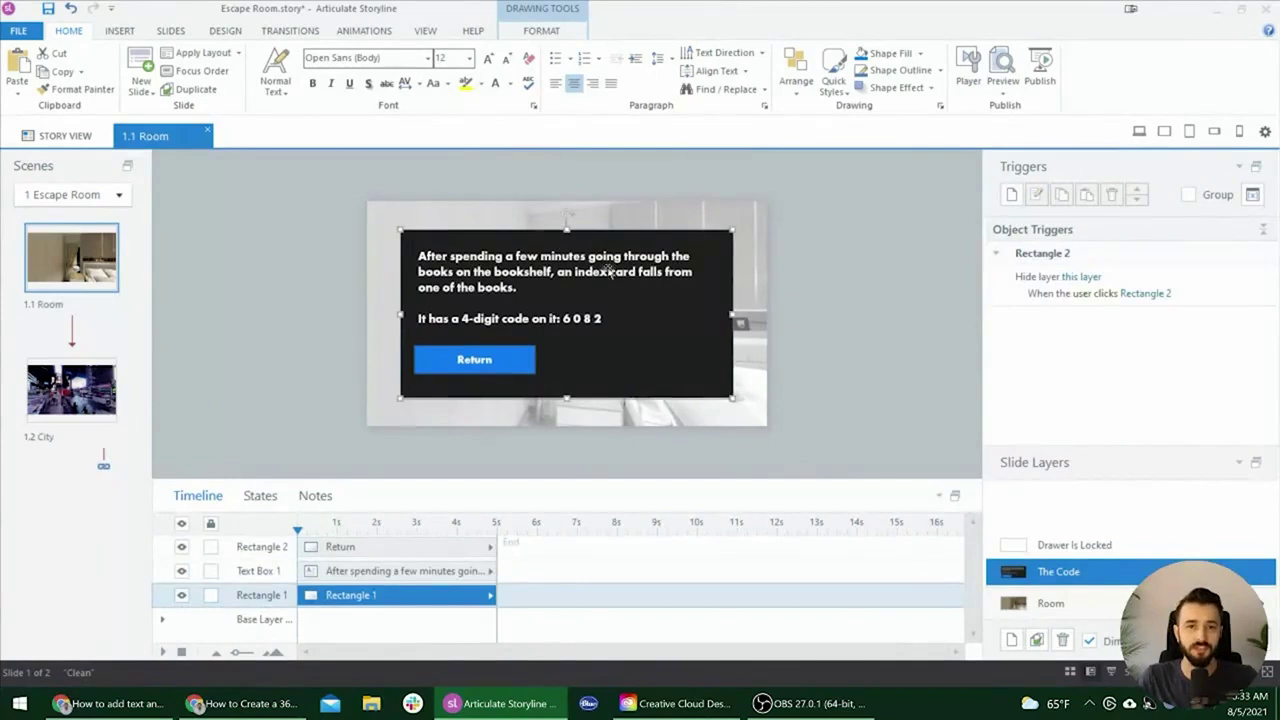
{"action": "left_click", "coordinate": [551, 270], "text": "shift"}
{"action": "left_click", "coordinate": [474, 359], "text": "shift"}
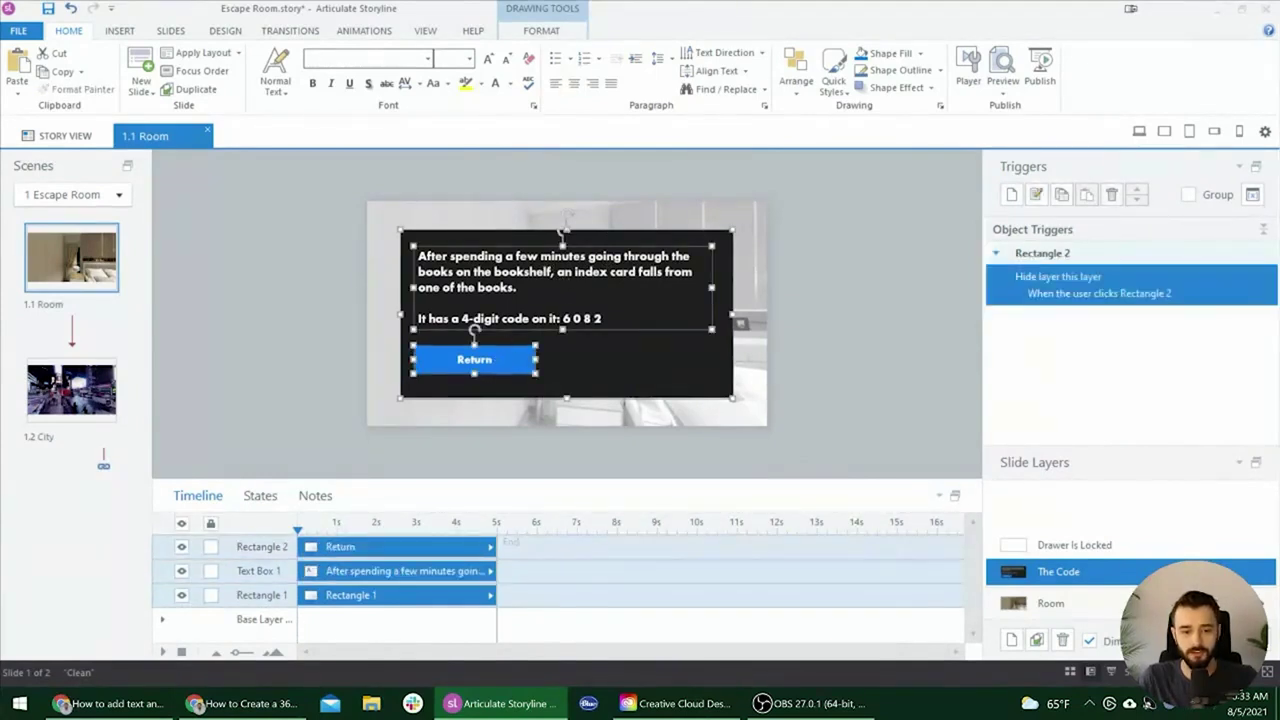
{"action": "left_click", "coordinate": [1100, 546]}
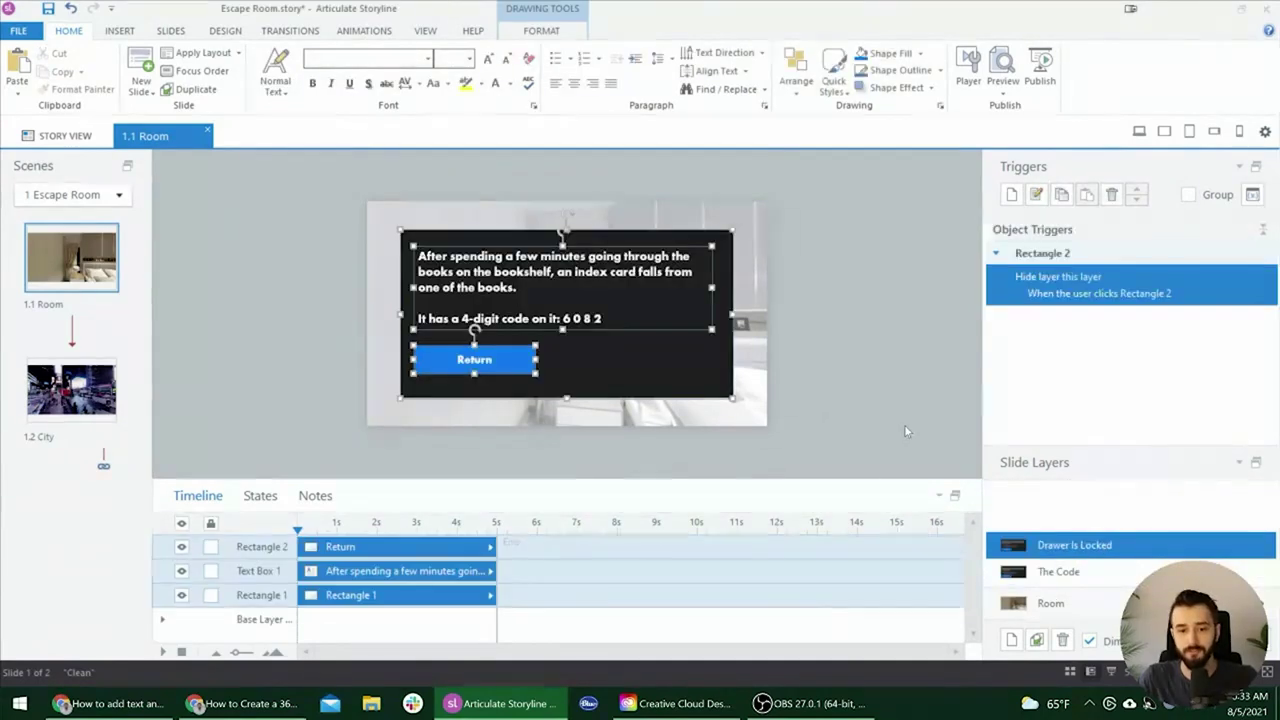
{"action": "left_click", "coordinate": [821, 303]}
- Replace the copied text with "You try to open the drawer, but it's locked. There's a small keypad to enter a 4-digit code."
{"action": "left_click", "coordinate": [517, 287]}
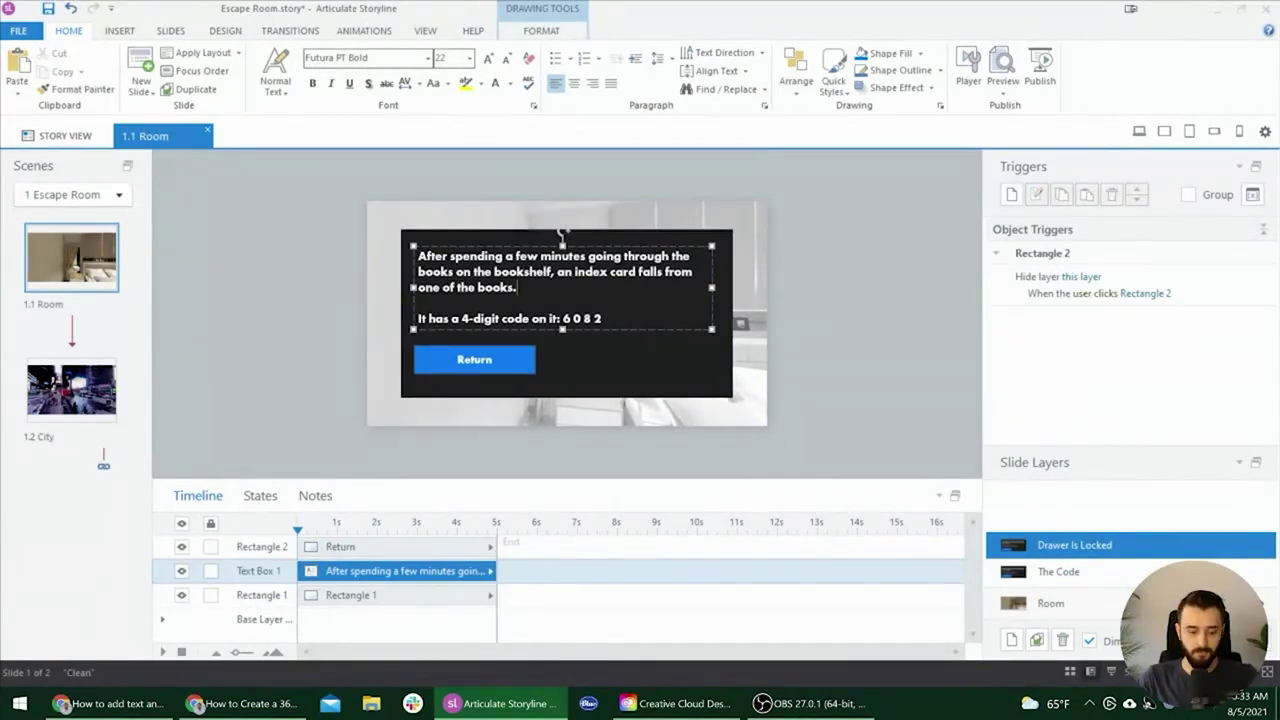
{"action": "key", "text": "ctrl+a"}
{"action": "type", "text": "You try t"}
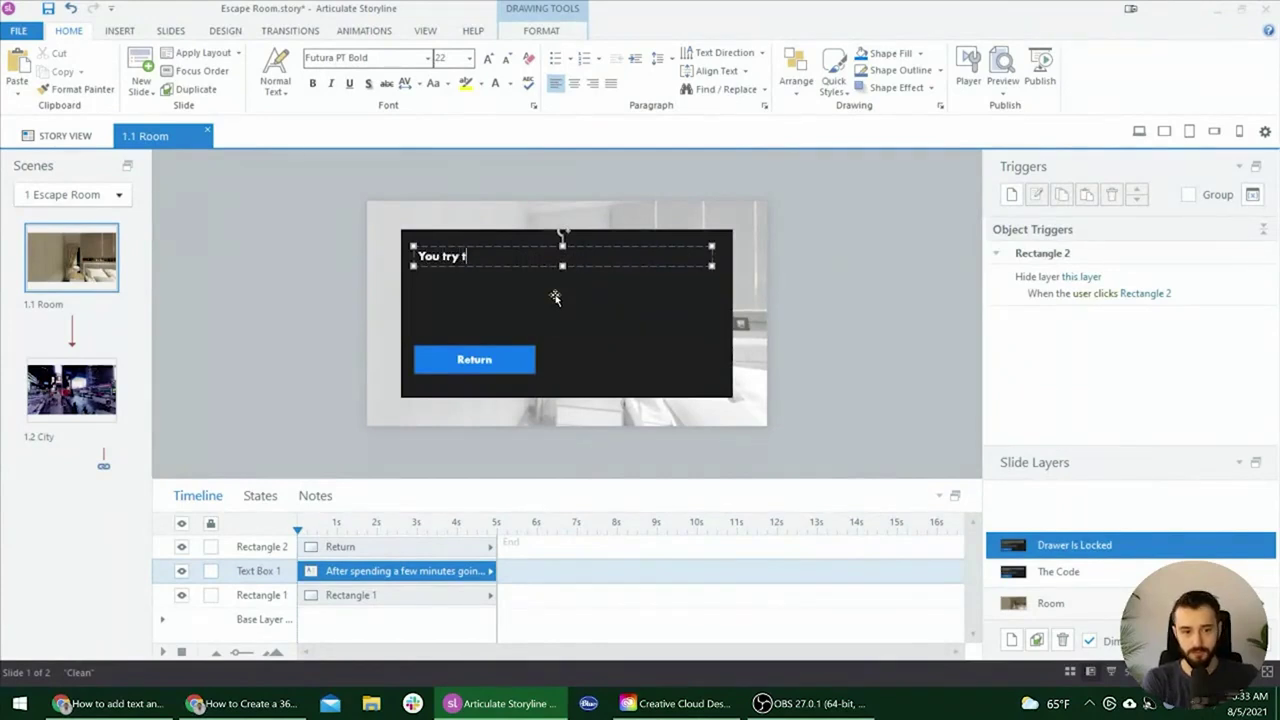
{"action": "type", "text": "o open the drawer,"}
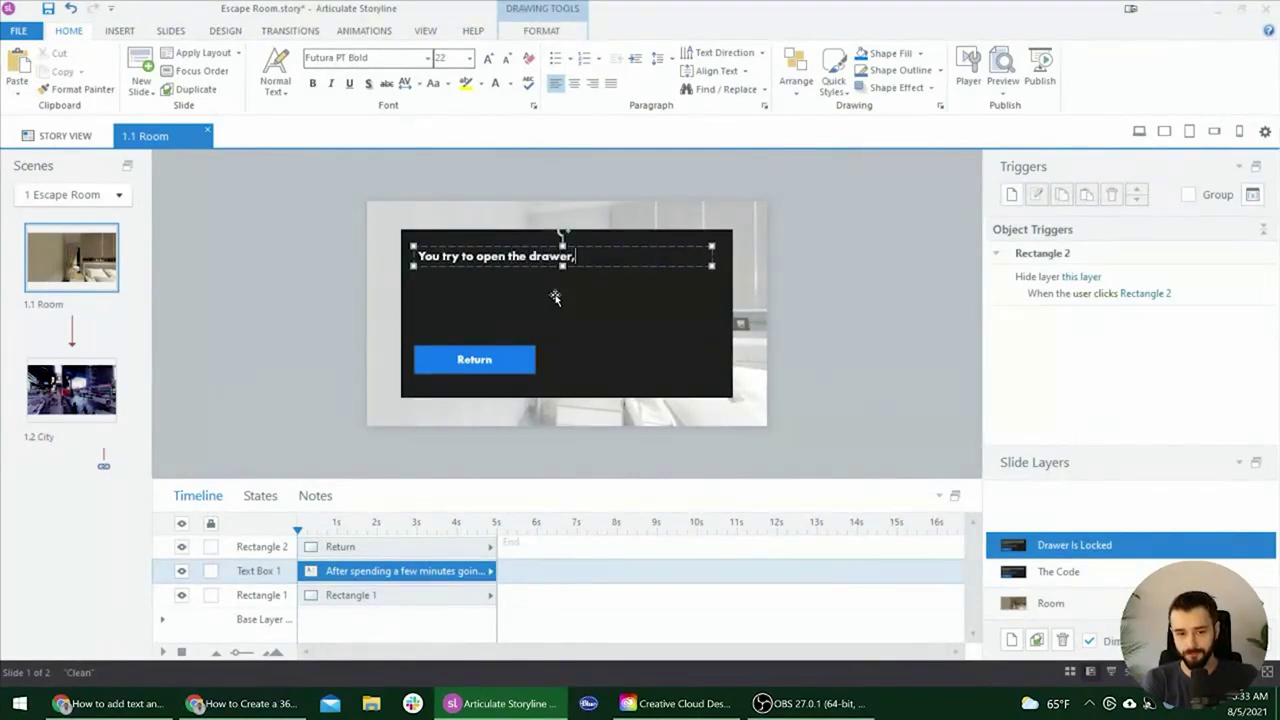
{"action": "type", "text": " but it's locked. There's a small keypad to"}
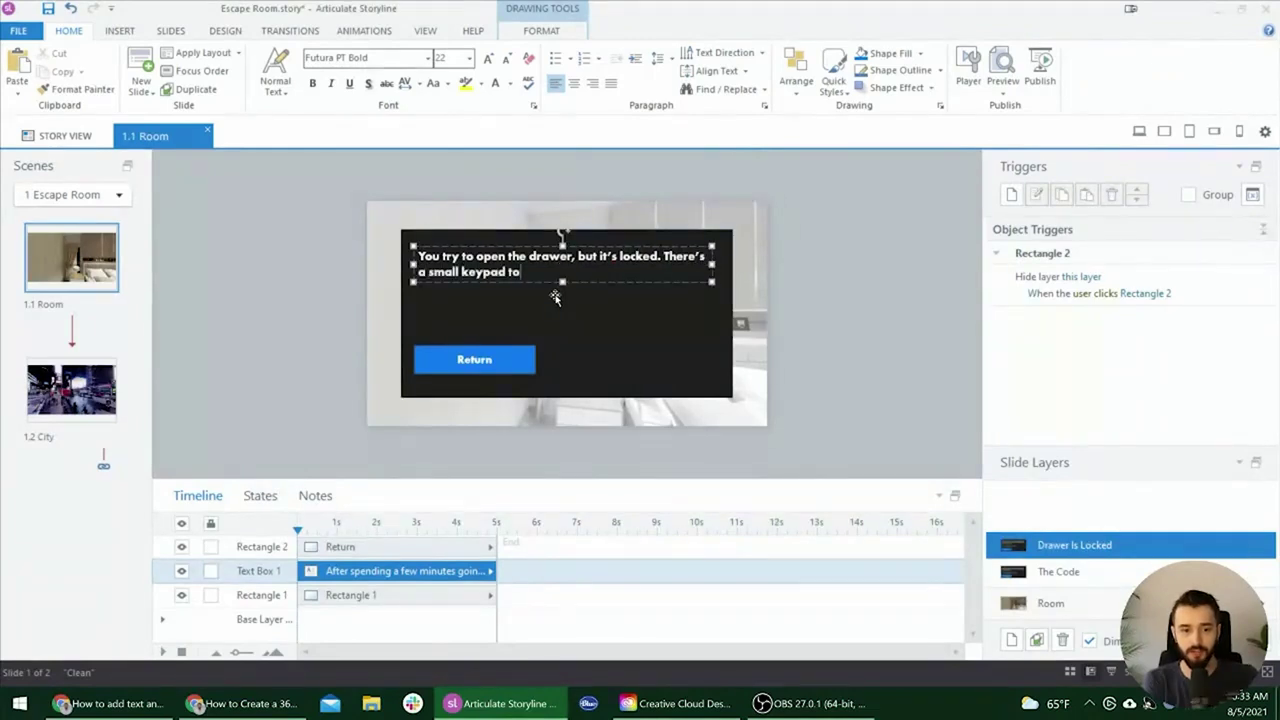
{"action": "type", "text": " enter a 4-digit code."}
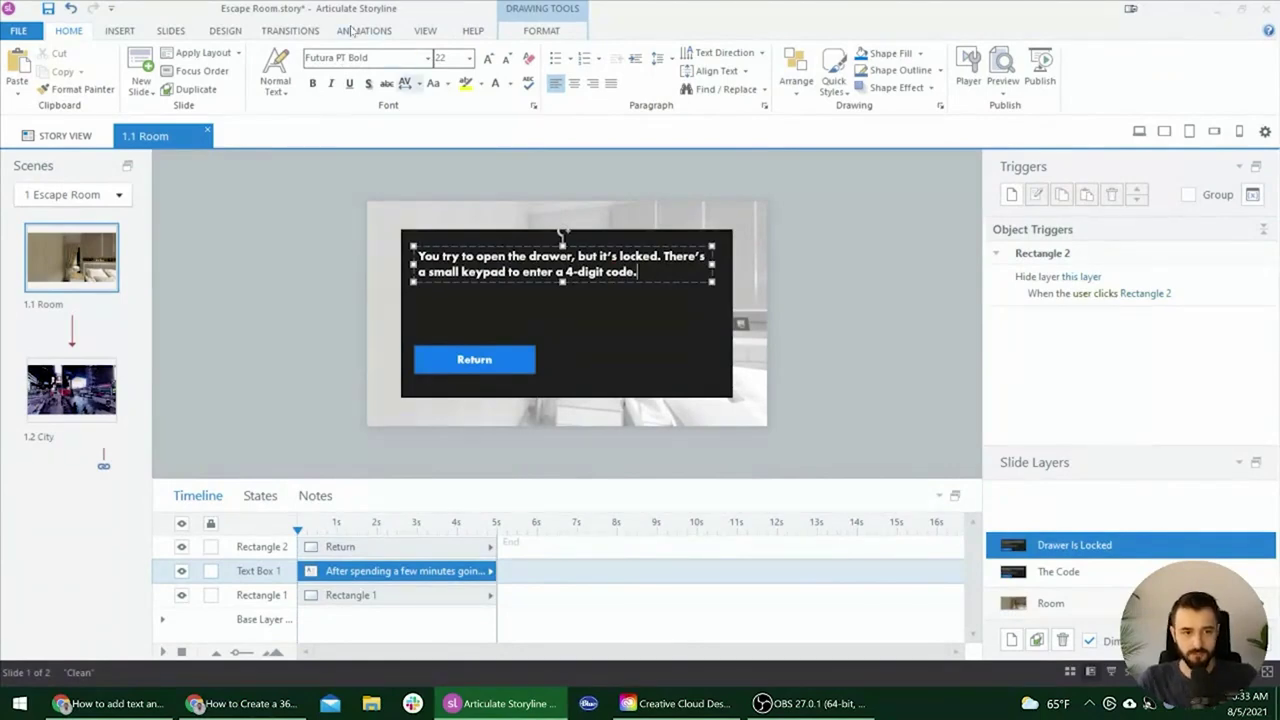
{"action": "left_click", "coordinate": [813, 285]}
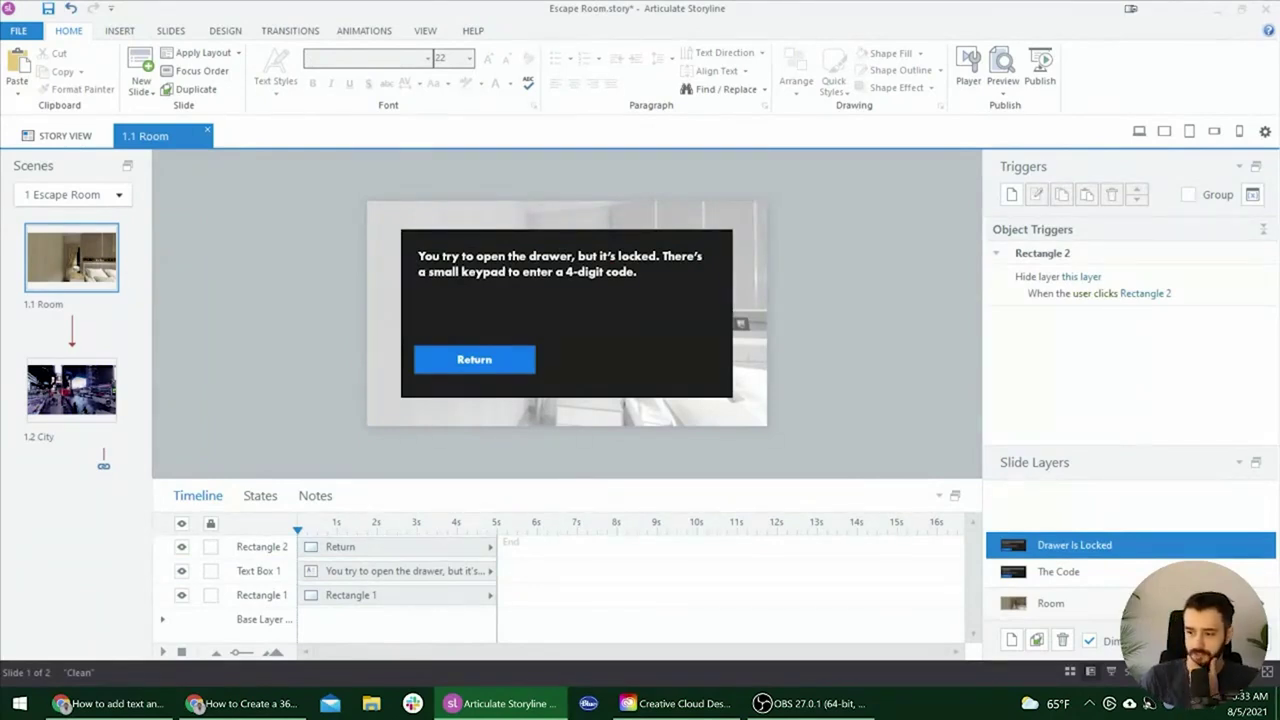
{"action": "left_click", "coordinate": [616, 286]}
{"action": "left_click", "coordinate": [830, 287]}
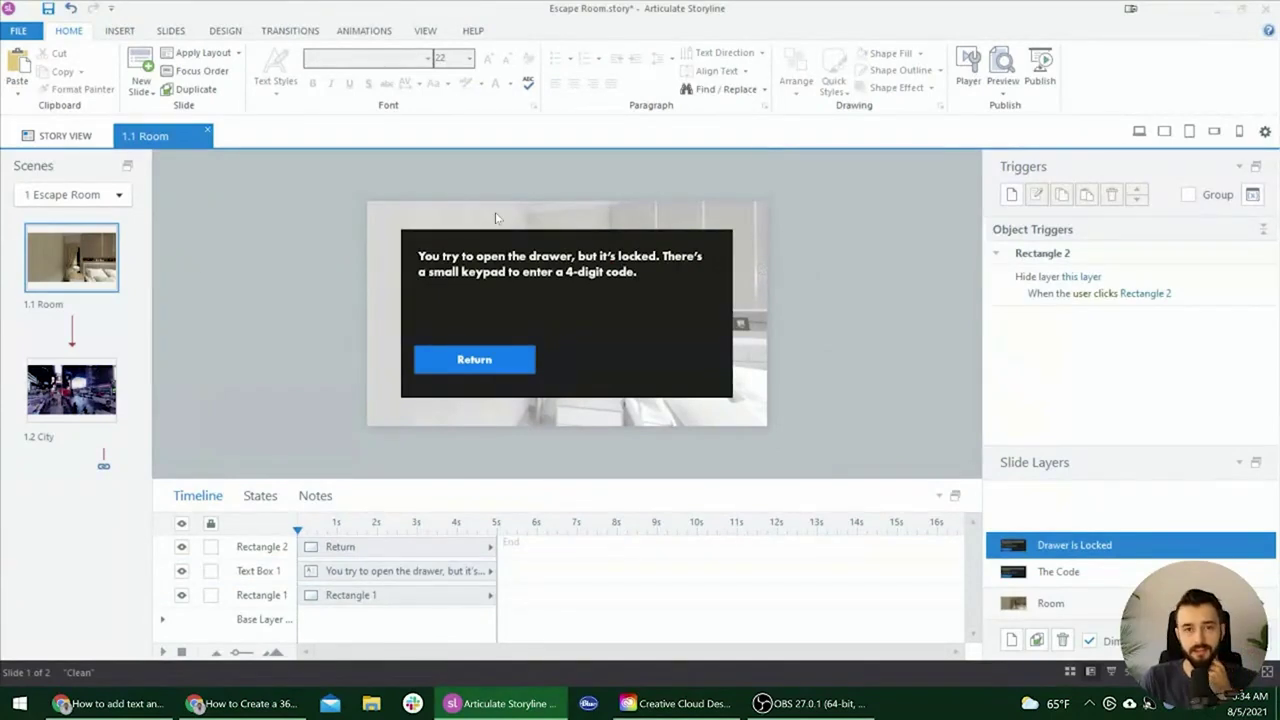
- Insert a numeric entry field about 200 px wide and 30 px high between the drawer text and the Return button
{"action": "left_click", "coordinate": [120, 31]}
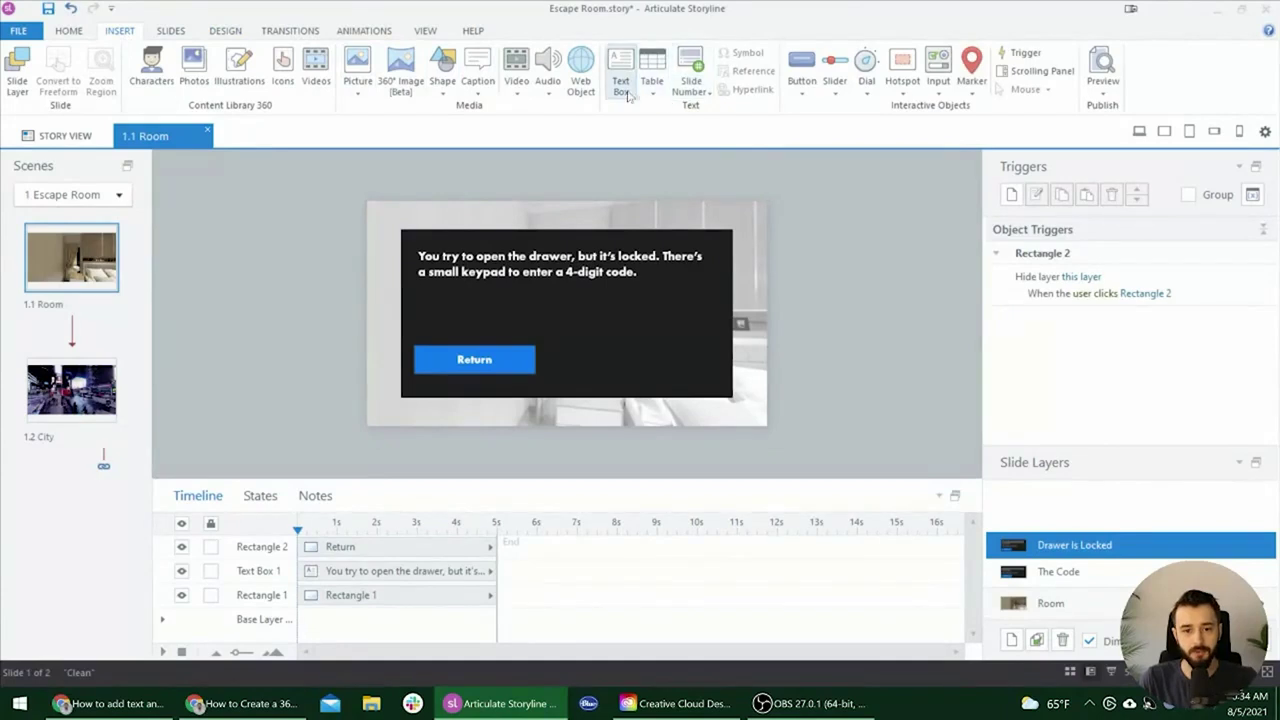
{"action": "left_click", "coordinate": [940, 93]}
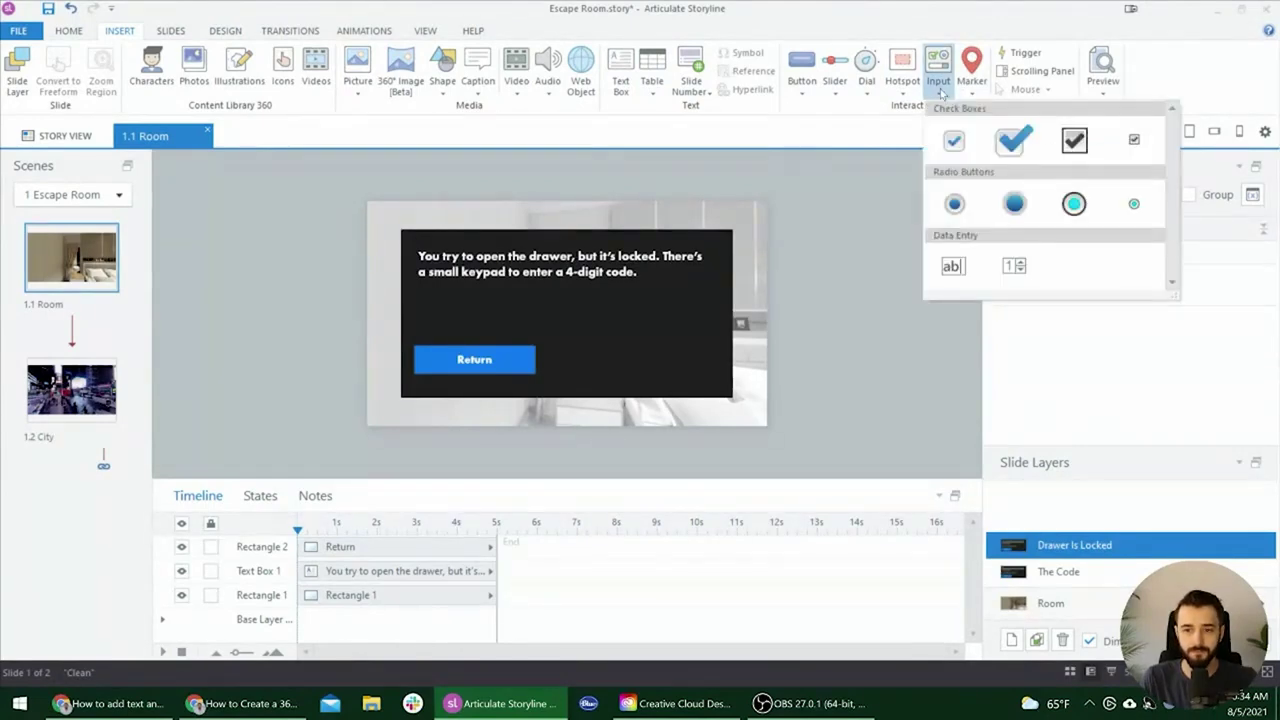
{"action": "left_click", "coordinate": [1015, 268]}
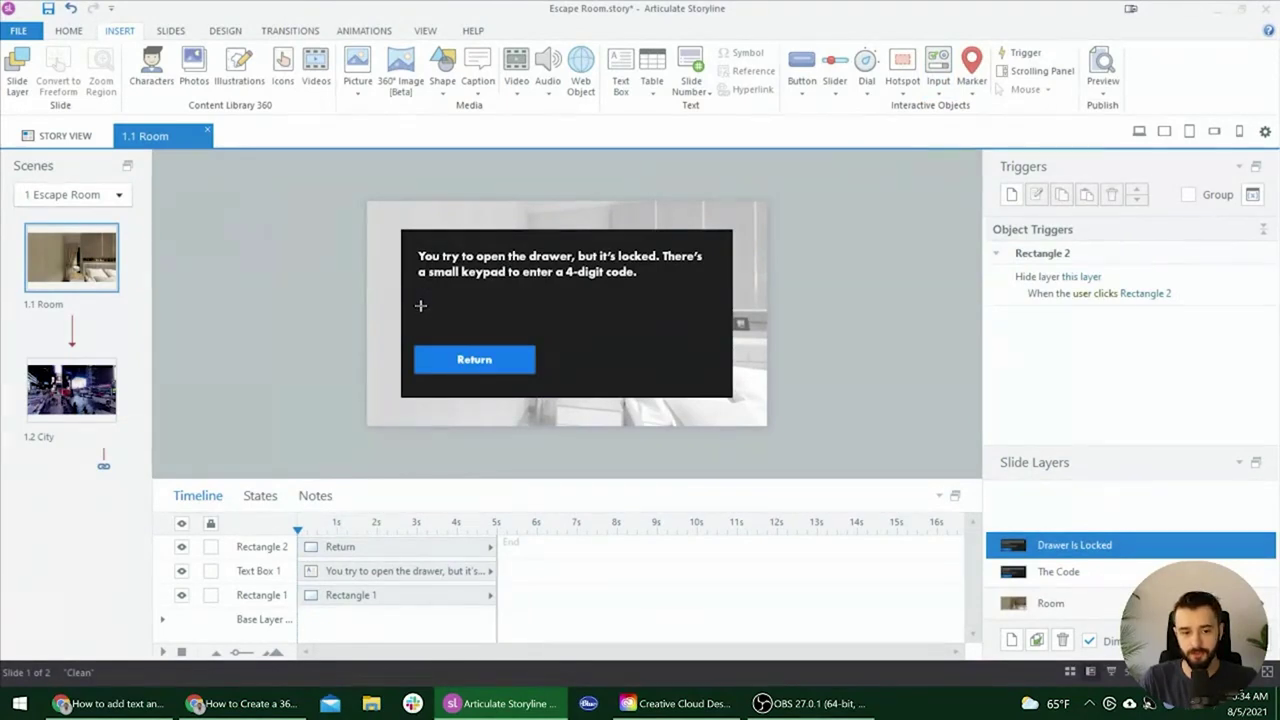
{"action": "left_click_drag", "start_coordinate": [421, 308], "coordinate": [507, 323]}
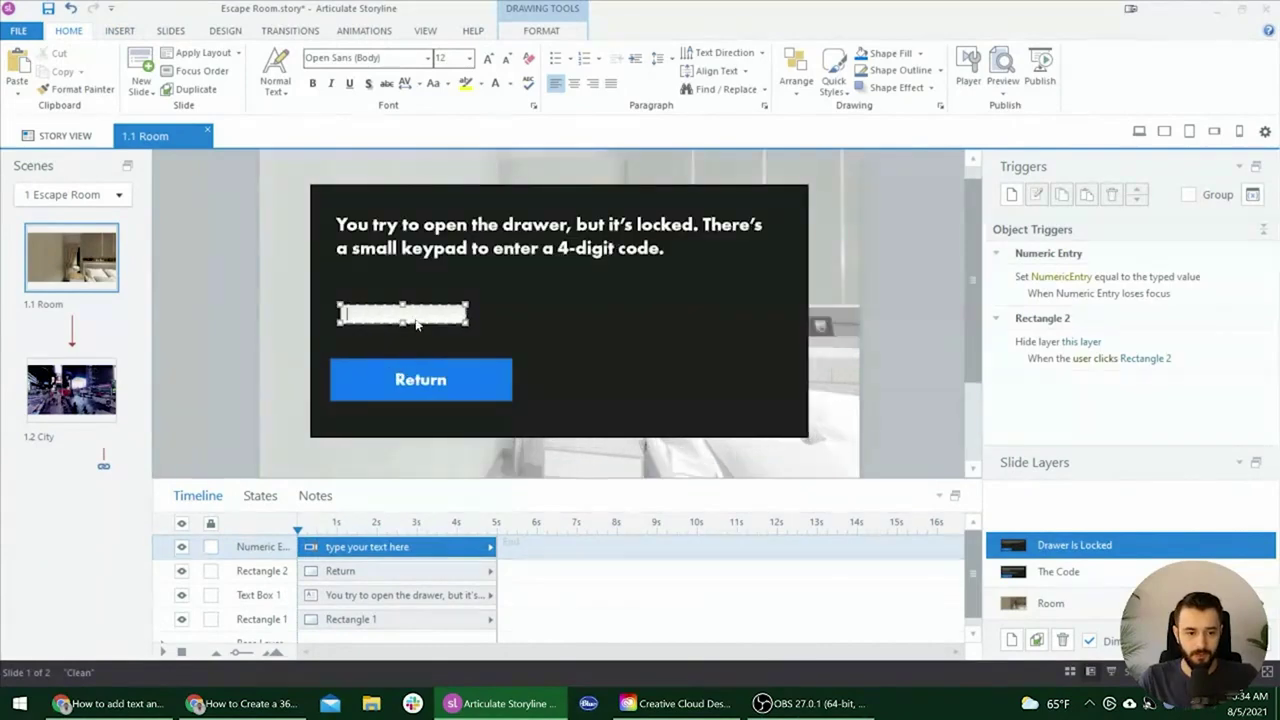
{"action": "scroll", "coordinate": [332, 327], "scroll_direction": "up", "scroll_amount": 3}
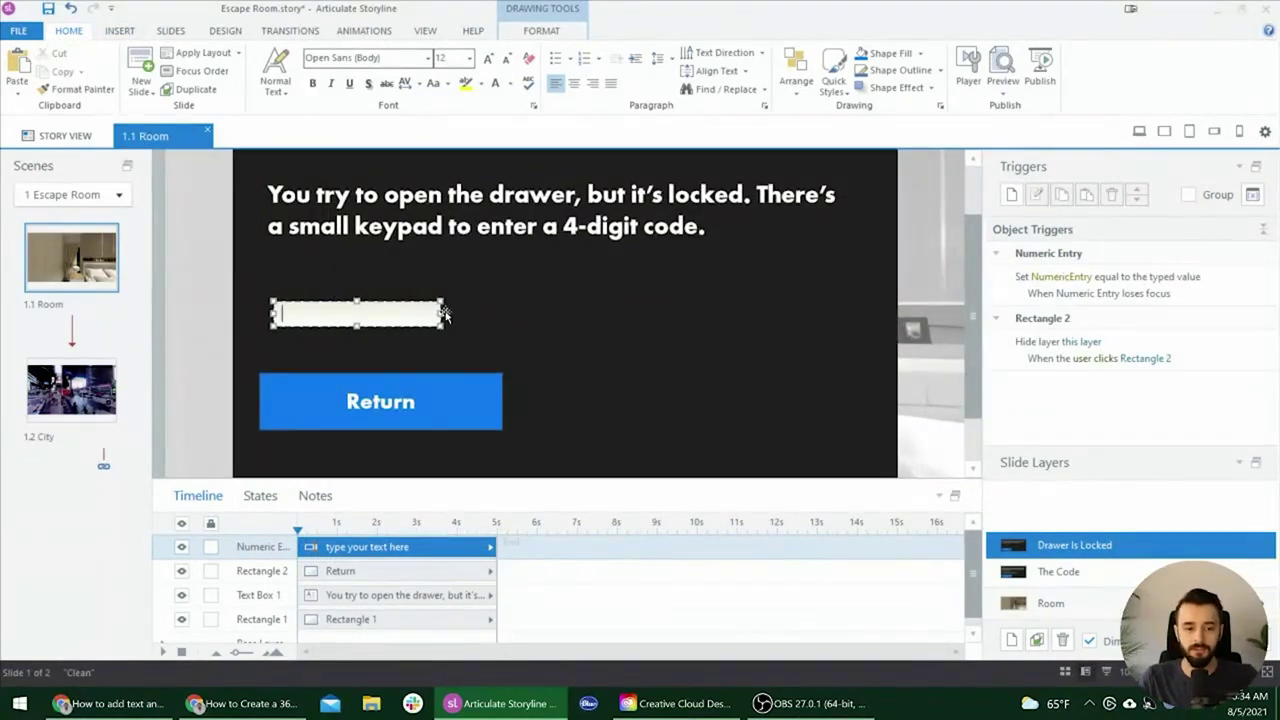
{"action": "scroll", "coordinate": [445, 315], "scroll_direction": "down", "scroll_amount": 3}
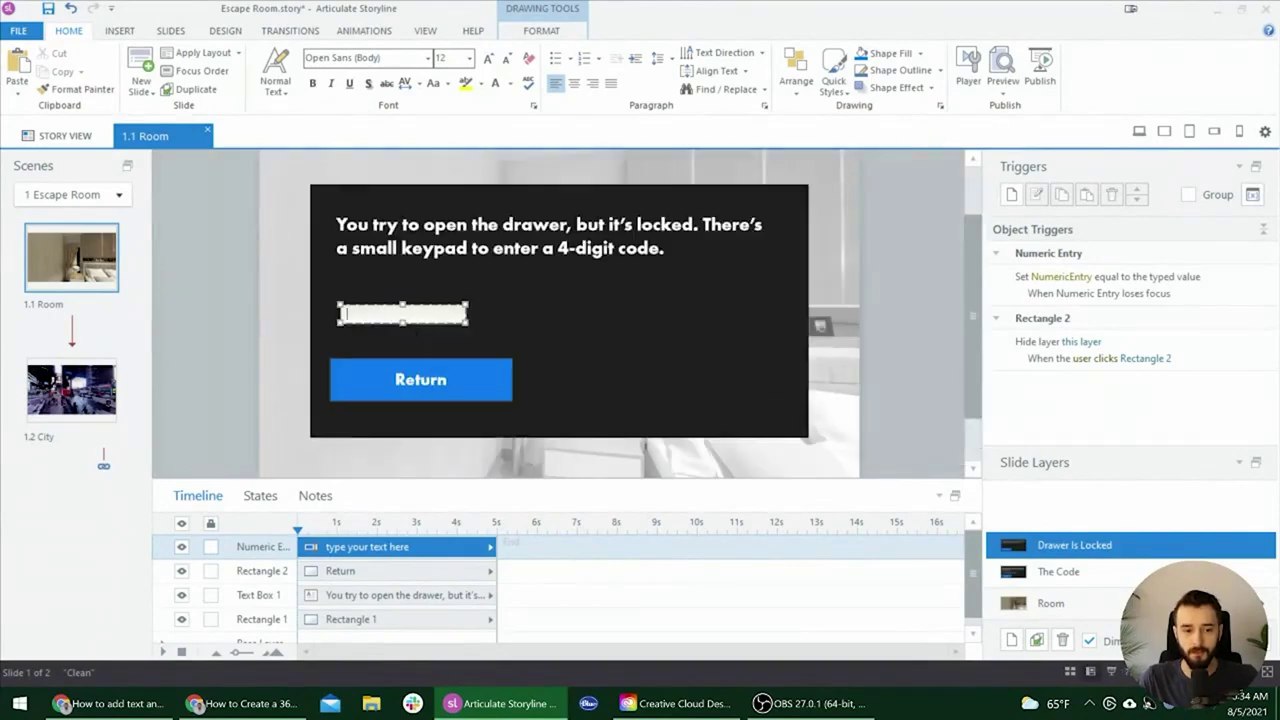
{"action": "scroll", "coordinate": [445, 315], "scroll_direction": "up", "scroll_amount": 3}
- Match the numeric entry field's outline colour to the Return button's blue with the outline Eyedropper
{"action": "left_click", "coordinate": [541, 30]}
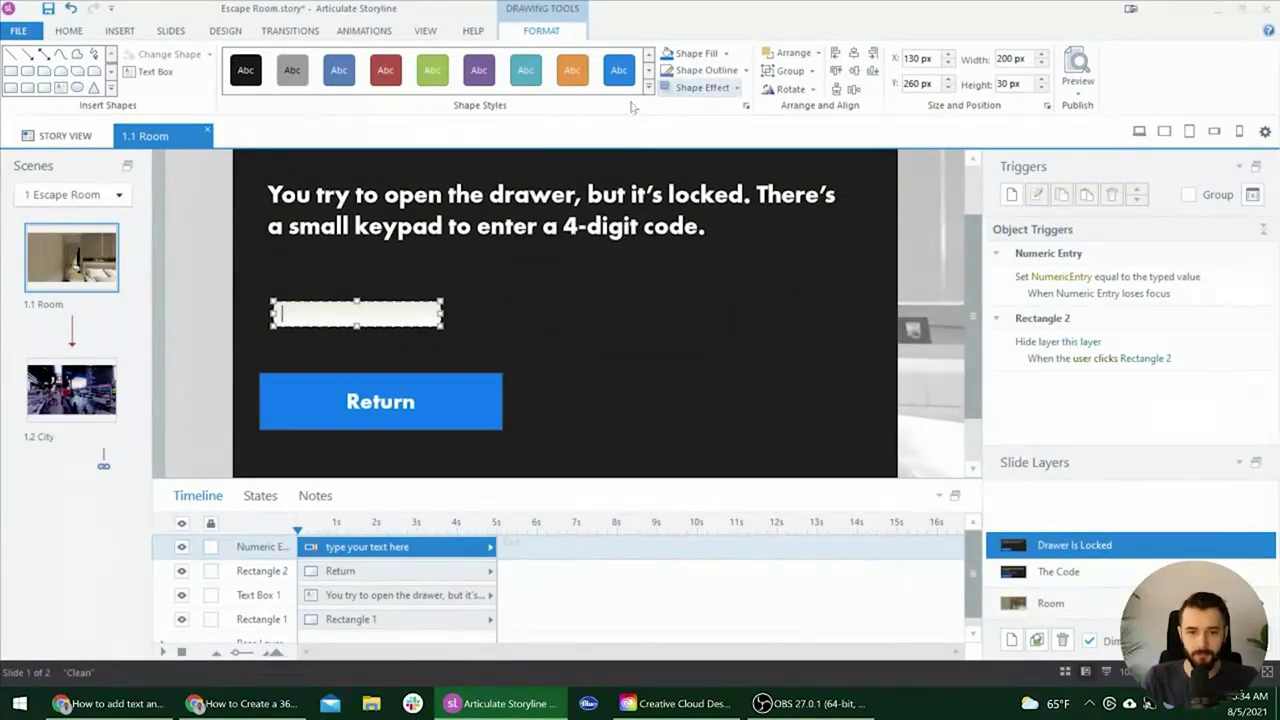
{"action": "left_click", "coordinate": [728, 55]}
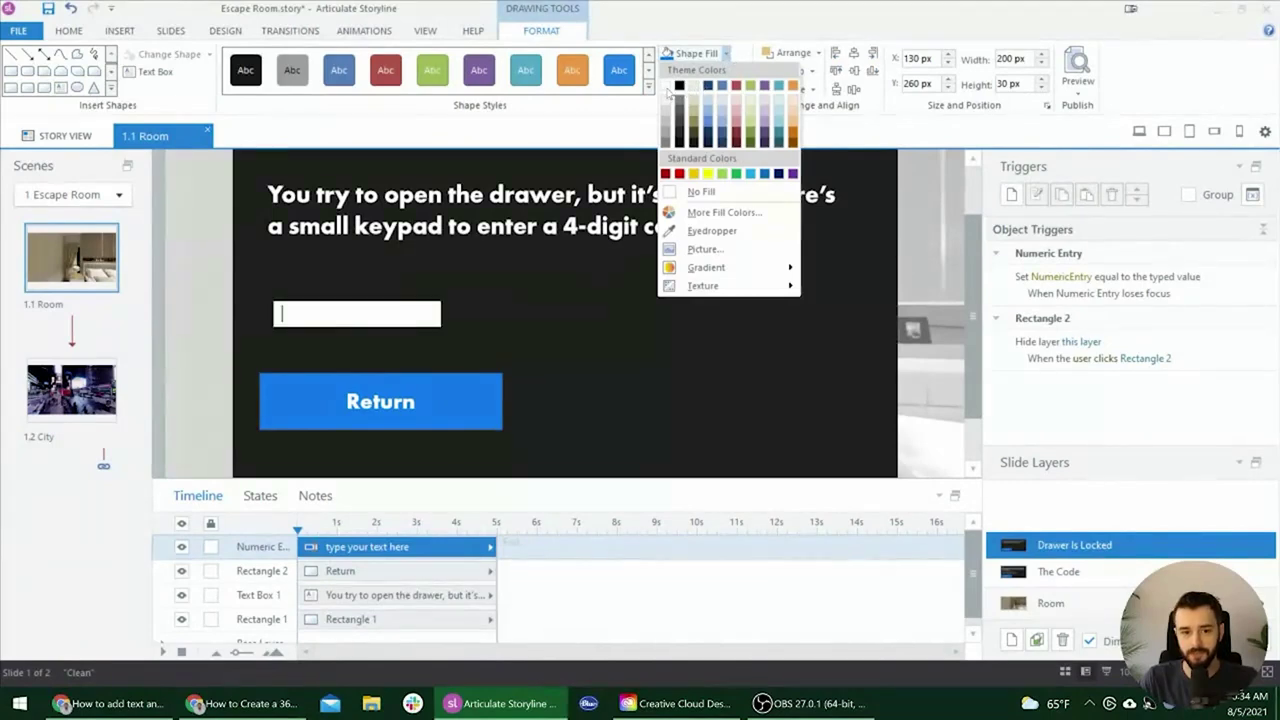
{"action": "left_click", "coordinate": [728, 55]}
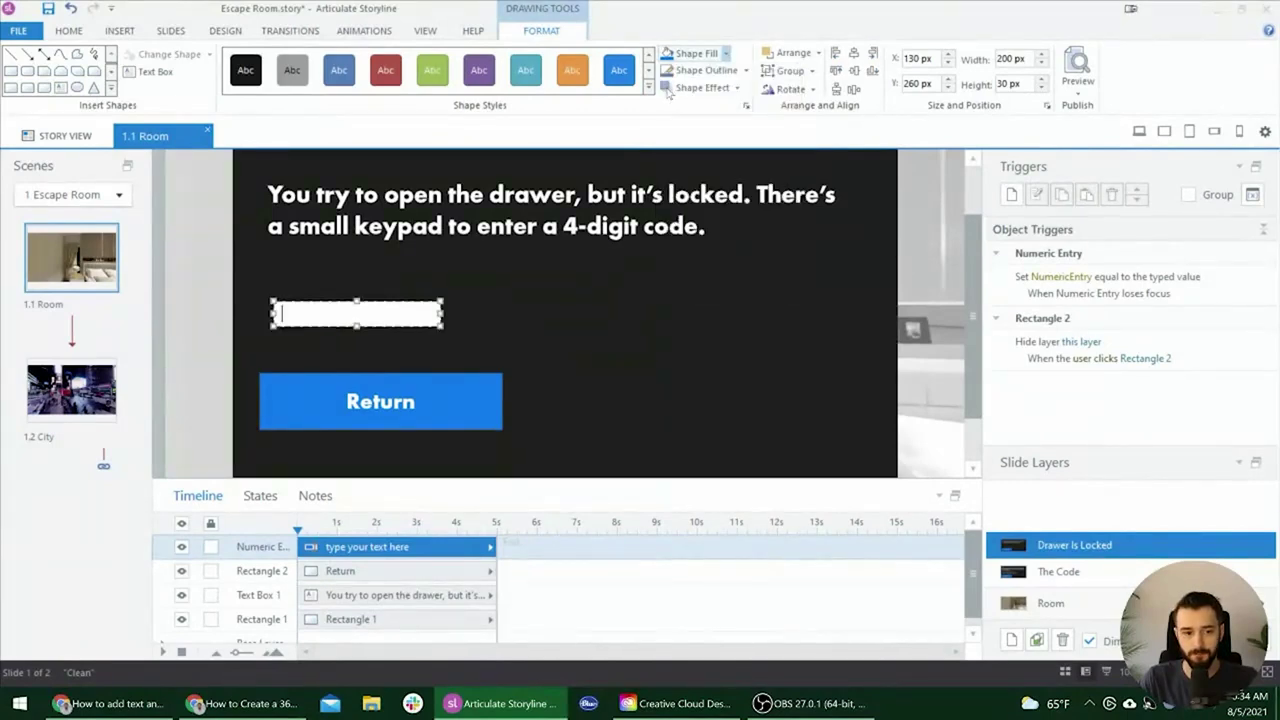
{"action": "left_click", "coordinate": [746, 69]}
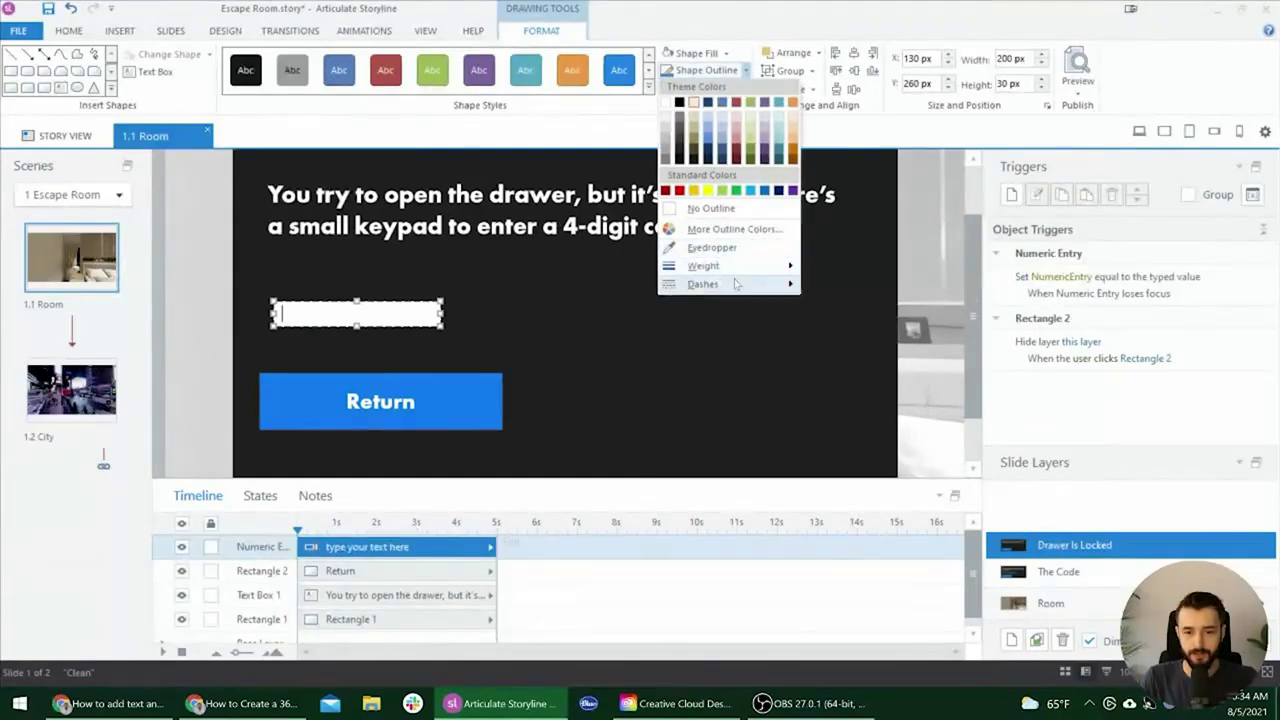
{"action": "left_click", "coordinate": [711, 247]}
{"action": "left_click", "coordinate": [510, 352]}
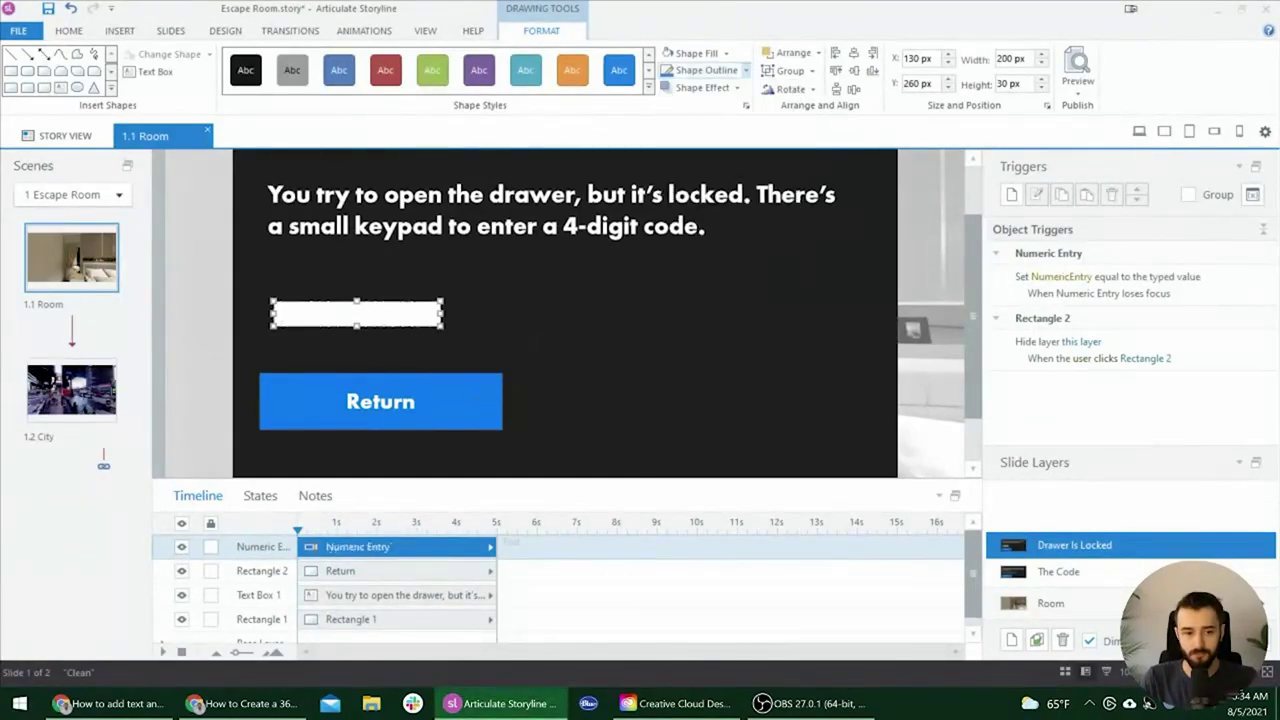
- Resize the numeric entry field to about 291 by 50 px, aligning its sides with the Return button
{"action": "left_click_drag", "start_coordinate": [440, 316], "coordinate": [503, 342]}
{"action": "left_click_drag", "start_coordinate": [272, 321], "coordinate": [256, 322]}
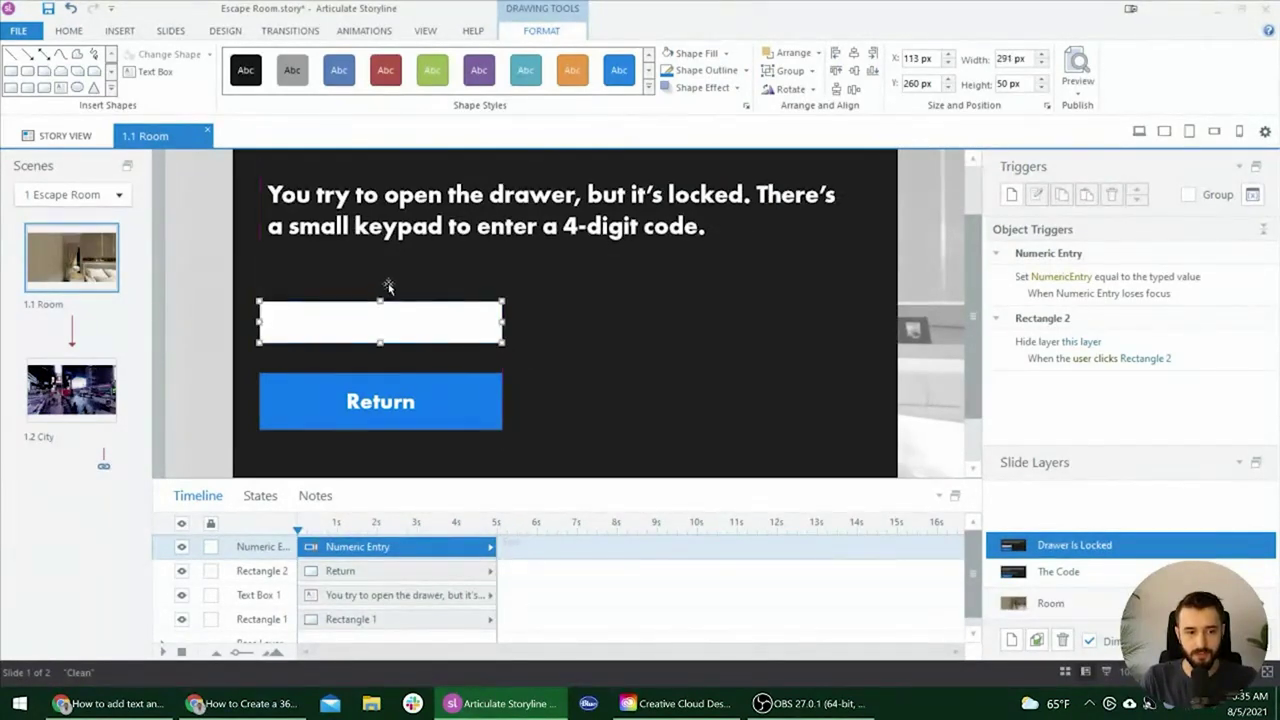
{"action": "left_click", "coordinate": [510, 294]}
{"action": "left_click", "coordinate": [268, 316]}
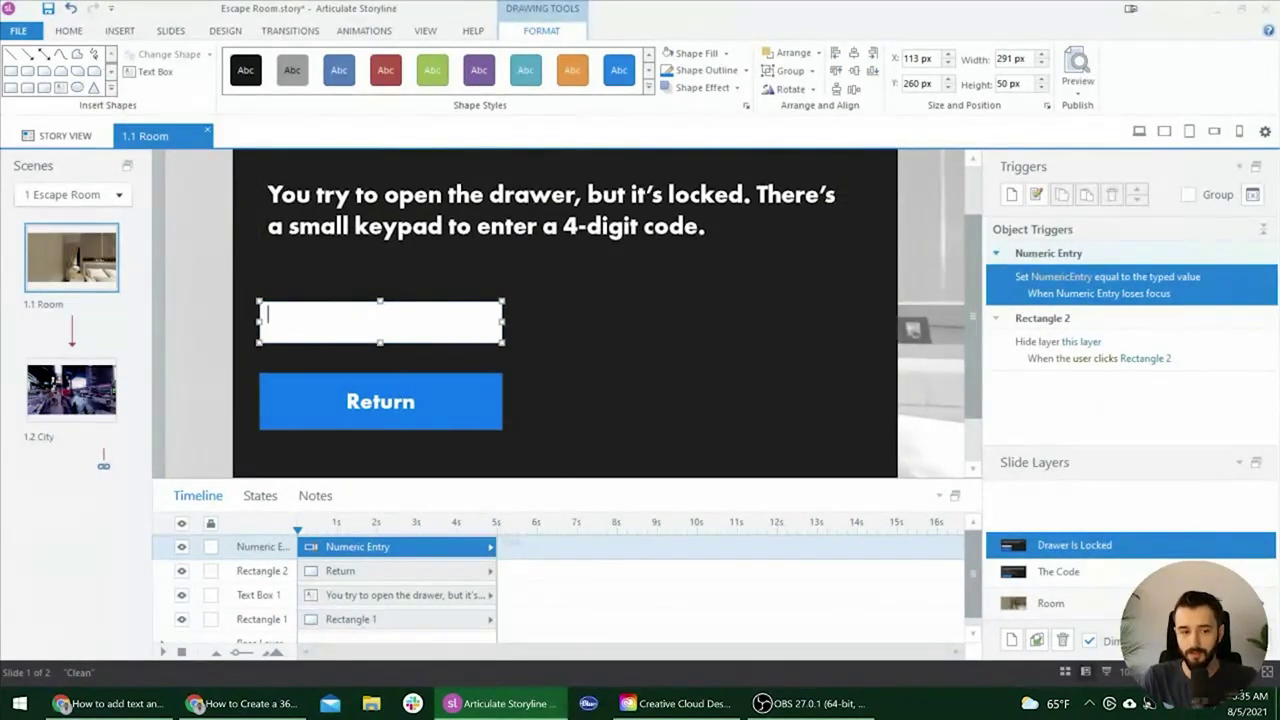
- Set the numeric entry field's vertical text alignment to Middle in its shape formatting
{"action": "right_click", "coordinate": [315, 344]}
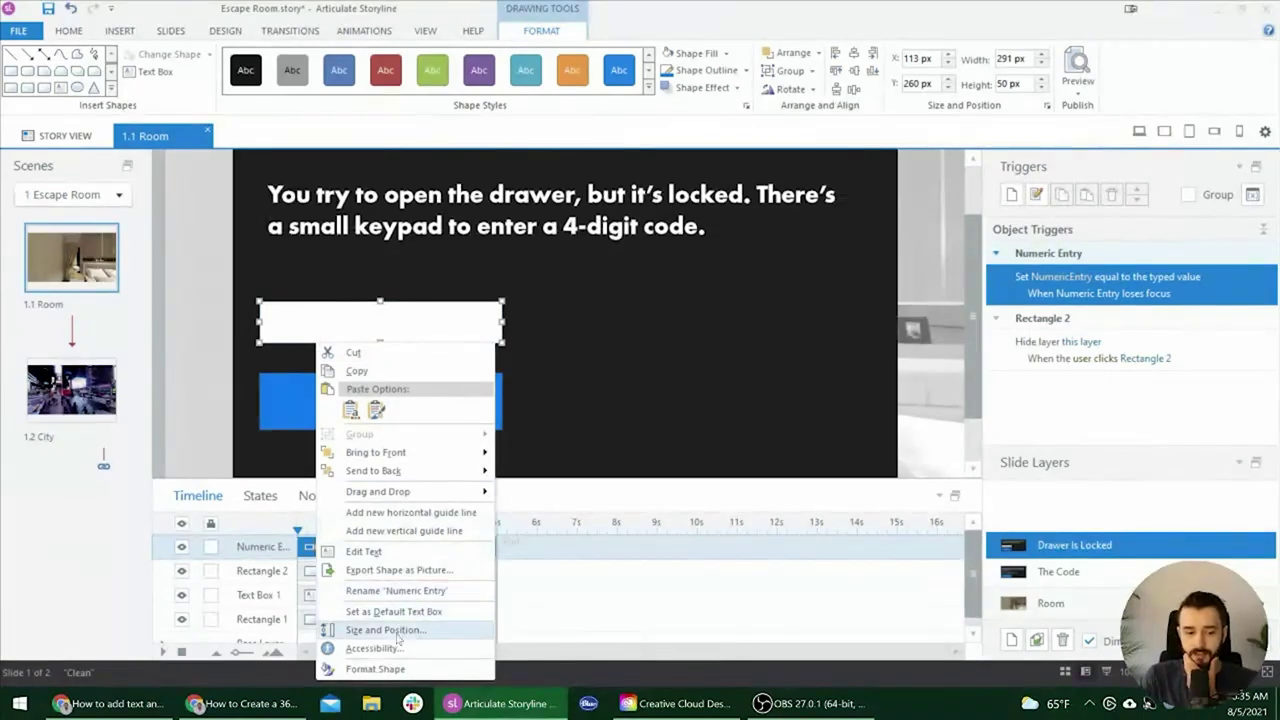
{"action": "left_click", "coordinate": [375, 668]}
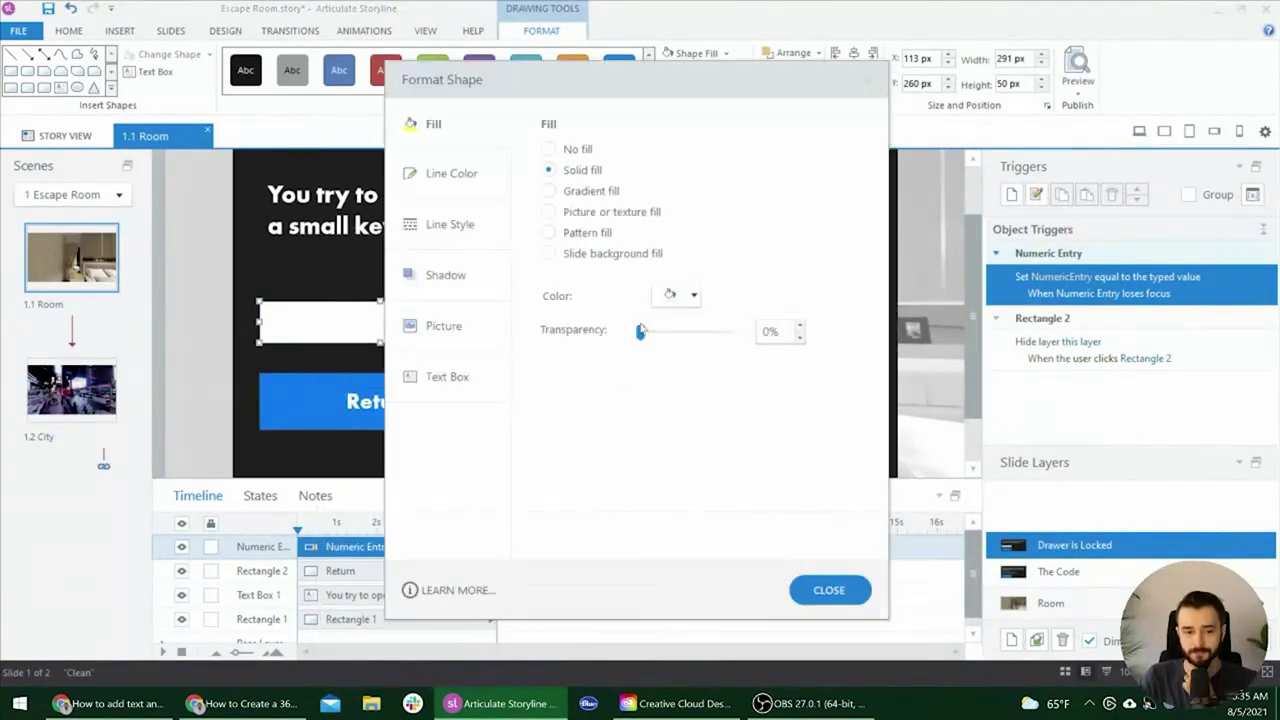
{"action": "left_click", "coordinate": [470, 385]}
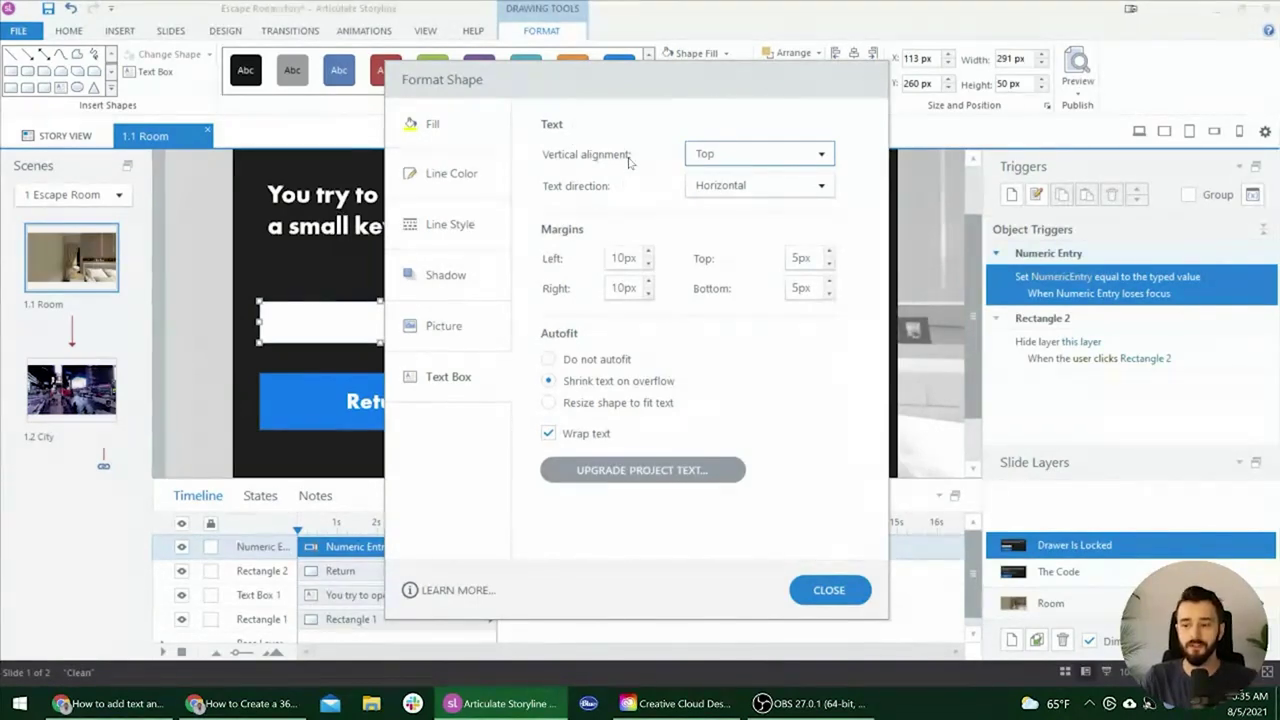
{"action": "left_click", "coordinate": [712, 153]}
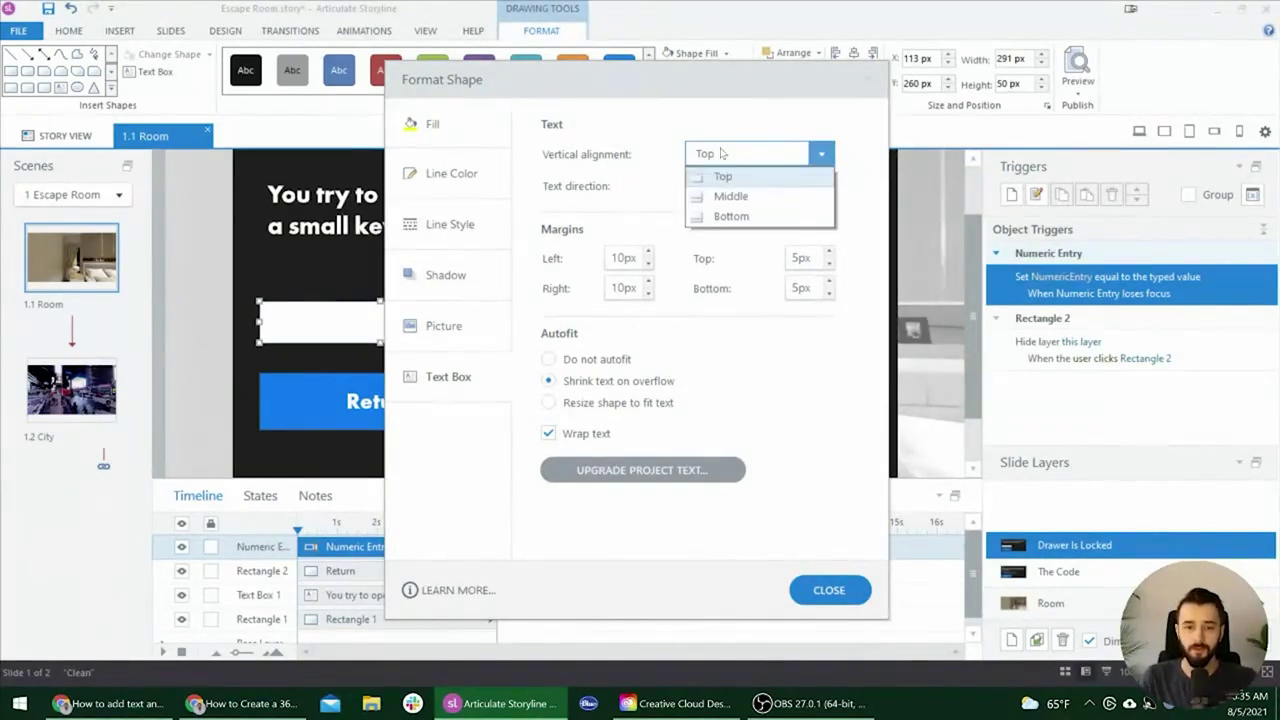
{"action": "left_click", "coordinate": [726, 197]}
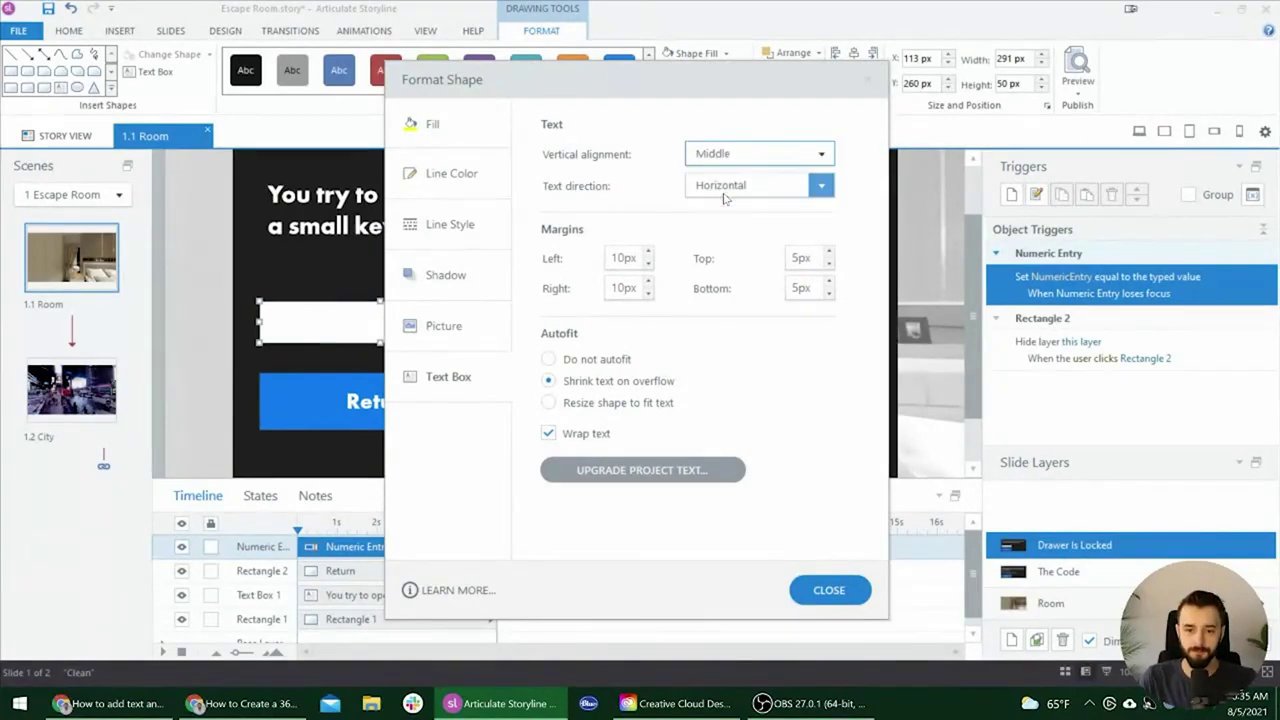
{"action": "left_click", "coordinate": [826, 589]}
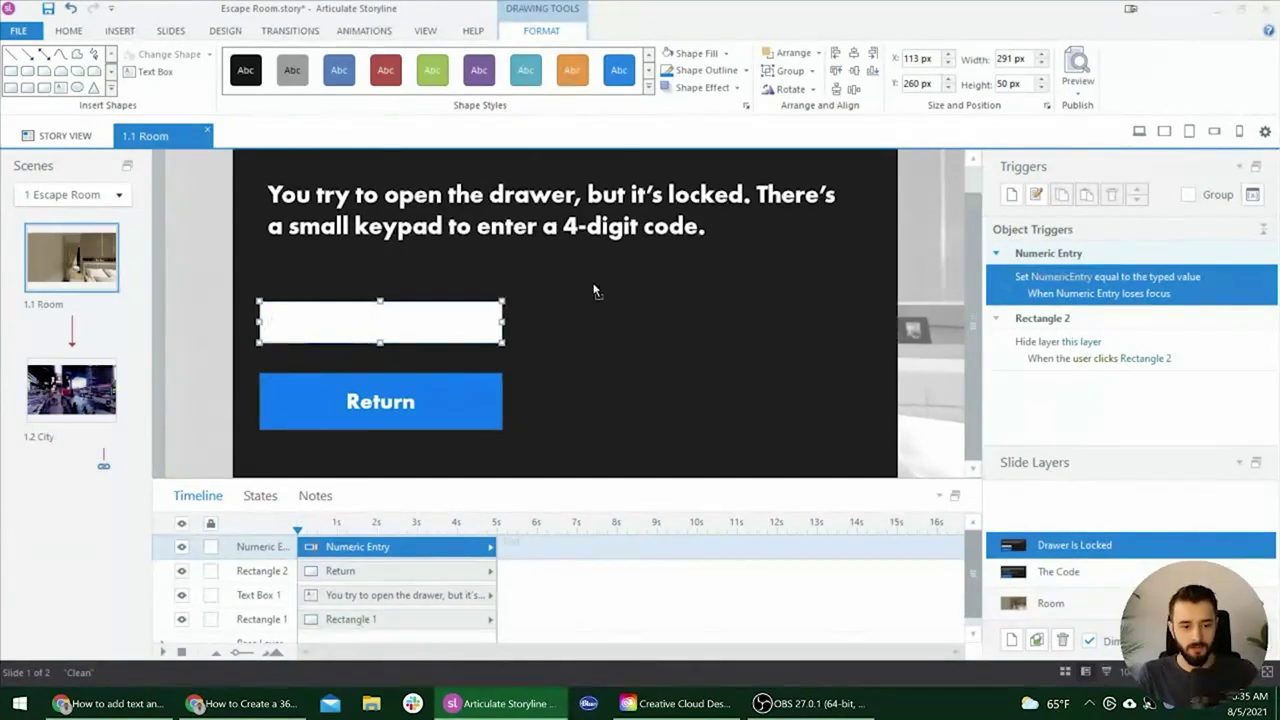
- Adjust the outline weight of the numeric entry field and inspect its border against the black panel
{"action": "scroll", "coordinate": [560, 298], "scroll_direction": "down", "scroll_amount": 1}
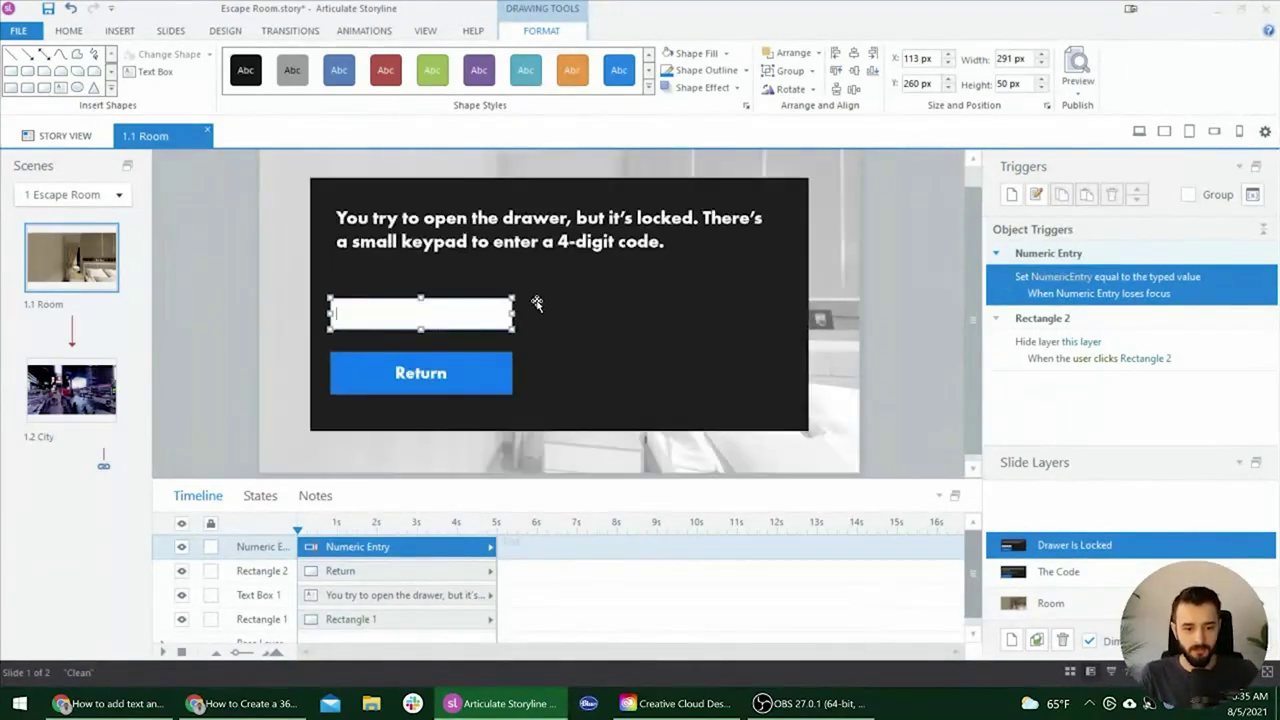
{"action": "left_click", "coordinate": [745, 70]}
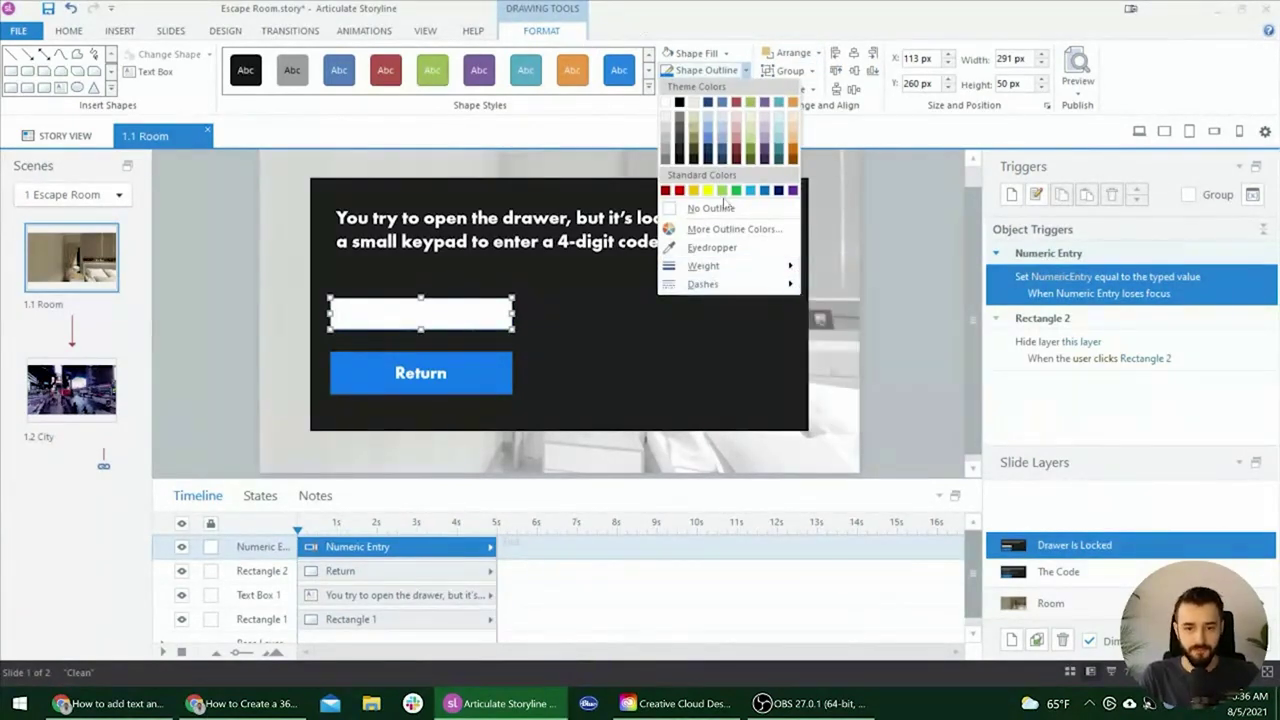
{"action": "mouse_move", "coordinate": [700, 266]}
{"action": "left_click", "coordinate": [845, 286]}
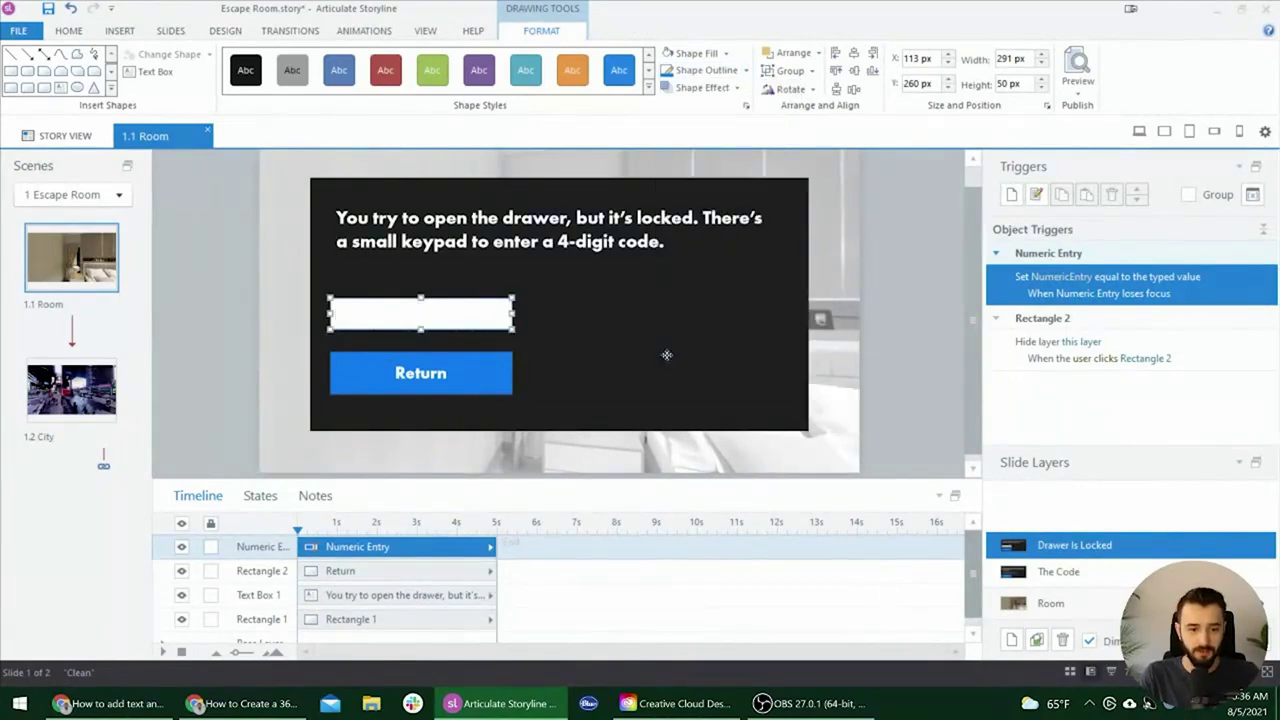
{"action": "left_click", "coordinate": [666, 357]}
{"action": "scroll", "coordinate": [375, 338], "scroll_direction": "up", "scroll_amount": 3}
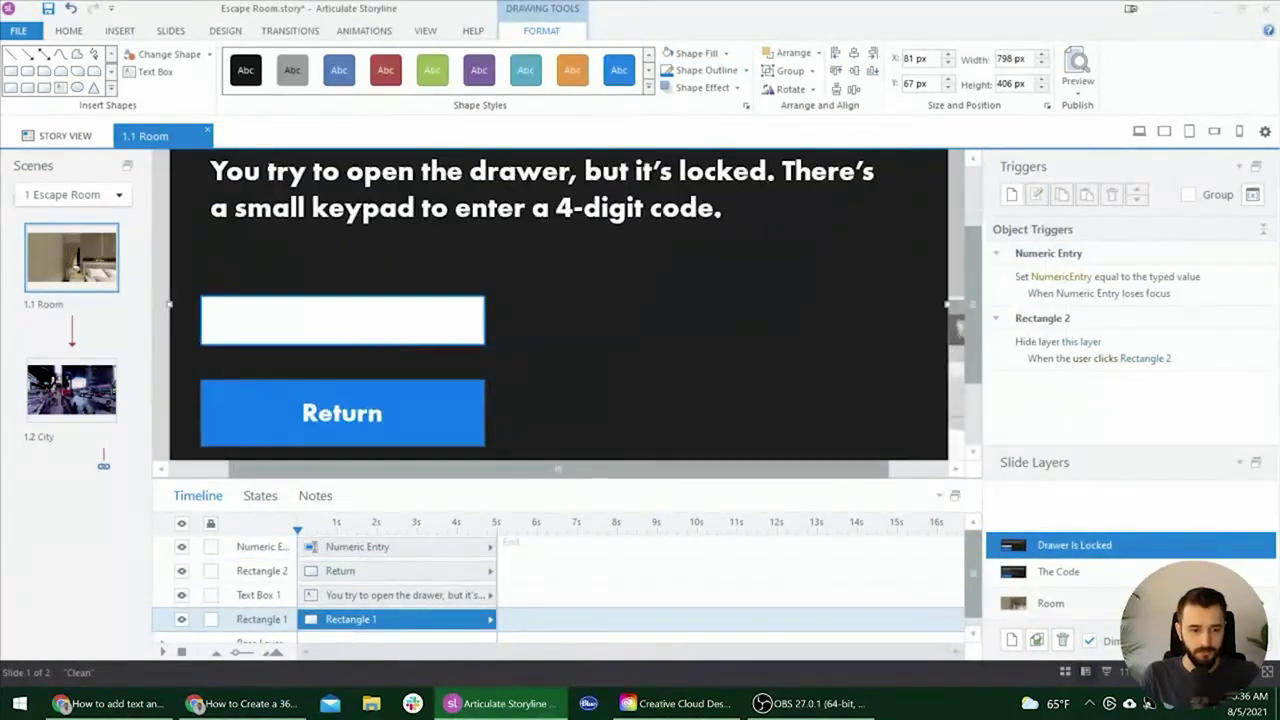
{"action": "left_click", "coordinate": [395, 335]}
{"action": "double_click", "coordinate": [505, 313]}
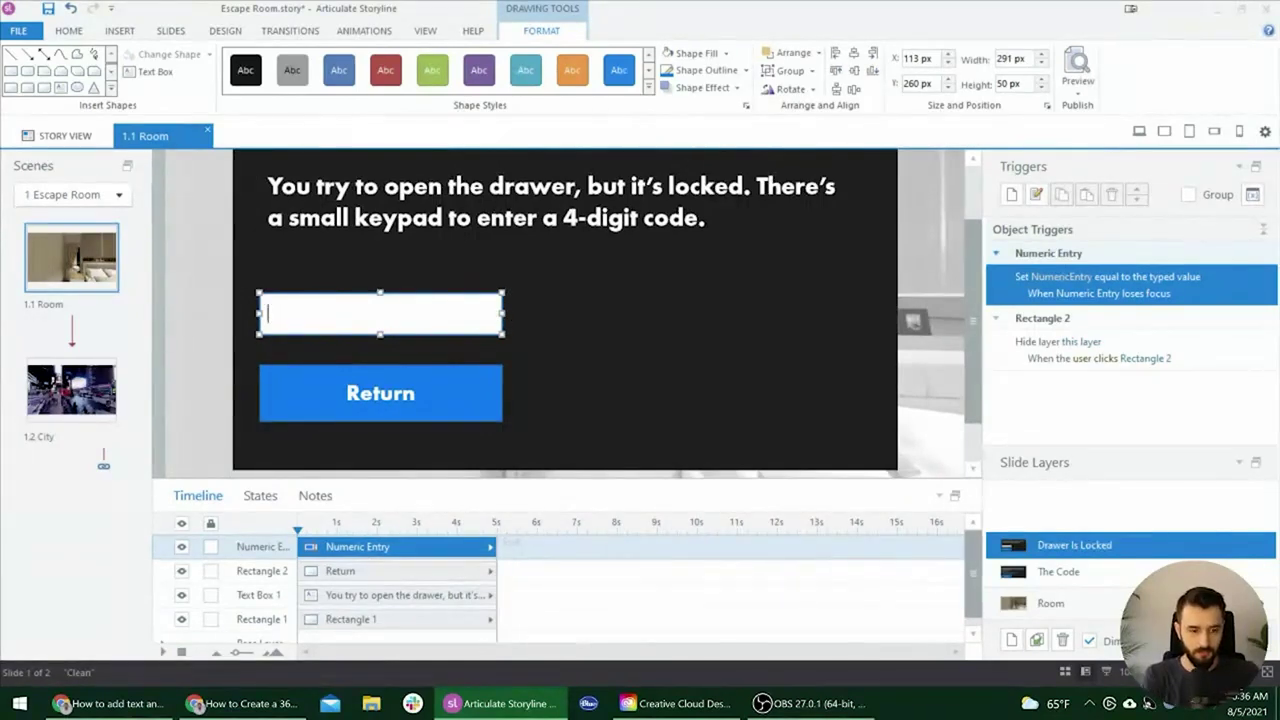
{"action": "left_click", "coordinate": [690, 400]}
{"action": "scroll", "coordinate": [666, 334], "scroll_direction": "down", "scroll_amount": 2}
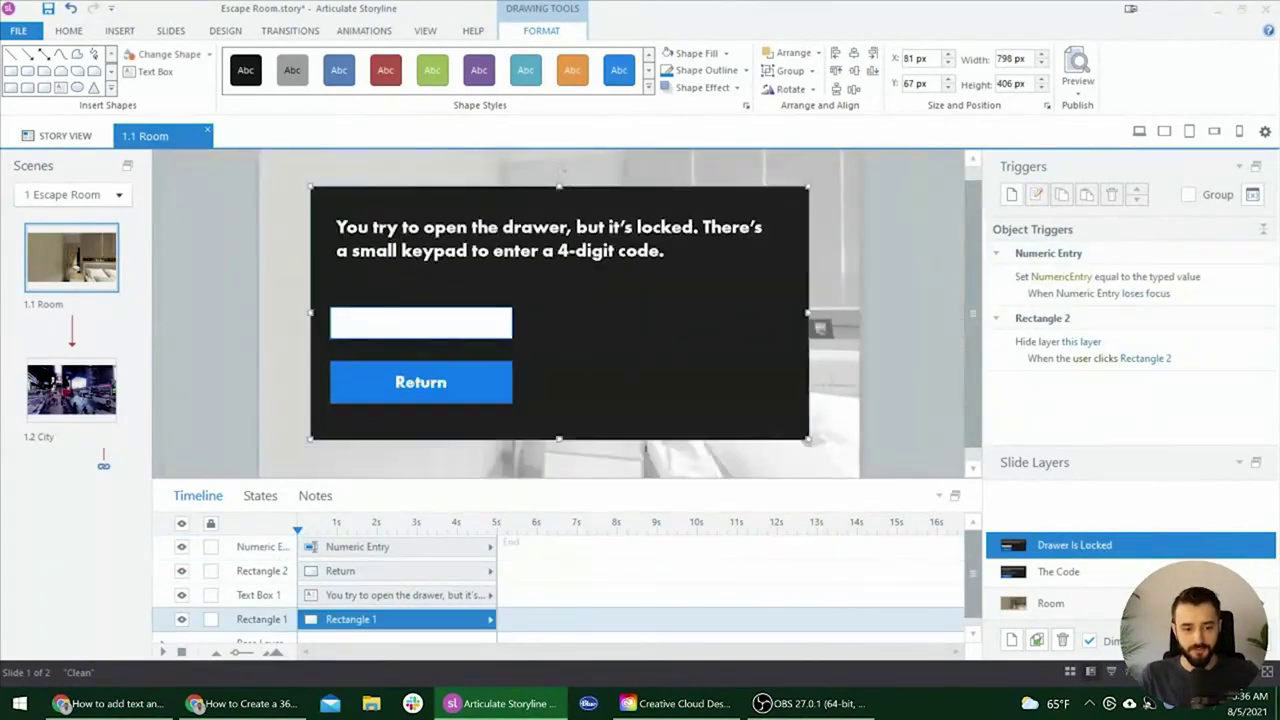
- Duplicate the Return button and place the copy beside it at the same height, near the panel's right side
{"action": "left_click", "coordinate": [421, 365]}
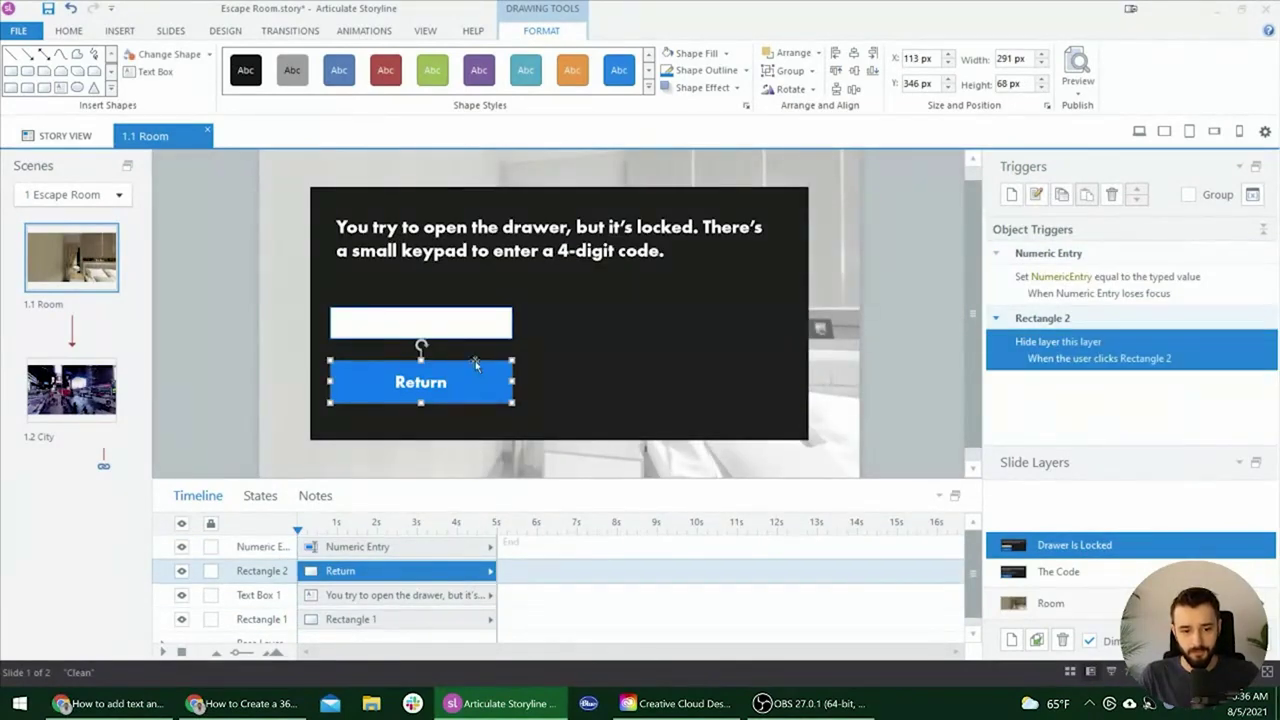
{"action": "left_click_drag", "start_coordinate": [477, 367], "coordinate": [711, 371]}
{"action": "key", "text": "Escape"}
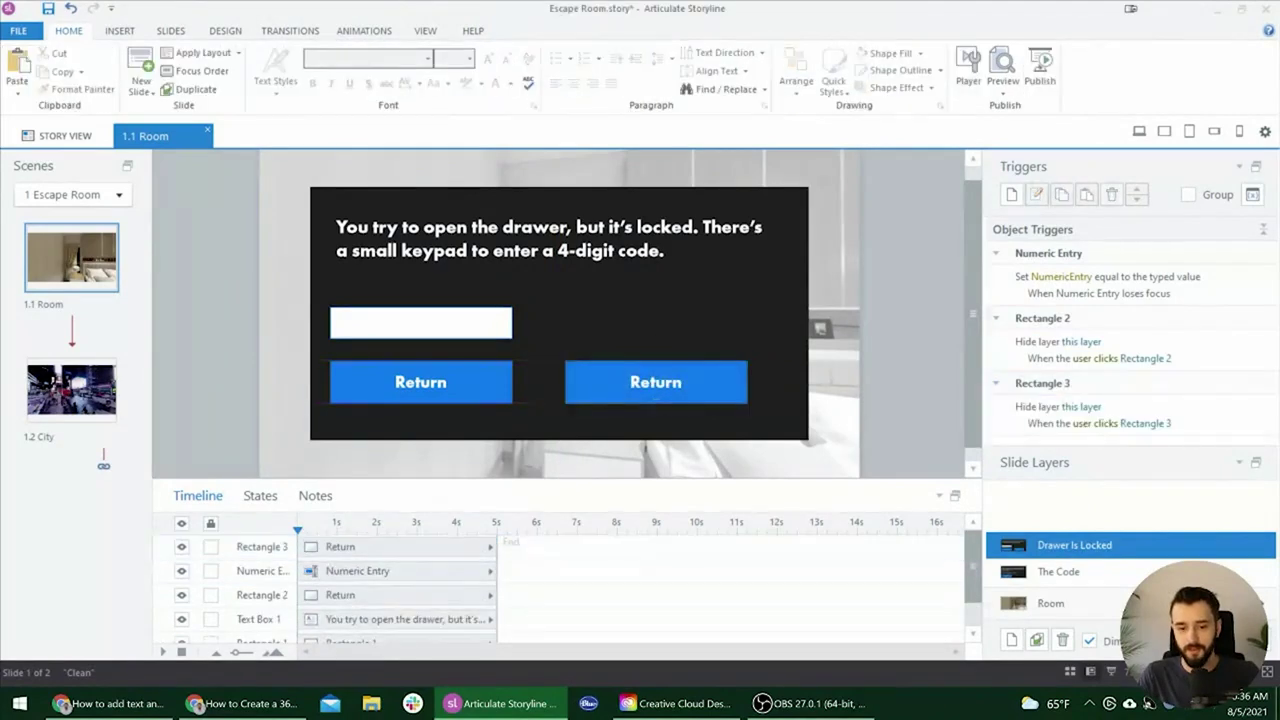
{"action": "left_click", "coordinate": [728, 363]}
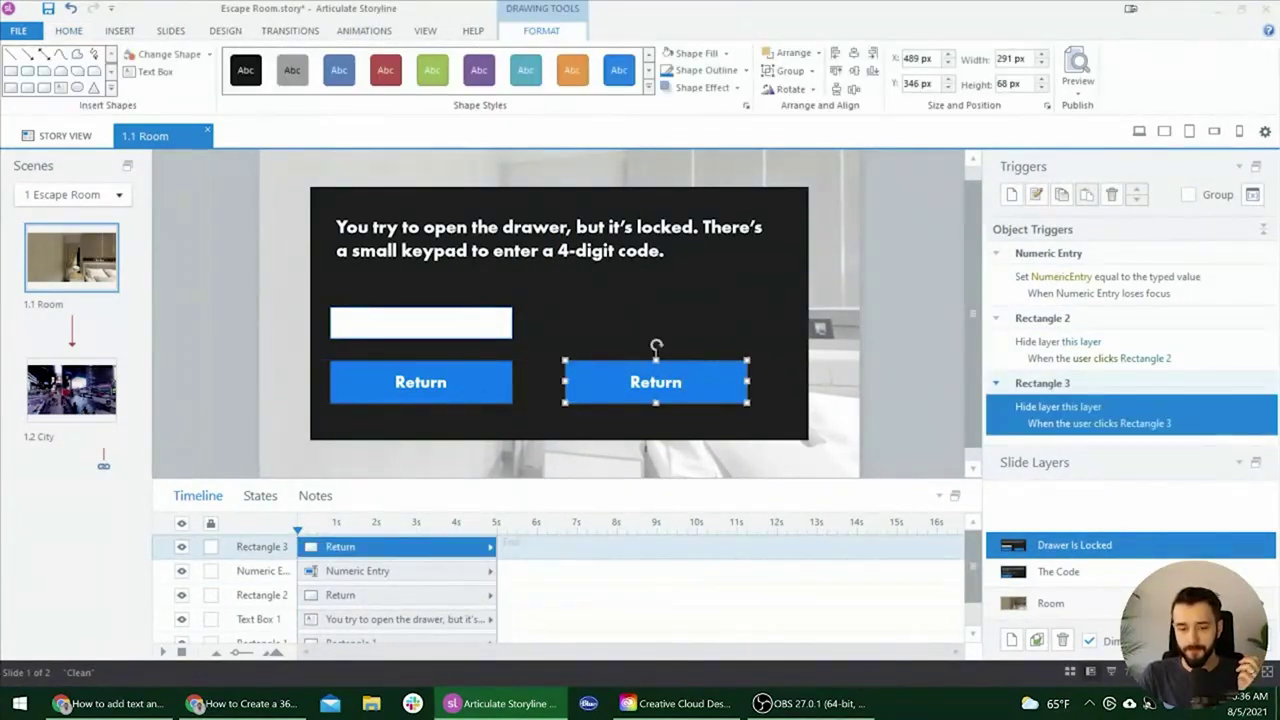
{"action": "left_click_drag", "start_coordinate": [705, 363], "coordinate": [718, 362]}
{"action": "left_click", "coordinate": [869, 408]}
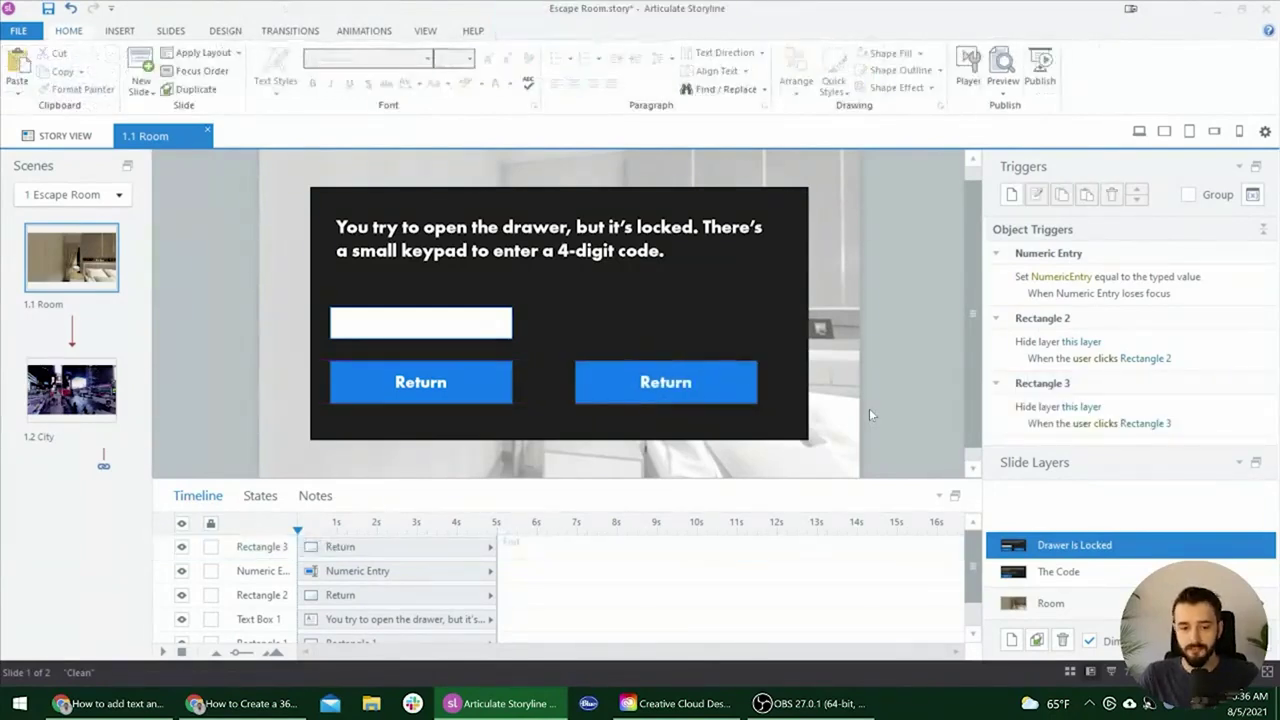
{"action": "left_click", "coordinate": [430, 402]}
{"action": "left_click_drag", "start_coordinate": [433, 408], "coordinate": [676, 400]}
{"action": "key", "text": "ctrl+z"}
{"action": "left_click", "coordinate": [910, 395]}
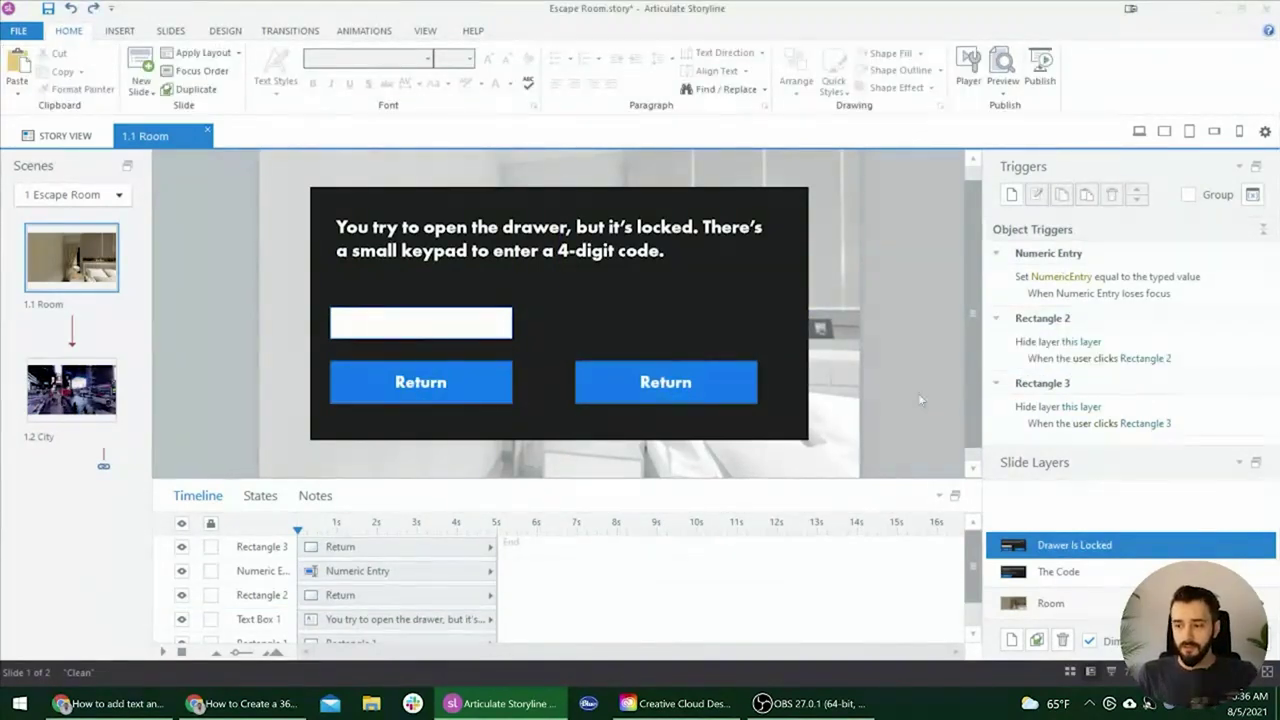
- Relabel the original Return button under the numeric entry field as "Submit"
{"action": "left_click", "coordinate": [1058, 410]}
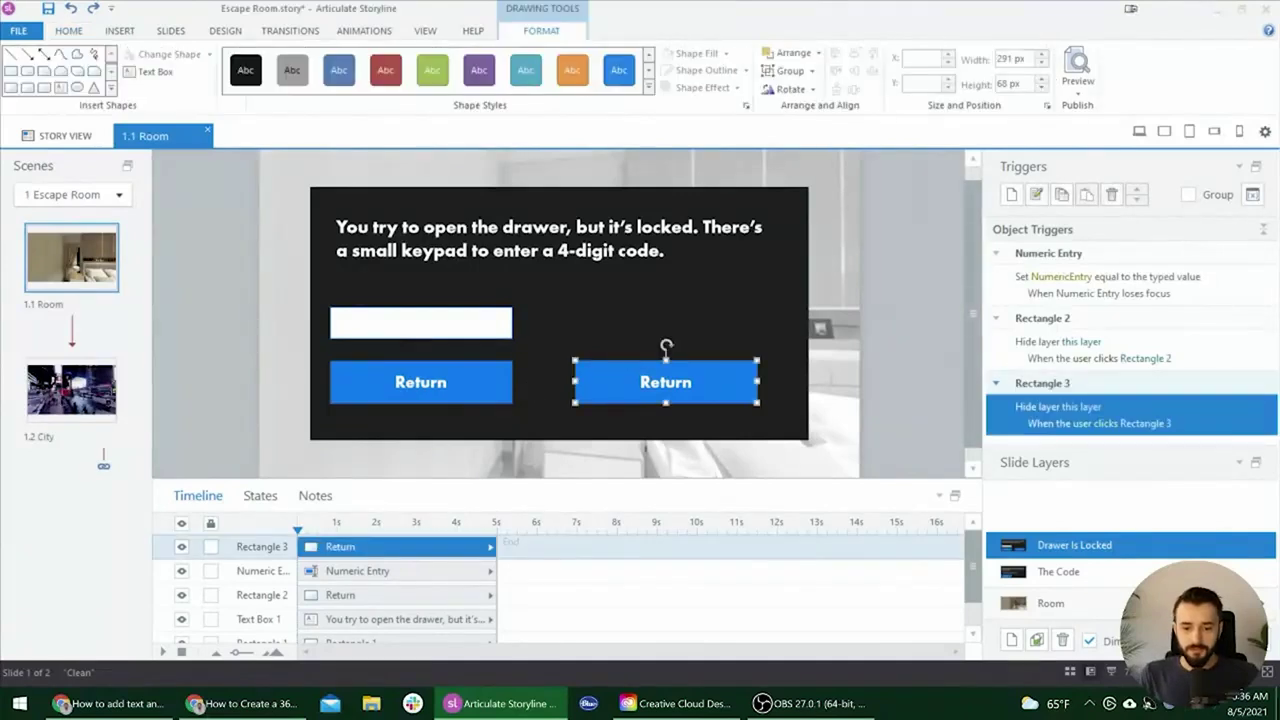
{"action": "left_click", "coordinate": [428, 385]}
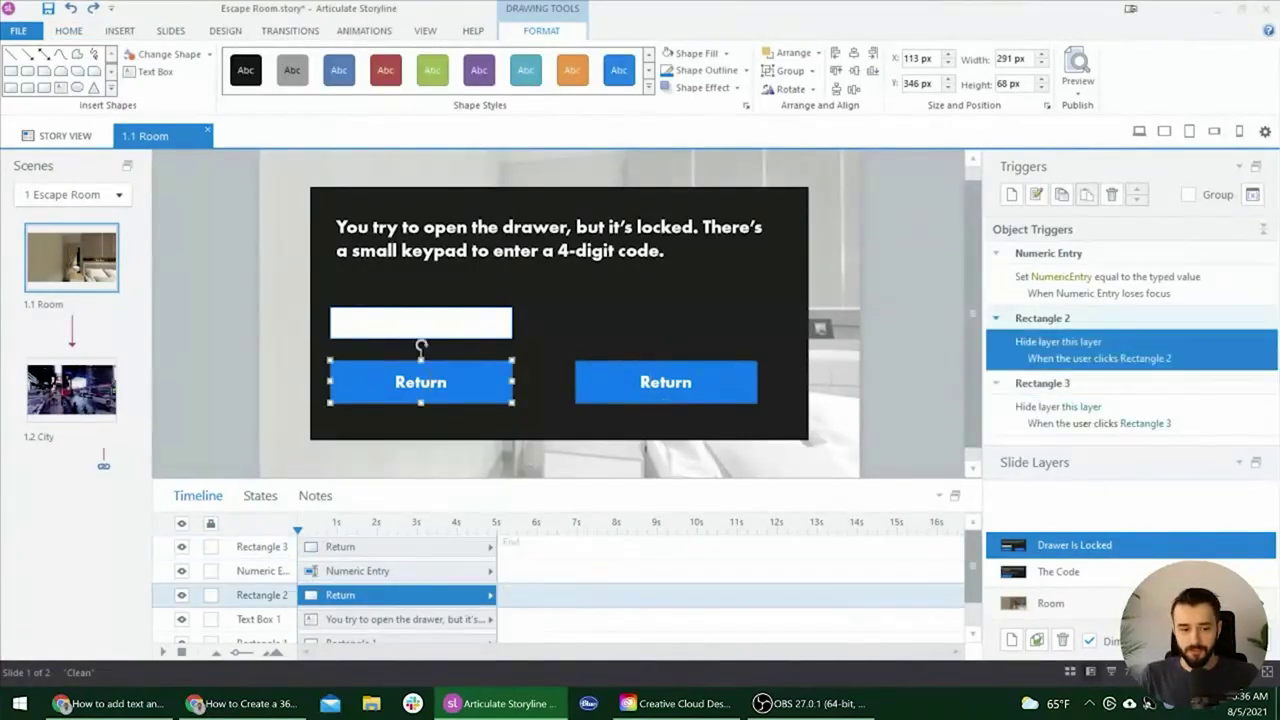
{"action": "double_click", "coordinate": [428, 385]}
{"action": "type", "text": "Submit"}
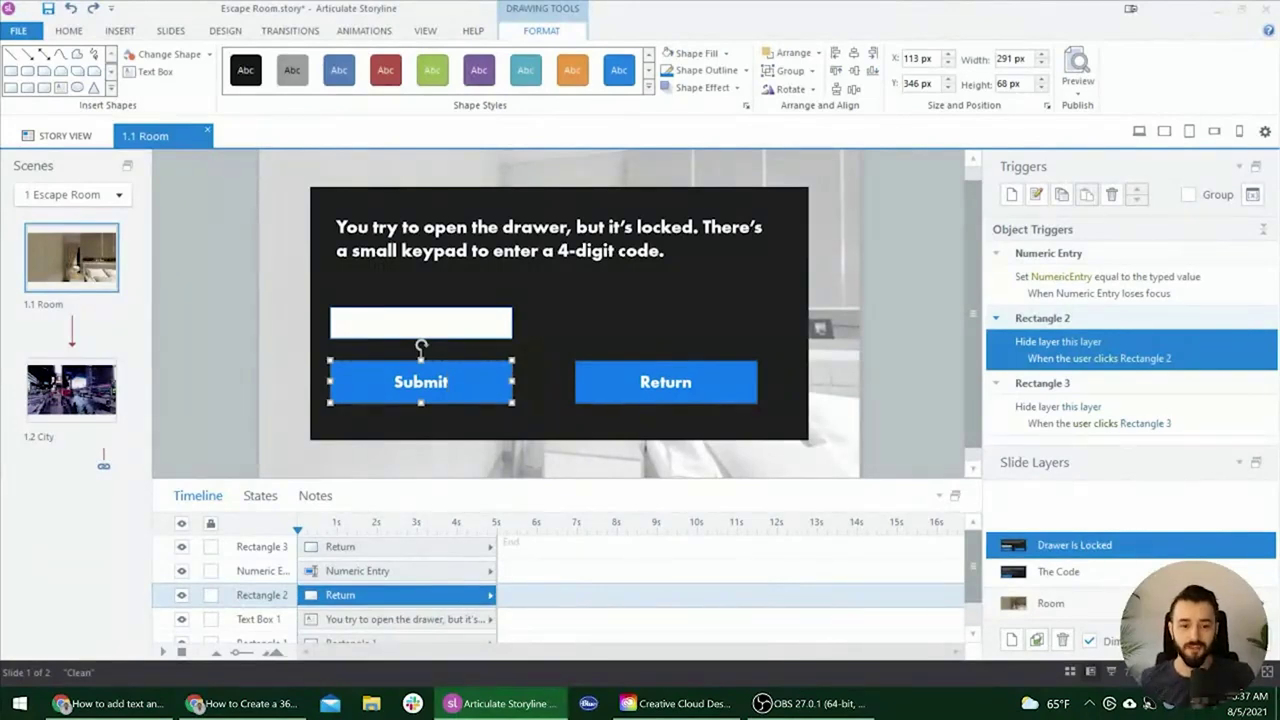
- Move the numeric entry field, Submit button and Return button up together by about 20 px within the black panel
{"action": "left_click", "coordinate": [421, 325]}
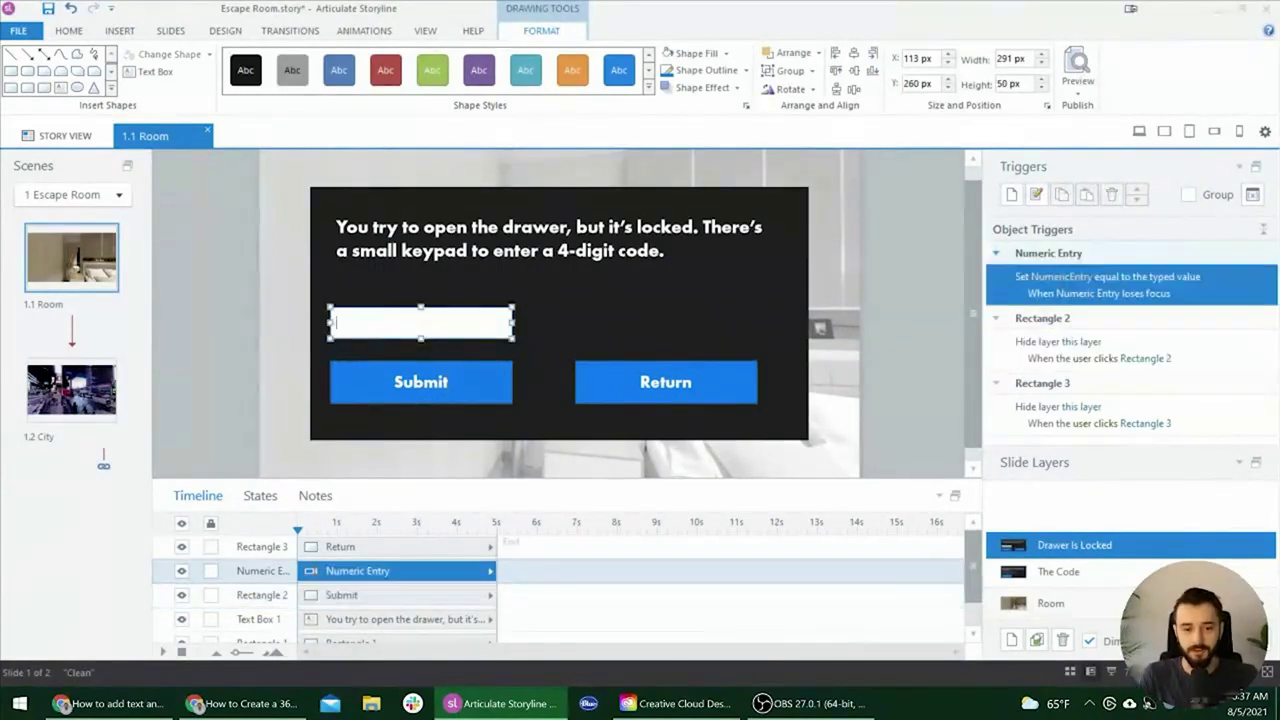
{"action": "left_click", "coordinate": [666, 350], "text": "shift"}
{"action": "left_click", "coordinate": [460, 355], "text": "shift"}
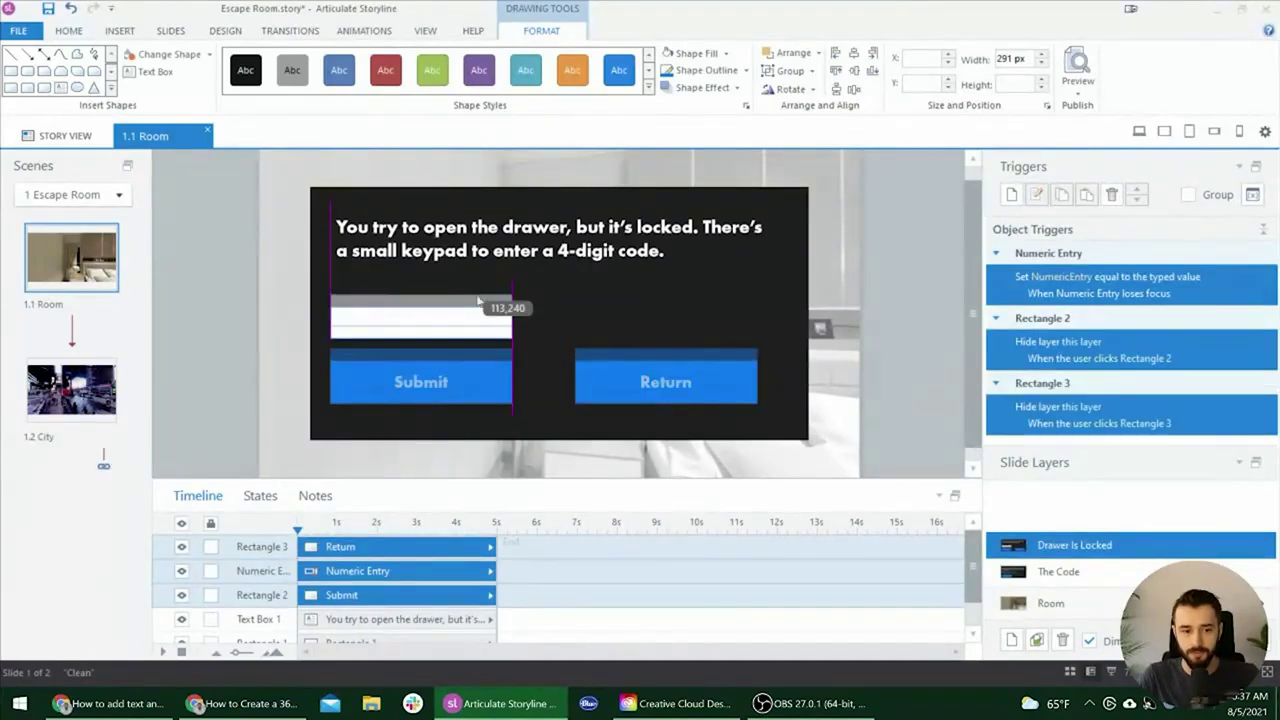
{"action": "key", "text": "Up"}
{"action": "key", "text": "Up"}
{"action": "key", "text": "Up"}
{"action": "key", "text": "Up"}
{"action": "key", "text": "Up"}
{"action": "key", "text": "Up"}
{"action": "key", "text": "Up"}
{"action": "key", "text": "Up"}
{"action": "key", "text": "Up"}
{"action": "key", "text": "Up"}
{"action": "key", "text": "Up"}
{"action": "key", "text": "Up"}
{"action": "left_click", "coordinate": [532, 398]}
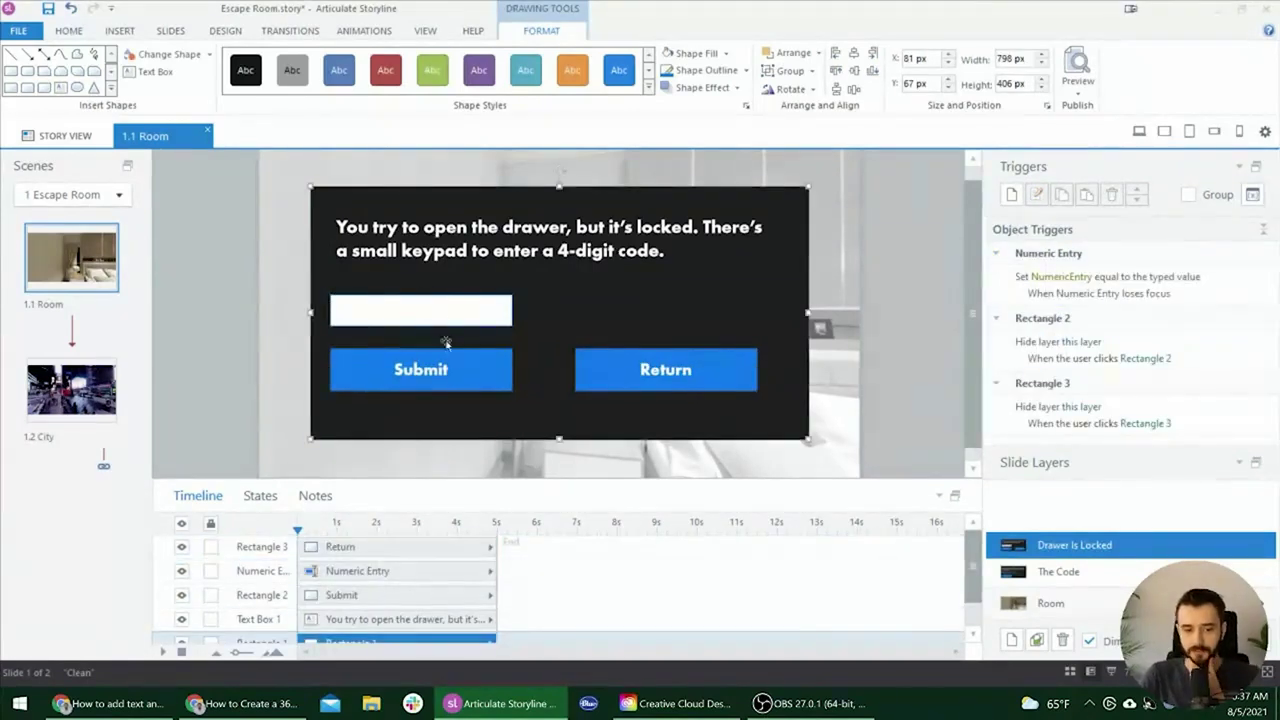
{"action": "left_click", "coordinate": [421, 311]}
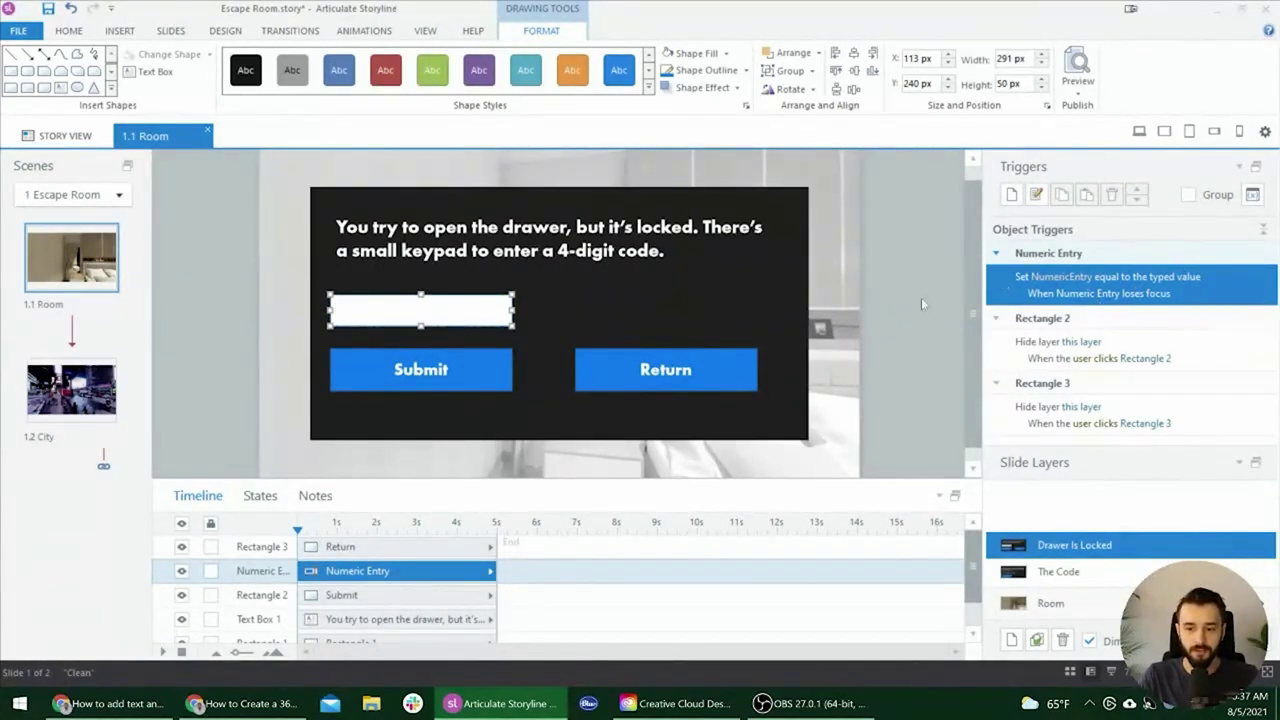
{"action": "left_click", "coordinate": [567, 300]}
{"action": "left_click", "coordinate": [420, 365]}
{"action": "left_click", "coordinate": [420, 310]}
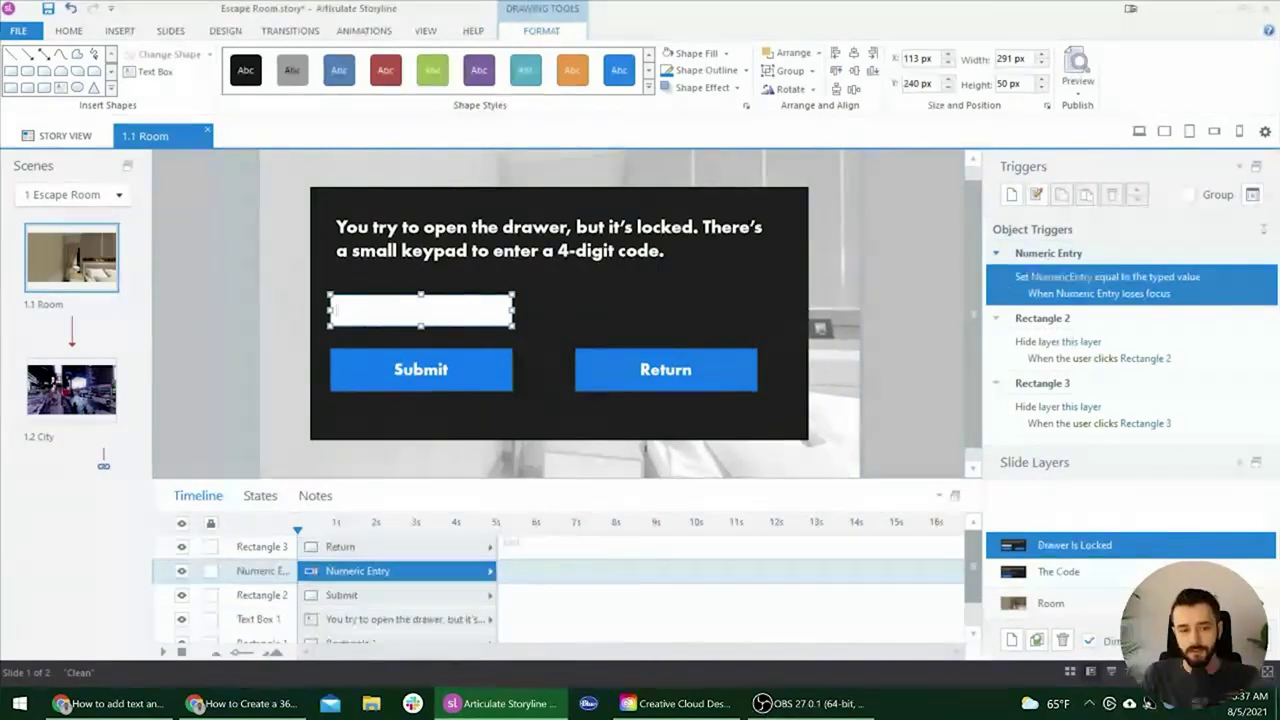
{"action": "left_click", "coordinate": [1253, 195]}
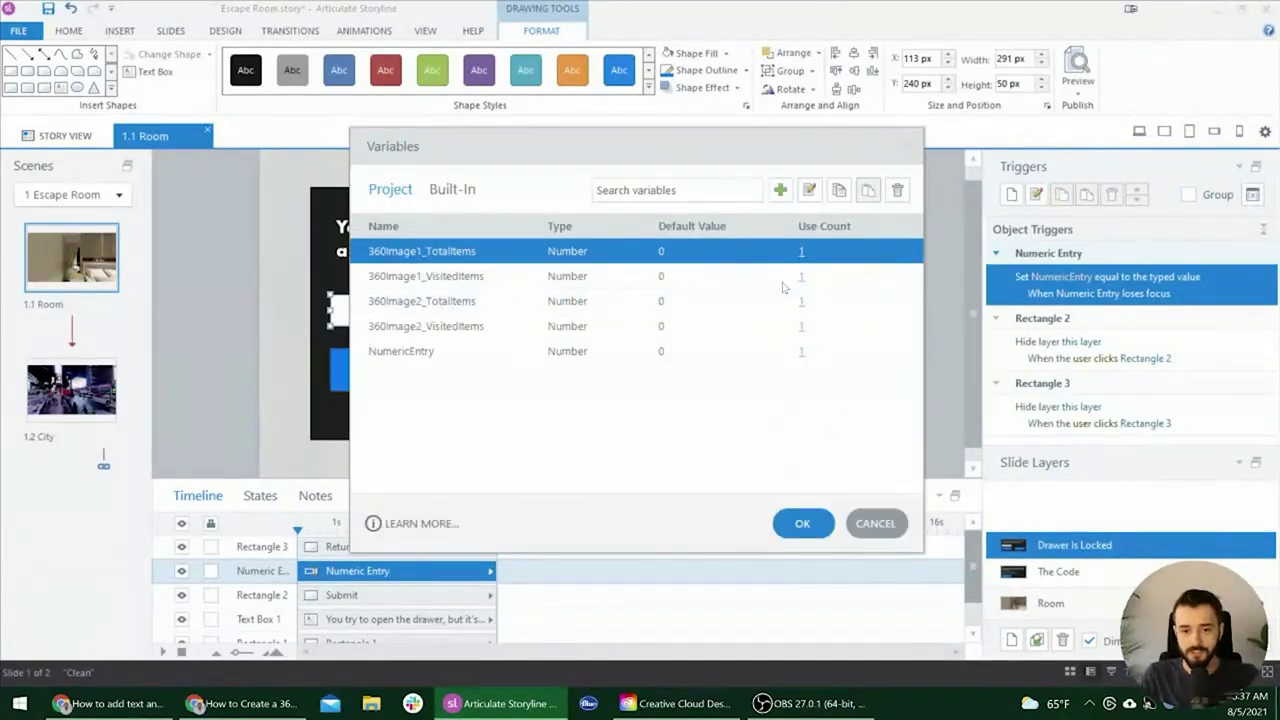
{"action": "left_click", "coordinate": [875, 523]}
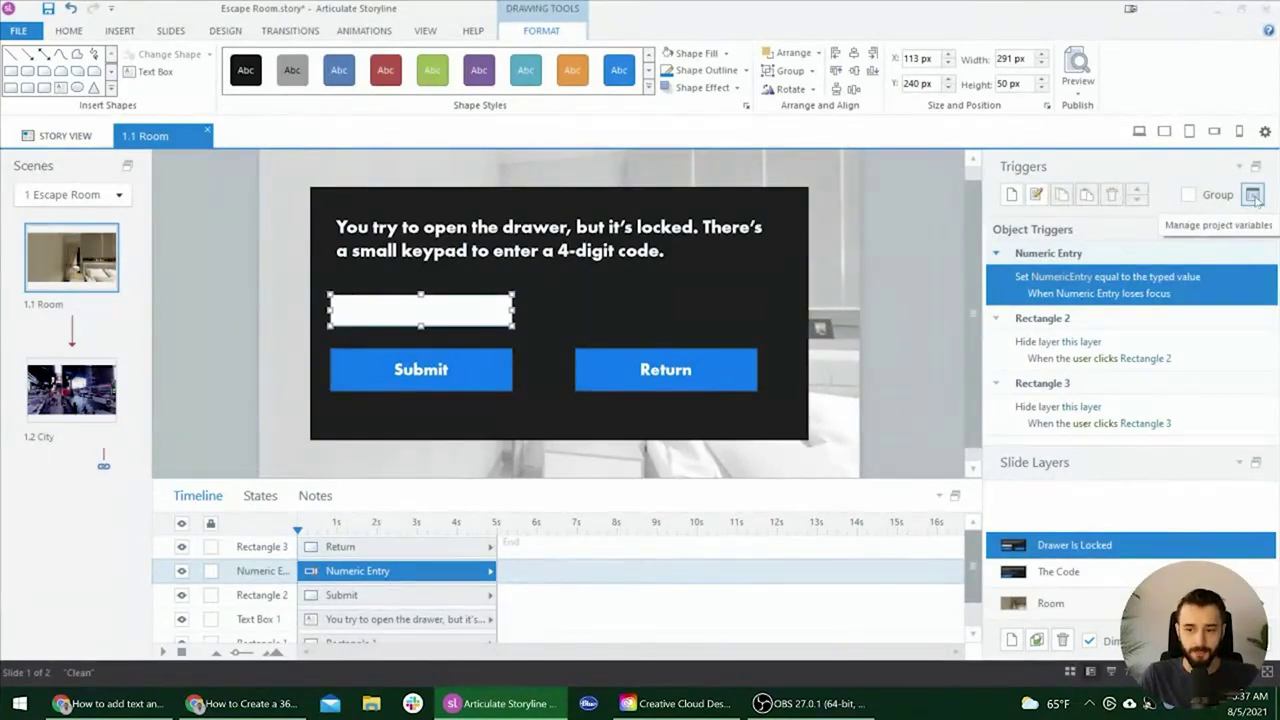
- Rename the NumericEntry project variable to "Code"
{"action": "left_click", "coordinate": [1253, 196]}
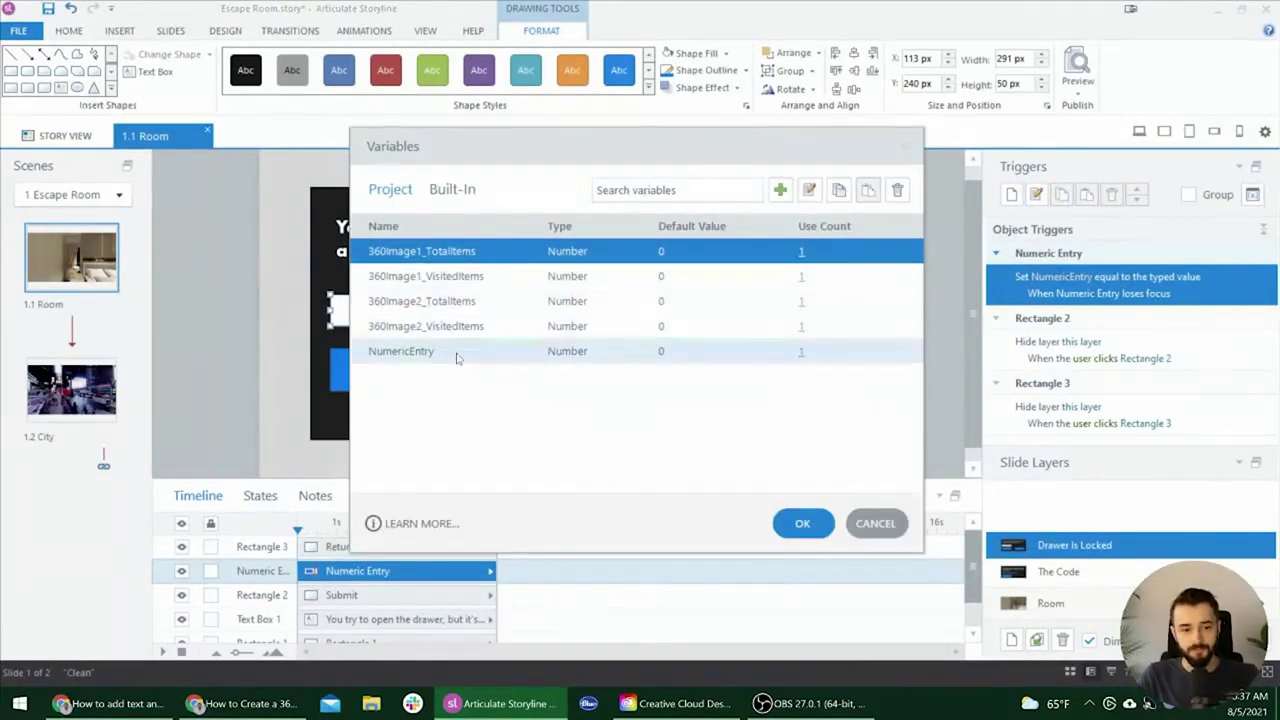
{"action": "double_click", "coordinate": [418, 351]}
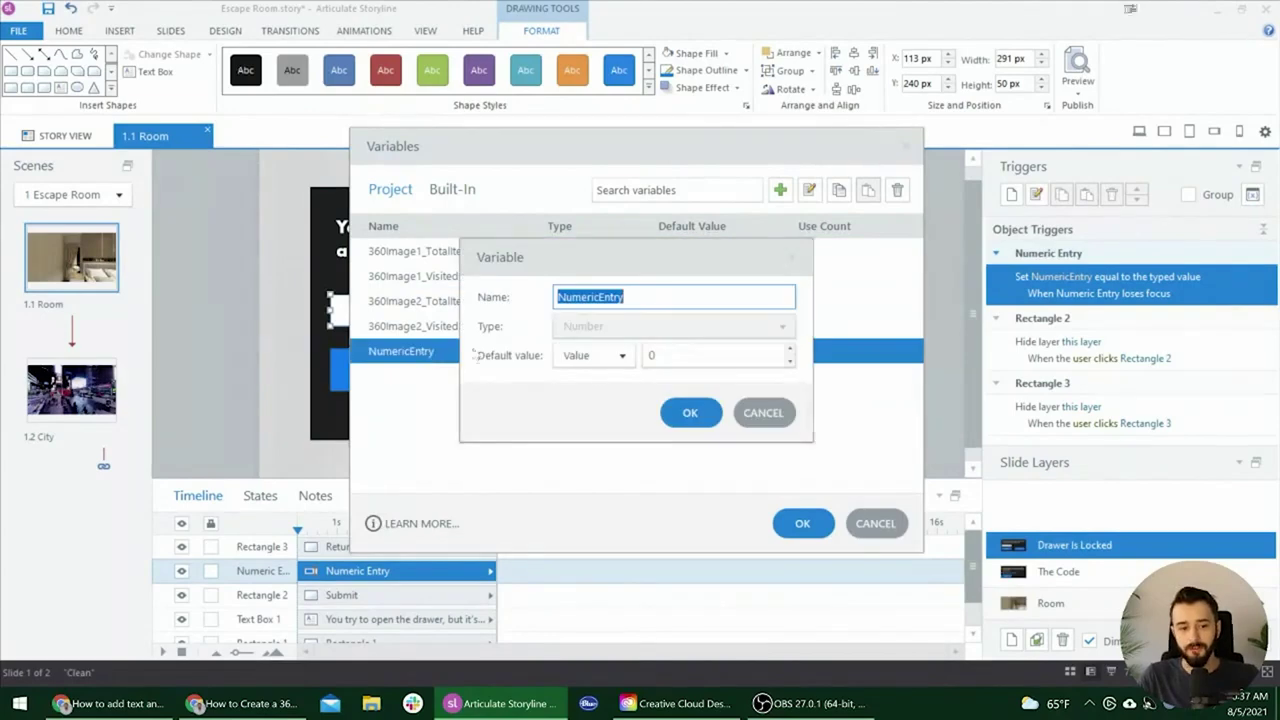
{"action": "left_click", "coordinate": [783, 413]}
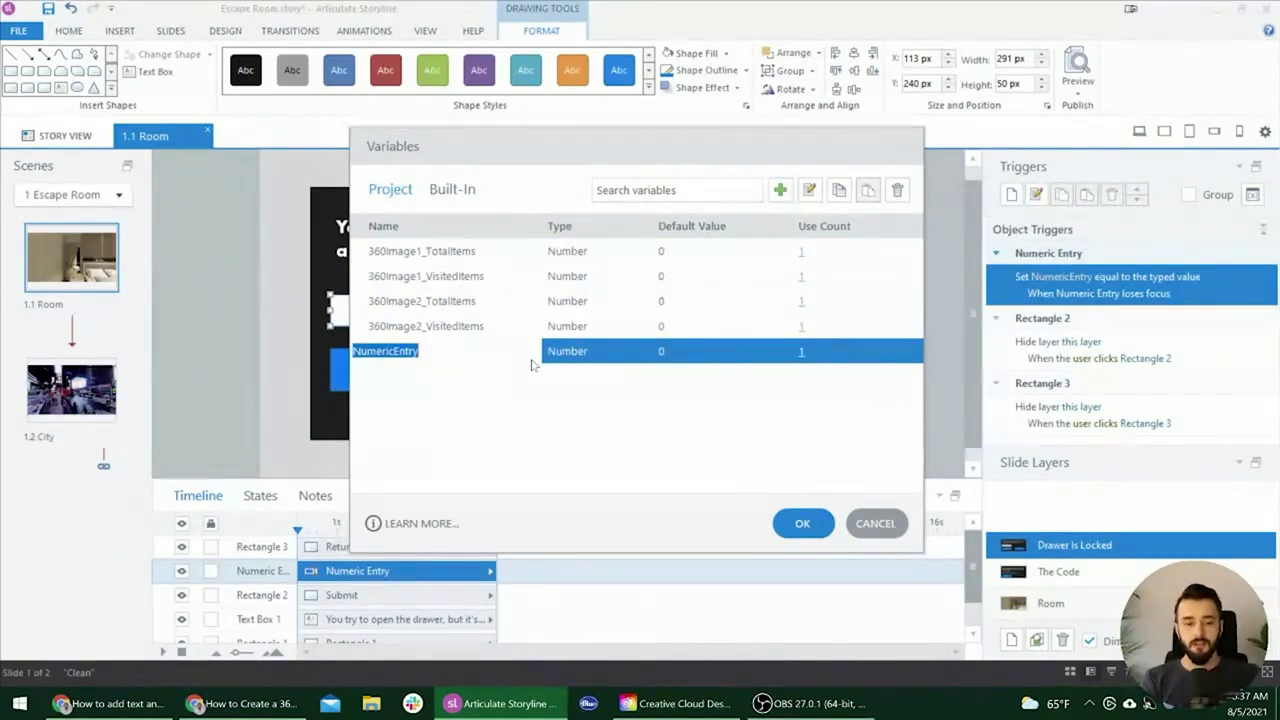
{"action": "key", "text": "BackSpace"}
{"action": "type", "text": "PinCode"}
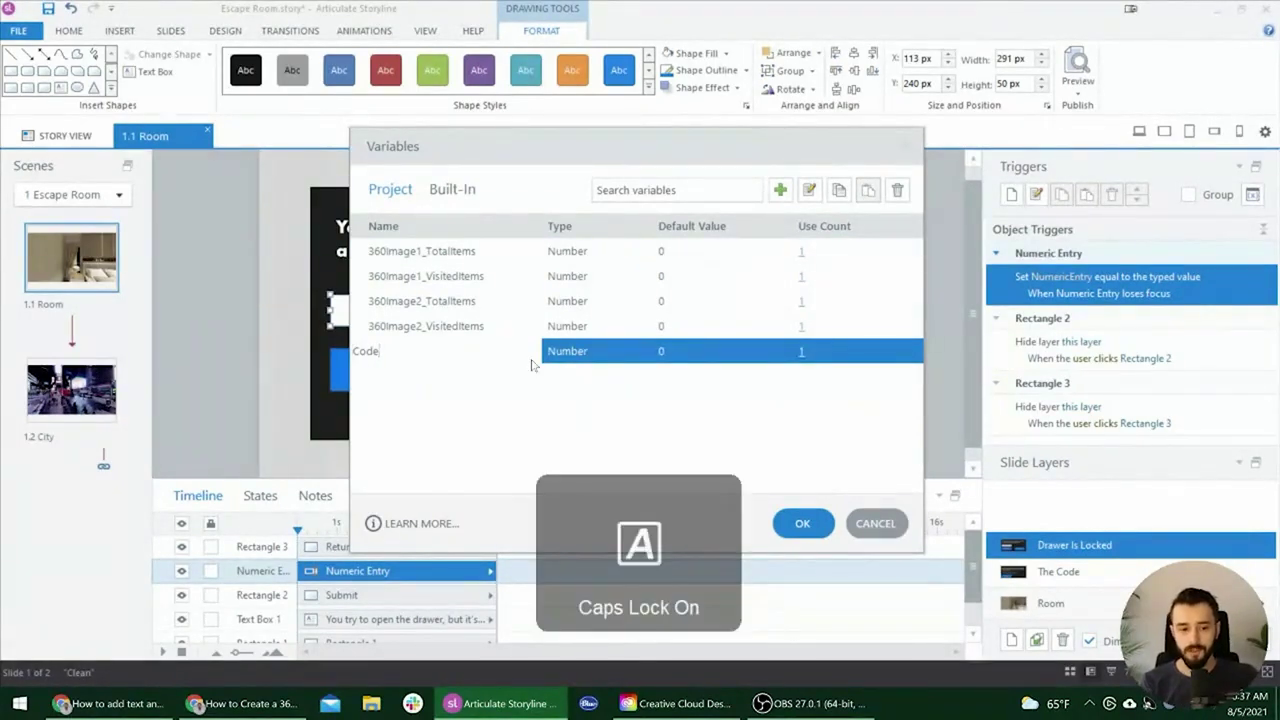
{"action": "key", "text": "Return"}
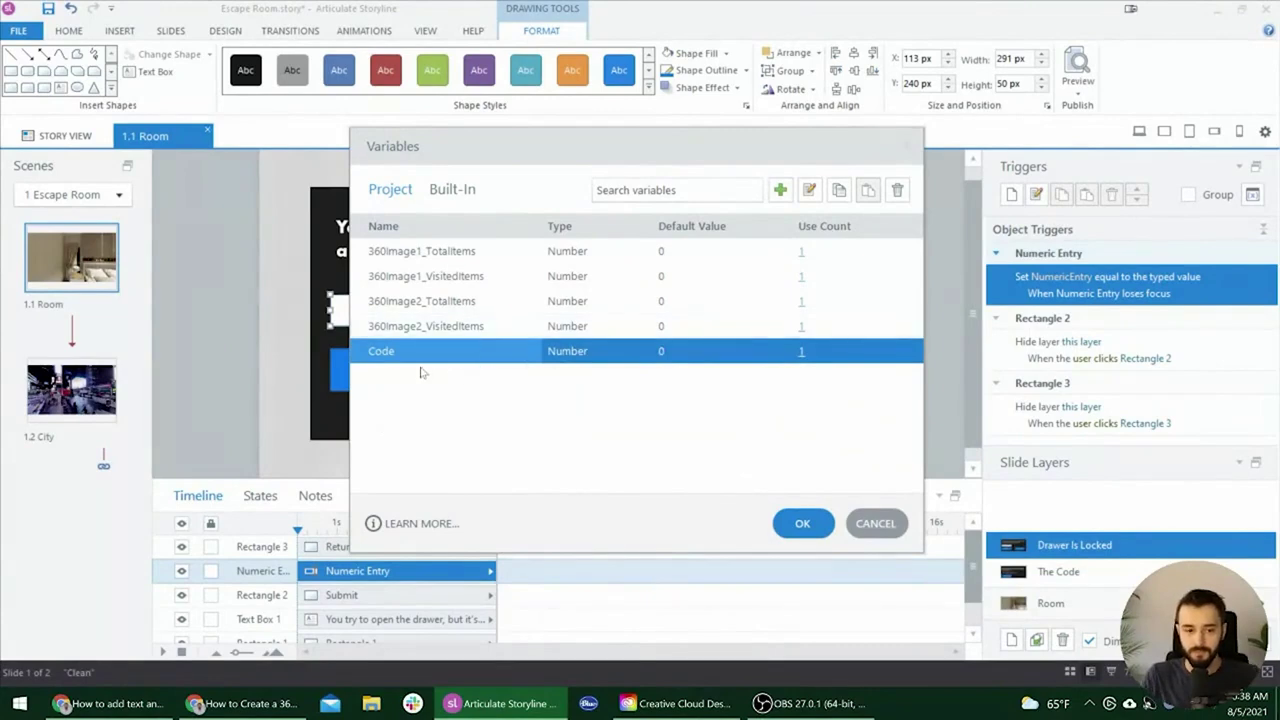
{"action": "left_click", "coordinate": [802, 523]}
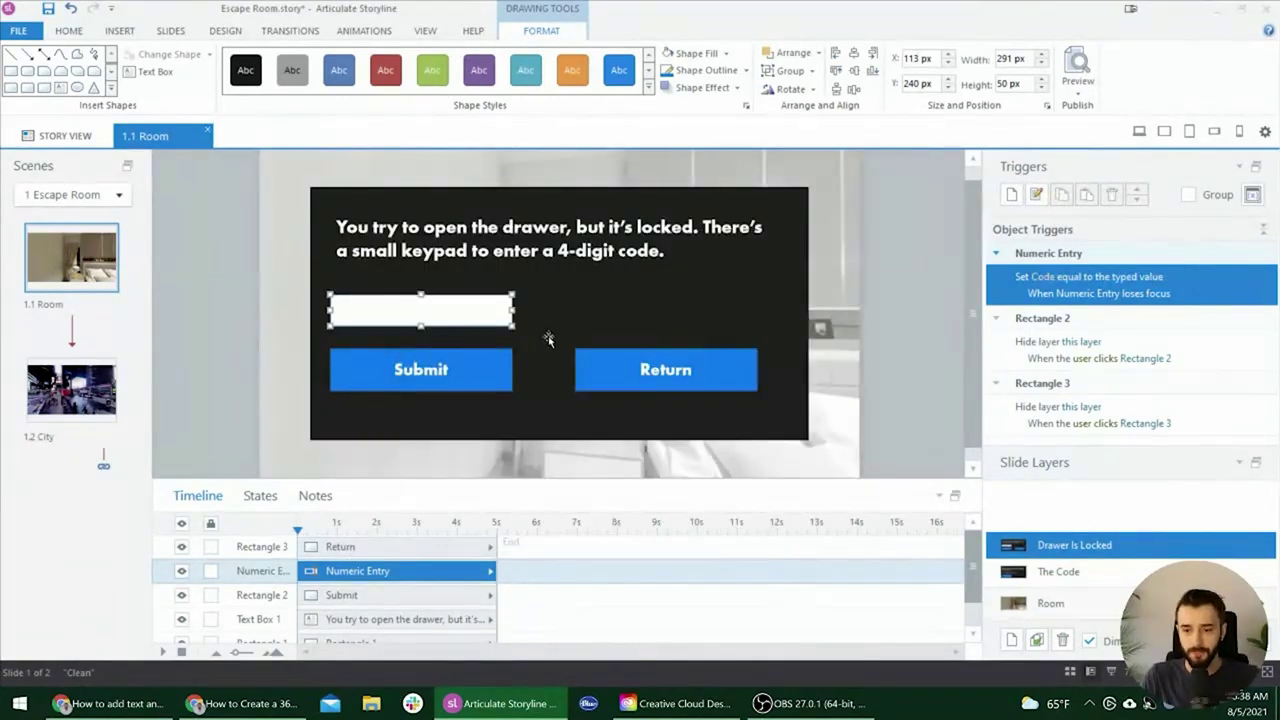
- Add a new slide layer above the Drawer Is Locked layer
{"action": "left_click", "coordinate": [455, 380]}
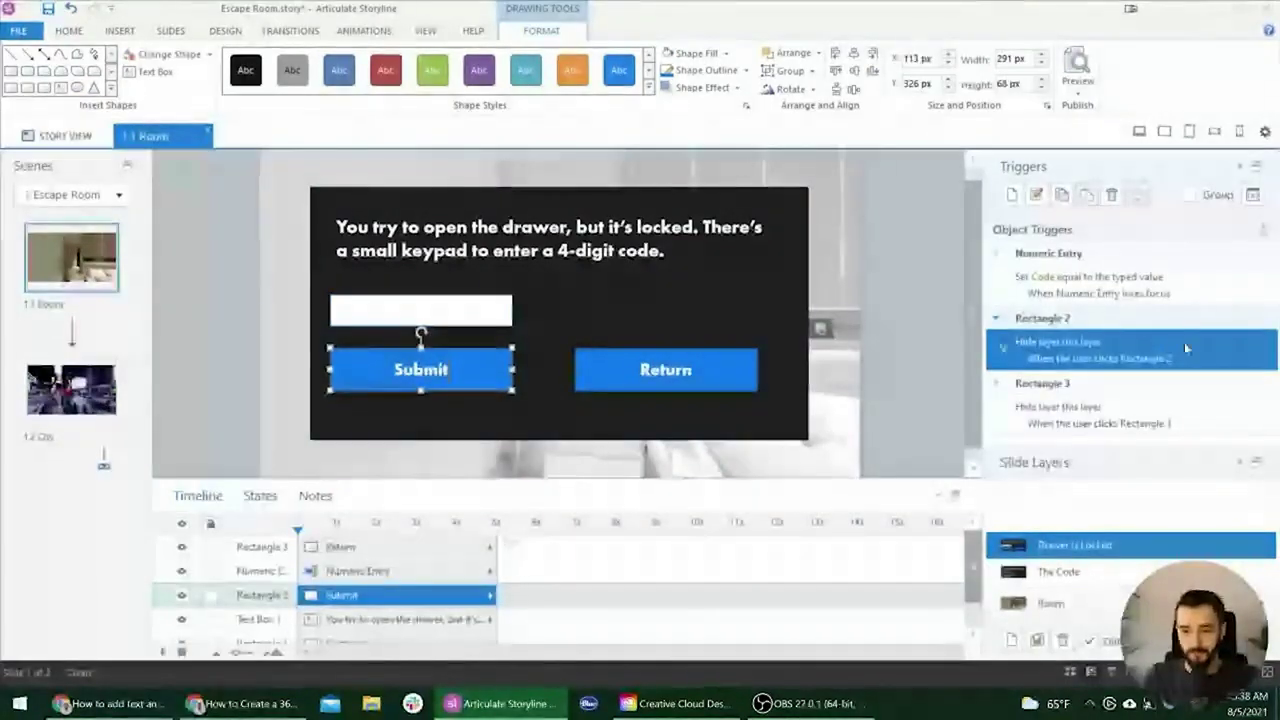
{"action": "left_click", "coordinate": [1011, 640]}
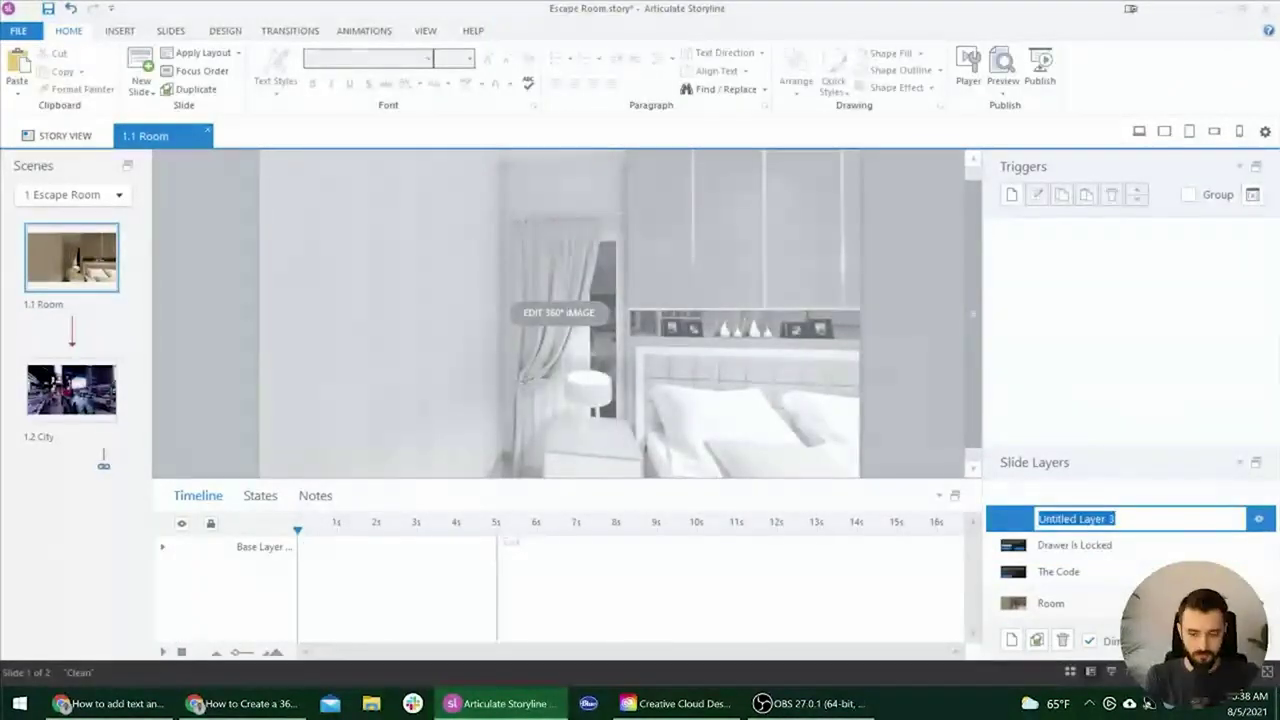
{"action": "key", "text": "BackSpace"}
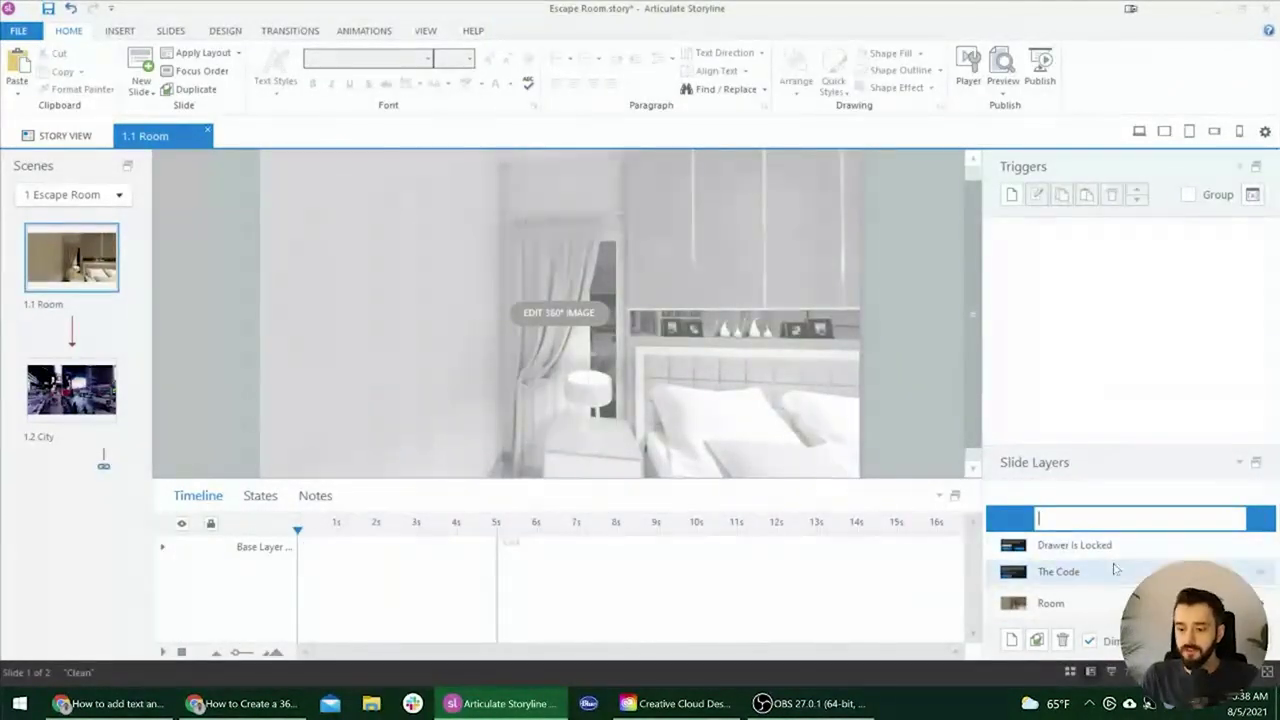
{"action": "left_click", "coordinate": [1228, 548]}
{"action": "left_click", "coordinate": [421, 352]}
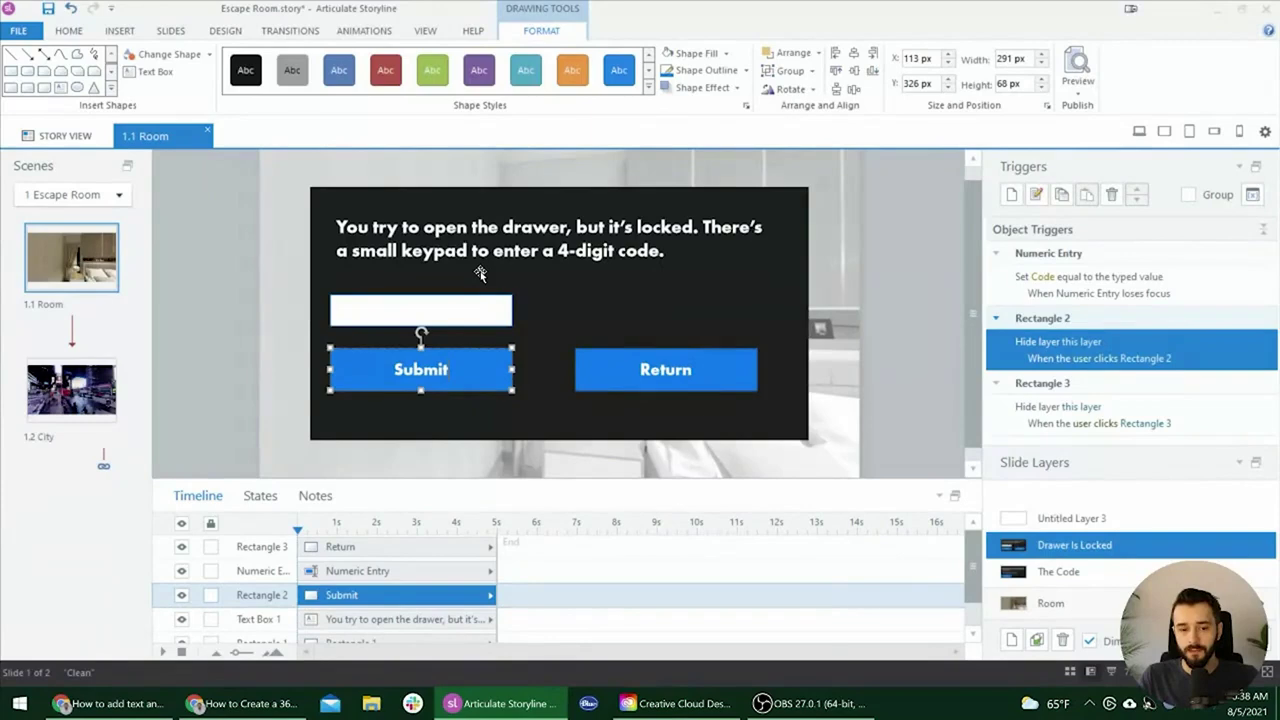
{"action": "left_click", "coordinate": [1098, 522]}
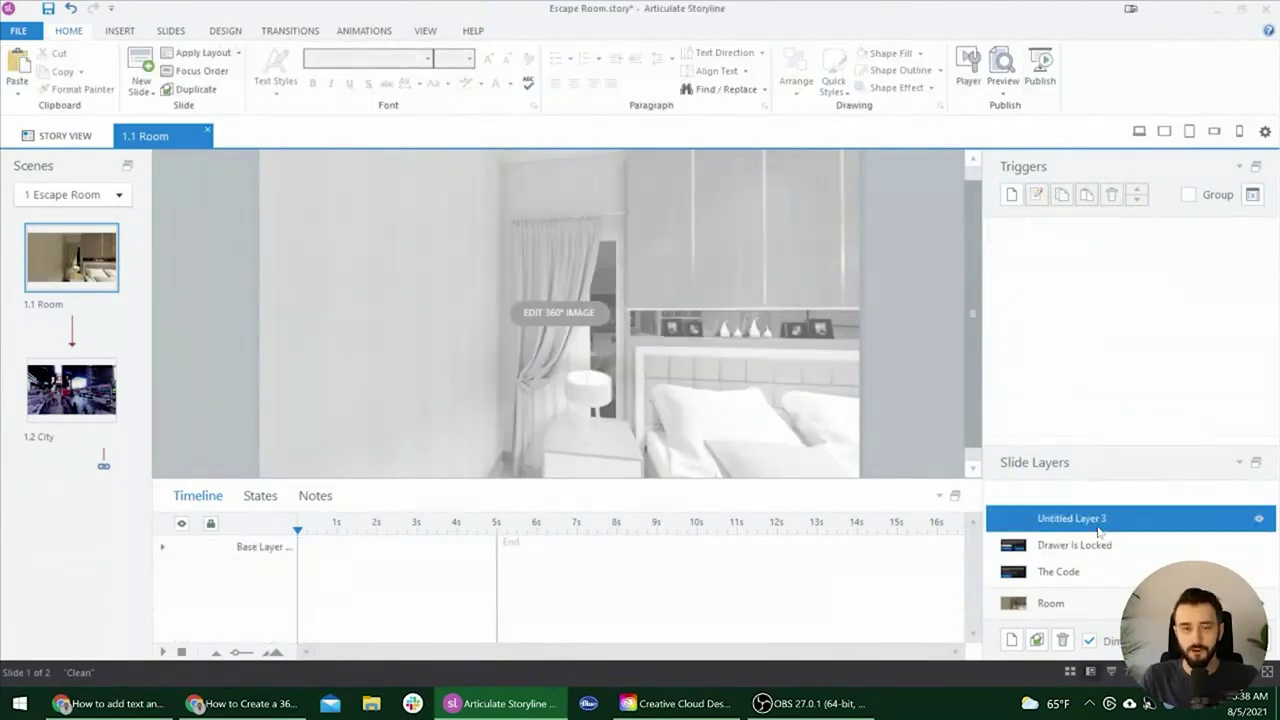
{"action": "left_click", "coordinate": [1115, 545]}
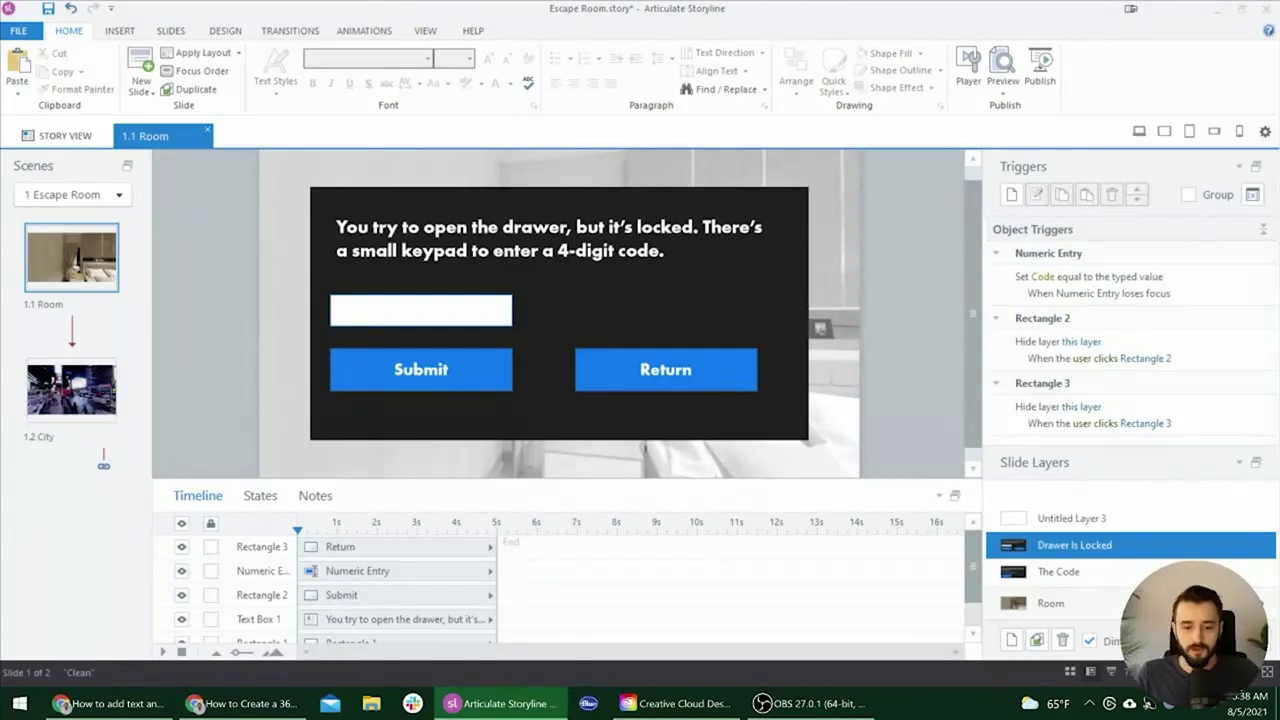
- Rename the new untitled slide layer to "Unlocked Successfully"
{"action": "left_click", "coordinate": [1070, 517]}
{"action": "left_click", "coordinate": [1072, 518]}
{"action": "type", "text": "uNLOC"}
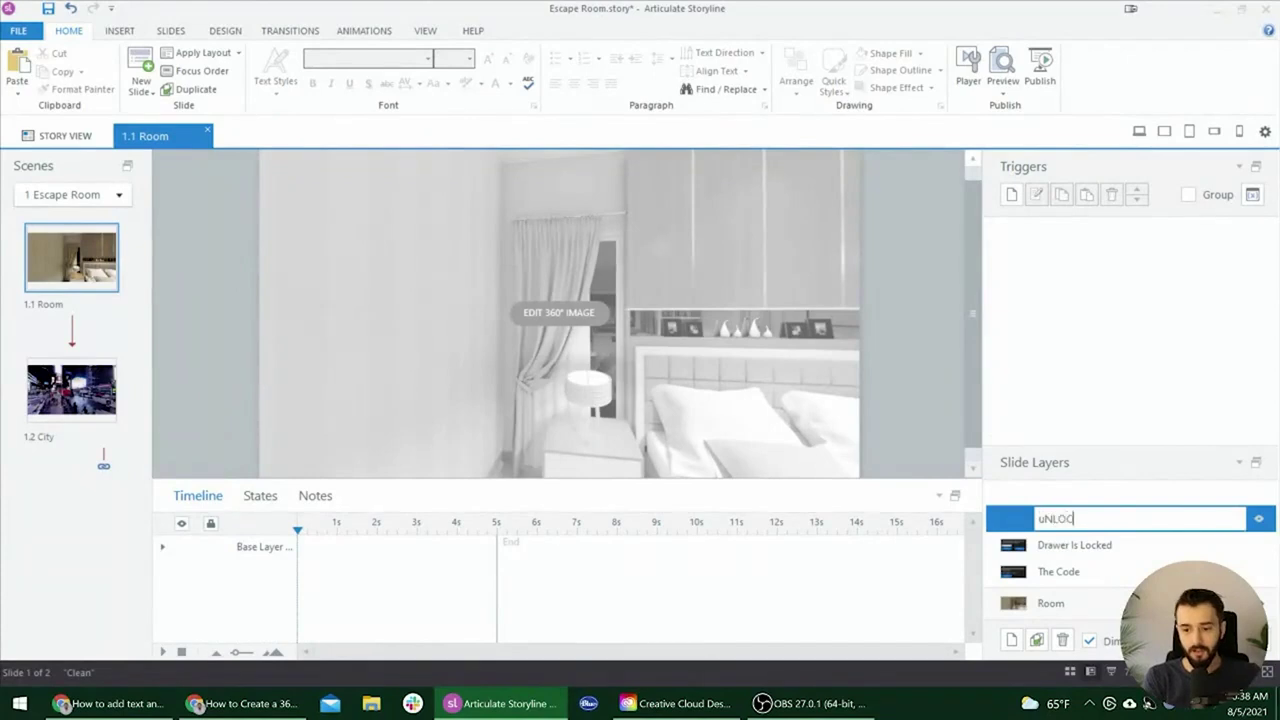
{"action": "key", "text": "ctrl+a"}
{"action": "type", "text": "uNL"}
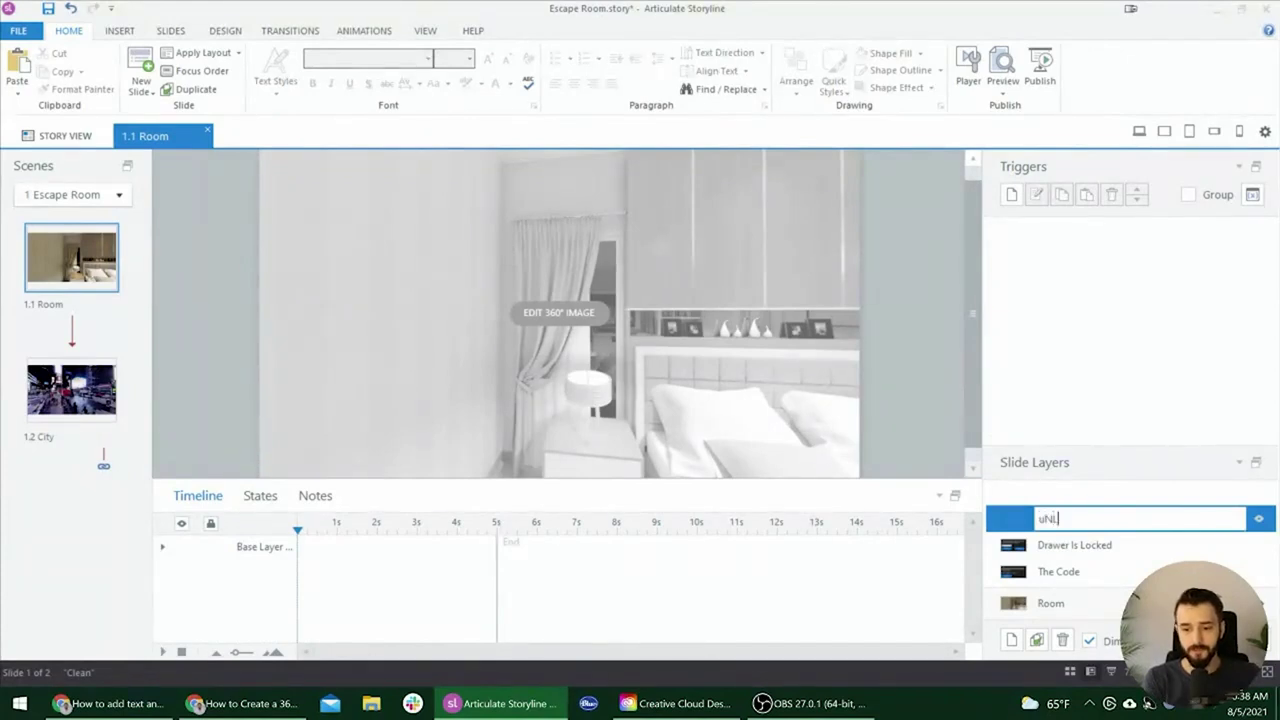
{"action": "key", "text": "BackSpace"}
{"action": "key", "text": "BackSpace"}
{"action": "key", "text": "BackSpace"}
{"action": "key", "text": "Caps_Lock"}
{"action": "type", "text": "Unlocked"}
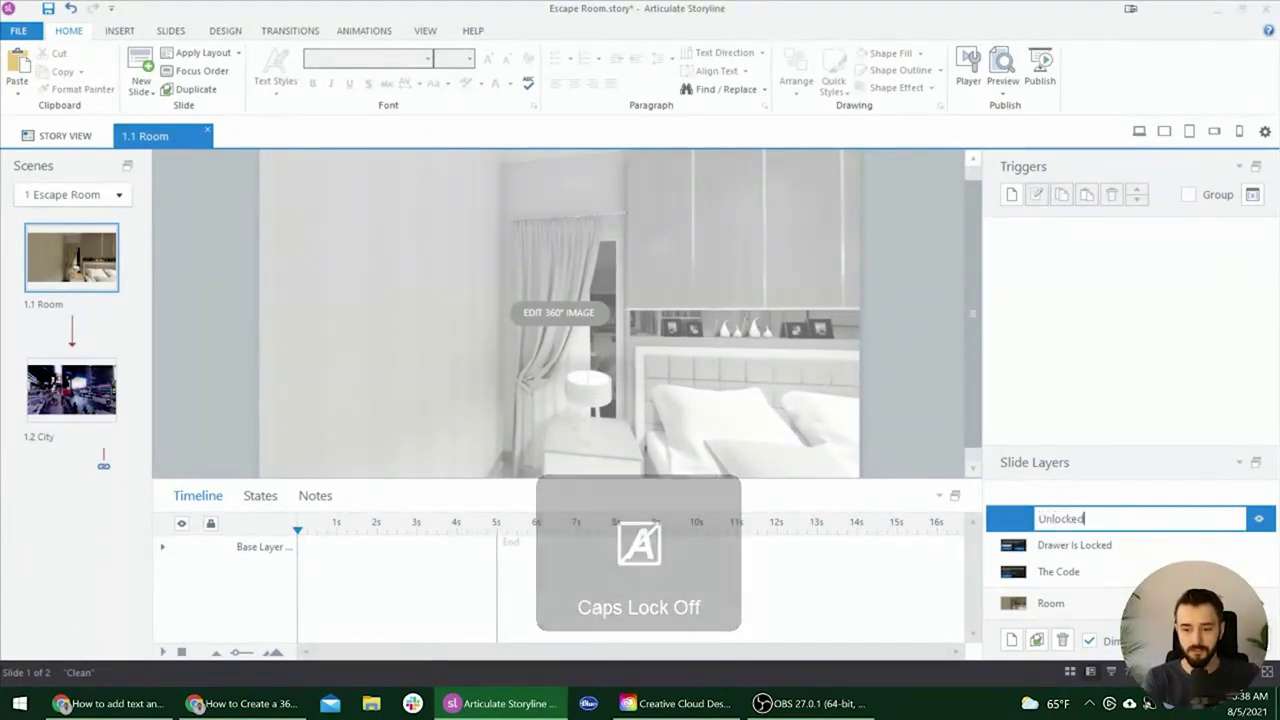
{"action": "type", "text": " Successfully"}
{"action": "key", "text": "Return"}
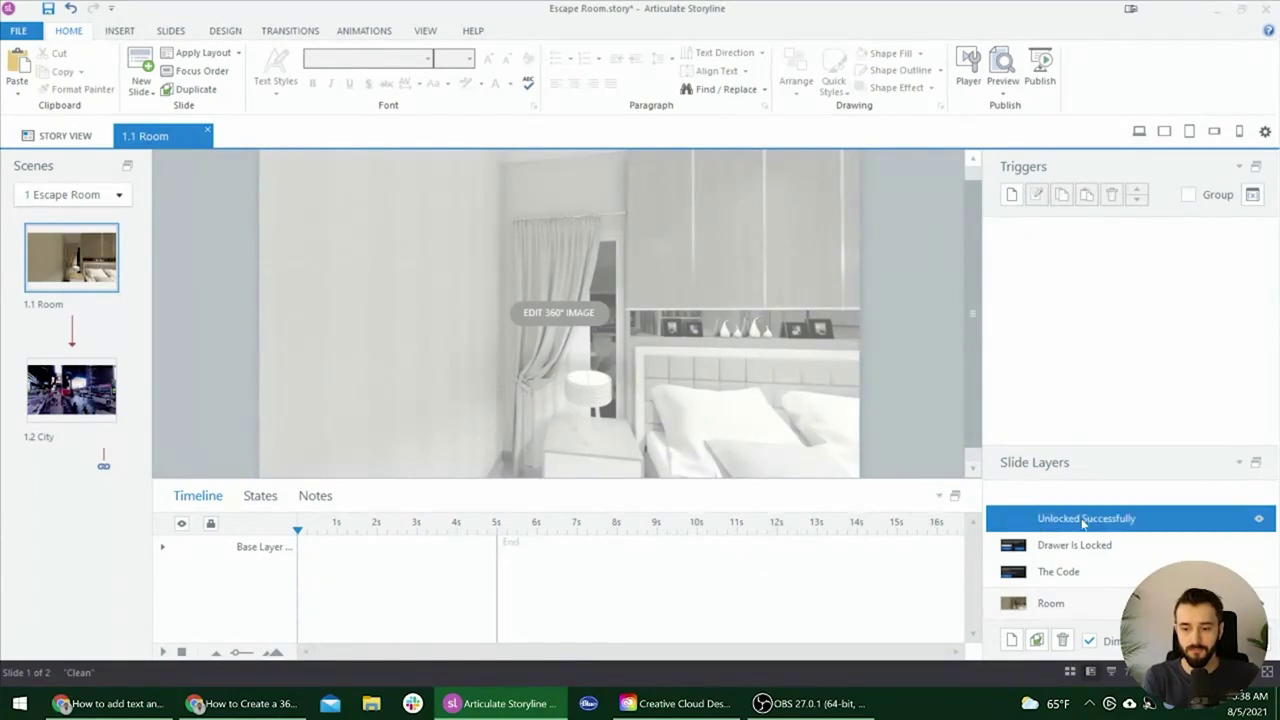
- Copy the black panel, its text and the Return button from The Code layer onto the Unlocked Successfully layer
{"action": "left_click", "coordinate": [1072, 545]}
{"action": "left_click", "coordinate": [1058, 571]}
{"action": "left_click", "coordinate": [583, 415]}
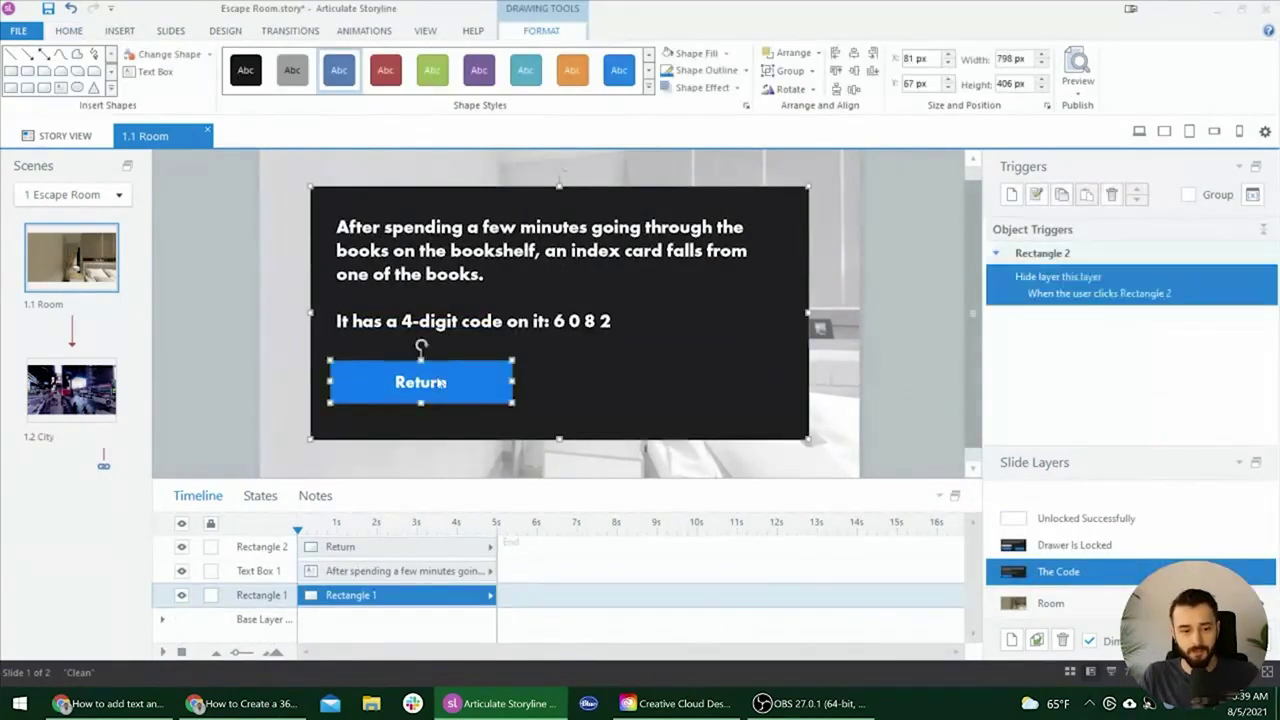
{"action": "left_click", "coordinate": [420, 382], "text": "shift"}
{"action": "left_click", "coordinate": [550, 300], "text": "shift"}
{"action": "left_click", "coordinate": [1076, 519]}
{"action": "key", "text": "ctrl+v"}
{"action": "left_click", "coordinate": [878, 317]}
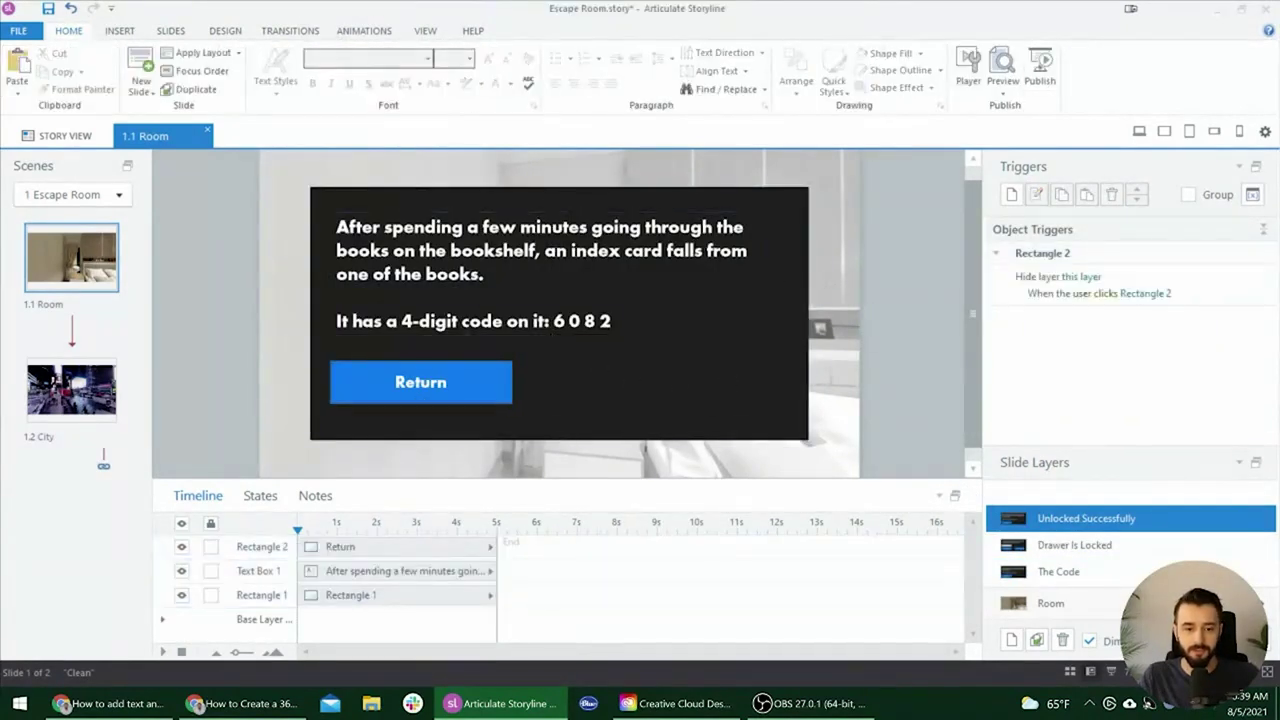
- Replace the pasted text with "The drawer clicks open and you find a remote control inside. Press it if you dare..."
{"action": "left_click", "coordinate": [336, 228]}
{"action": "key", "text": "ctrl+a"}
{"action": "key", "text": "BackSpace"}
{"action": "type", "text": "The dr"}
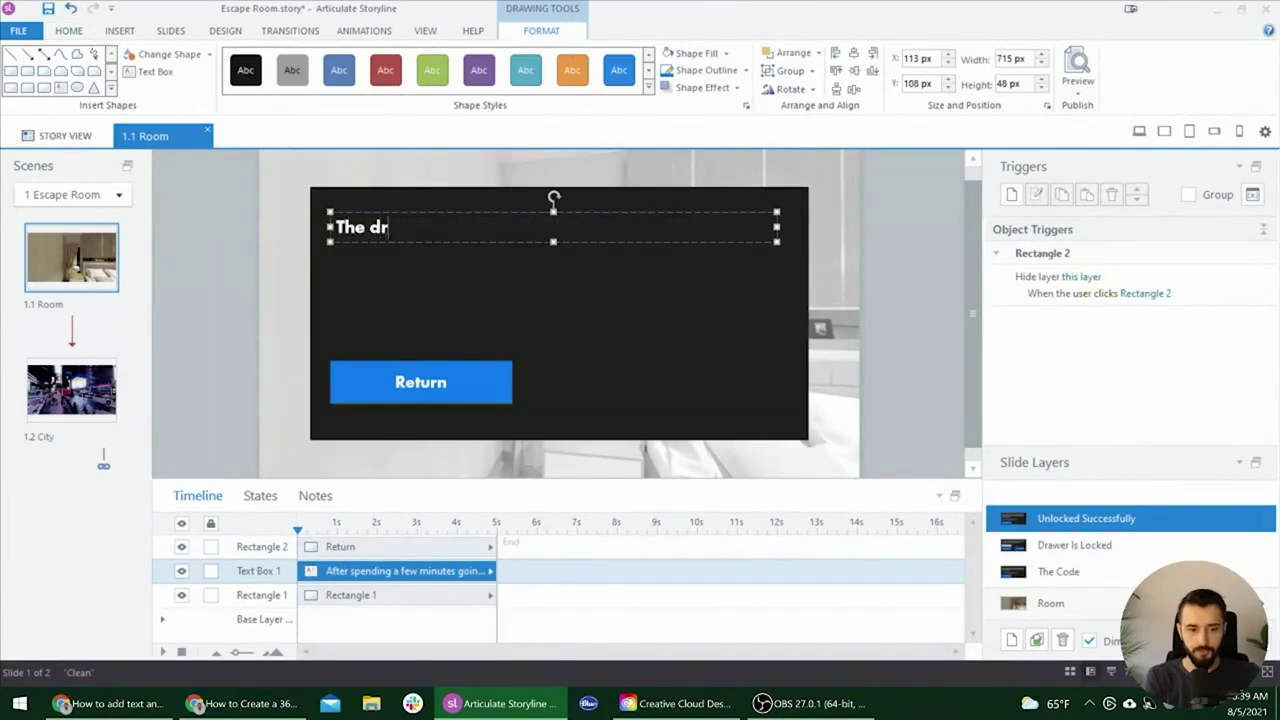
{"action": "type", "text": "awer clicks open and you find a remote control insid"}
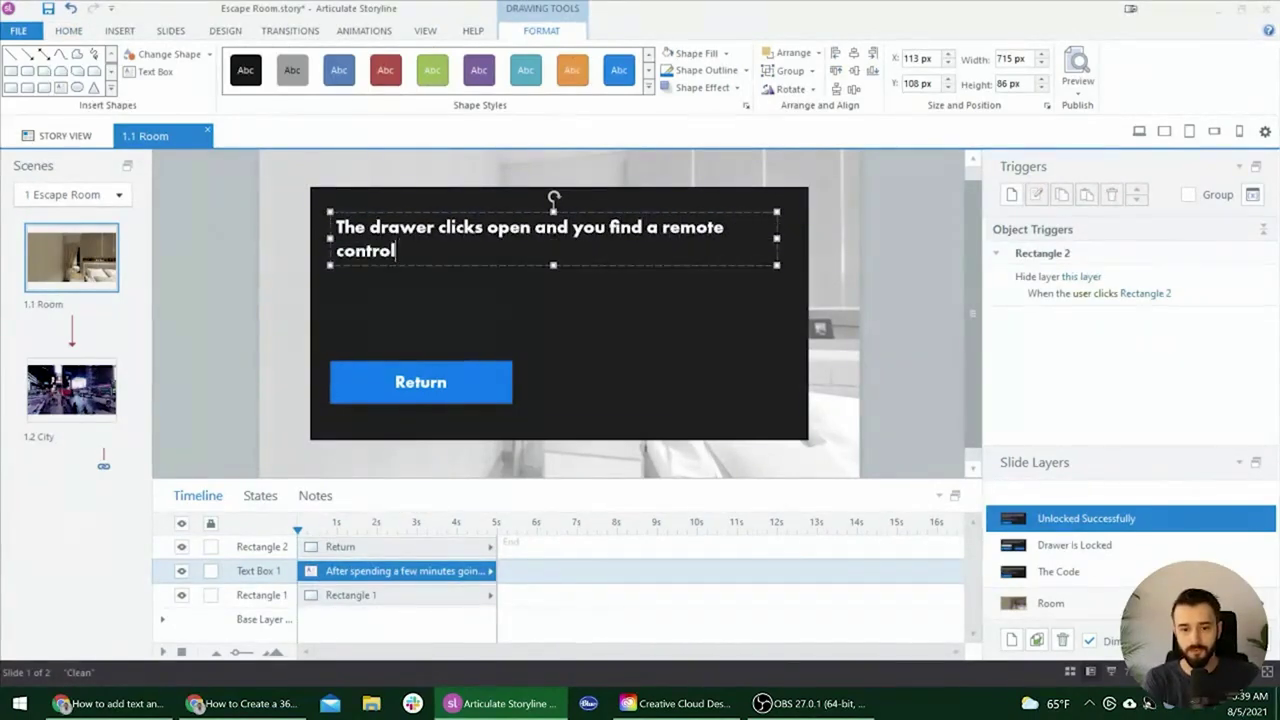
{"action": "key", "text": "BackSpace"}
{"action": "key", "text": "BackSpace"}
{"action": "key", "text": "BackSpace"}
{"action": "key", "text": "BackSpace"}
{"action": "key", "text": "BackSpace"}
{"action": "type", "text": "Press it if you dare..."}
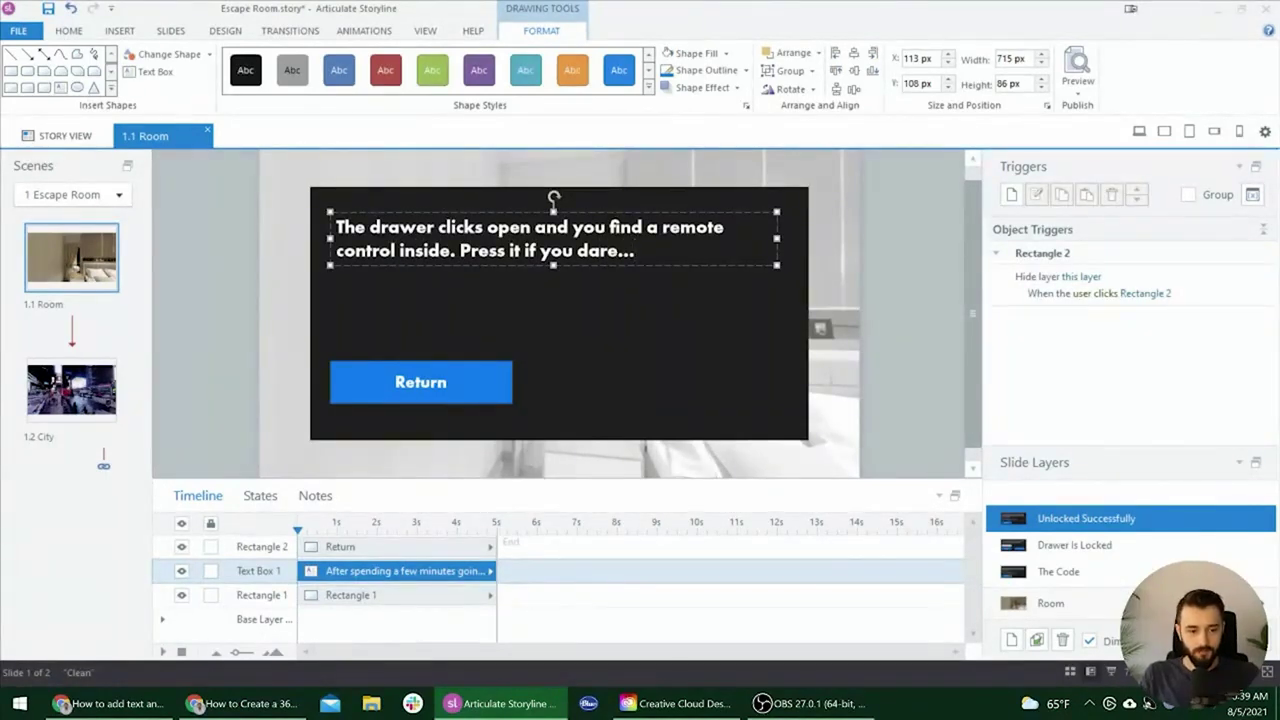
- Change the message's last sentence to "Press the power button if you dare..." and widen the text box to about 733 px
{"action": "left_click", "coordinate": [439, 386]}
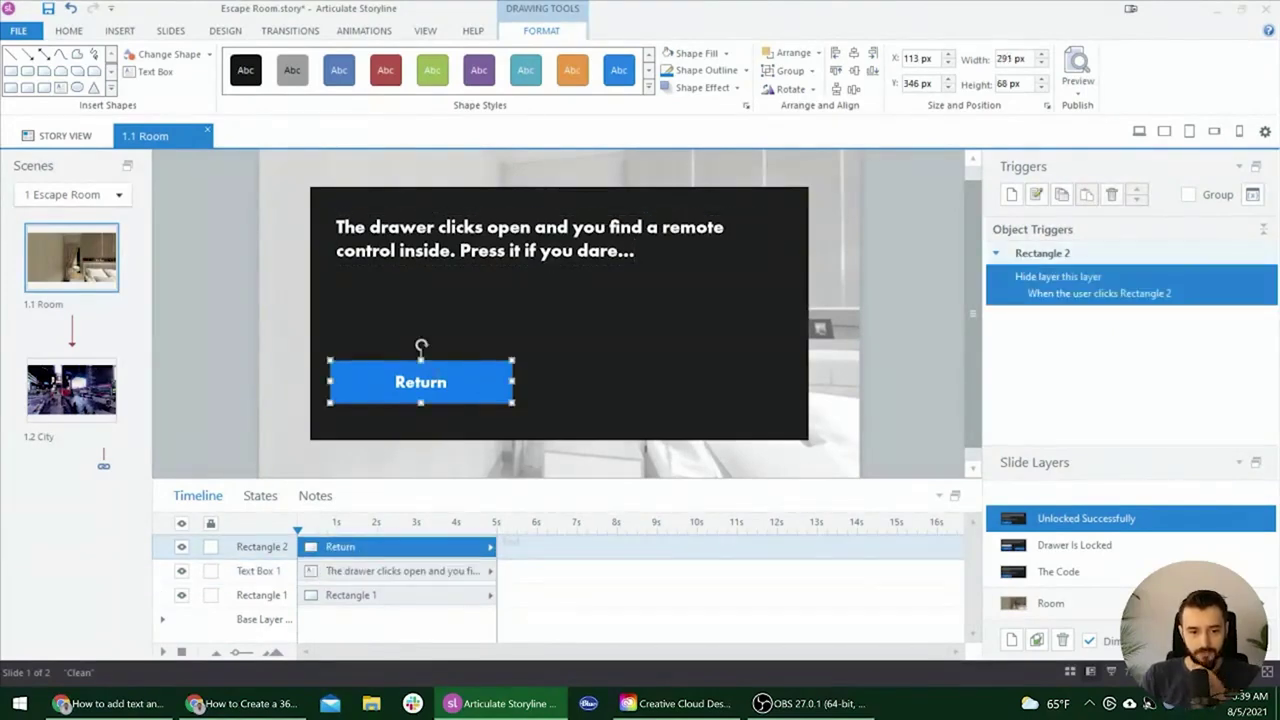
{"action": "left_click", "coordinate": [524, 251]}
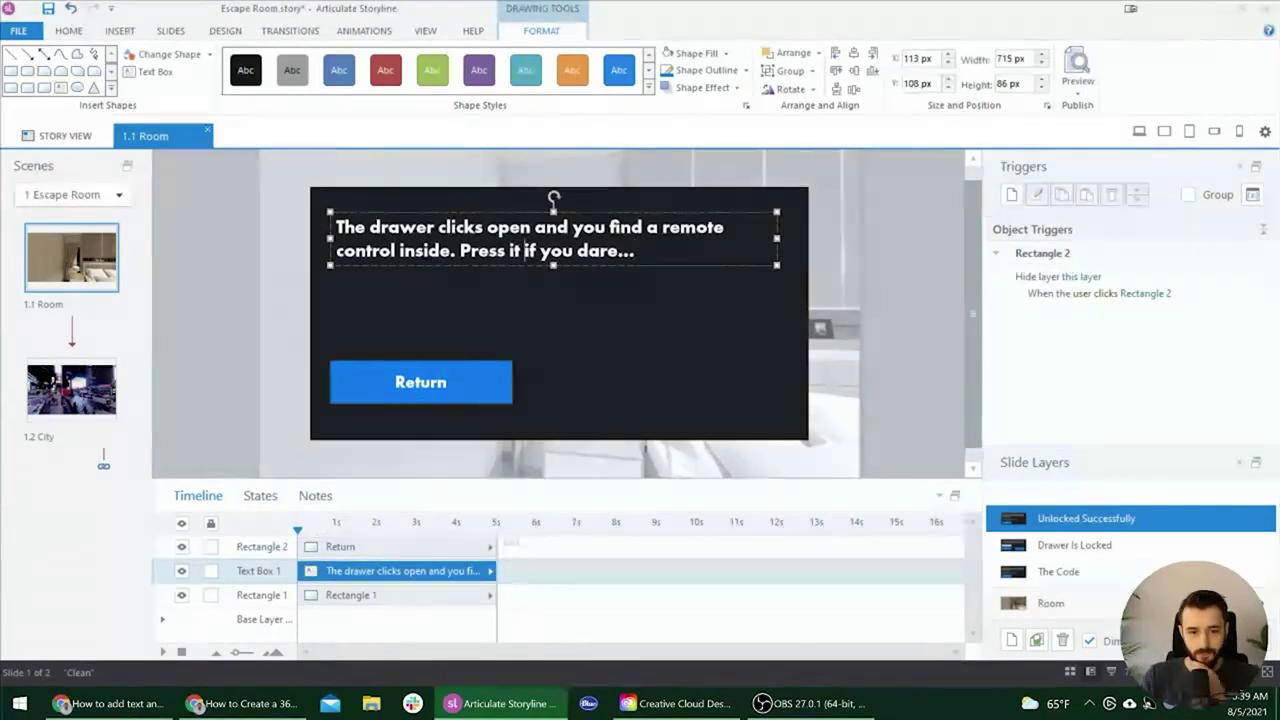
{"action": "left_click_drag", "start_coordinate": [636, 251], "coordinate": [509, 251]}
{"action": "type", "text": "th"}
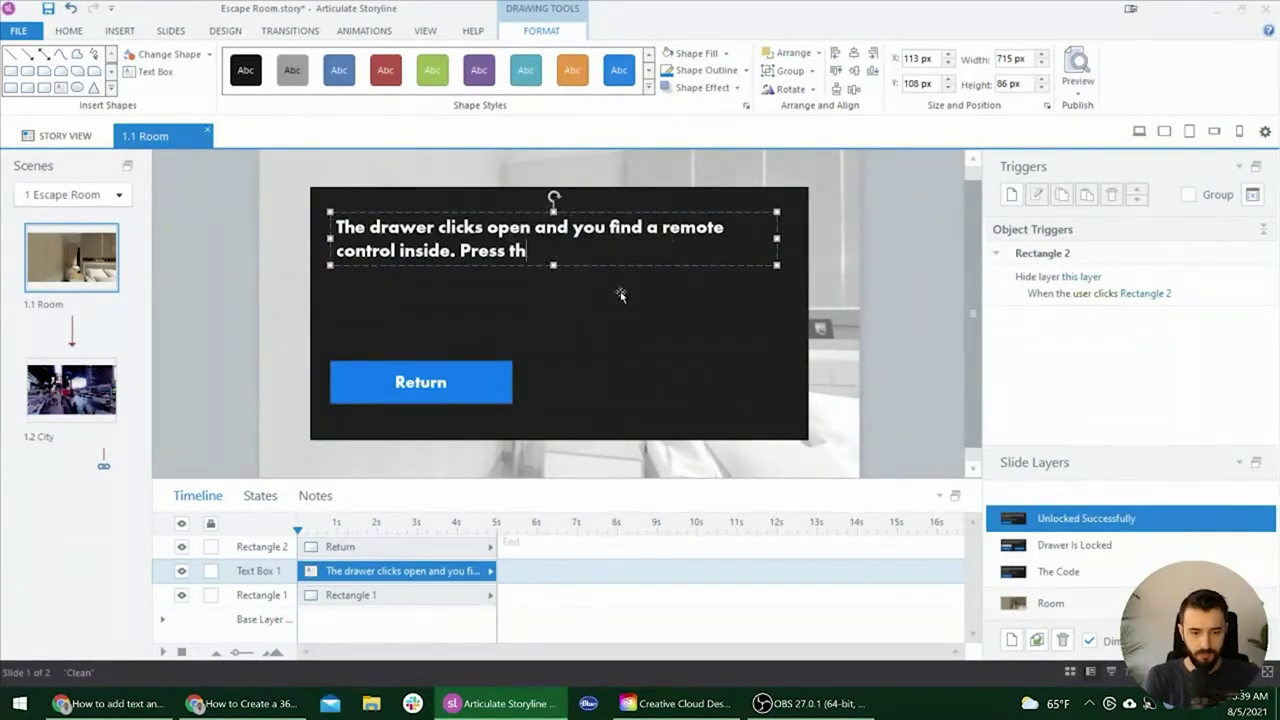
{"action": "type", "text": "e power button if yo"}
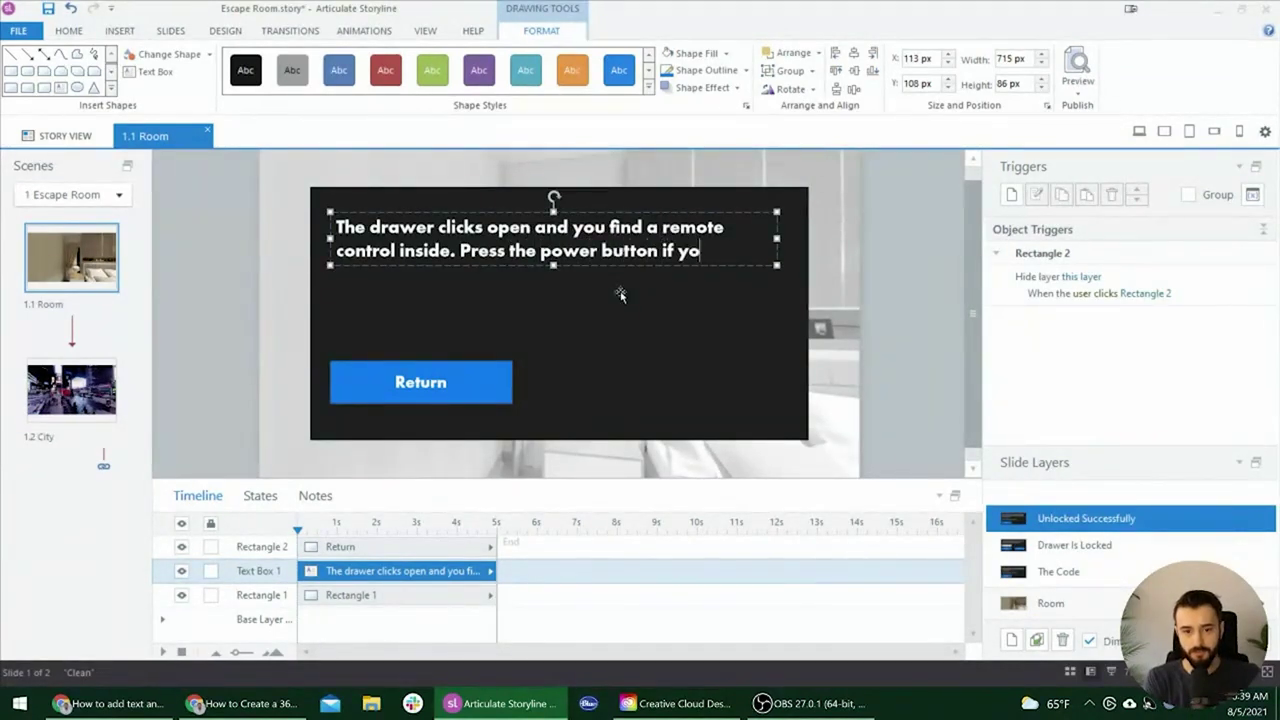
{"action": "type", "text": "u dare ..."}
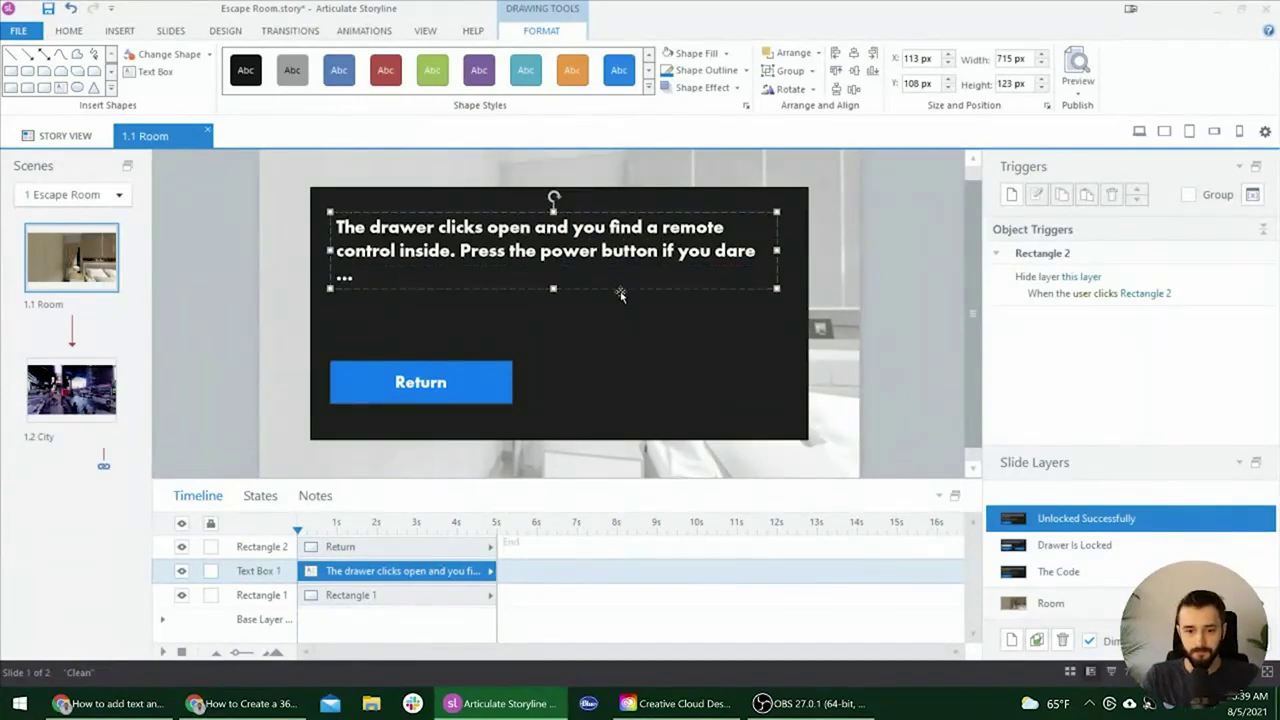
{"action": "left_click_drag", "start_coordinate": [775, 250], "coordinate": [790, 250]}
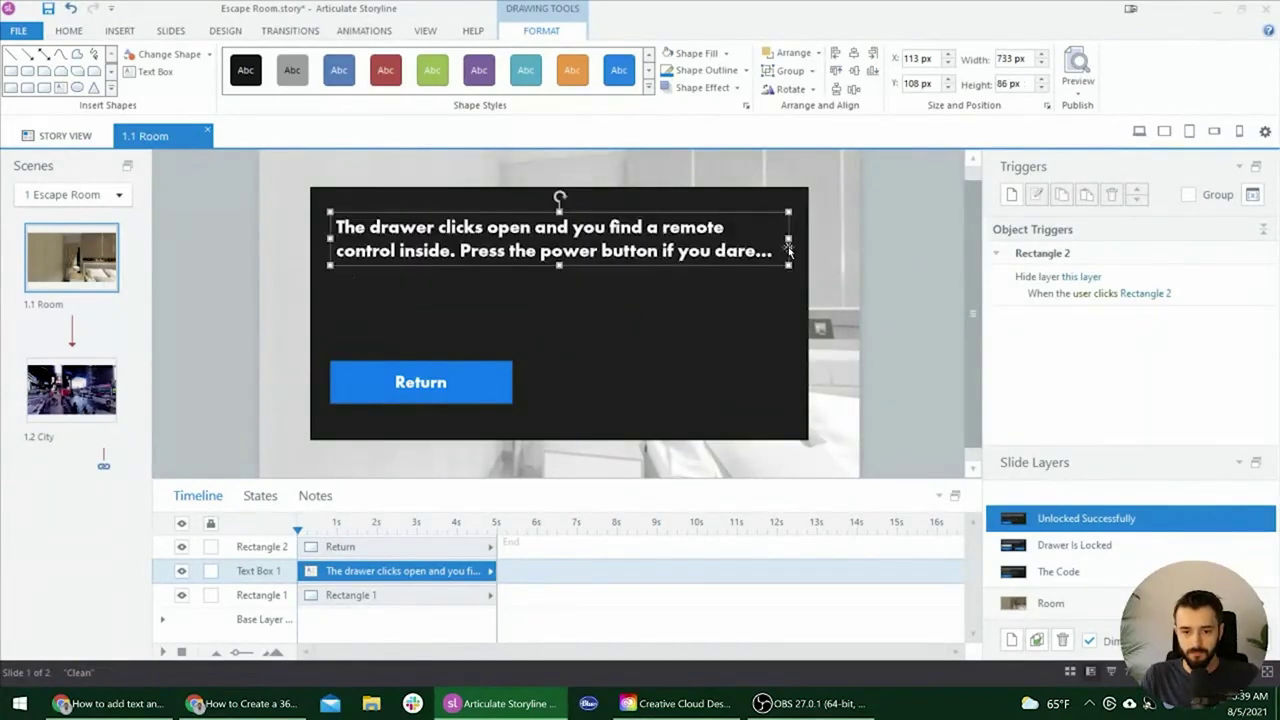
- Relabel the Return button as "Press it!" and move it up beneath the message, at about Y 248 px
{"action": "left_click", "coordinate": [362, 410]}
{"action": "type", "text": "Press it!"}
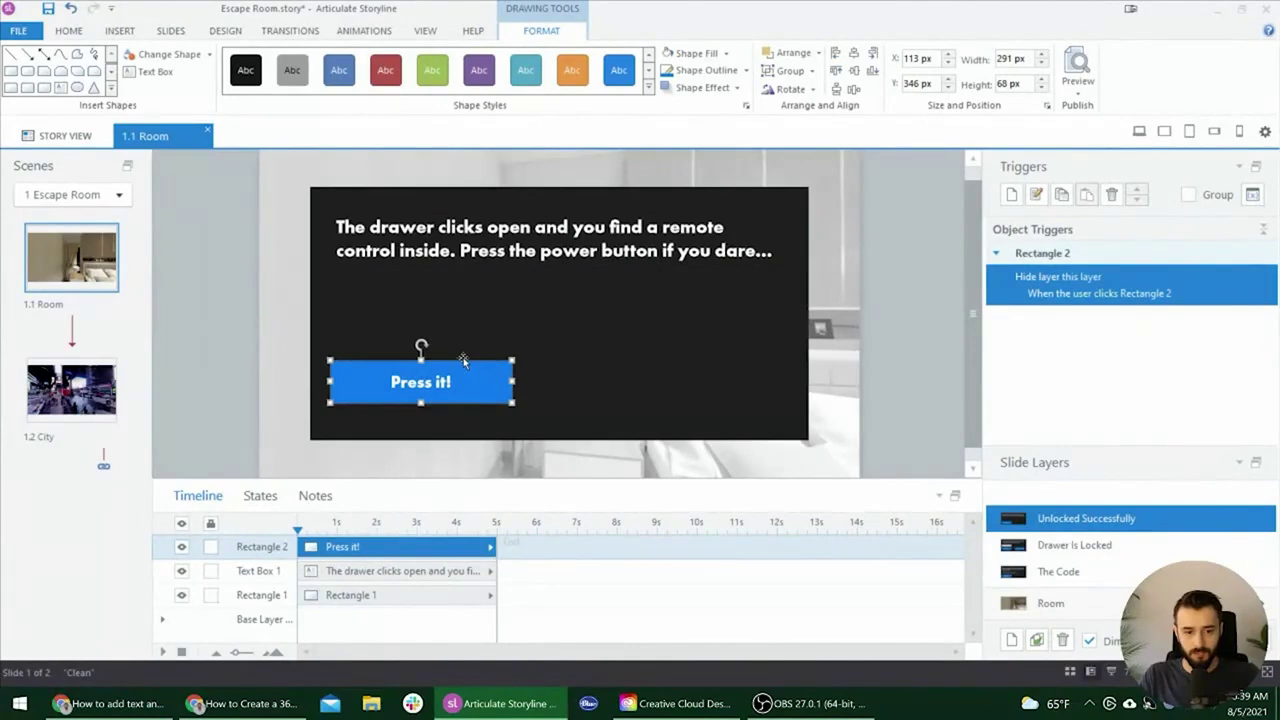
{"action": "left_click_drag", "start_coordinate": [463, 357], "coordinate": [473, 297]}
- Shorten the black panel to end just below the button, and move the panel, message and button down together
{"action": "left_click", "coordinate": [479, 397]}
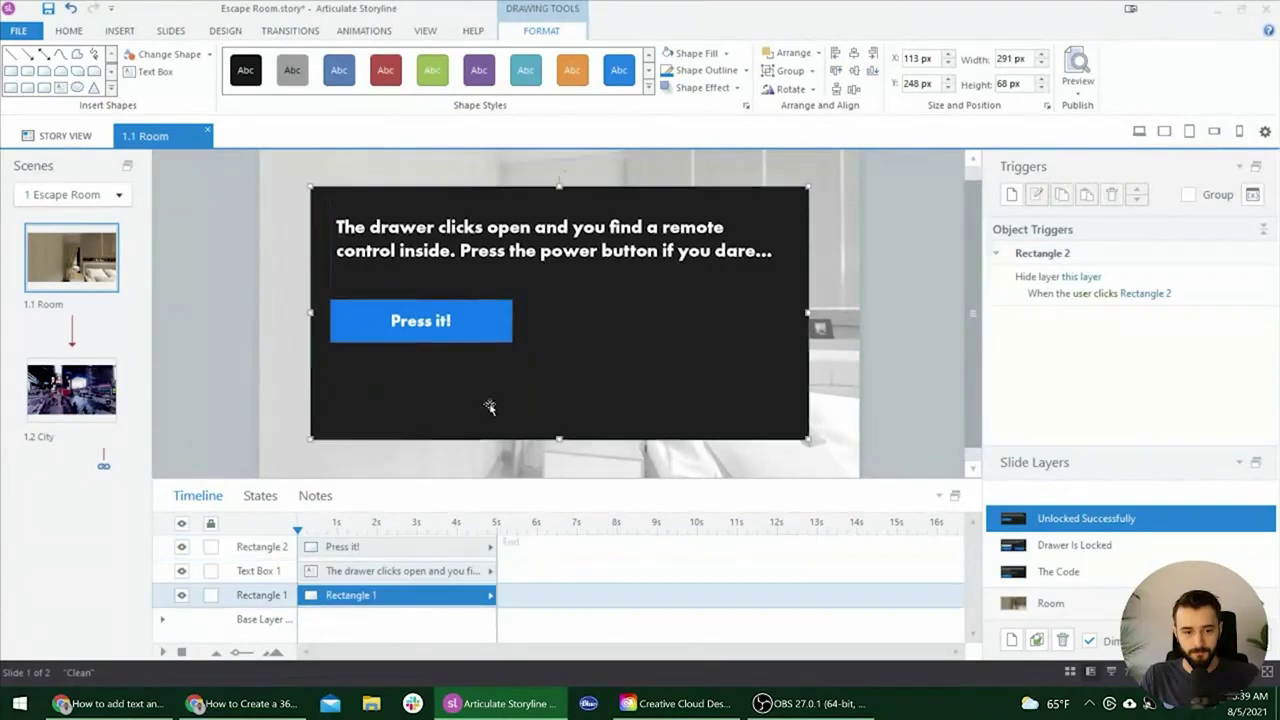
{"action": "left_click_drag", "start_coordinate": [562, 442], "coordinate": [562, 371]}
{"action": "left_click", "coordinate": [446, 321], "text": "shift"}
{"action": "left_click", "coordinate": [540, 258], "text": "shift"}
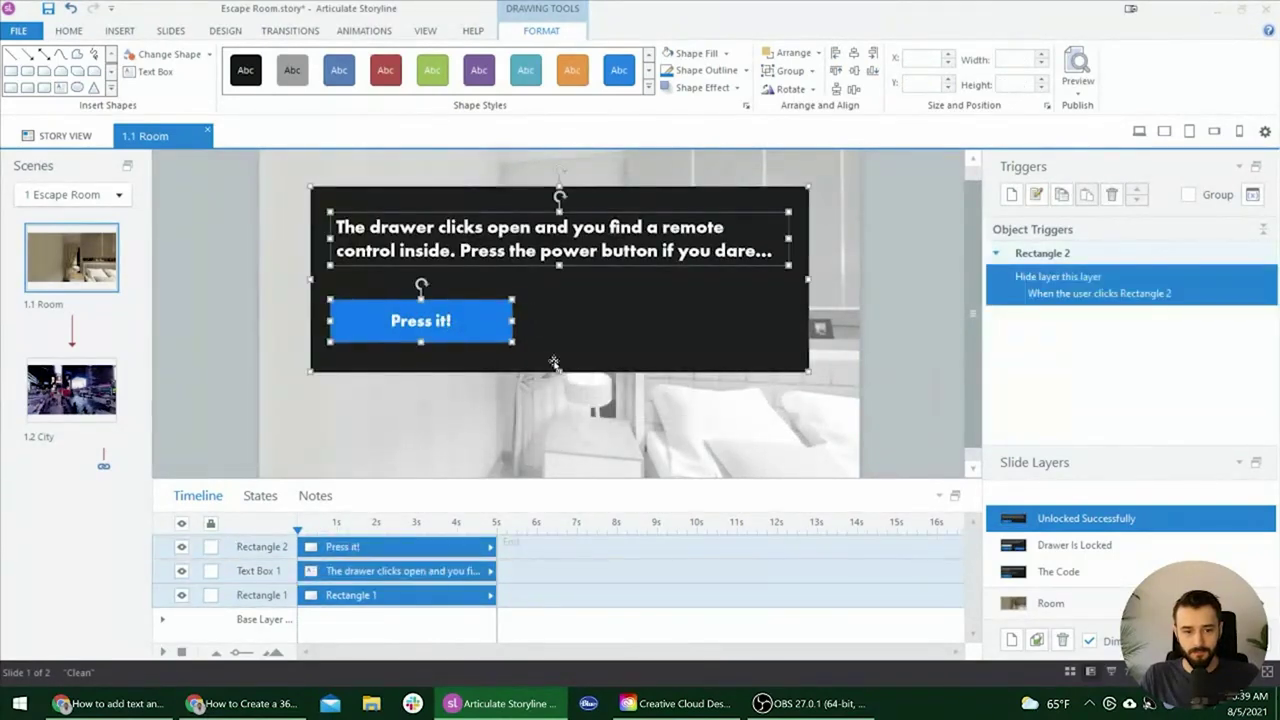
{"action": "left_click_drag", "start_coordinate": [585, 376], "coordinate": [600, 406]}
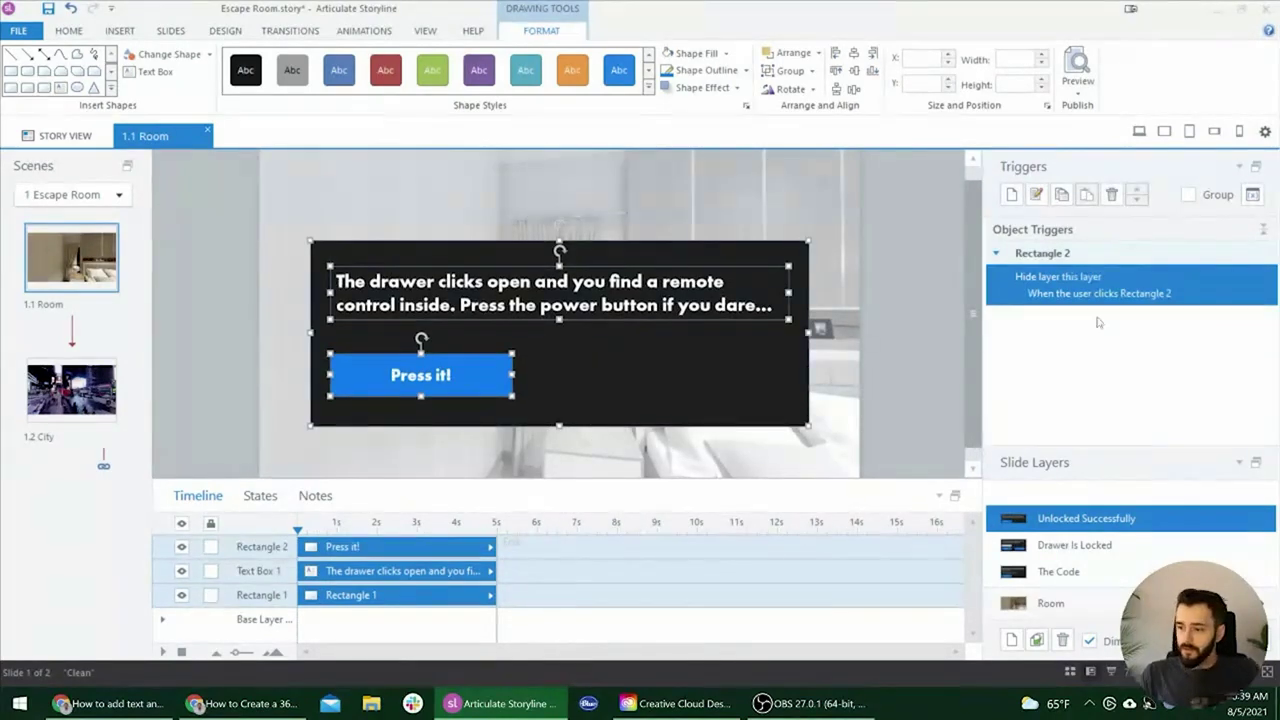
- On the Drawer Is Locked layer, change the Submit button's click trigger to show the Unlocked Successfully layer
{"action": "left_click", "coordinate": [918, 352]}
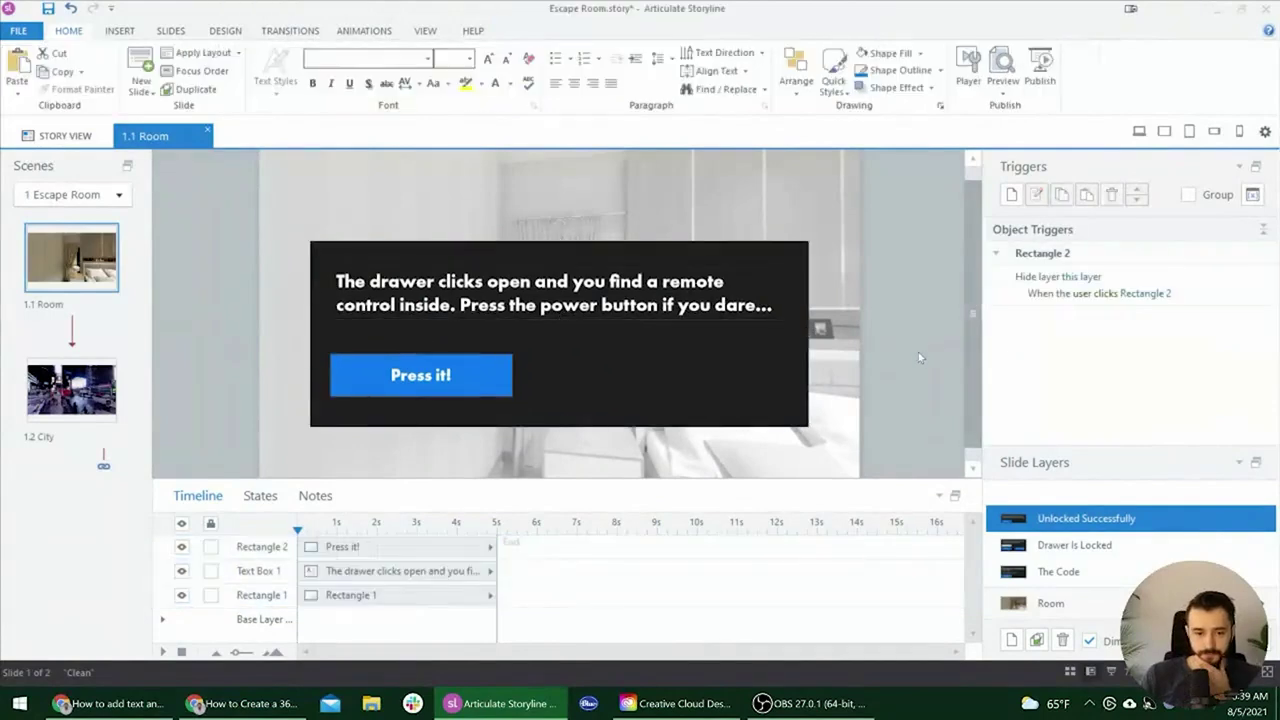
{"action": "left_click", "coordinate": [1060, 544]}
{"action": "left_click", "coordinate": [421, 368]}
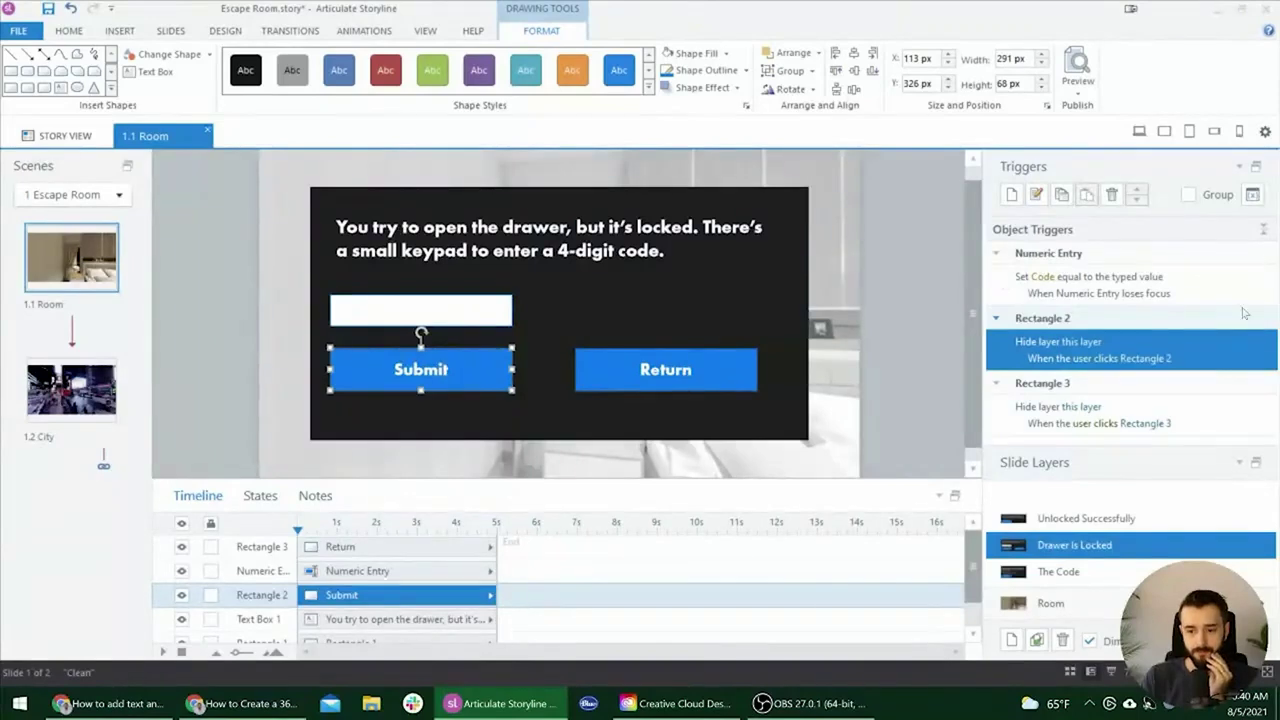
{"action": "double_click", "coordinate": [1228, 358]}
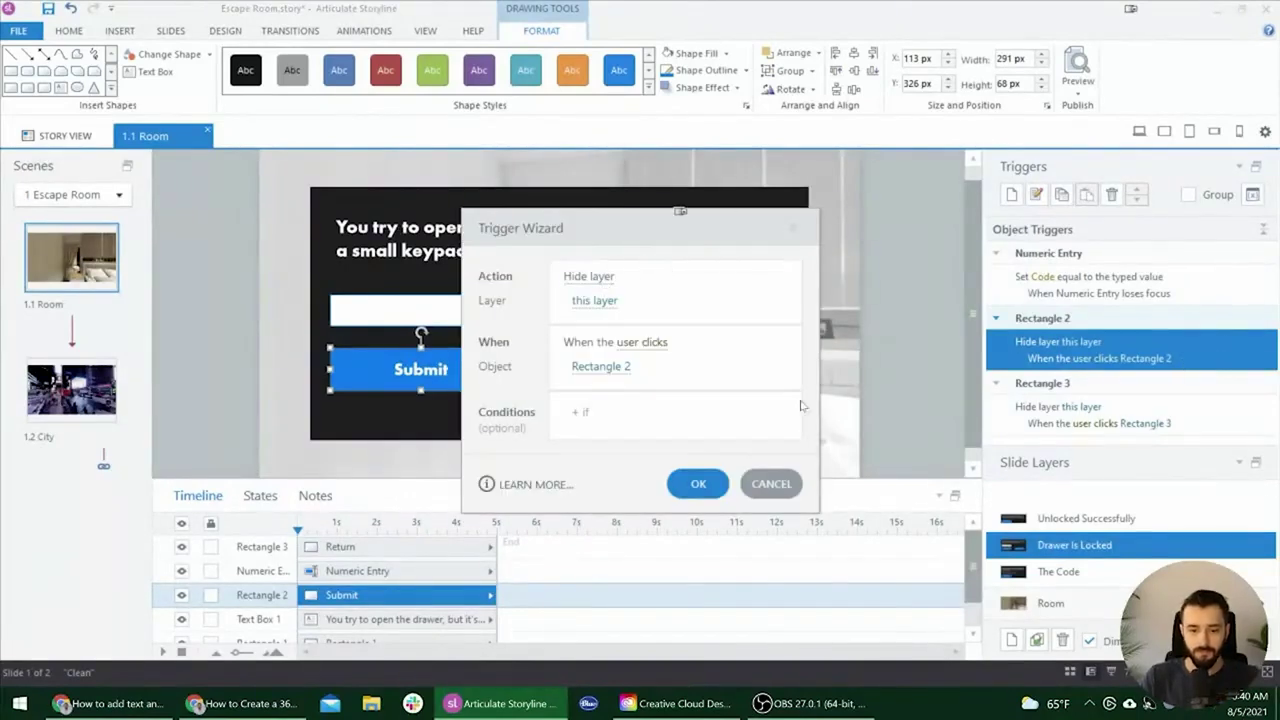
{"action": "left_click", "coordinate": [775, 483]}
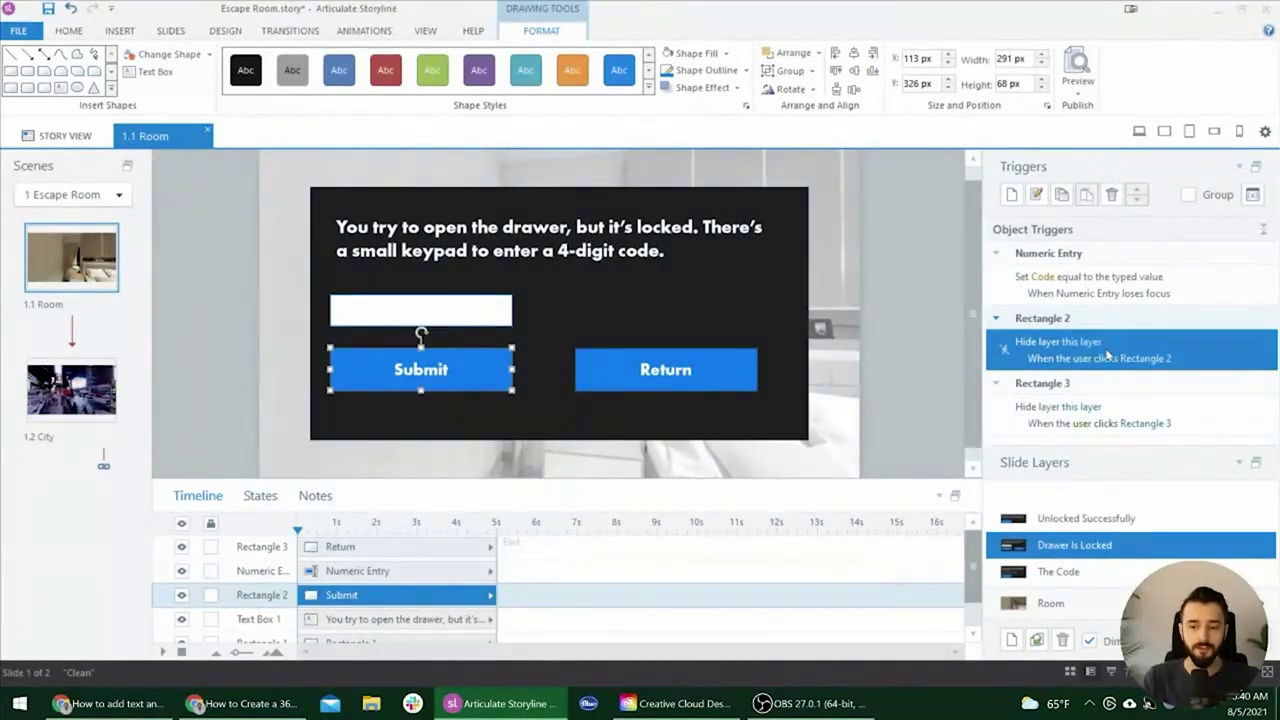
{"action": "double_click", "coordinate": [1223, 350]}
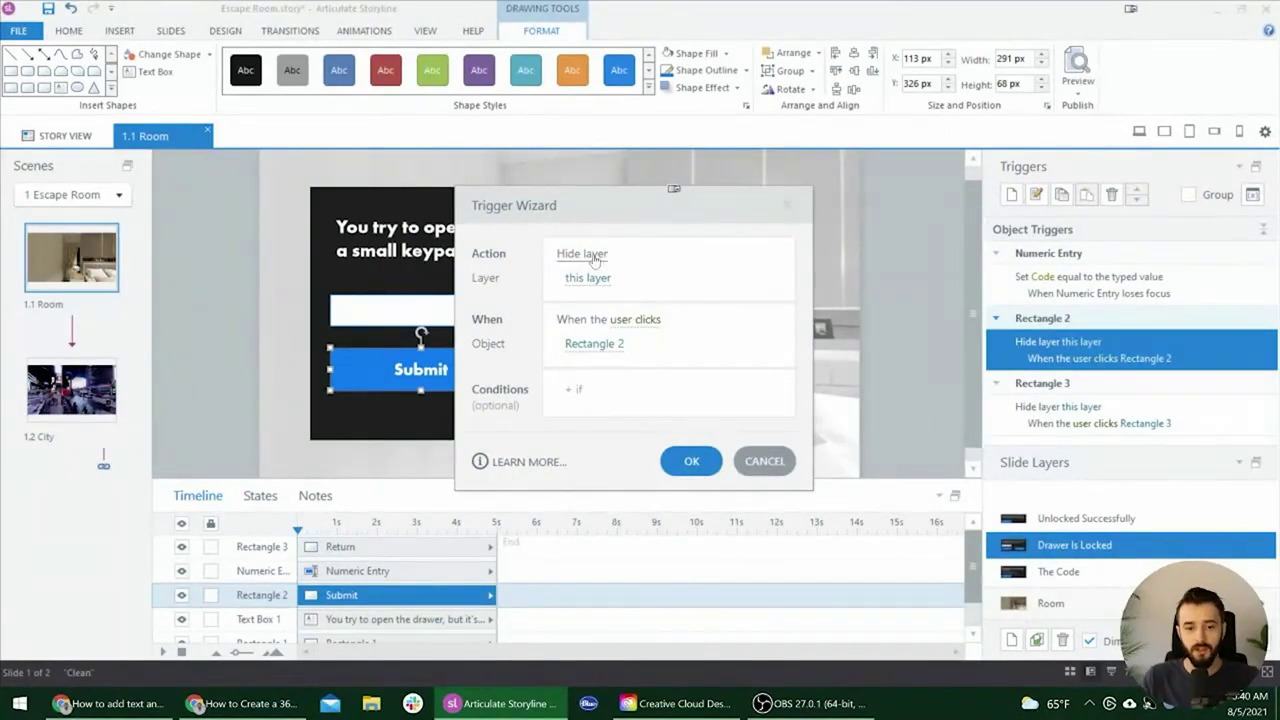
{"action": "left_click", "coordinate": [590, 256]}
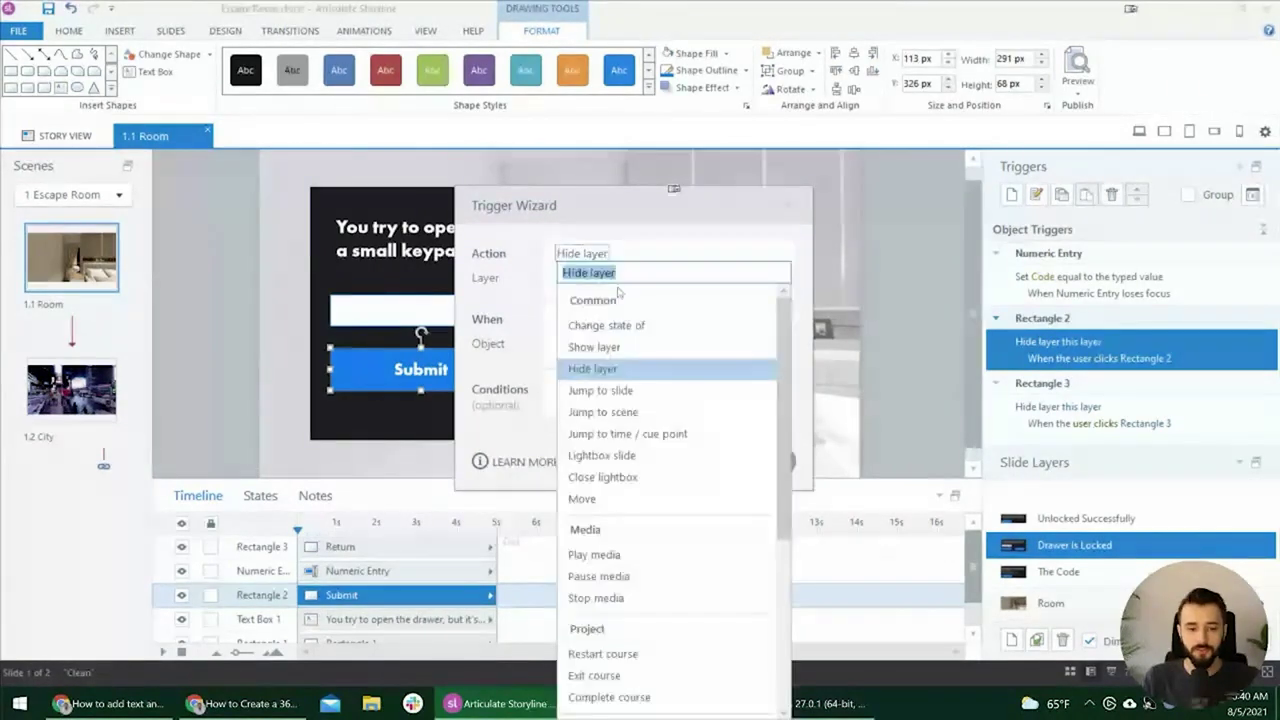
{"action": "left_click", "coordinate": [630, 348]}
{"action": "left_click", "coordinate": [592, 279]}
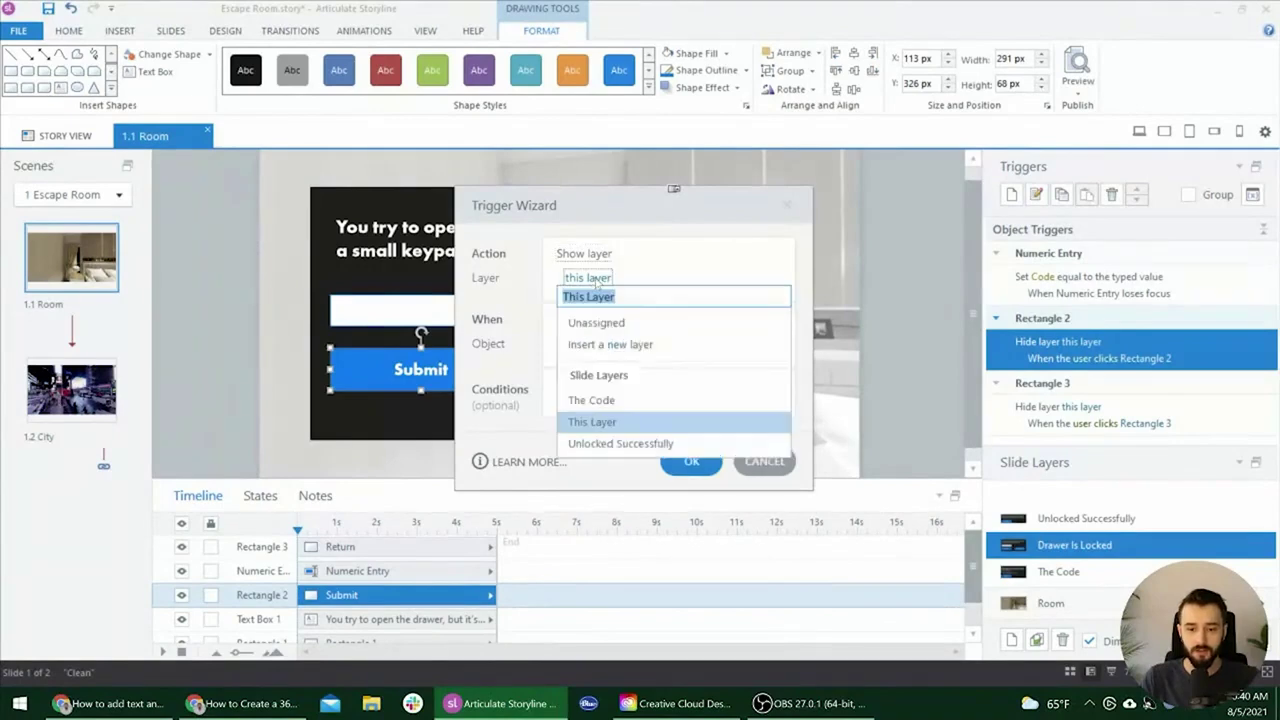
{"action": "left_click", "coordinate": [628, 443]}
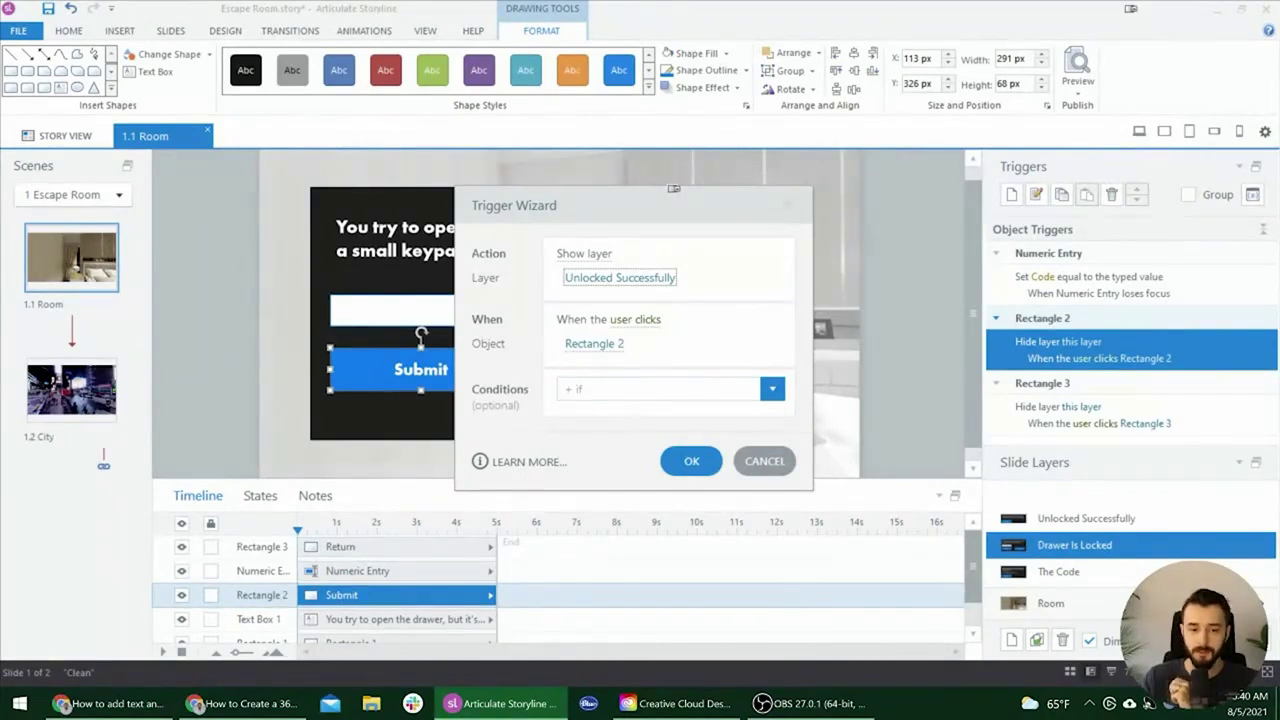
- Add a condition to the Submit trigger requiring the Code variable to equal the drawer's four-digit keypad code, and save it
{"action": "left_click", "coordinate": [600, 395]}
{"action": "left_click", "coordinate": [626, 591]}
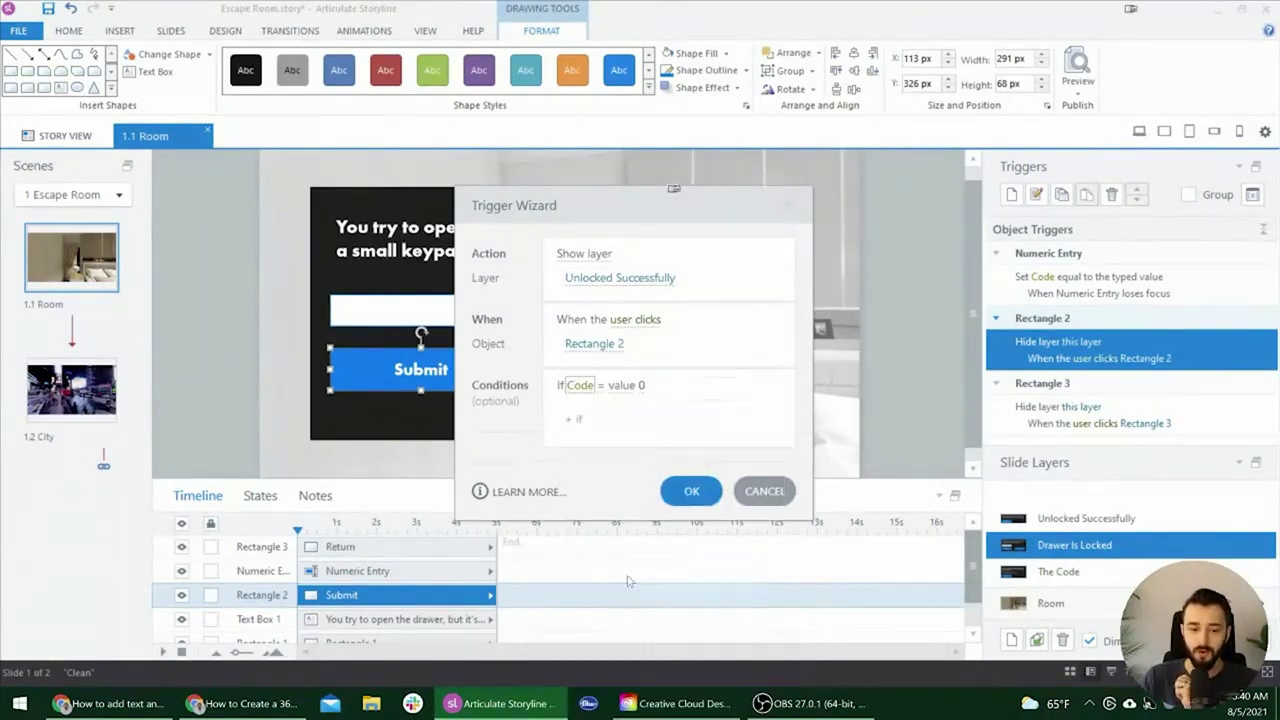
{"action": "left_click", "coordinate": [641, 387]}
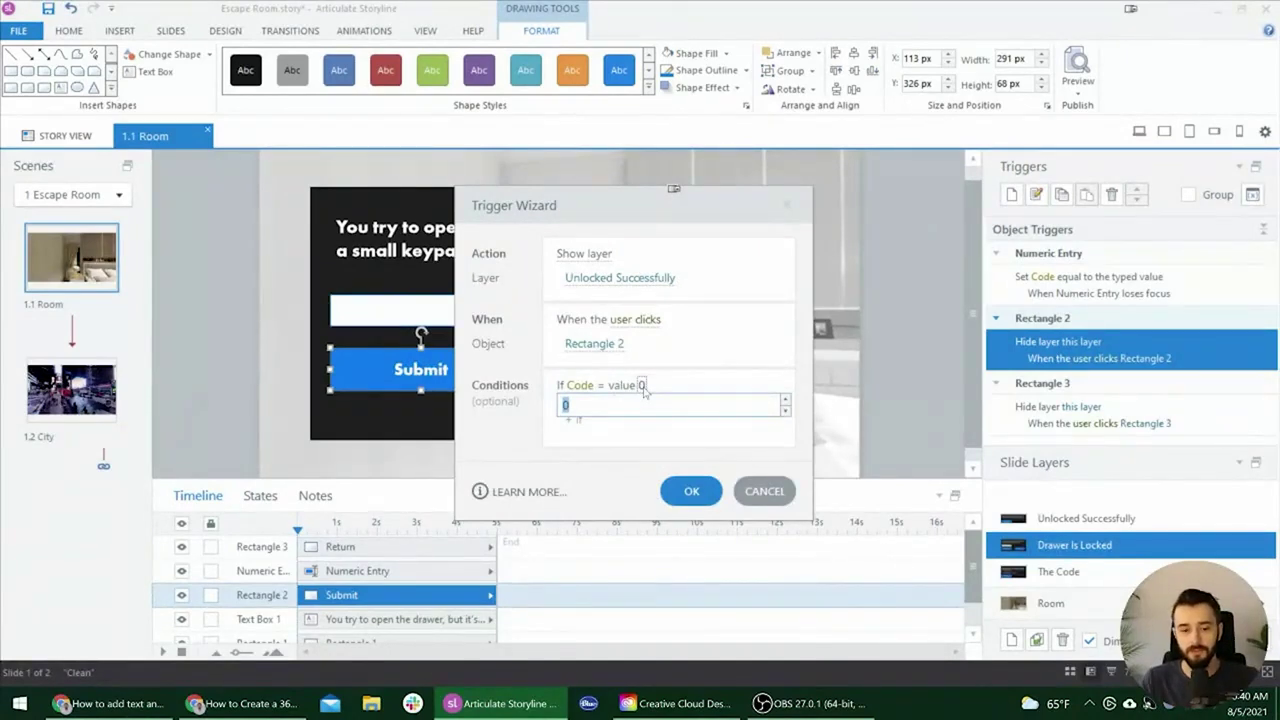
{"action": "type", "text": "6082"}
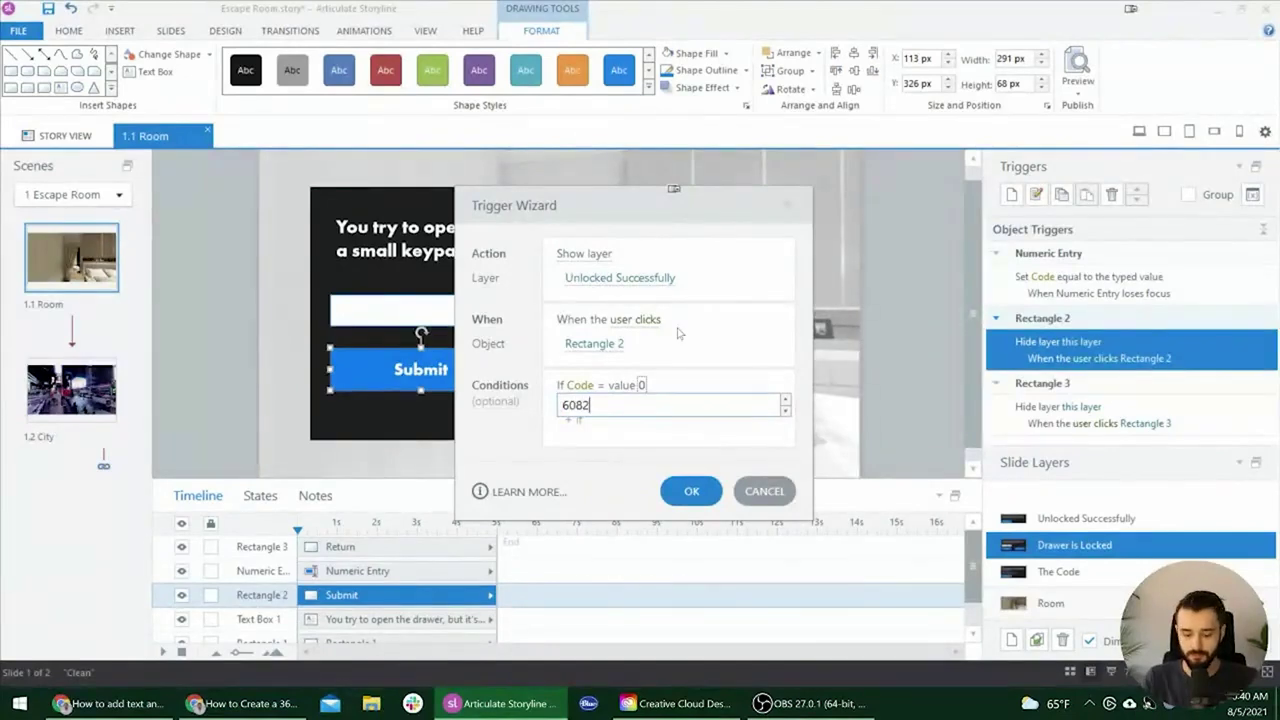
{"action": "left_click", "coordinate": [583, 370]}
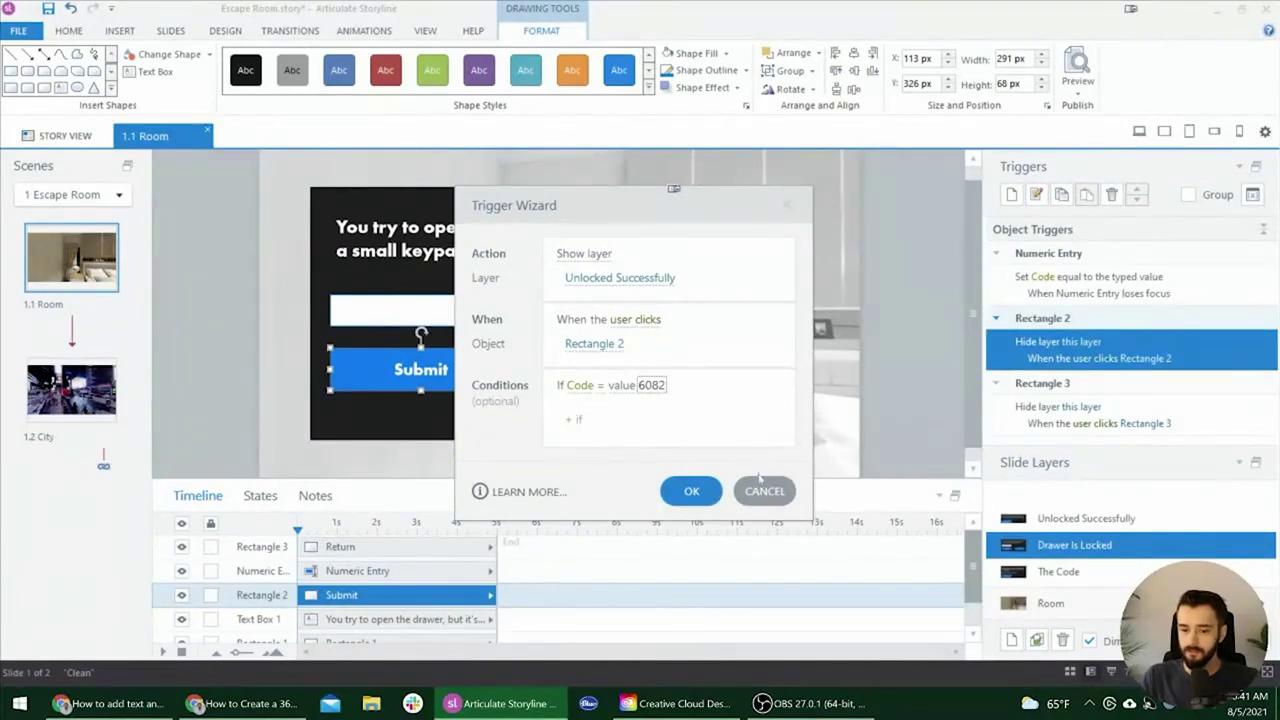
{"action": "left_click", "coordinate": [691, 491]}
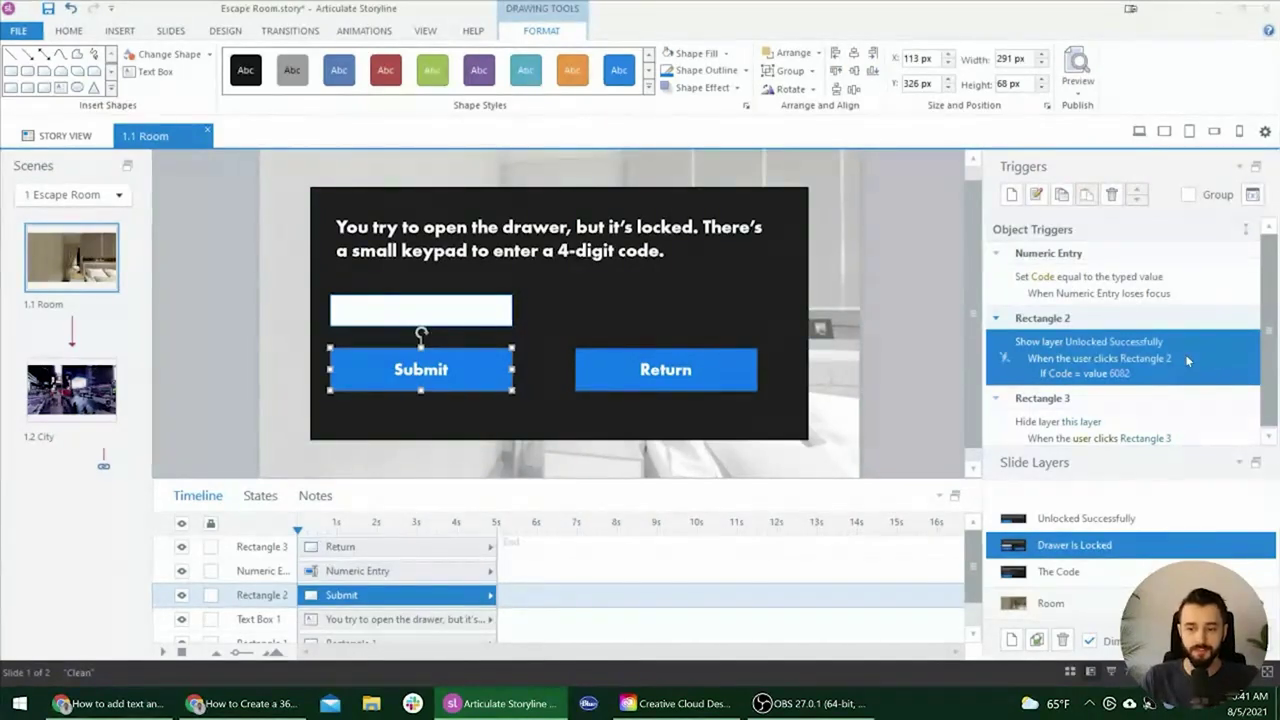
- Duplicate the Submit button's conditional Show layer Unlocked Successfully trigger on the same button
{"action": "left_click", "coordinate": [1062, 196]}
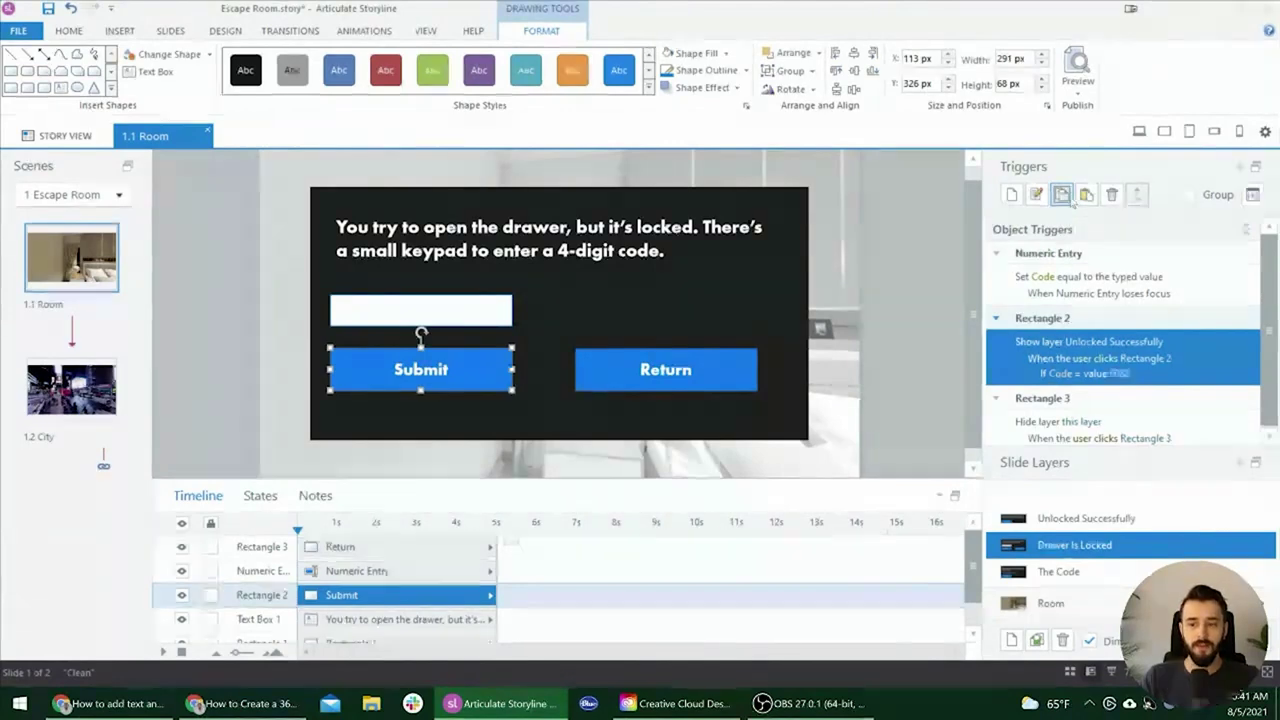
{"action": "left_click", "coordinate": [1086, 196]}
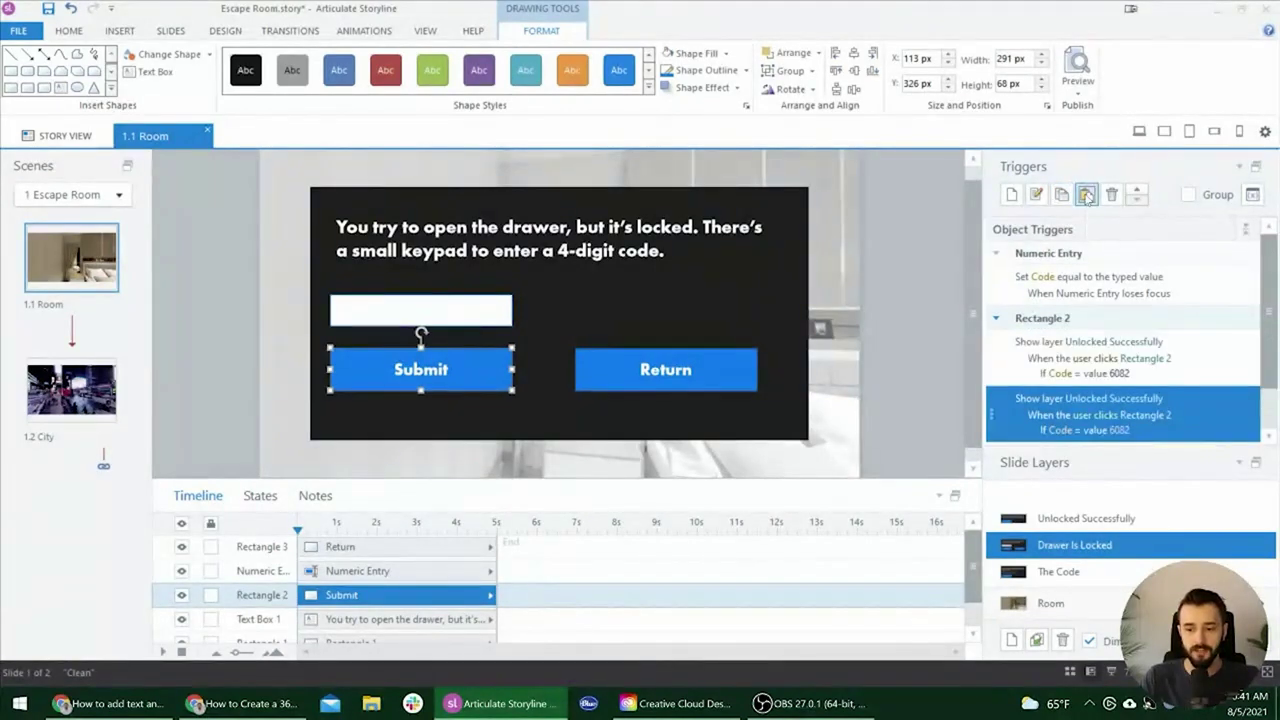
{"action": "double_click", "coordinate": [1227, 419]}
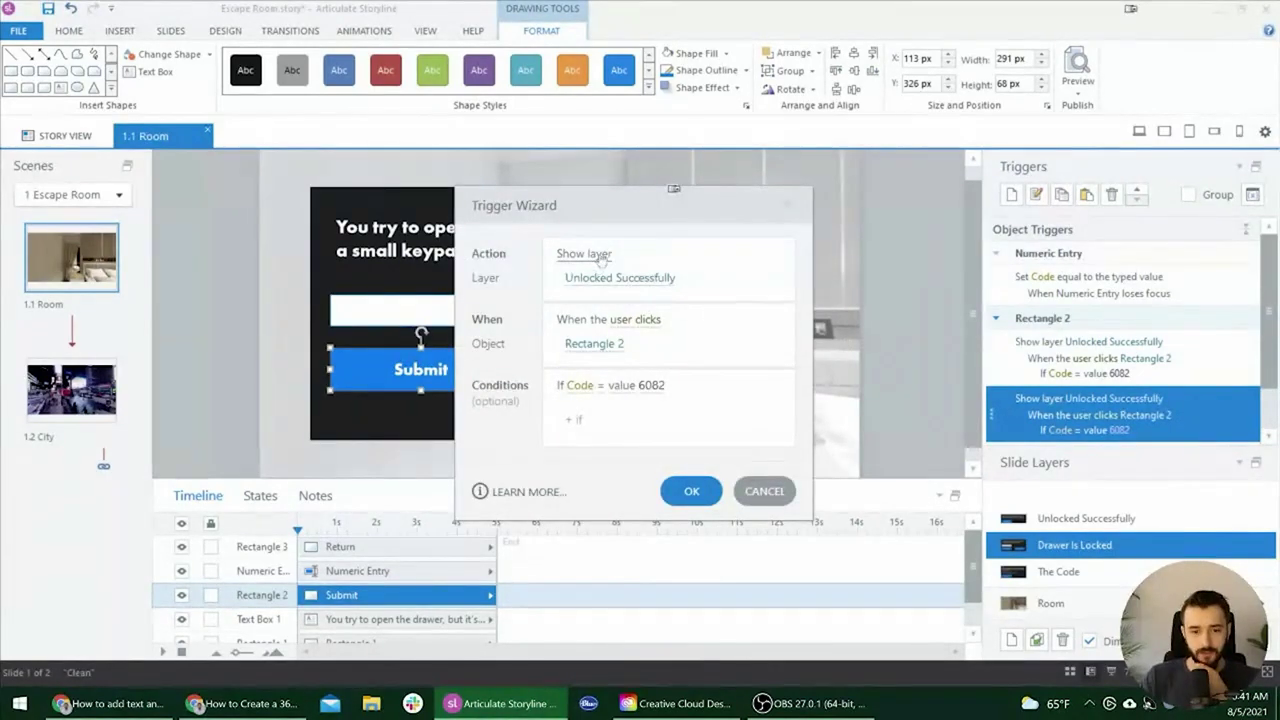
{"action": "left_click", "coordinate": [765, 491]}
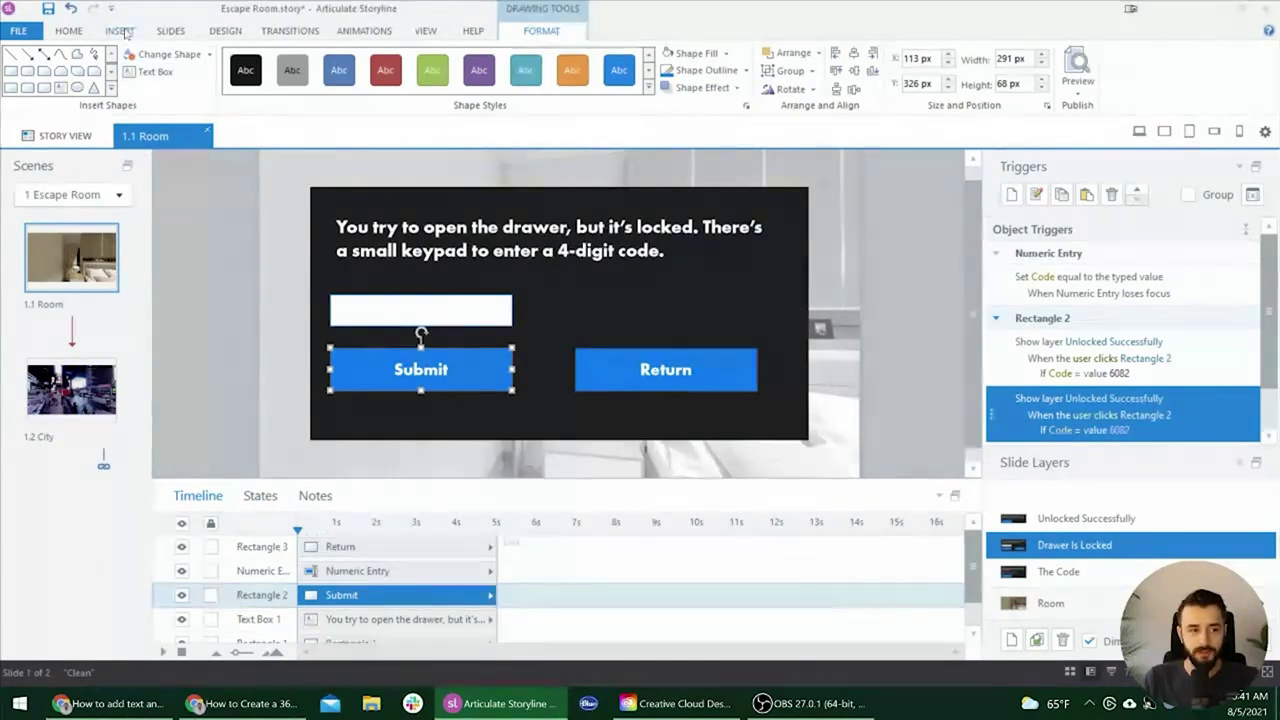
- Duplicate the drawer message below the buttons, reword it as "That code was not correct. Try again." and place it at X 113, Y 410 px
{"action": "left_click", "coordinate": [422, 258]}
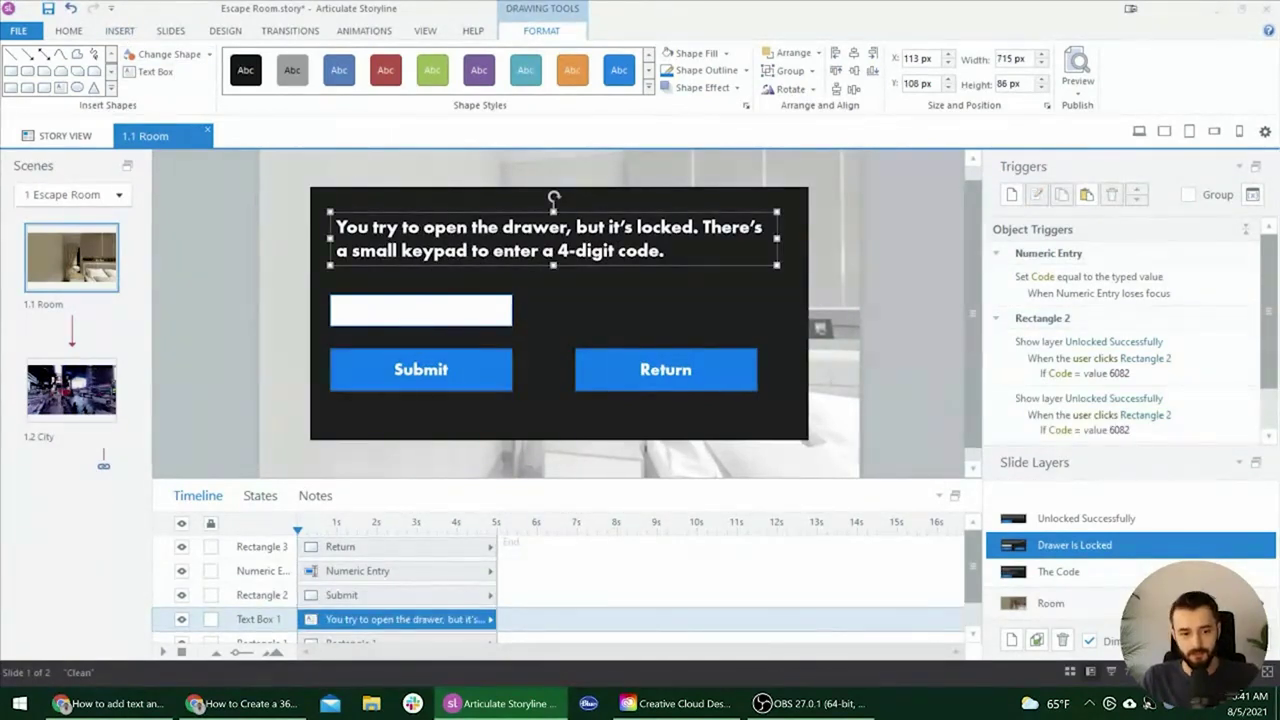
{"action": "left_click_drag", "start_coordinate": [446, 264], "coordinate": [469, 448]}
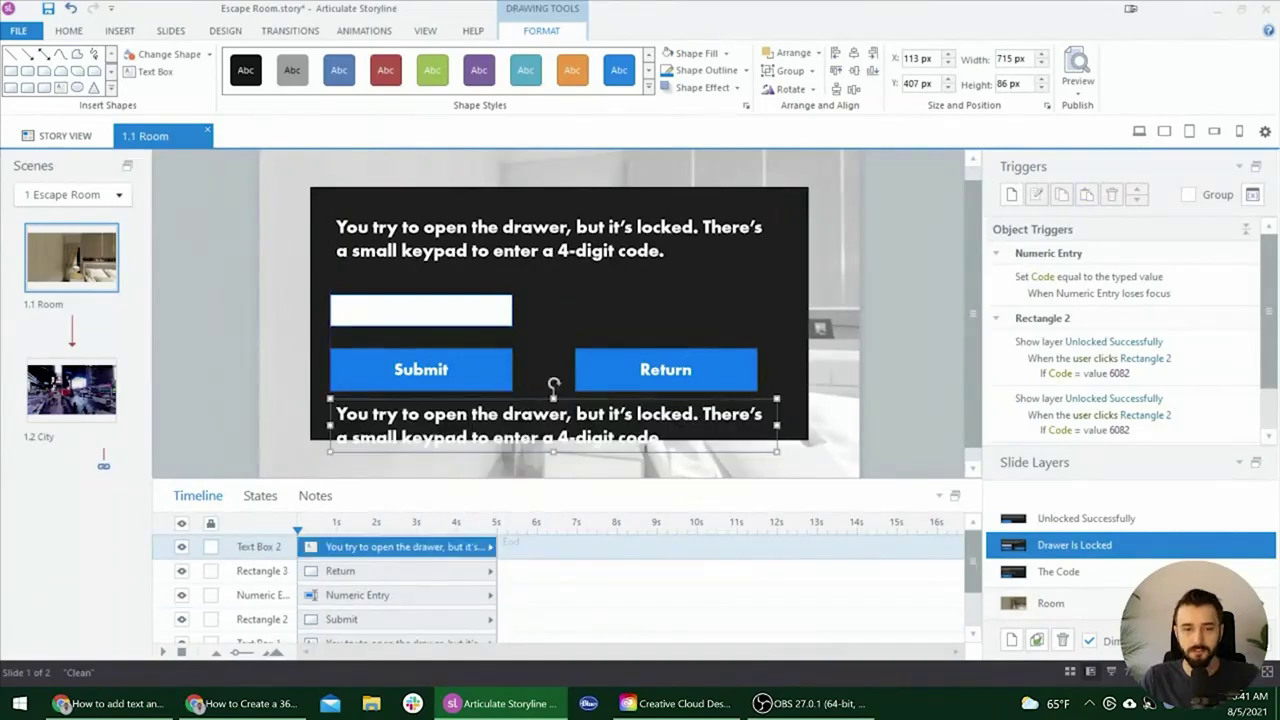
{"action": "left_click", "coordinate": [436, 428]}
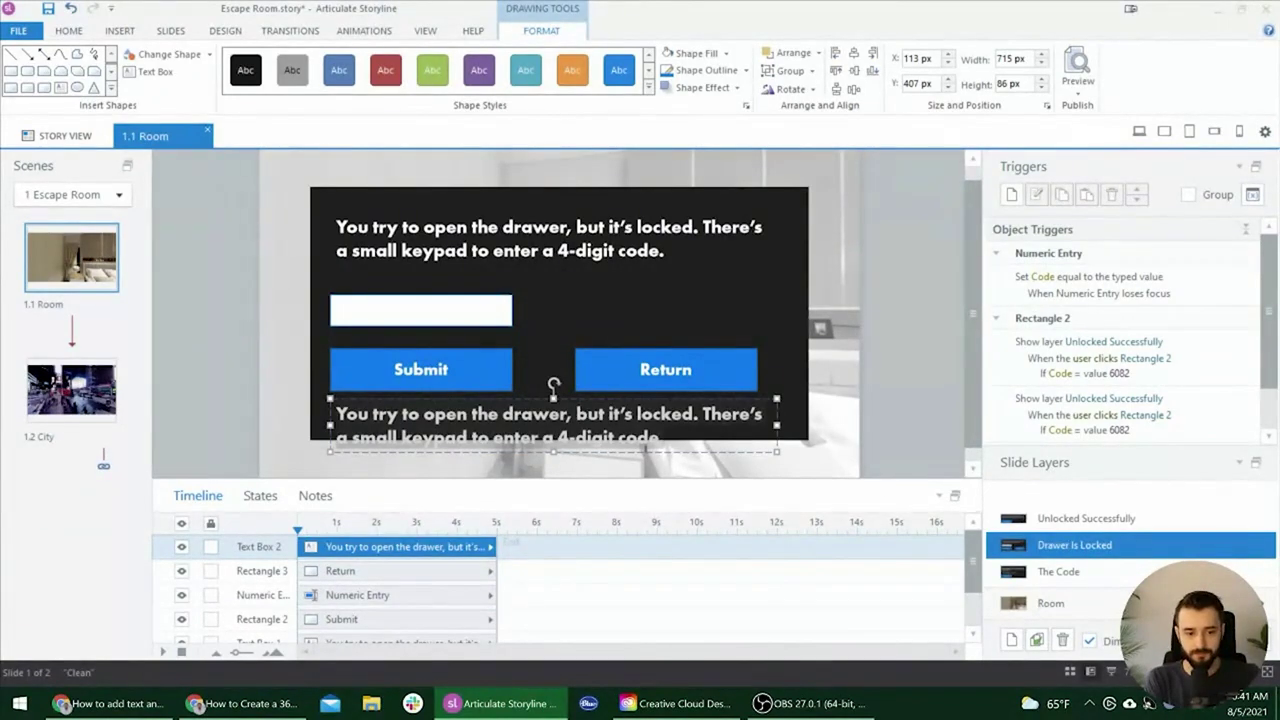
{"action": "key", "text": "ctrl+a"}
{"action": "key", "text": "BackSpace"}
{"action": "type", "text": "That code was not correct. Try again."}
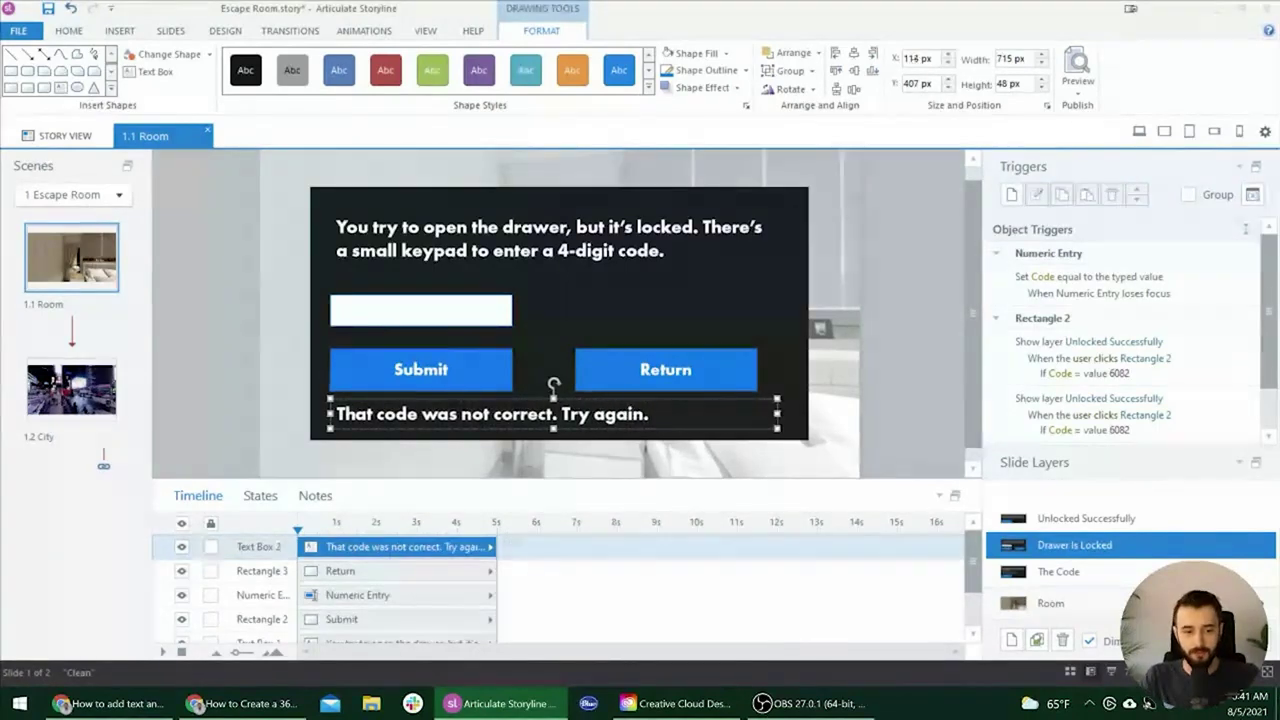
{"action": "key", "text": "Down"}
{"action": "key", "text": "Down"}
{"action": "key", "text": "Down"}
{"action": "key", "text": "Left"}
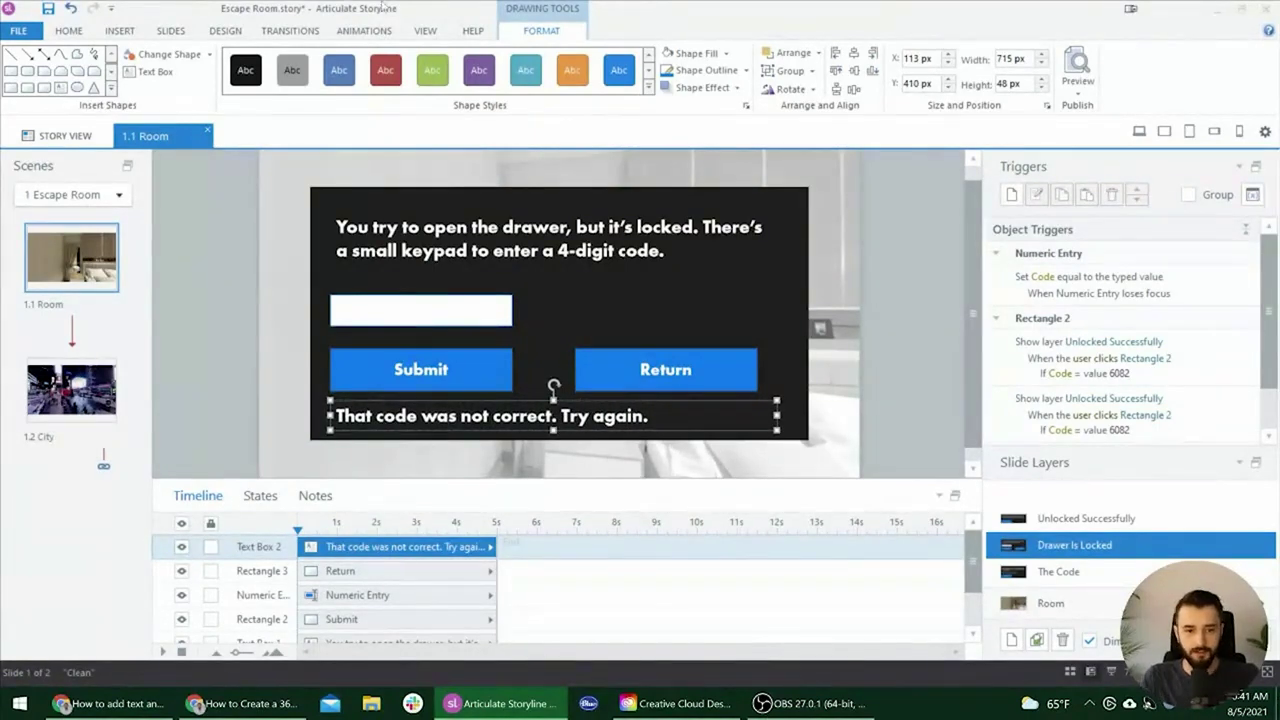
- Set the incorrect-code message's font size to 12 and its text colour to a light red
{"action": "left_click", "coordinate": [69, 30]}
{"action": "left_click", "coordinate": [445, 57]}
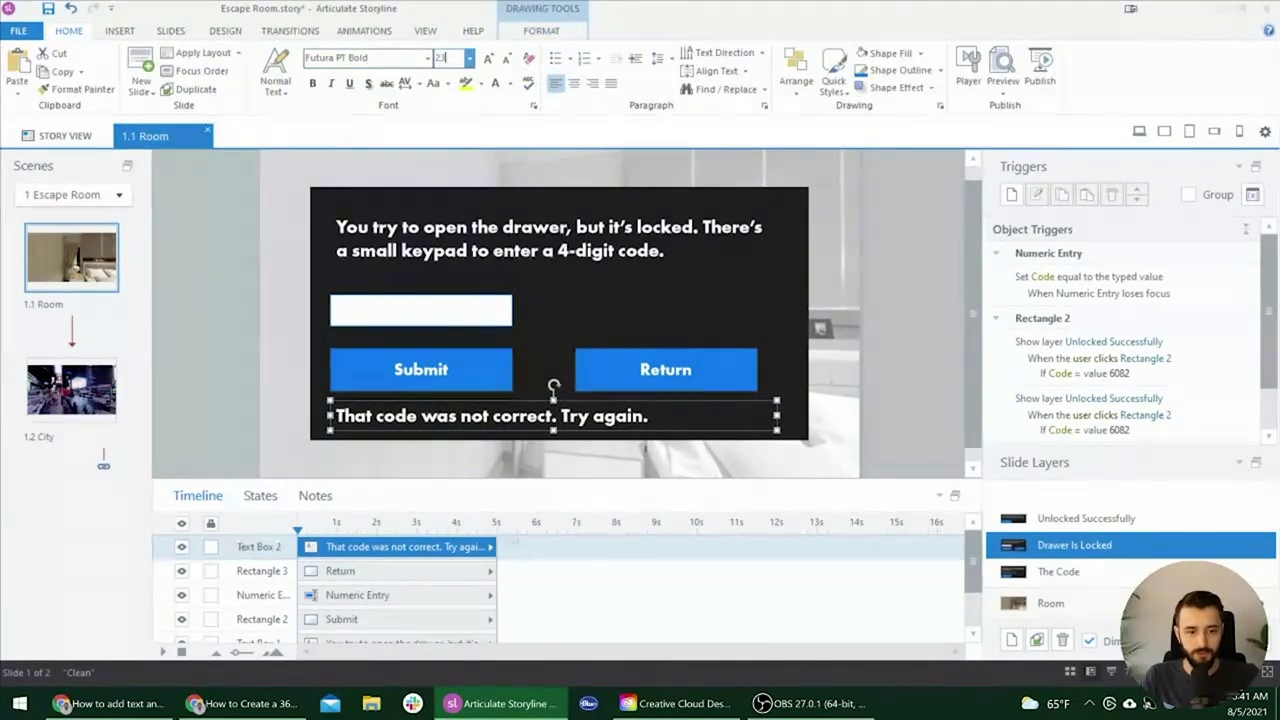
{"action": "type", "text": "23"}
{"action": "key", "text": "Return"}
{"action": "left_click", "coordinate": [441, 57]}
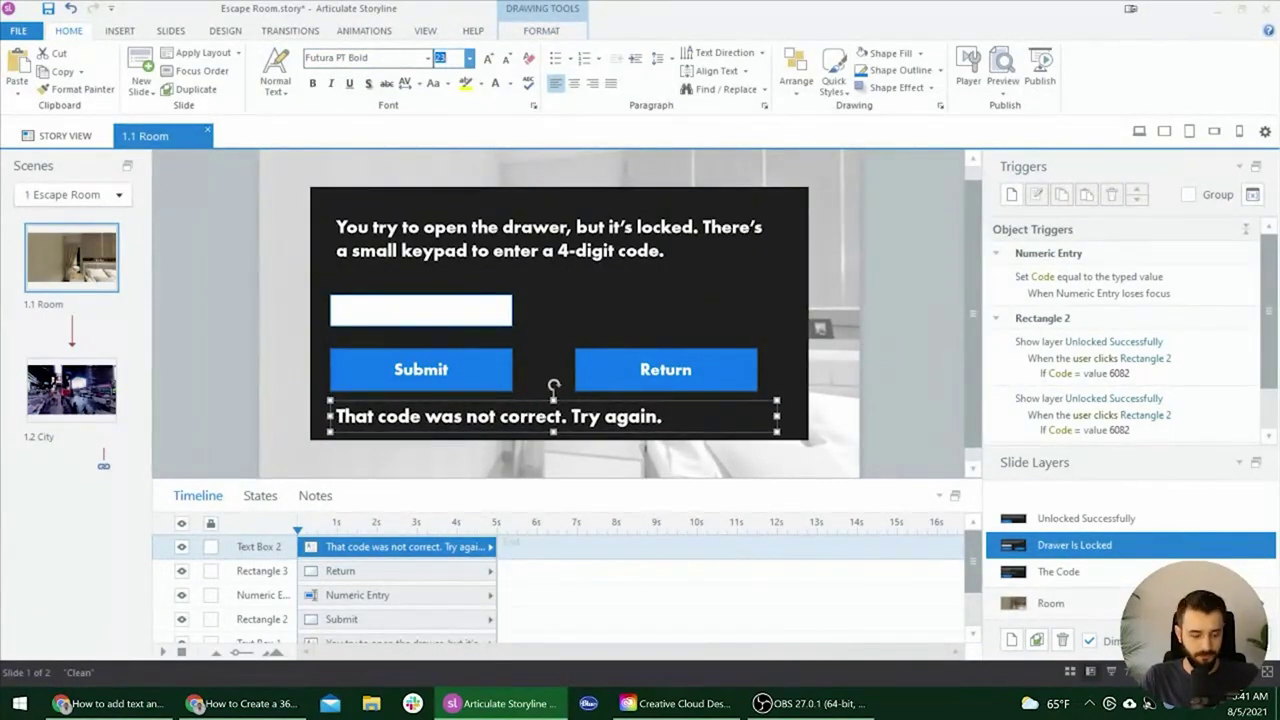
{"action": "type", "text": "12"}
{"action": "key", "text": "Return"}
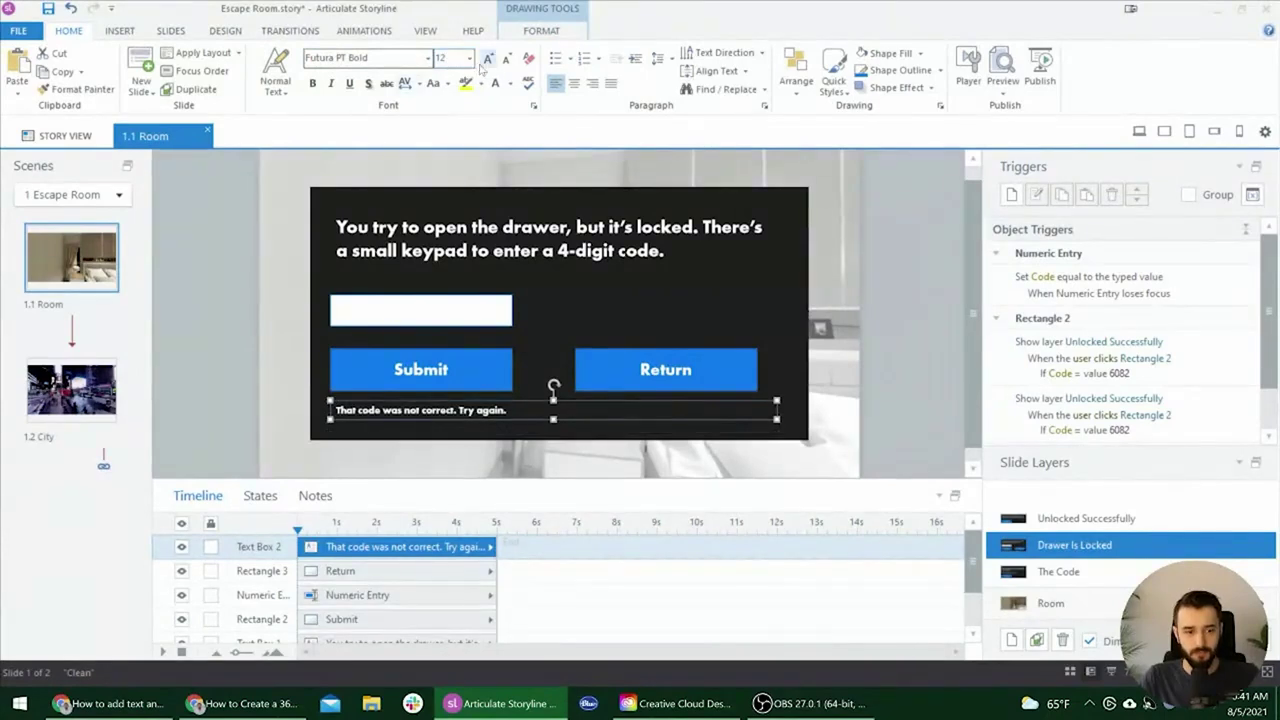
{"action": "left_click", "coordinate": [511, 85]}
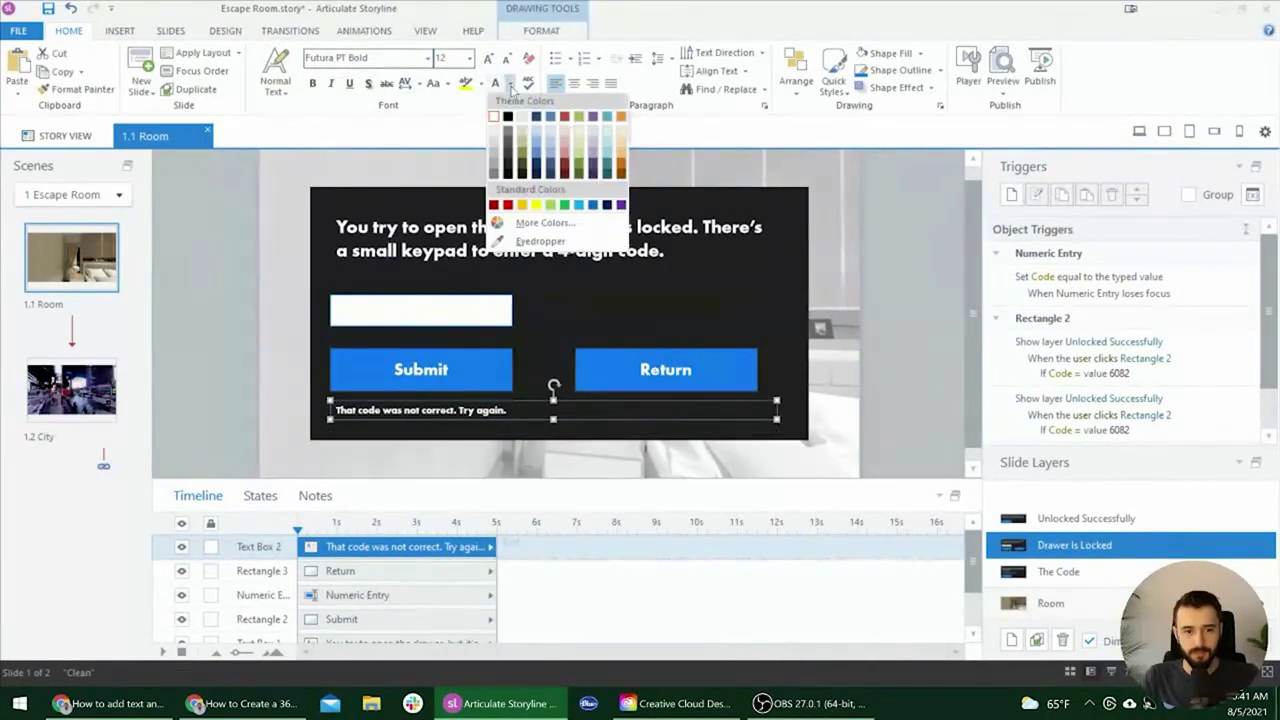
{"action": "left_click", "coordinate": [563, 148]}
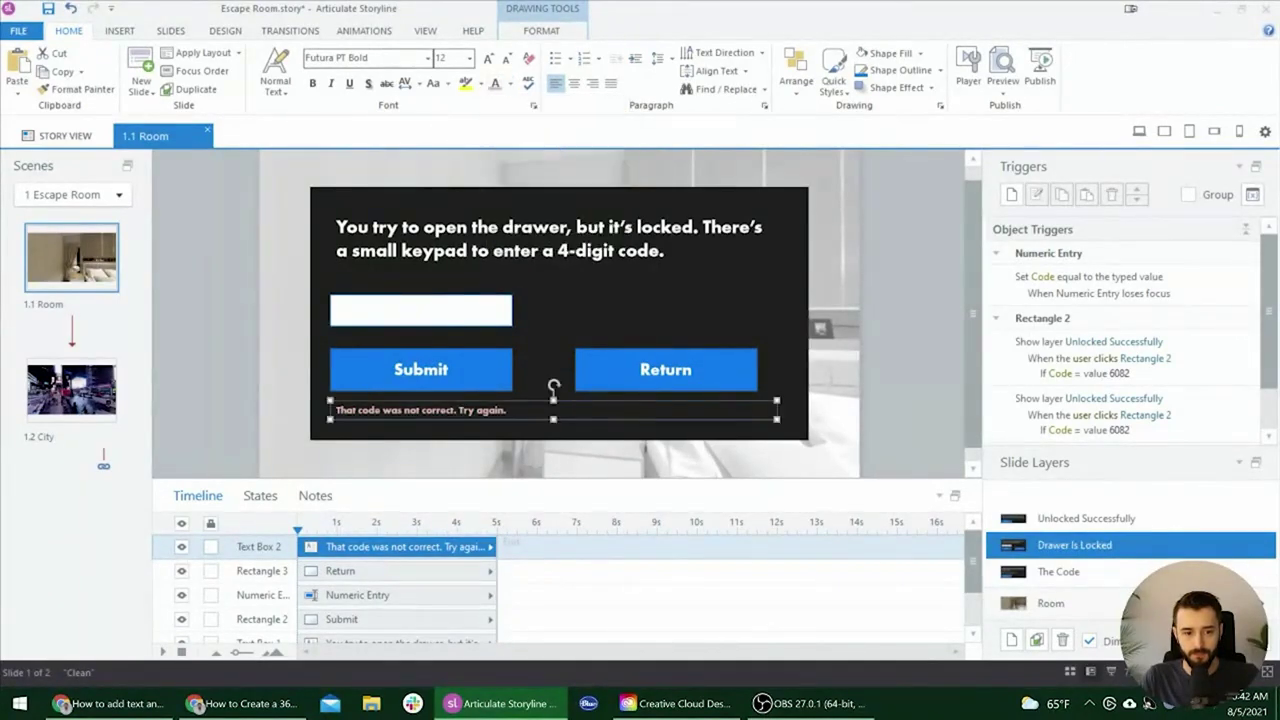
- Move the incorrect-code message directly beside the numeric entry field and narrow its text box to fit the text
{"action": "left_click_drag", "start_coordinate": [520, 400], "coordinate": [717, 319]}
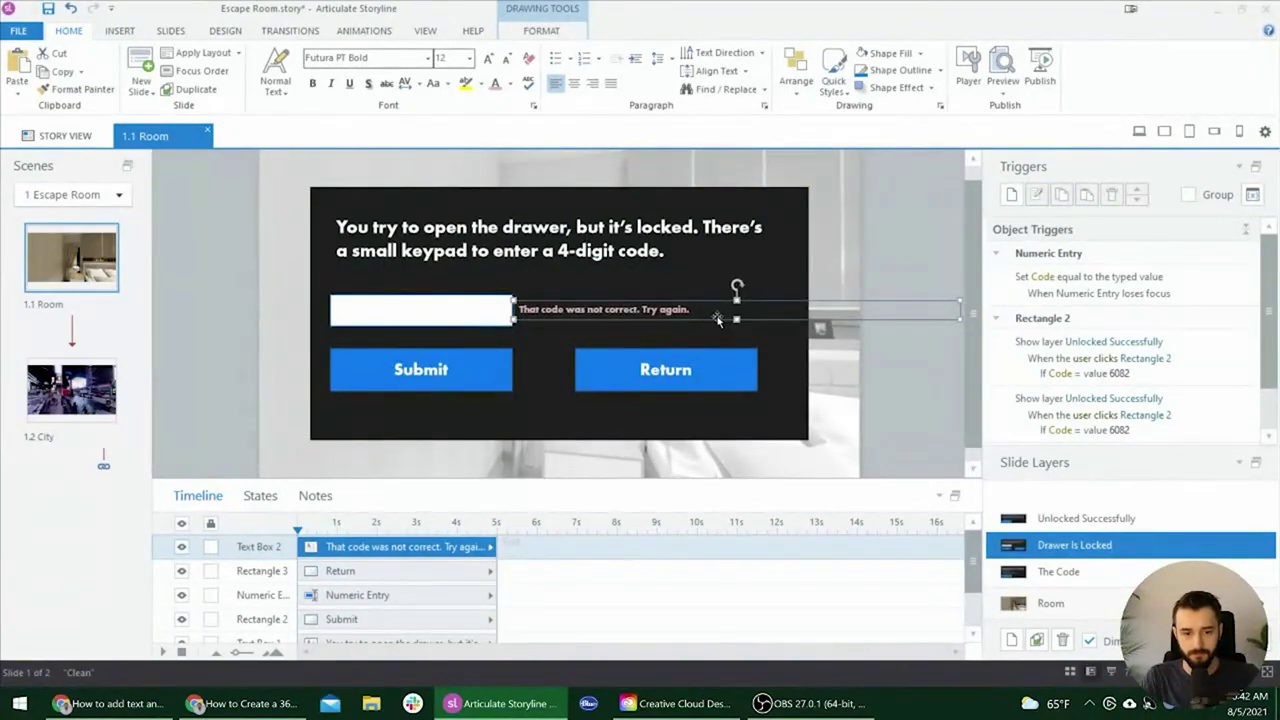
{"action": "left_click_drag", "start_coordinate": [960, 318], "coordinate": [706, 320]}
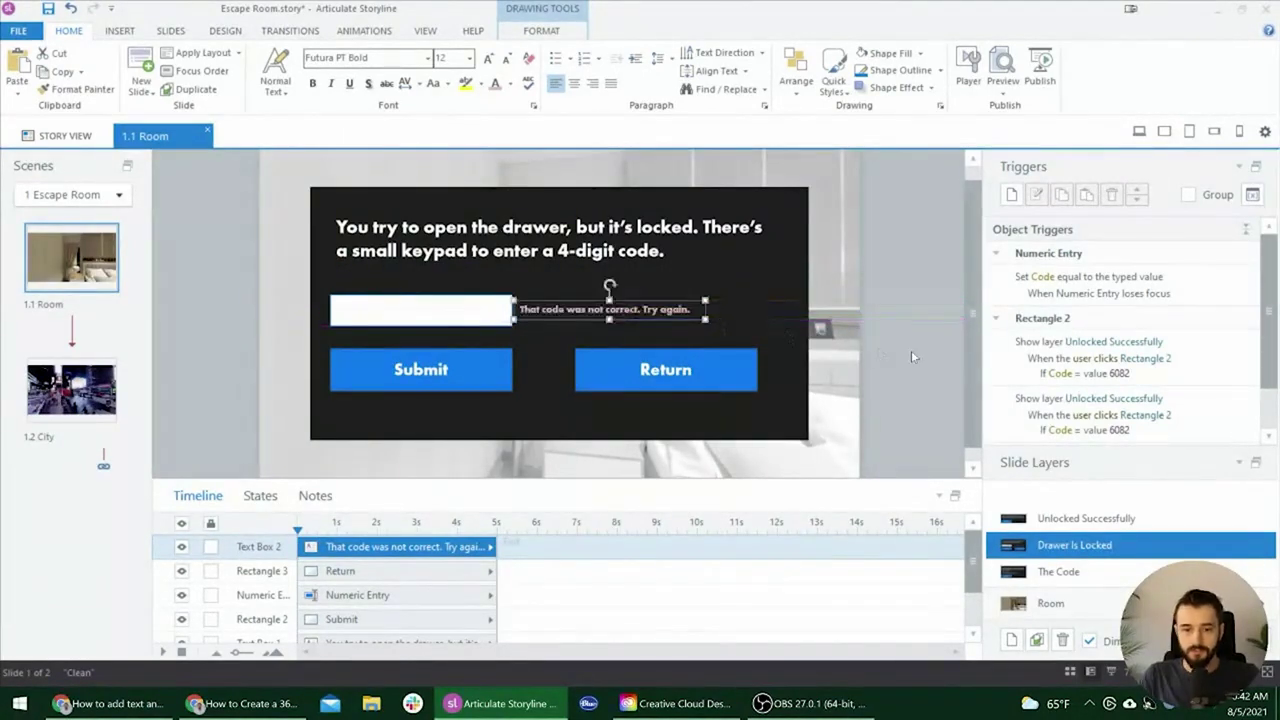
- Set the initial state of the incorrect-code message to Hidden
{"action": "left_click", "coordinate": [638, 311]}
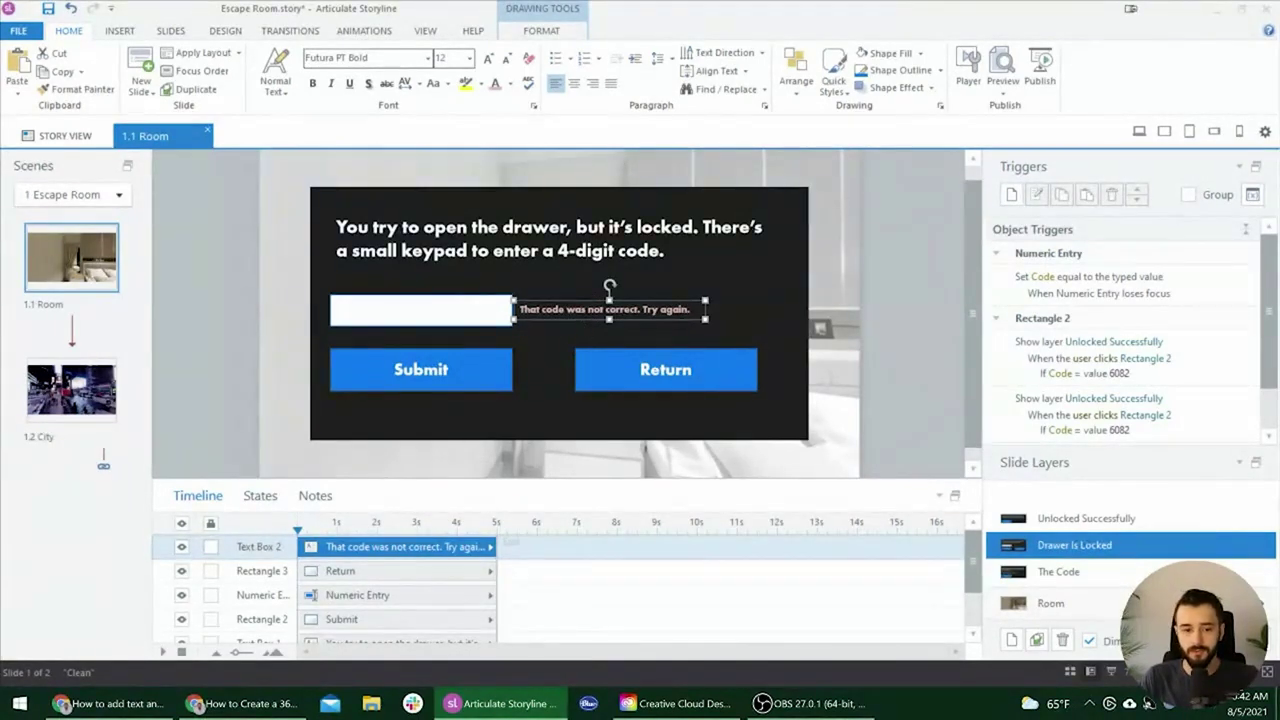
{"action": "left_click", "coordinate": [258, 497]}
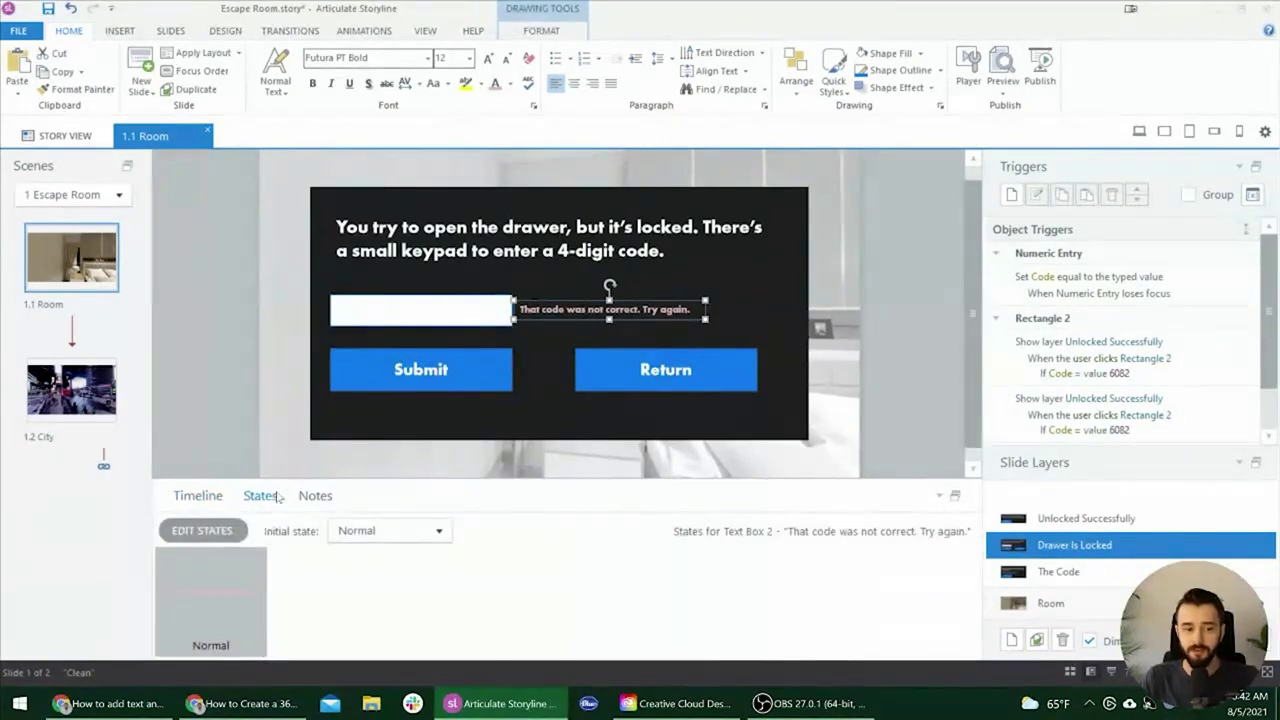
{"action": "left_click", "coordinate": [378, 538]}
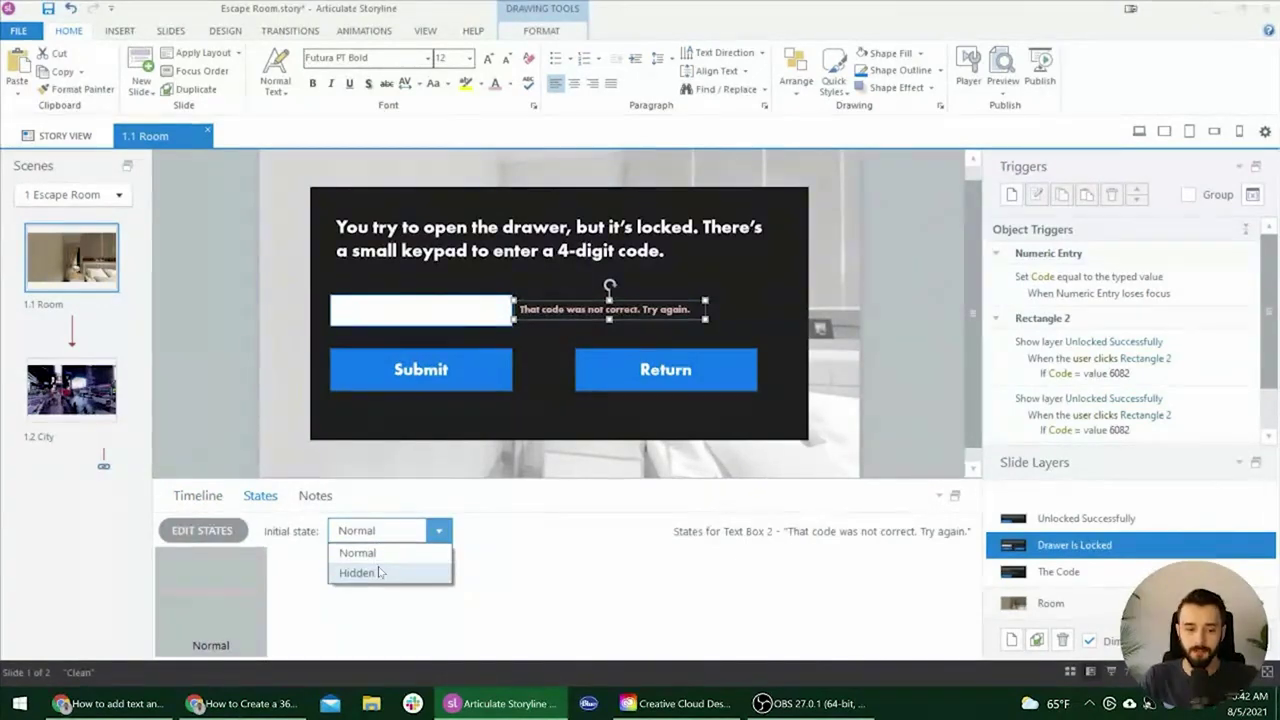
{"action": "left_click", "coordinate": [378, 571]}
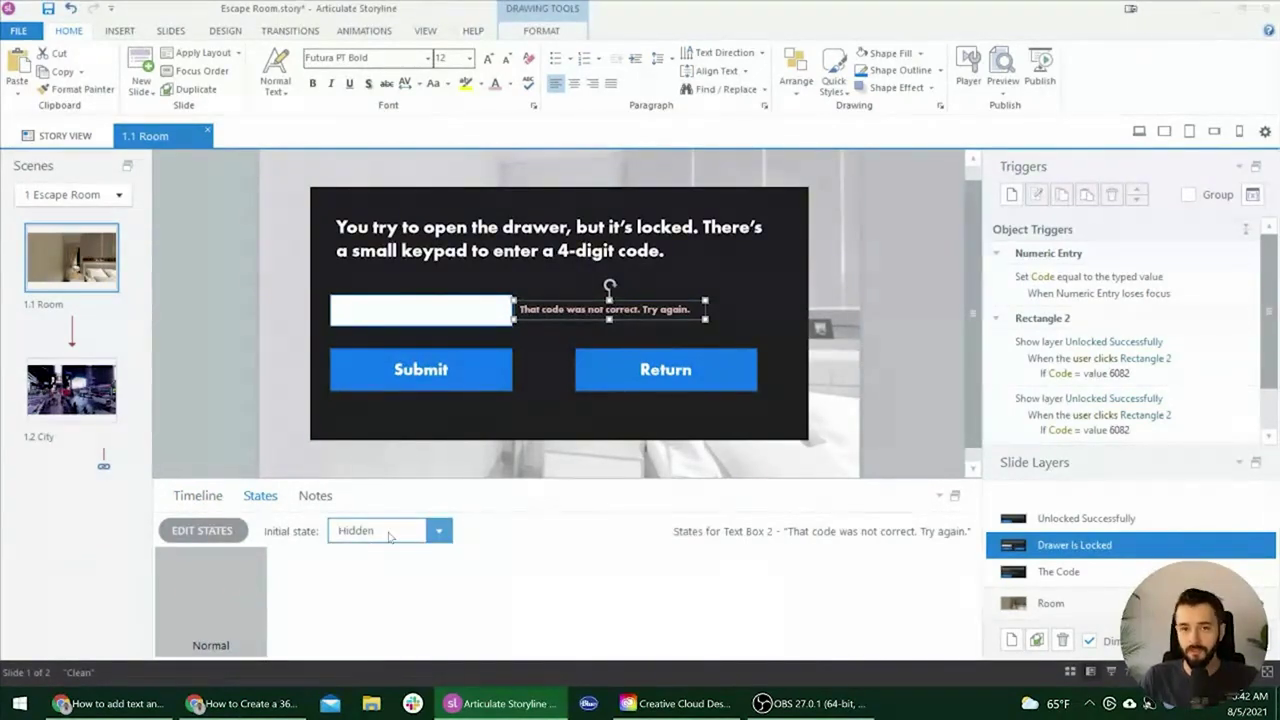
- Change the Submit button's second trigger so it sets the incorrect-code message's state to Normal
{"action": "left_click", "coordinate": [425, 366]}
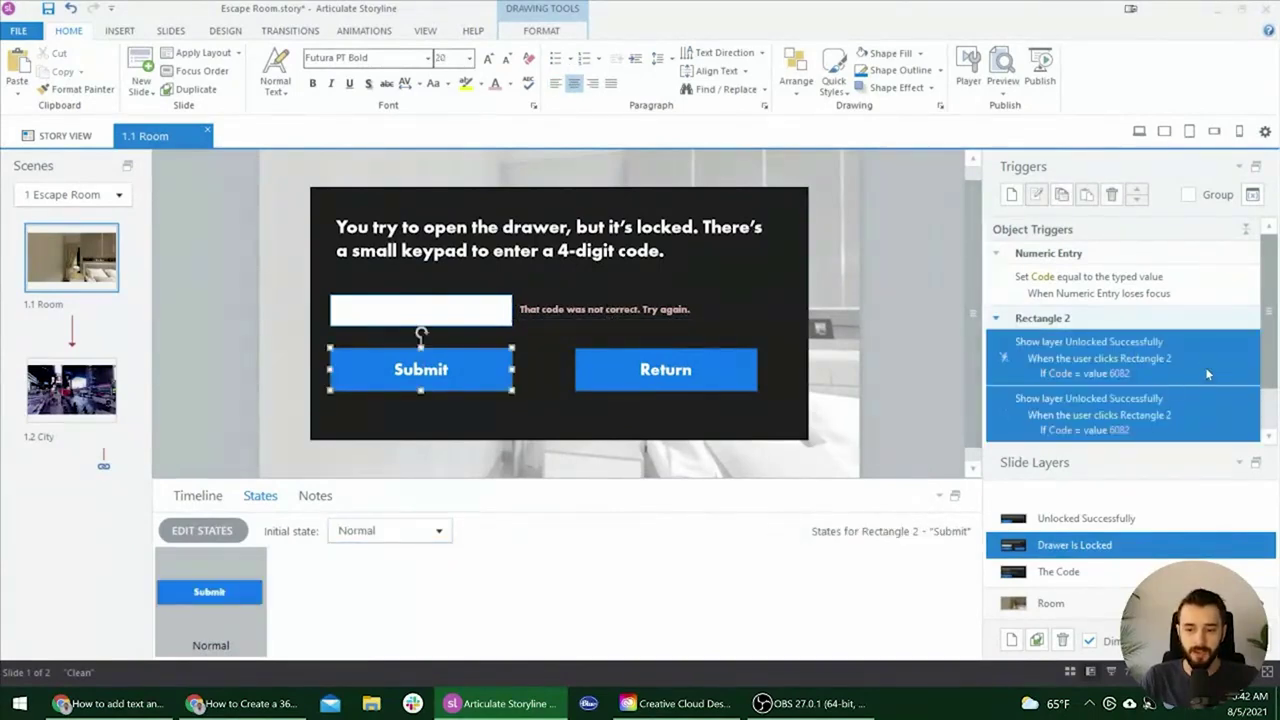
{"action": "left_click", "coordinate": [1199, 426]}
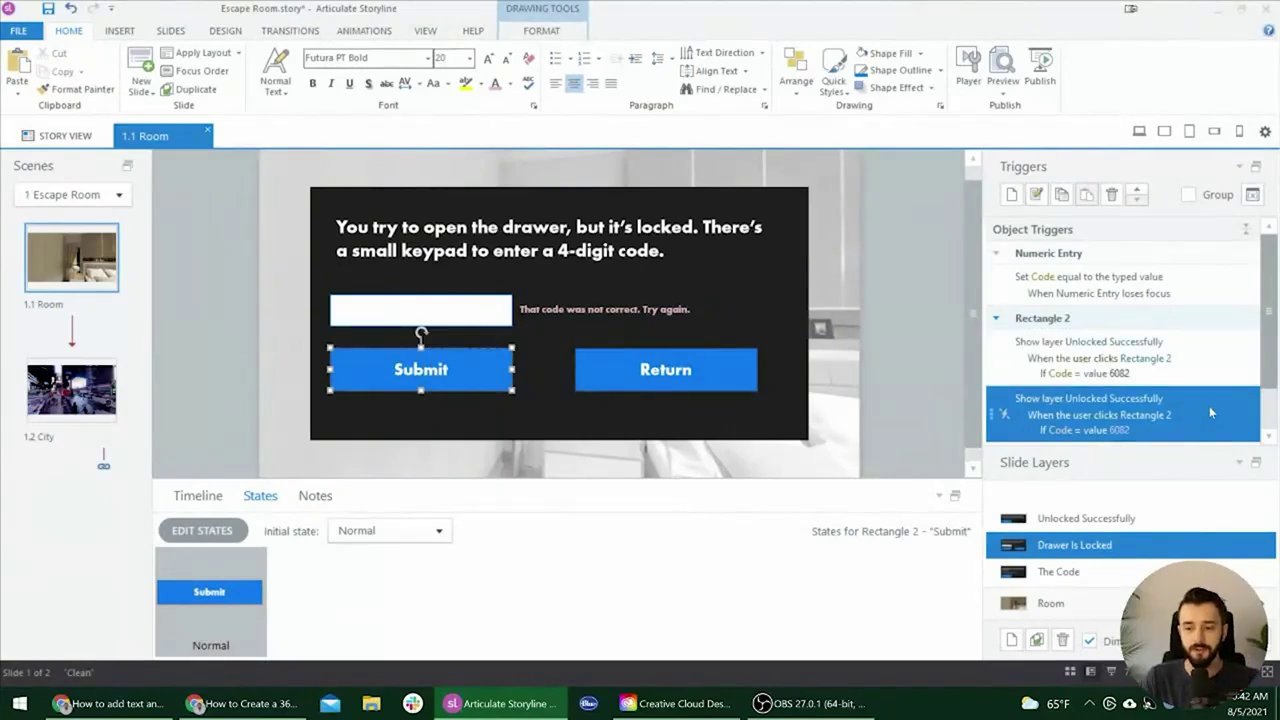
{"action": "double_click", "coordinate": [1209, 406]}
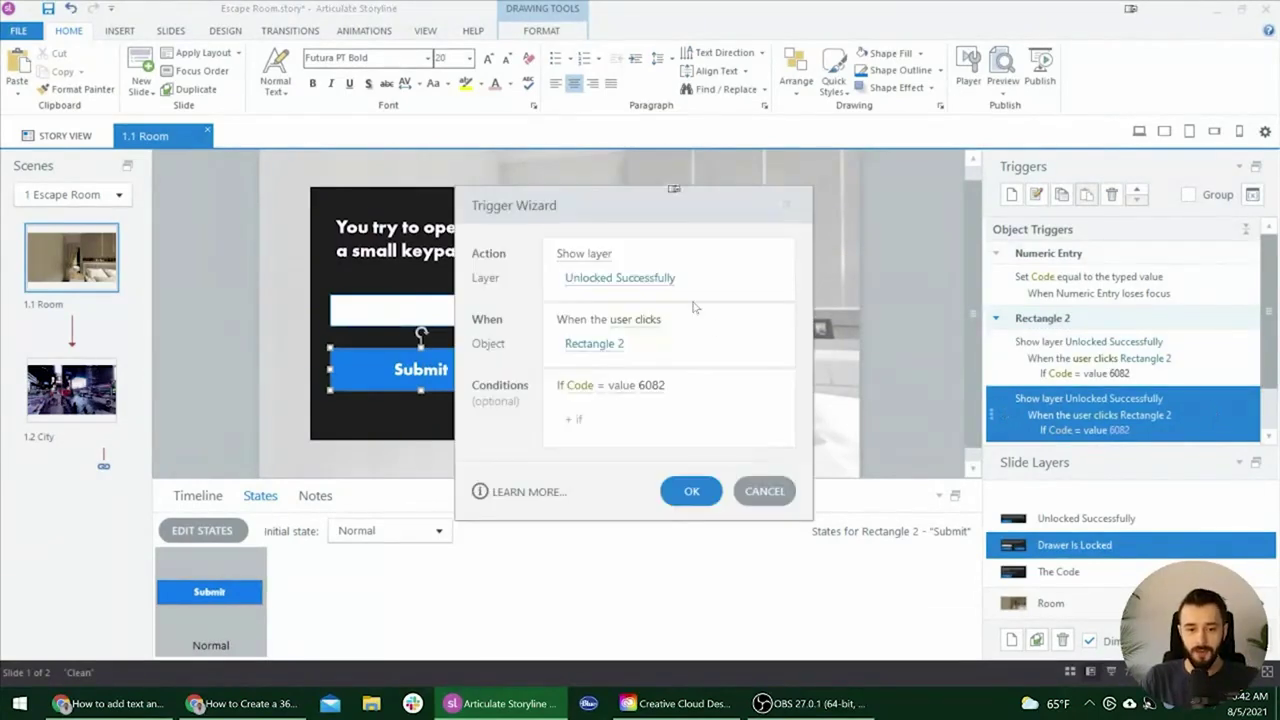
{"action": "left_click", "coordinate": [597, 256]}
{"action": "left_click", "coordinate": [610, 326]}
{"action": "left_click_drag", "start_coordinate": [565, 207], "coordinate": [894, 169]}
{"action": "left_click", "coordinate": [960, 243]}
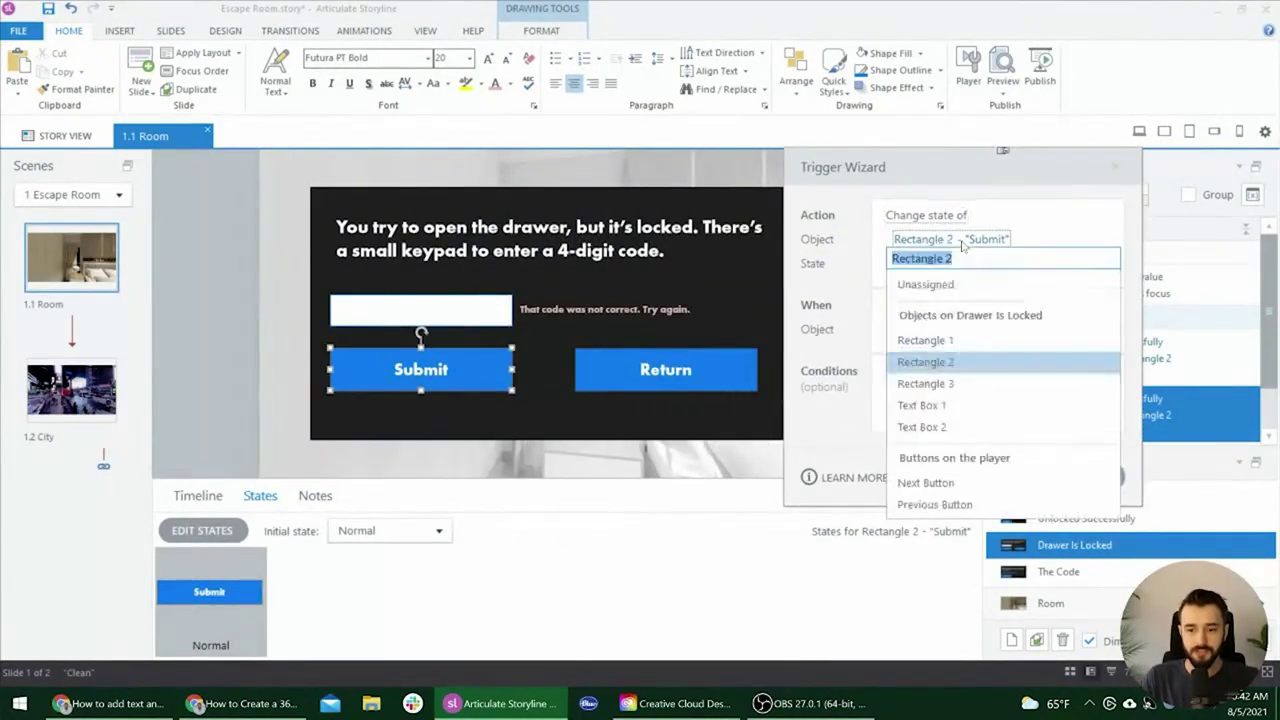
{"action": "left_click", "coordinate": [940, 428]}
{"action": "left_click", "coordinate": [935, 265]}
{"action": "left_click", "coordinate": [925, 270]}
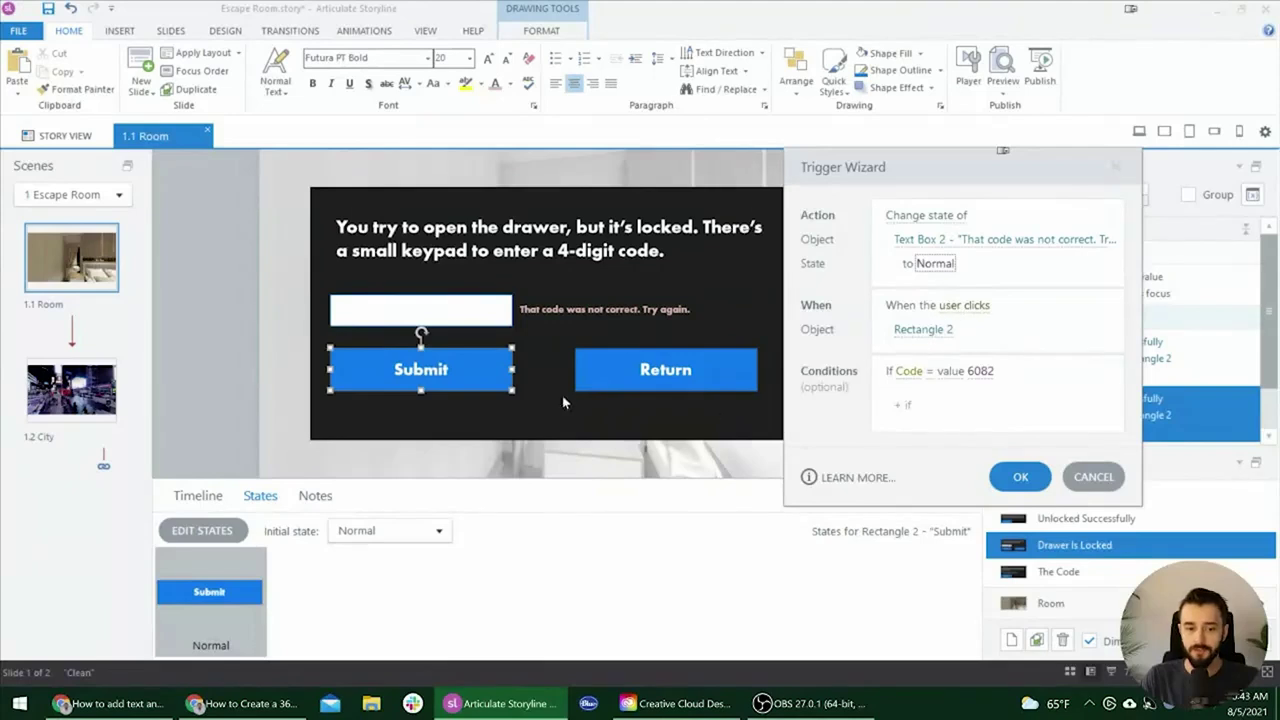
- Change the condition of the incorrect-code message trigger to require that Code is not equal to the correct value
{"action": "left_click", "coordinate": [930, 373]}
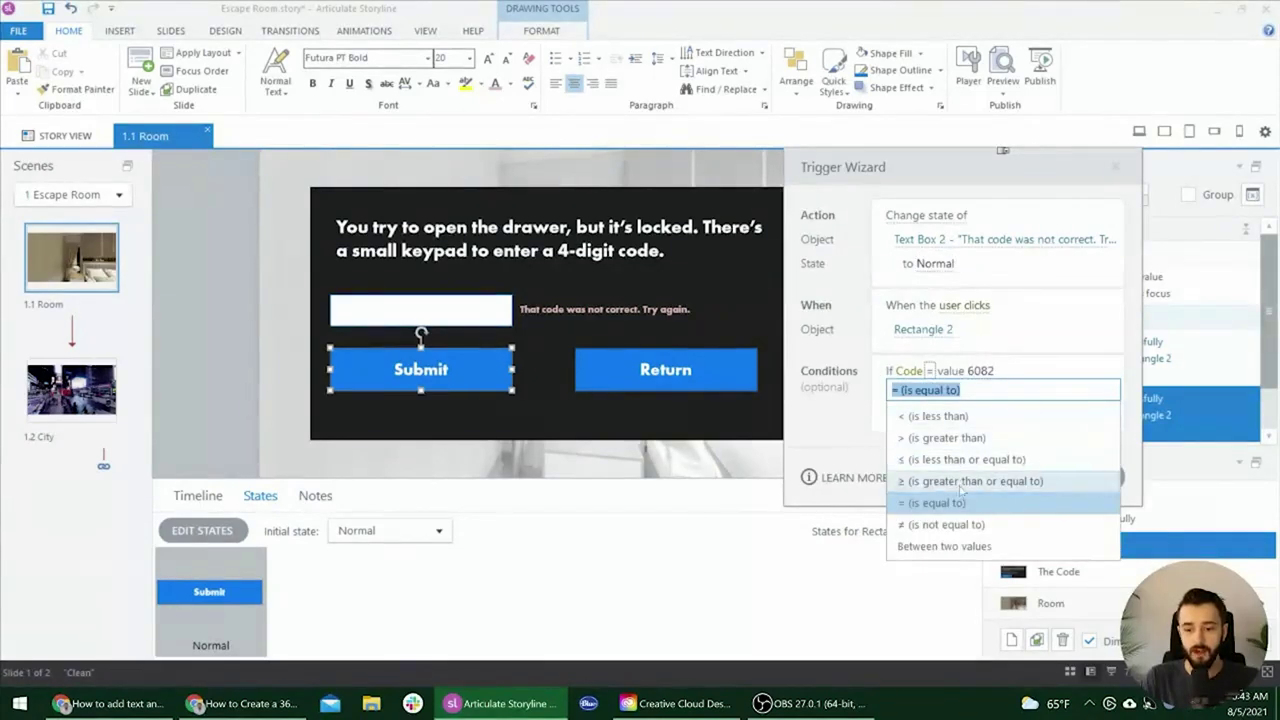
{"action": "left_click", "coordinate": [975, 527]}
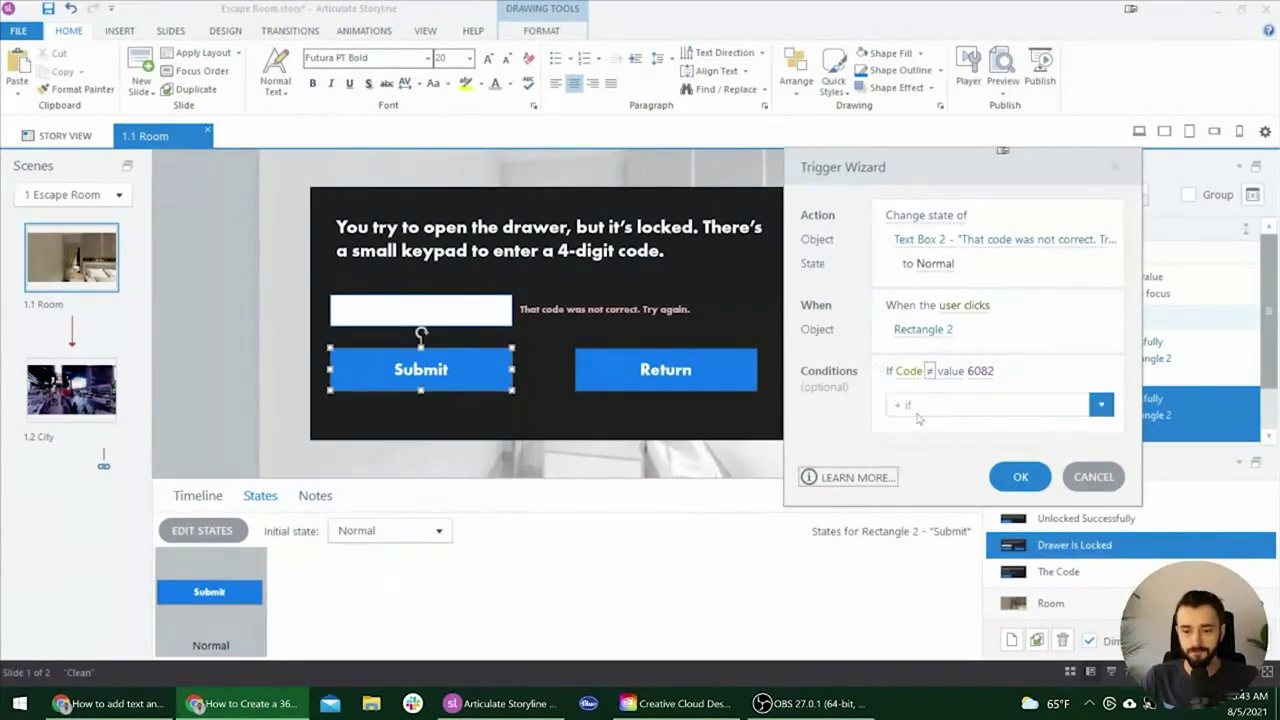
{"action": "left_click", "coordinate": [1018, 477]}
{"action": "scroll", "coordinate": [1120, 340], "scroll_direction": "down", "scroll_amount": 1}
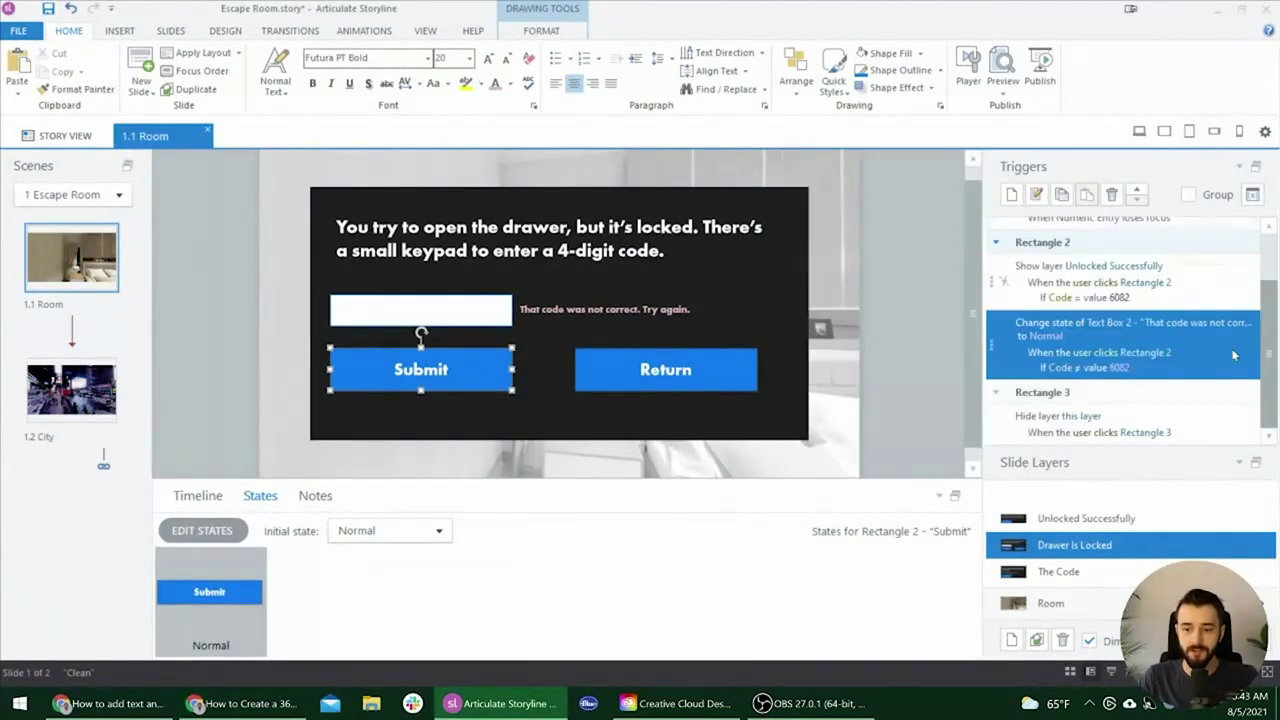
- Review the Submit button's correct-code trigger, the hidden error message, and the Unlocked Successfully, Drawer Is Locked and The Code layers
{"action": "left_click", "coordinate": [1196, 298]}
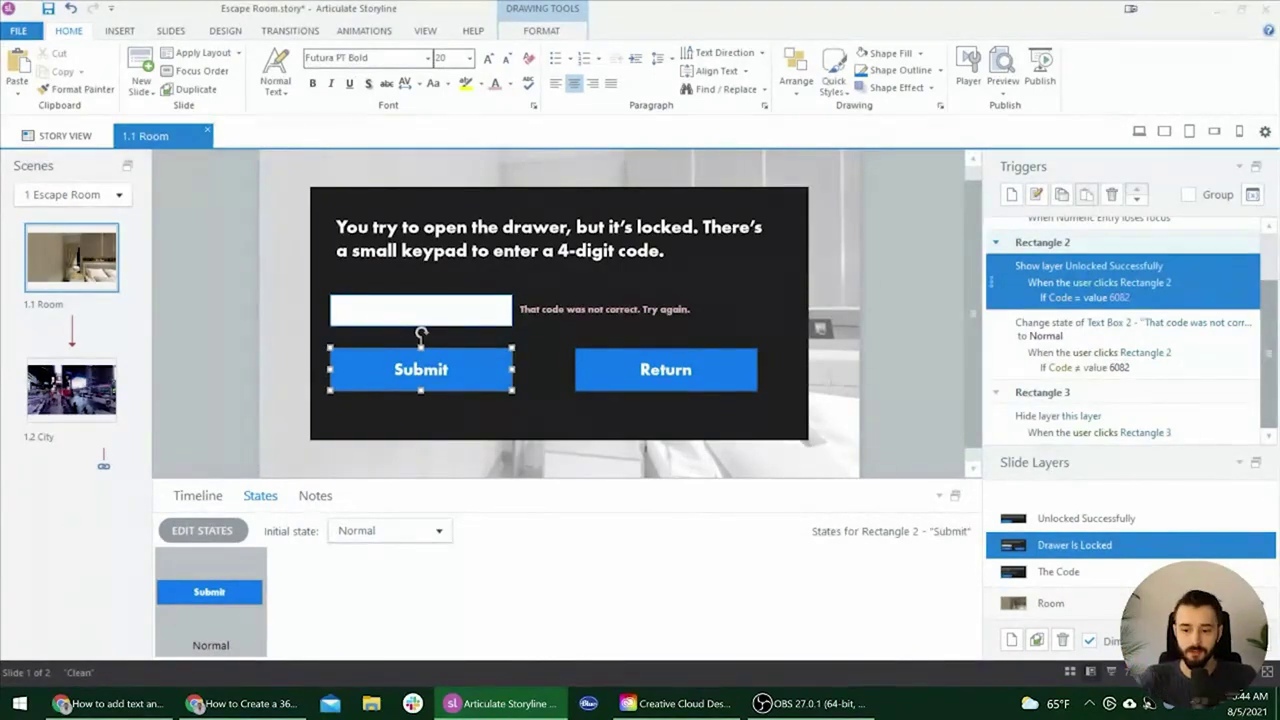
{"action": "left_click", "coordinate": [605, 310]}
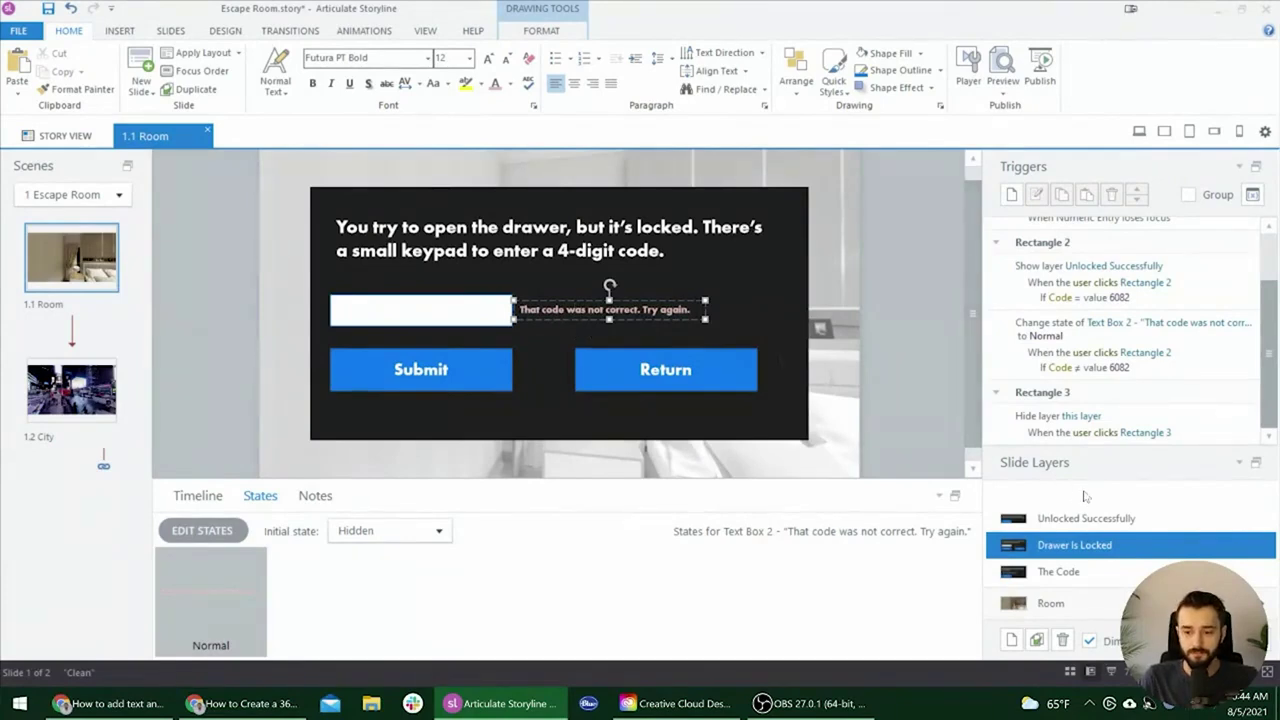
{"action": "left_click", "coordinate": [1093, 519]}
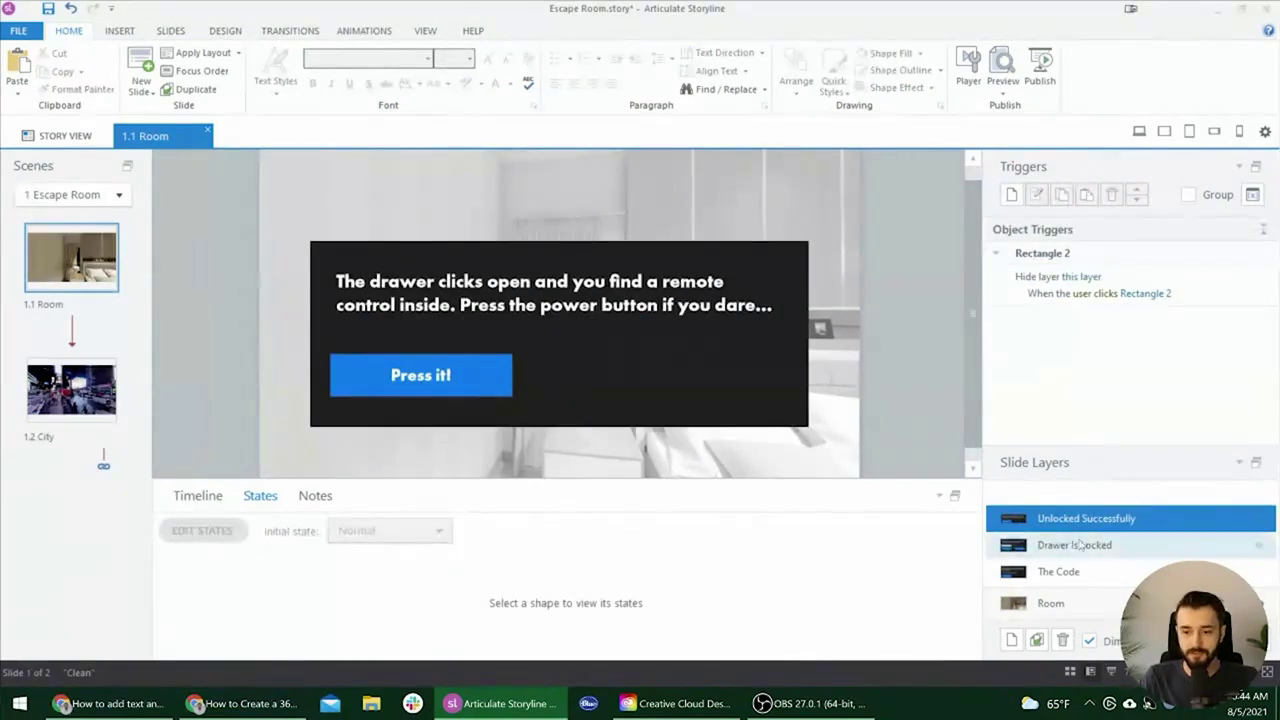
{"action": "left_click", "coordinate": [1088, 545]}
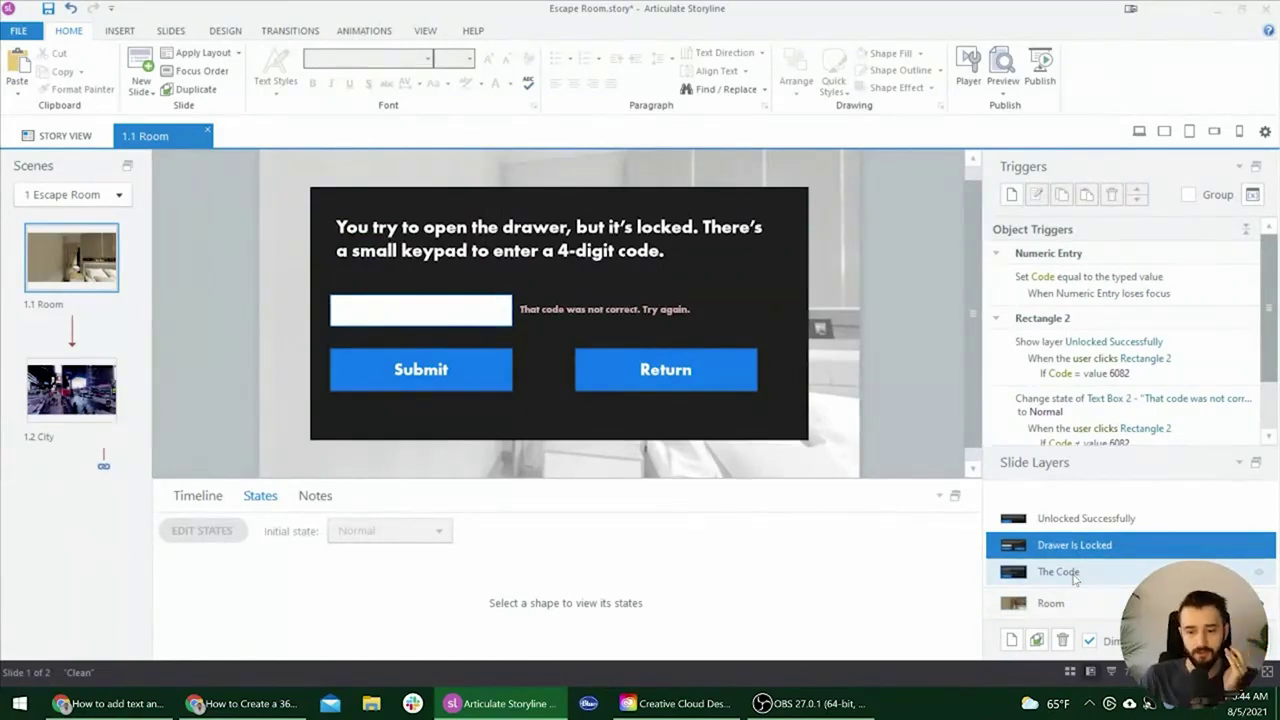
{"action": "left_click", "coordinate": [1075, 578]}
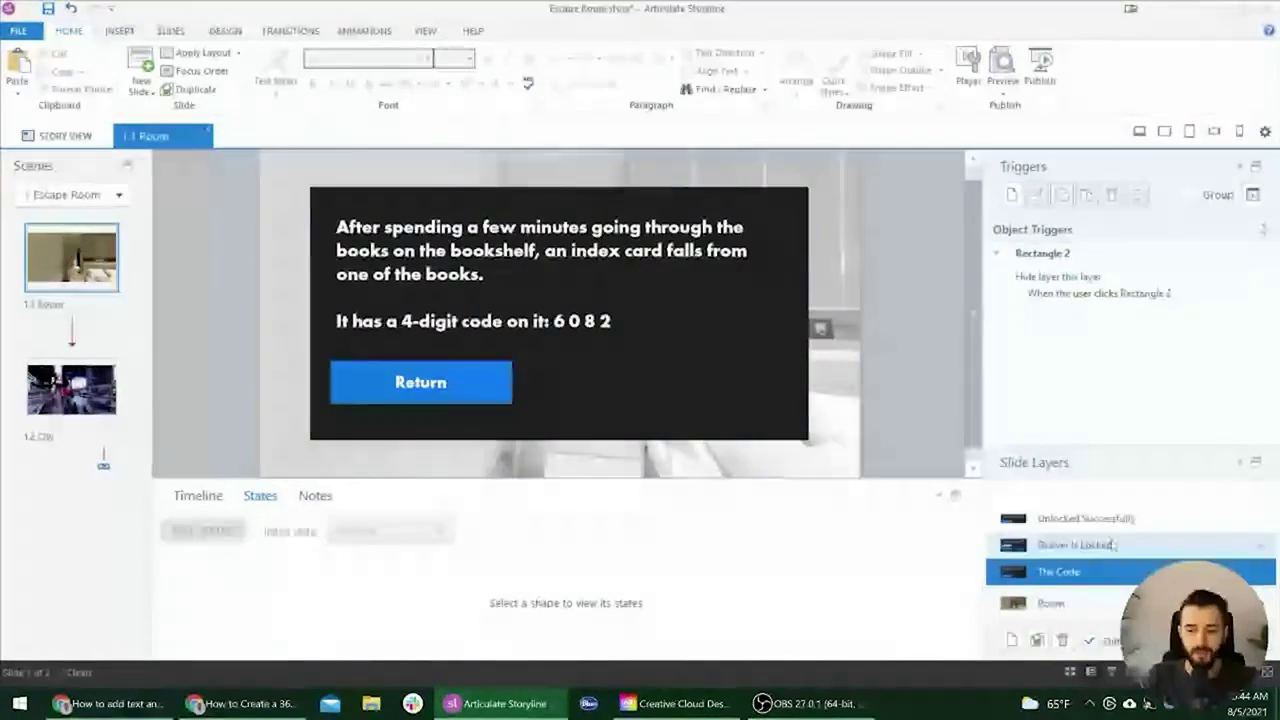
{"action": "left_click", "coordinate": [1074, 545]}
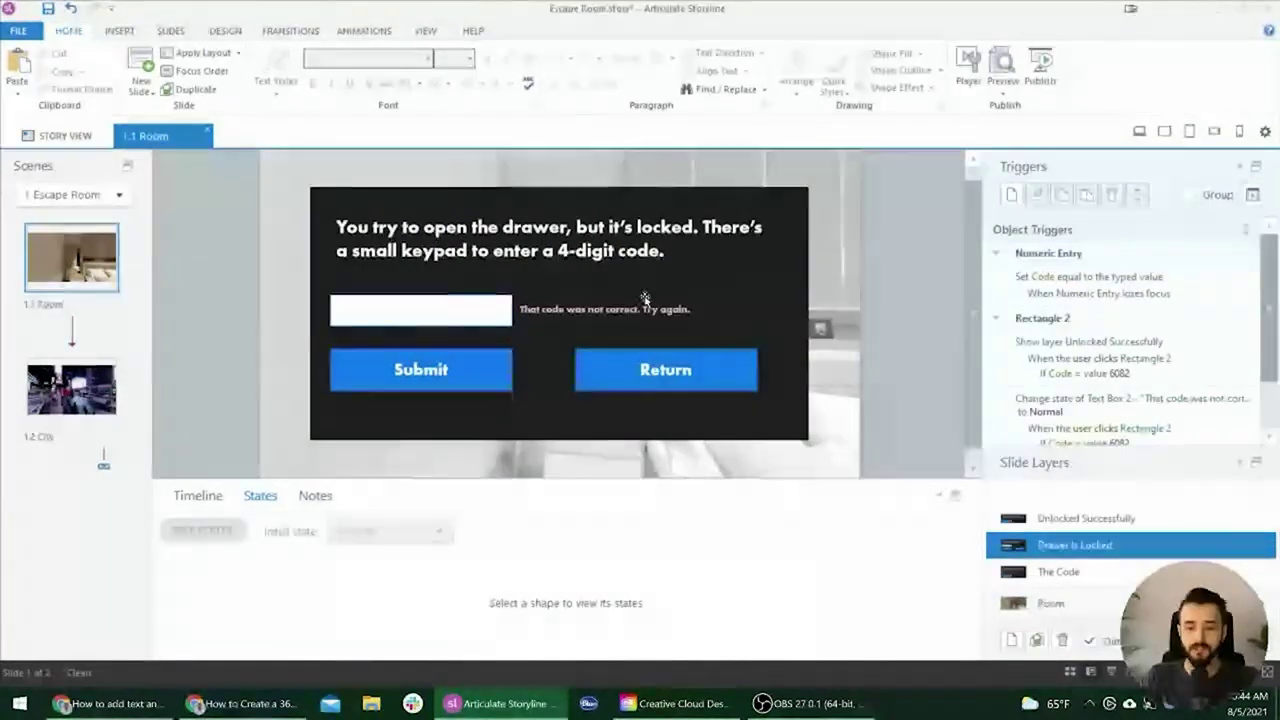
- Open the Room base layer's 360° image for editing and draw a hotspot fitted around the books on the wall shelf
{"action": "left_click", "coordinate": [1052, 605]}
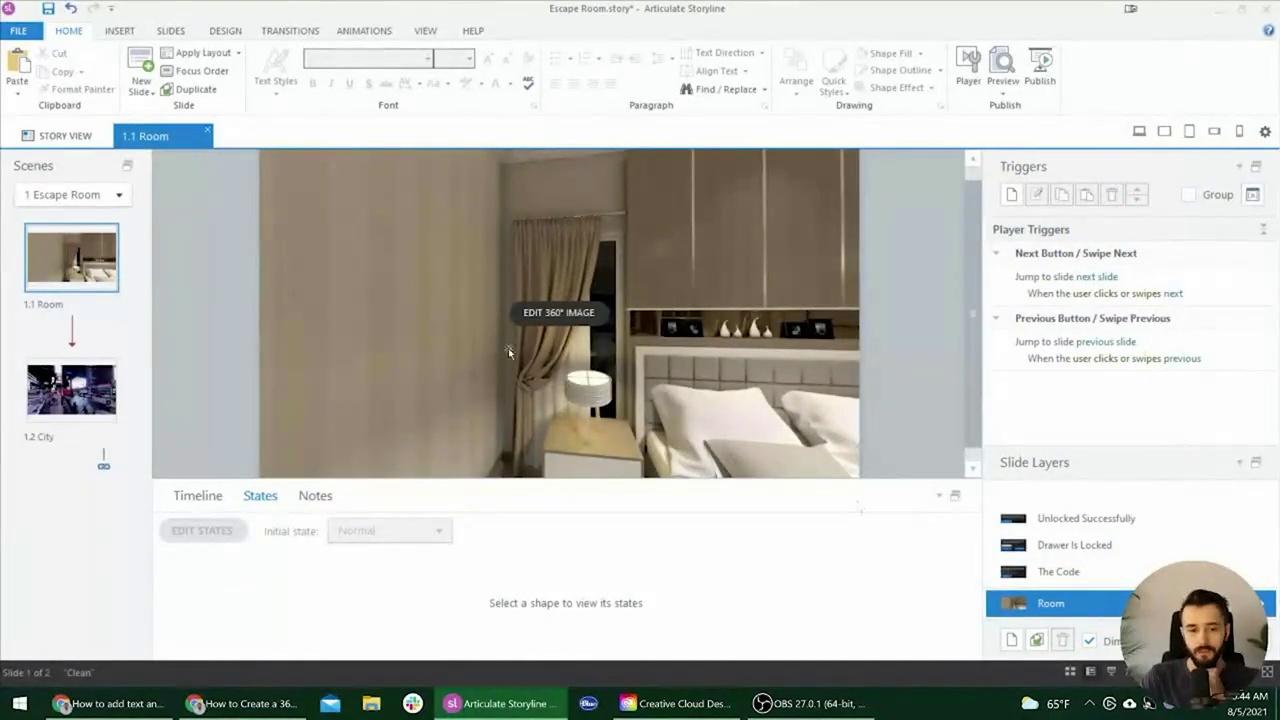
{"action": "left_click", "coordinate": [580, 313]}
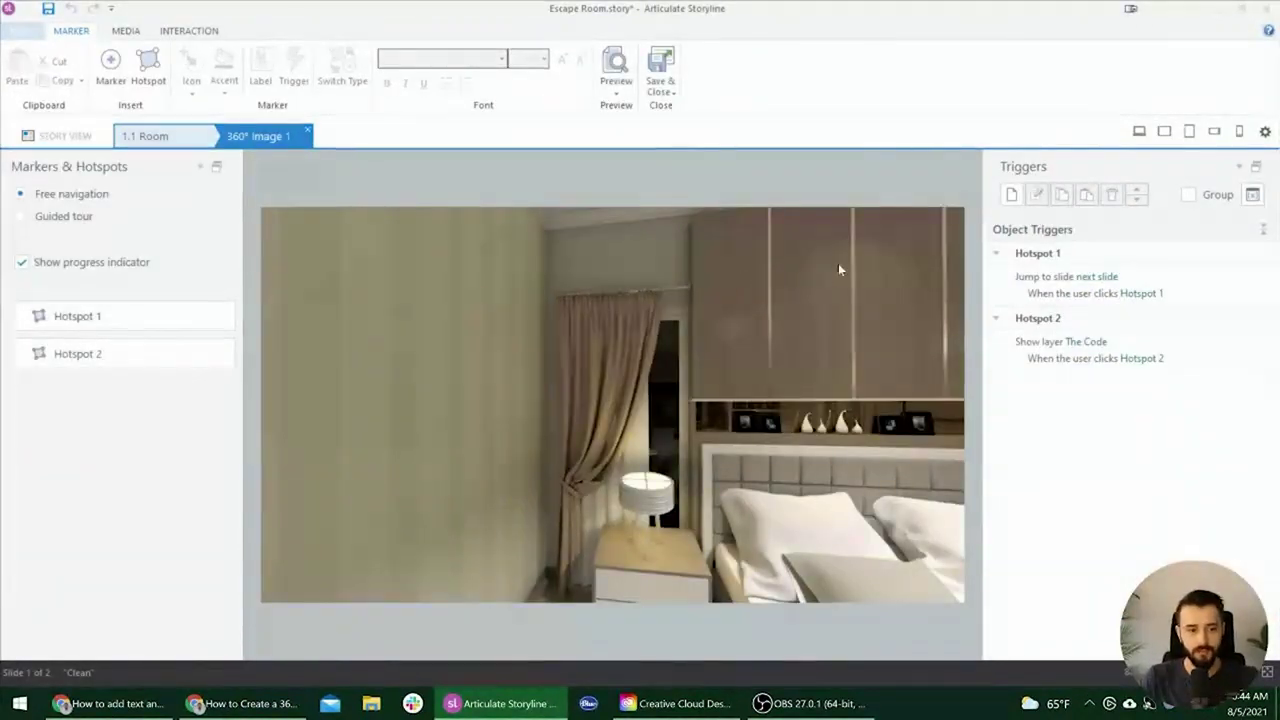
{"action": "left_click_drag", "start_coordinate": [760, 365], "coordinate": [412, 344]}
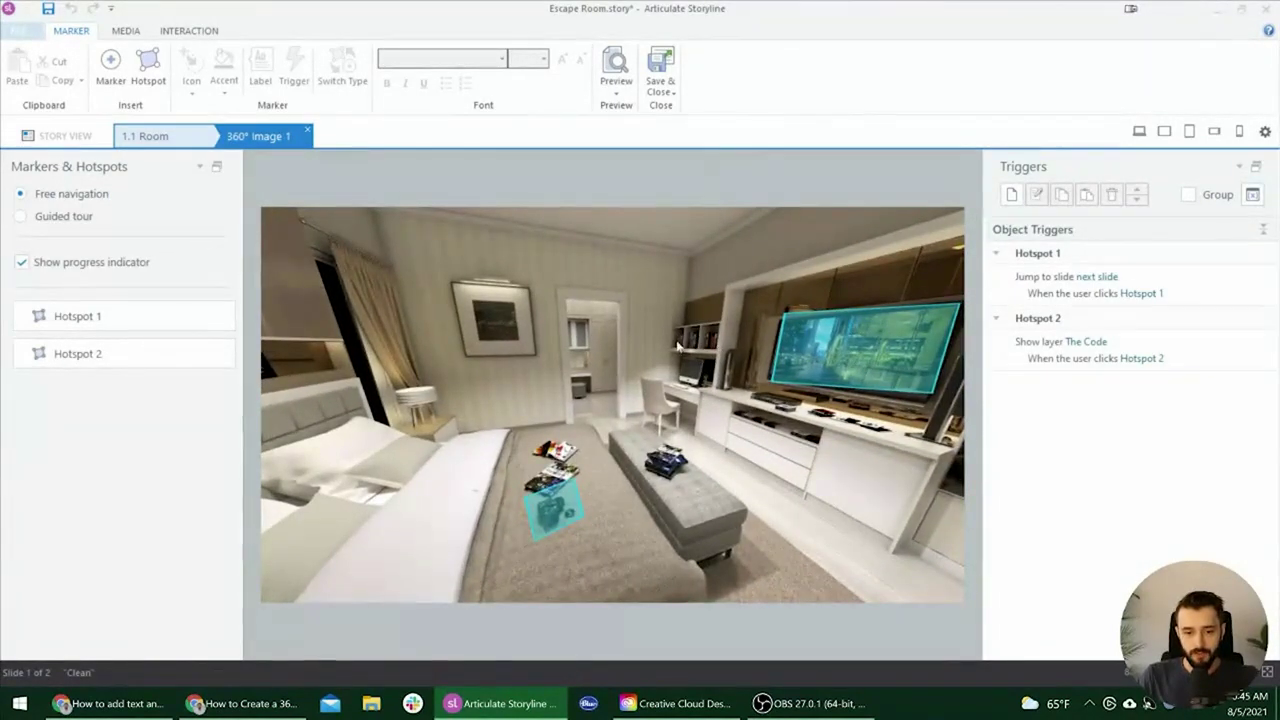
{"action": "left_click", "coordinate": [148, 80]}
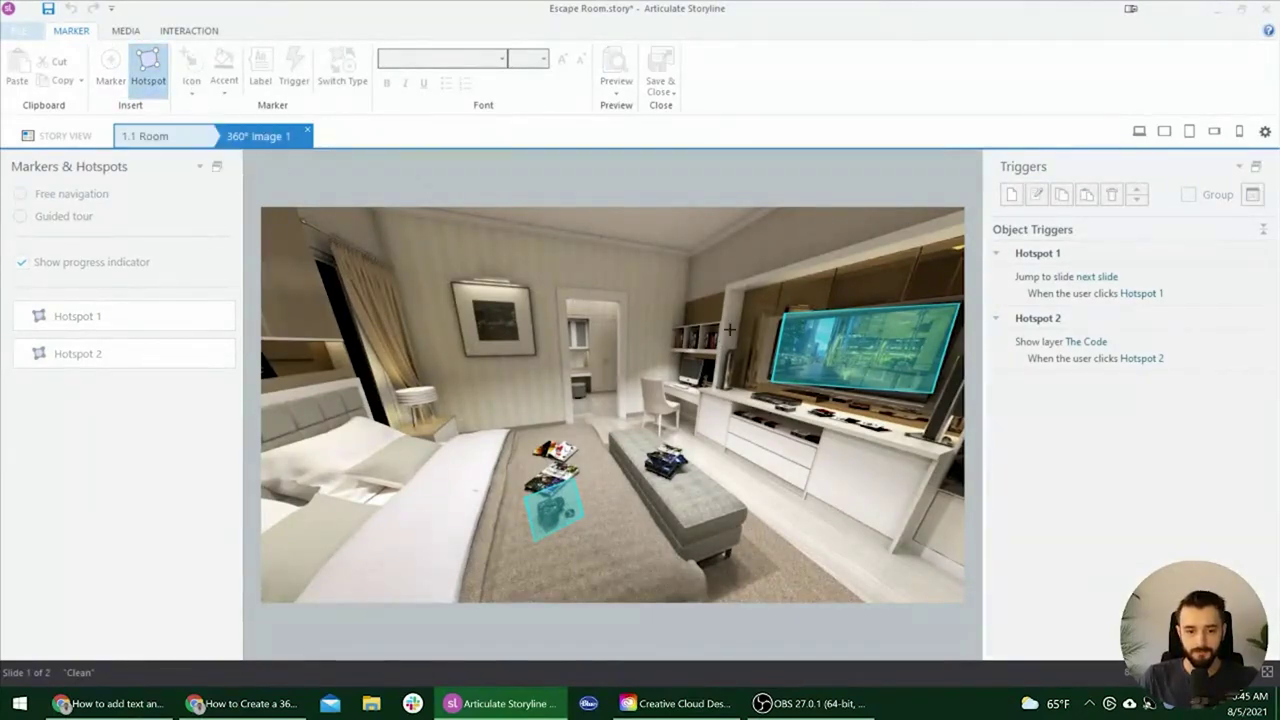
{"action": "left_click_drag", "start_coordinate": [672, 326], "coordinate": [722, 356]}
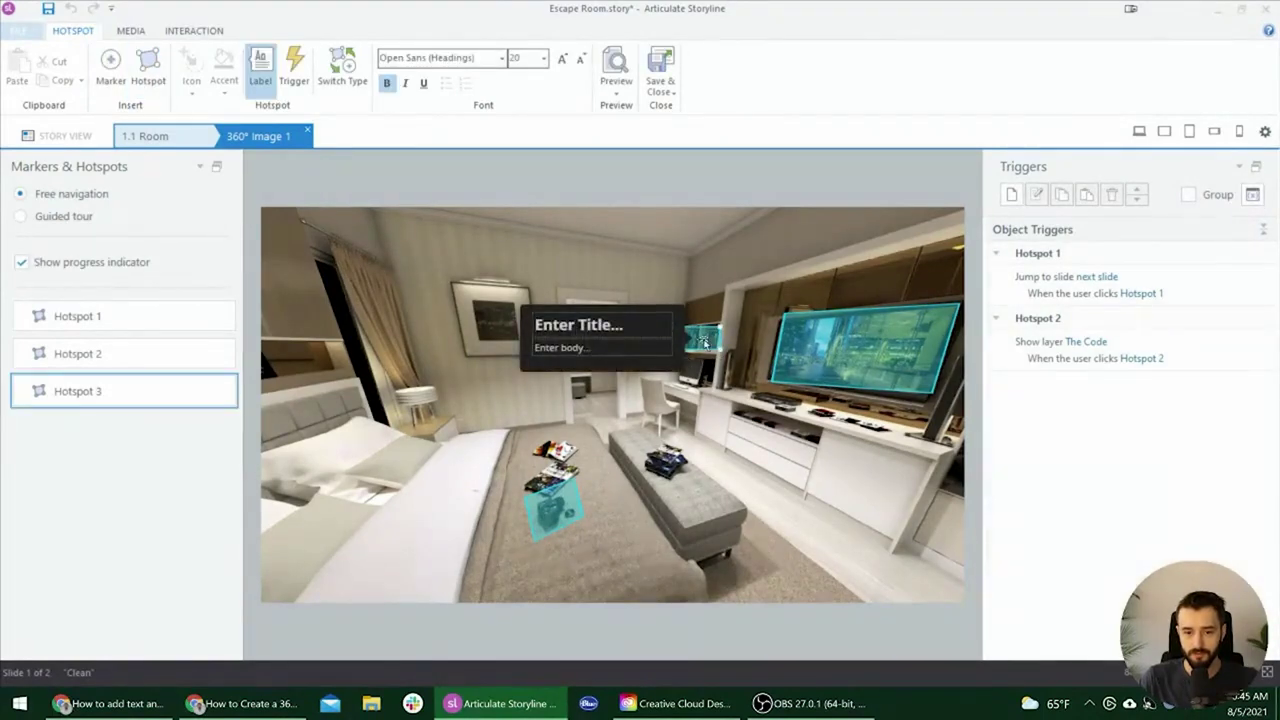
{"action": "left_click", "coordinate": [702, 342]}
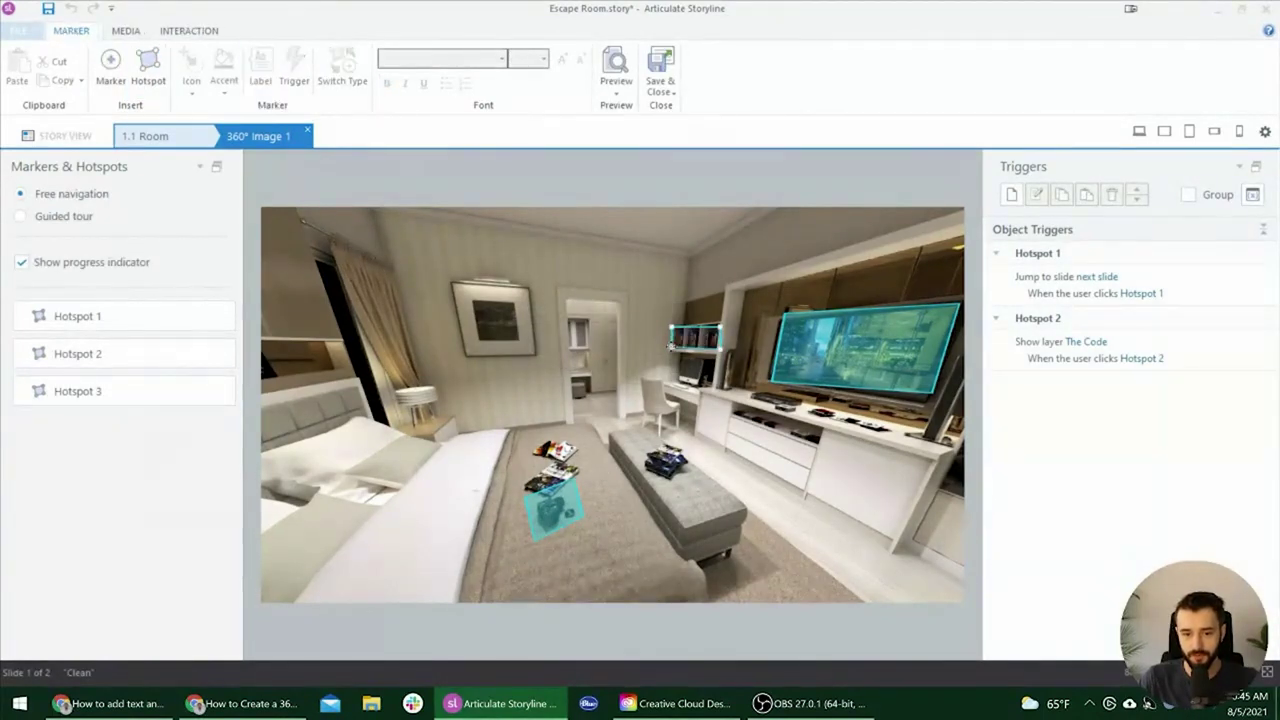
{"action": "left_click", "coordinate": [714, 338]}
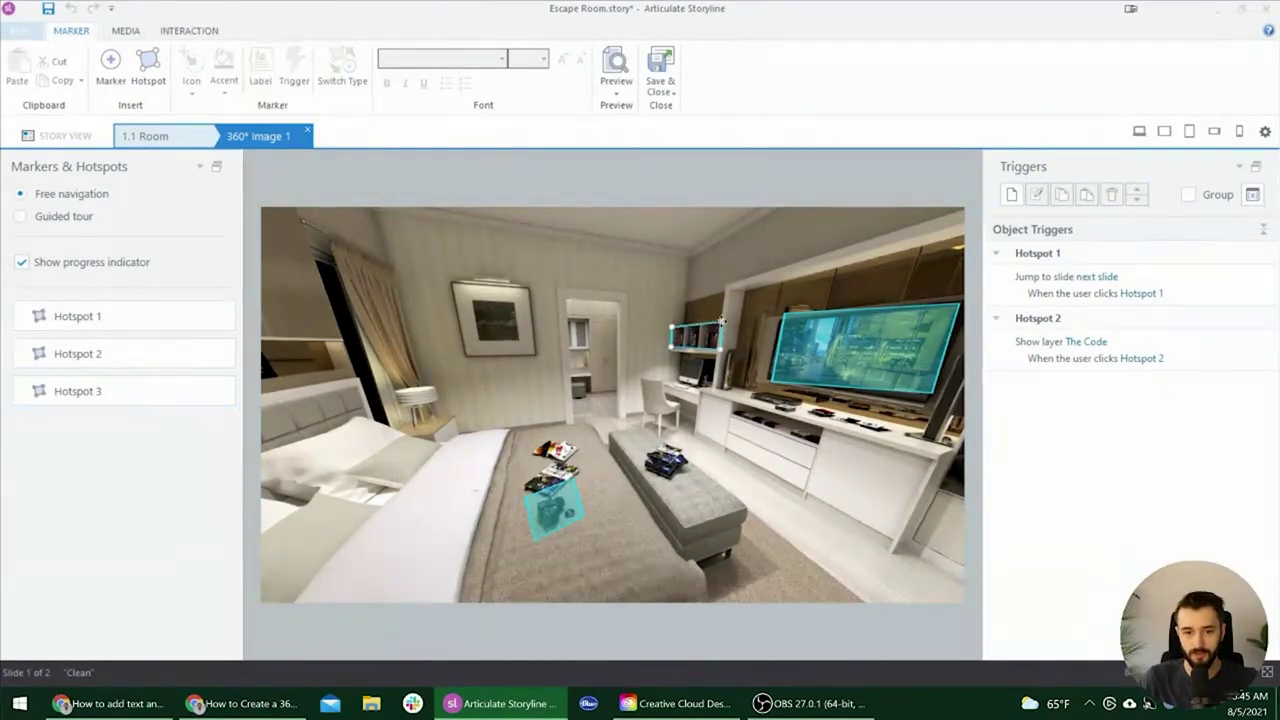
{"action": "left_click", "coordinate": [670, 352]}
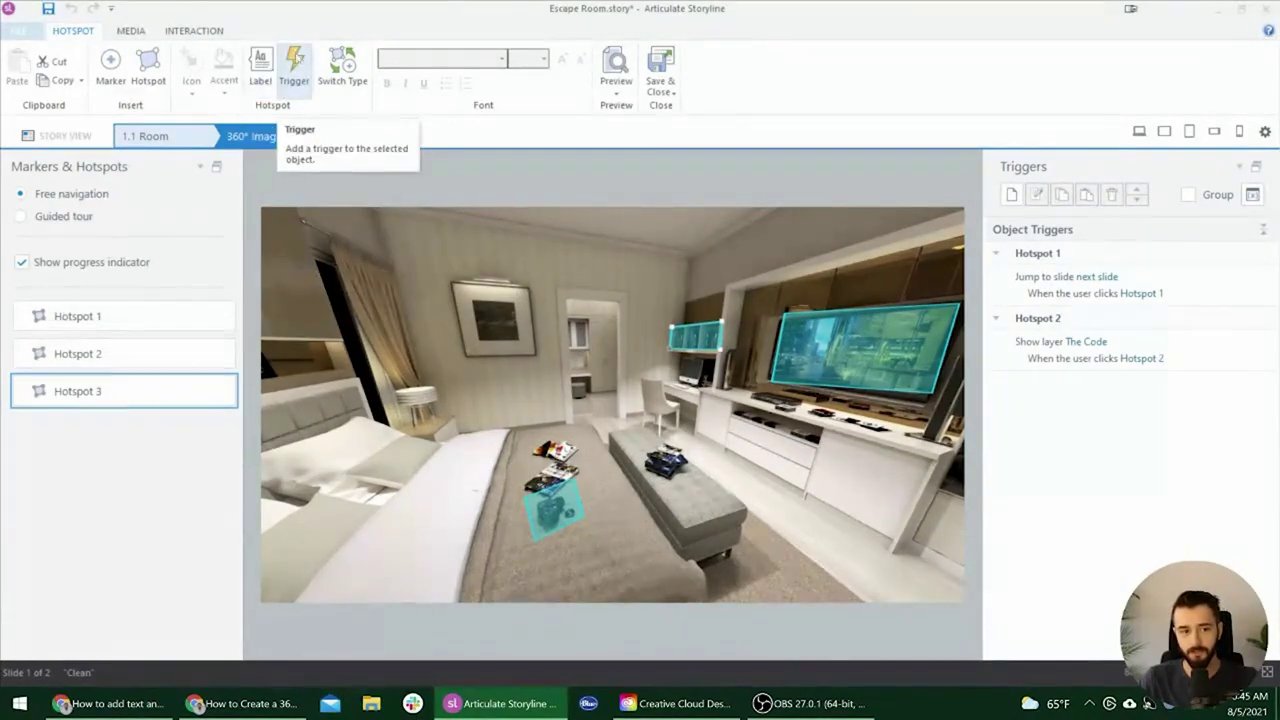
- Add a trigger that shows The Code layer when the user clicks the bookshelf hotspot, and rename the hotspot Books
{"action": "left_click", "coordinate": [302, 68]}
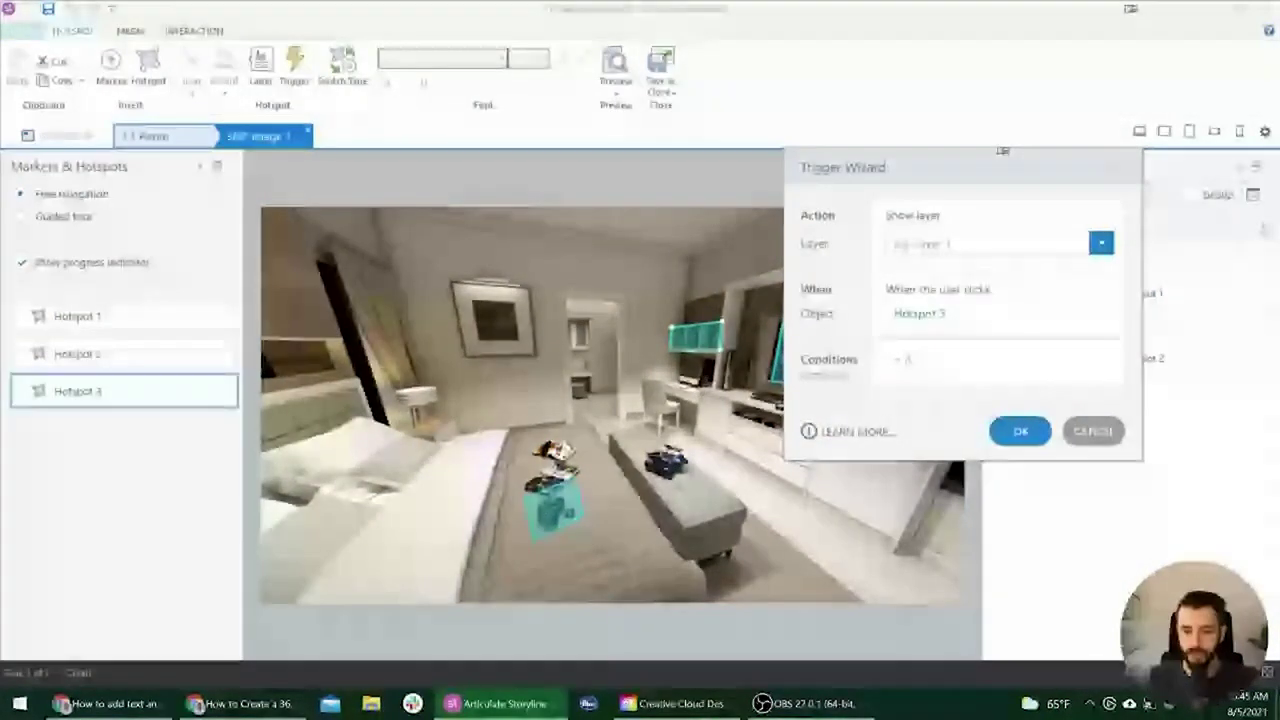
{"action": "left_click", "coordinate": [930, 243]}
{"action": "left_click", "coordinate": [958, 370]}
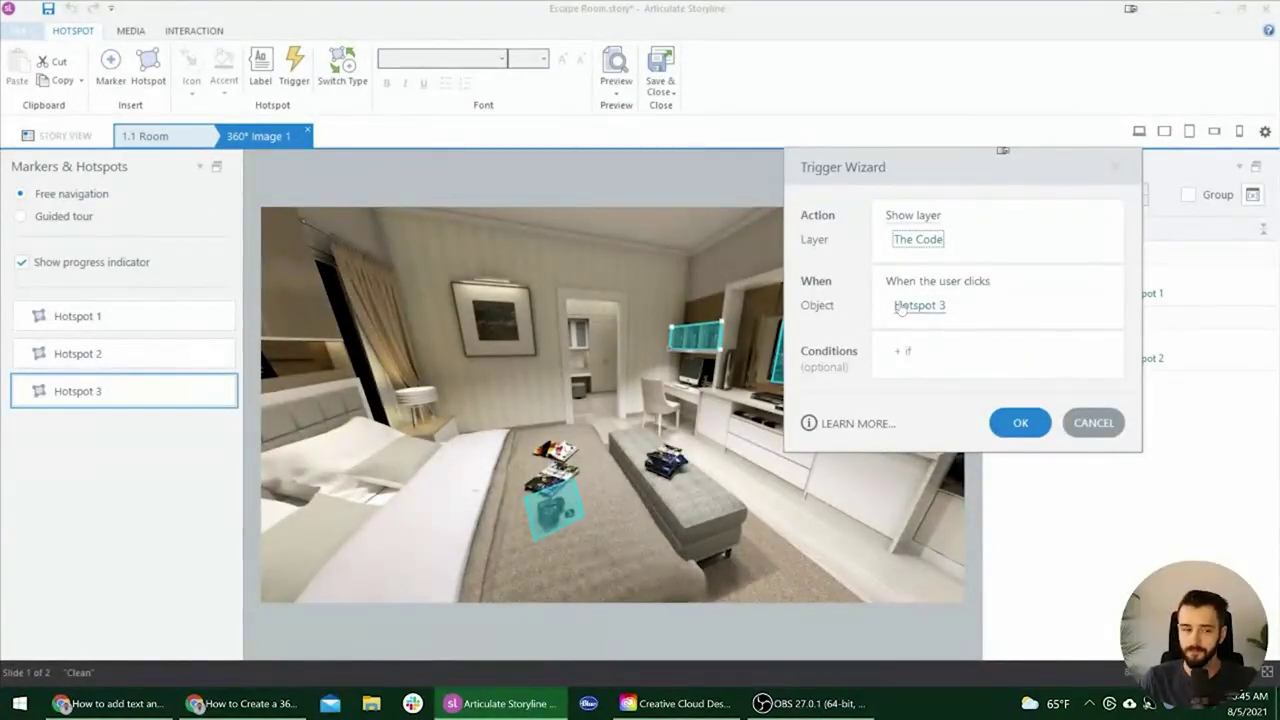
{"action": "left_click", "coordinate": [1020, 423]}
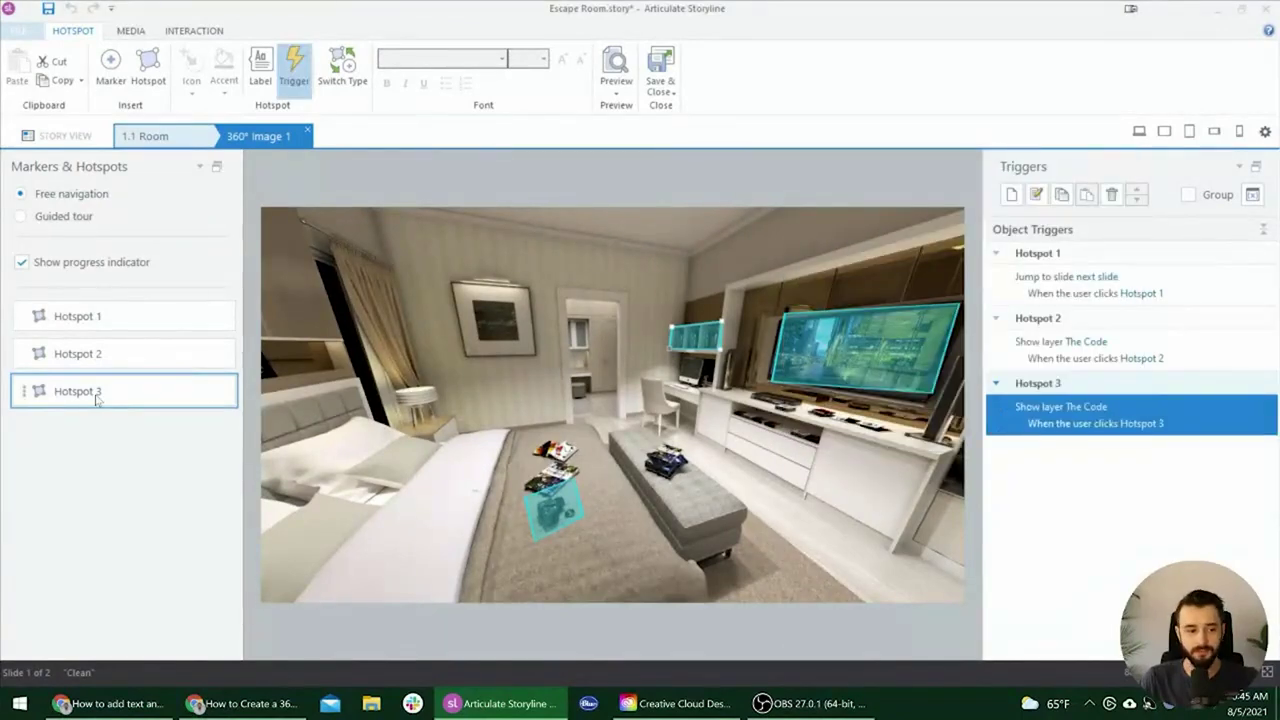
{"action": "double_click", "coordinate": [24, 394]}
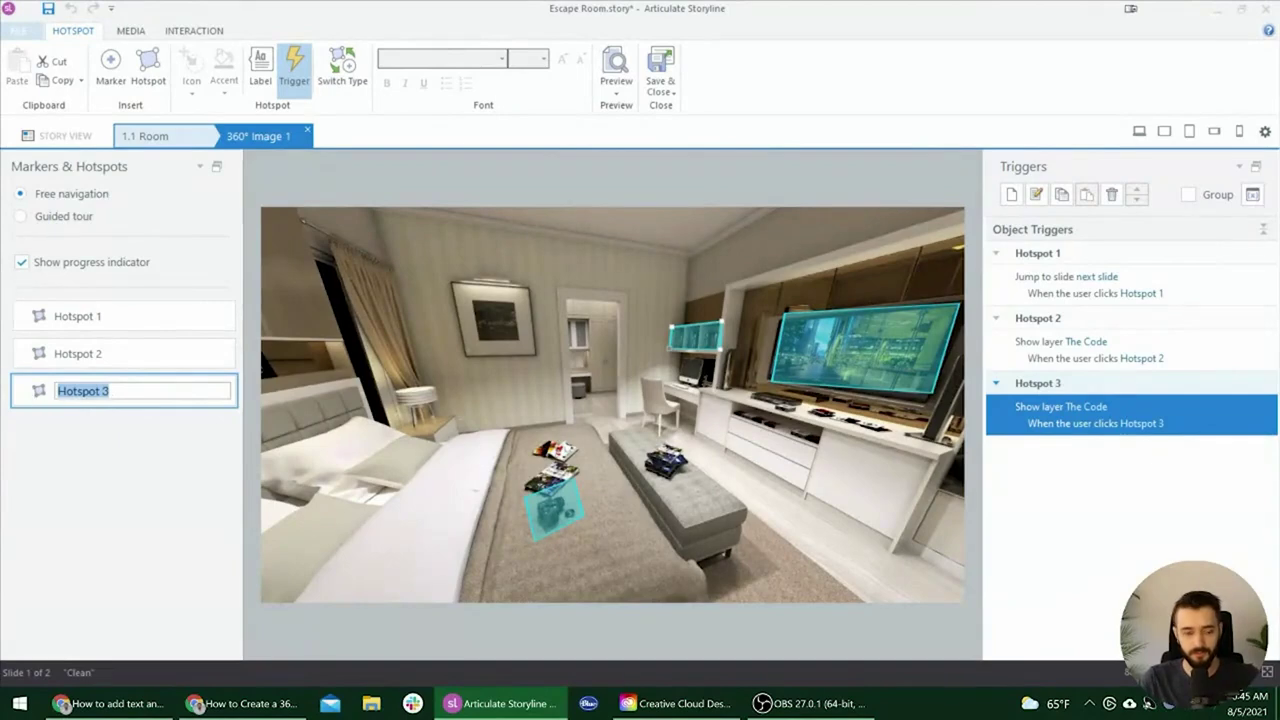
{"action": "type", "text": "Books"}
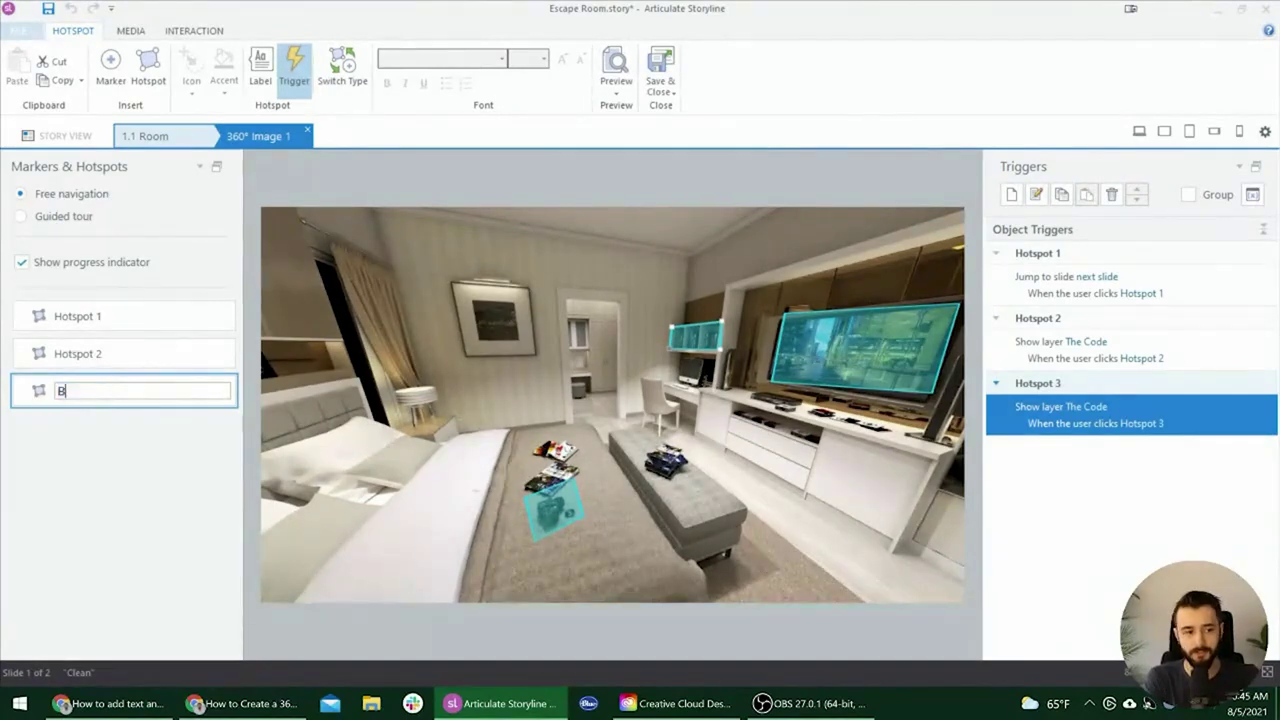
{"action": "key", "text": "Return"}
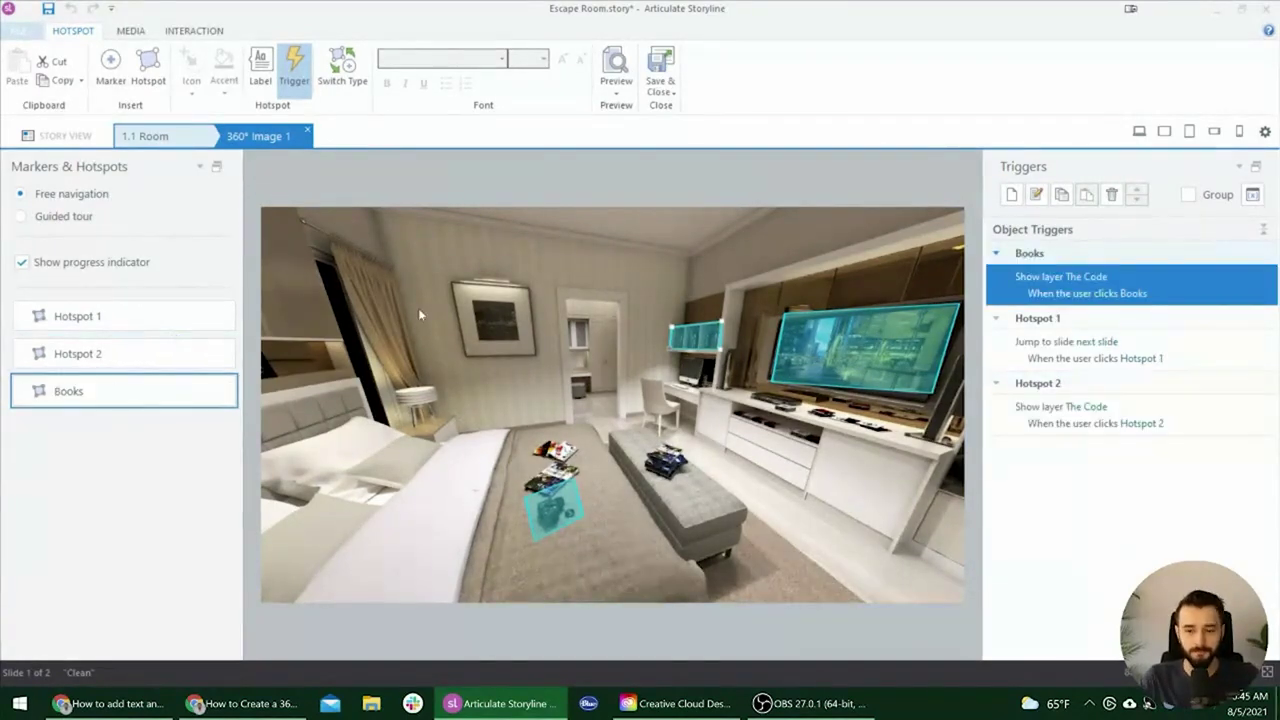
- Draw a hotspot over the nightstand on the far side of the bed and rename it Drawer
{"action": "left_click", "coordinate": [437, 445]}
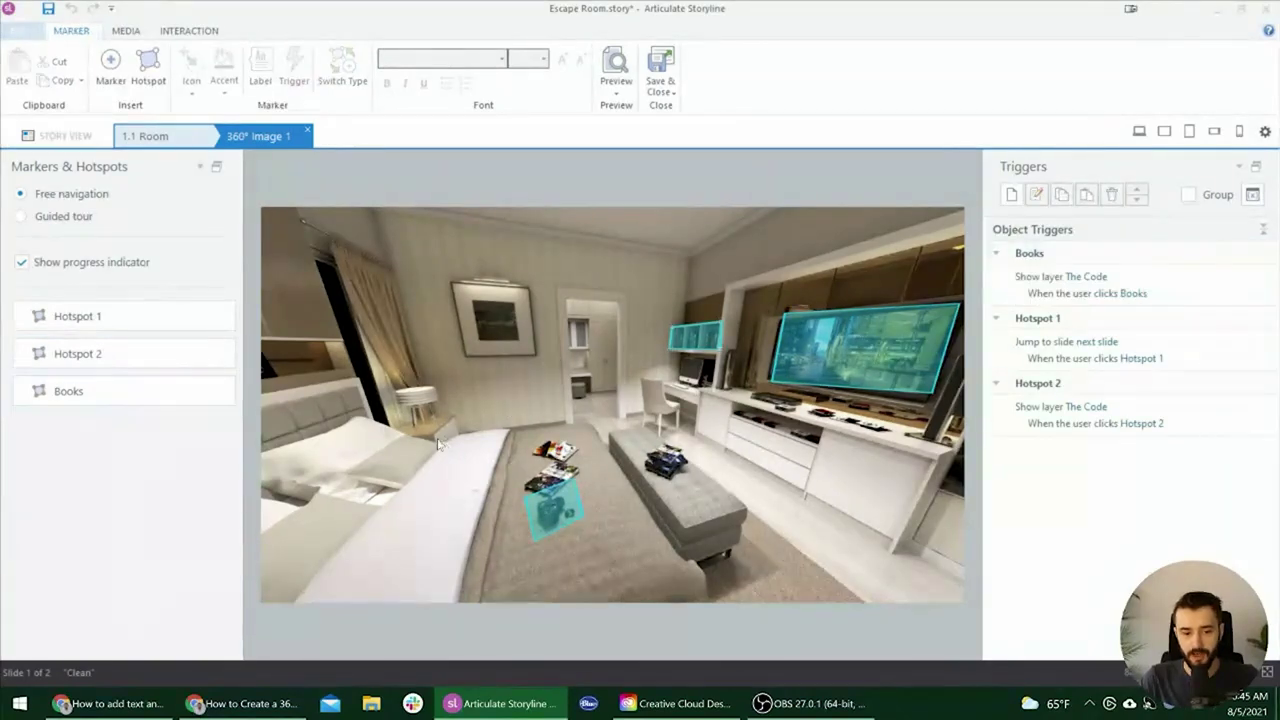
{"action": "left_click", "coordinate": [147, 80]}
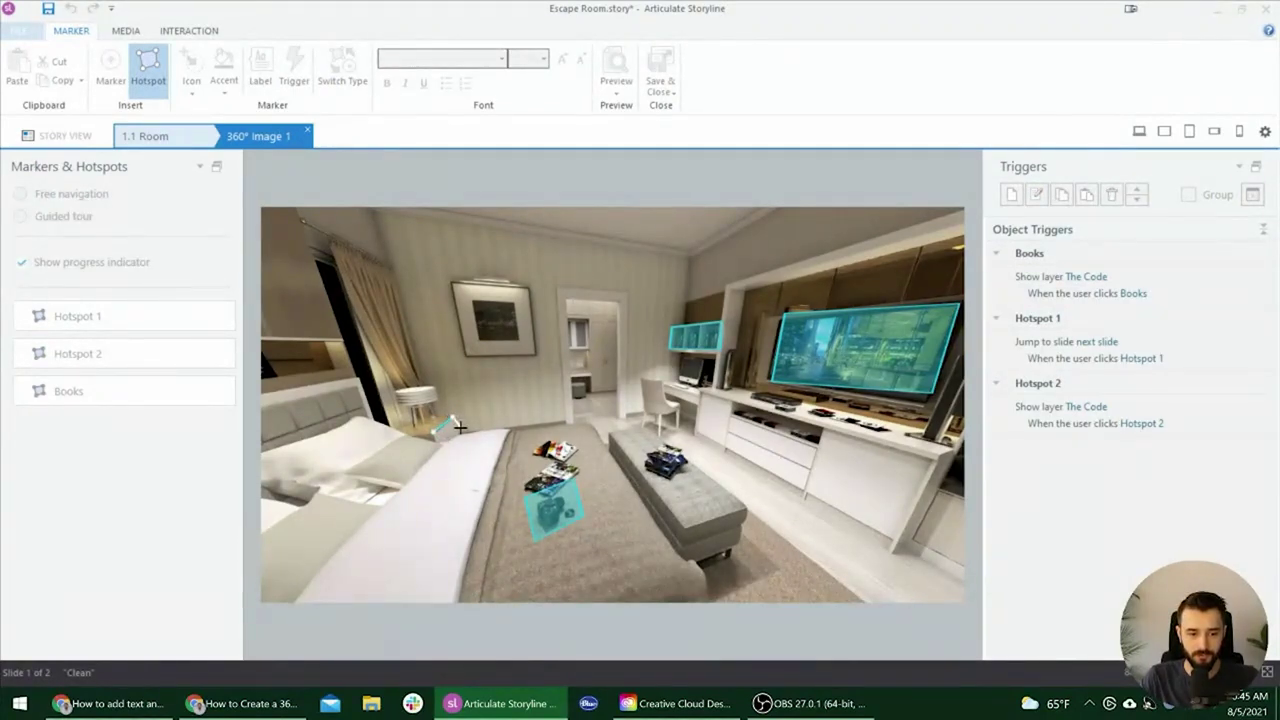
{"action": "left_click_drag", "start_coordinate": [456, 419], "coordinate": [440, 440]}
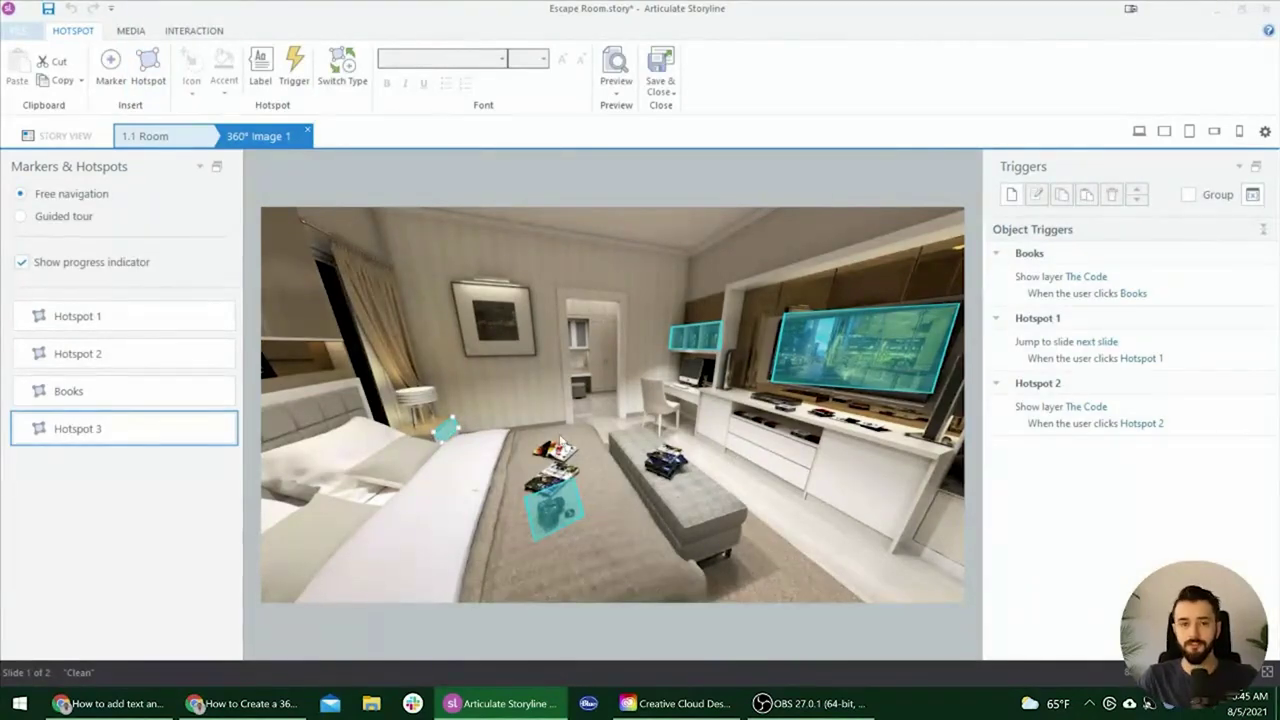
{"action": "double_click", "coordinate": [30, 430]}
{"action": "type", "text": "Drawer"}
{"action": "left_click", "coordinate": [115, 395]}
{"action": "left_click", "coordinate": [115, 395]}
{"action": "double_click", "coordinate": [115, 428]}
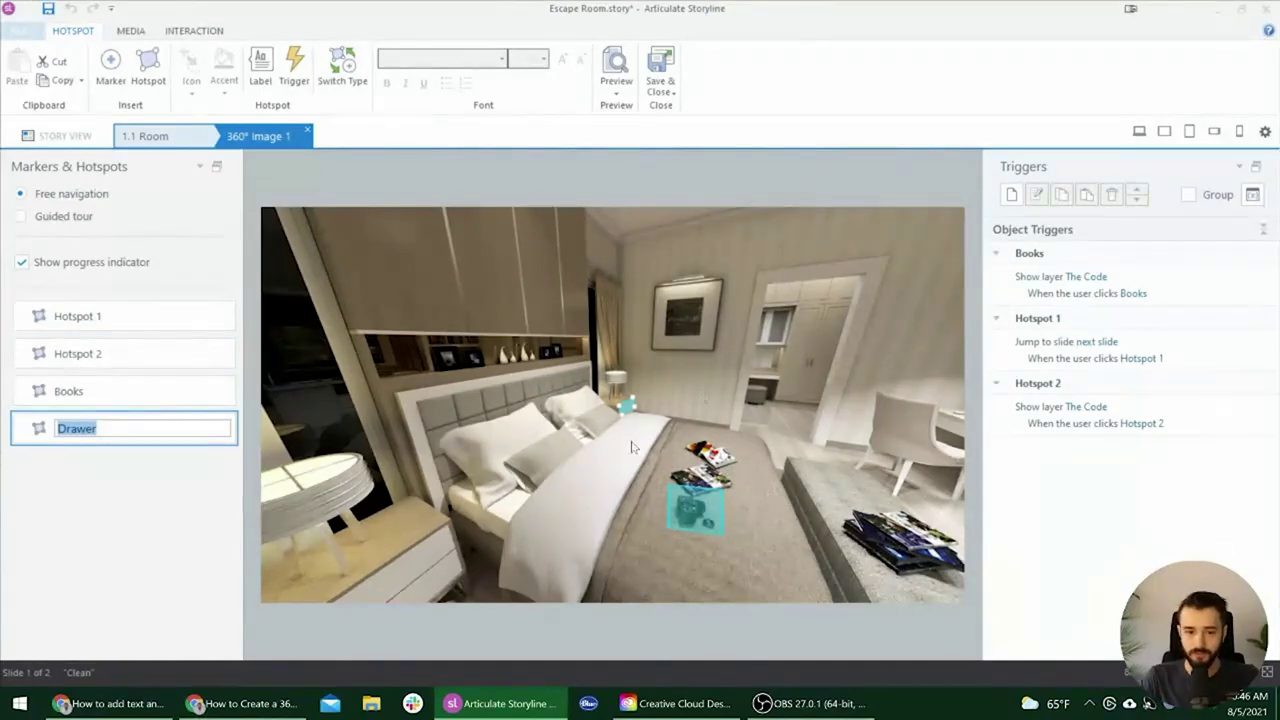
{"action": "left_click", "coordinate": [130, 428]}
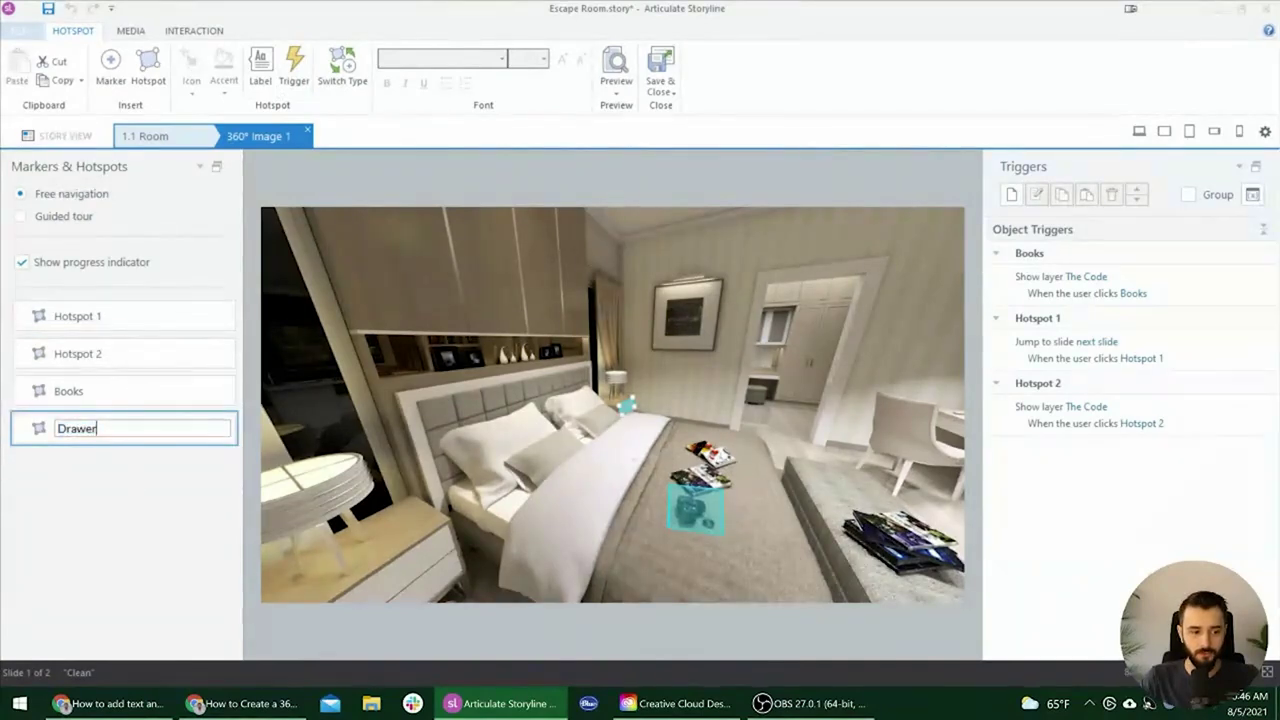
- Add a trigger that shows the Drawer Is Locked layer when the user clicks the Drawer hotspot, and save and close the 360° image
{"action": "left_click", "coordinate": [293, 70]}
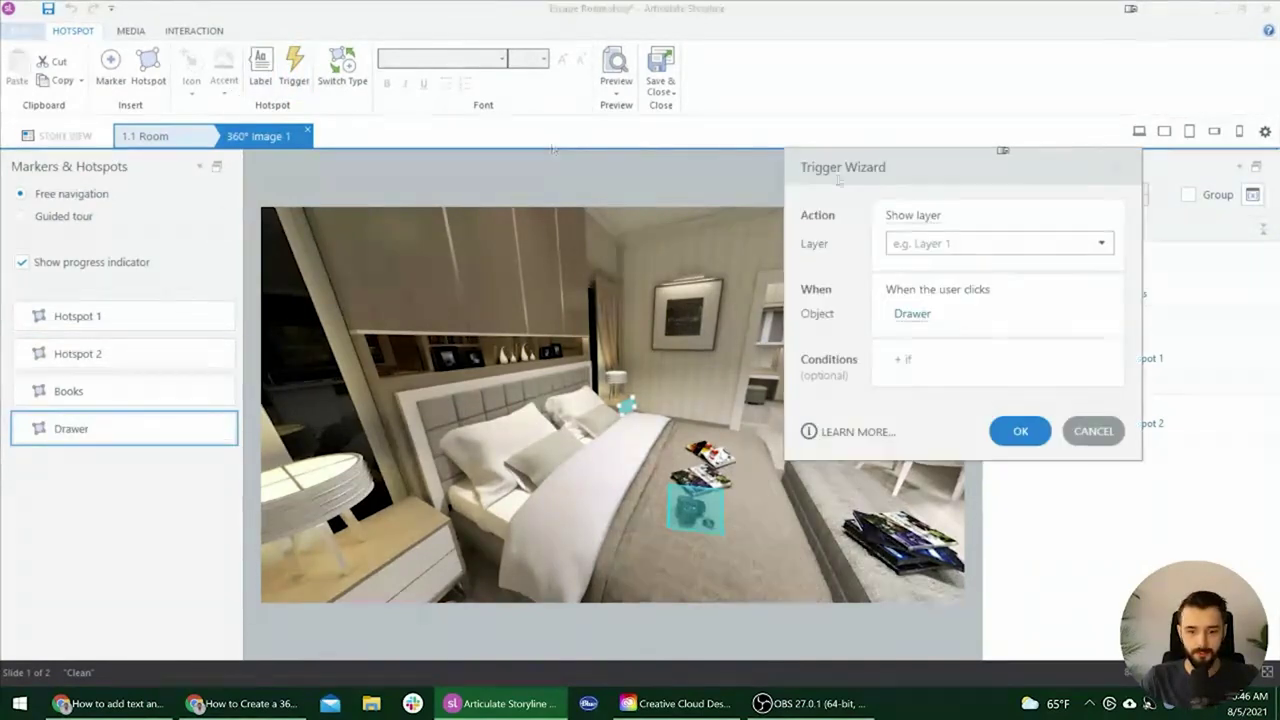
{"action": "left_click", "coordinate": [1101, 243]}
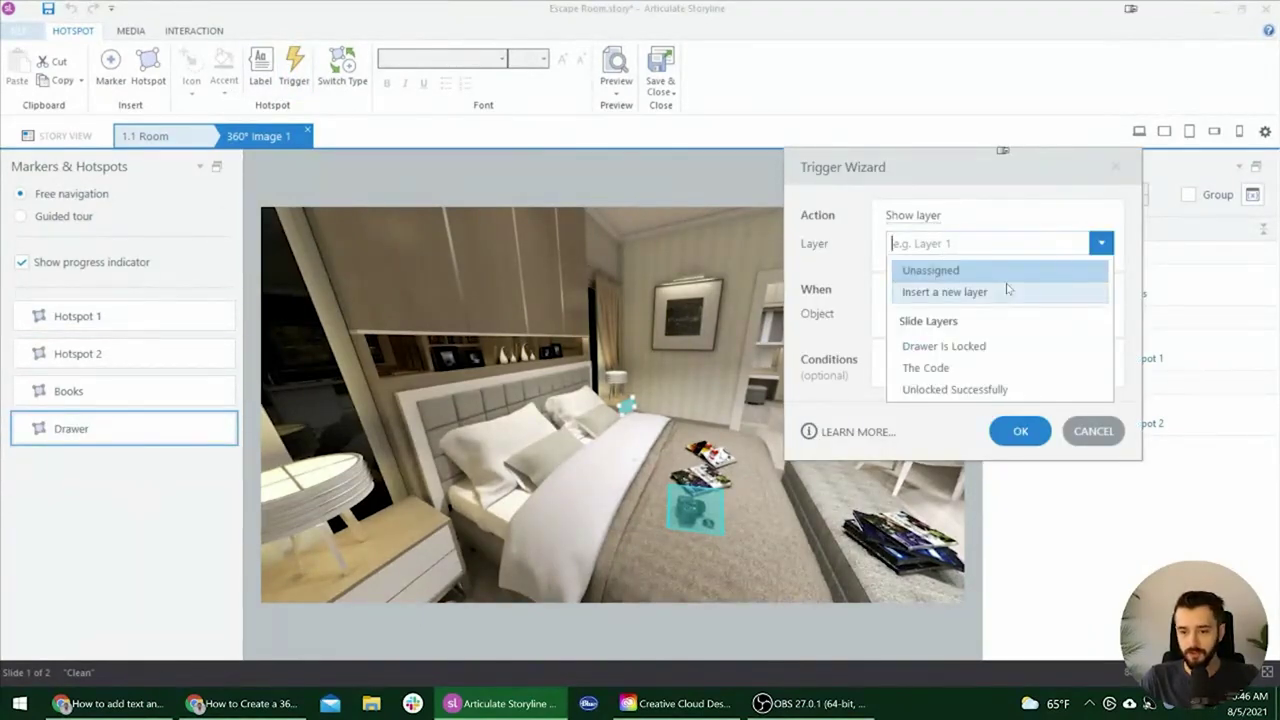
{"action": "left_click", "coordinate": [984, 349]}
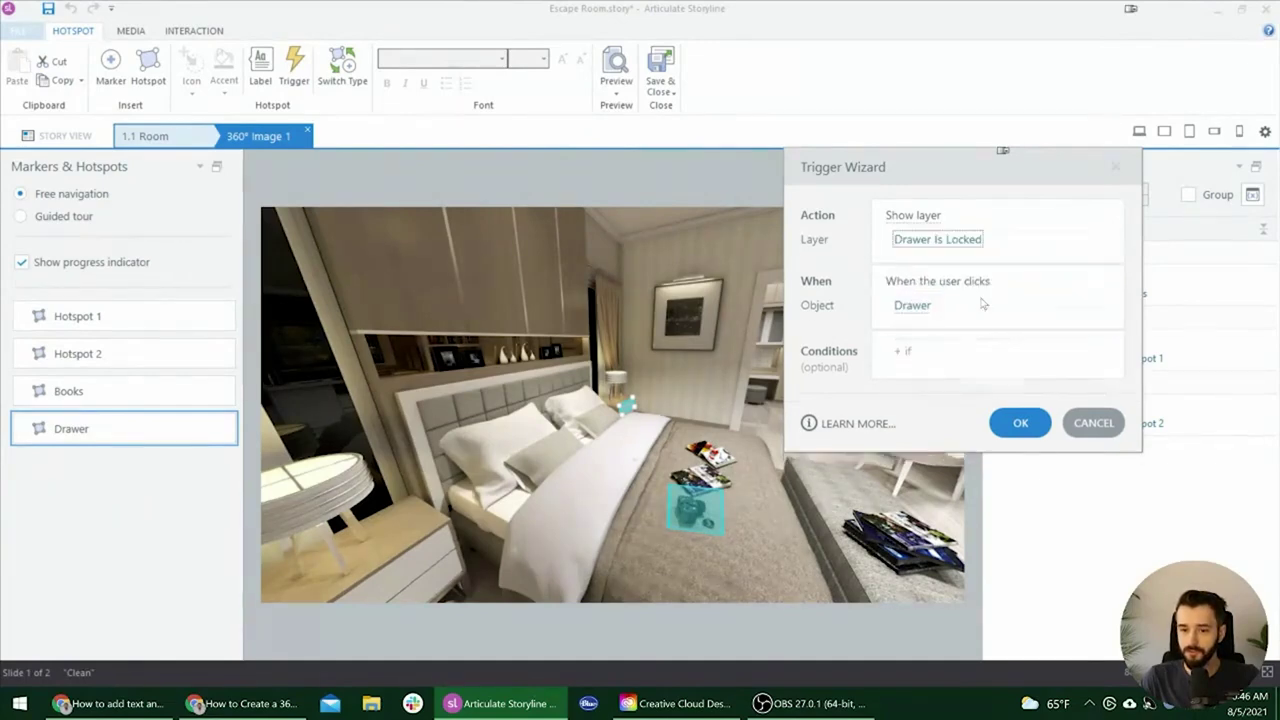
{"action": "left_click", "coordinate": [1018, 424]}
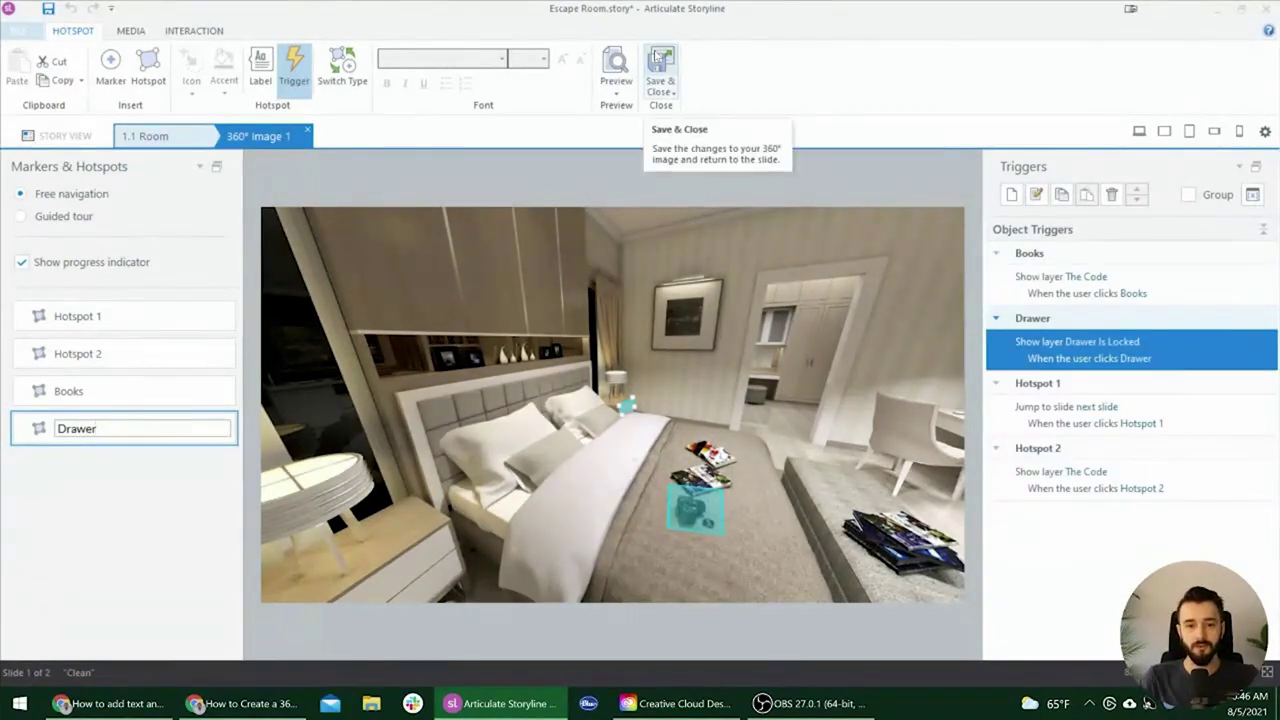
{"action": "left_click", "coordinate": [659, 57]}
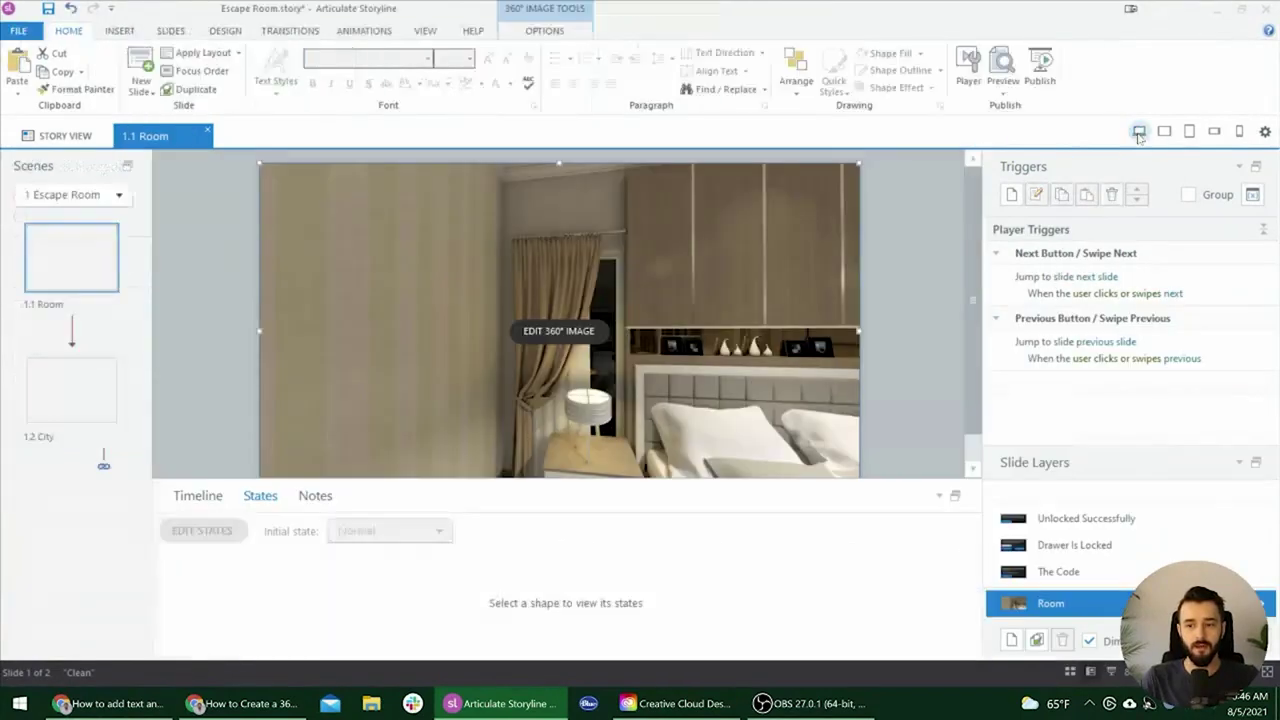
- Preview the Room slide and open the drawer in the nightstand on the far side of the bed
{"action": "left_click", "coordinate": [1138, 133]}
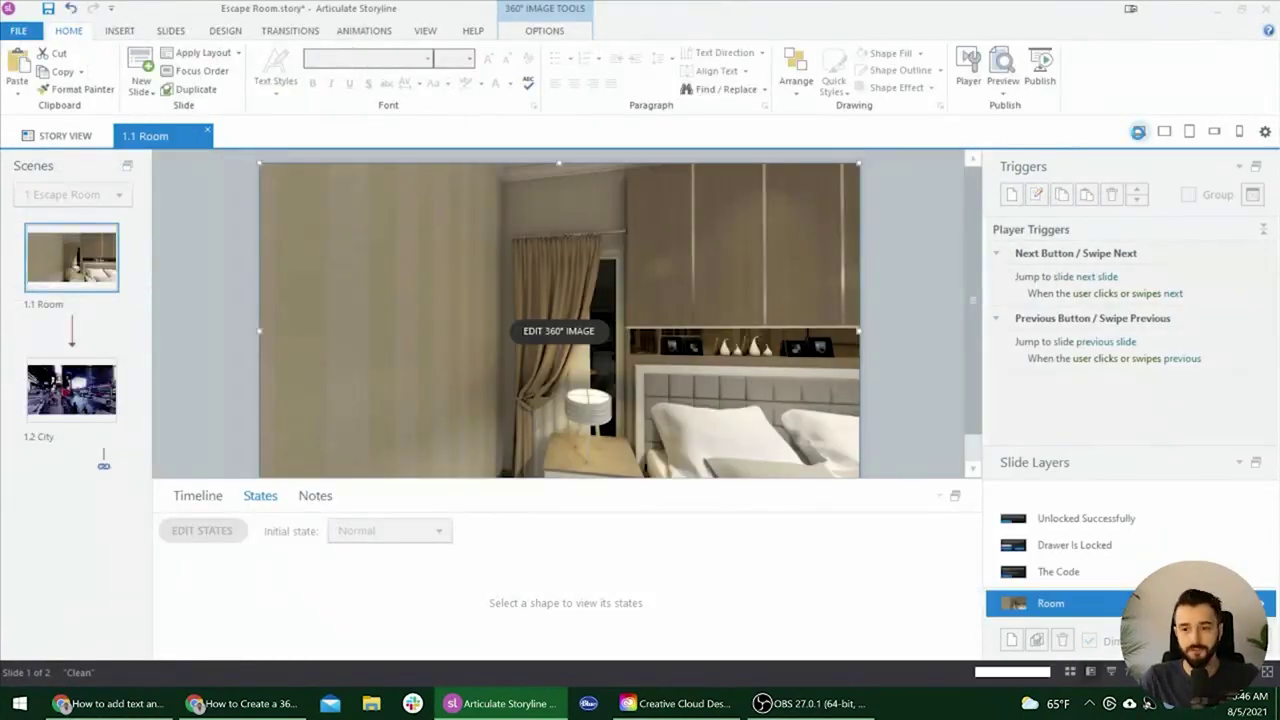
{"action": "left_click", "coordinate": [1138, 135]}
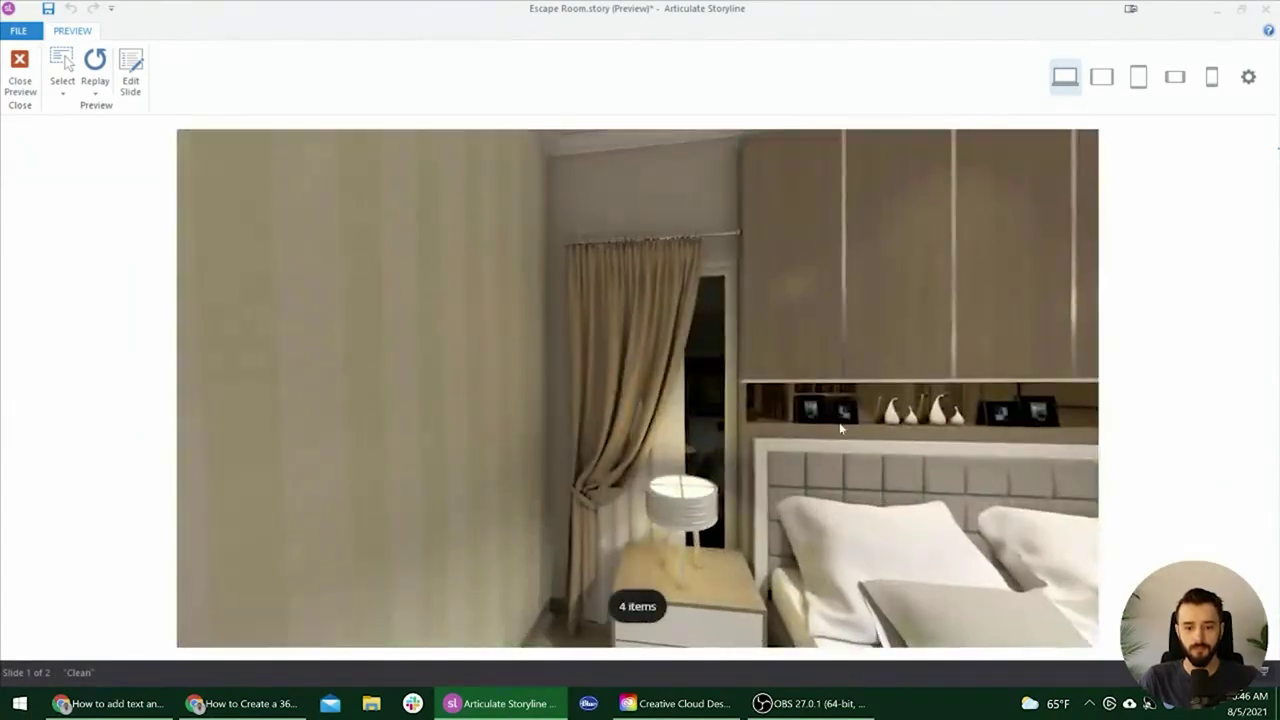
{"action": "left_click_drag", "start_coordinate": [1034, 223], "coordinate": [600, 420]}
{"action": "left_click", "coordinate": [612, 427]}
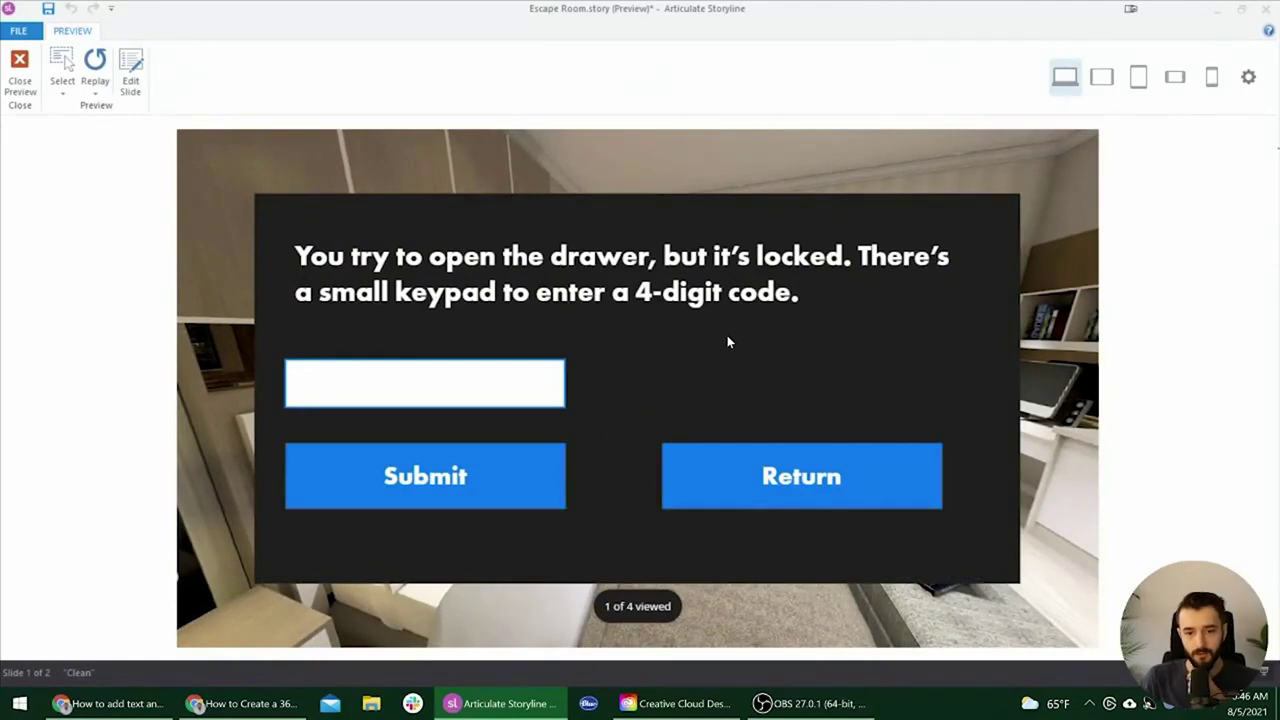
- Test the keypad by submitting an incorrect 4-digit code in the numeric entry field, and return to the room
{"action": "left_click", "coordinate": [505, 382]}
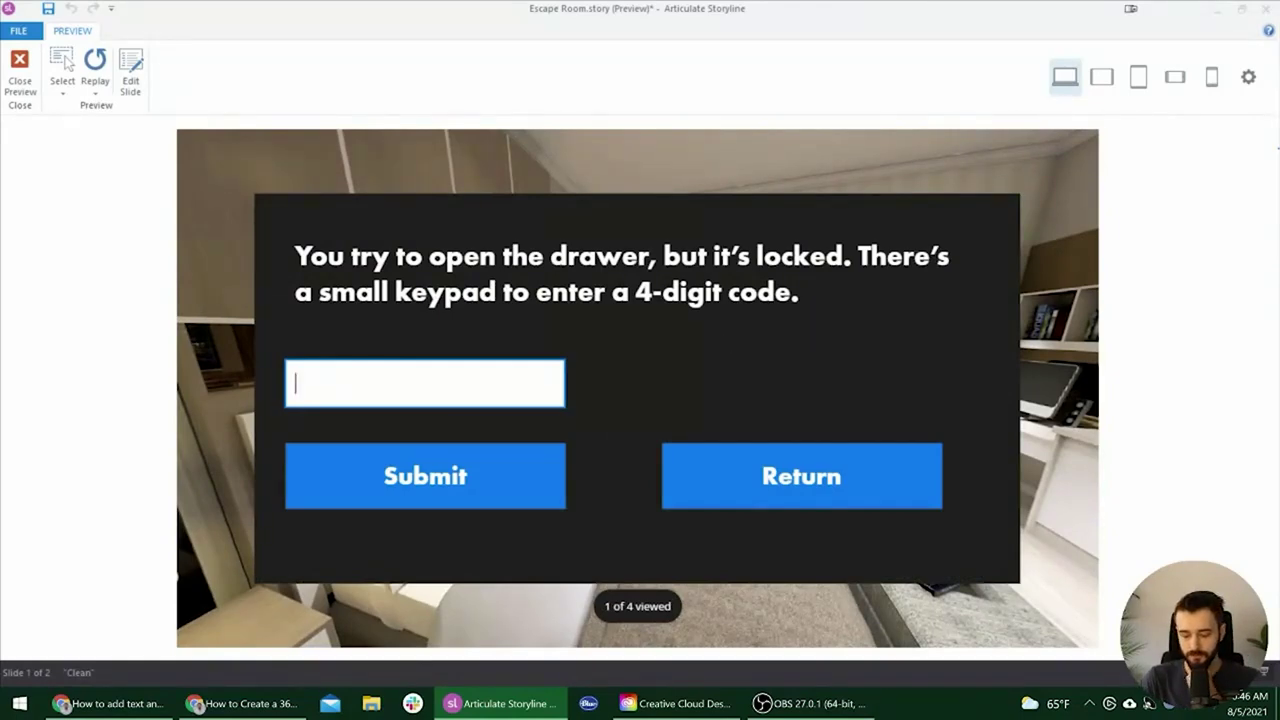
{"action": "type", "text": "1299"}
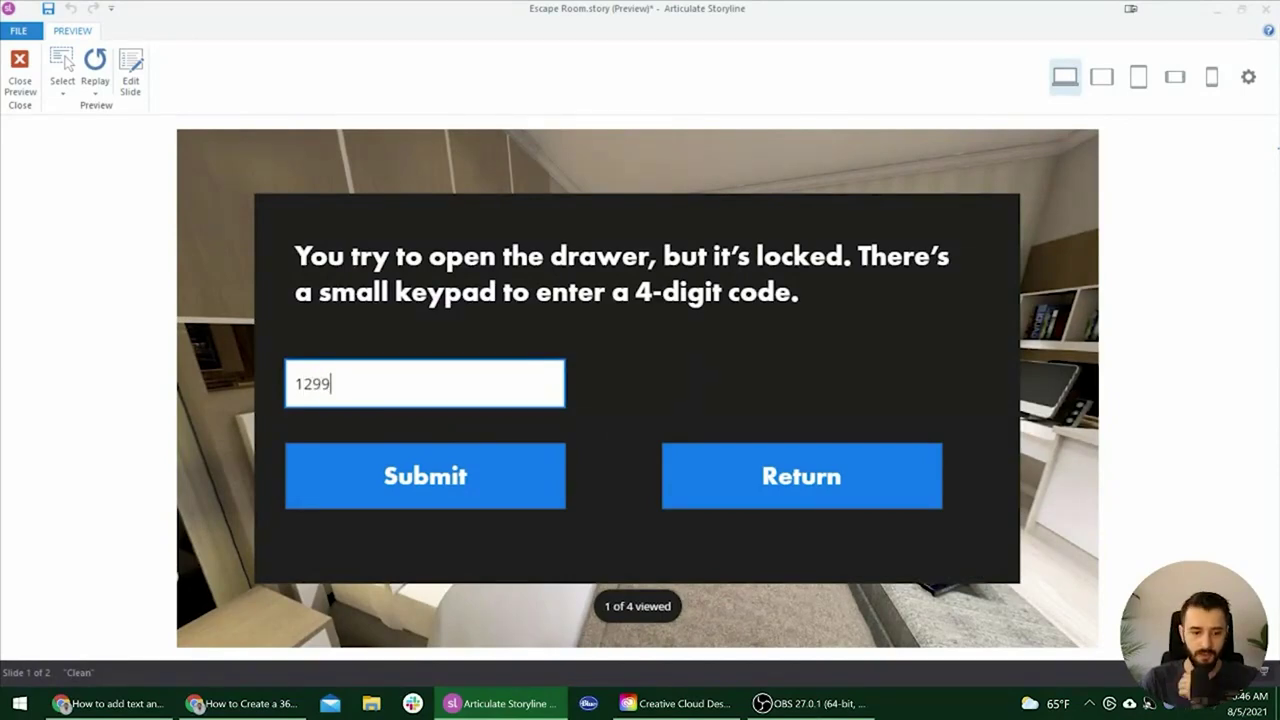
{"action": "left_click", "coordinate": [470, 489]}
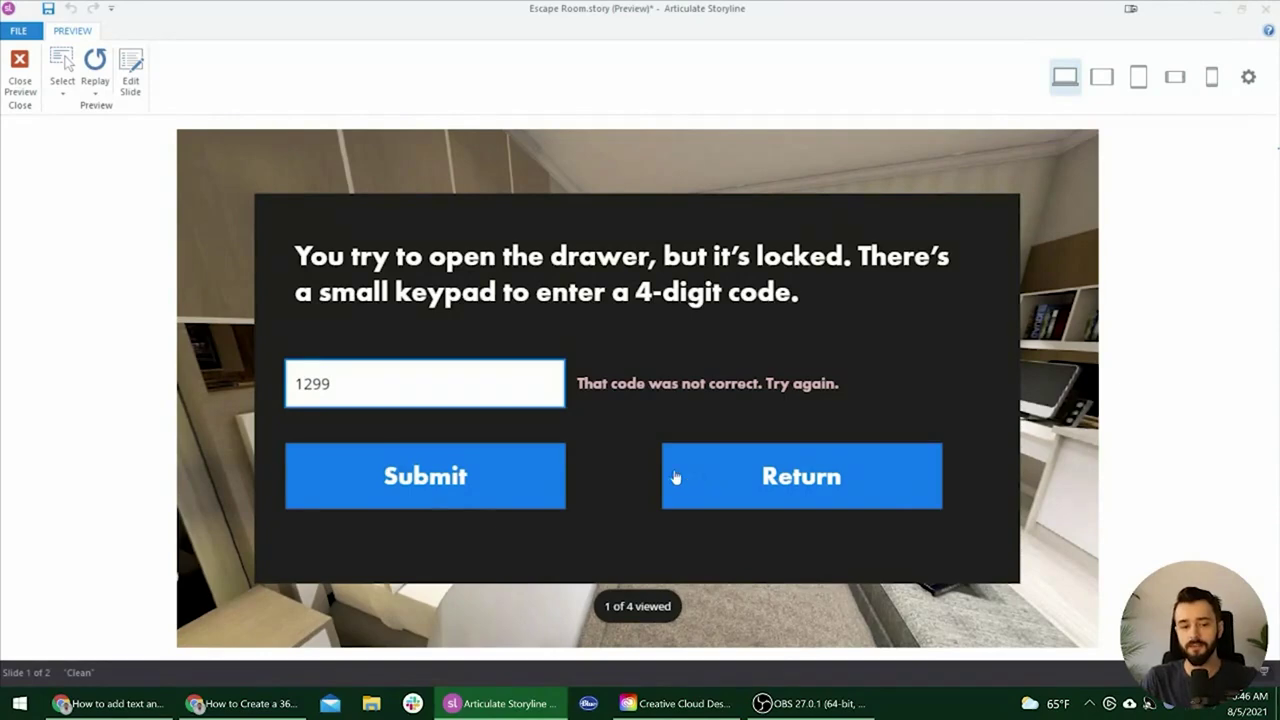
{"action": "left_click", "coordinate": [795, 487]}
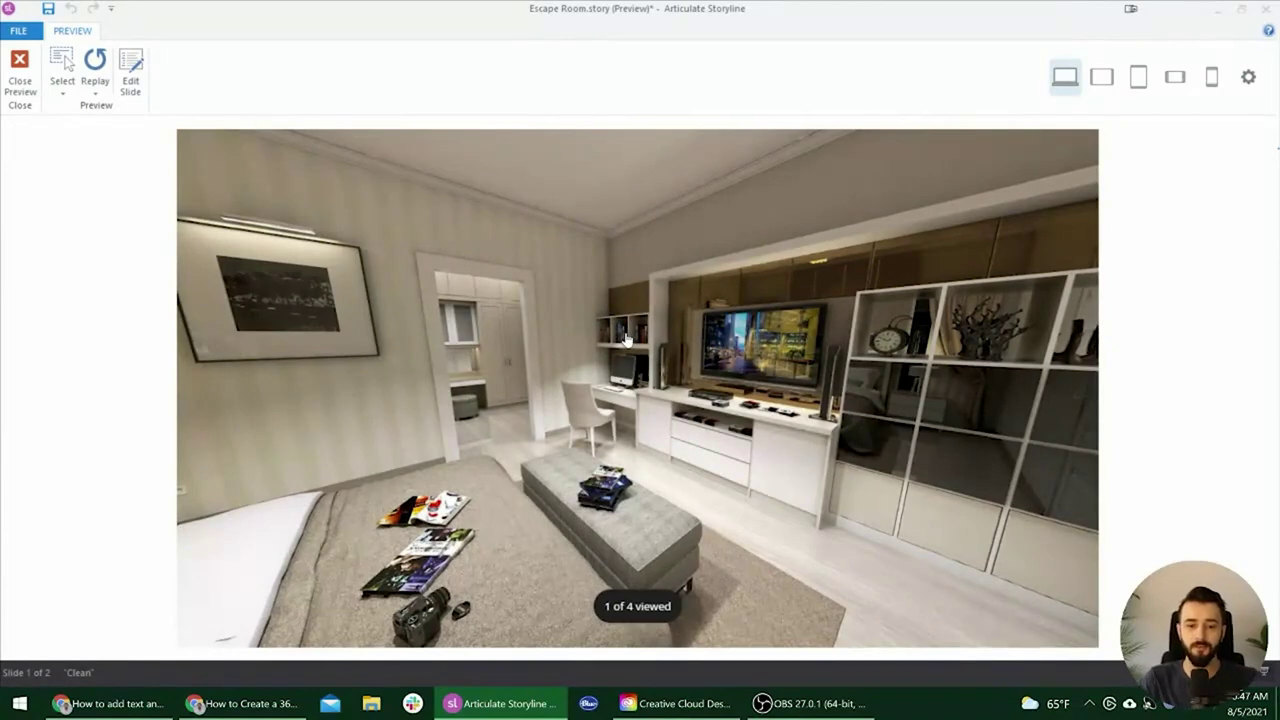
- Open the bookshelf's code card in the preview, return to the room and submit the card's 4-digit code in the drawer's keypad field
{"action": "left_click", "coordinate": [626, 340]}
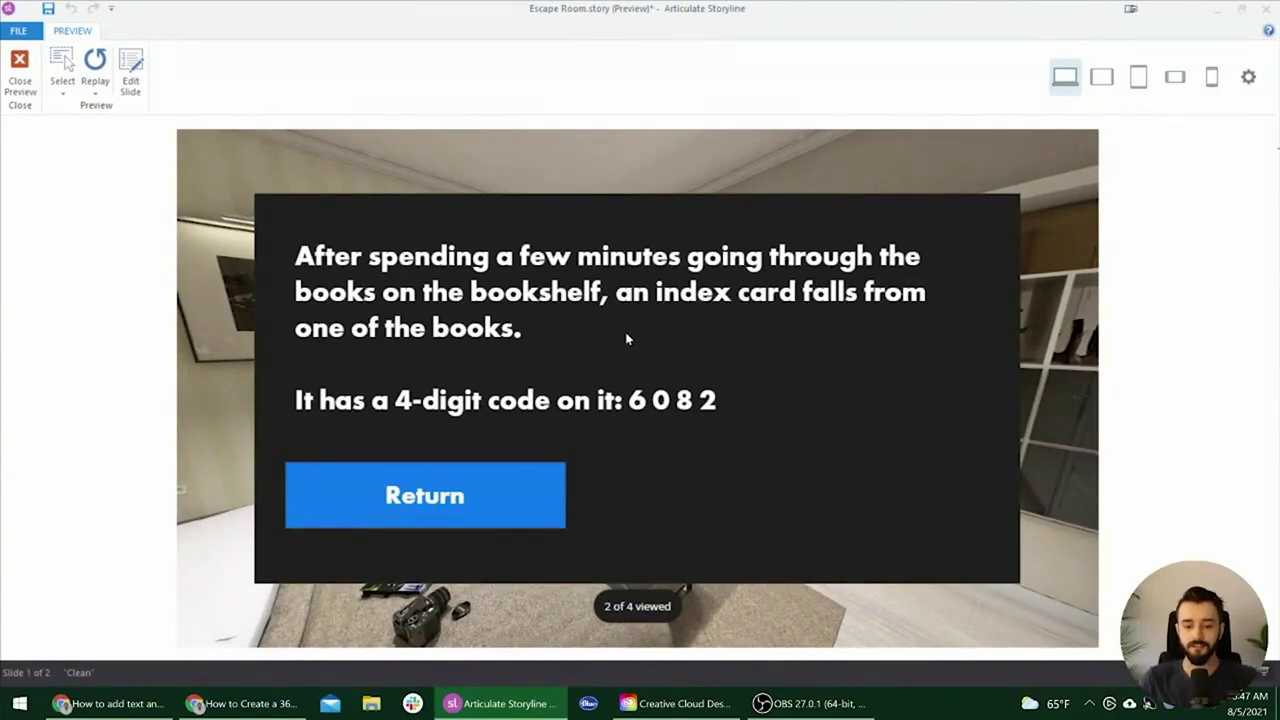
{"action": "left_click", "coordinate": [492, 504]}
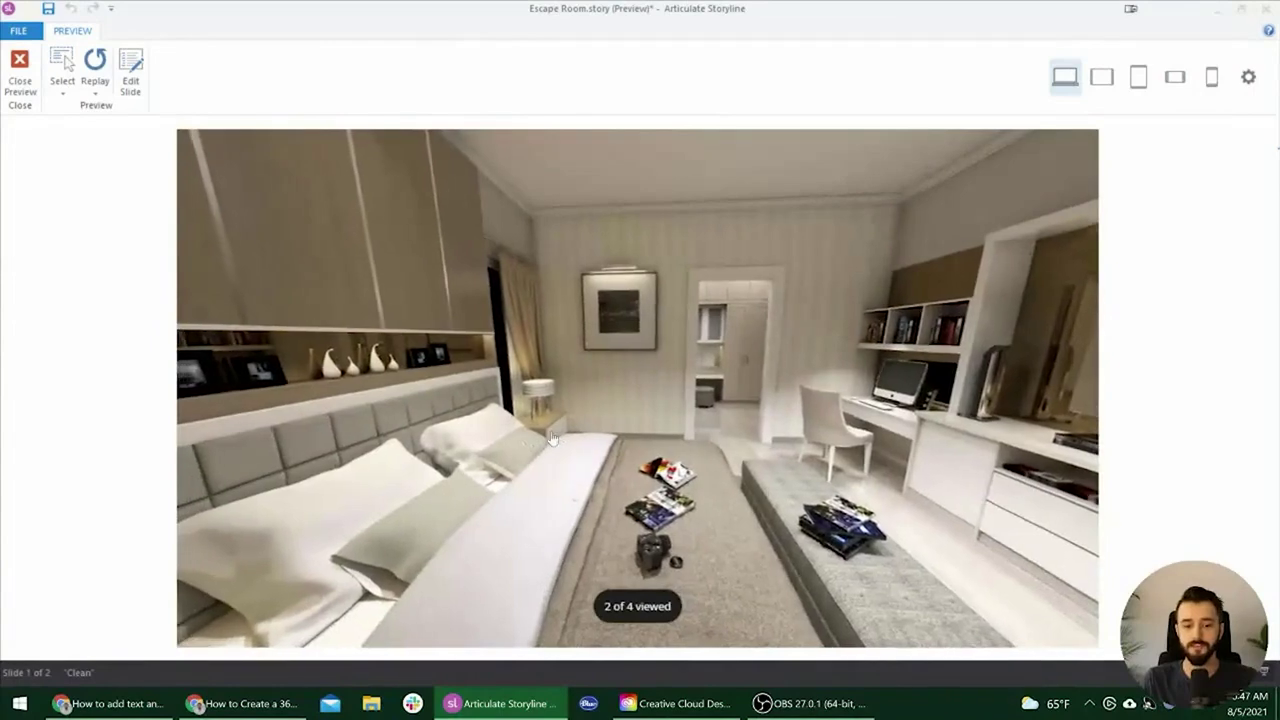
{"action": "left_click", "coordinate": [543, 451]}
{"action": "key", "text": "ctrl+a"}
{"action": "type", "text": "6"}
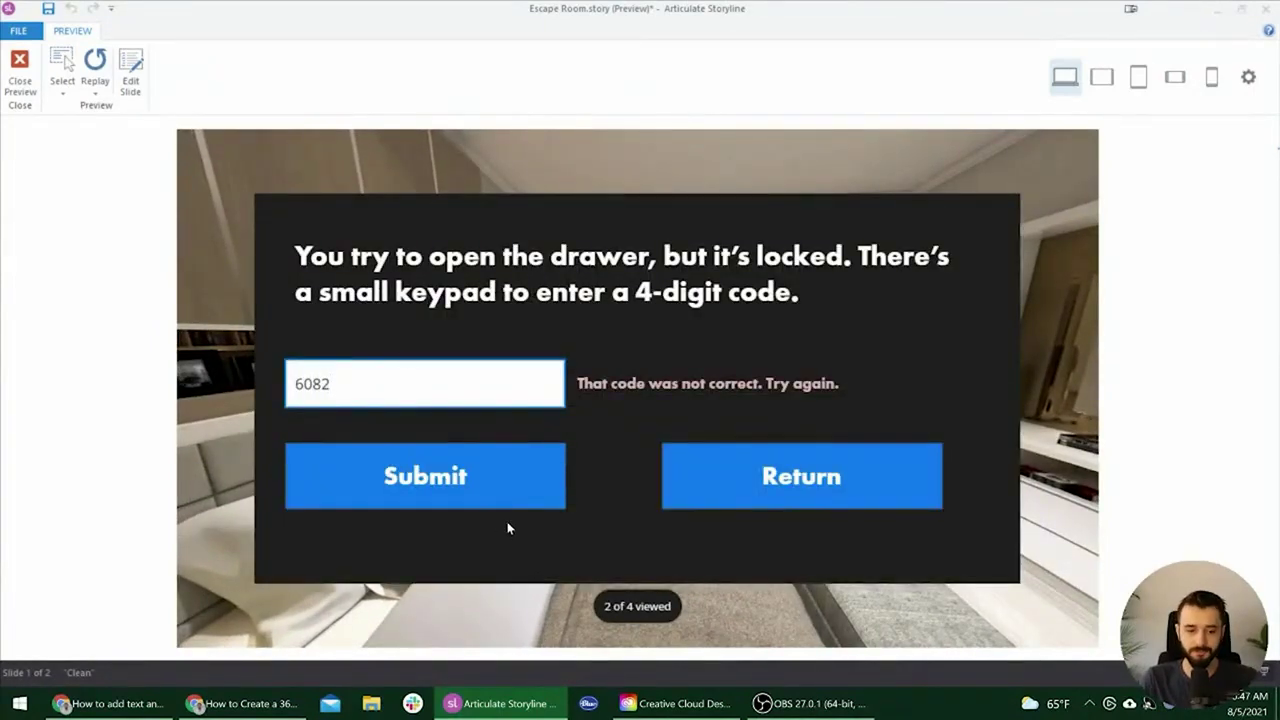
{"action": "left_click", "coordinate": [505, 492]}
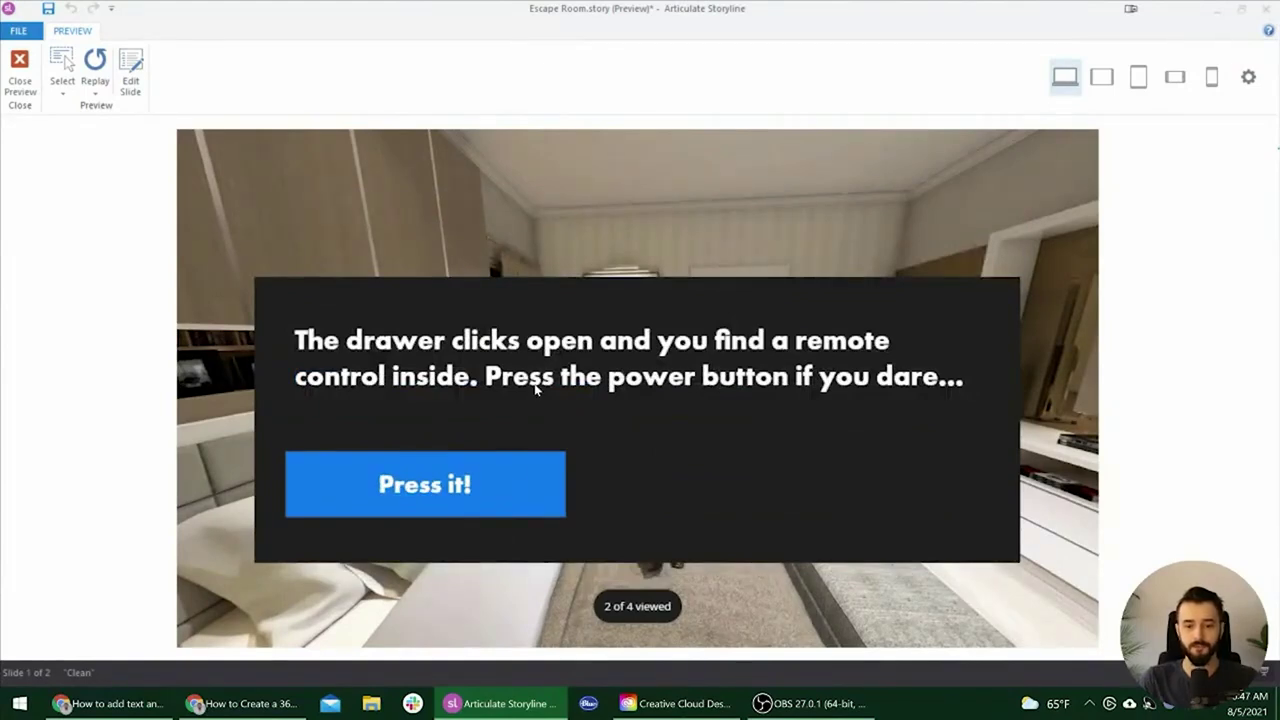
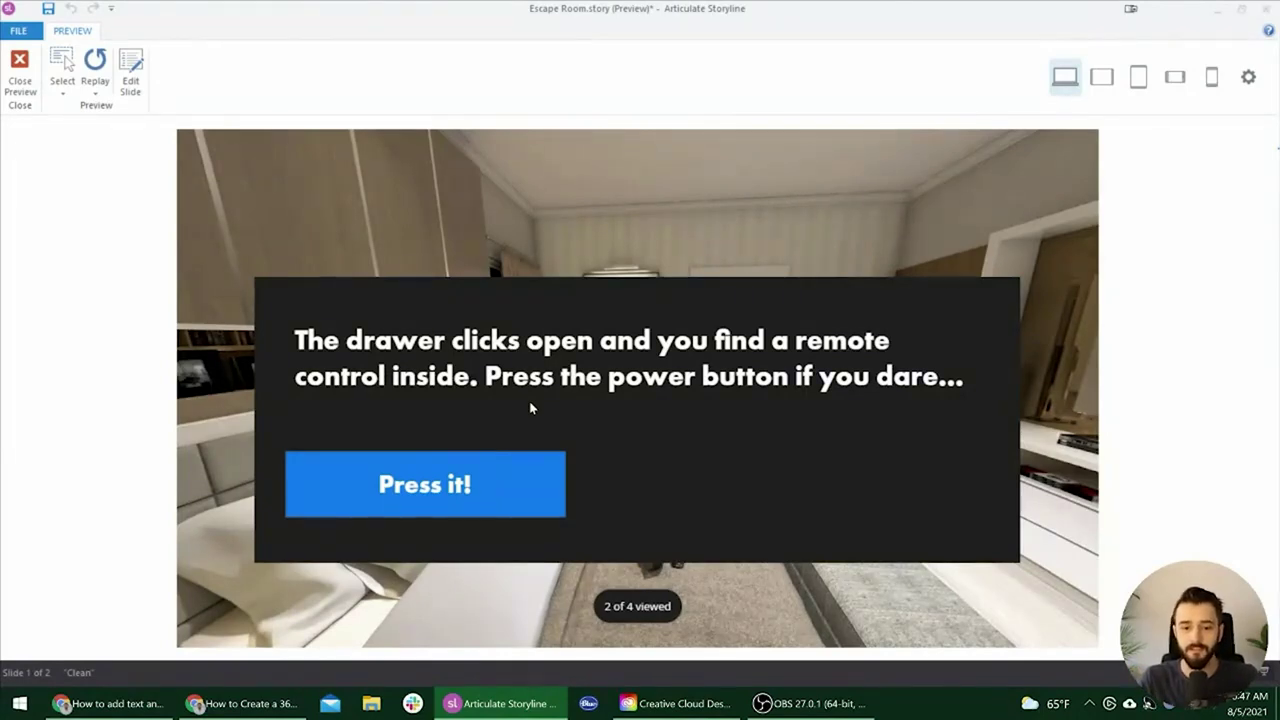
- Close the preview, turn off the progress indicator in the Room slide's 360° image, and save and close the image
{"action": "left_click", "coordinate": [20, 72]}
{"action": "left_click", "coordinate": [71, 390]}
{"action": "left_click", "coordinate": [77, 288]}
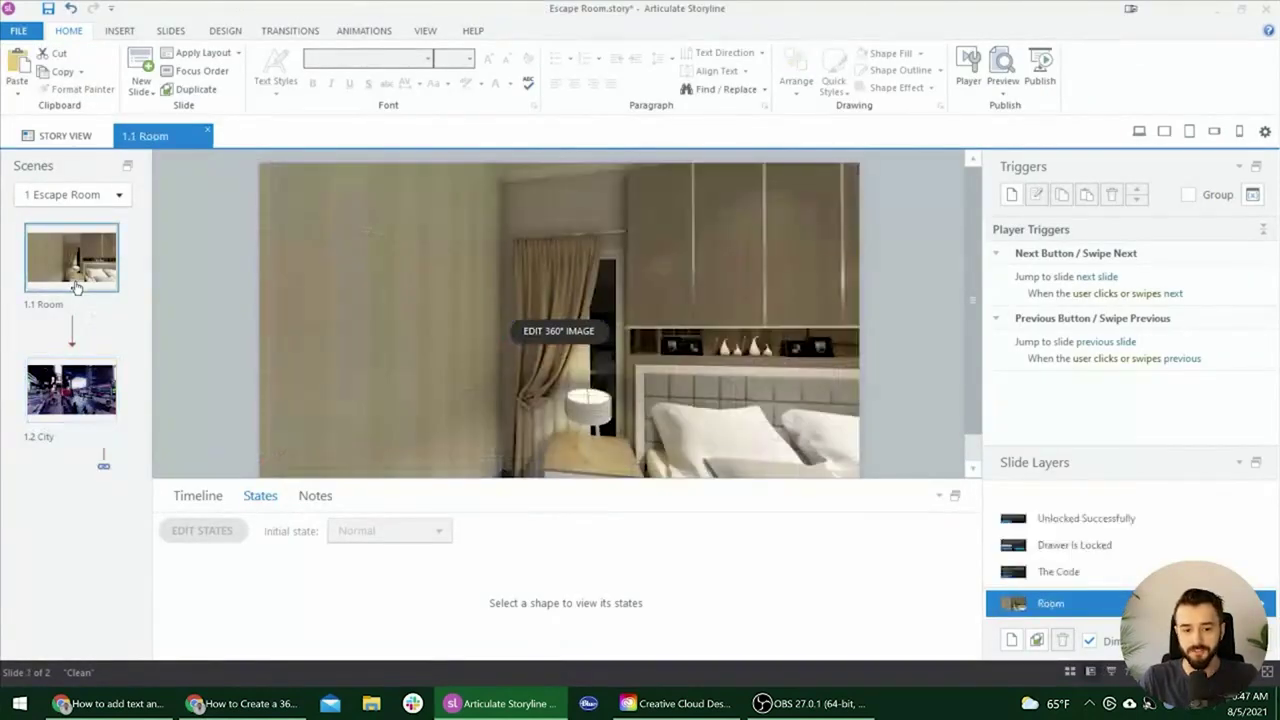
{"action": "left_click", "coordinate": [573, 334]}
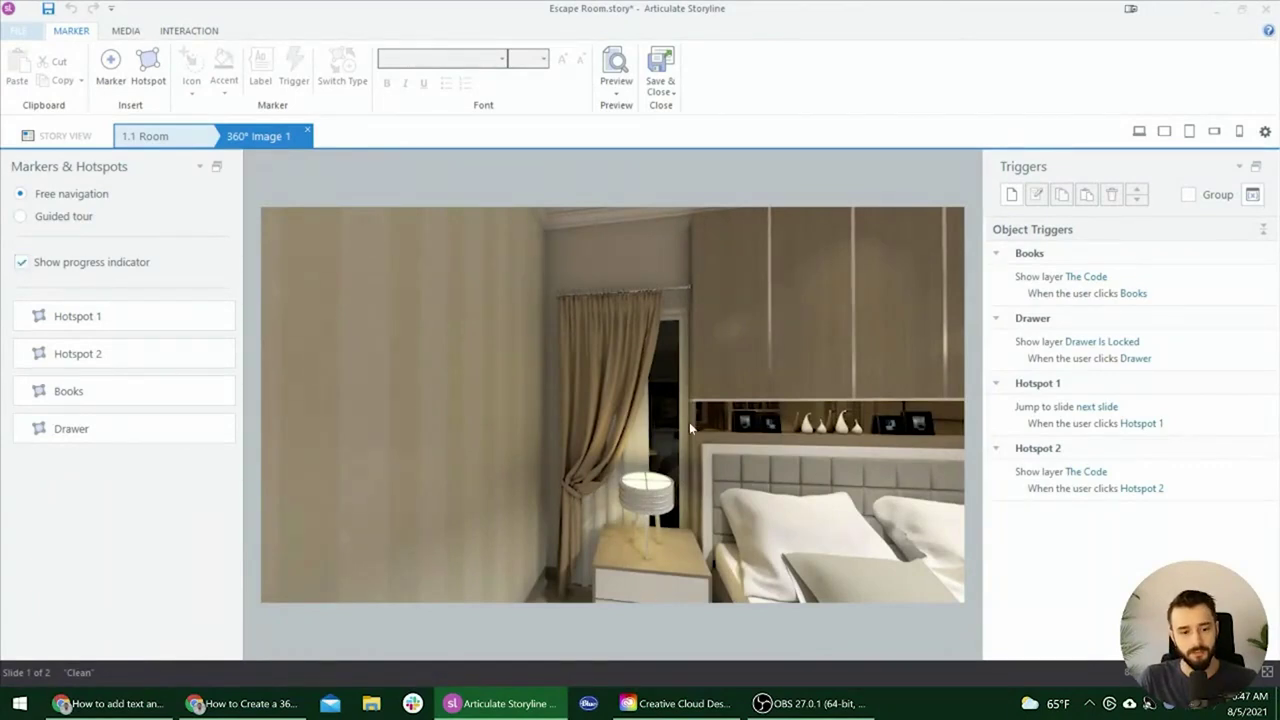
{"action": "left_click", "coordinate": [40, 266]}
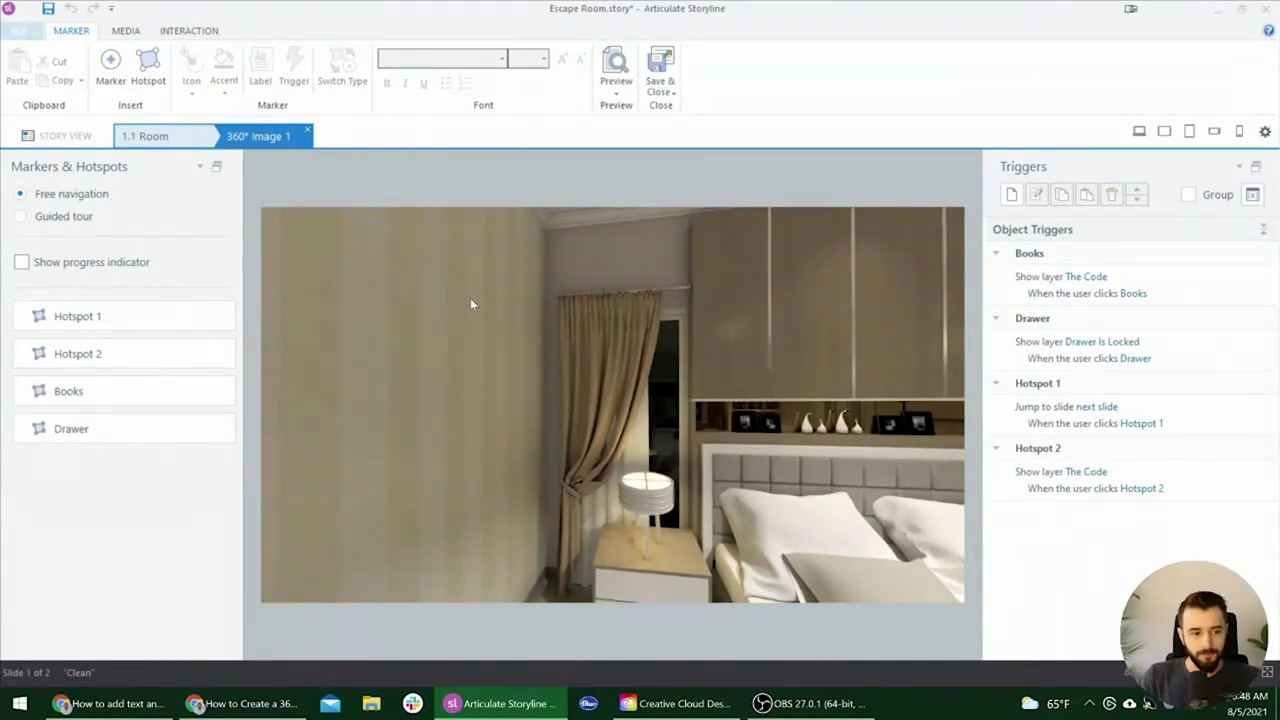
{"action": "left_click_drag", "start_coordinate": [649, 388], "coordinate": [638, 375]}
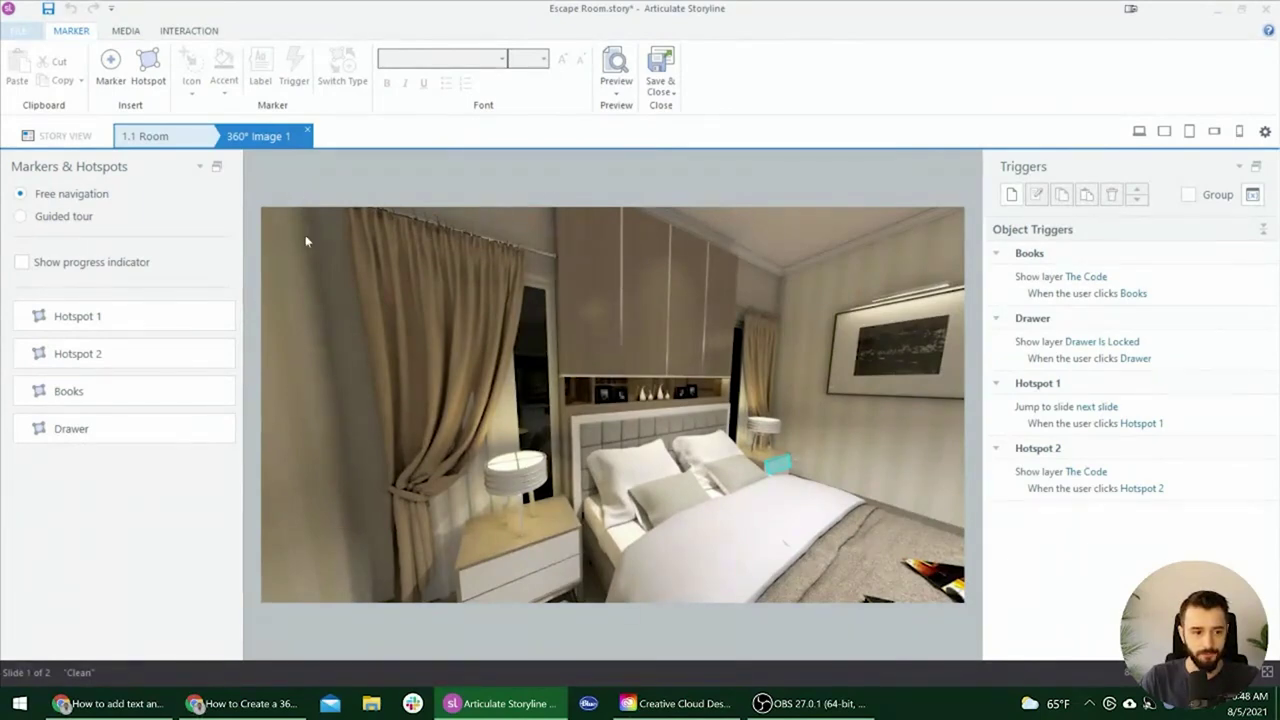
{"action": "left_click_drag", "start_coordinate": [611, 410], "coordinate": [551, 422]}
{"action": "left_click_drag", "start_coordinate": [620, 403], "coordinate": [571, 355]}
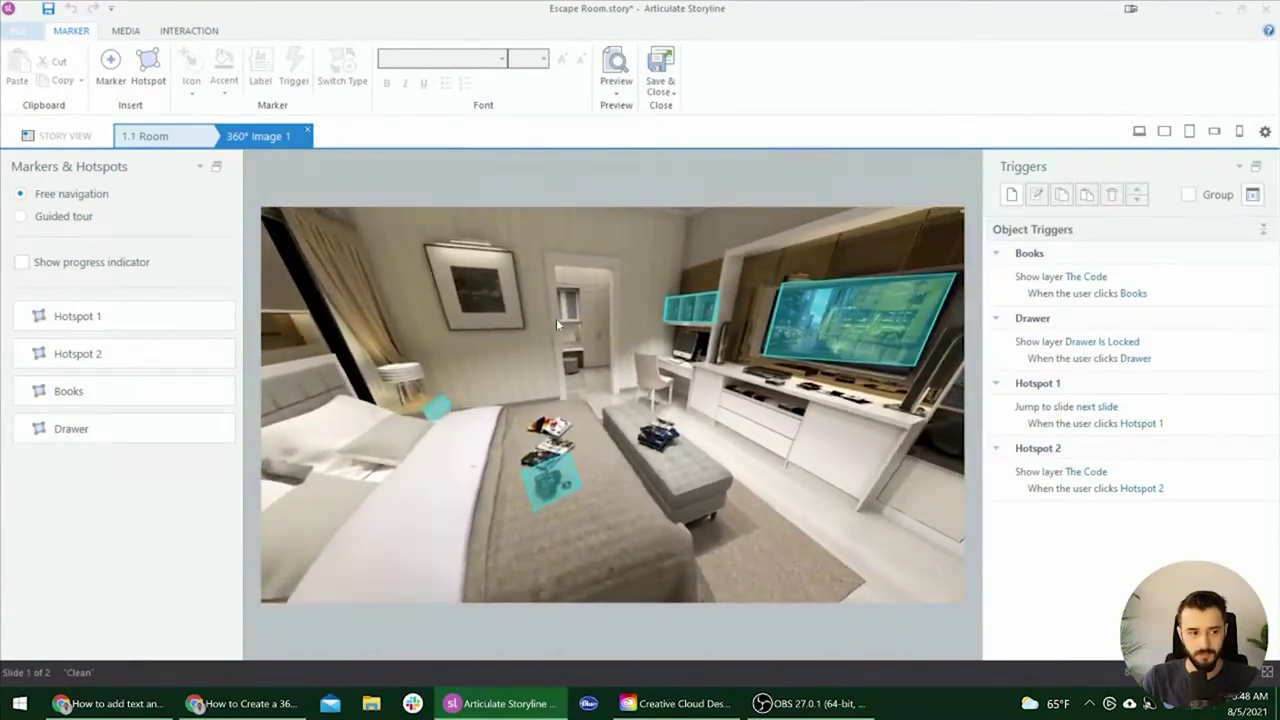
{"action": "left_click", "coordinate": [655, 66]}
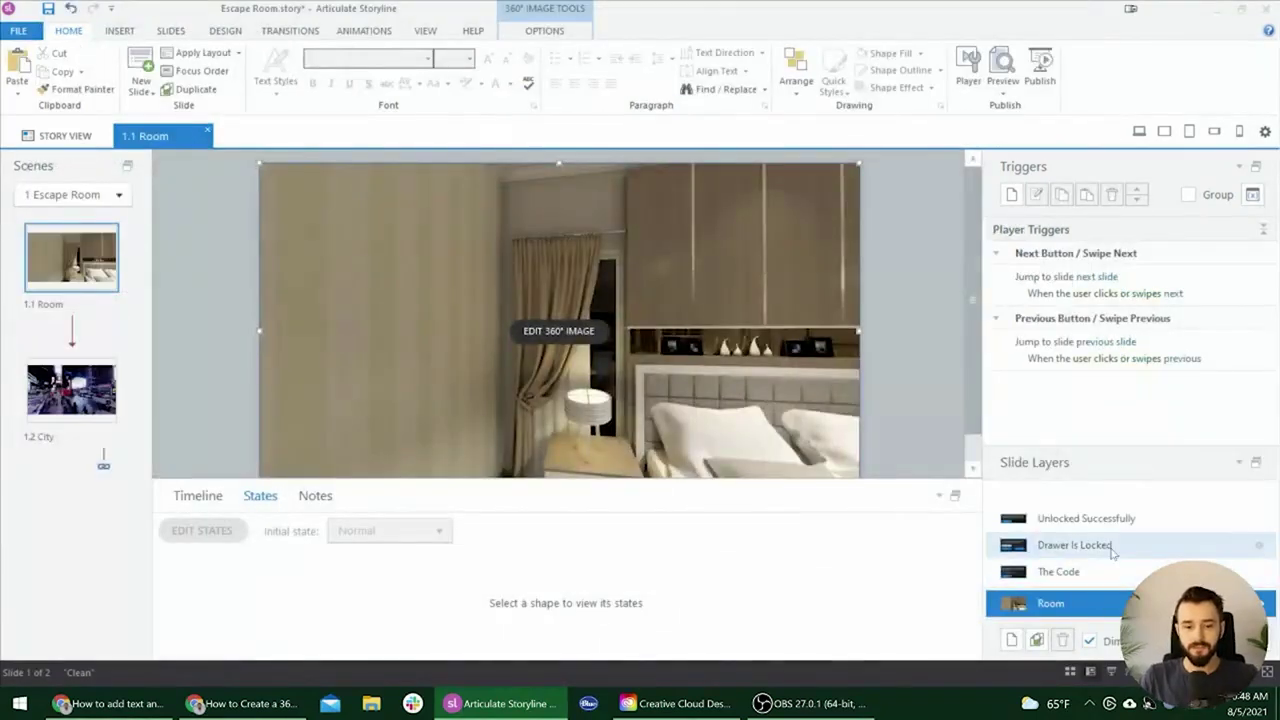
- Set the Drawer Is Locked layer to Reset to initial state when revisiting in its slide layer properties
{"action": "left_click", "coordinate": [1110, 546]}
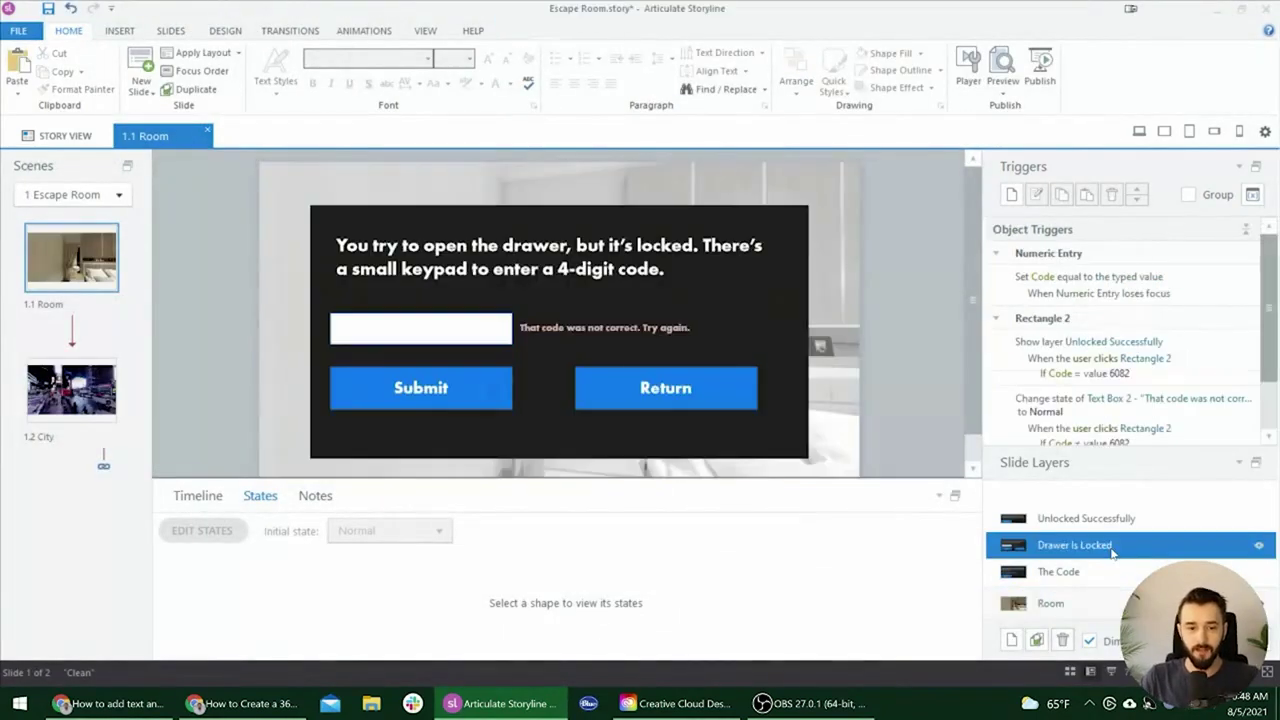
{"action": "left_click", "coordinate": [495, 330]}
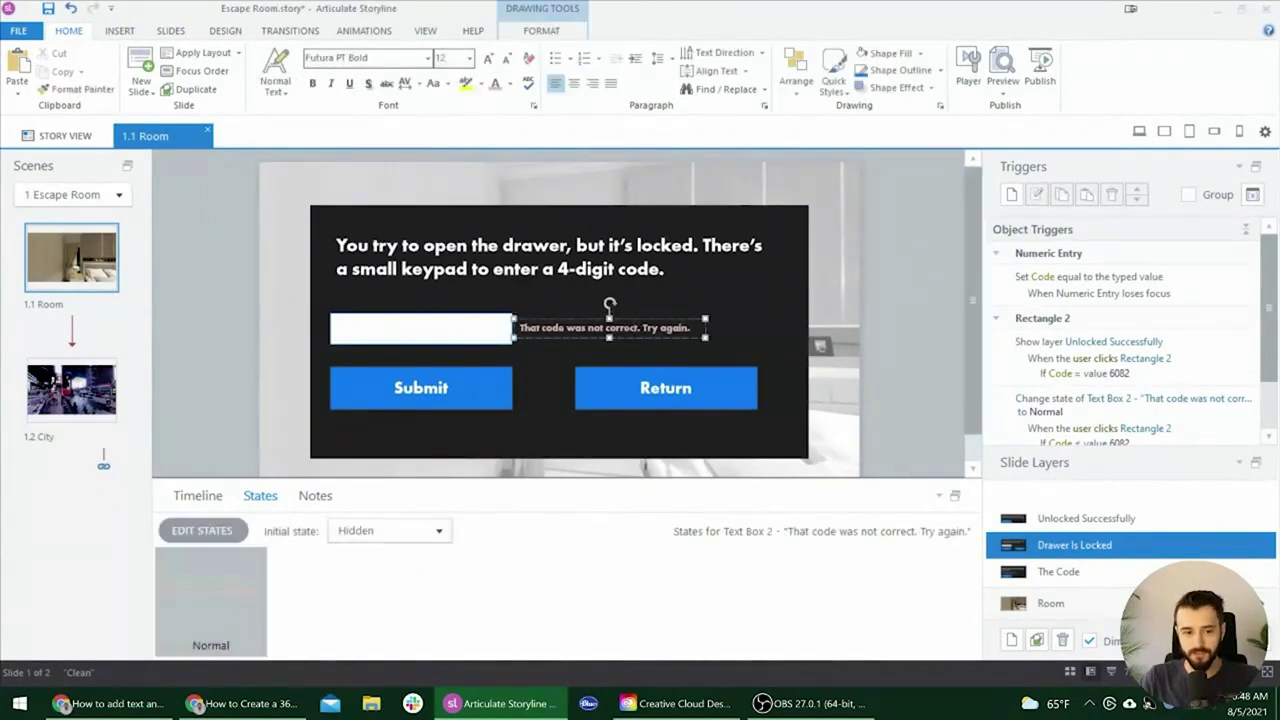
{"action": "left_click", "coordinate": [495, 330]}
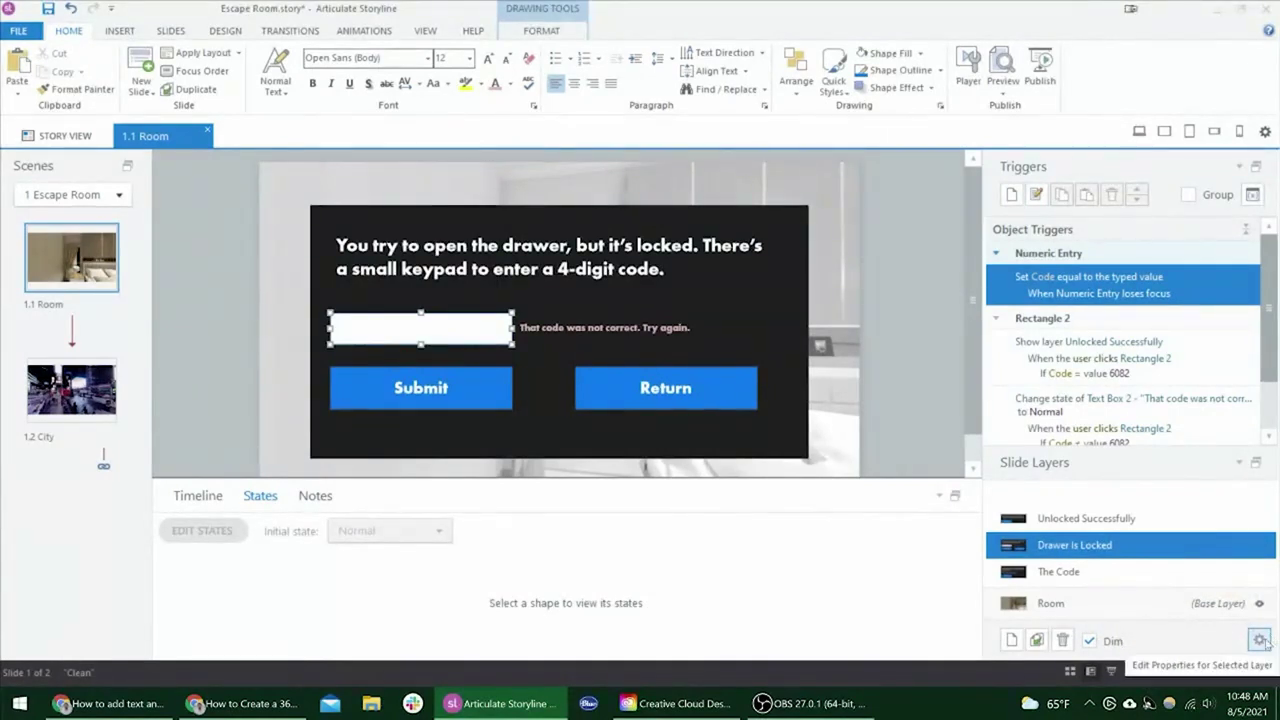
{"action": "left_click", "coordinate": [1260, 640]}
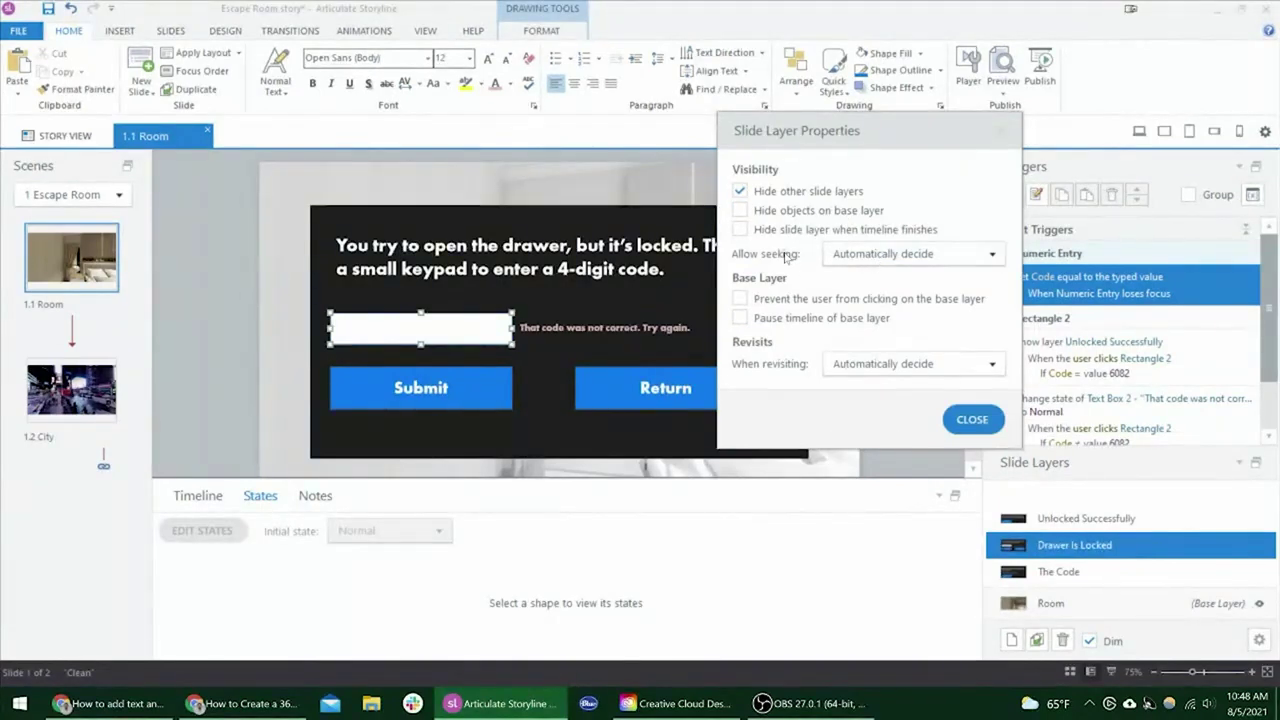
{"action": "left_click", "coordinate": [864, 259]}
{"action": "left_click", "coordinate": [880, 258]}
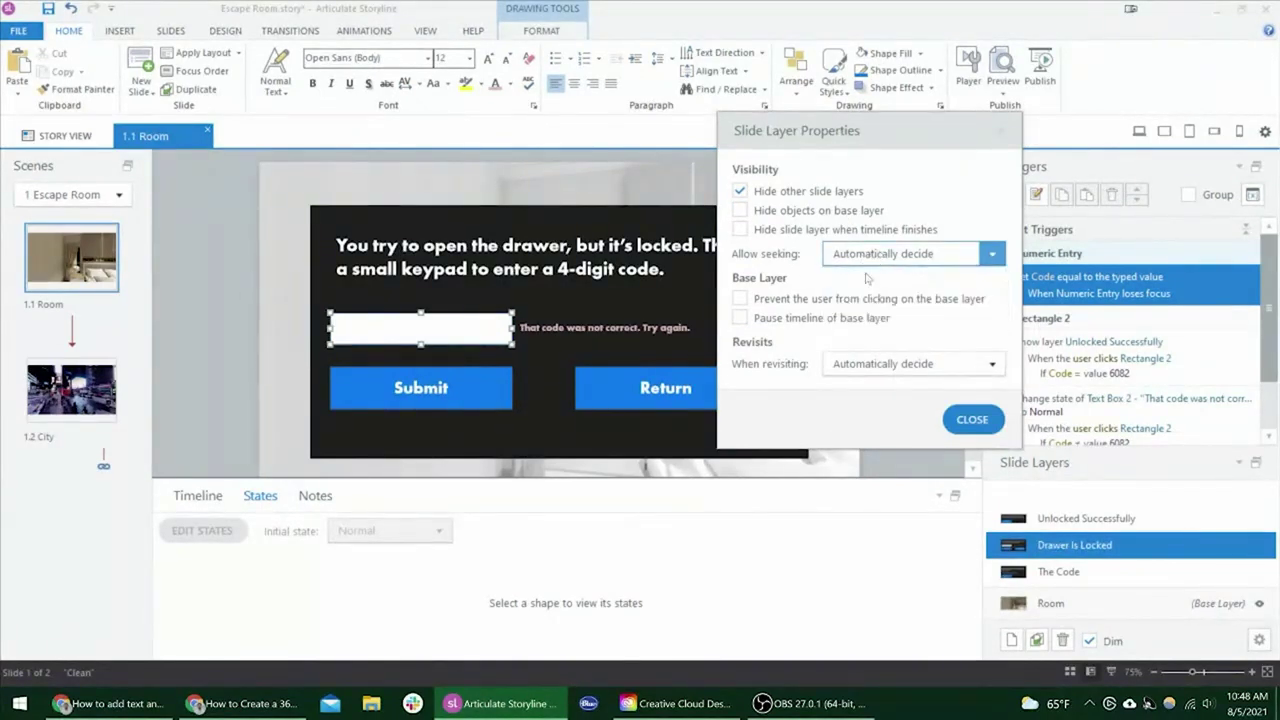
{"action": "left_click", "coordinate": [884, 364]}
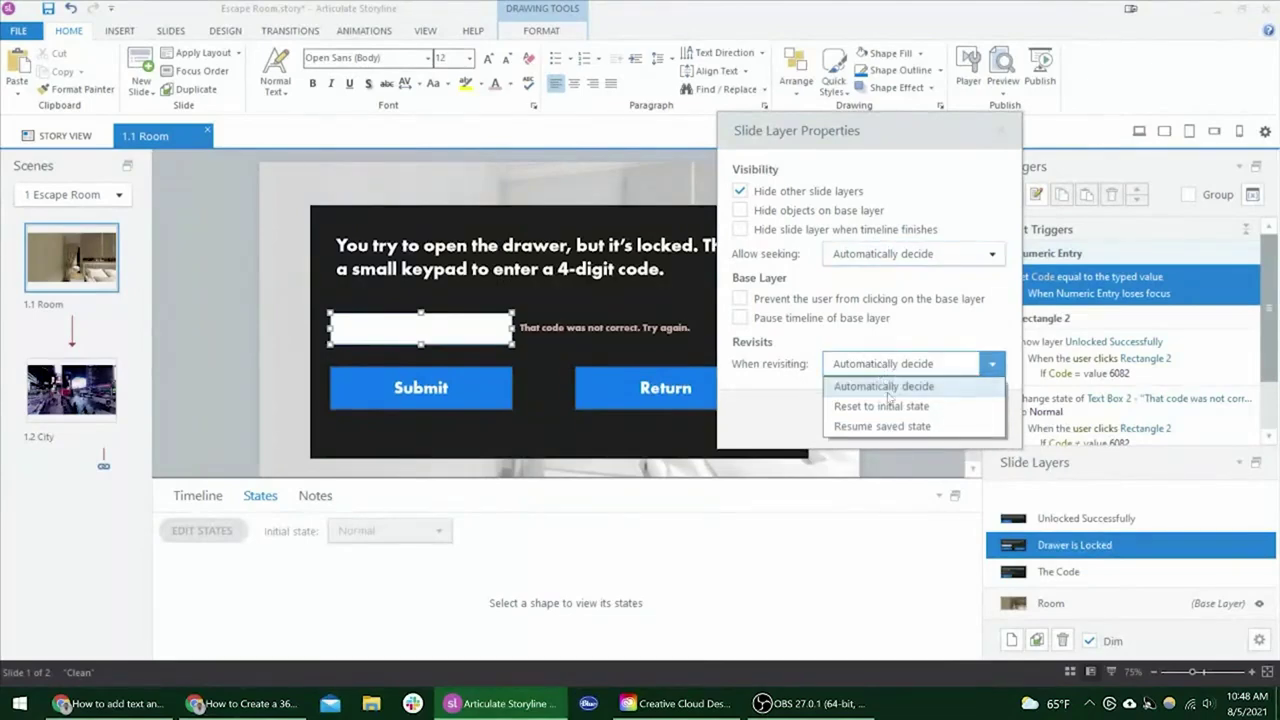
{"action": "left_click", "coordinate": [882, 406]}
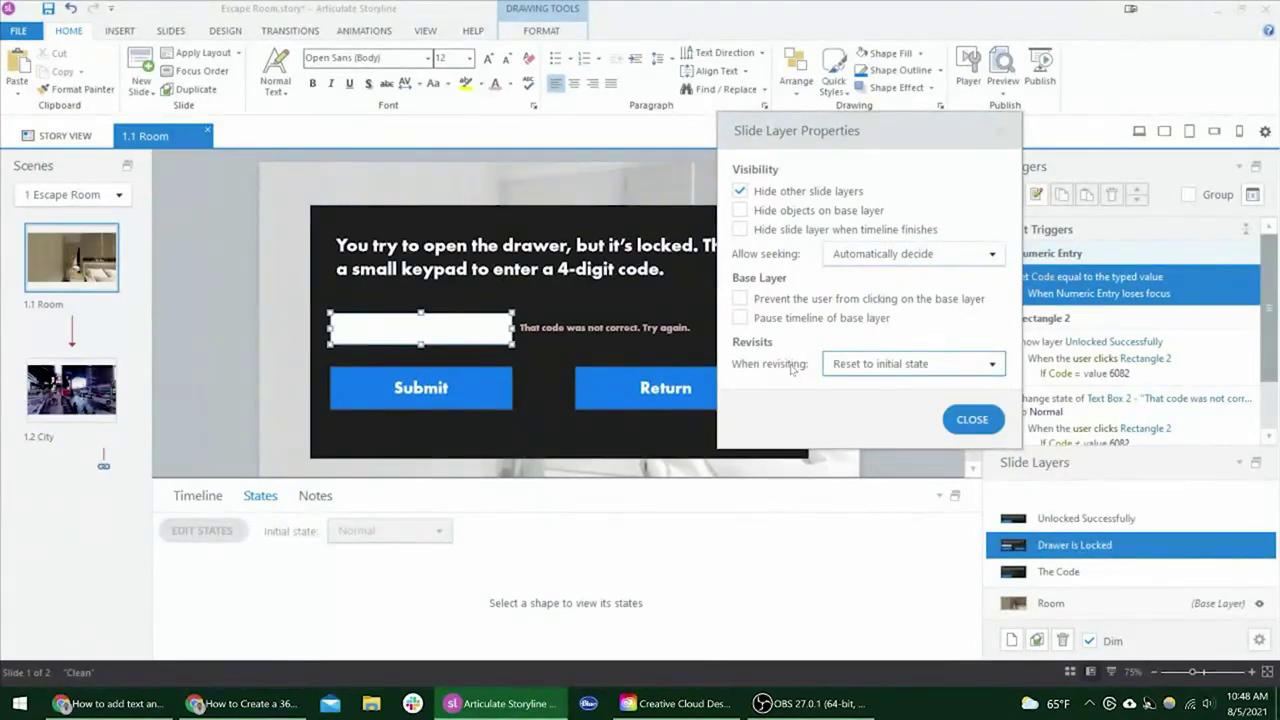
{"action": "left_click", "coordinate": [990, 424]}
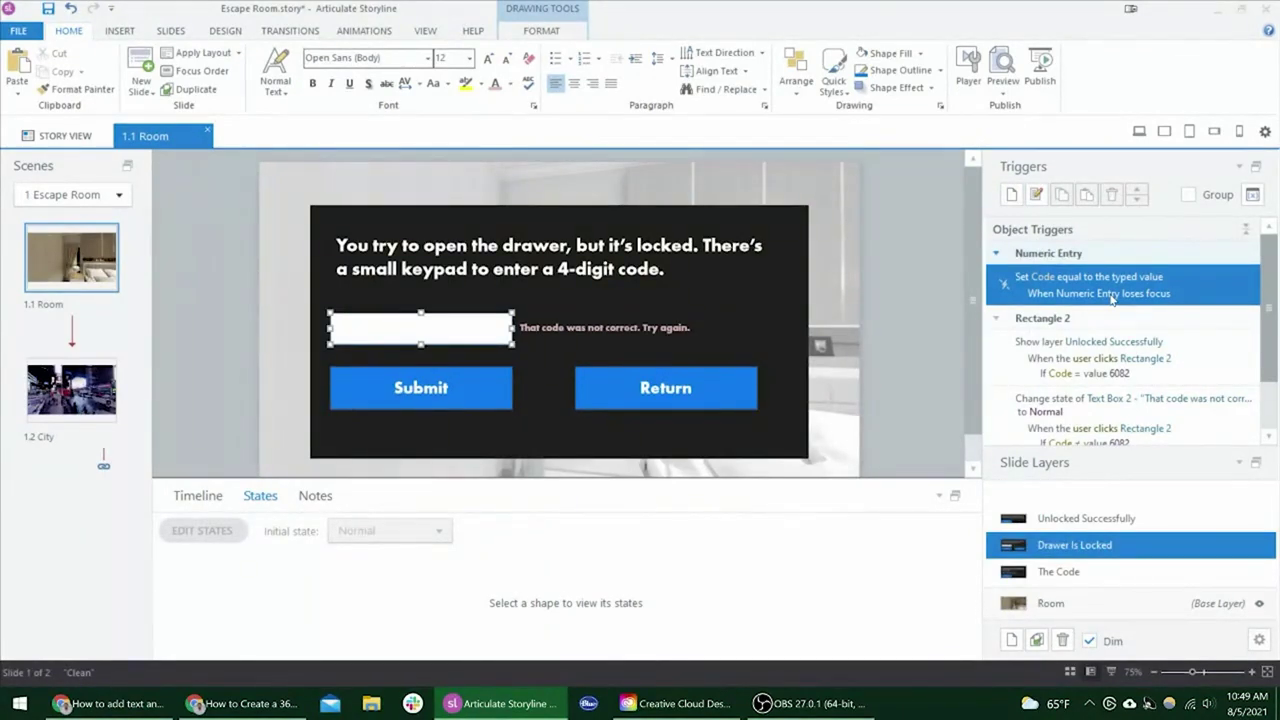
- Add a trigger on the Drawer Is Locked layer that sets the Code variable to value 0
{"action": "left_click", "coordinate": [1011, 194]}
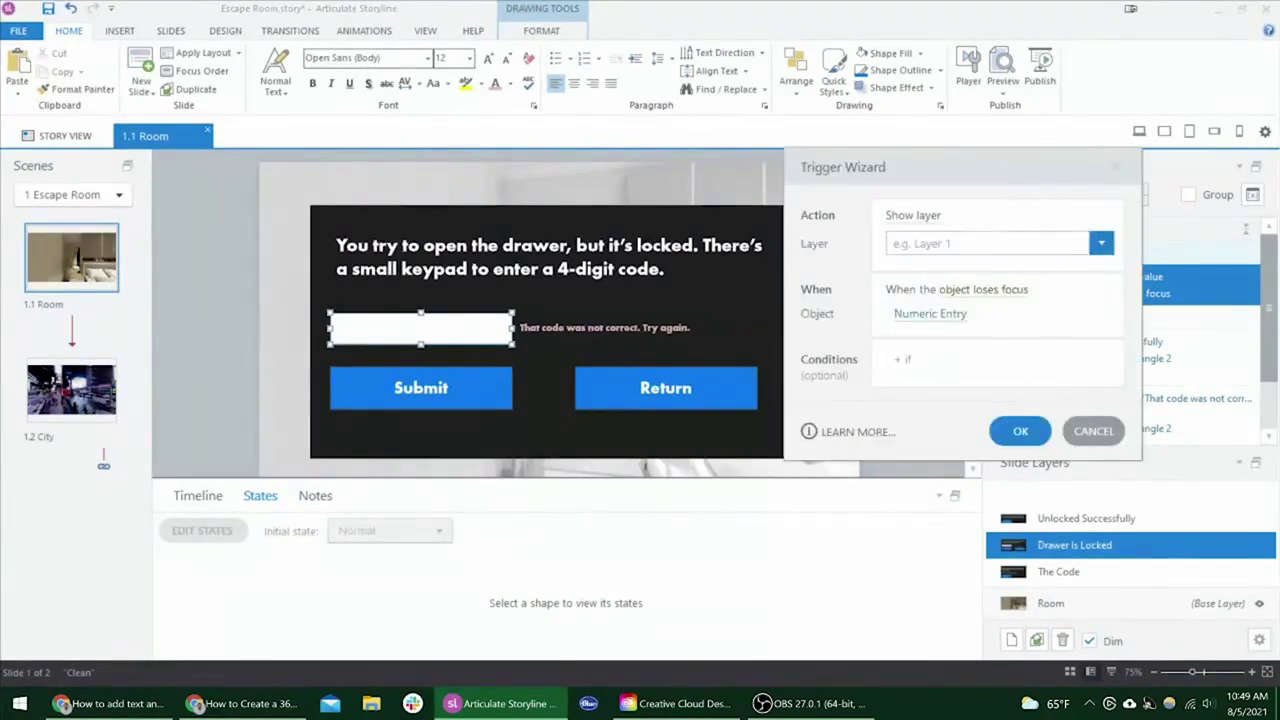
{"action": "left_click", "coordinate": [932, 218]}
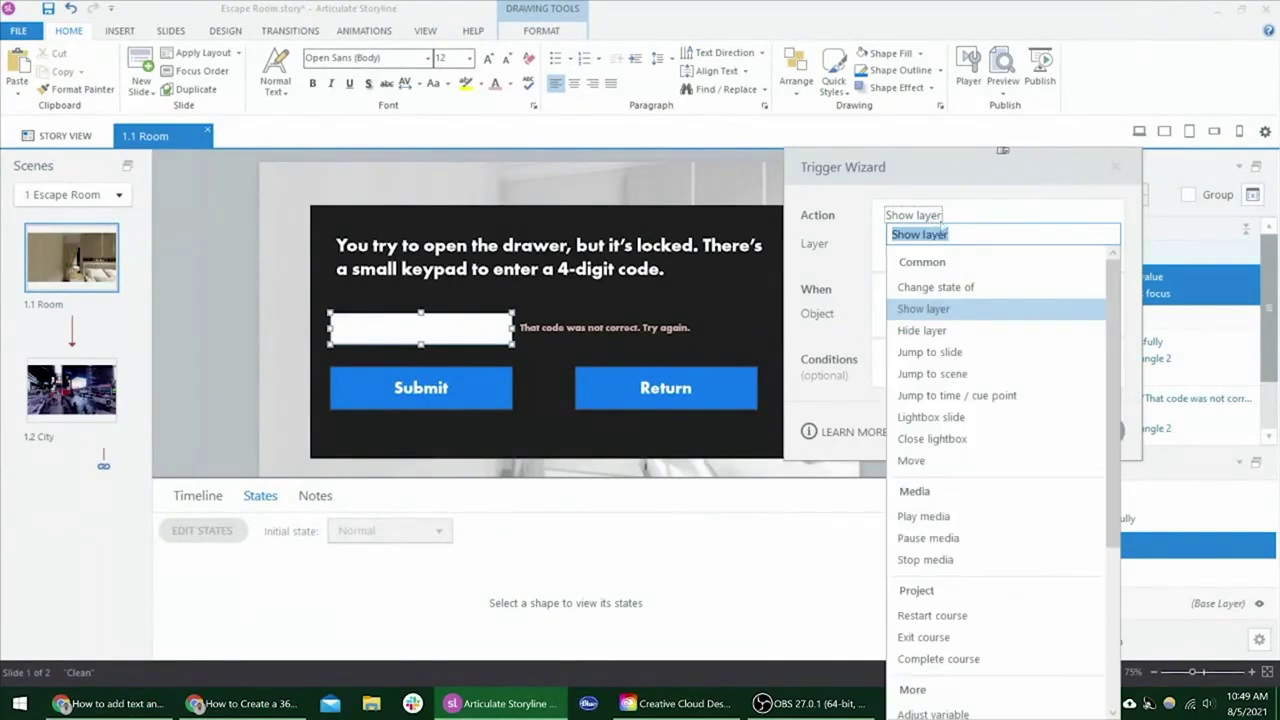
{"action": "scroll", "coordinate": [944, 577], "scroll_direction": "down", "scroll_amount": 2}
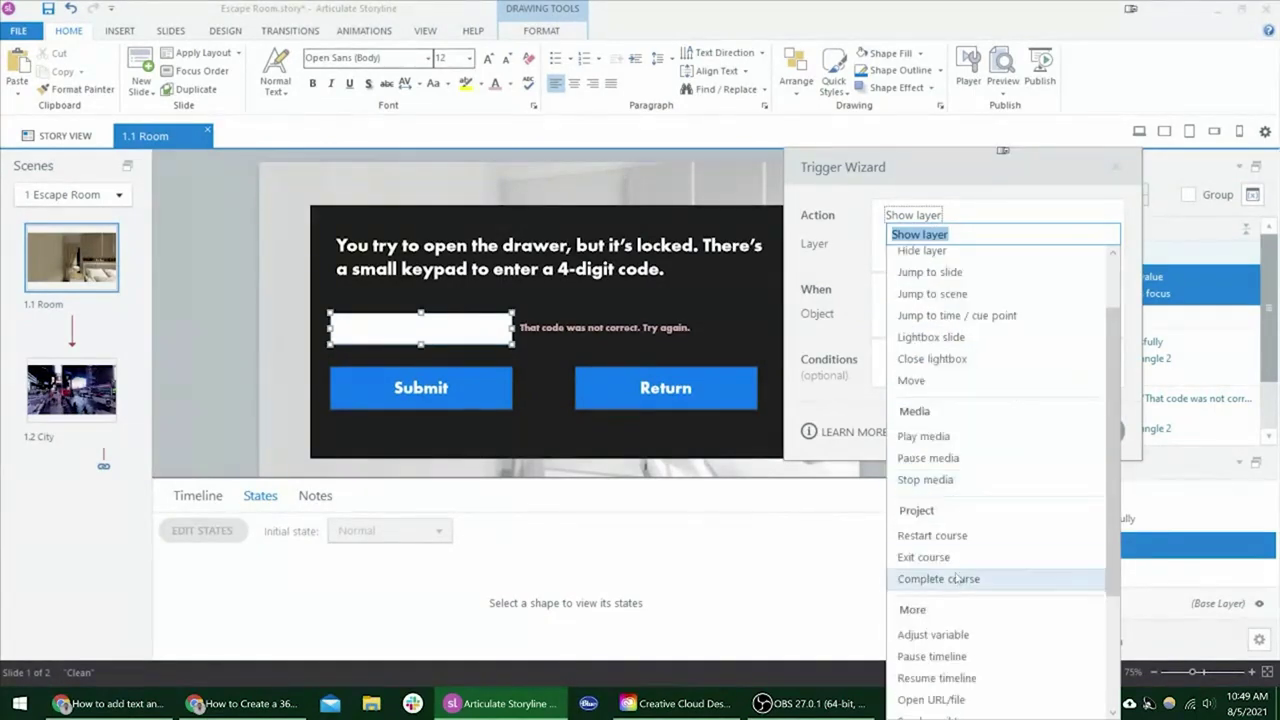
{"action": "left_click", "coordinate": [943, 634]}
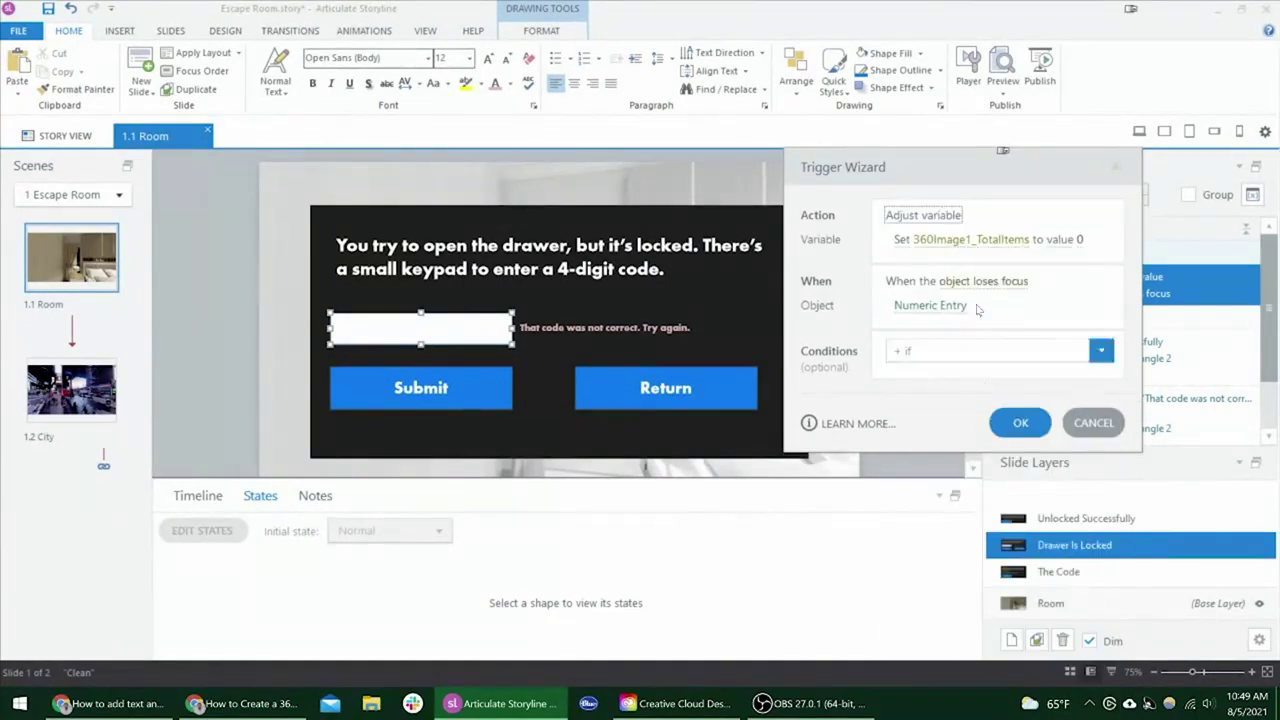
{"action": "left_click", "coordinate": [930, 242]}
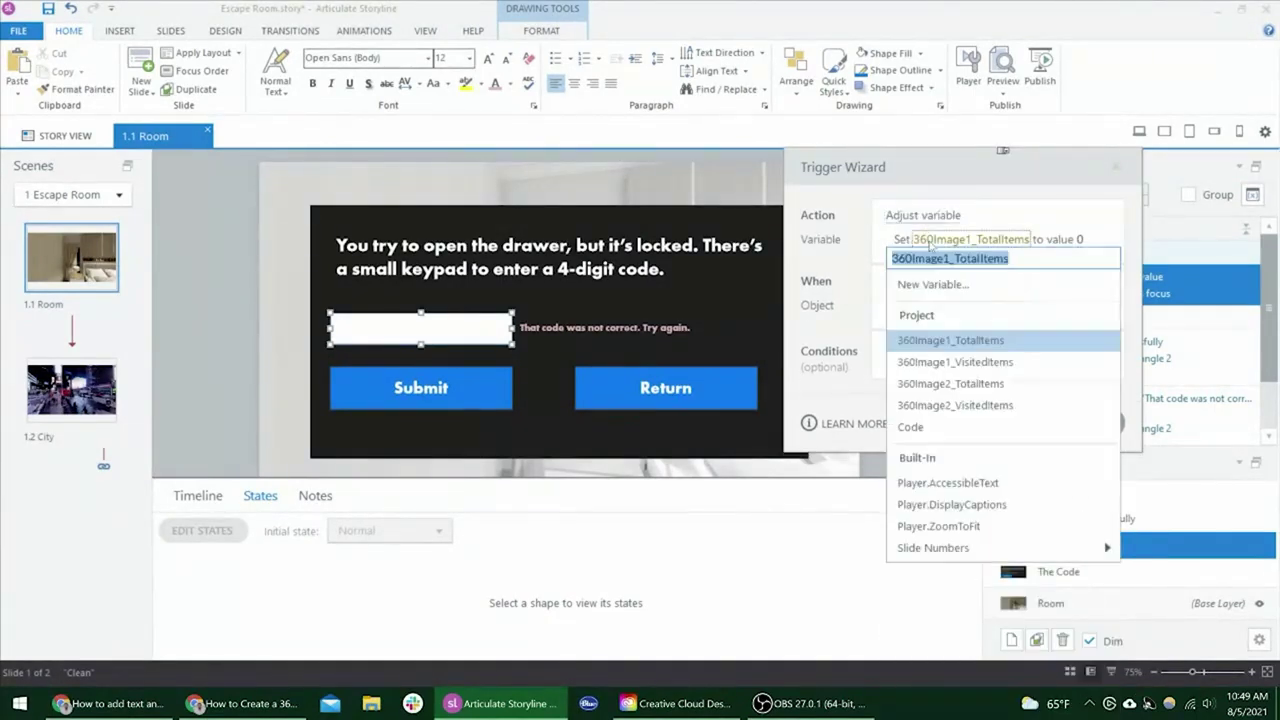
{"action": "left_click", "coordinate": [945, 428]}
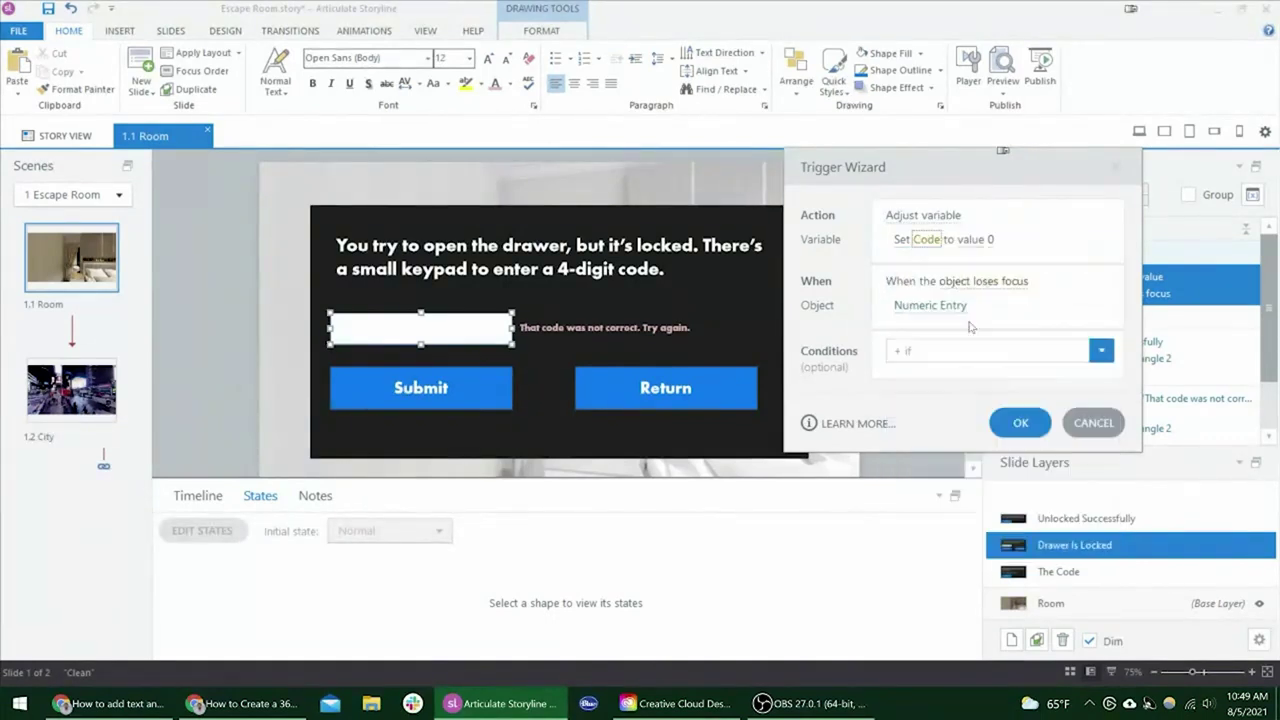
{"action": "left_click", "coordinate": [989, 241]}
{"action": "key", "text": "Return"}
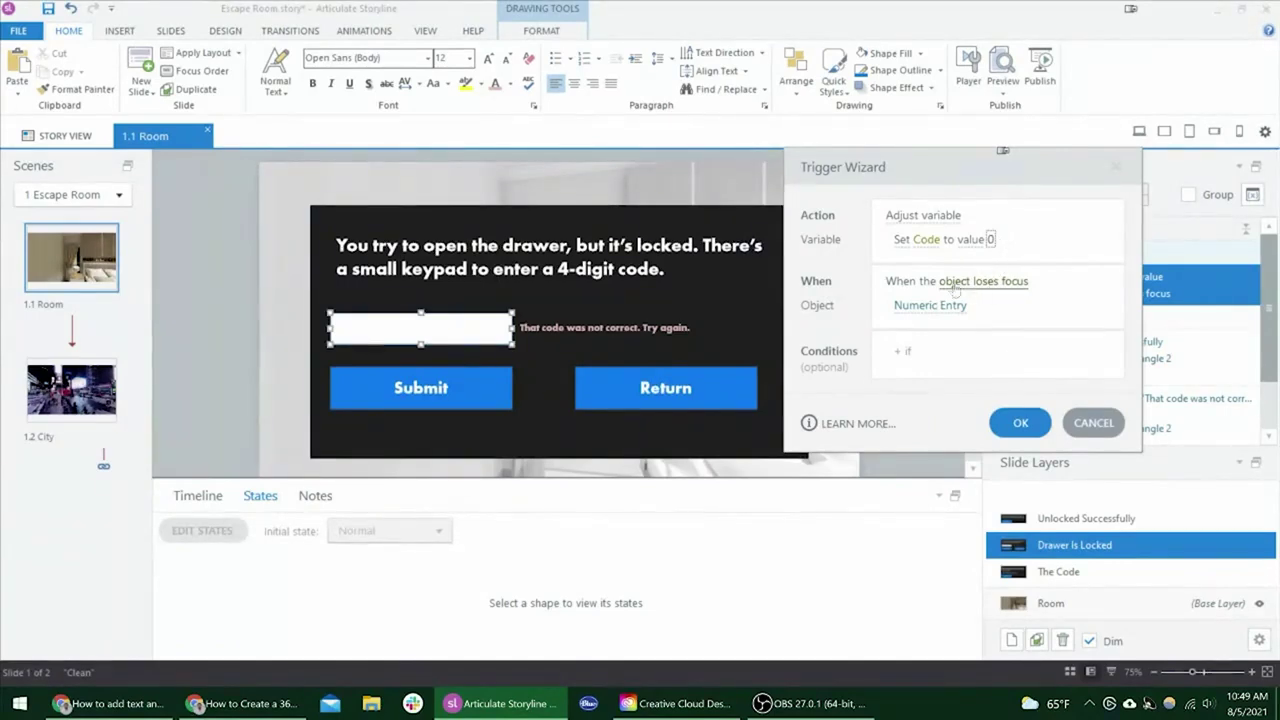
- Make the new variable trigger run when the user clicks Rectangle 3, the Return button, and save the trigger
{"action": "left_click", "coordinate": [988, 287]}
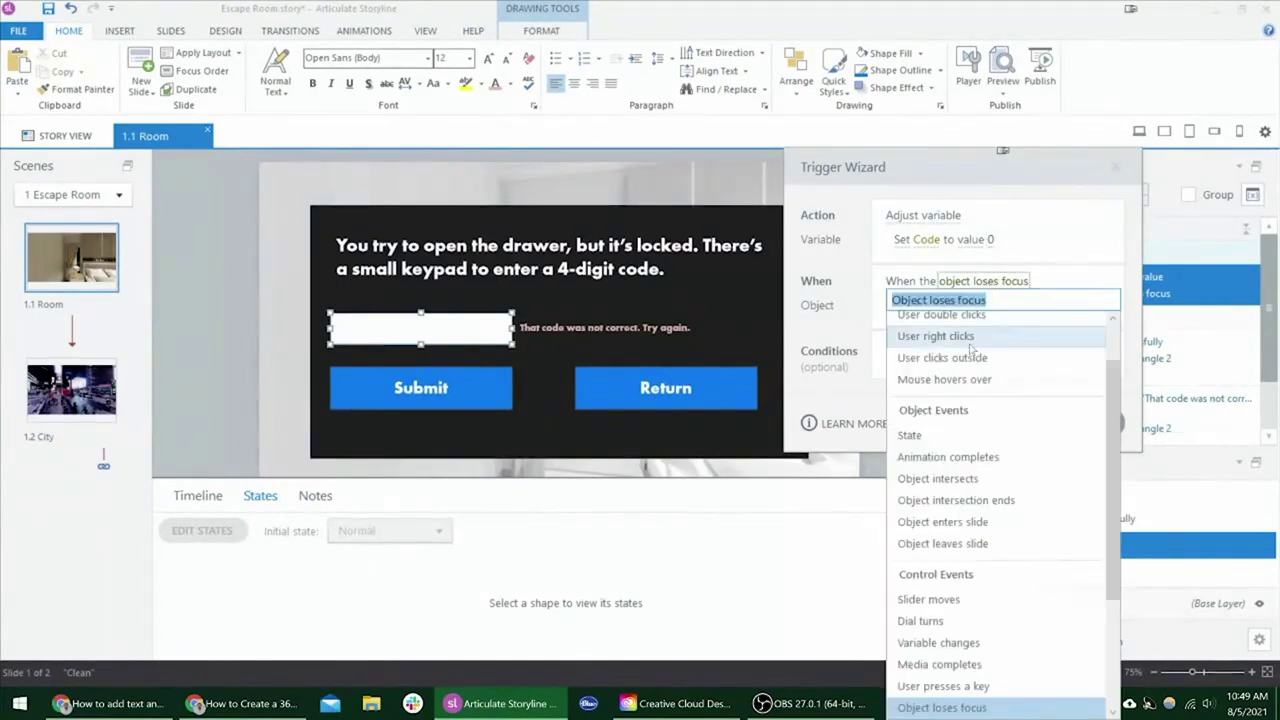
{"action": "scroll", "coordinate": [945, 360], "scroll_direction": "up", "scroll_amount": 2}
{"action": "left_click", "coordinate": [945, 348]}
{"action": "left_click", "coordinate": [944, 318]}
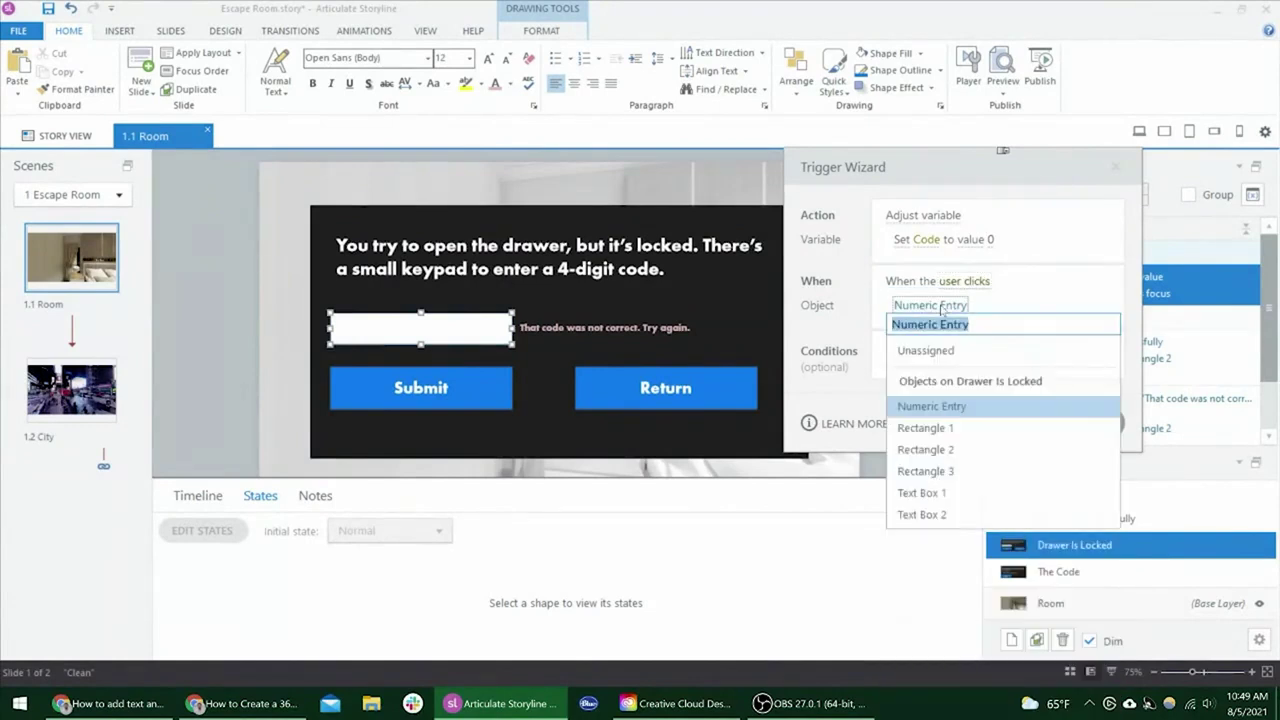
{"action": "left_click", "coordinate": [953, 472]}
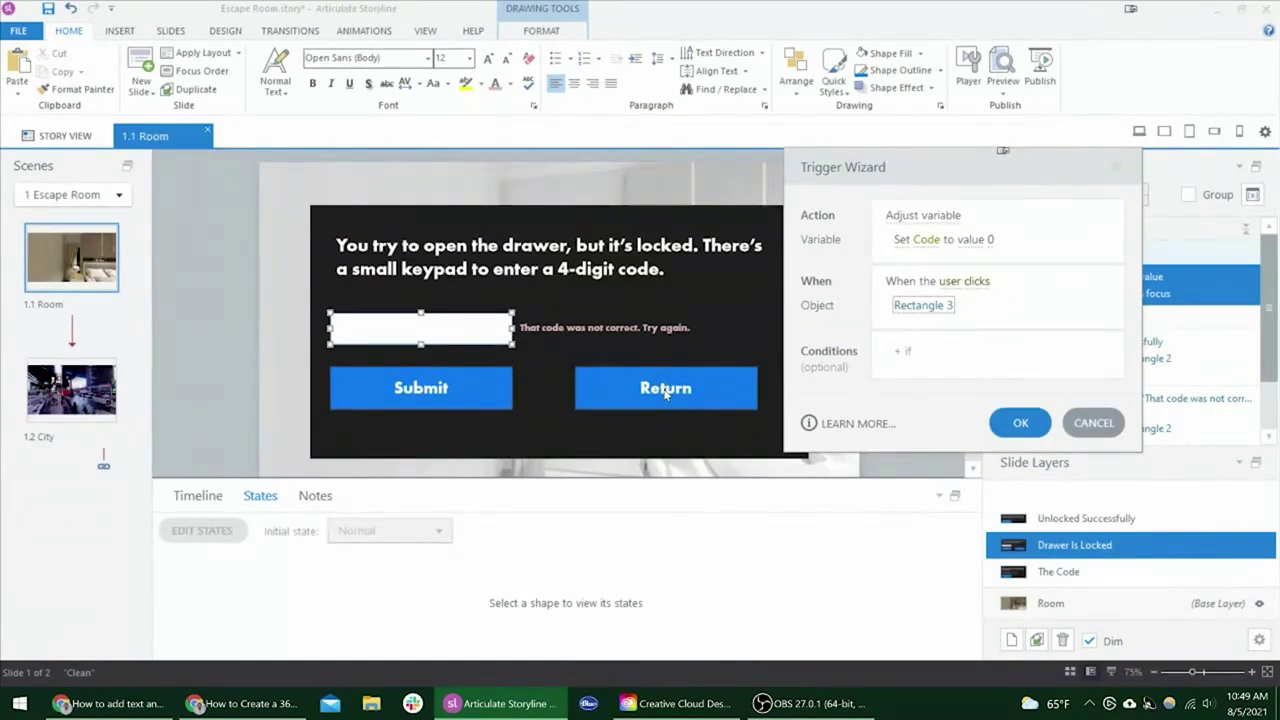
{"action": "left_click", "coordinate": [1003, 415]}
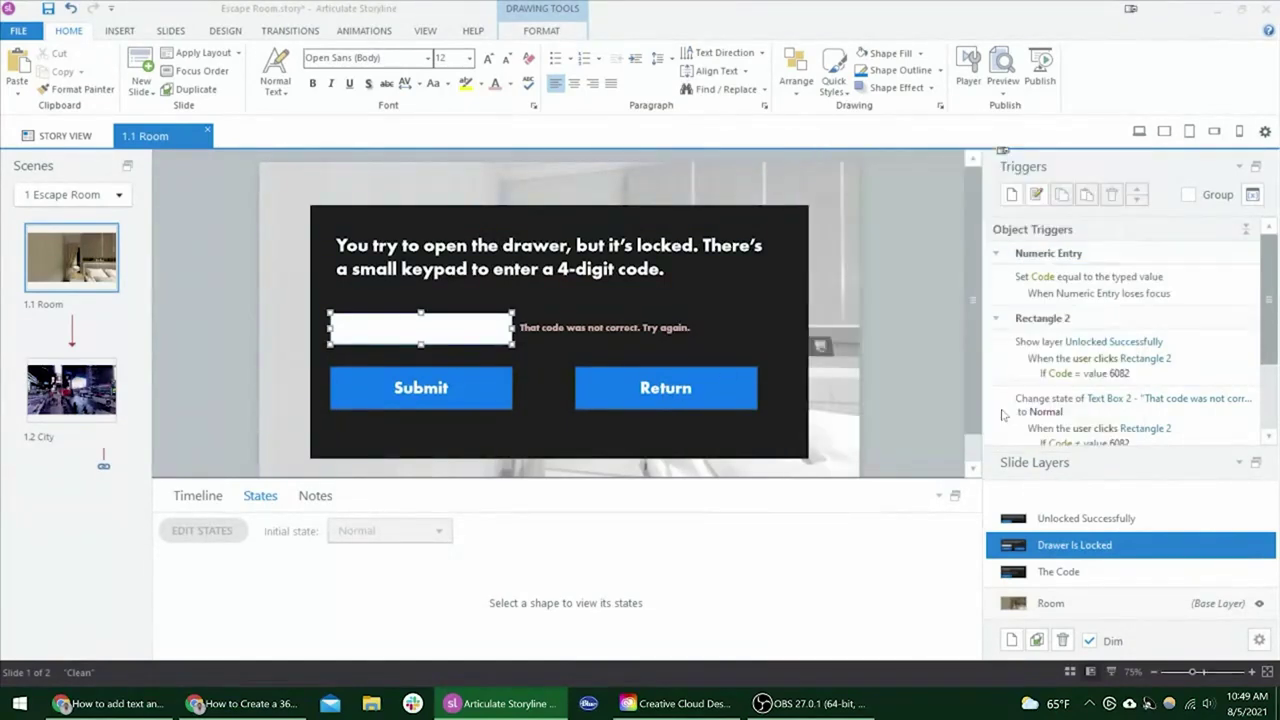
- Add a new slide layer to the Room slide and name it TV Turns On
{"action": "left_click", "coordinate": [1052, 603]}
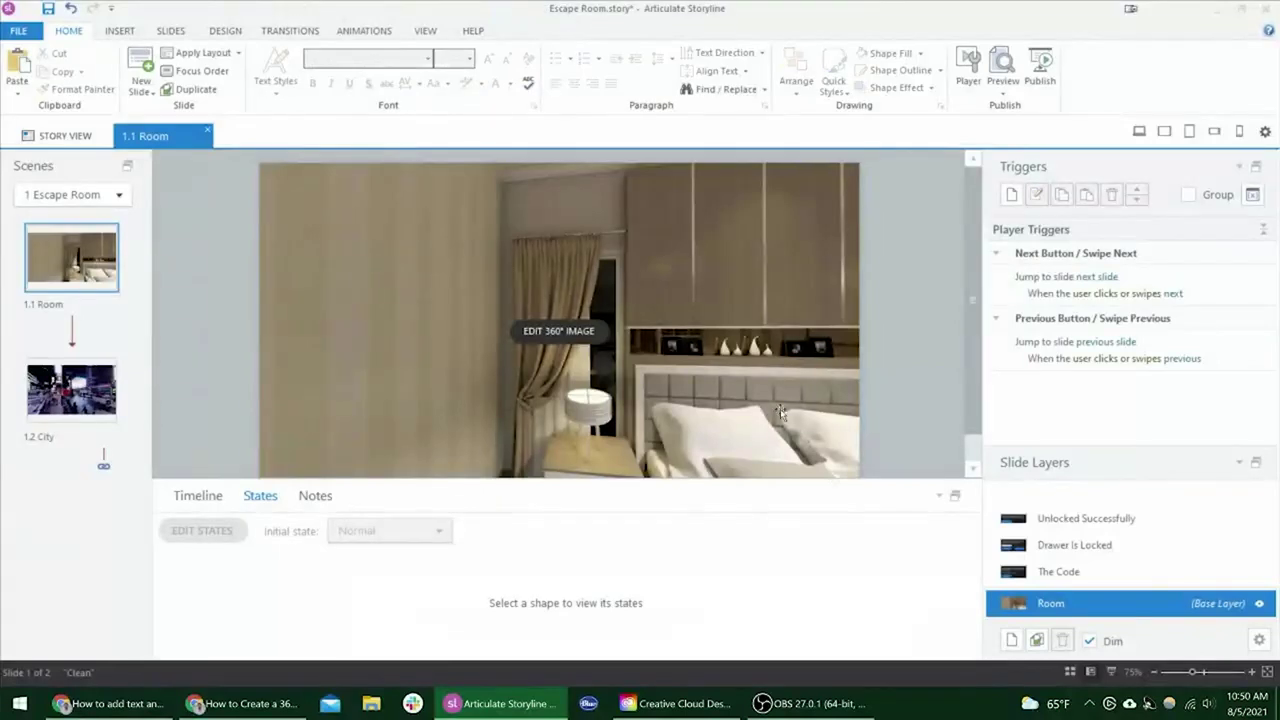
{"action": "scroll", "coordinate": [547, 480], "scroll_direction": "down", "scroll_amount": 1}
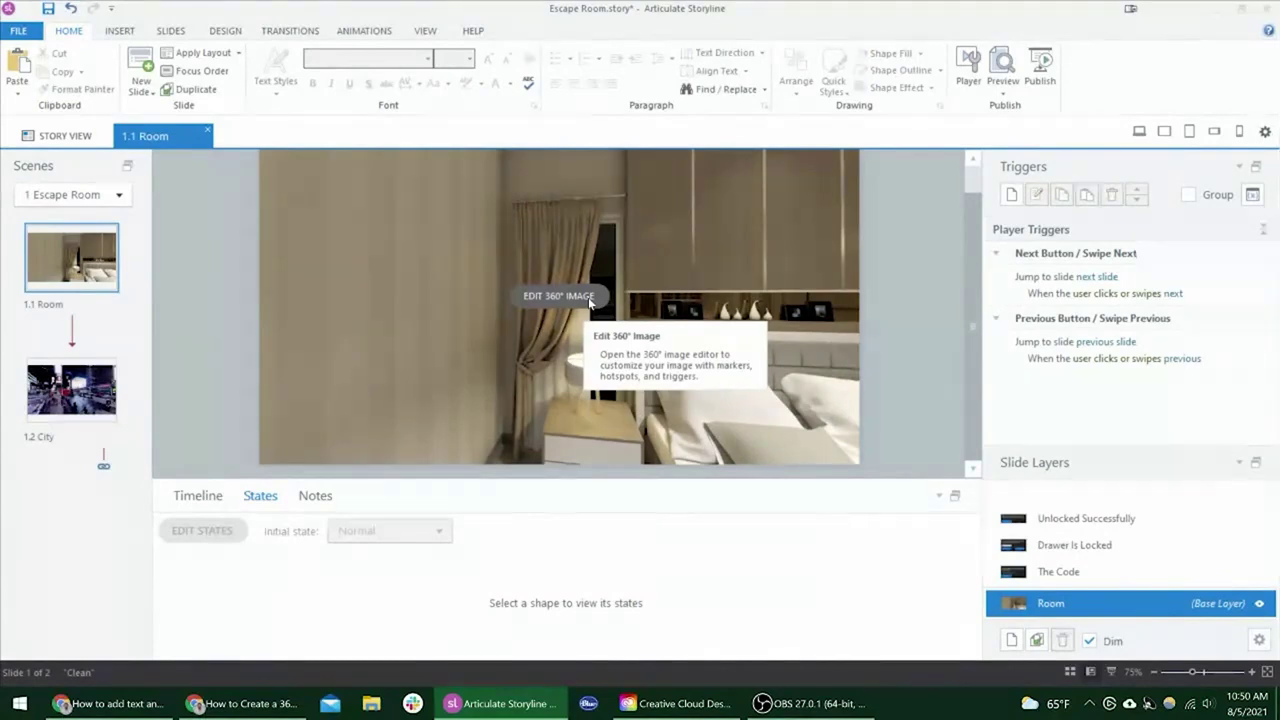
{"action": "left_click", "coordinate": [1092, 519]}
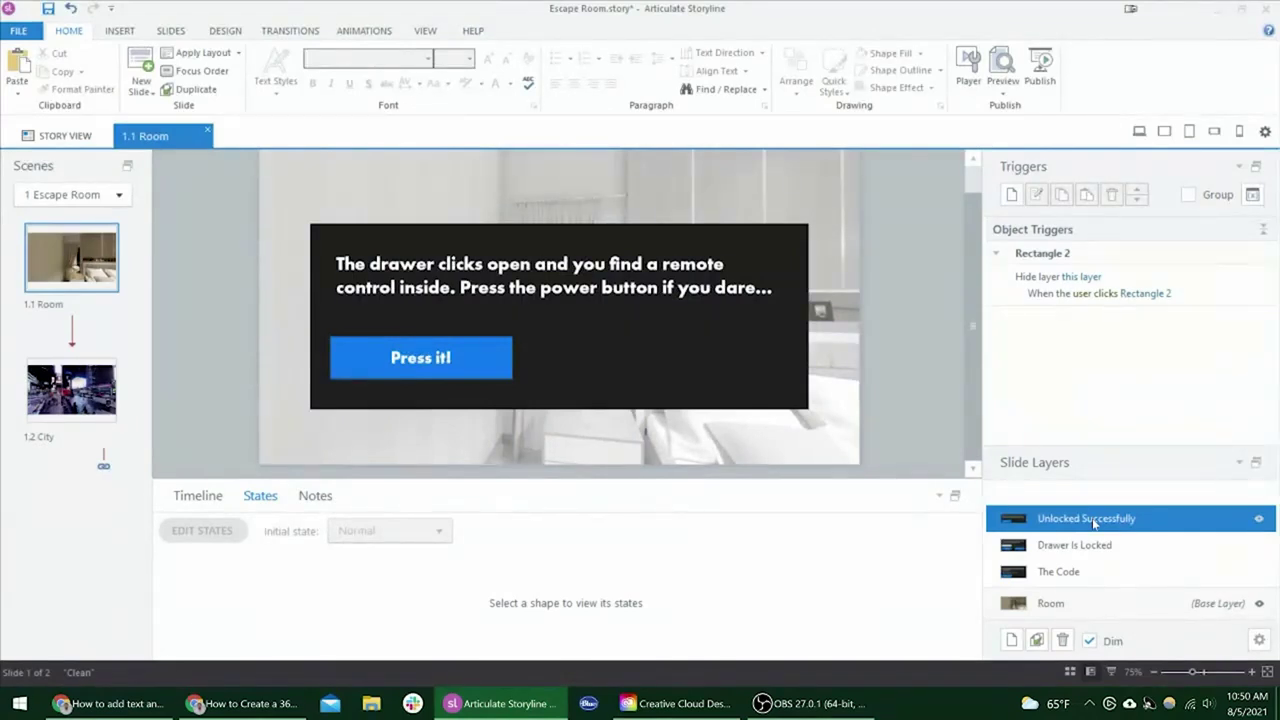
{"action": "left_click", "coordinate": [440, 360]}
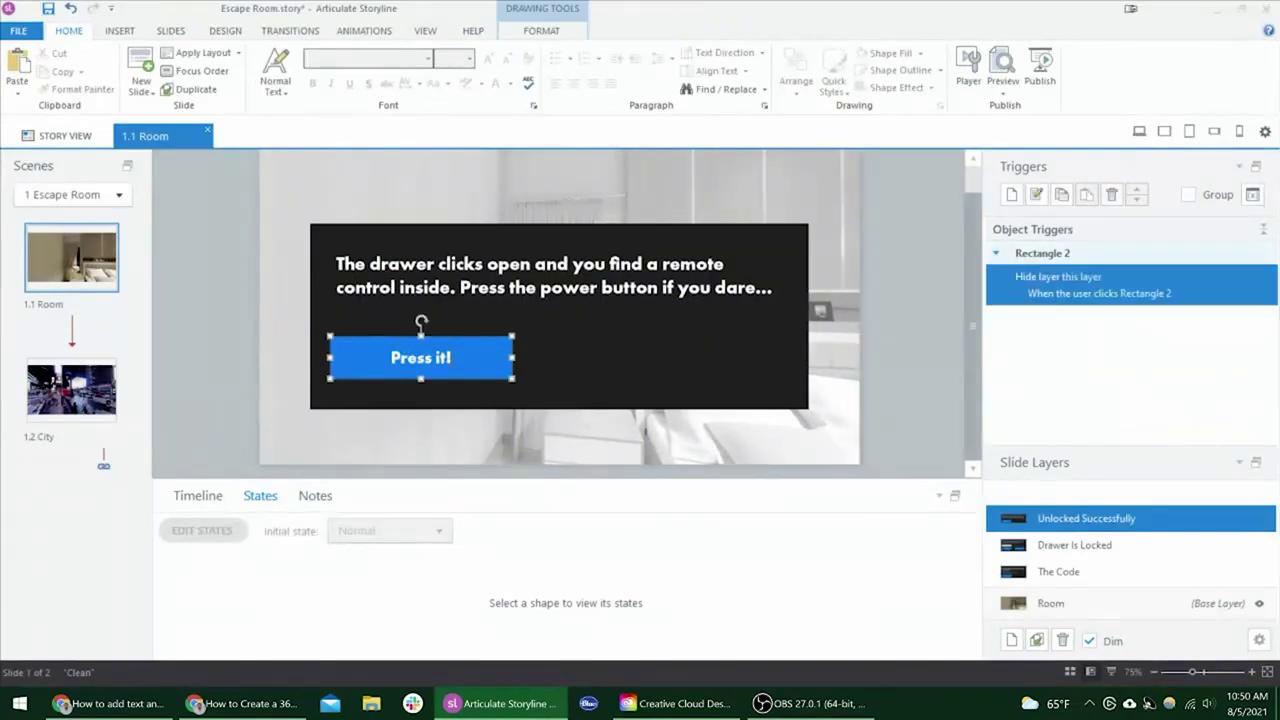
{"action": "left_click", "coordinate": [1011, 640]}
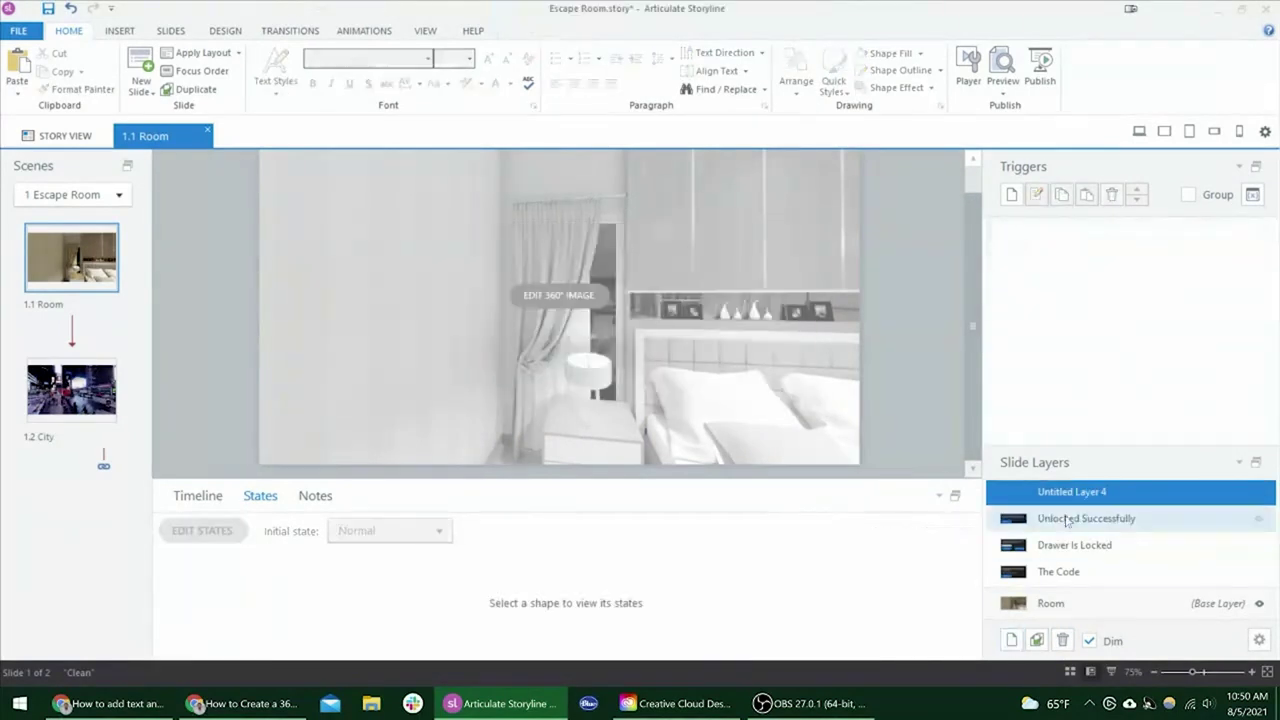
{"action": "double_click", "coordinate": [1084, 492]}
{"action": "type", "text": "TV "}
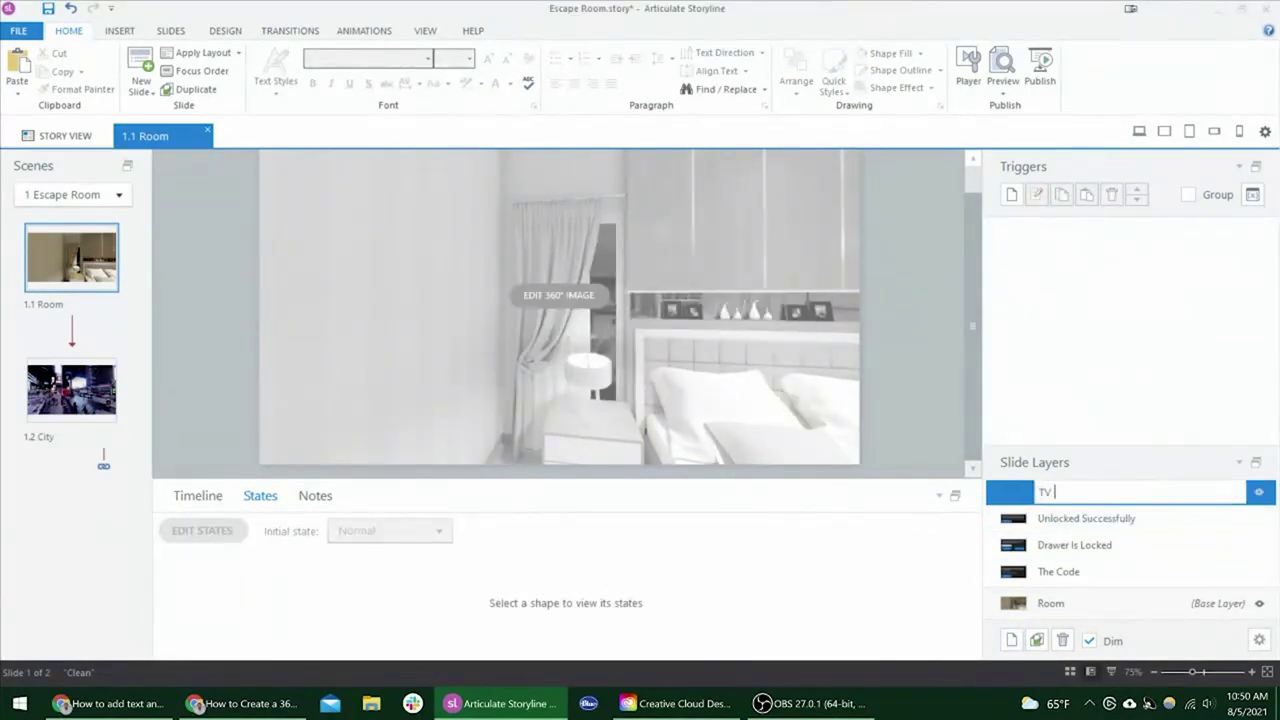
{"action": "type", "text": "Turns On"}
{"action": "key", "text": "Return"}
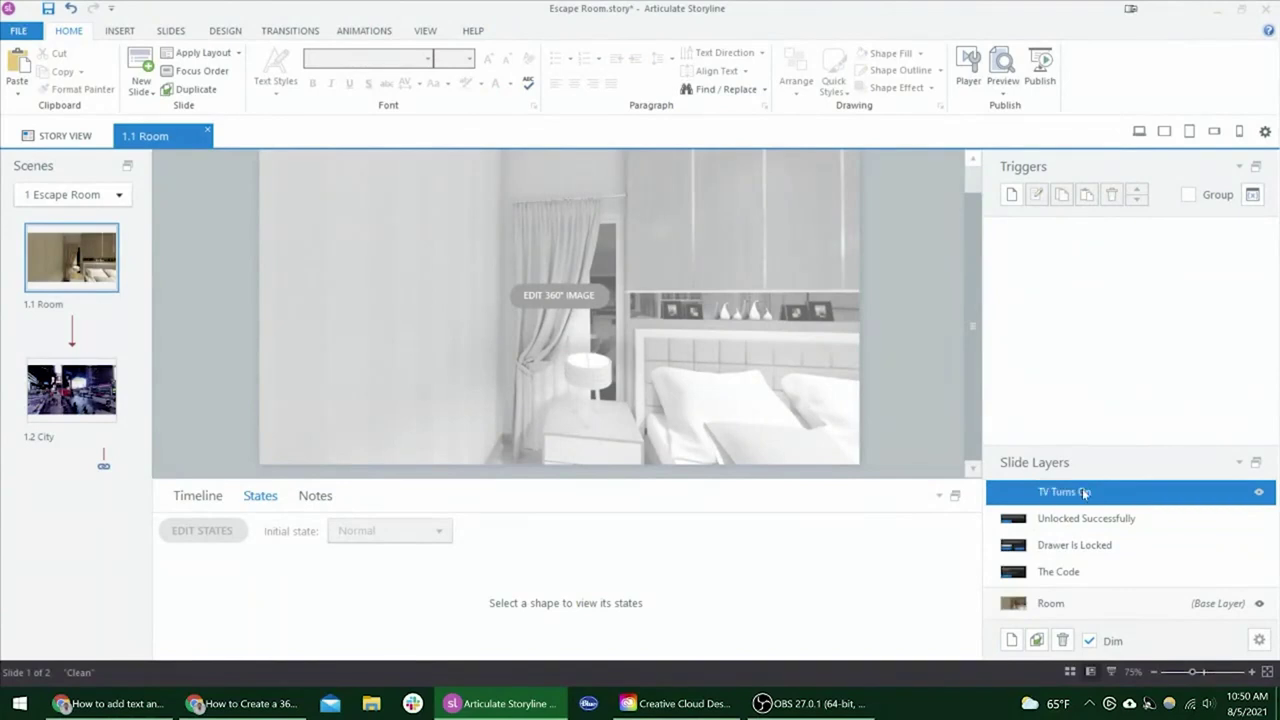
- Copy the dark panel, text box and Return button from The Code layer into the TV Turns On layer
{"action": "left_click", "coordinate": [1068, 520]}
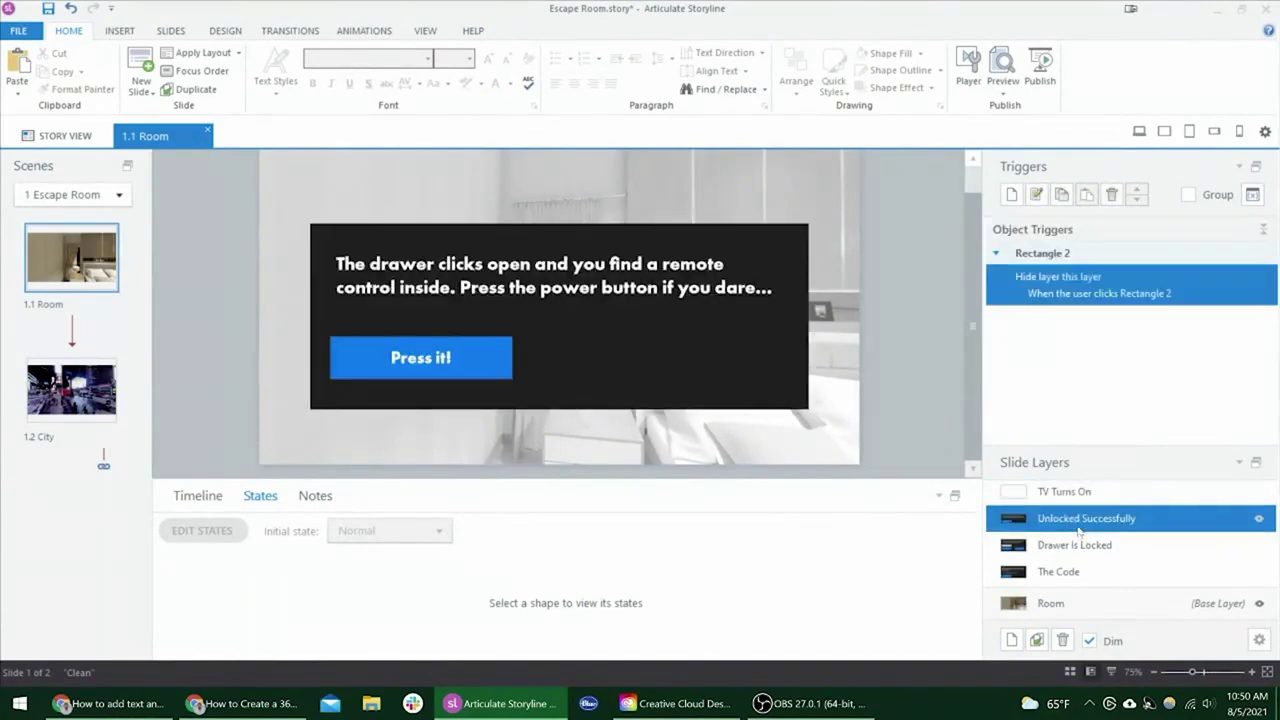
{"action": "left_click", "coordinate": [1078, 545]}
{"action": "left_click", "coordinate": [1079, 572]}
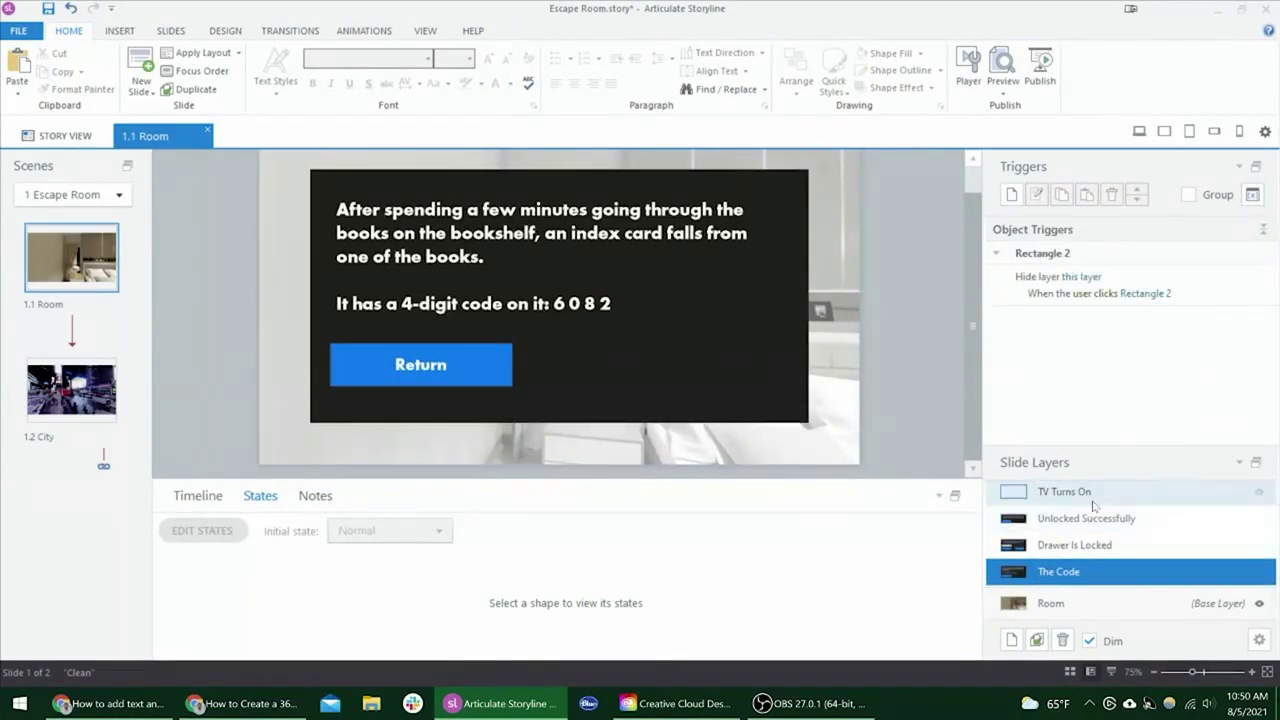
{"action": "left_click", "coordinate": [541, 210]}
{"action": "left_click", "coordinate": [1045, 494]}
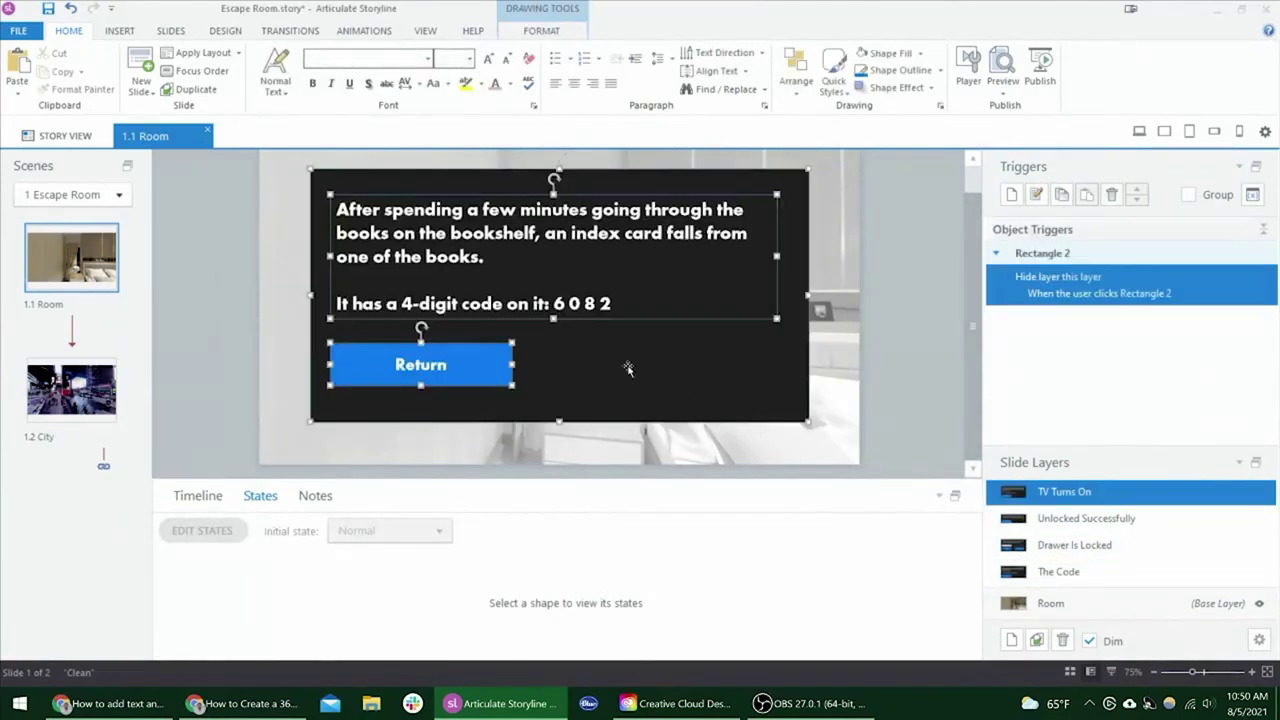
- Replace the TV Turns On layer's message with "The TV turns on and emits an inviting glow..."
{"action": "left_click", "coordinate": [541, 232]}
{"action": "type", "text": "The"}
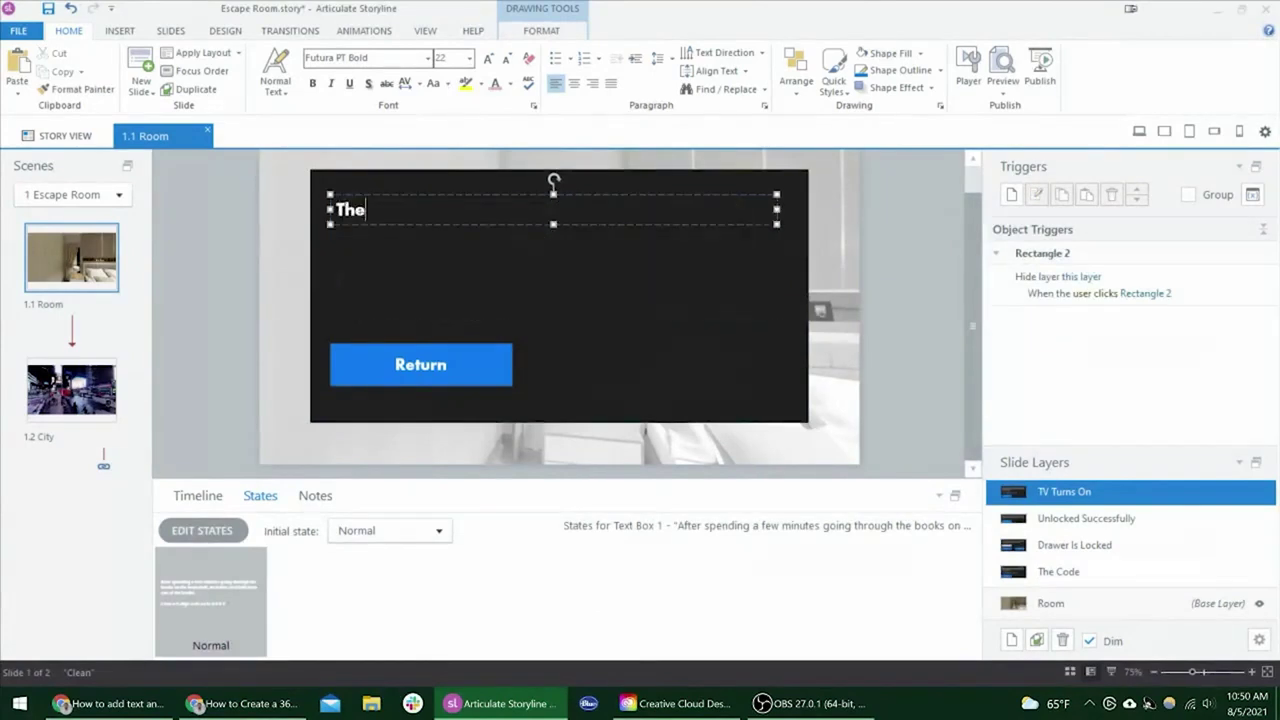
{"action": "type", "text": " TV turns on and"}
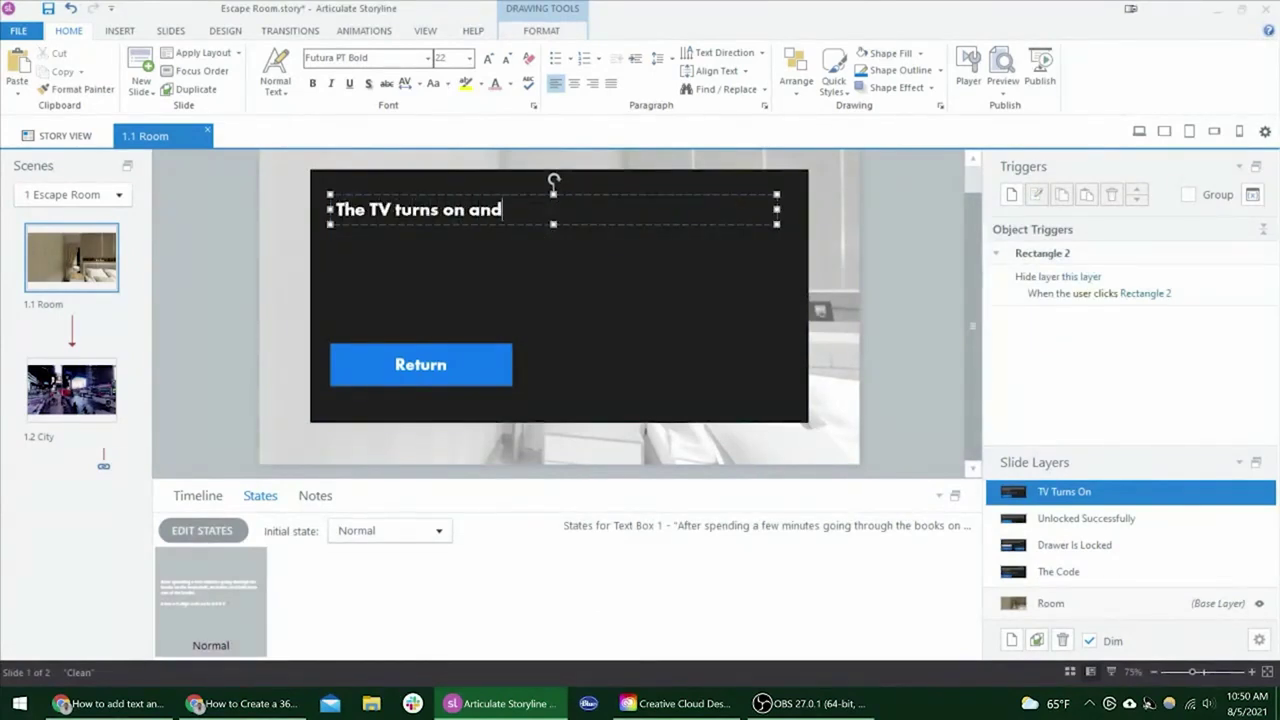
{"action": "type", "text": " emits an inviting glow"}
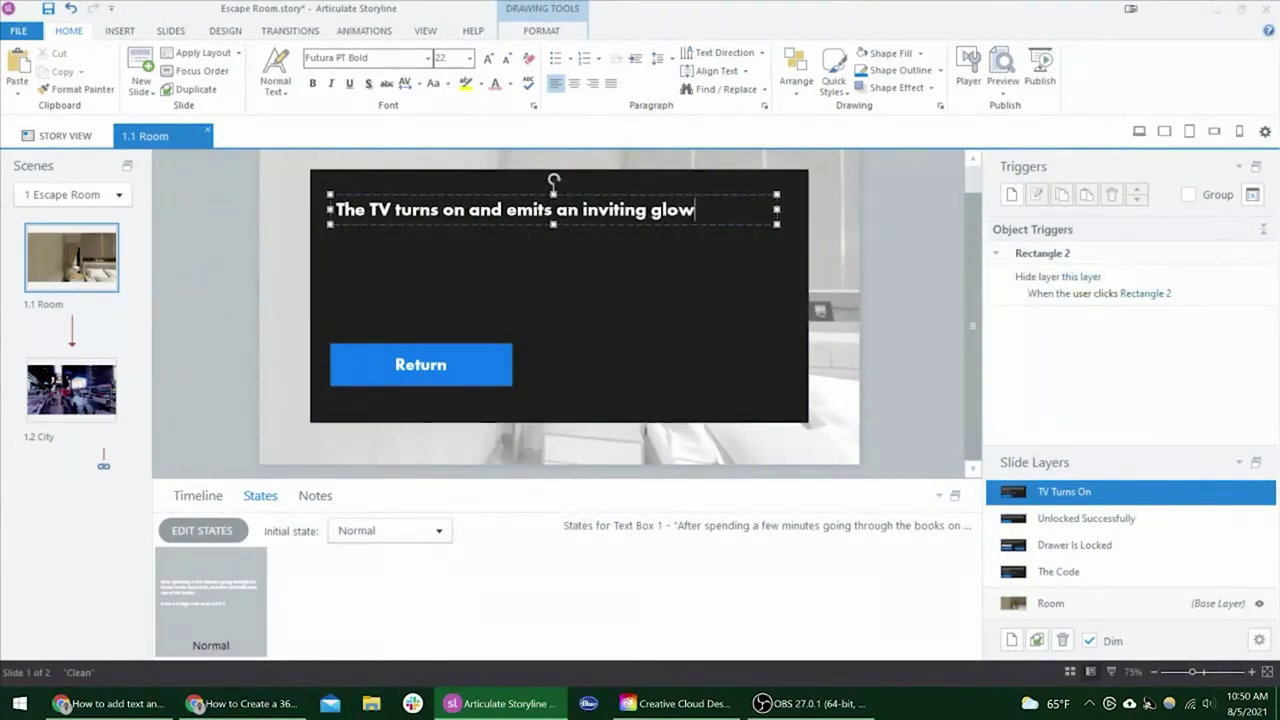
{"action": "type", "text": "..."}
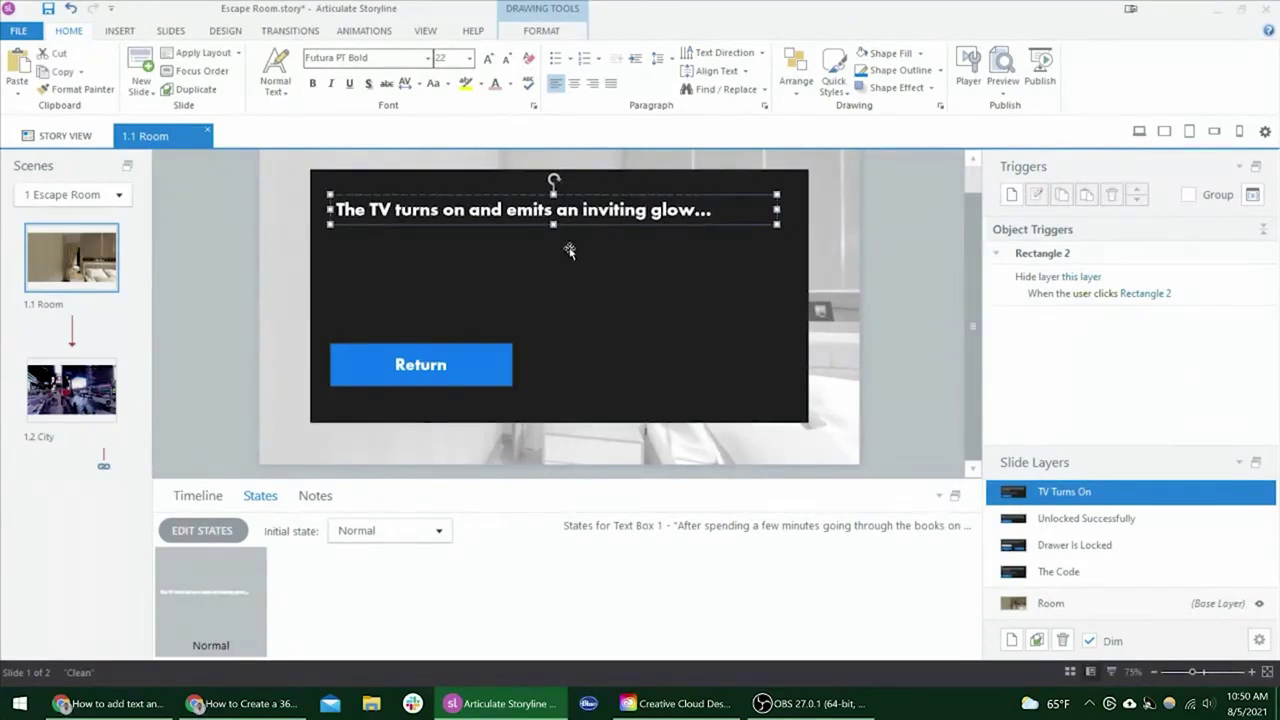
- Move the TV message and Return button closer together and shrink the dark panel to fit around them
{"action": "left_click_drag", "start_coordinate": [587, 224], "coordinate": [587, 262]}
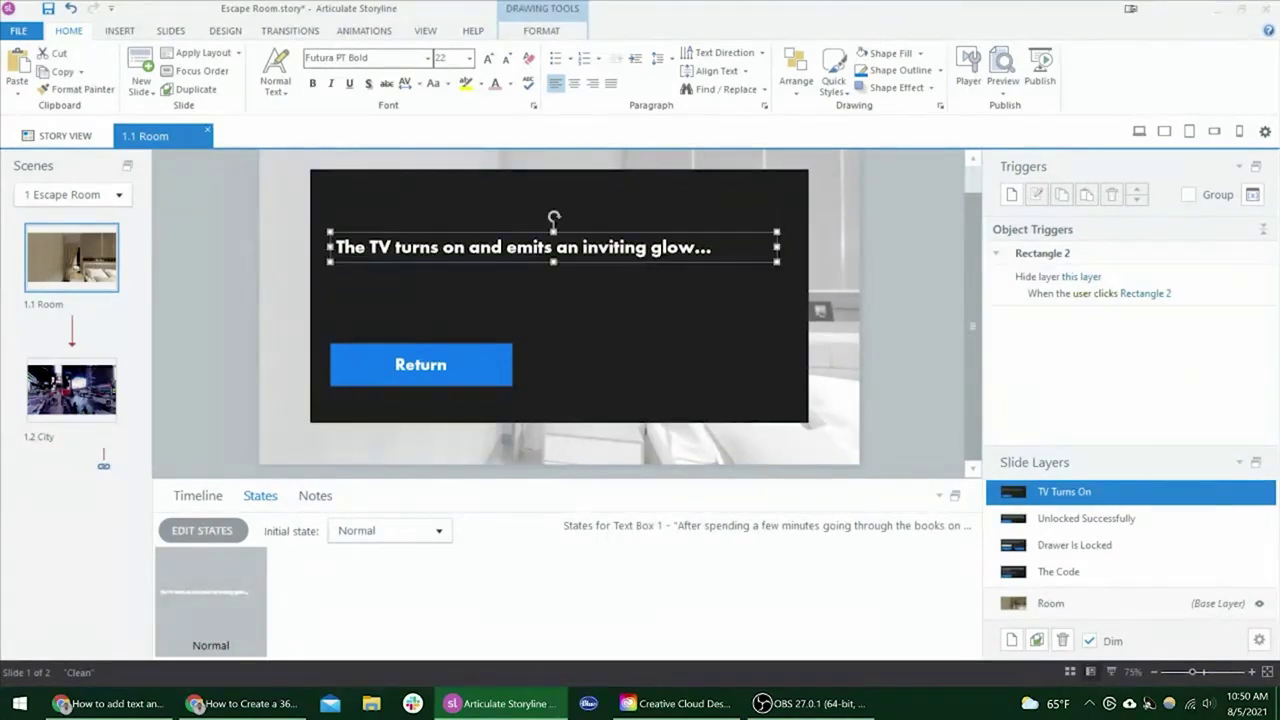
{"action": "left_click", "coordinate": [467, 346]}
{"action": "left_click_drag", "start_coordinate": [467, 346], "coordinate": [467, 283]}
{"action": "left_click", "coordinate": [491, 353]}
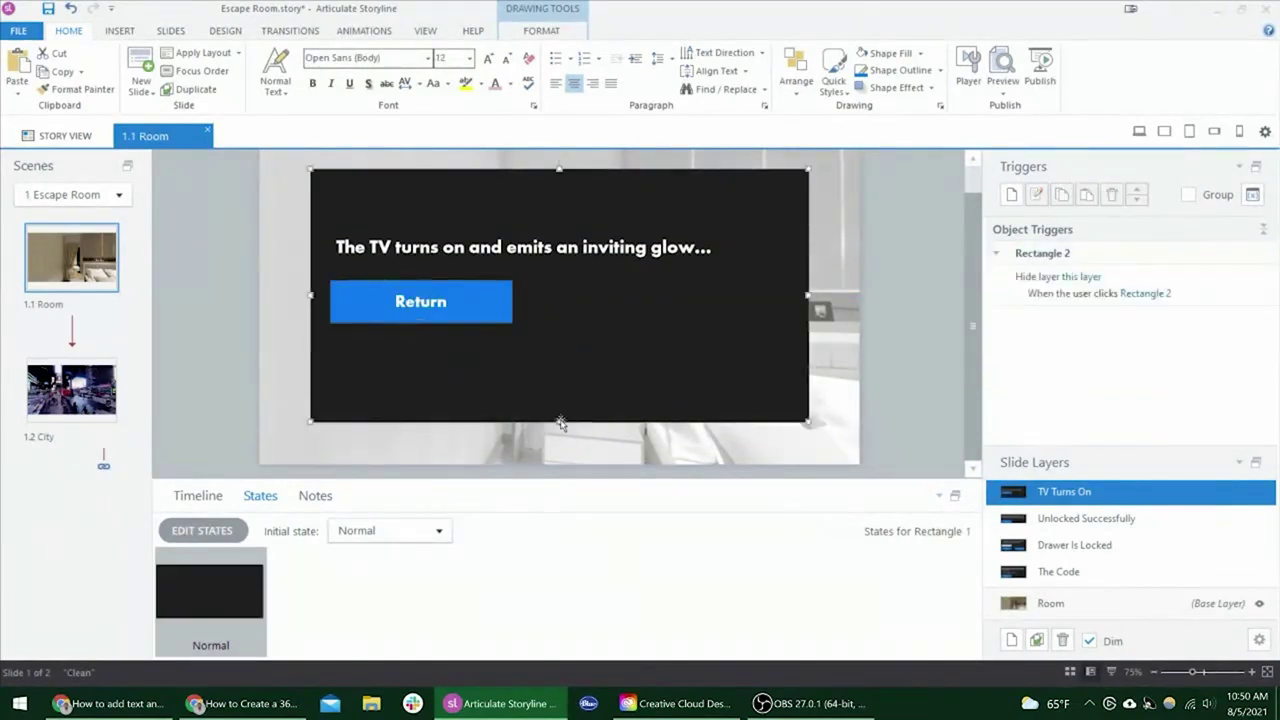
{"action": "left_click_drag", "start_coordinate": [559, 421], "coordinate": [557, 347]}
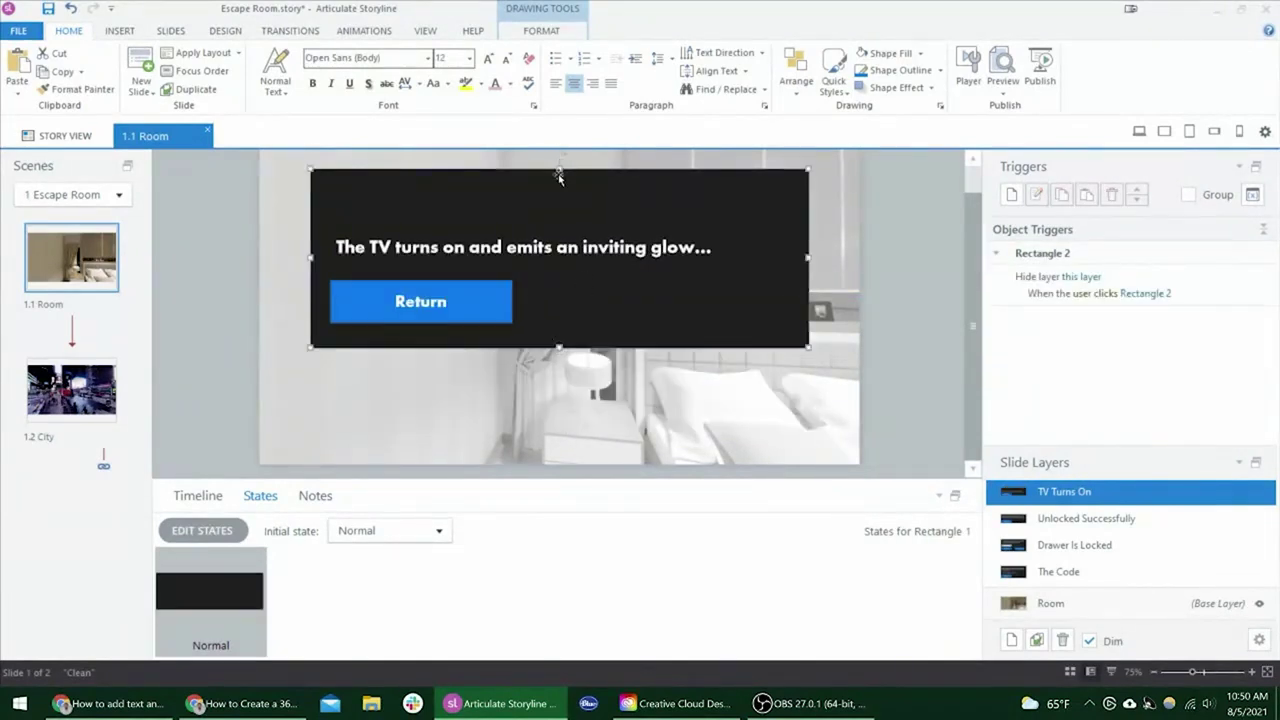
{"action": "left_click_drag", "start_coordinate": [559, 175], "coordinate": [575, 227]}
{"action": "left_click", "coordinate": [551, 247]}
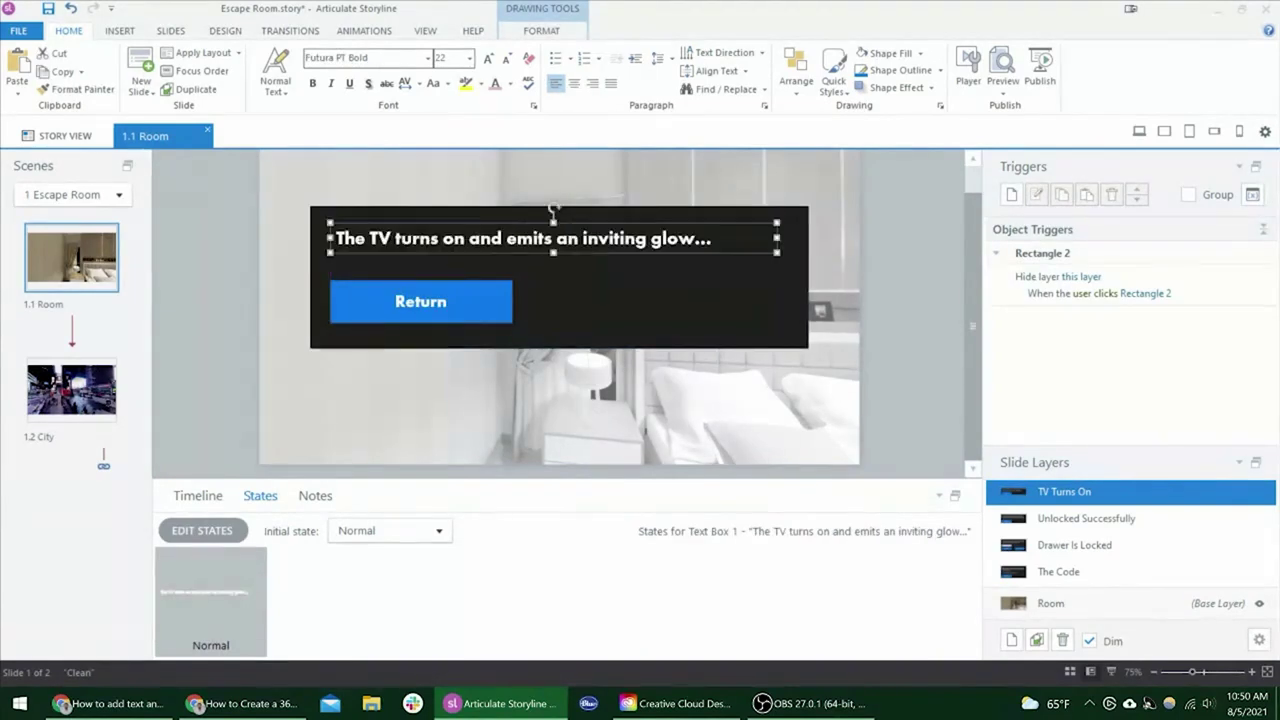
{"action": "key", "text": "ctrl+a"}
{"action": "left_click_drag", "start_coordinate": [612, 345], "coordinate": [652, 338]}
{"action": "scroll", "coordinate": [652, 338], "scroll_direction": "down", "scroll_amount": 1}
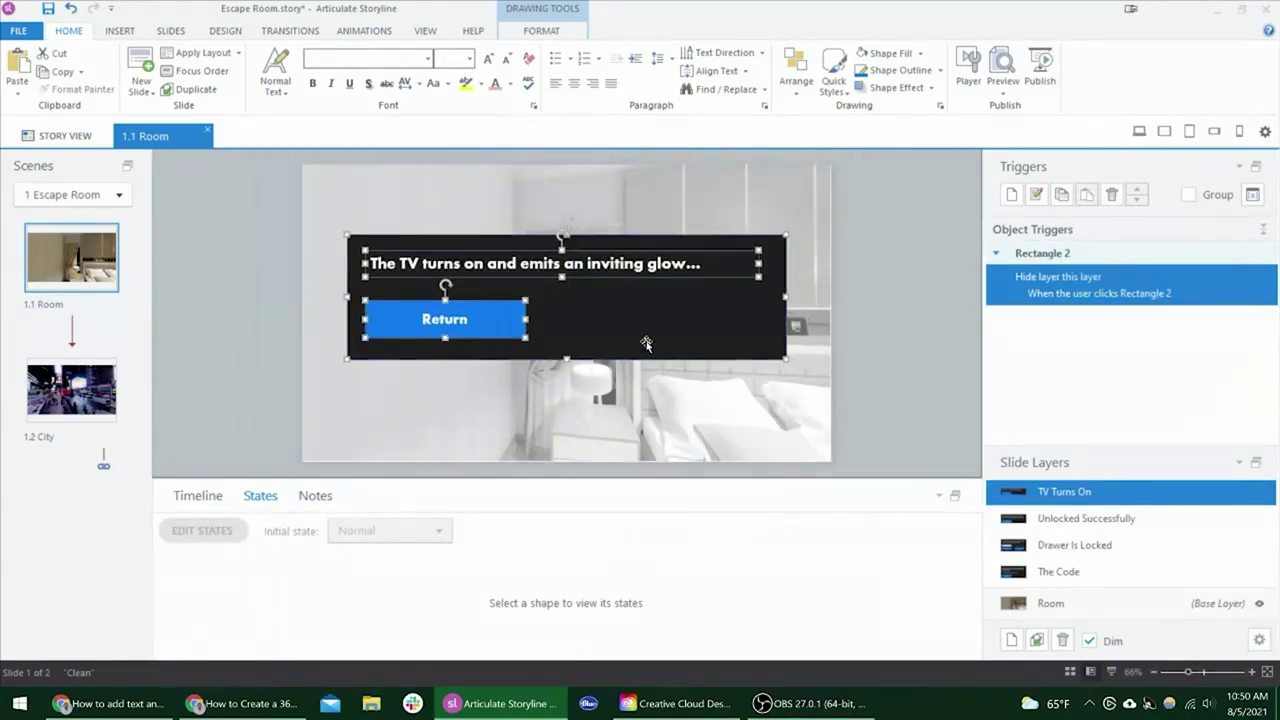
- Change the "Press it!" button's trigger on the Unlocked Successfully layer to show the TV Turns On layer
{"action": "left_click", "coordinate": [1087, 519]}
{"action": "left_click", "coordinate": [480, 378]}
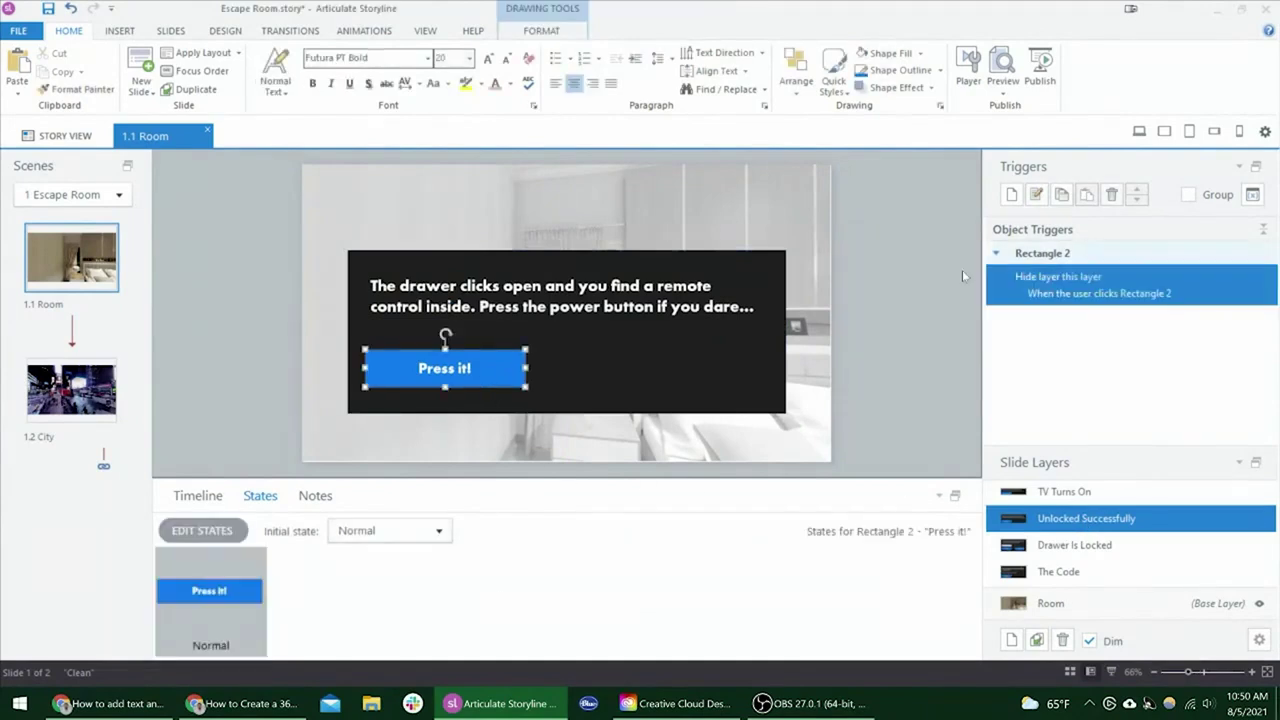
{"action": "left_click", "coordinate": [1039, 284]}
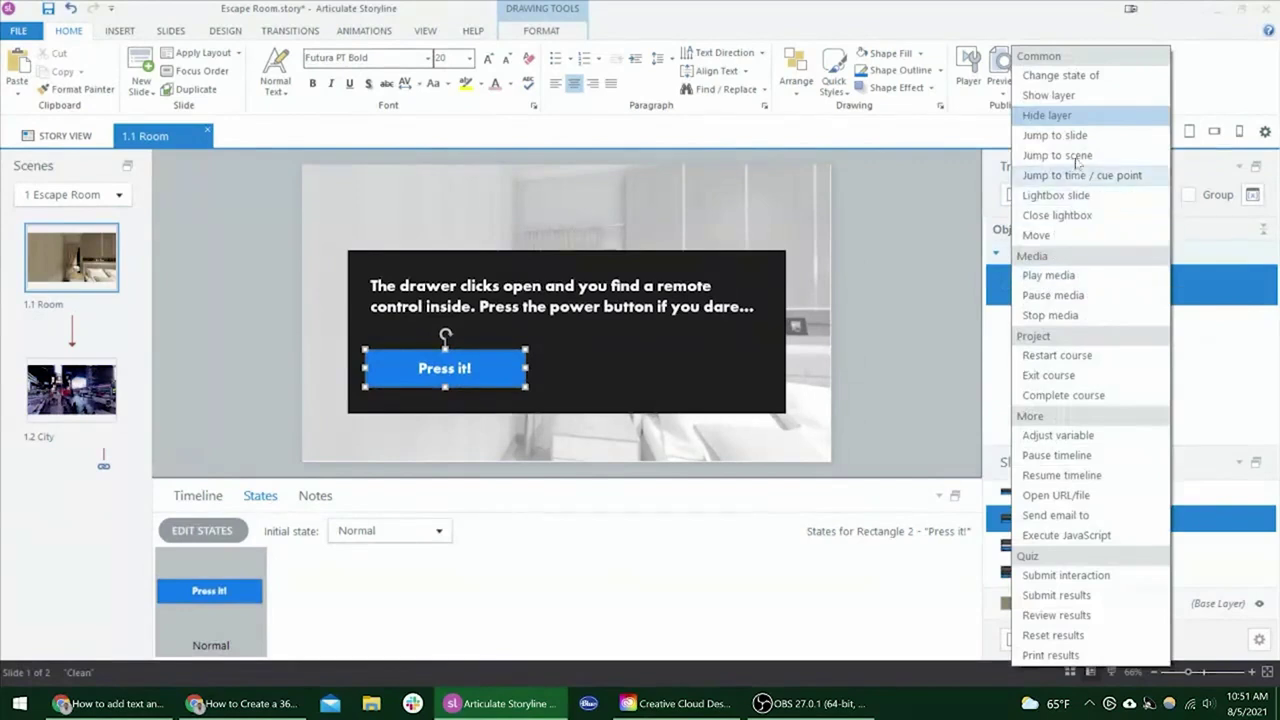
{"action": "left_click", "coordinate": [1076, 98]}
{"action": "left_click", "coordinate": [1088, 277]}
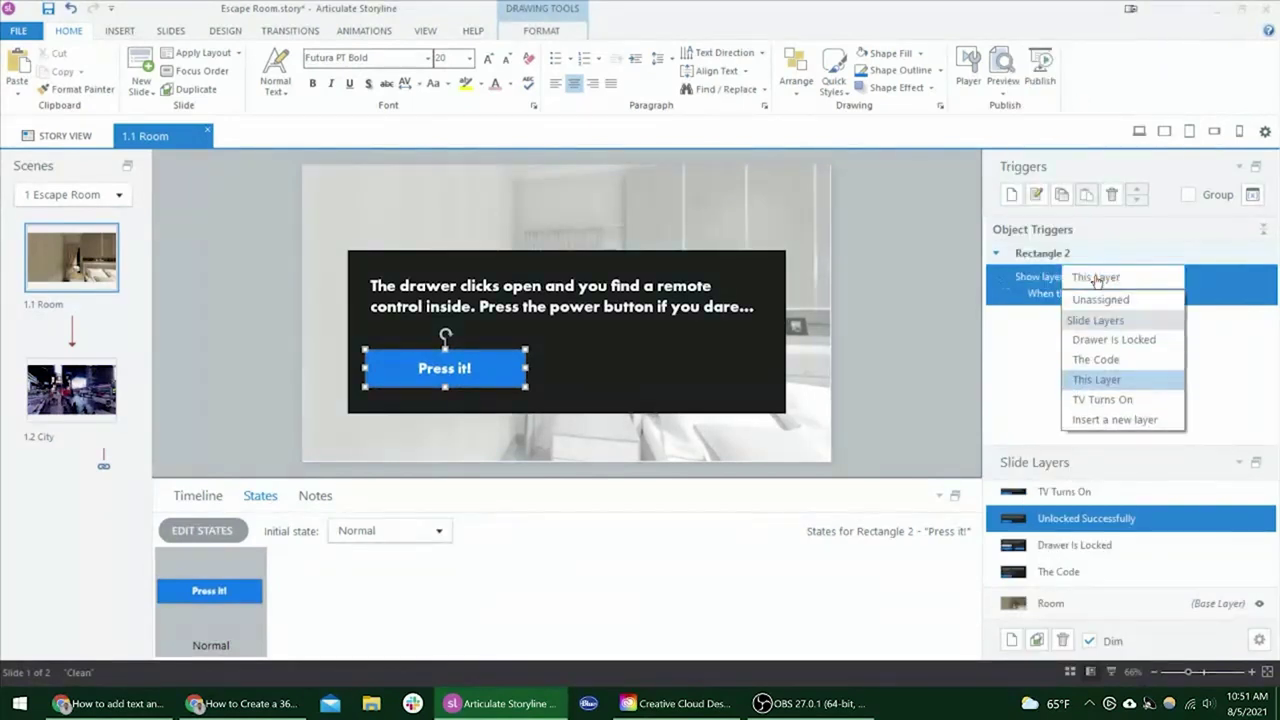
{"action": "left_click", "coordinate": [1120, 390]}
{"action": "left_click", "coordinate": [1095, 277]}
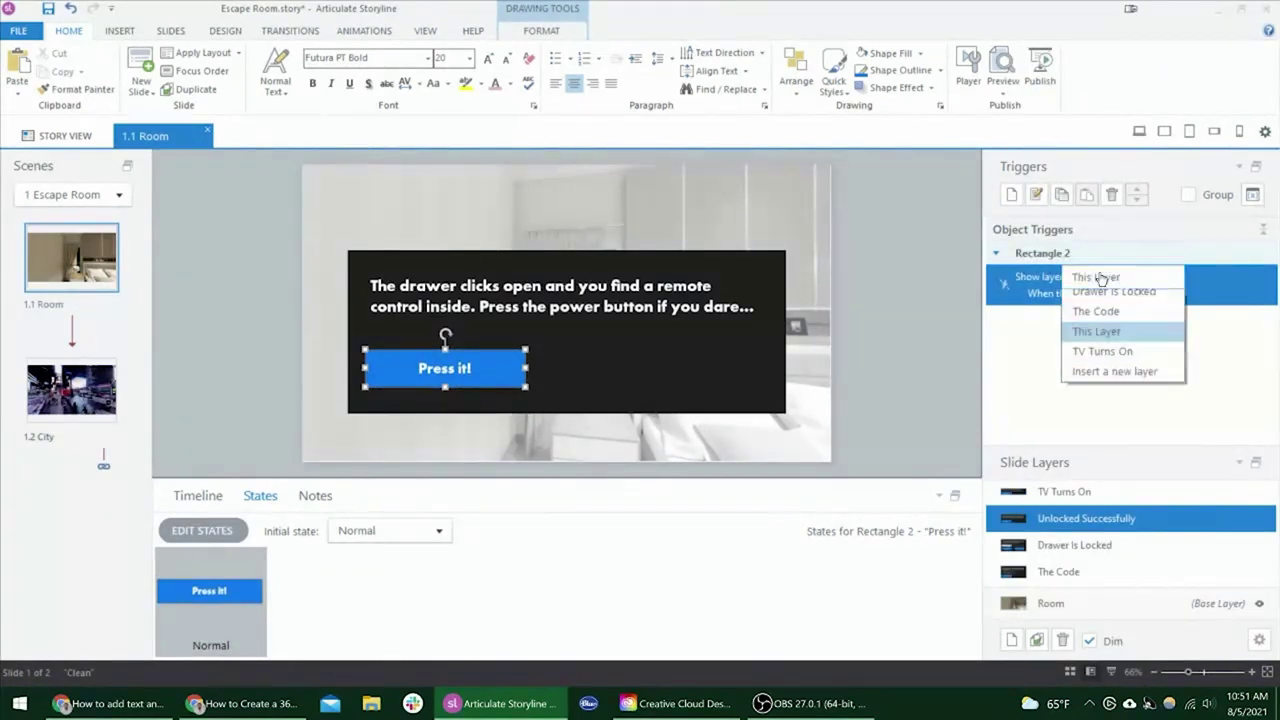
{"action": "left_click", "coordinate": [1128, 391]}
{"action": "left_click", "coordinate": [1088, 277]}
{"action": "left_click", "coordinate": [1100, 380]}
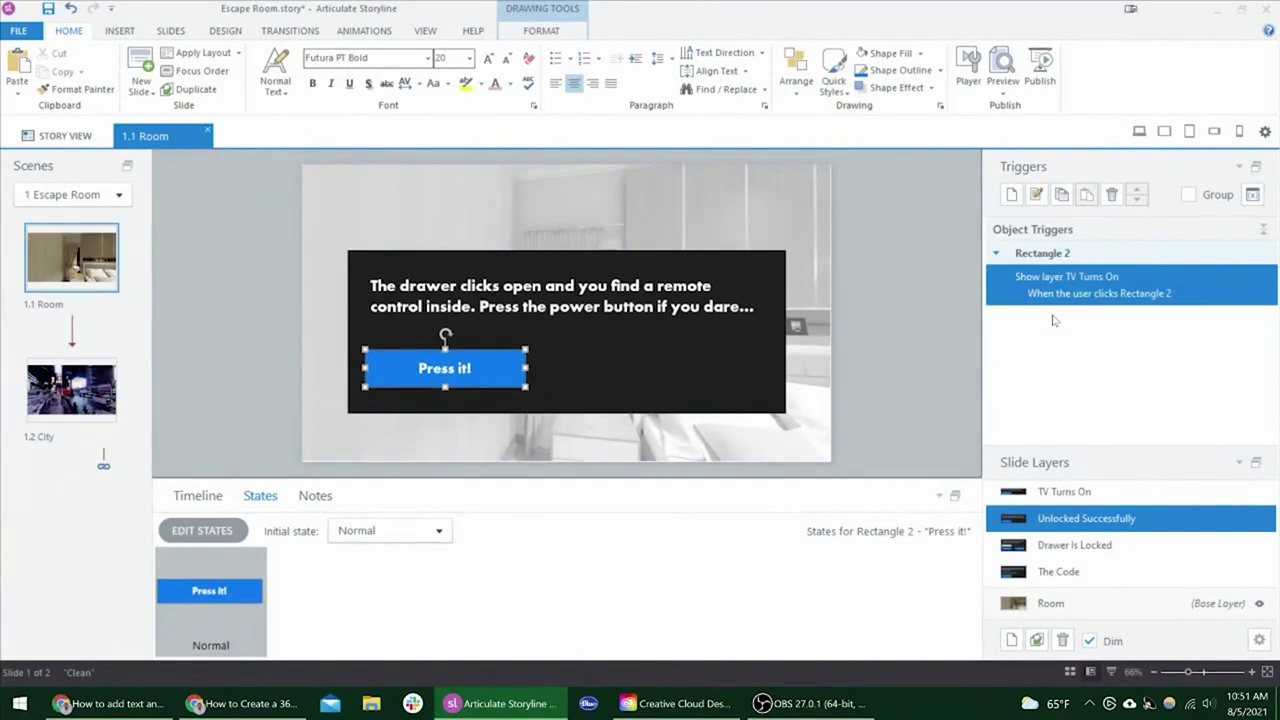
- Move the "Press it!" button slightly up towards the message on the Unlocked Successfully layer and check The Code layer
{"action": "left_click_drag", "start_coordinate": [497, 348], "coordinate": [497, 339]}
{"action": "left_click", "coordinate": [562, 398]}
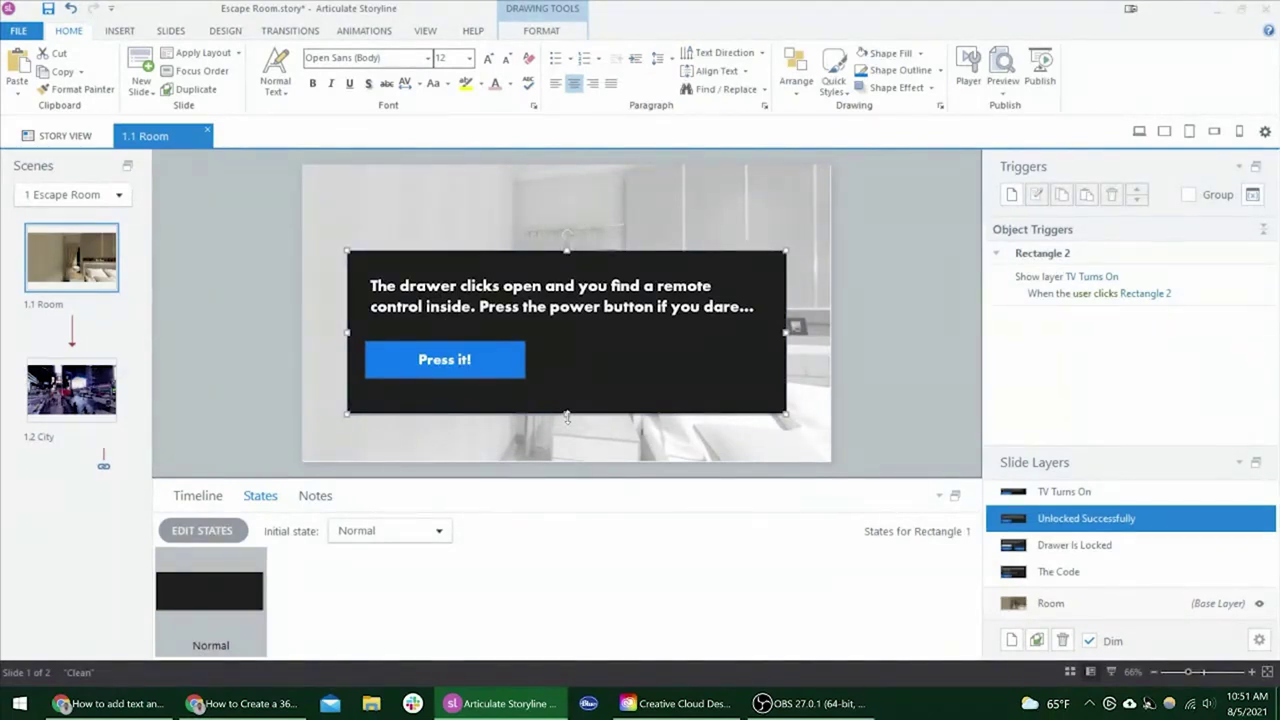
{"action": "left_click", "coordinate": [1020, 603]}
{"action": "left_click", "coordinate": [1015, 574]}
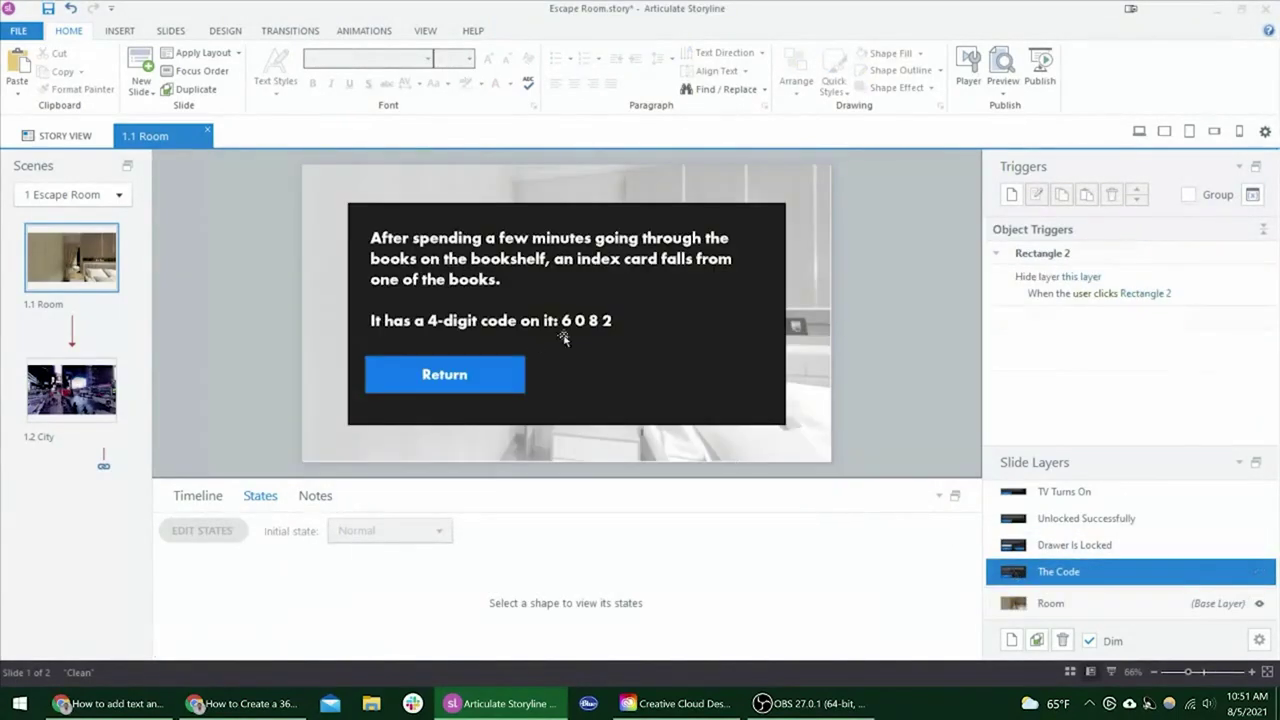
- Open the base layer's 360° image for editing and review the trigger on the TV hotspot without changing it
{"action": "left_click", "coordinate": [1080, 610]}
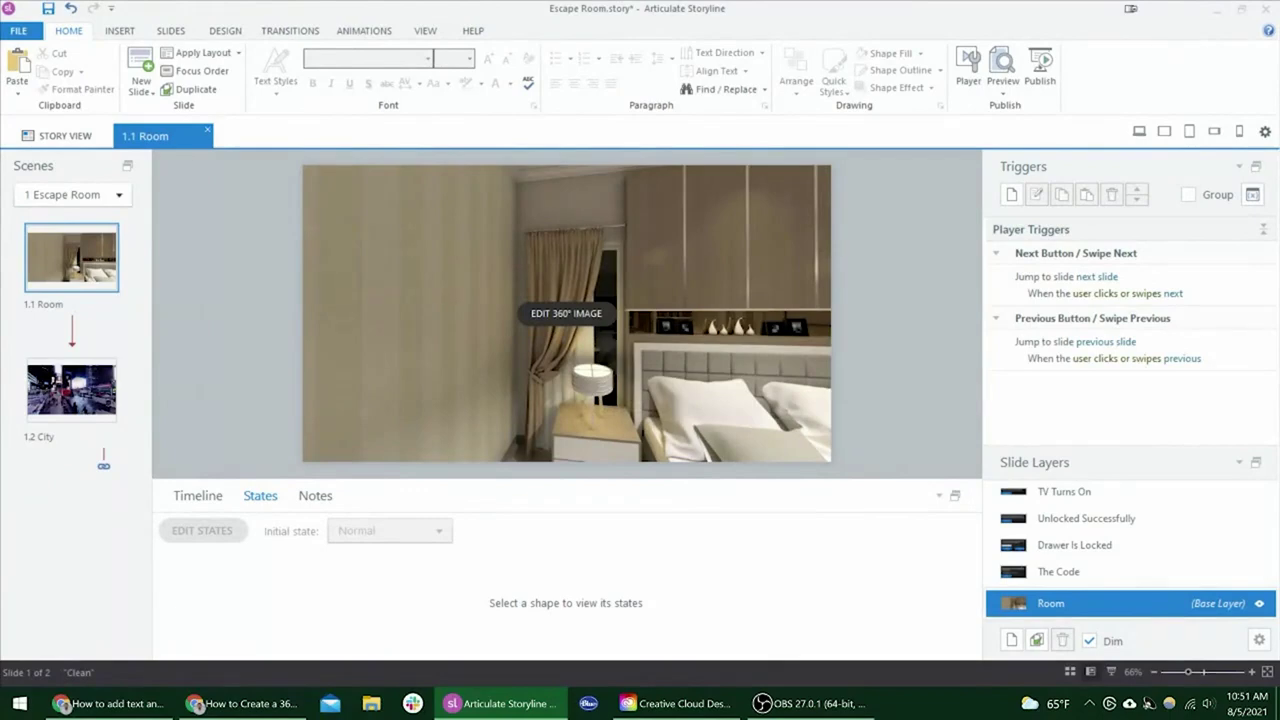
{"action": "left_click", "coordinate": [240, 703]}
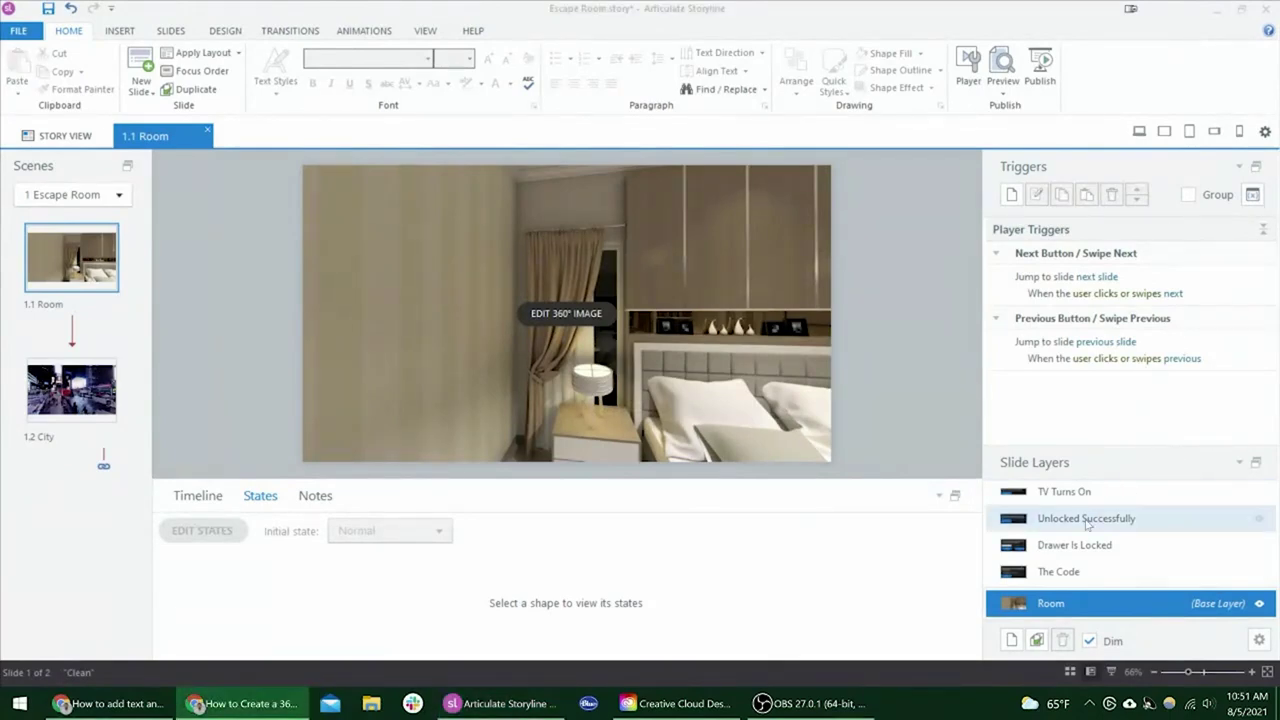
{"action": "left_click", "coordinate": [563, 314]}
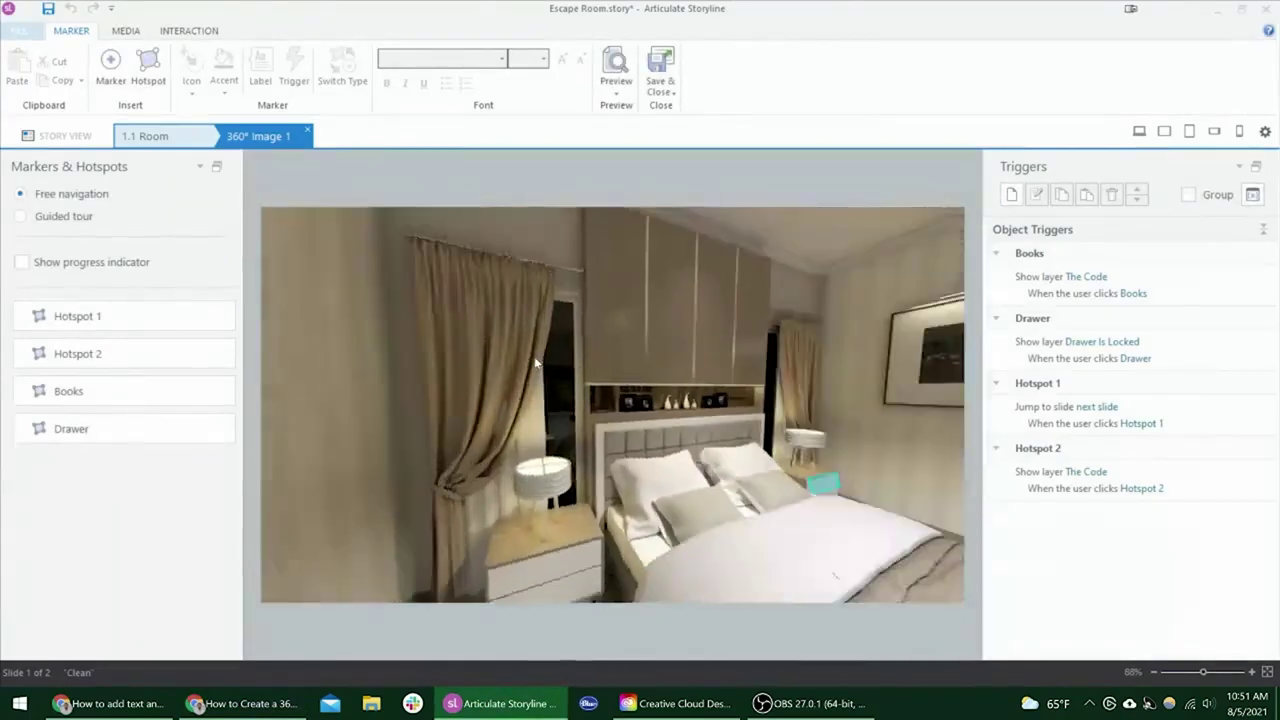
{"action": "left_click", "coordinate": [620, 352]}
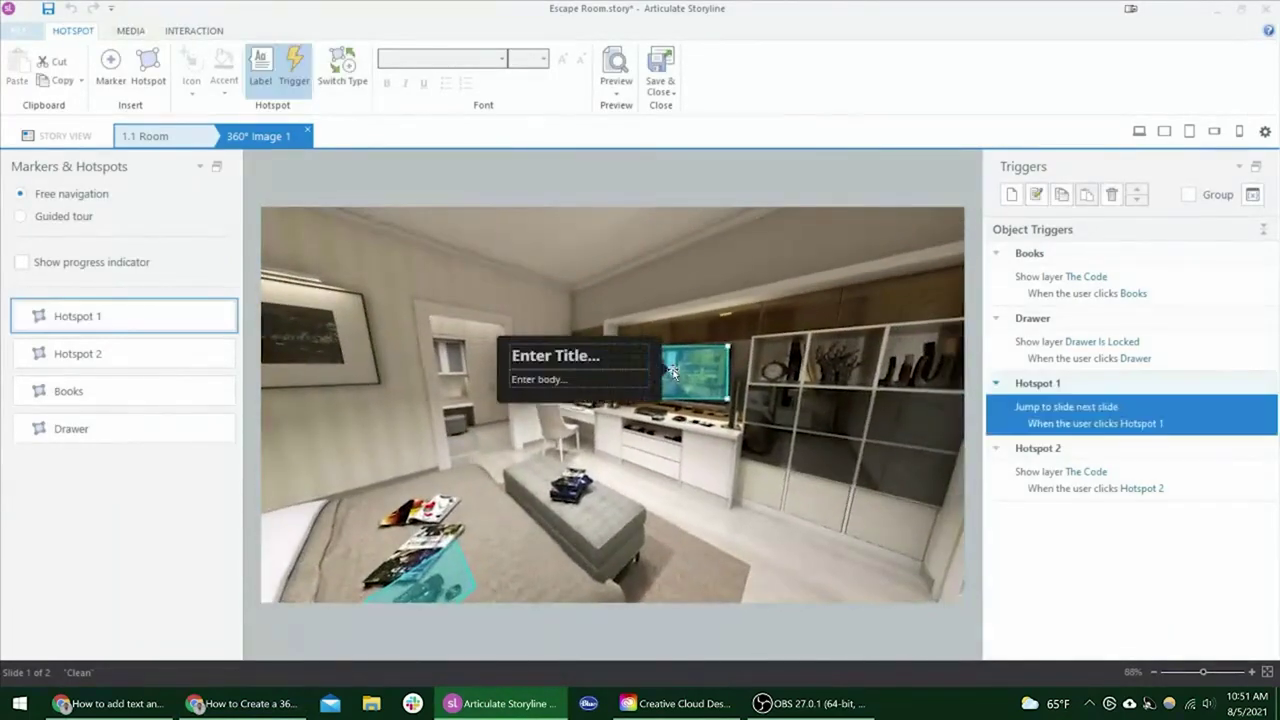
{"action": "double_click", "coordinate": [1238, 412]}
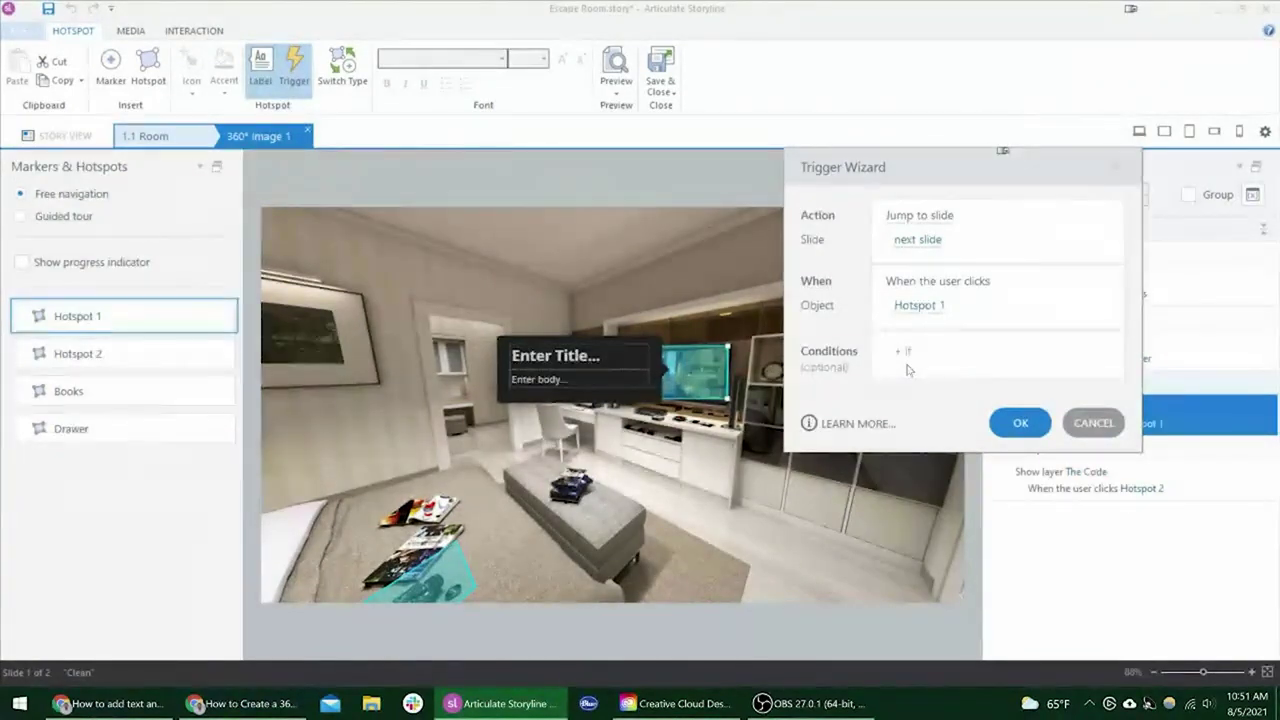
{"action": "left_click", "coordinate": [1090, 423]}
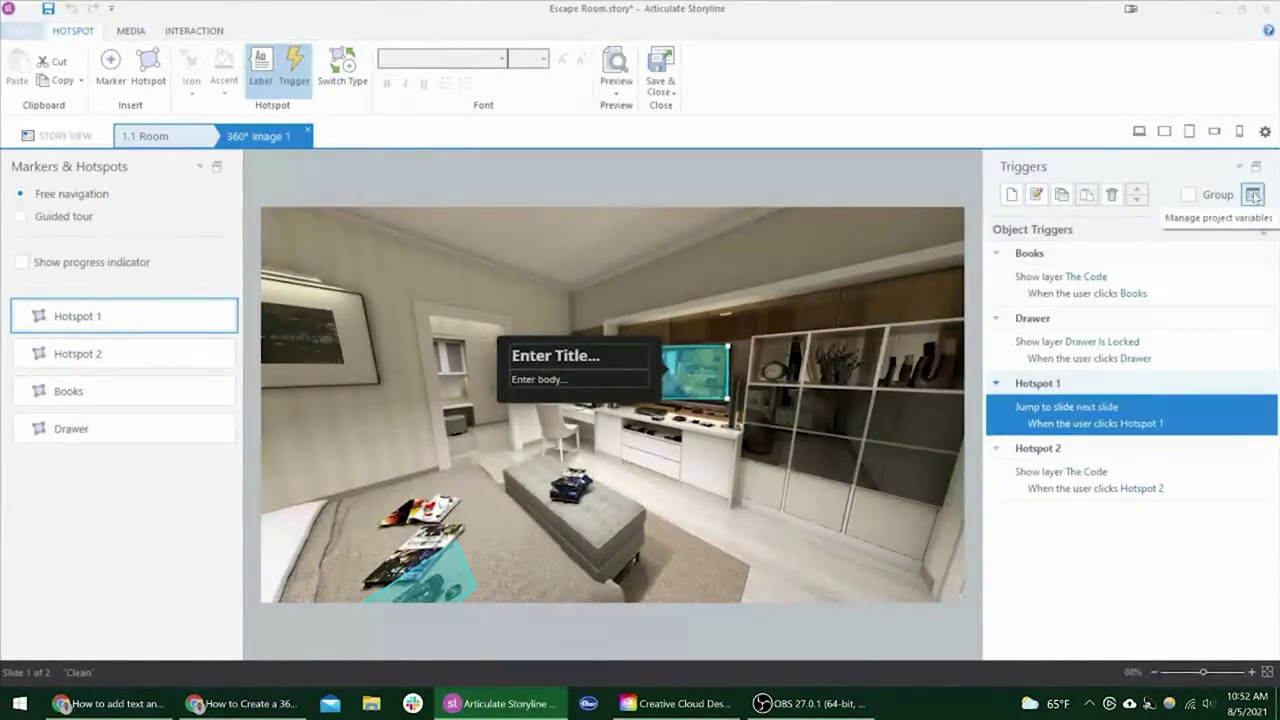
- Create a True/False project variable named isTVTurnedOn with the default value False
{"action": "left_click", "coordinate": [1253, 196]}
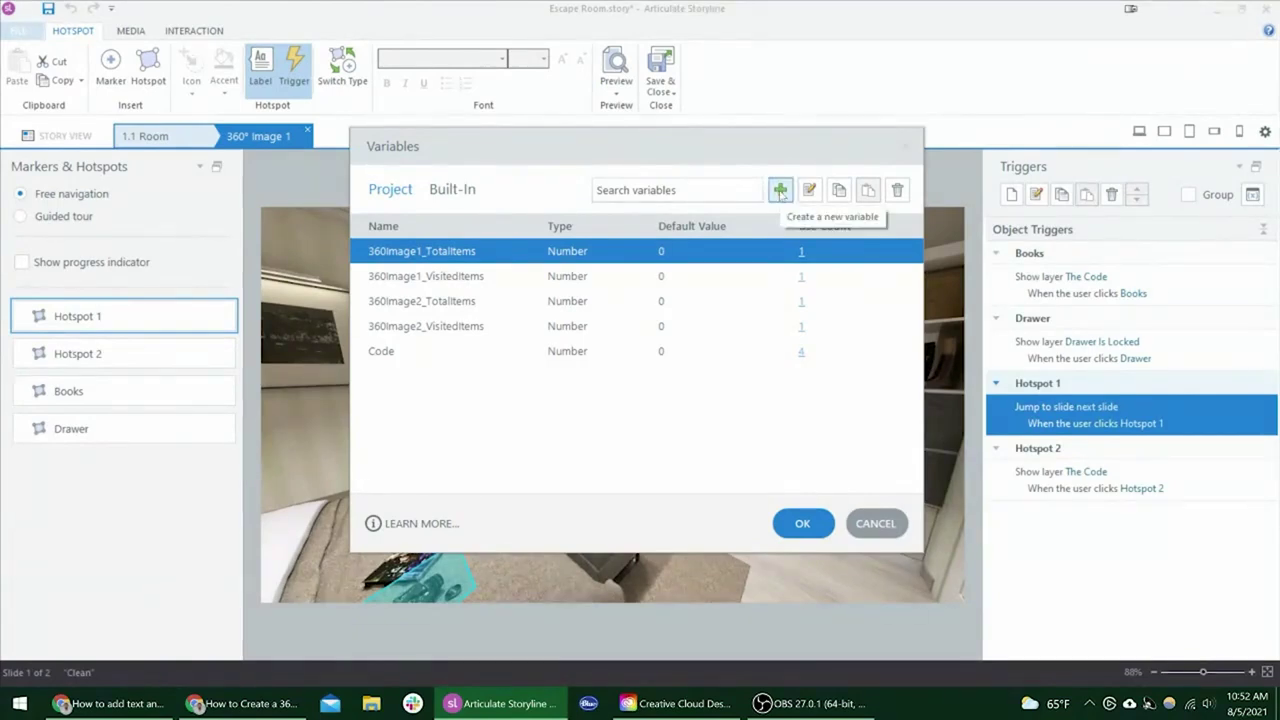
{"action": "left_click", "coordinate": [780, 190]}
{"action": "type", "text": "isTVTurnedO"}
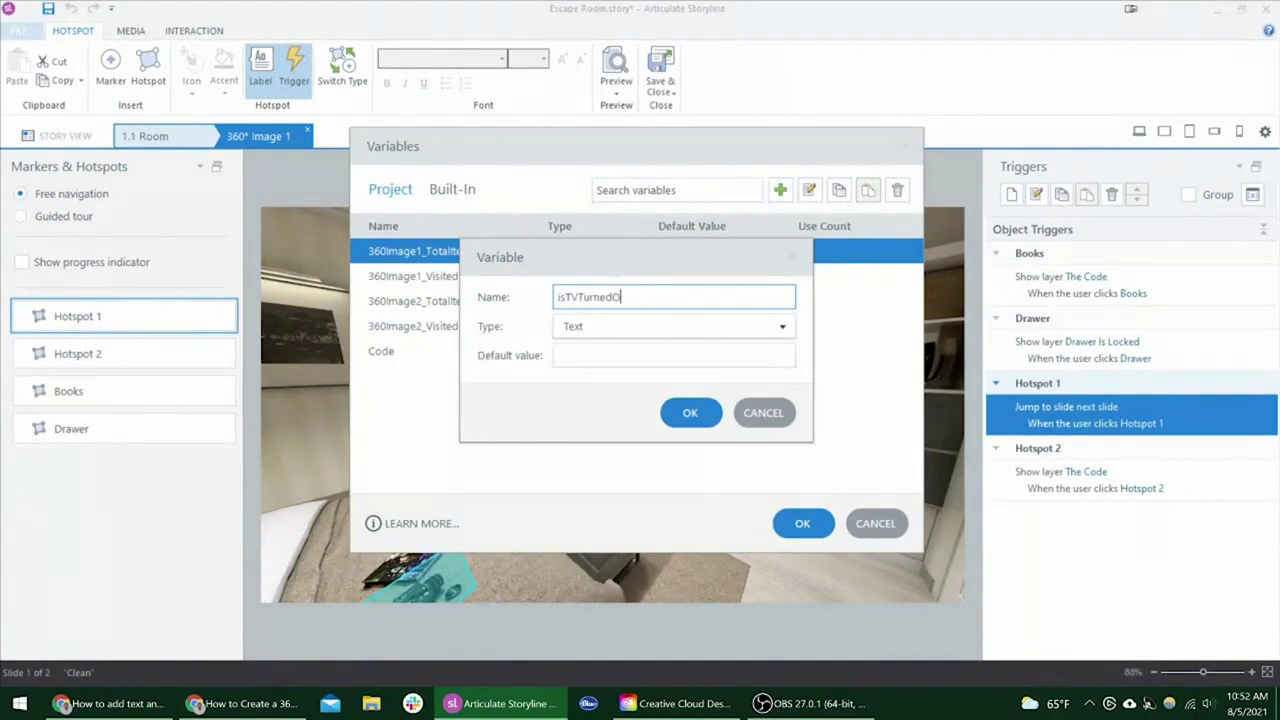
{"action": "left_click", "coordinate": [628, 330]}
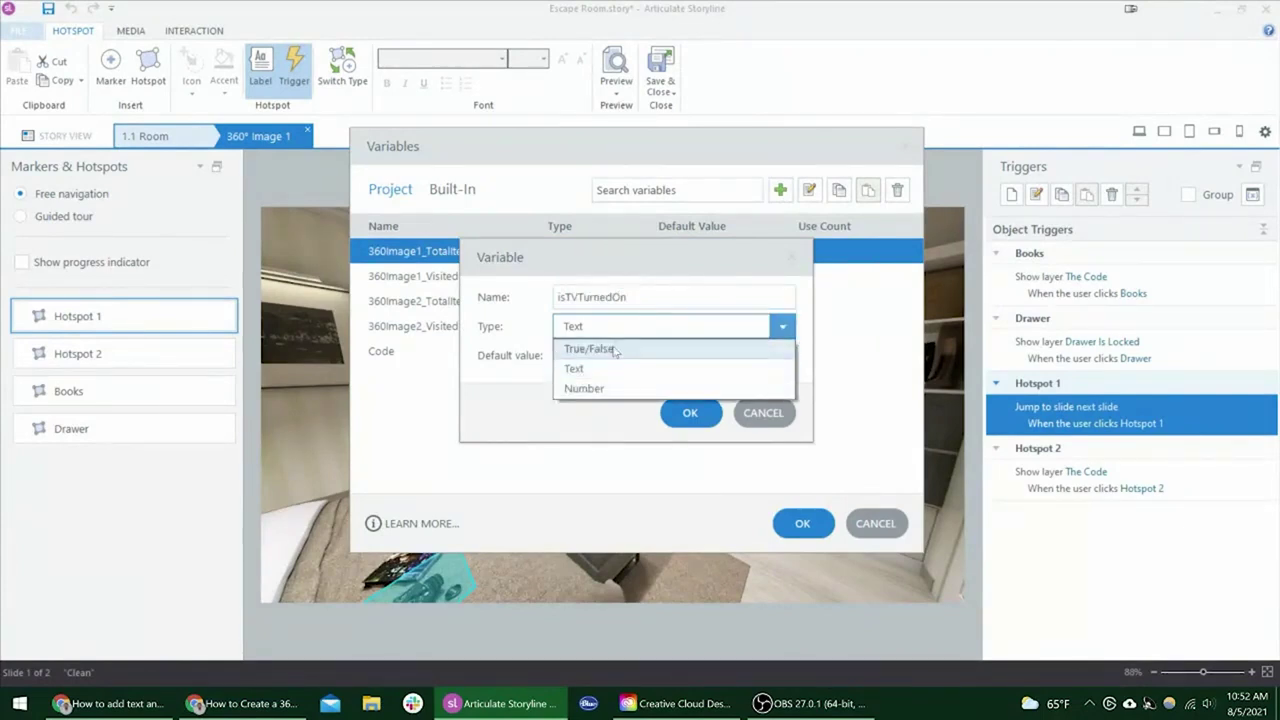
{"action": "left_click", "coordinate": [612, 348]}
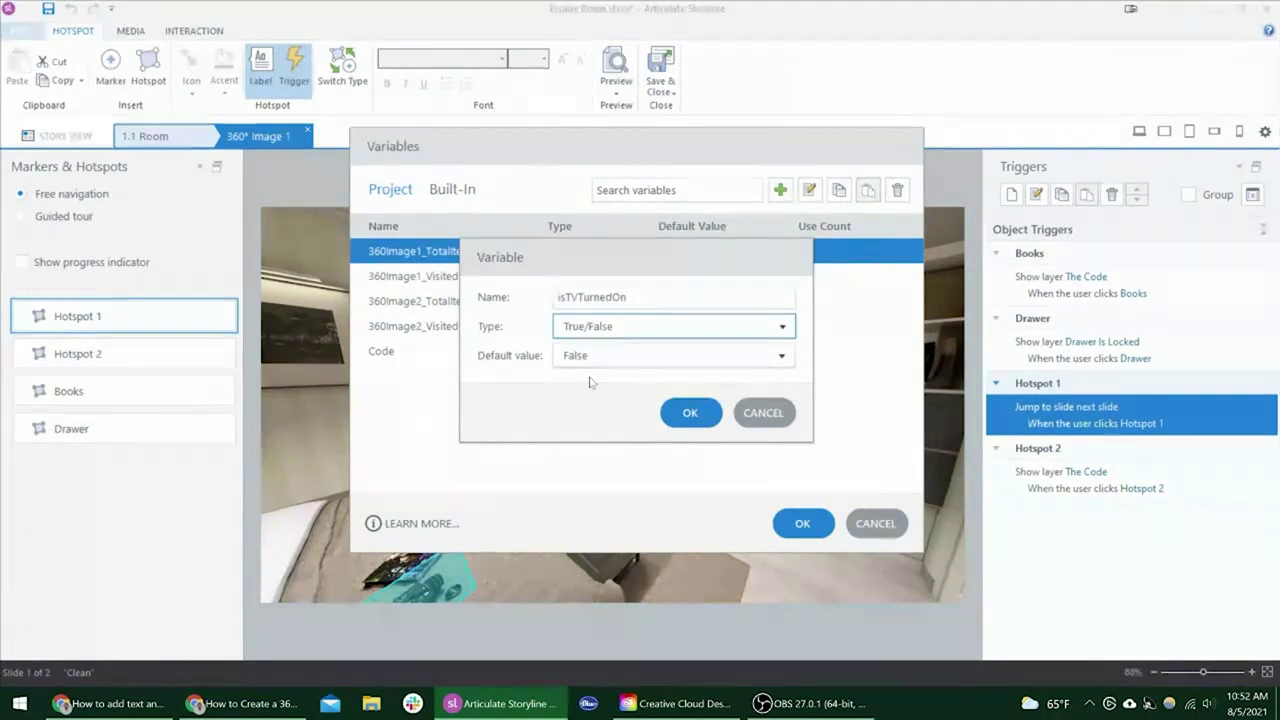
{"action": "left_click", "coordinate": [705, 424]}
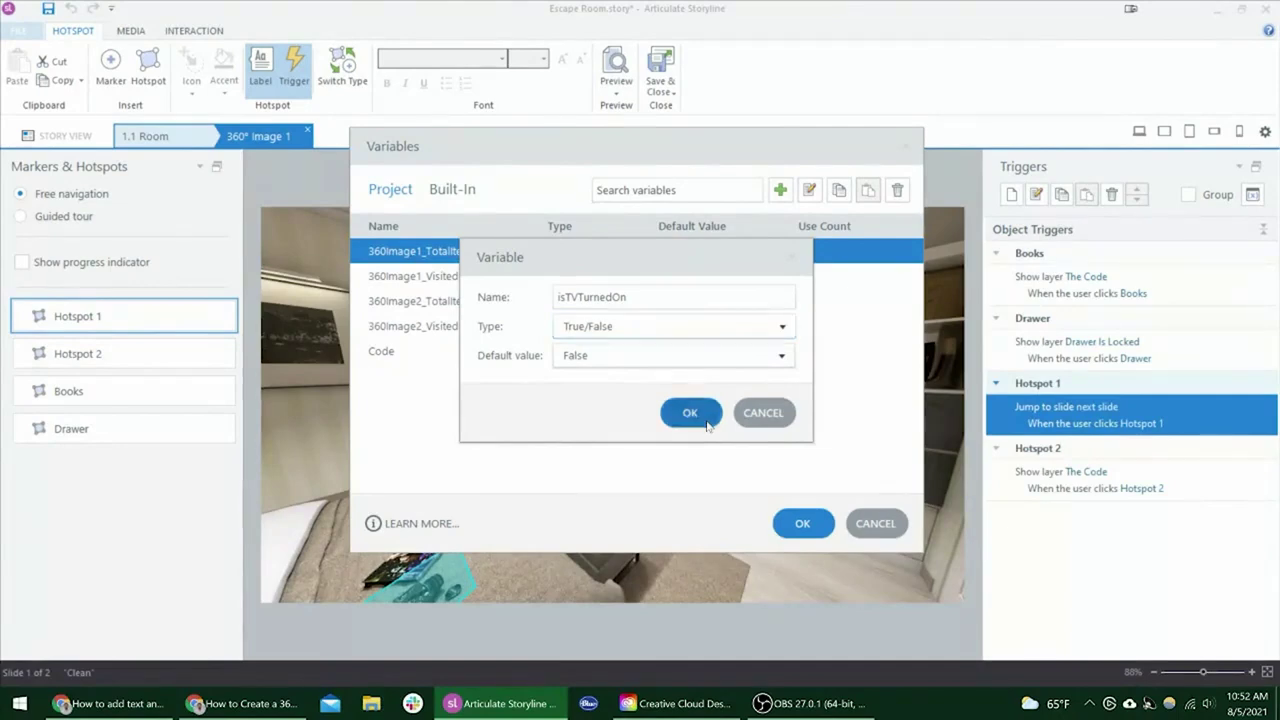
{"action": "left_click", "coordinate": [804, 522]}
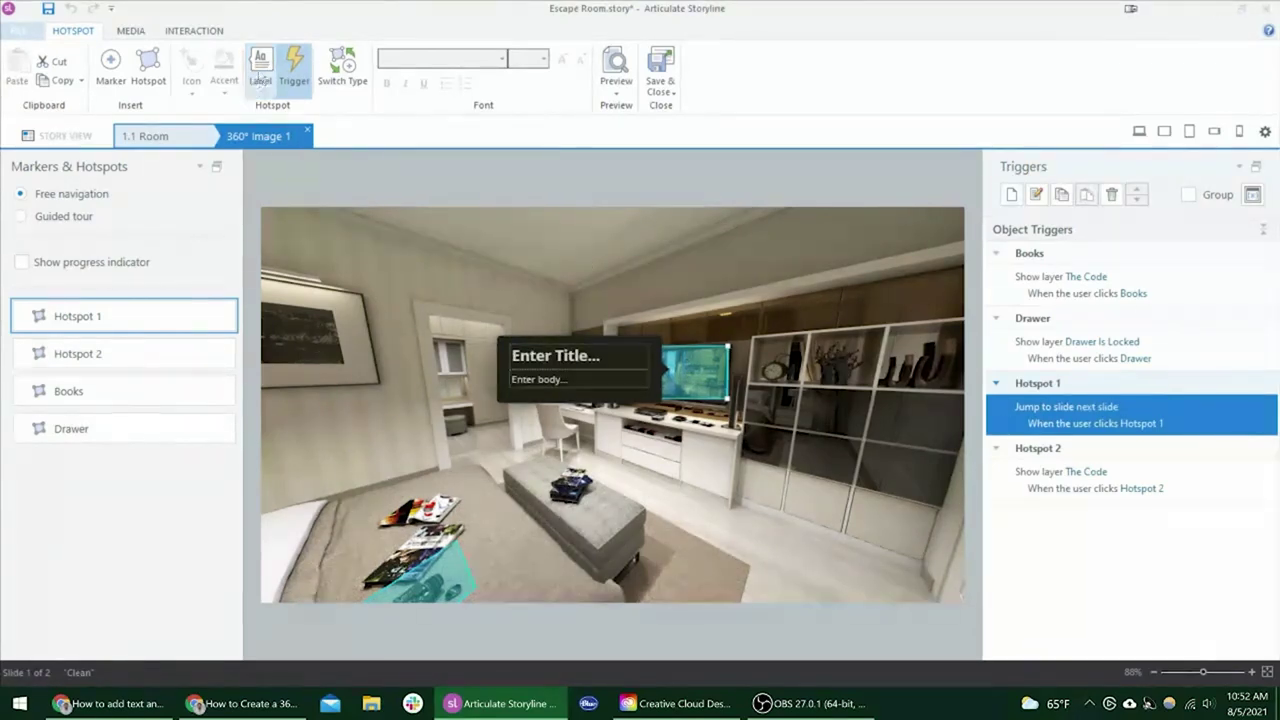
- Add the condition isTVTurnedOn = value True to the TV hotspot's jump-to-next-slide trigger, then save and close the 360° image
{"action": "double_click", "coordinate": [1219, 427]}
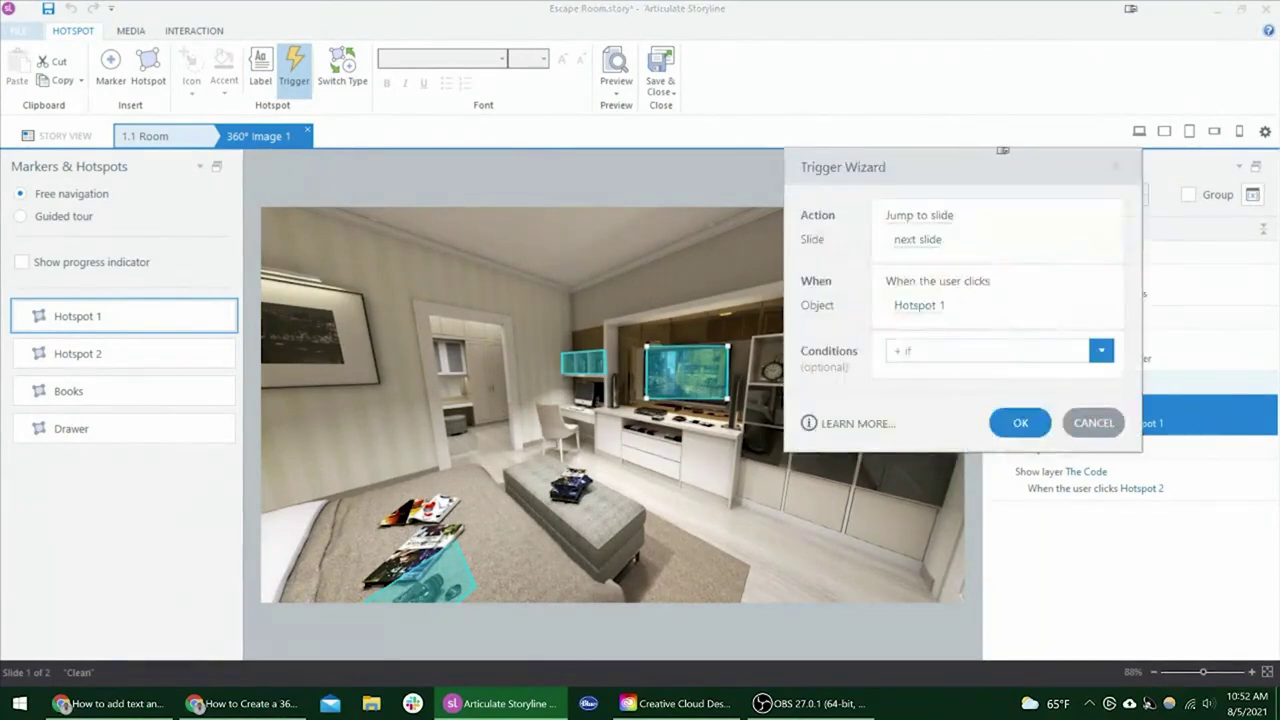
{"action": "left_click", "coordinate": [946, 352]}
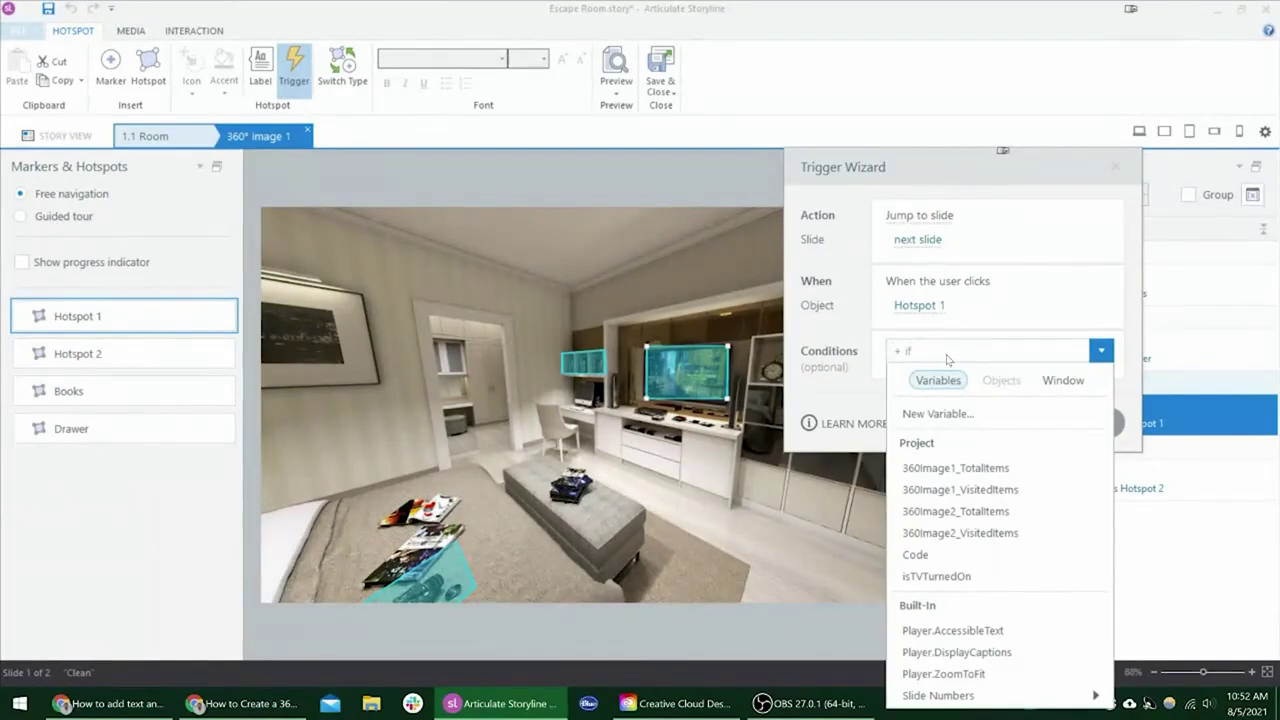
{"action": "left_click", "coordinate": [960, 578]}
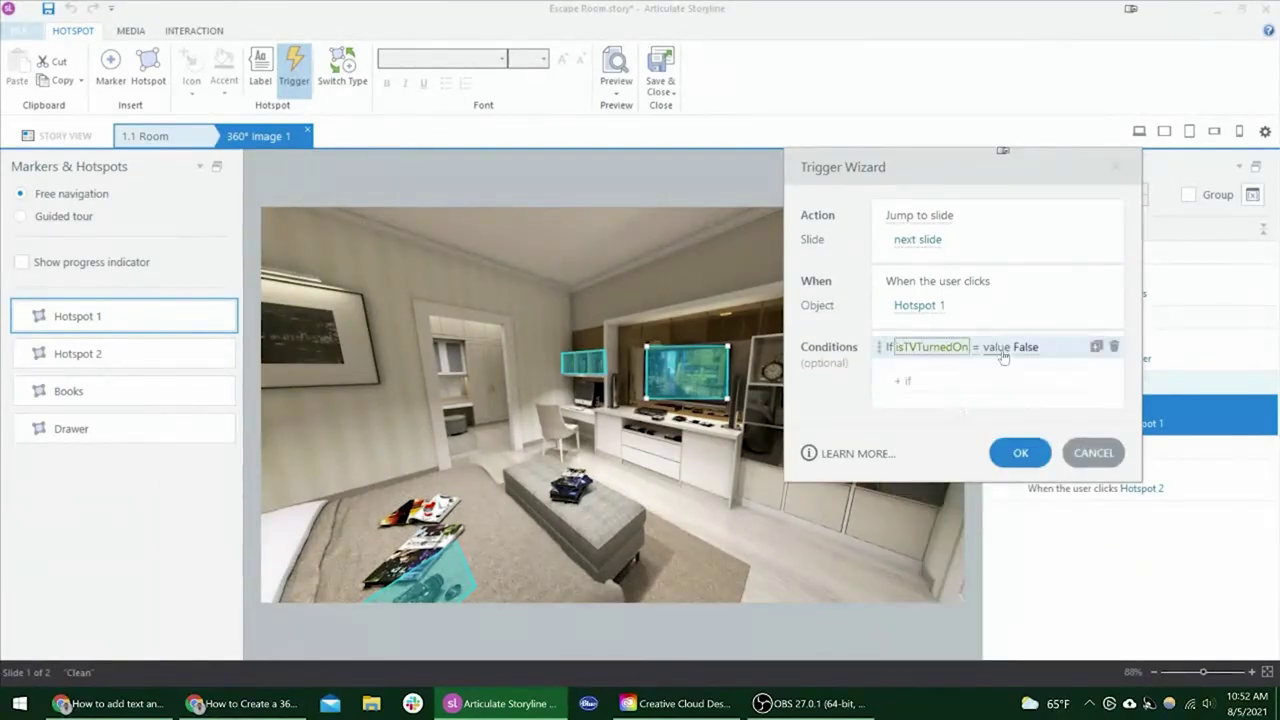
{"action": "left_click", "coordinate": [1026, 348]}
{"action": "left_click", "coordinate": [996, 394]}
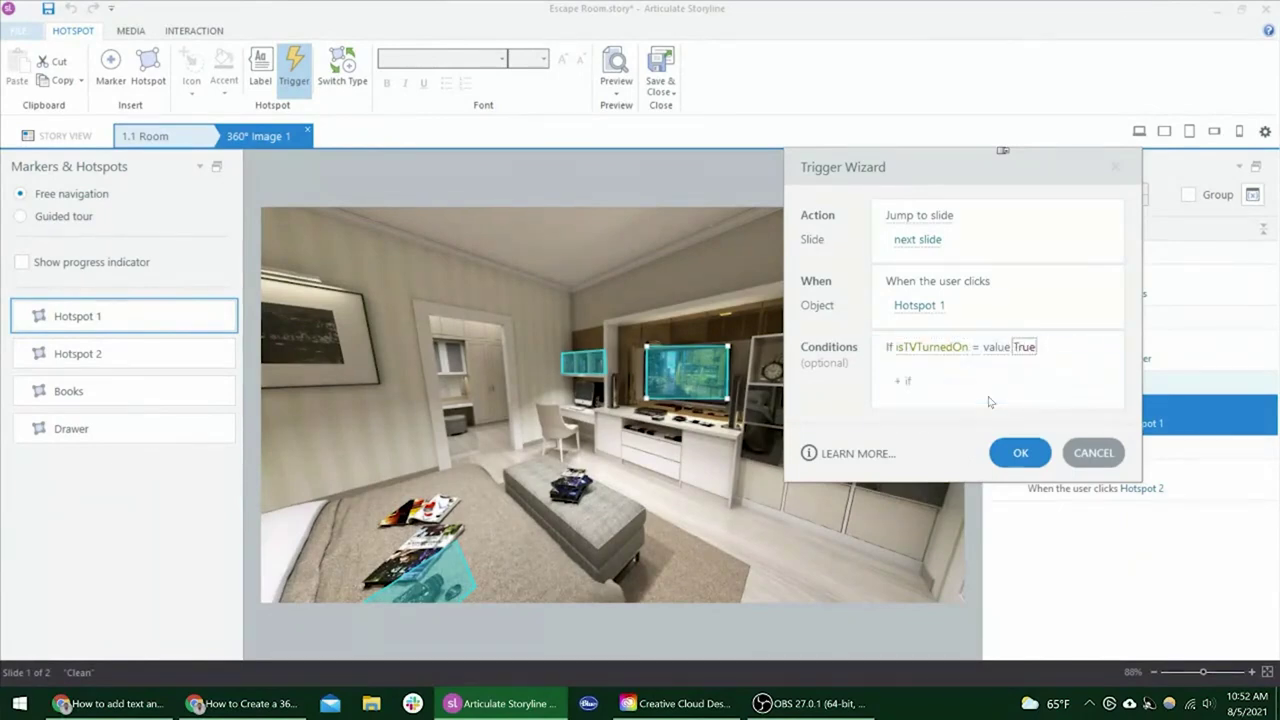
{"action": "left_click", "coordinate": [1020, 455]}
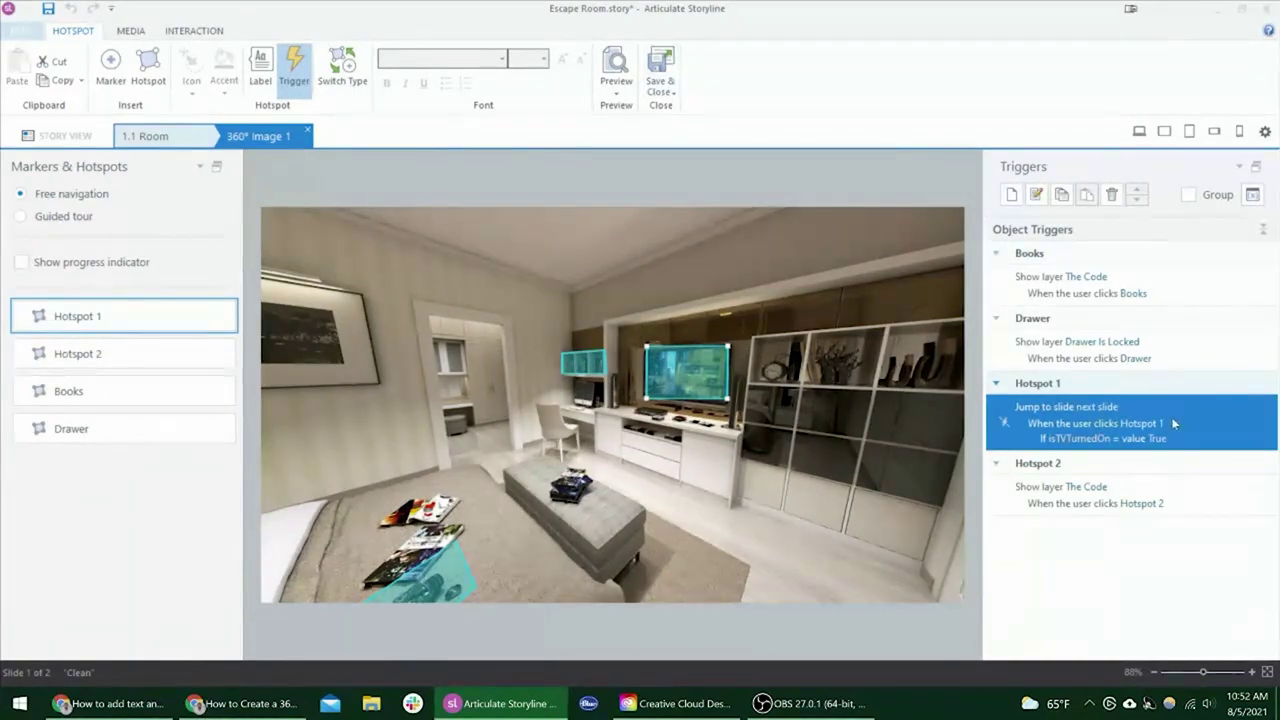
{"action": "left_click", "coordinate": [663, 68]}
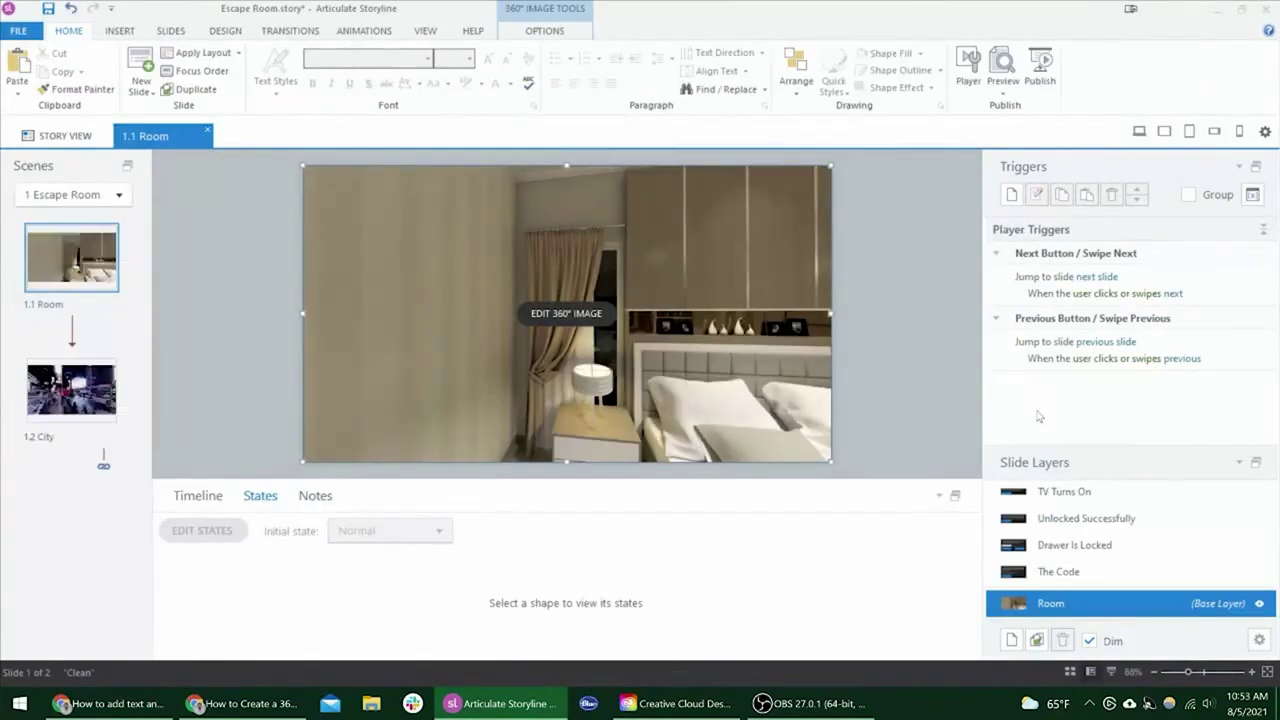
- Start a new trigger on the TV Turns On layer that sets the variable isTVTurnedOn to True
{"action": "left_click", "coordinate": [1090, 494]}
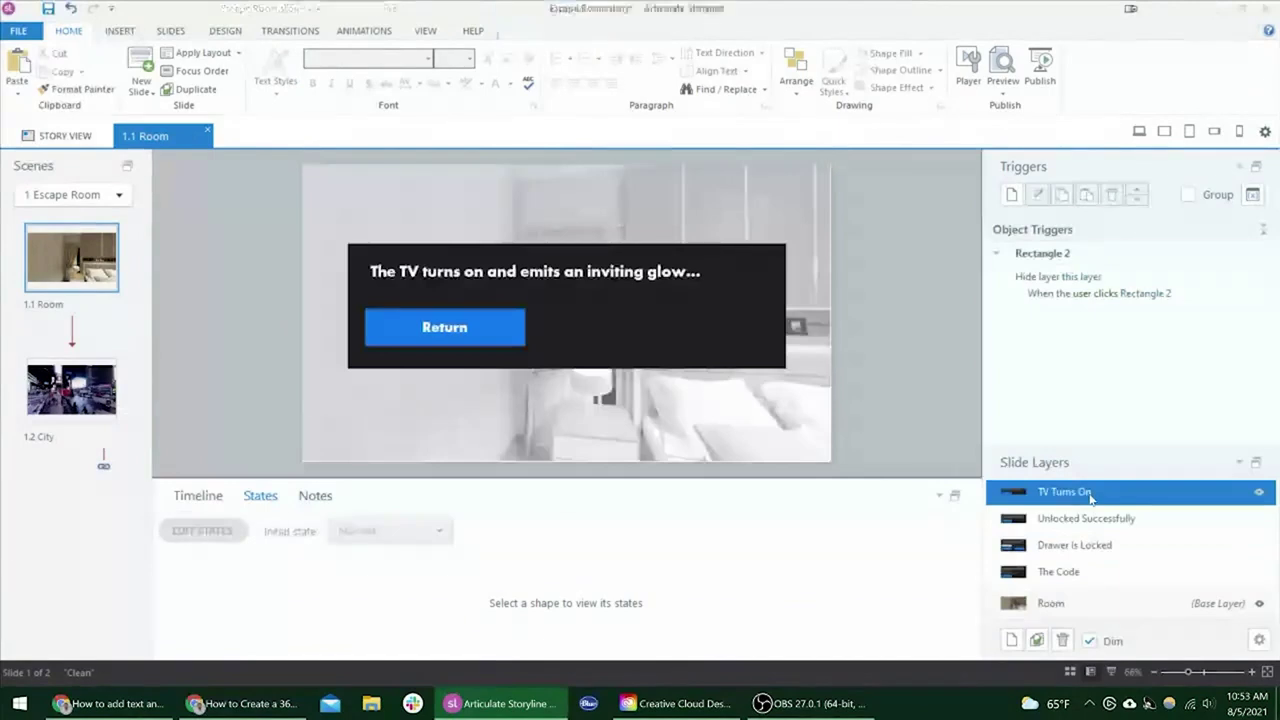
{"action": "left_click", "coordinate": [488, 340]}
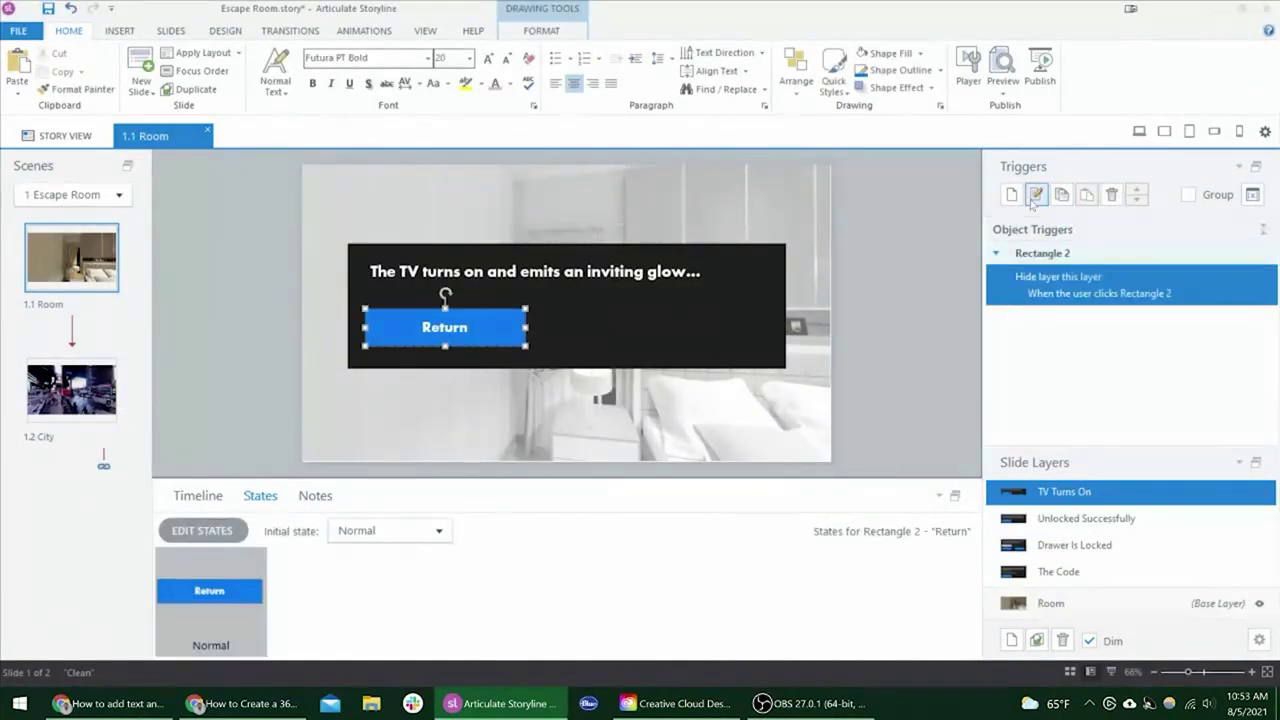
{"action": "left_click", "coordinate": [866, 332]}
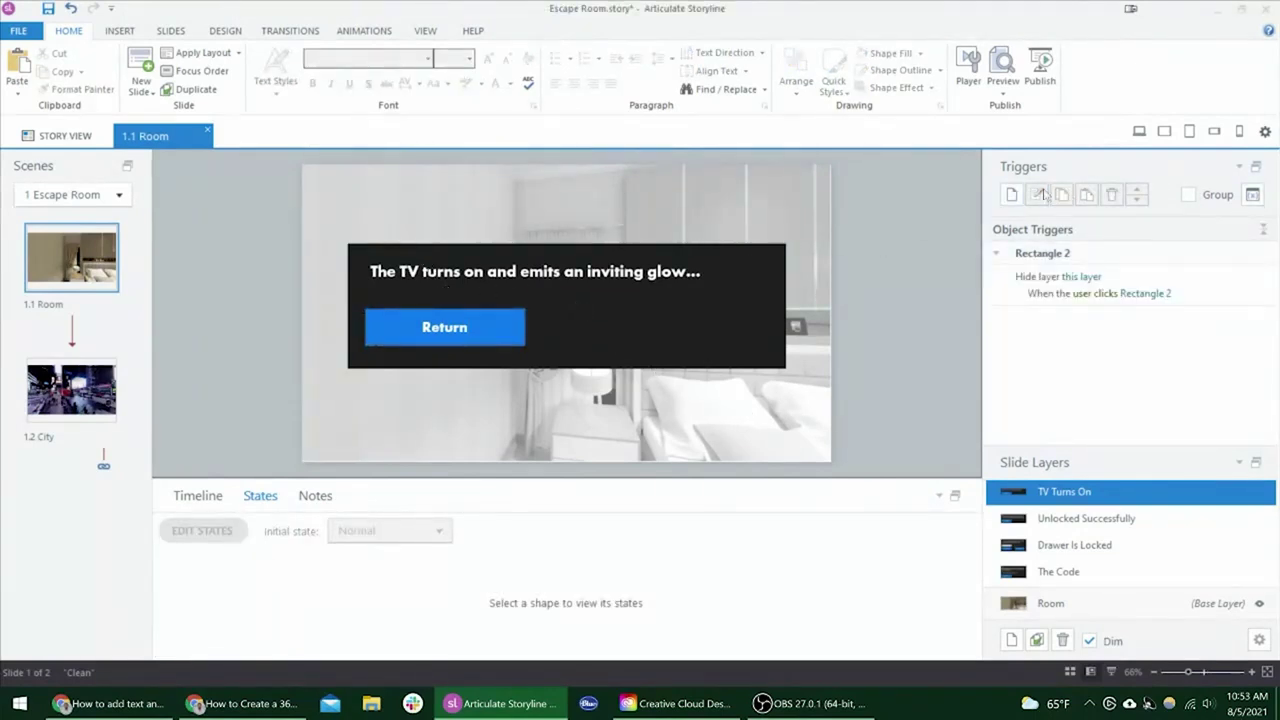
{"action": "left_click", "coordinate": [1011, 196]}
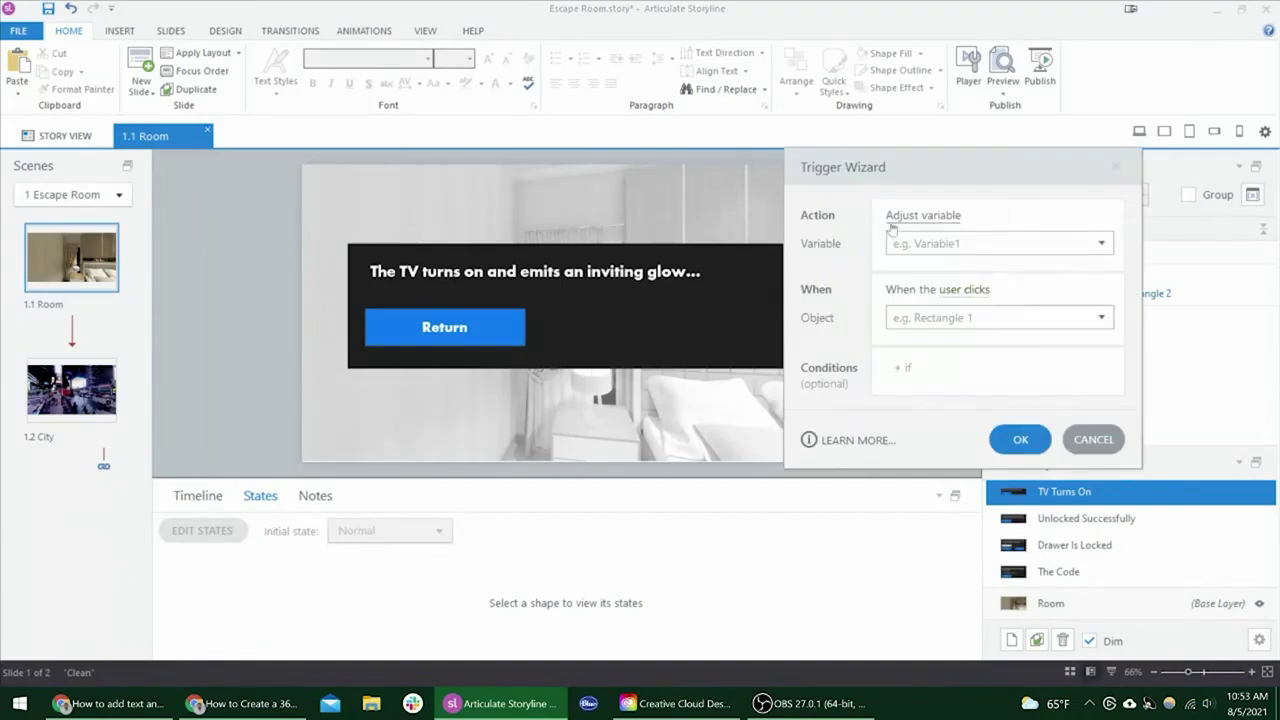
{"action": "left_click", "coordinate": [892, 228]}
{"action": "left_click", "coordinate": [1003, 150]}
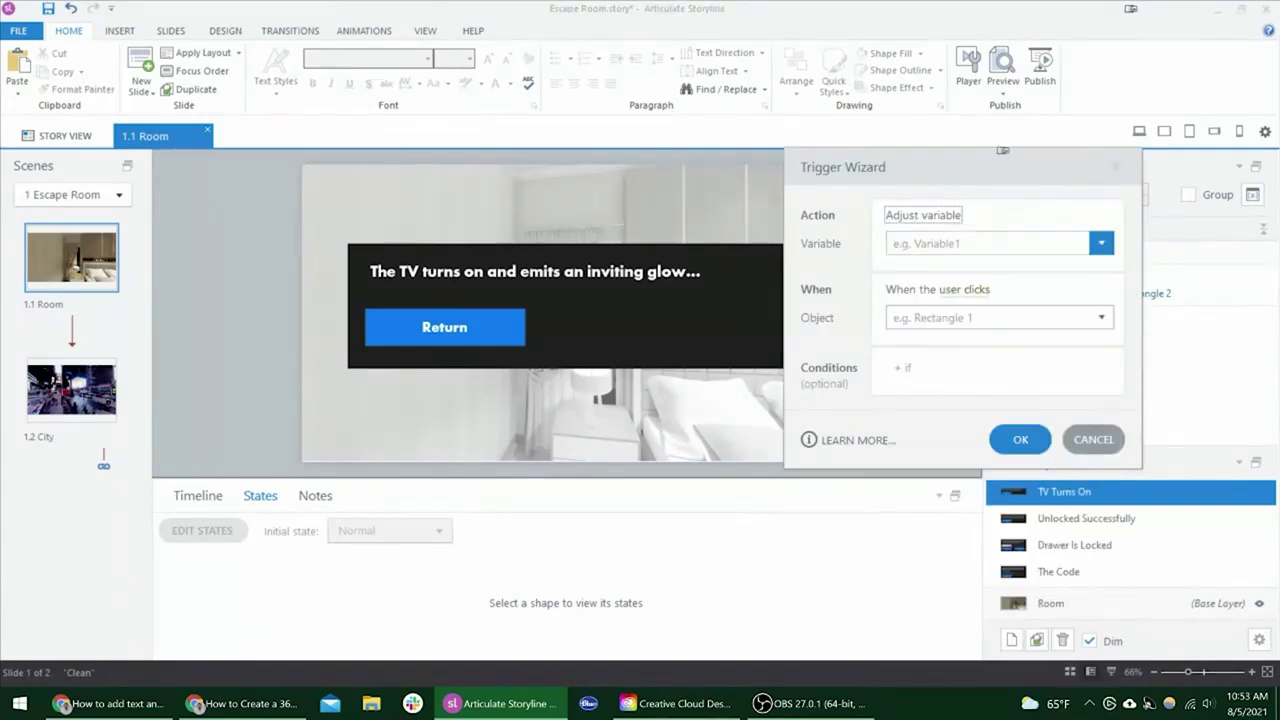
{"action": "left_click", "coordinate": [950, 243]}
{"action": "left_click", "coordinate": [945, 431]}
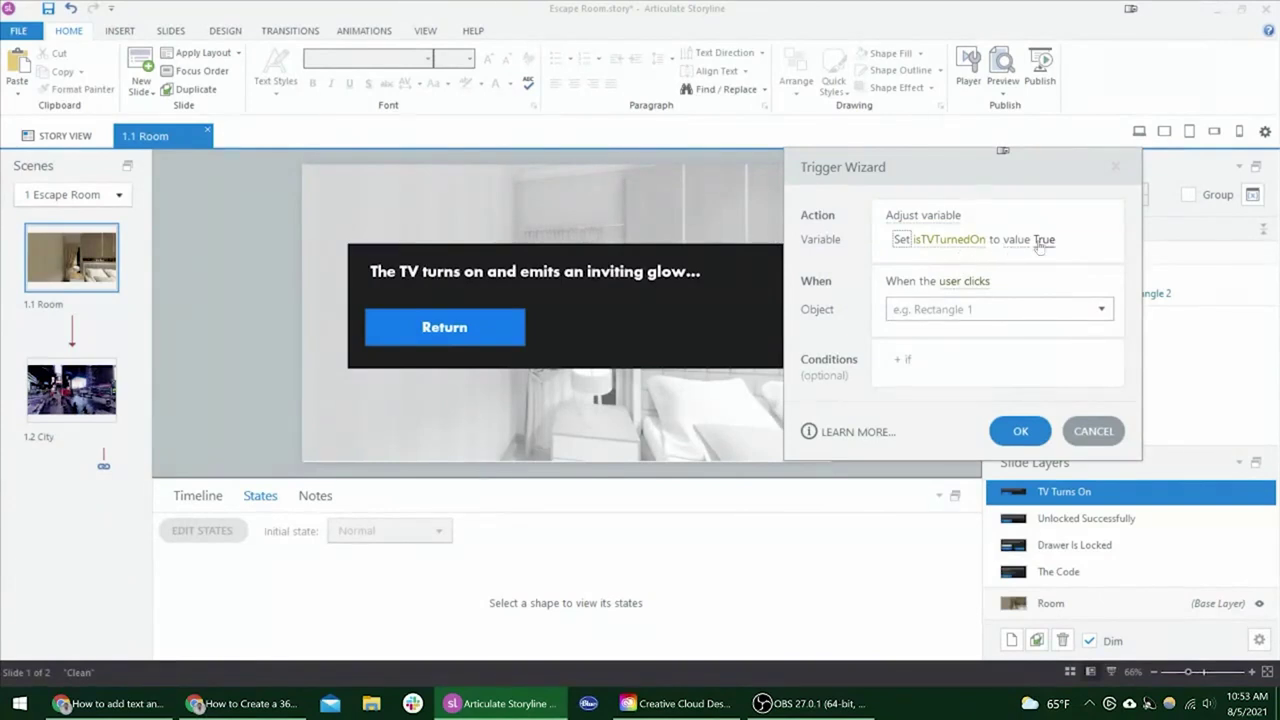
- Make the variable trigger run when the timeline starts on this layer and save it
{"action": "left_click", "coordinate": [955, 283]}
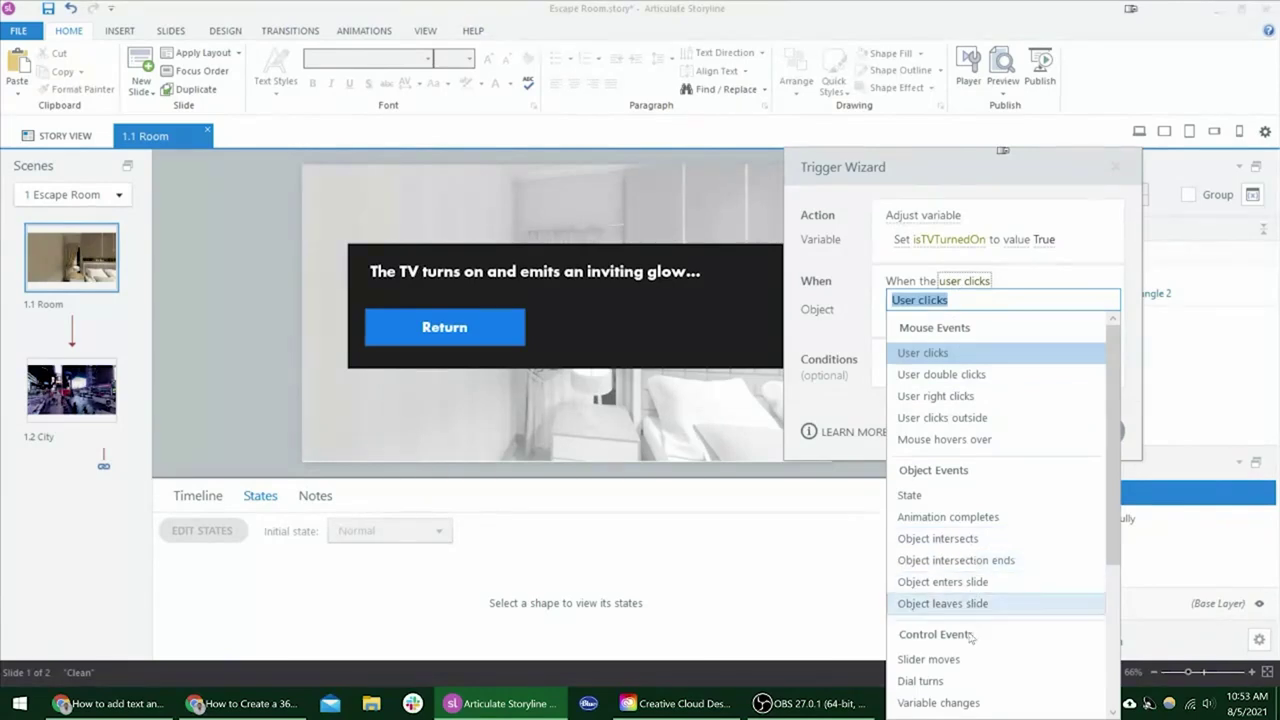
{"action": "scroll", "coordinate": [990, 640], "scroll_direction": "down", "scroll_amount": 1}
{"action": "scroll", "coordinate": [992, 648], "scroll_direction": "down", "scroll_amount": 1}
{"action": "left_click", "coordinate": [958, 662]}
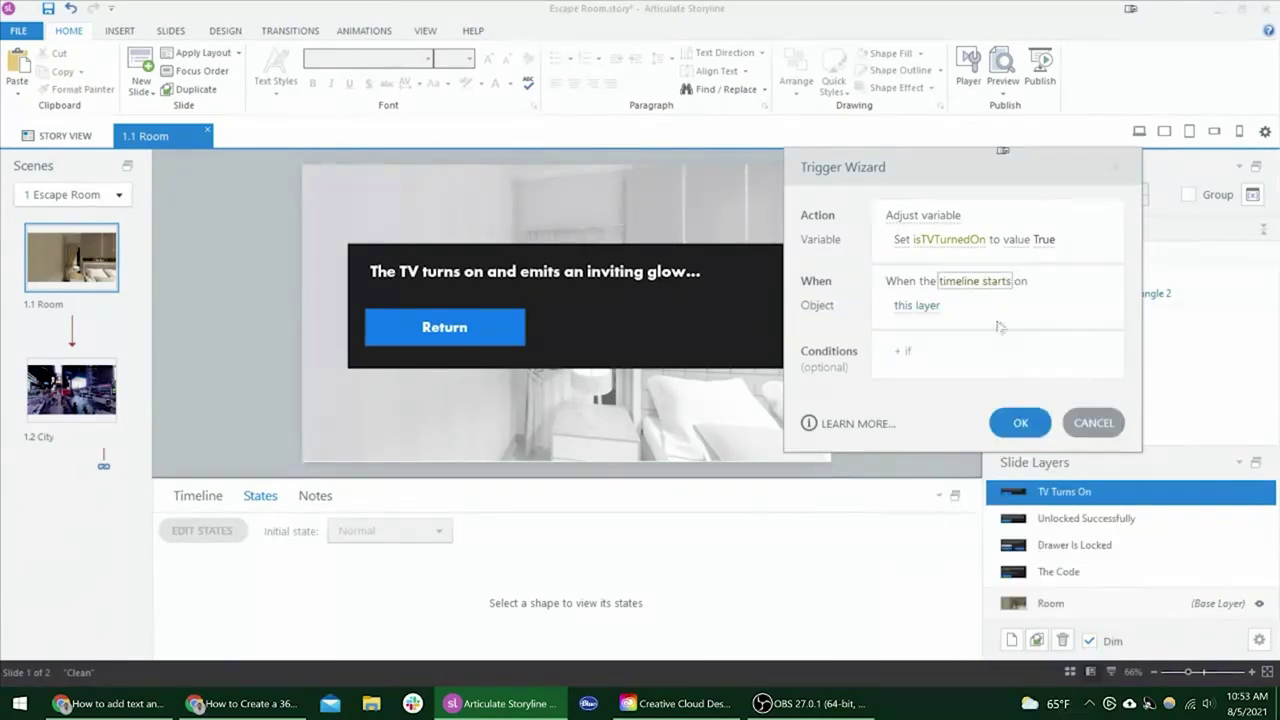
{"action": "left_click", "coordinate": [1020, 424]}
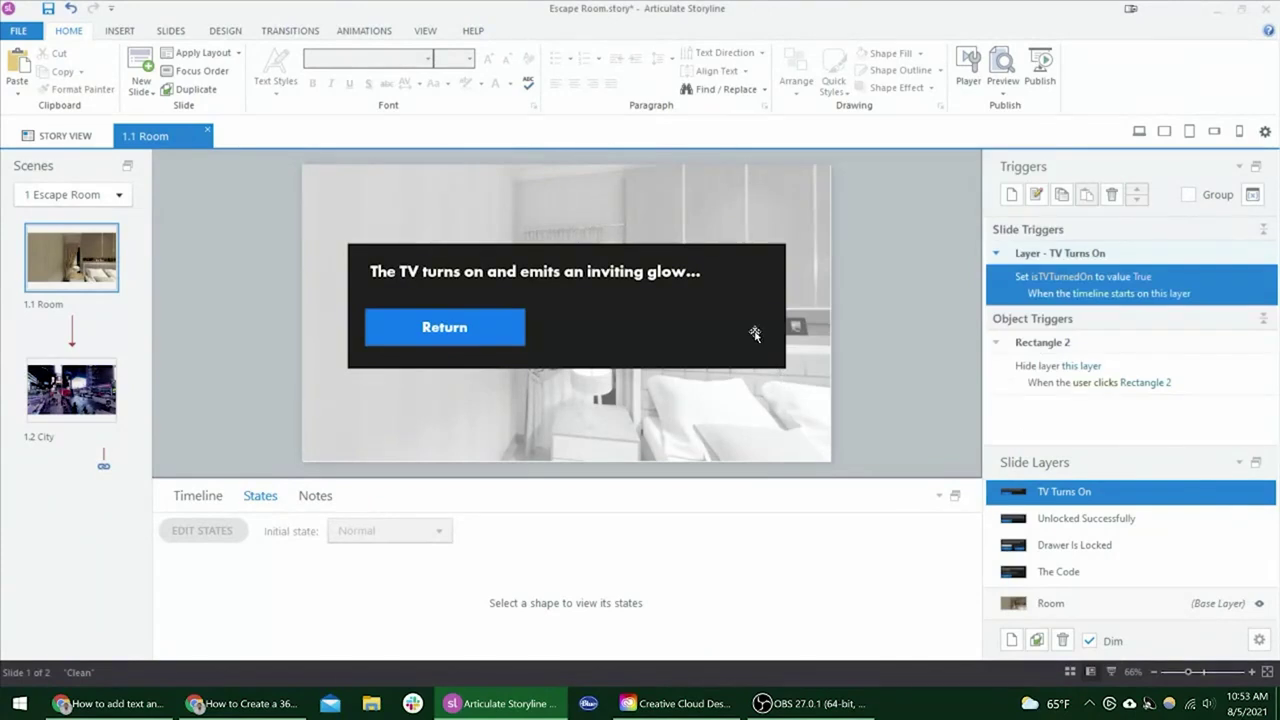
- Set the initial view of the base layer's 360° image to -14°, 134°, facing the desk beside the TV
{"action": "left_click", "coordinate": [1050, 603]}
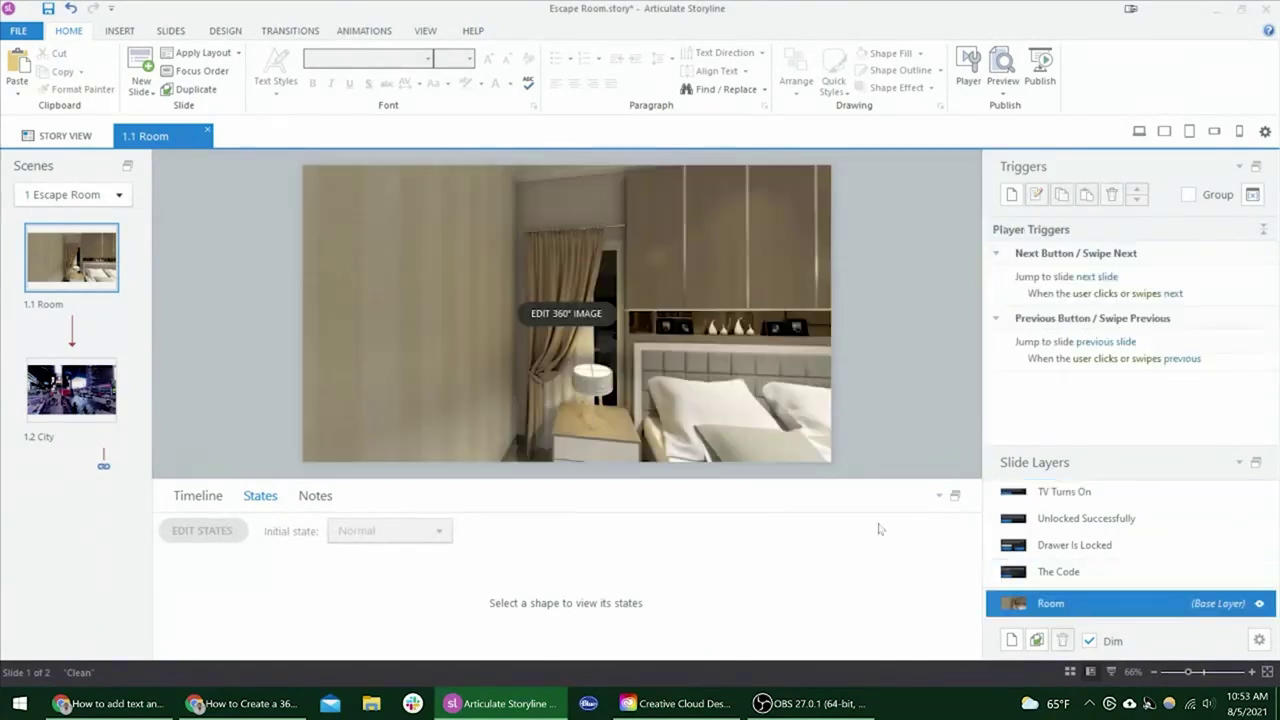
{"action": "left_click", "coordinate": [580, 326]}
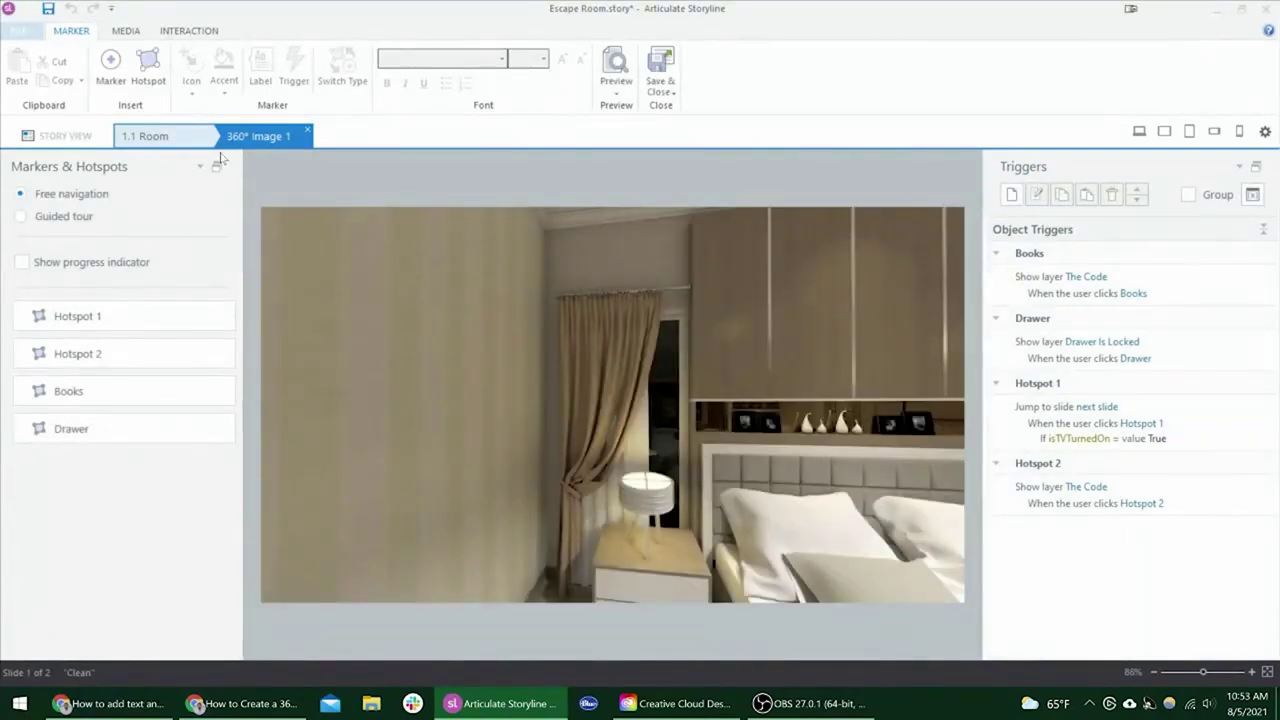
{"action": "left_click", "coordinate": [120, 32]}
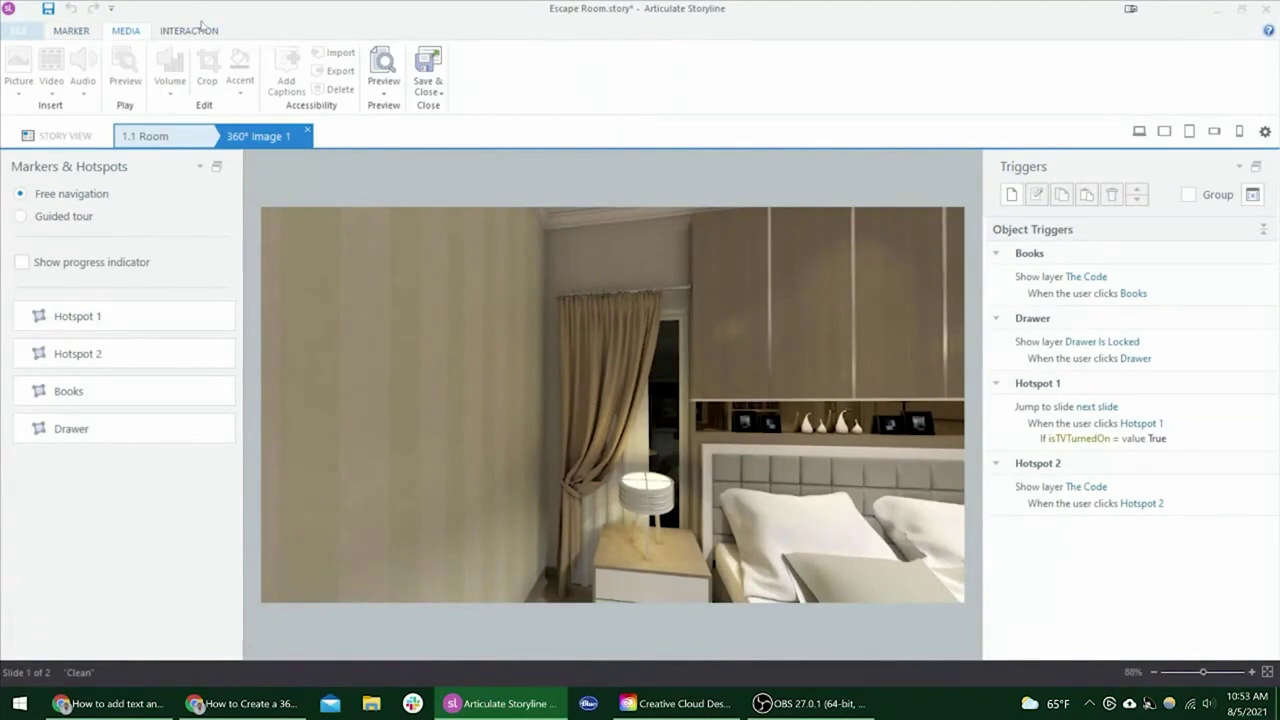
{"action": "left_click", "coordinate": [199, 29]}
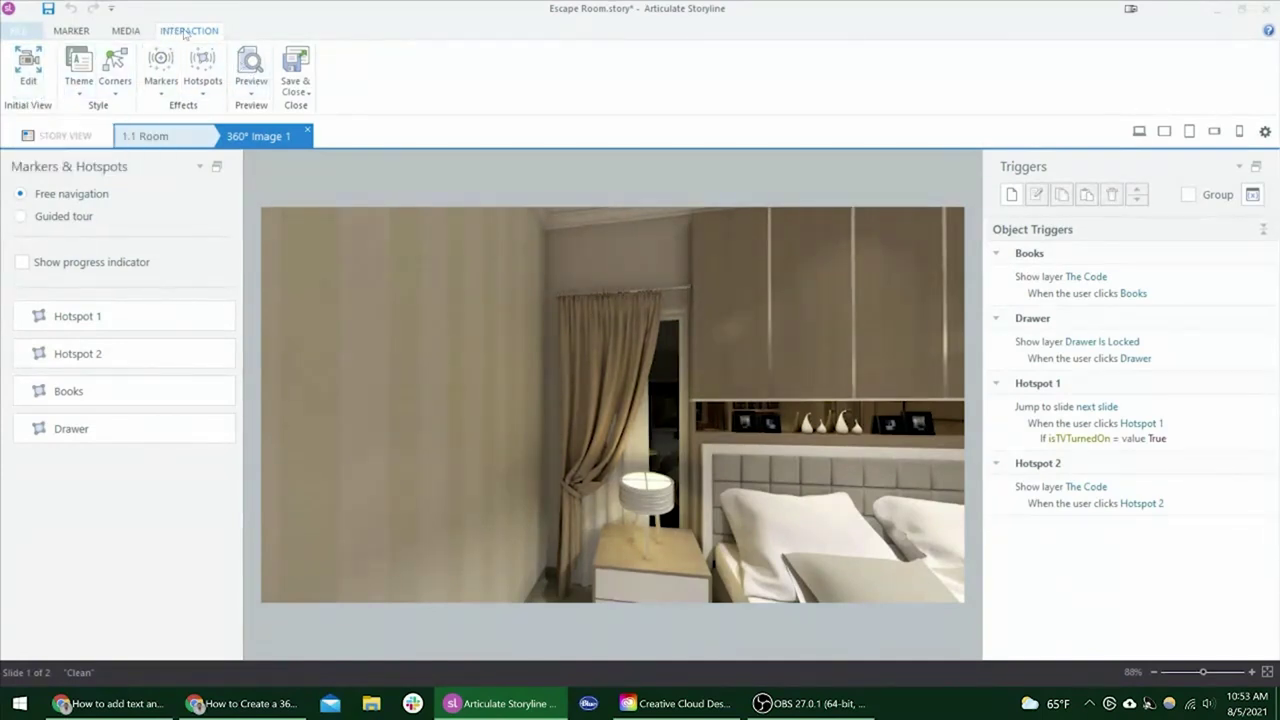
{"action": "left_click", "coordinate": [28, 94]}
{"action": "left_click_drag", "start_coordinate": [731, 422], "coordinate": [505, 433]}
{"action": "mouse_move", "coordinate": [614, 405]}
{"action": "left_mouse_down"}
{"action": "mouse_move", "coordinate": [630, 405]}
{"action": "mouse_move", "coordinate": [603, 410]}
{"action": "left_mouse_up"}
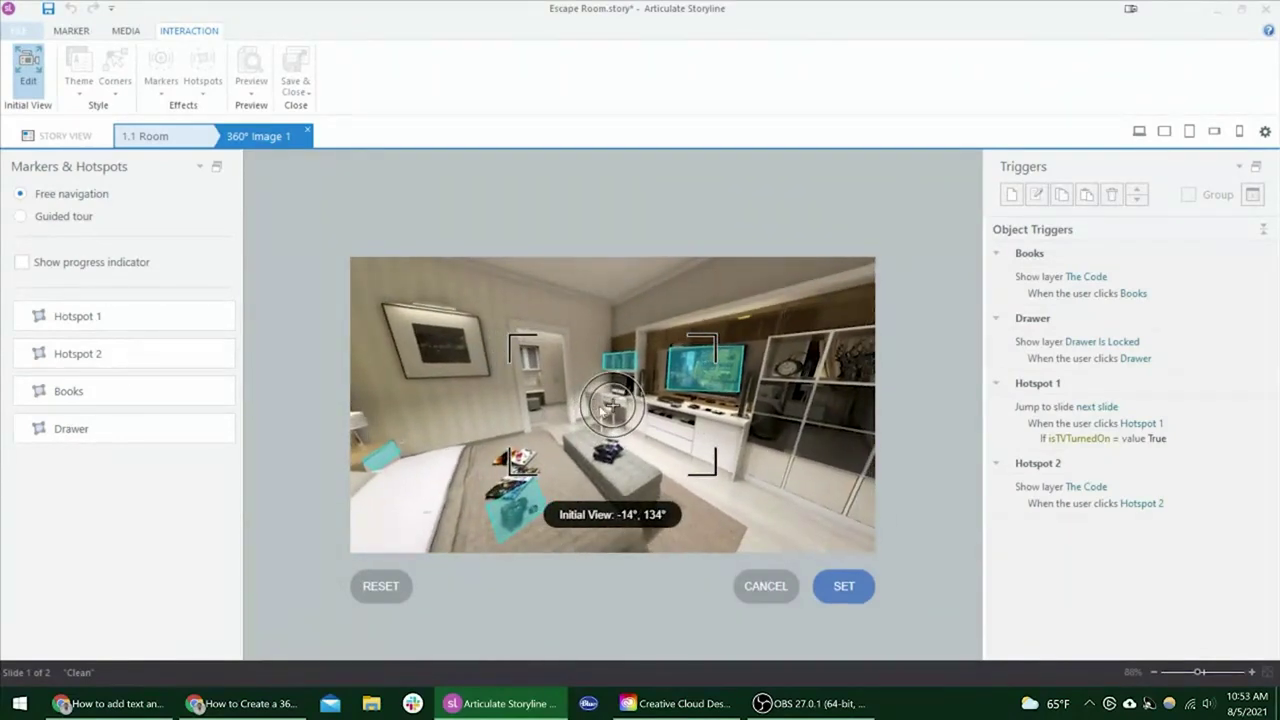
{"action": "left_click", "coordinate": [846, 590]}
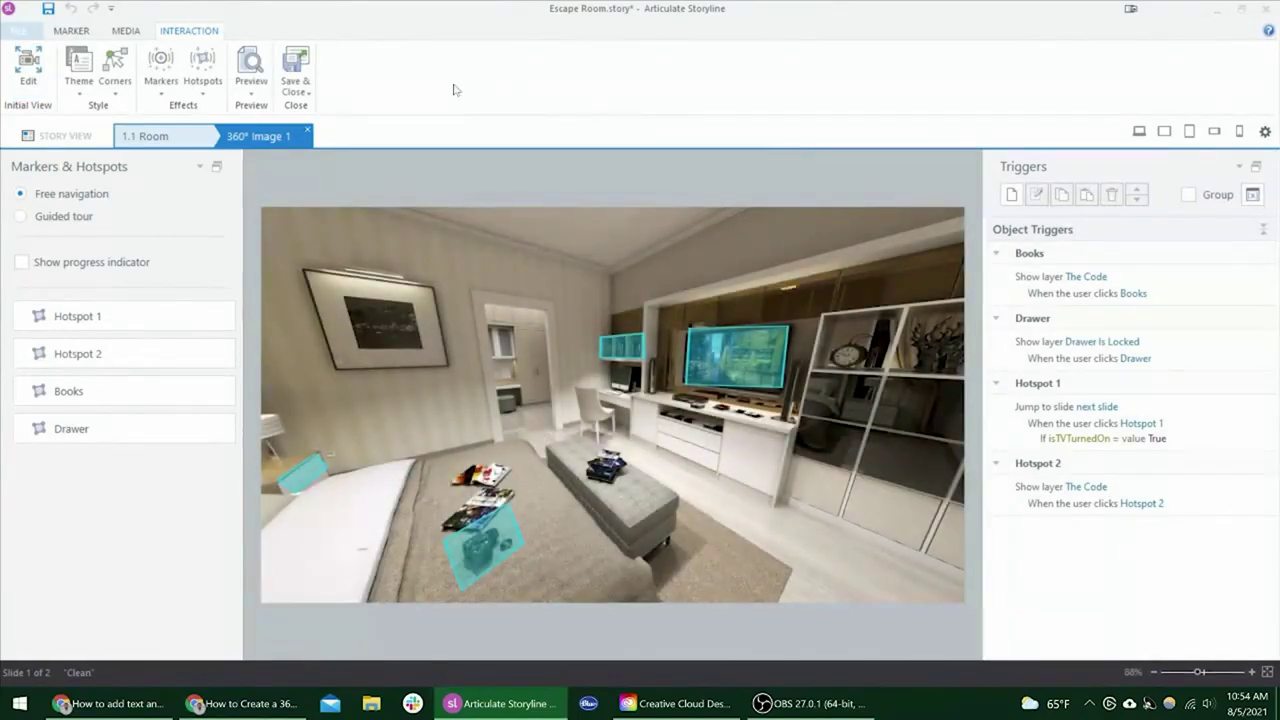
- Save and close the 360° image, and preview the entire project
{"action": "left_click", "coordinate": [292, 66]}
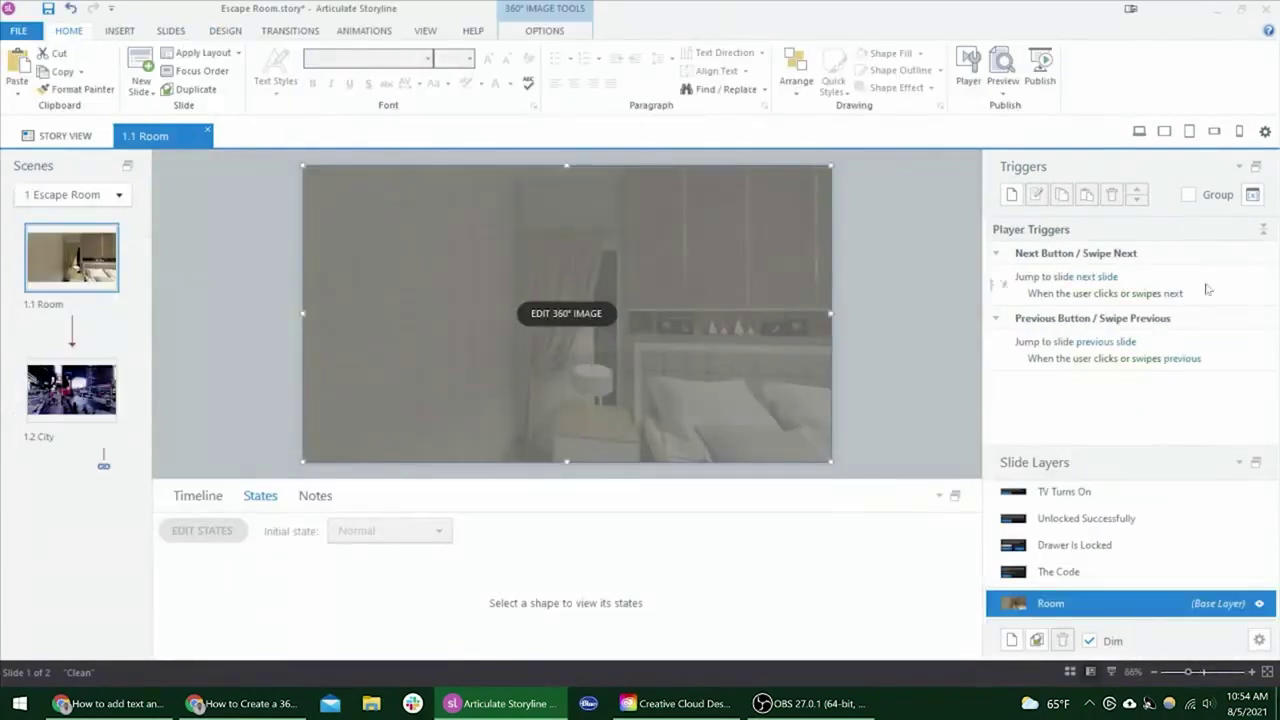
{"action": "left_click", "coordinate": [1000, 93]}
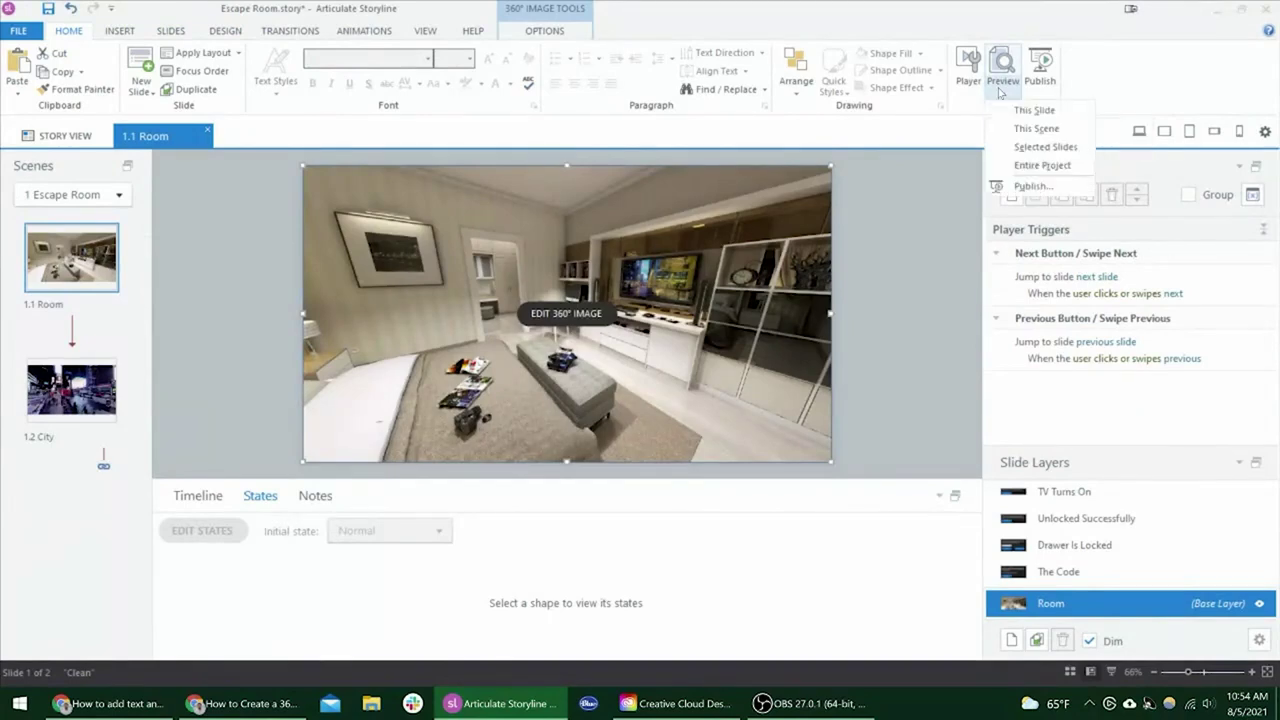
{"action": "left_click", "coordinate": [1041, 166]}
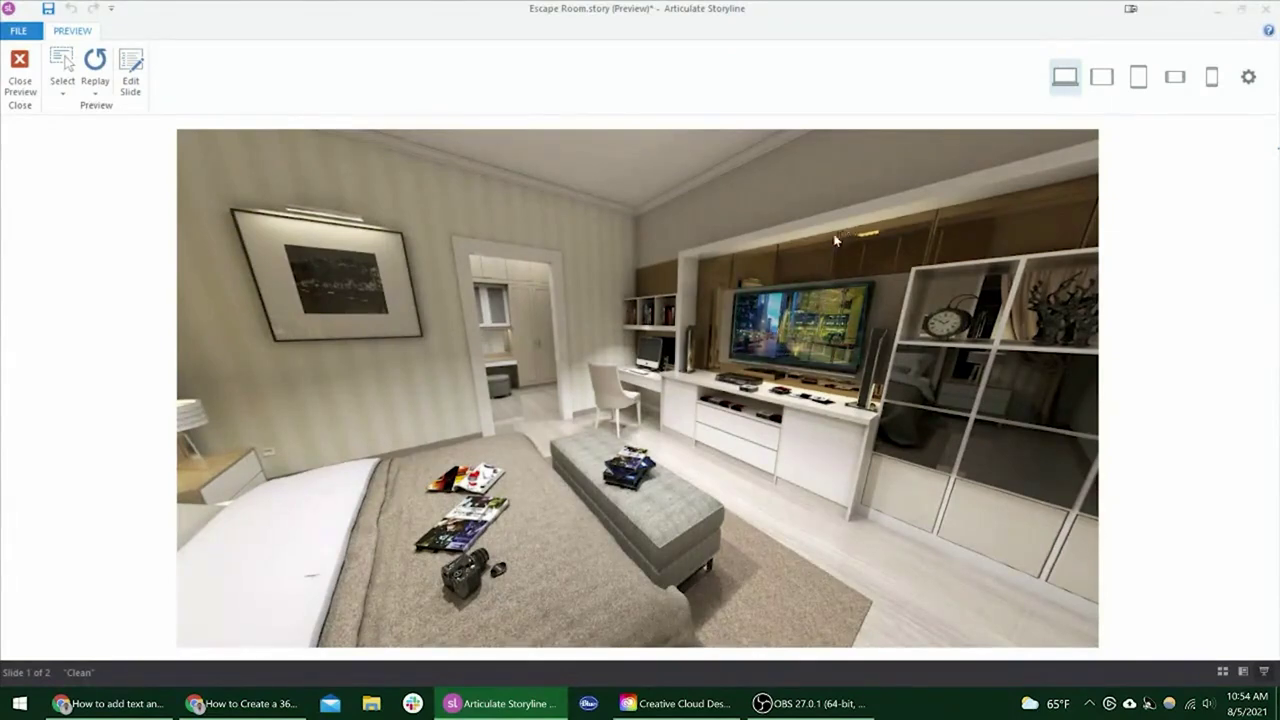
- In the preview, try the locked drawer, then check the bookshelf for the code card and return to the room
{"action": "left_click_drag", "start_coordinate": [775, 263], "coordinate": [907, 238]}
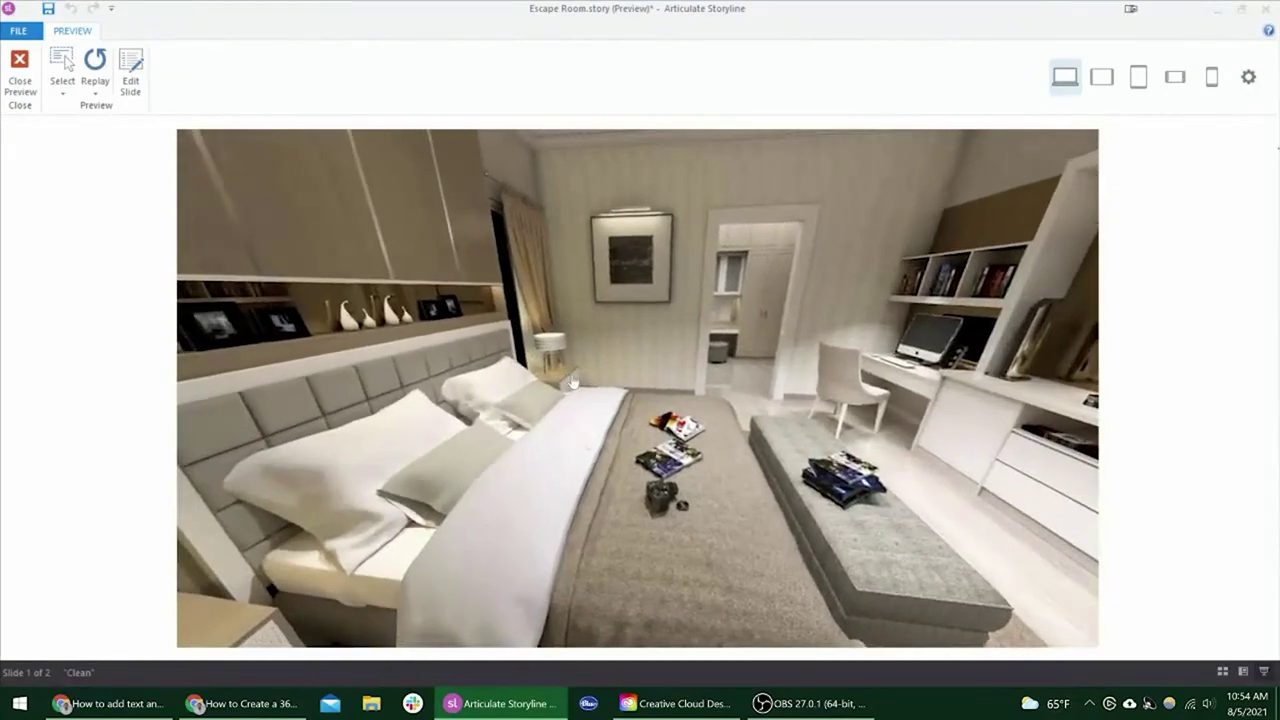
{"action": "left_click", "coordinate": [572, 382]}
{"action": "left_click", "coordinate": [702, 483]}
{"action": "left_click", "coordinate": [948, 285]}
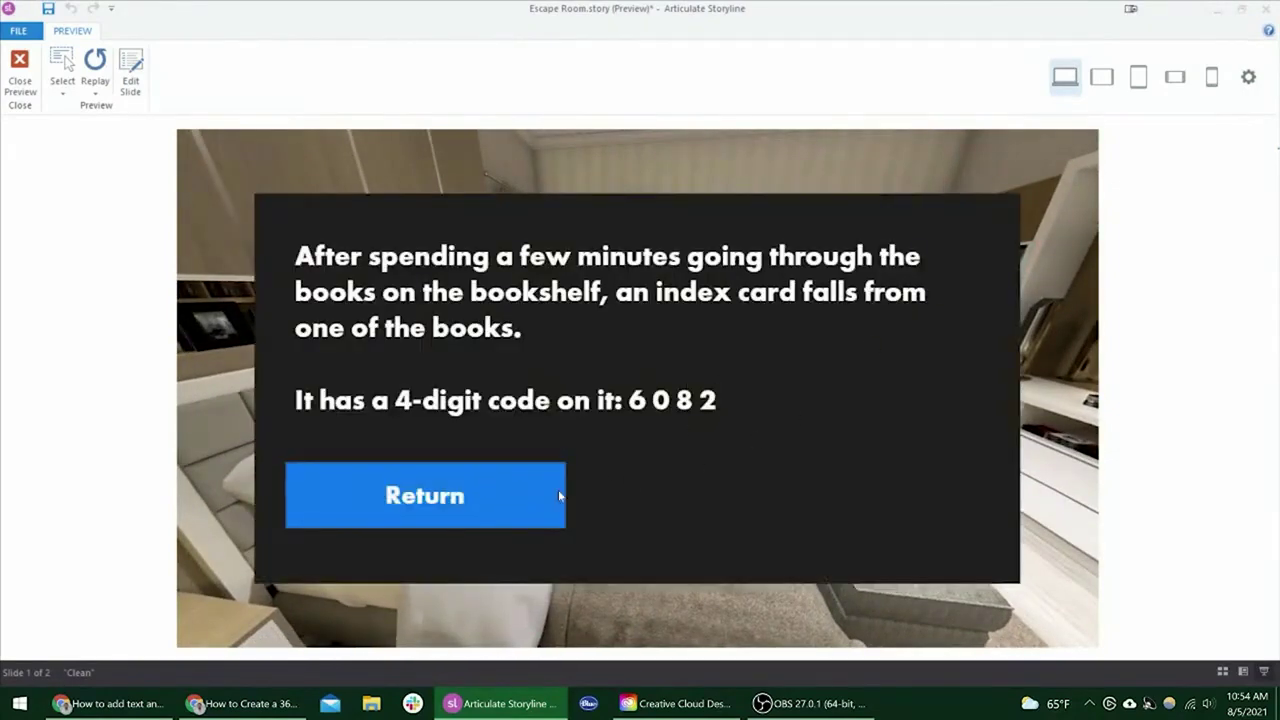
{"action": "left_click", "coordinate": [466, 505]}
- Open the drawer's keypad prompt in the preview and submit the 4-digit code from the index card
{"action": "left_click", "coordinate": [567, 380]}
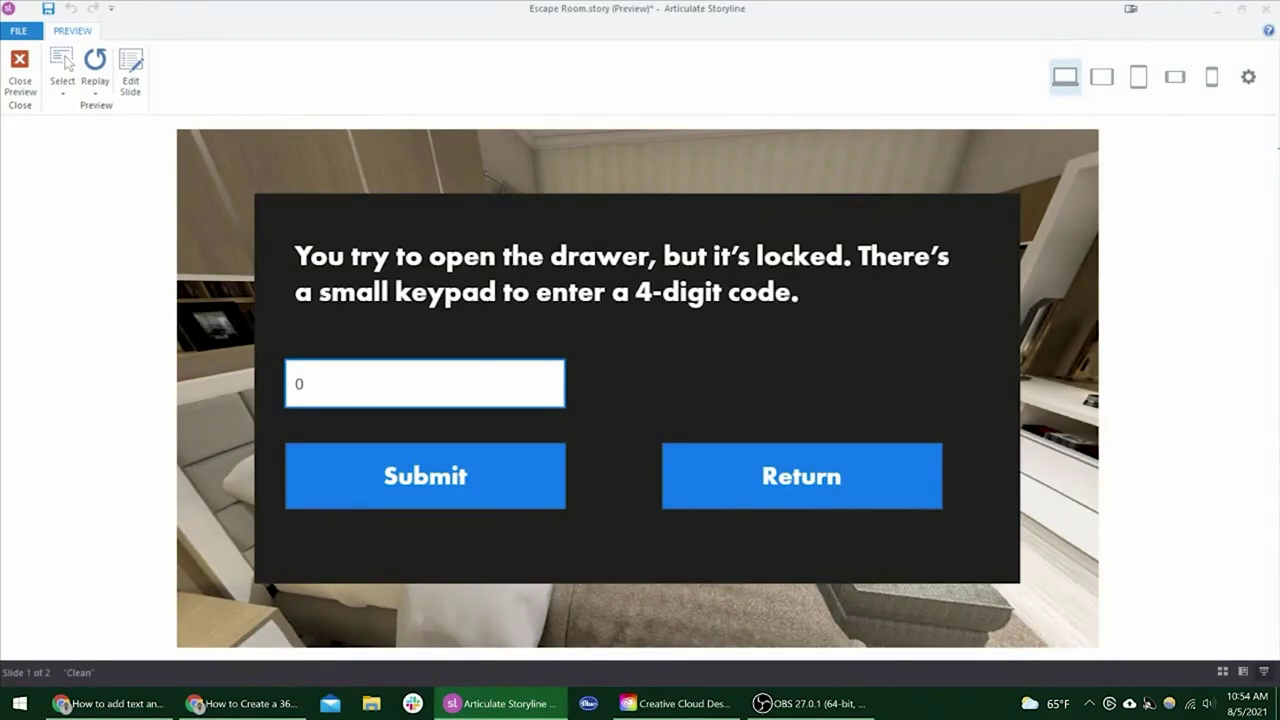
{"action": "left_click", "coordinate": [425, 384]}
{"action": "type", "text": "6082"}
{"action": "left_click", "coordinate": [487, 468]}
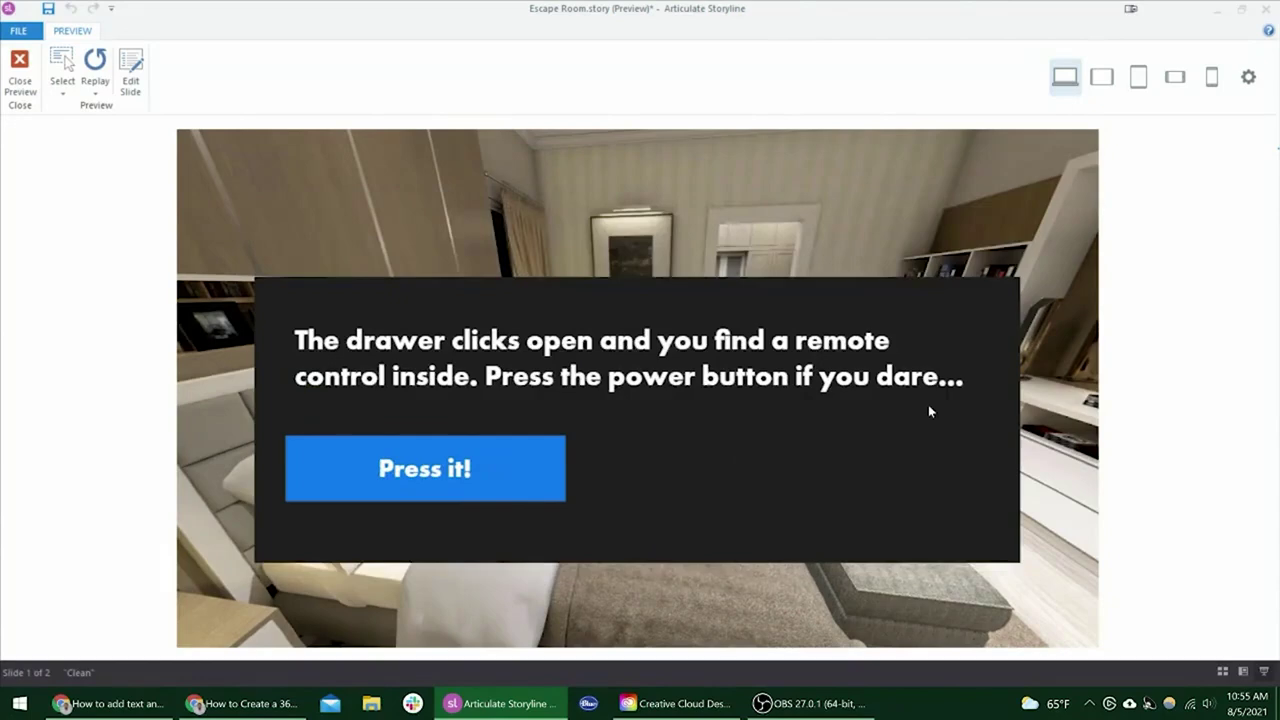
- Test turning on the TV with the remote and following the TV hotspot to the city slide, then close the preview
{"action": "left_click", "coordinate": [514, 480]}
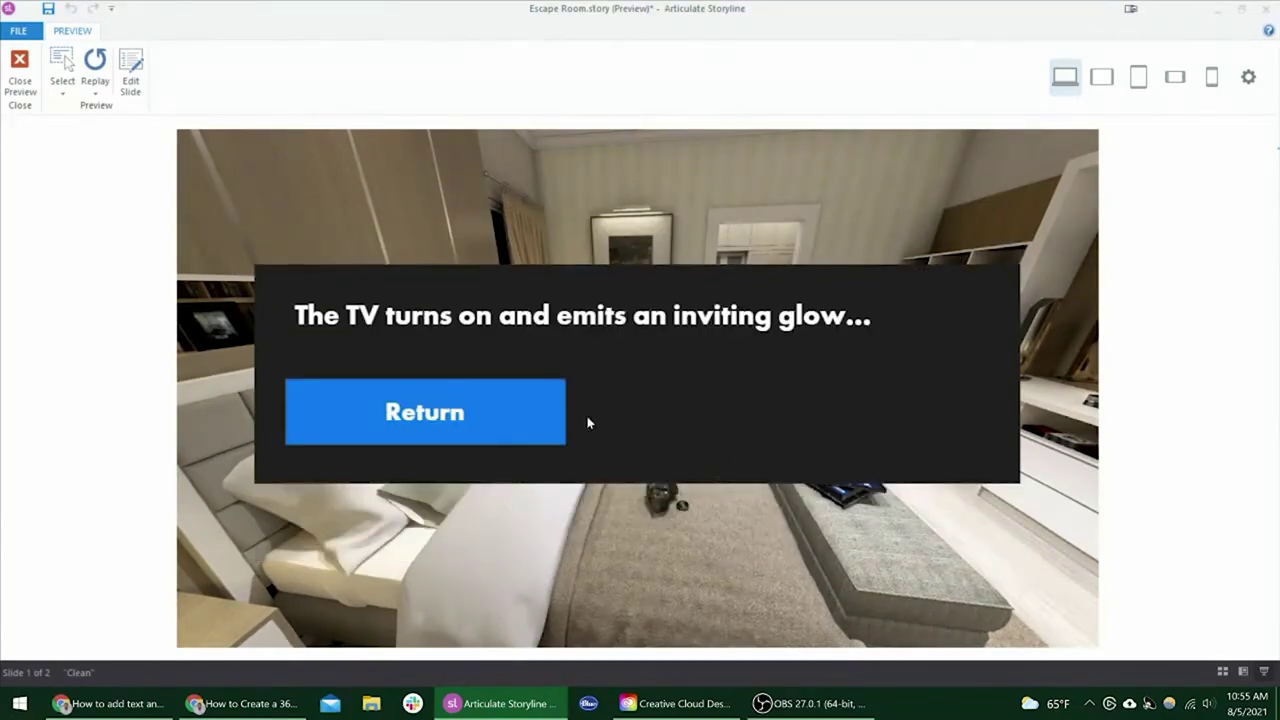
{"action": "left_click", "coordinate": [457, 430]}
{"action": "left_click_drag", "start_coordinate": [780, 466], "coordinate": [641, 449]}
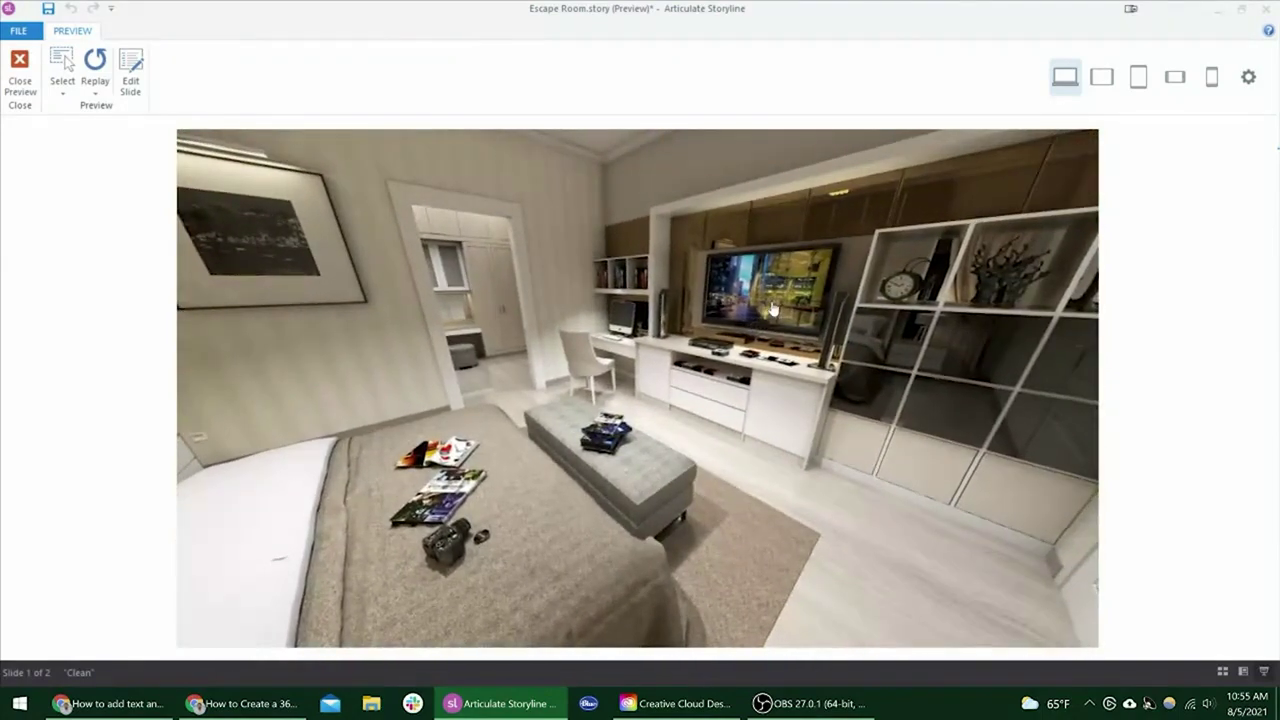
{"action": "left_click", "coordinate": [771, 307]}
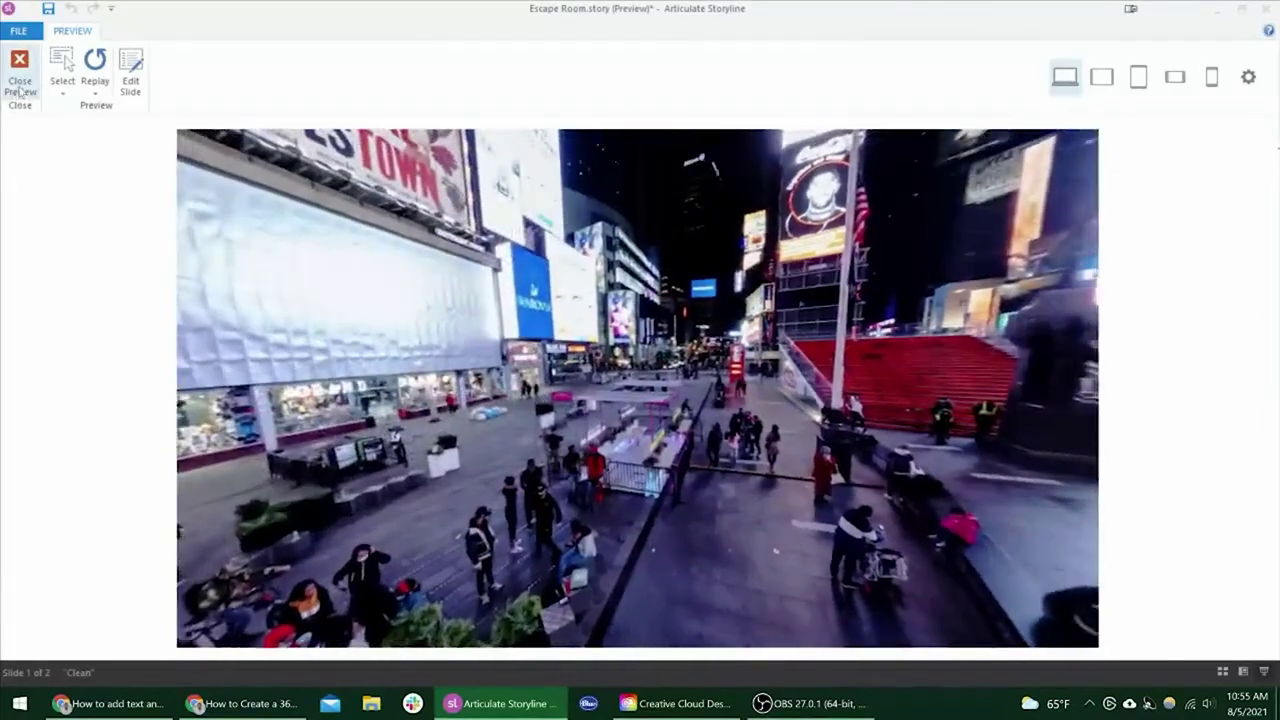
{"action": "left_click", "coordinate": [20, 80]}
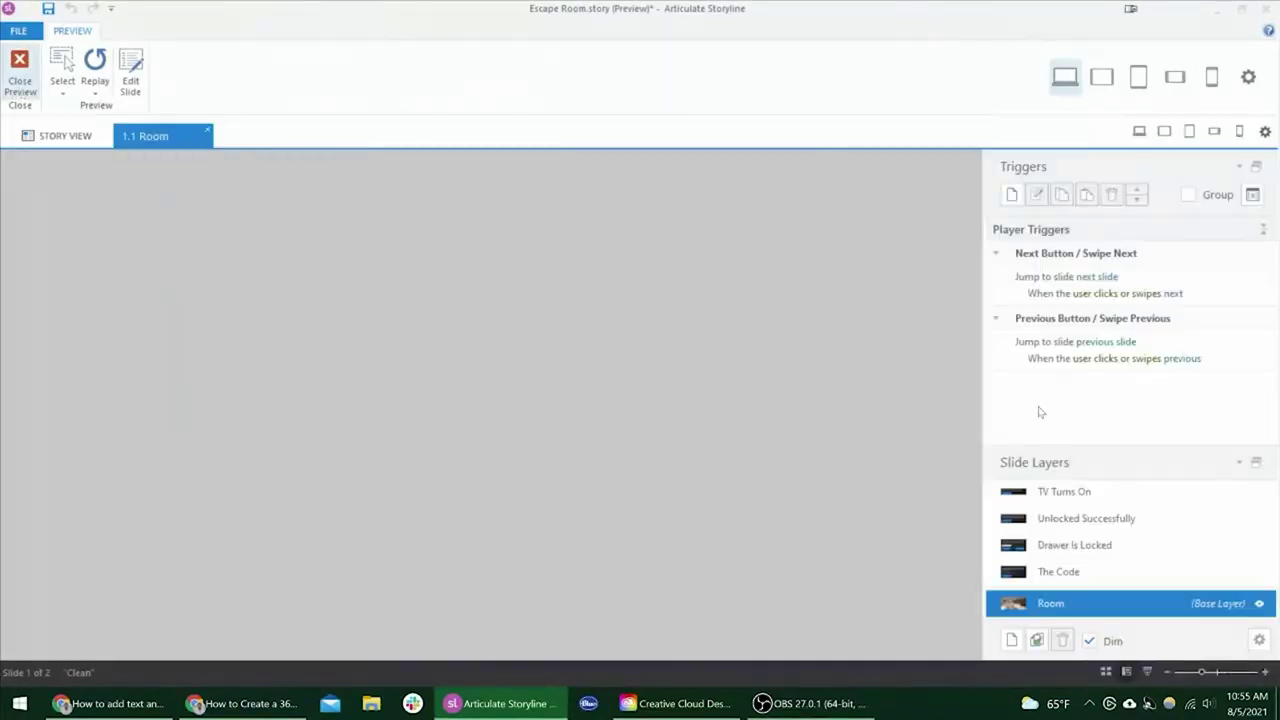
- Duplicate The Code layer and name the copy Hallway
{"action": "left_click", "coordinate": [1065, 571]}
{"action": "right_click", "coordinate": [1068, 576]}
{"action": "left_click", "coordinate": [1117, 606]}
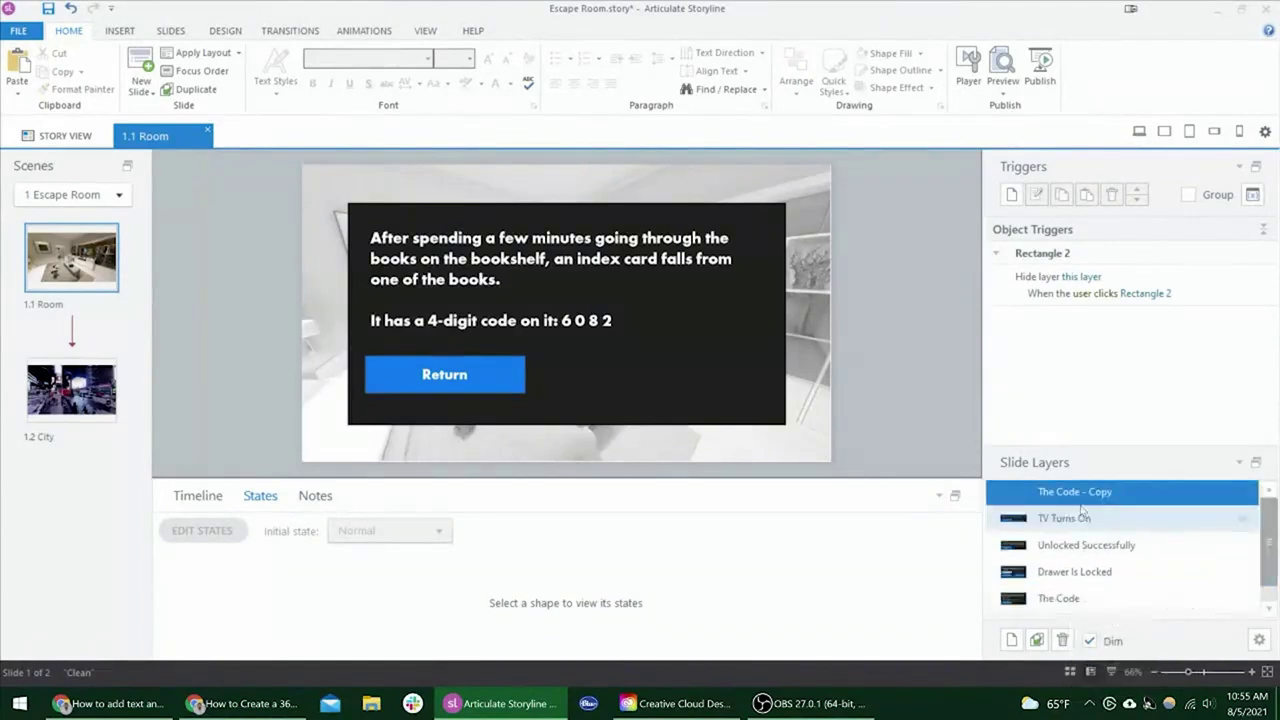
{"action": "type", "text": "Hallway"}
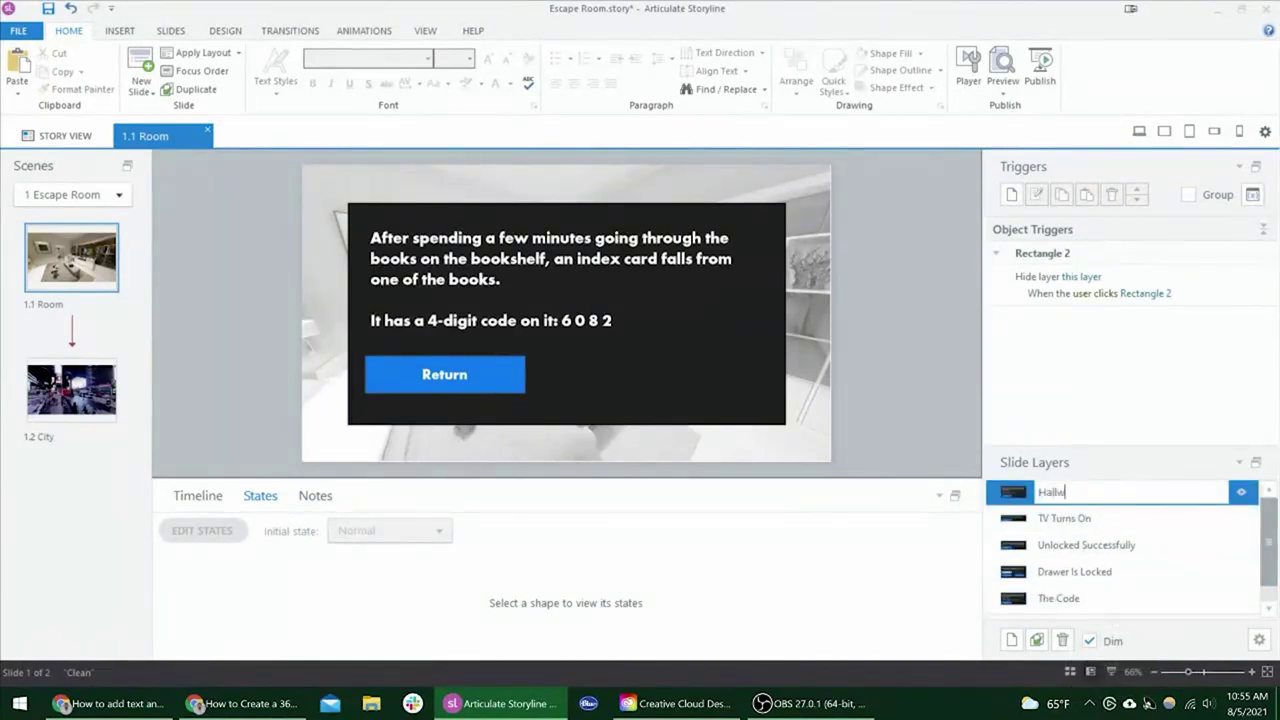
{"action": "key", "text": "Return"}
- Replace the Hallway layer's text with "You try to leave the room, but a force field pulls you back towards the center..."
{"action": "left_click", "coordinate": [565, 280]}
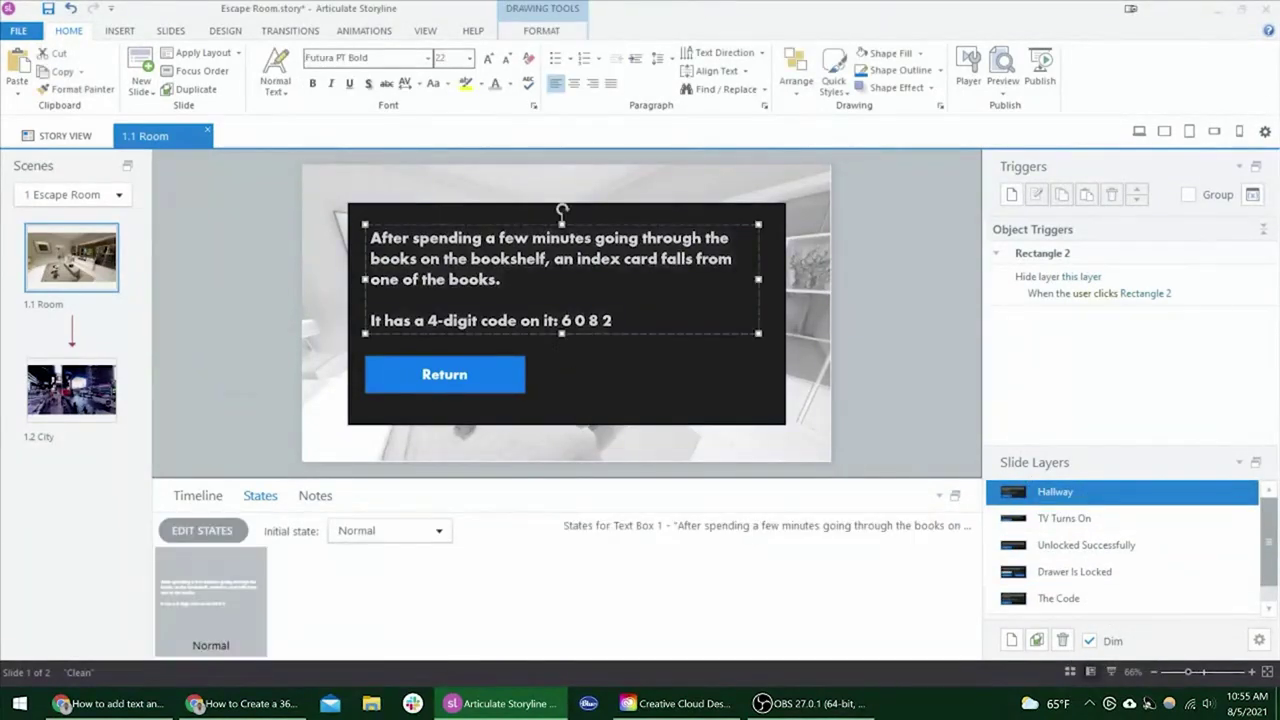
{"action": "type", "text": "You try to leave the ro"}
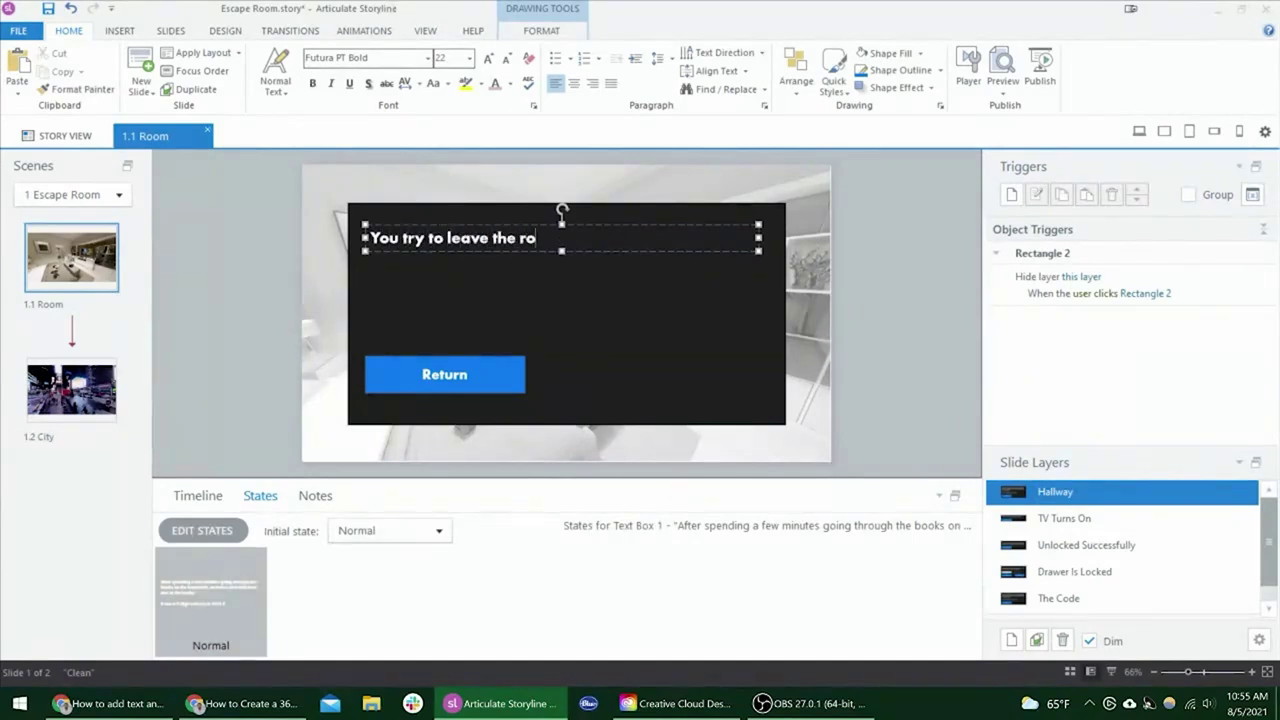
{"action": "type", "text": "om, but a force field "}
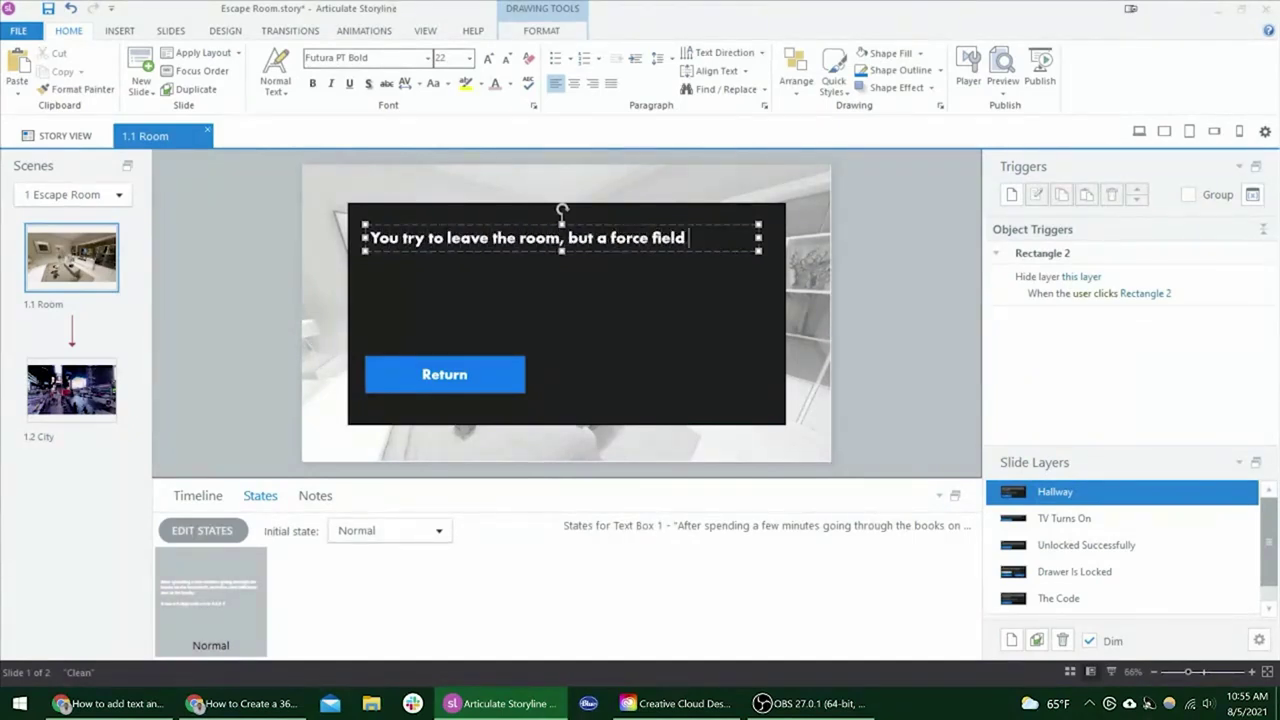
{"action": "type", "text": "pulls you back to"}
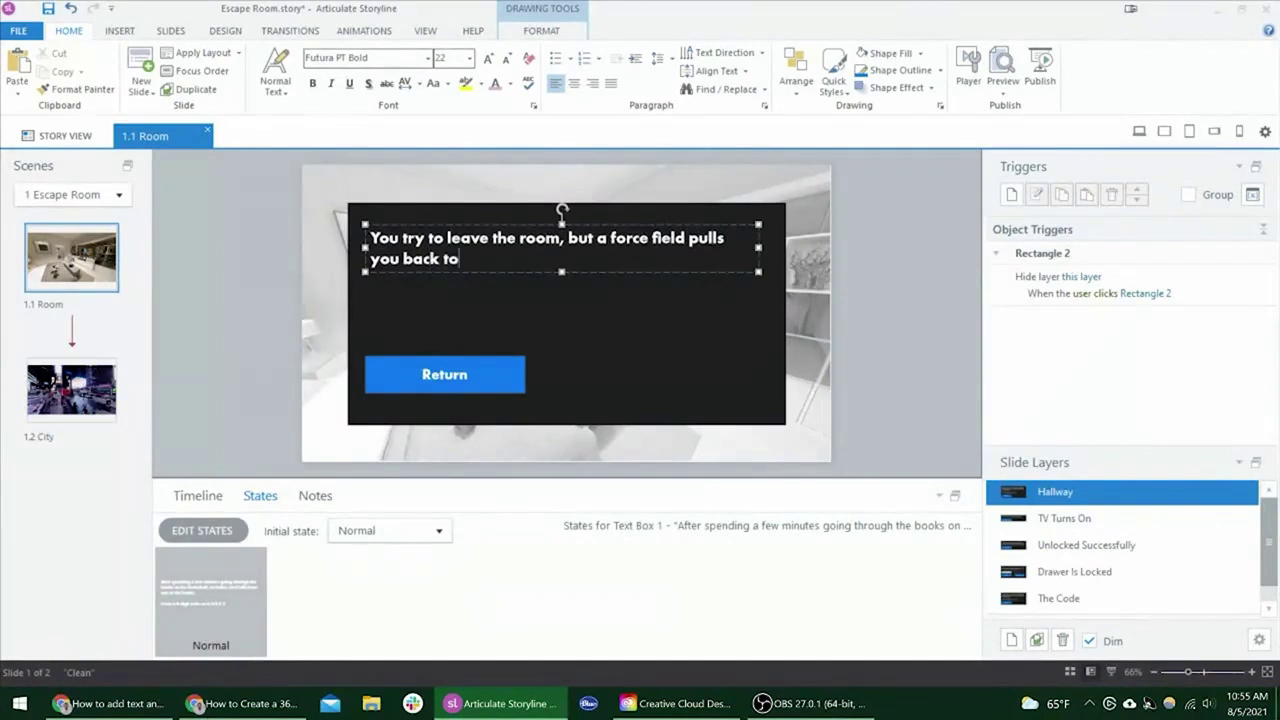
{"action": "type", "text": "wards the cetne"}
{"action": "key", "text": "BackSpace"}
{"action": "key", "text": "BackSpace"}
{"action": "key", "text": "BackSpace"}
{"action": "type", "text": "nter..."}
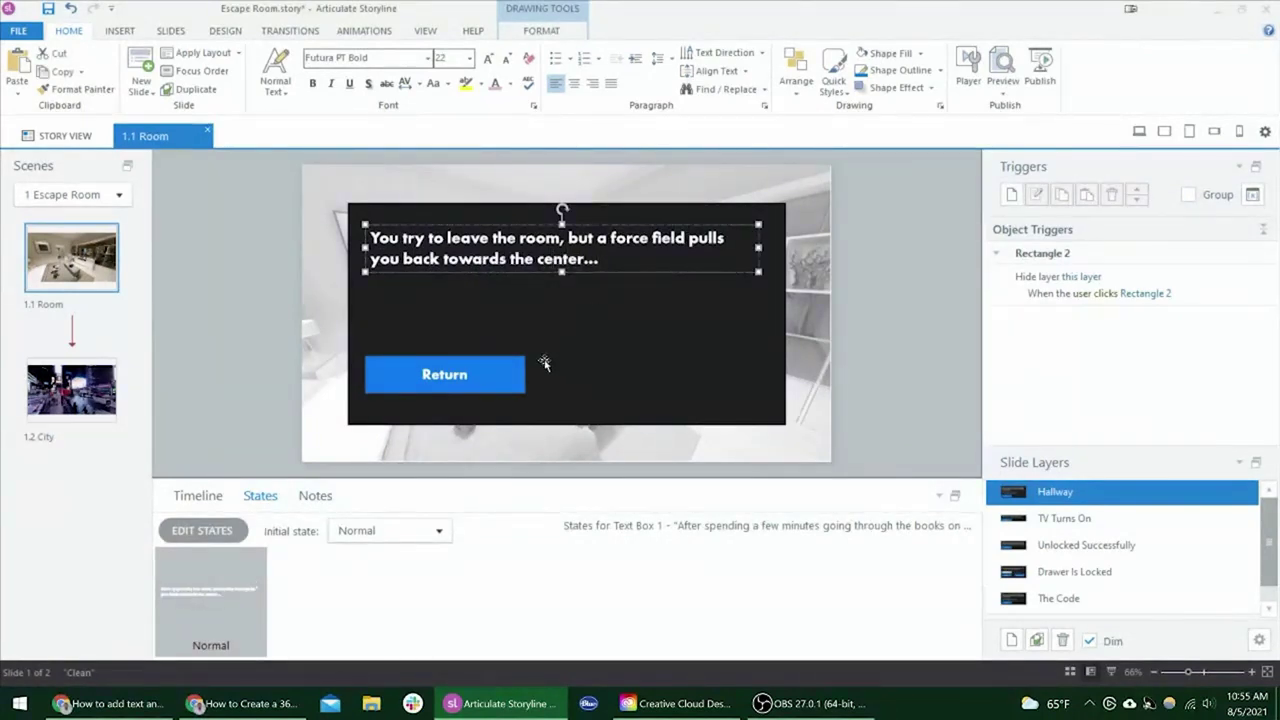
- Fit the Hallway pop-up to its shorter text: move Return up, shorten the black rectangle, and shift the whole group slightly down
{"action": "left_click", "coordinate": [457, 366]}
{"action": "left_click_drag", "start_coordinate": [494, 360], "coordinate": [490, 292]}
{"action": "left_click", "coordinate": [571, 391]}
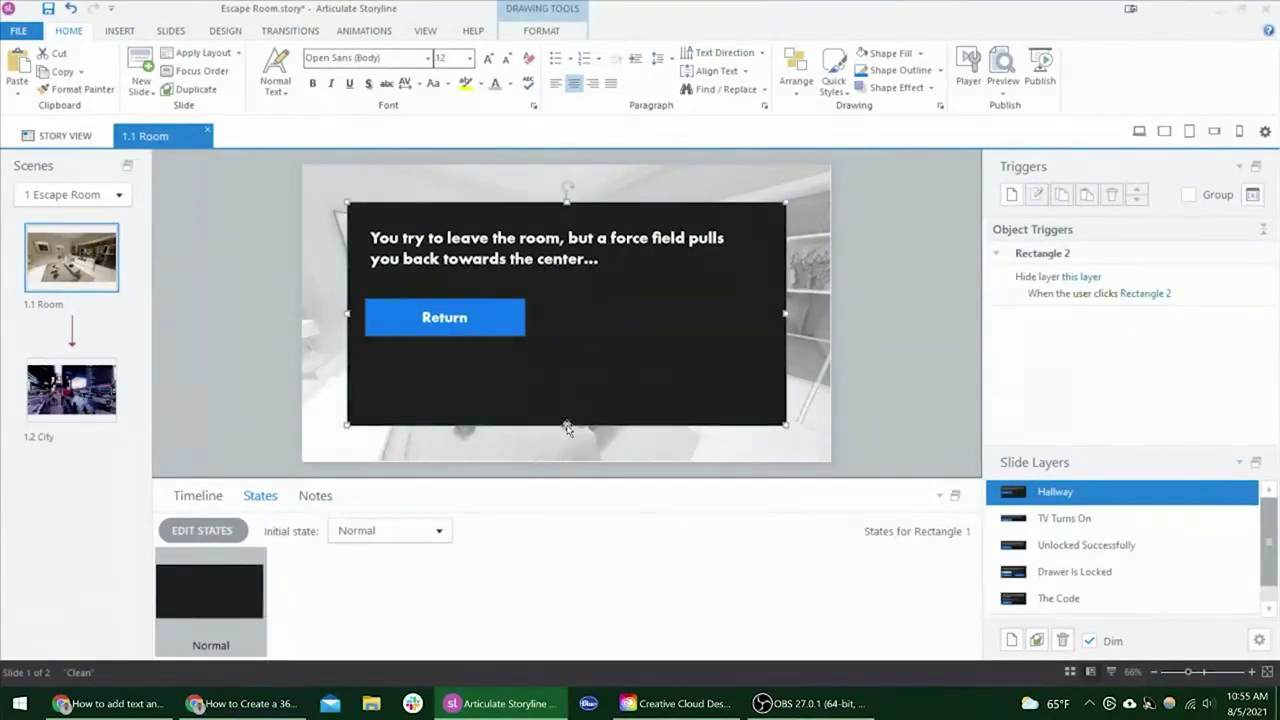
{"action": "left_click_drag", "start_coordinate": [566, 427], "coordinate": [590, 370]}
{"action": "key", "text": "ctrl+a"}
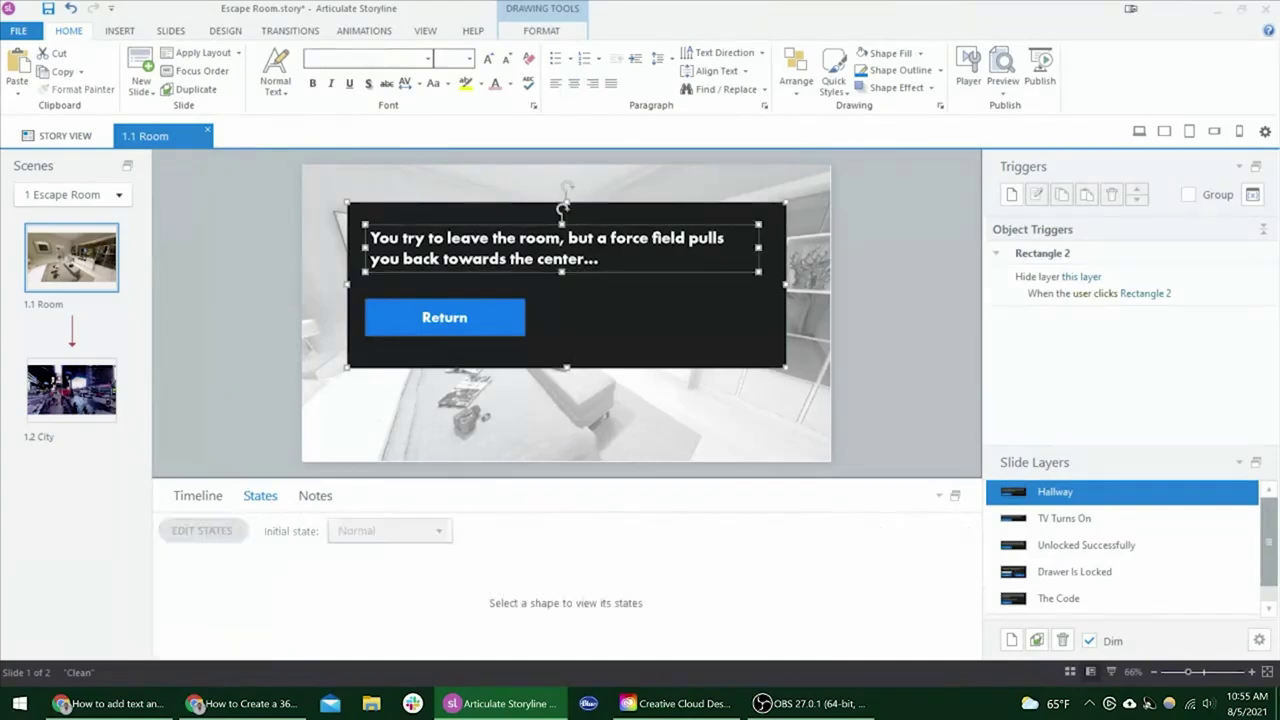
{"action": "left_click_drag", "start_coordinate": [613, 373], "coordinate": [613, 386]}
- Open the base layer's 360° image for editing and draw a four-corner hotspot over the hallway doorway
{"action": "scroll", "coordinate": [1127, 573], "scroll_direction": "down", "scroll_amount": 1}
{"action": "left_click", "coordinate": [1090, 598]}
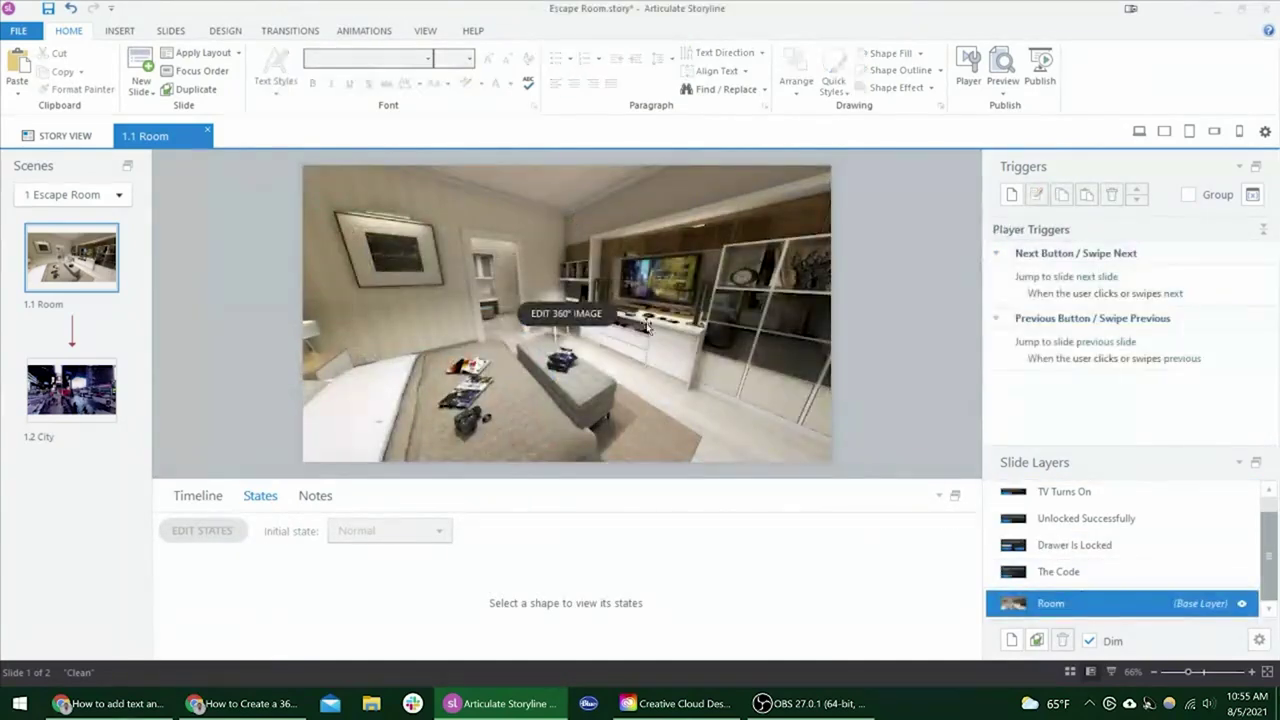
{"action": "left_click", "coordinate": [545, 318]}
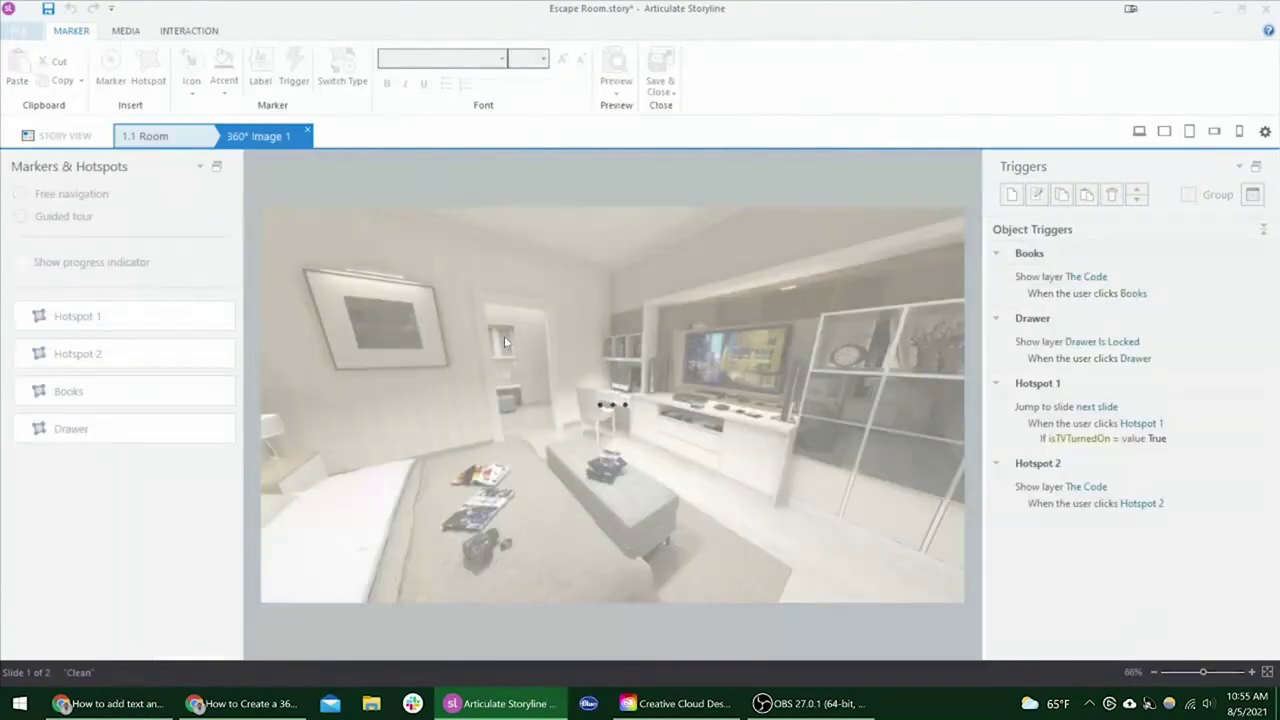
{"action": "left_click", "coordinate": [148, 70]}
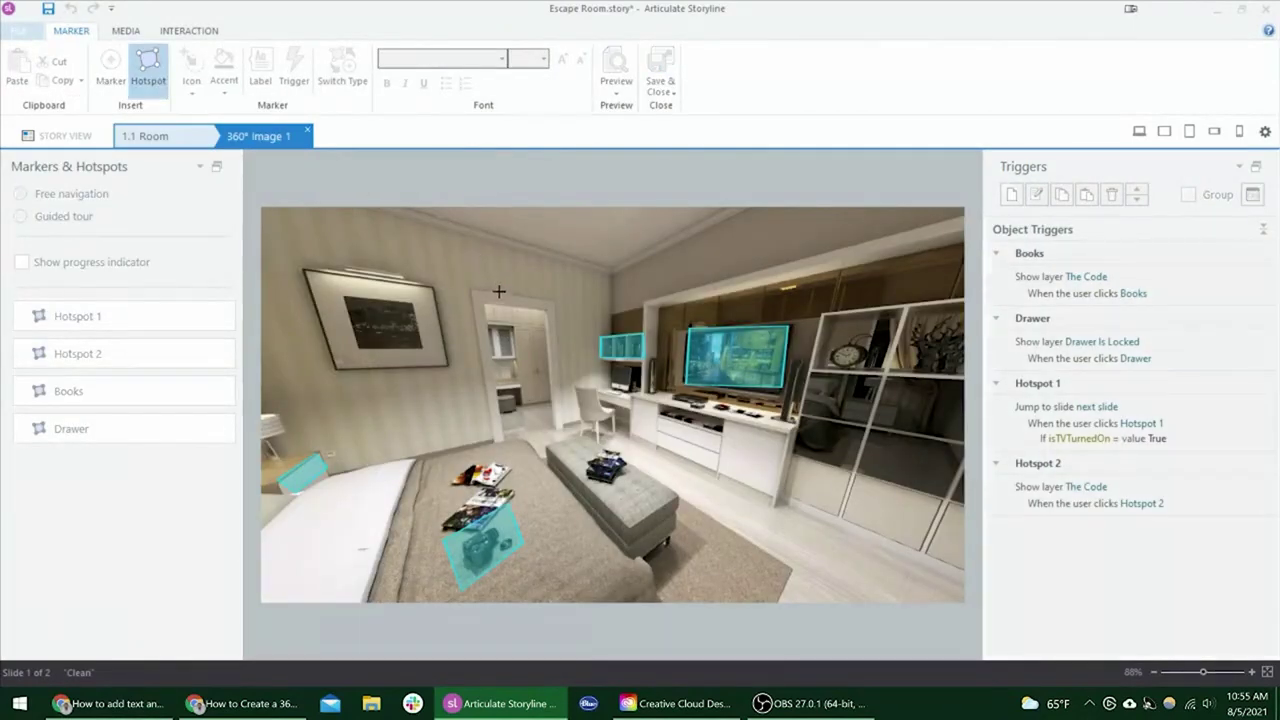
{"action": "left_click", "coordinate": [485, 302]}
{"action": "left_click", "coordinate": [541, 312]}
{"action": "left_click", "coordinate": [555, 433]}
{"action": "left_click", "coordinate": [505, 438]}
{"action": "left_click", "coordinate": [484, 302]}
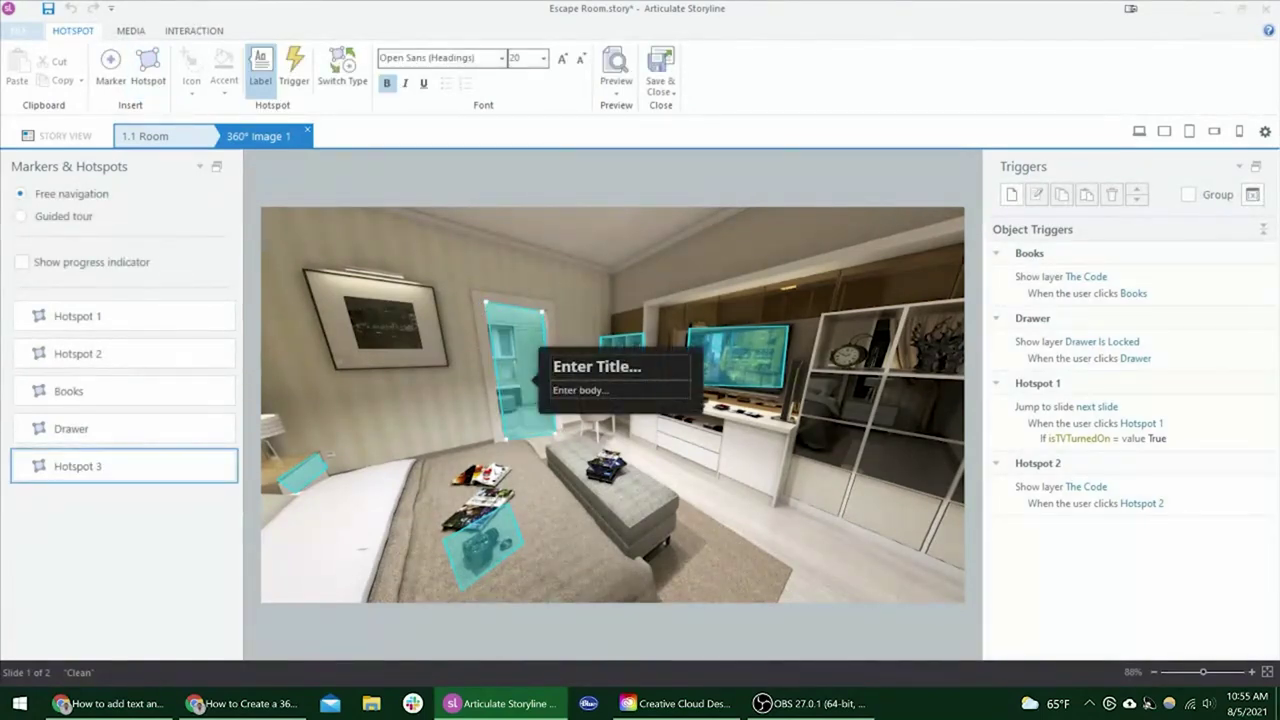
- Remove the doorway hotspot's label and add a trigger that shows the Hallway layer when the hotspot is clicked
{"action": "left_click", "coordinate": [260, 70]}
{"action": "left_click", "coordinate": [293, 70]}
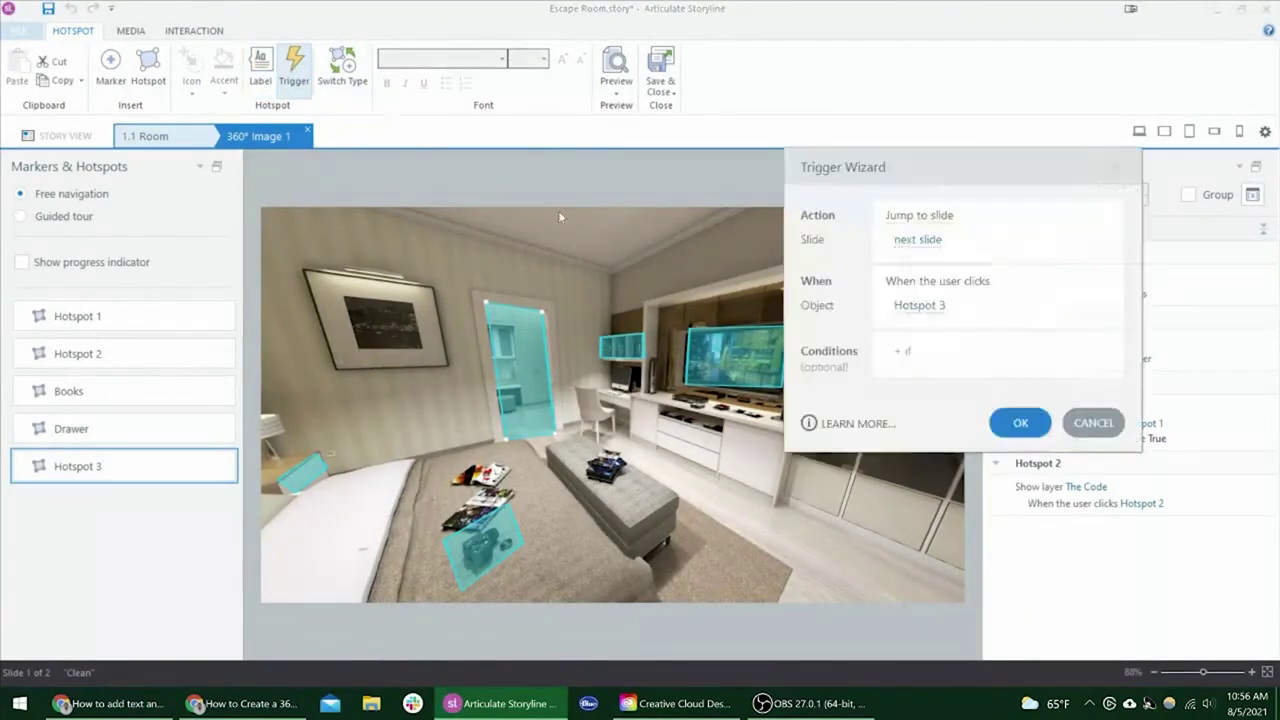
{"action": "left_click", "coordinate": [955, 218]}
{"action": "left_click", "coordinate": [929, 286]}
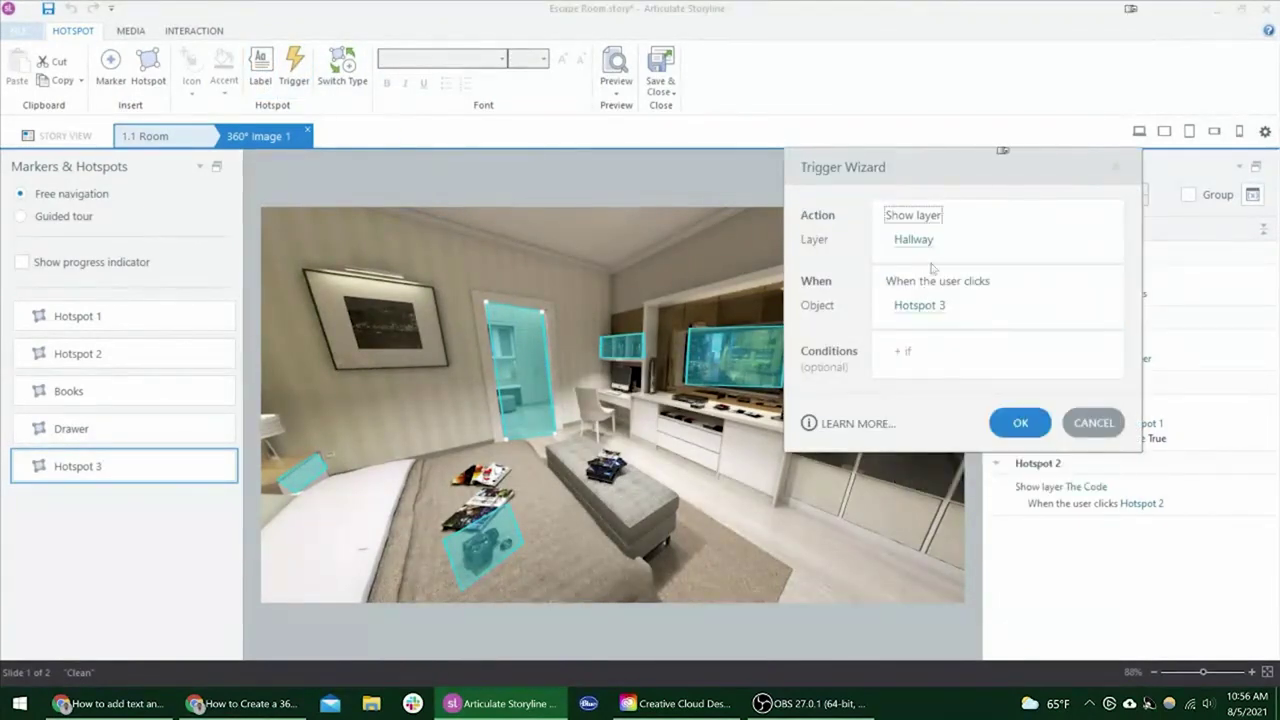
{"action": "left_click", "coordinate": [1018, 422]}
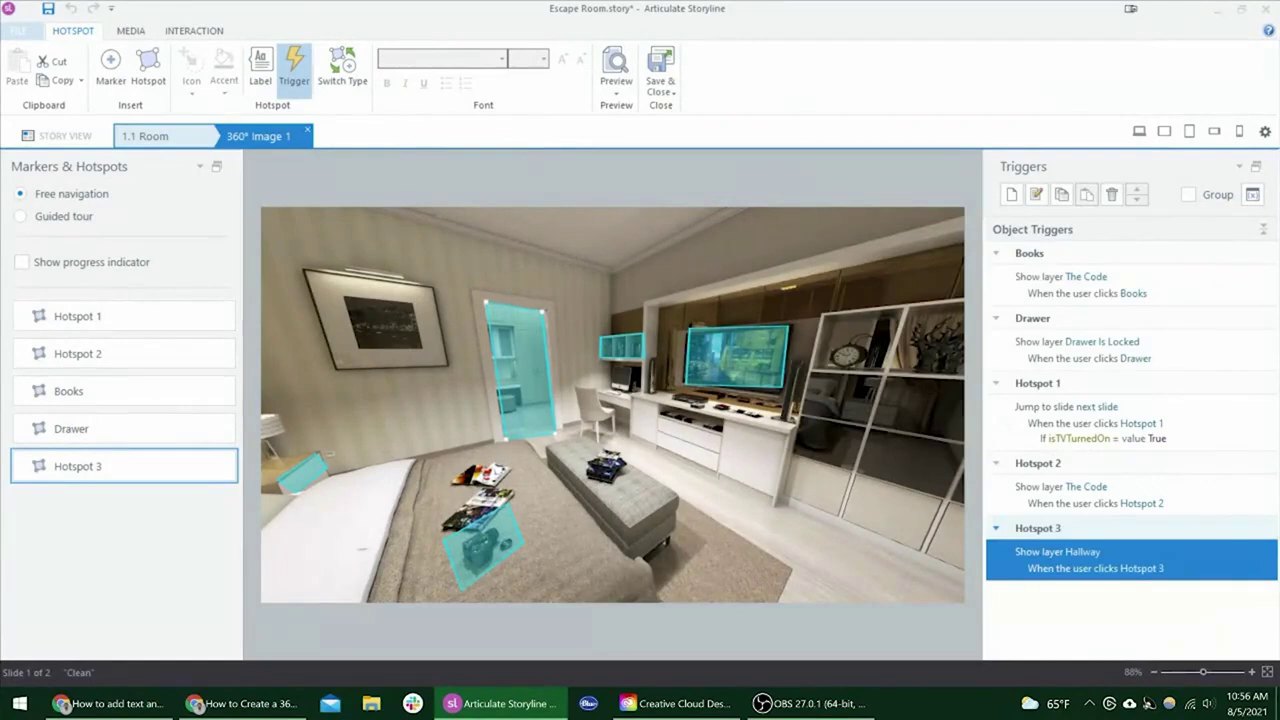